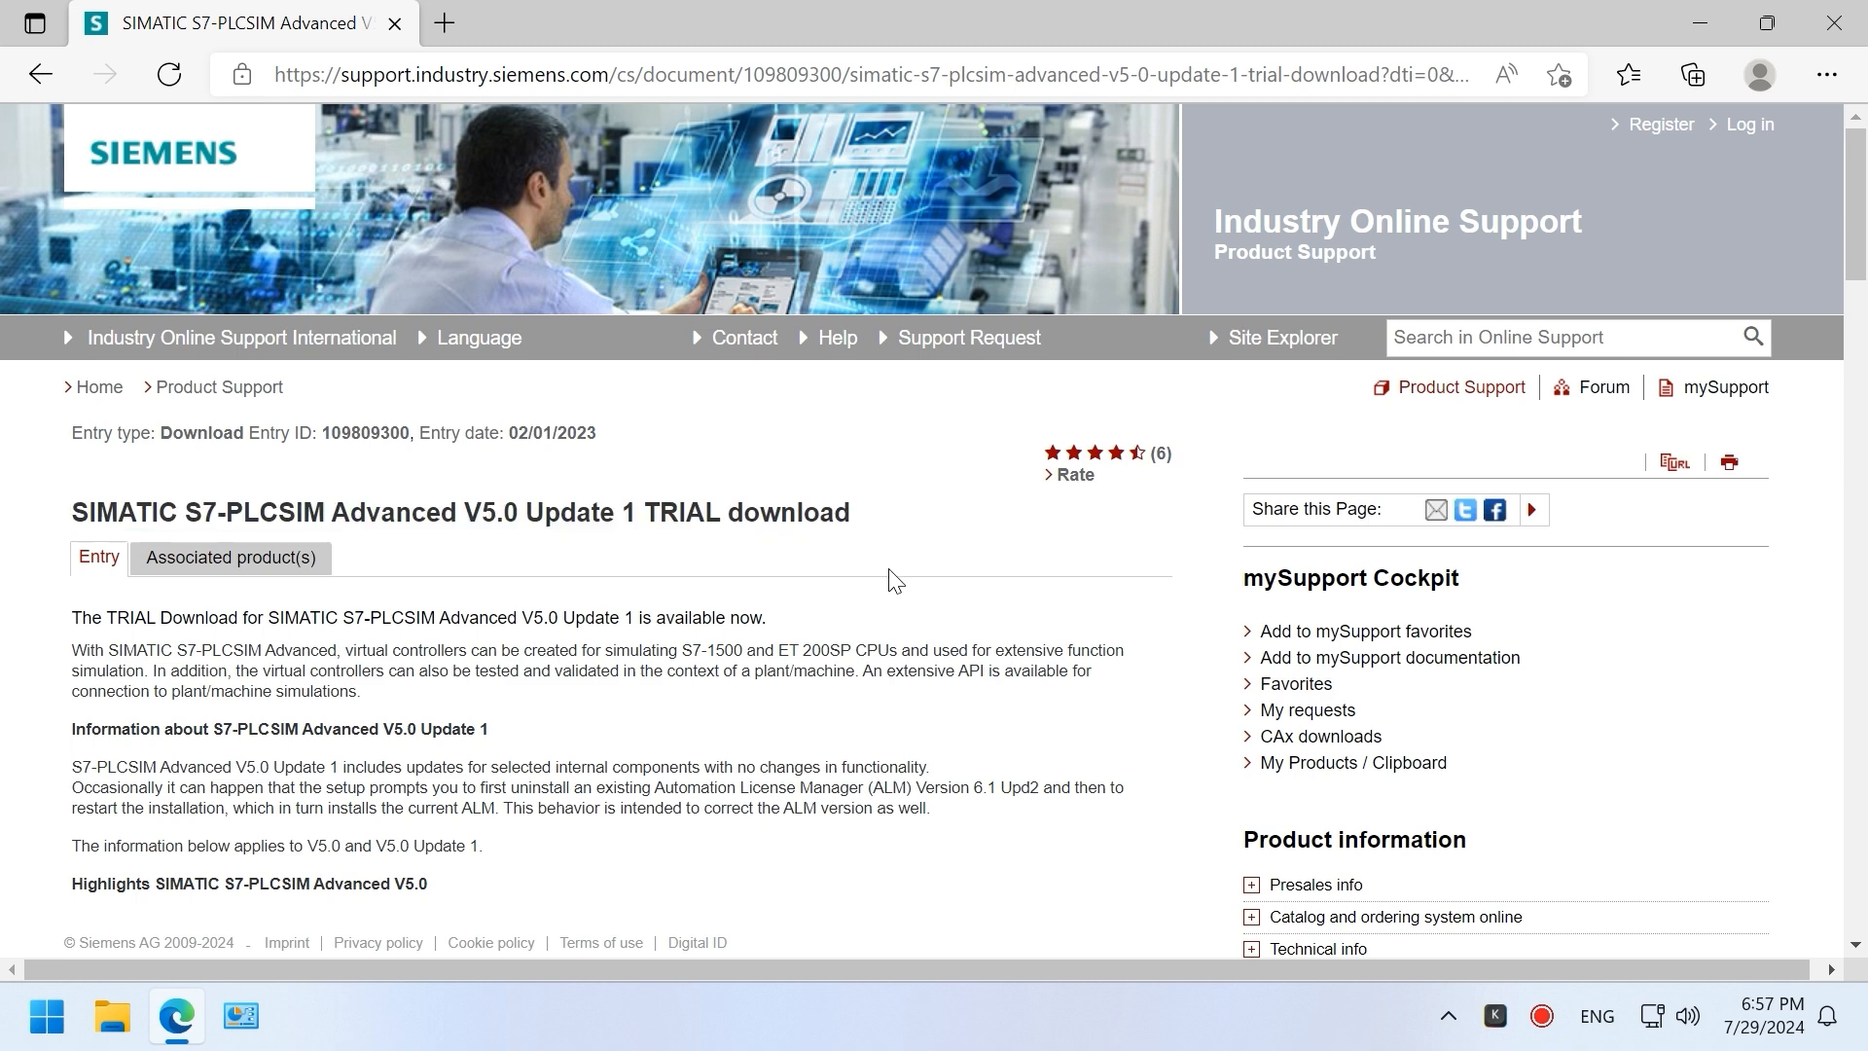
Step: Show the downloaded SIMATIC_PLCSIM_Advanced_V5_Upd1.iso in its Downloads folder
scroll(894, 580, down, 10)
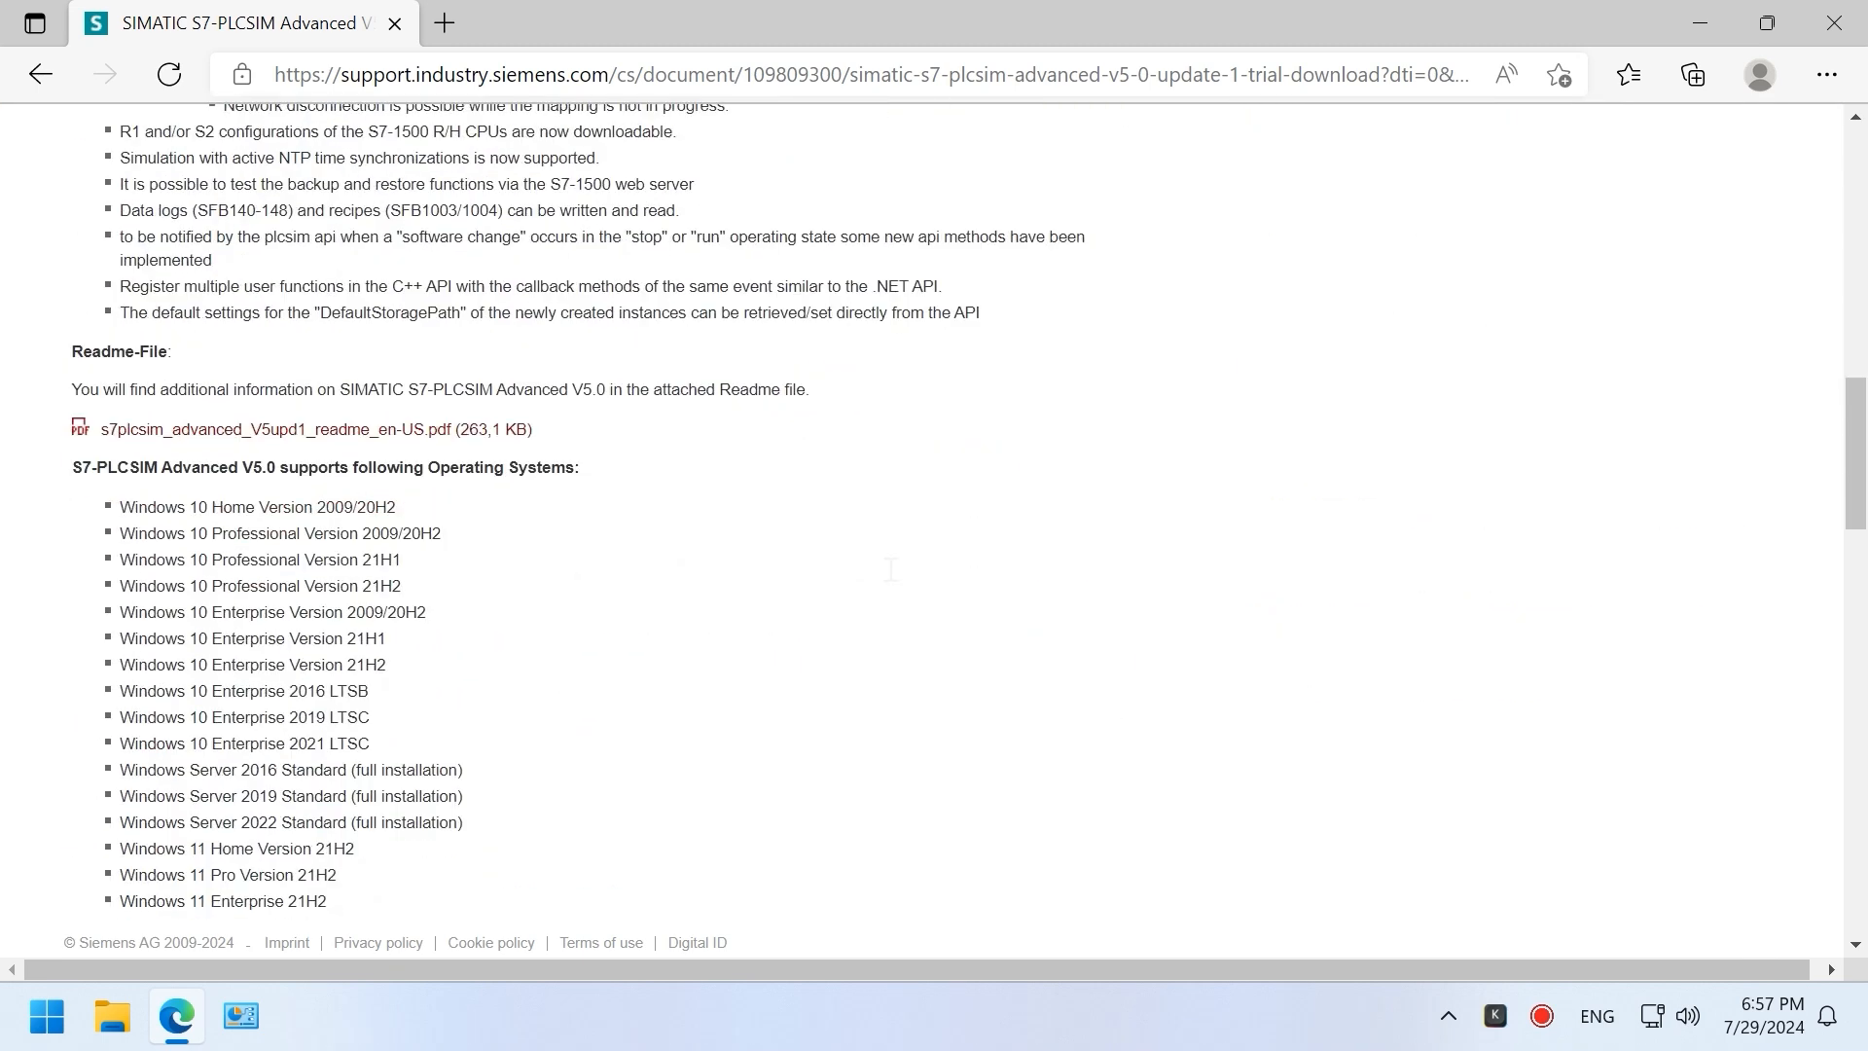
scroll(894, 580, down, 6)
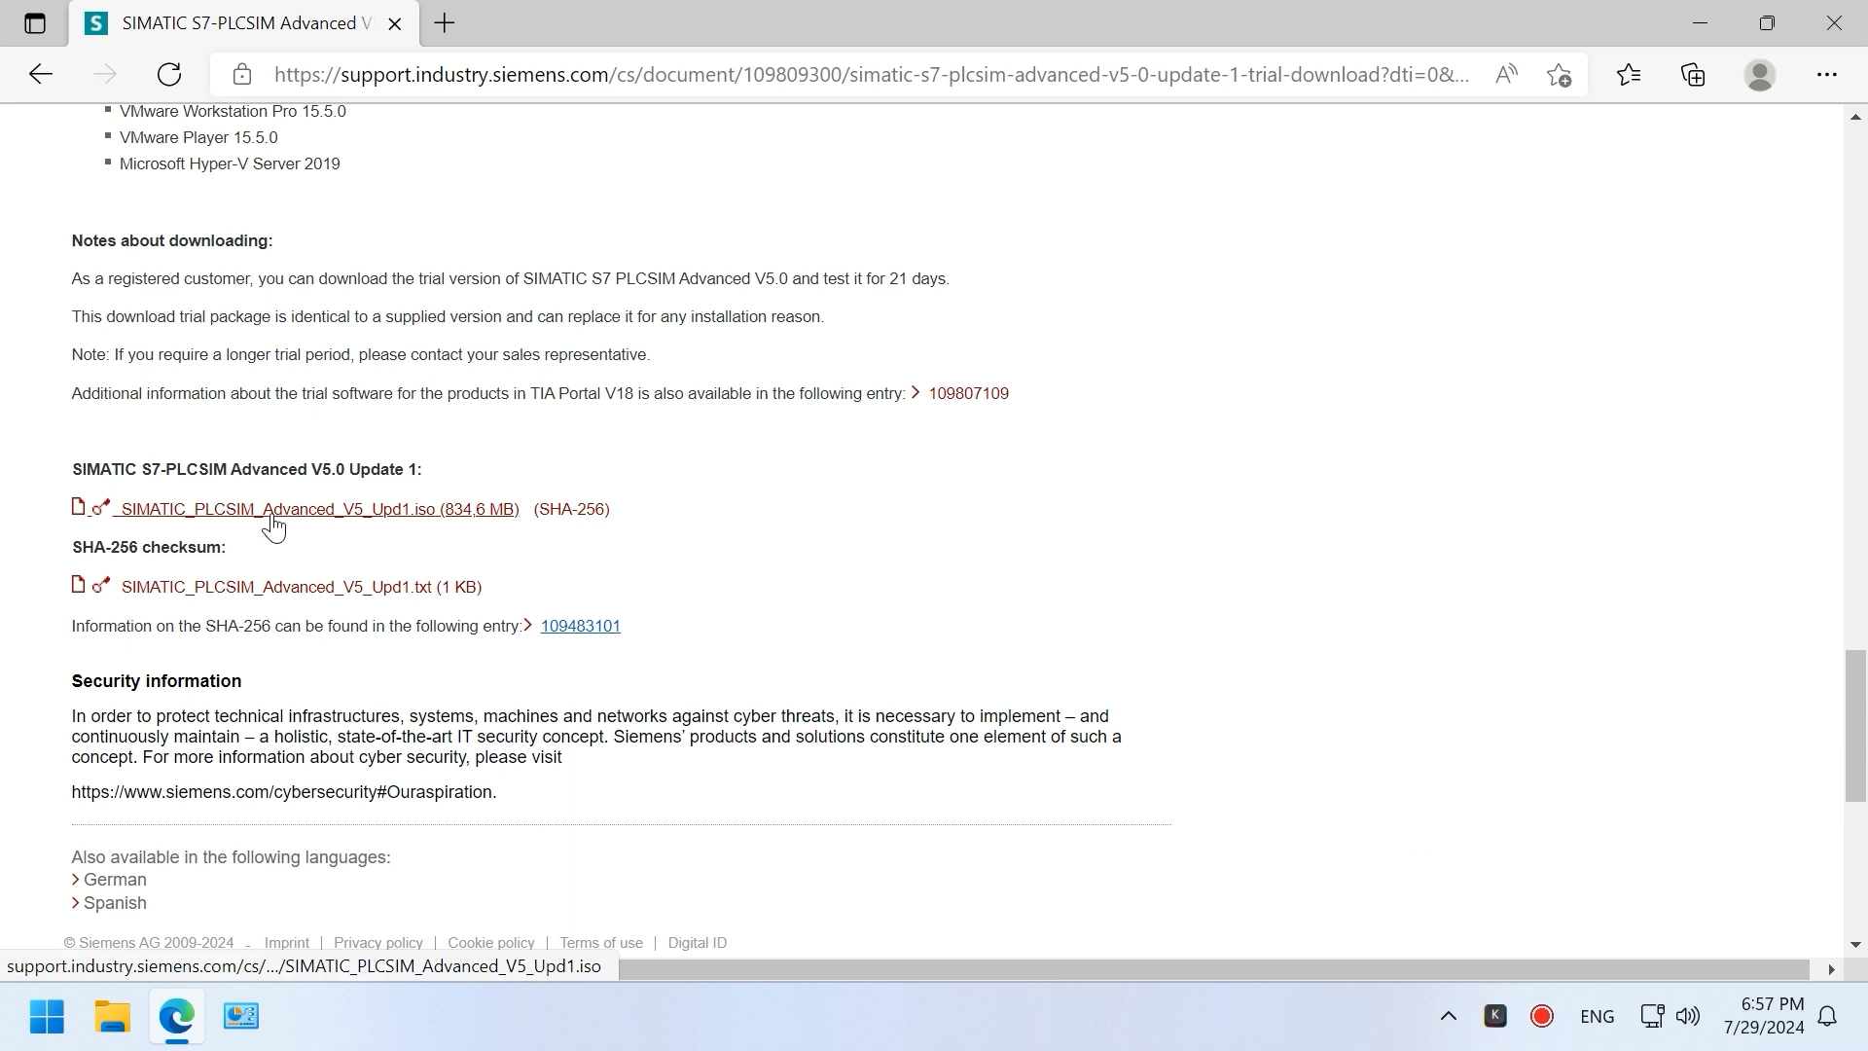
click(1827, 74)
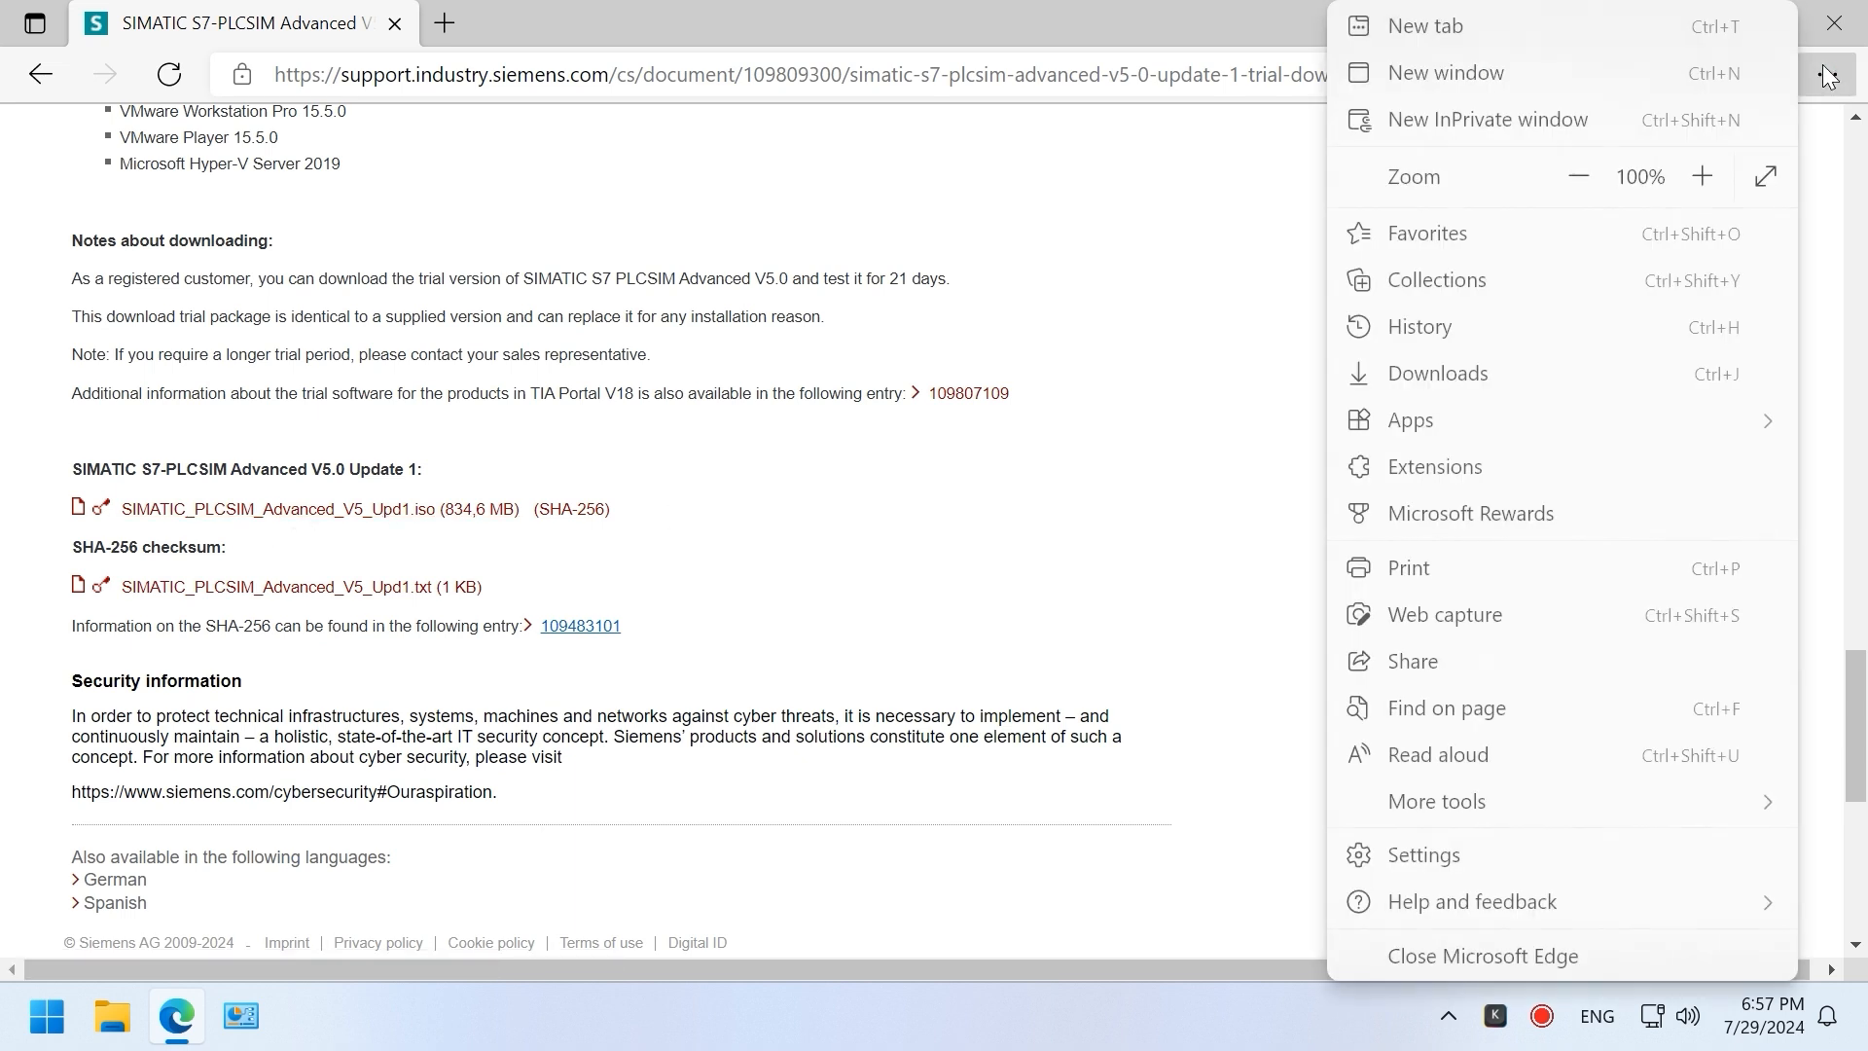
click(1506, 382)
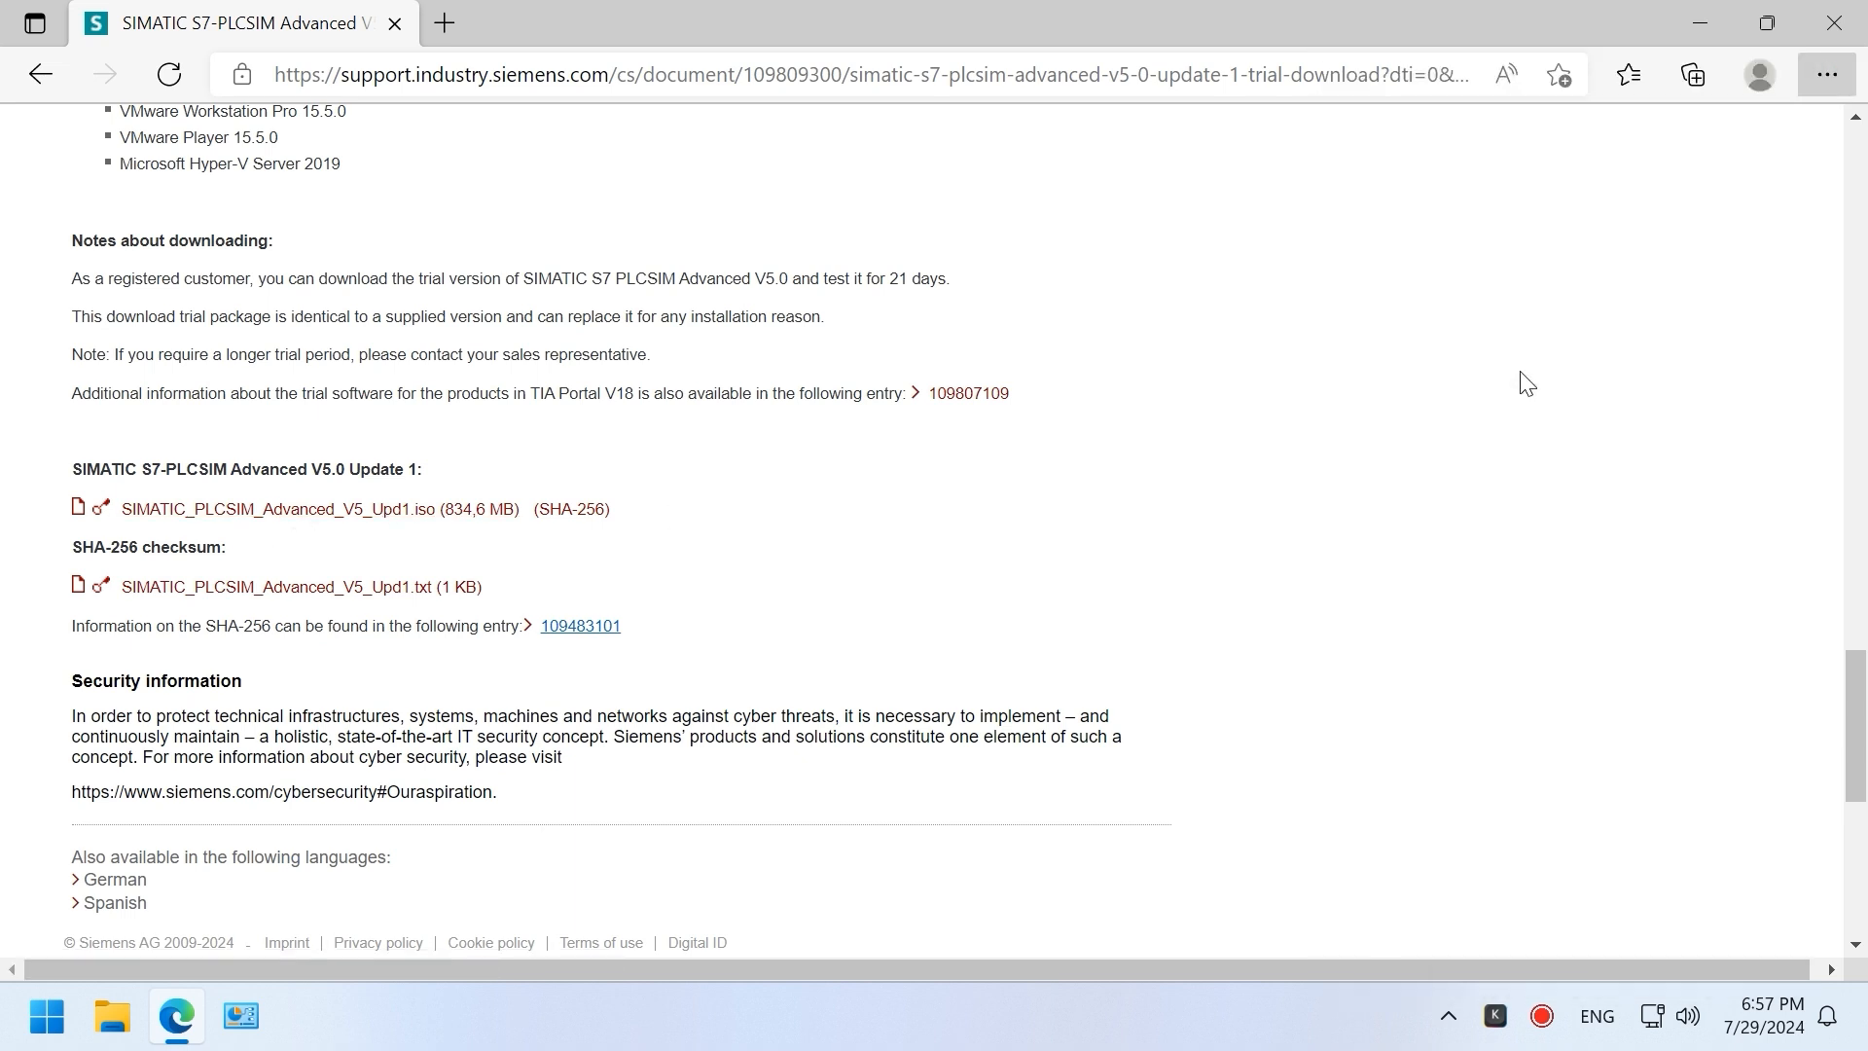
click(1541, 127)
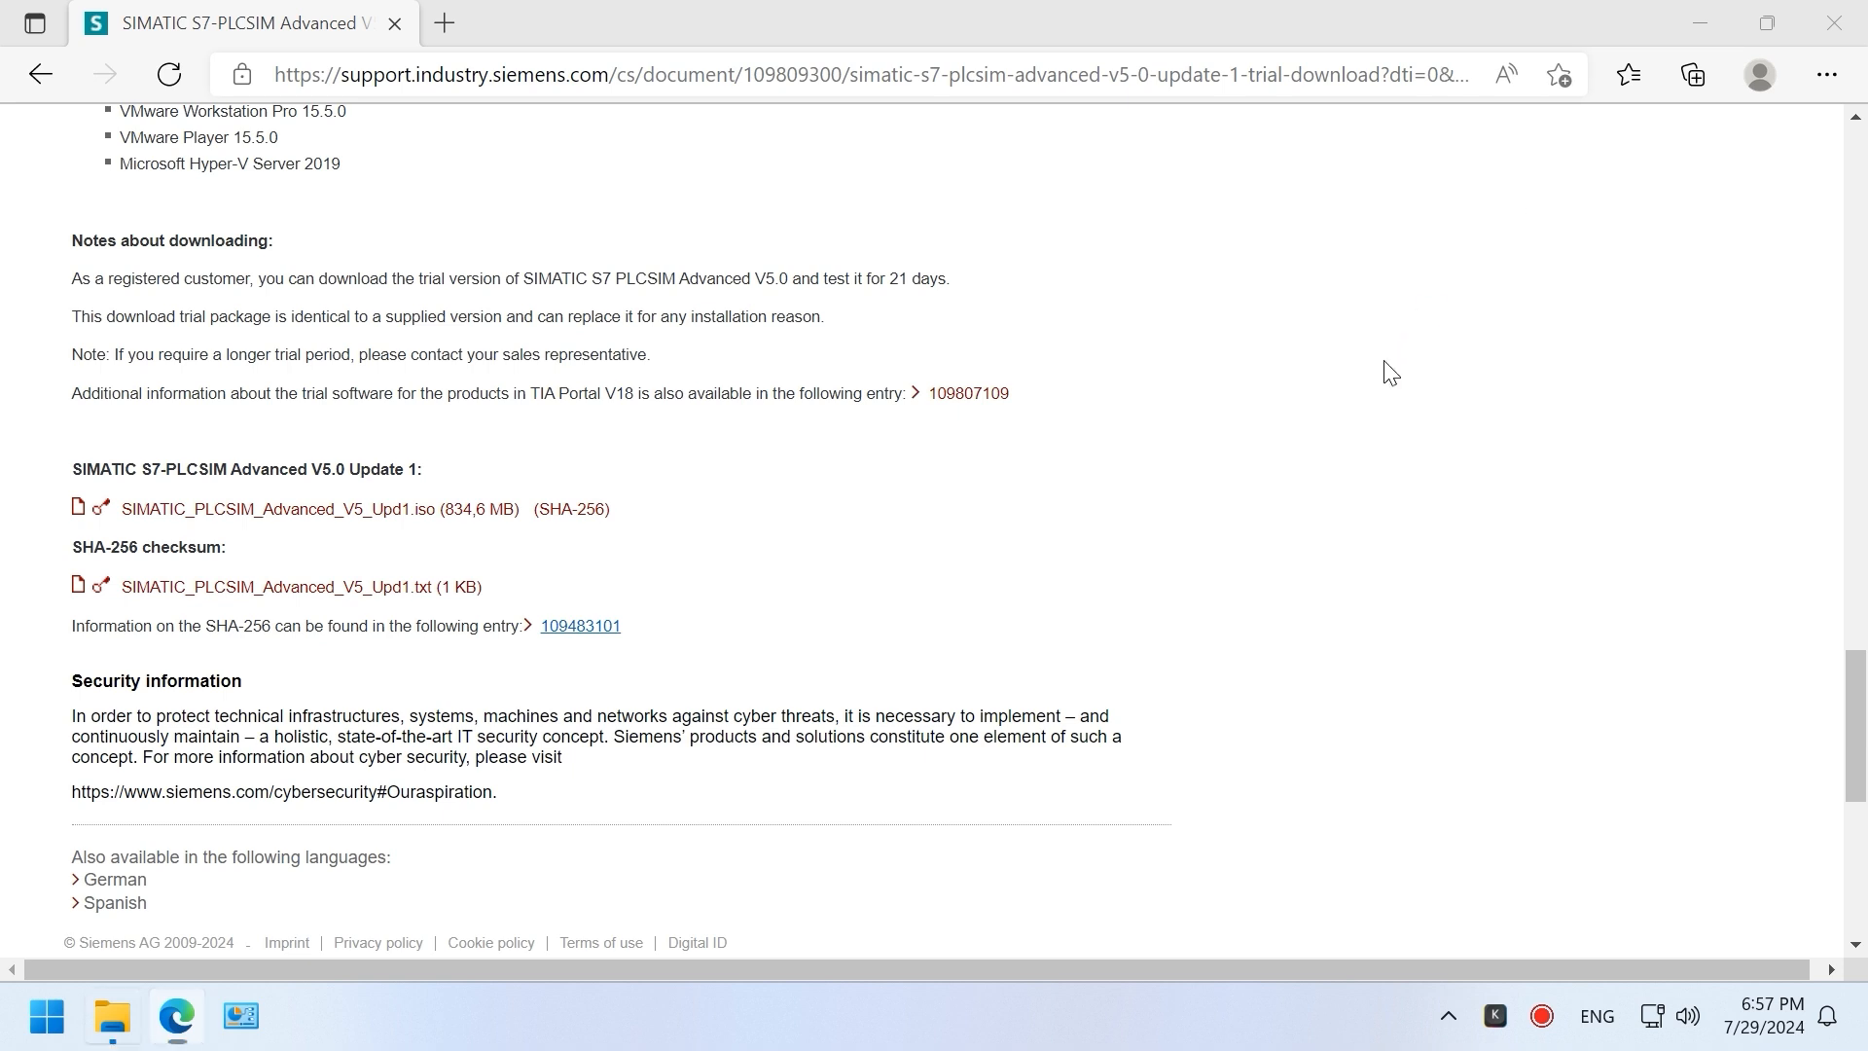
Step: Mount the PLCSIM Advanced ISO as DVD Drive (E:)
click(495, 285)
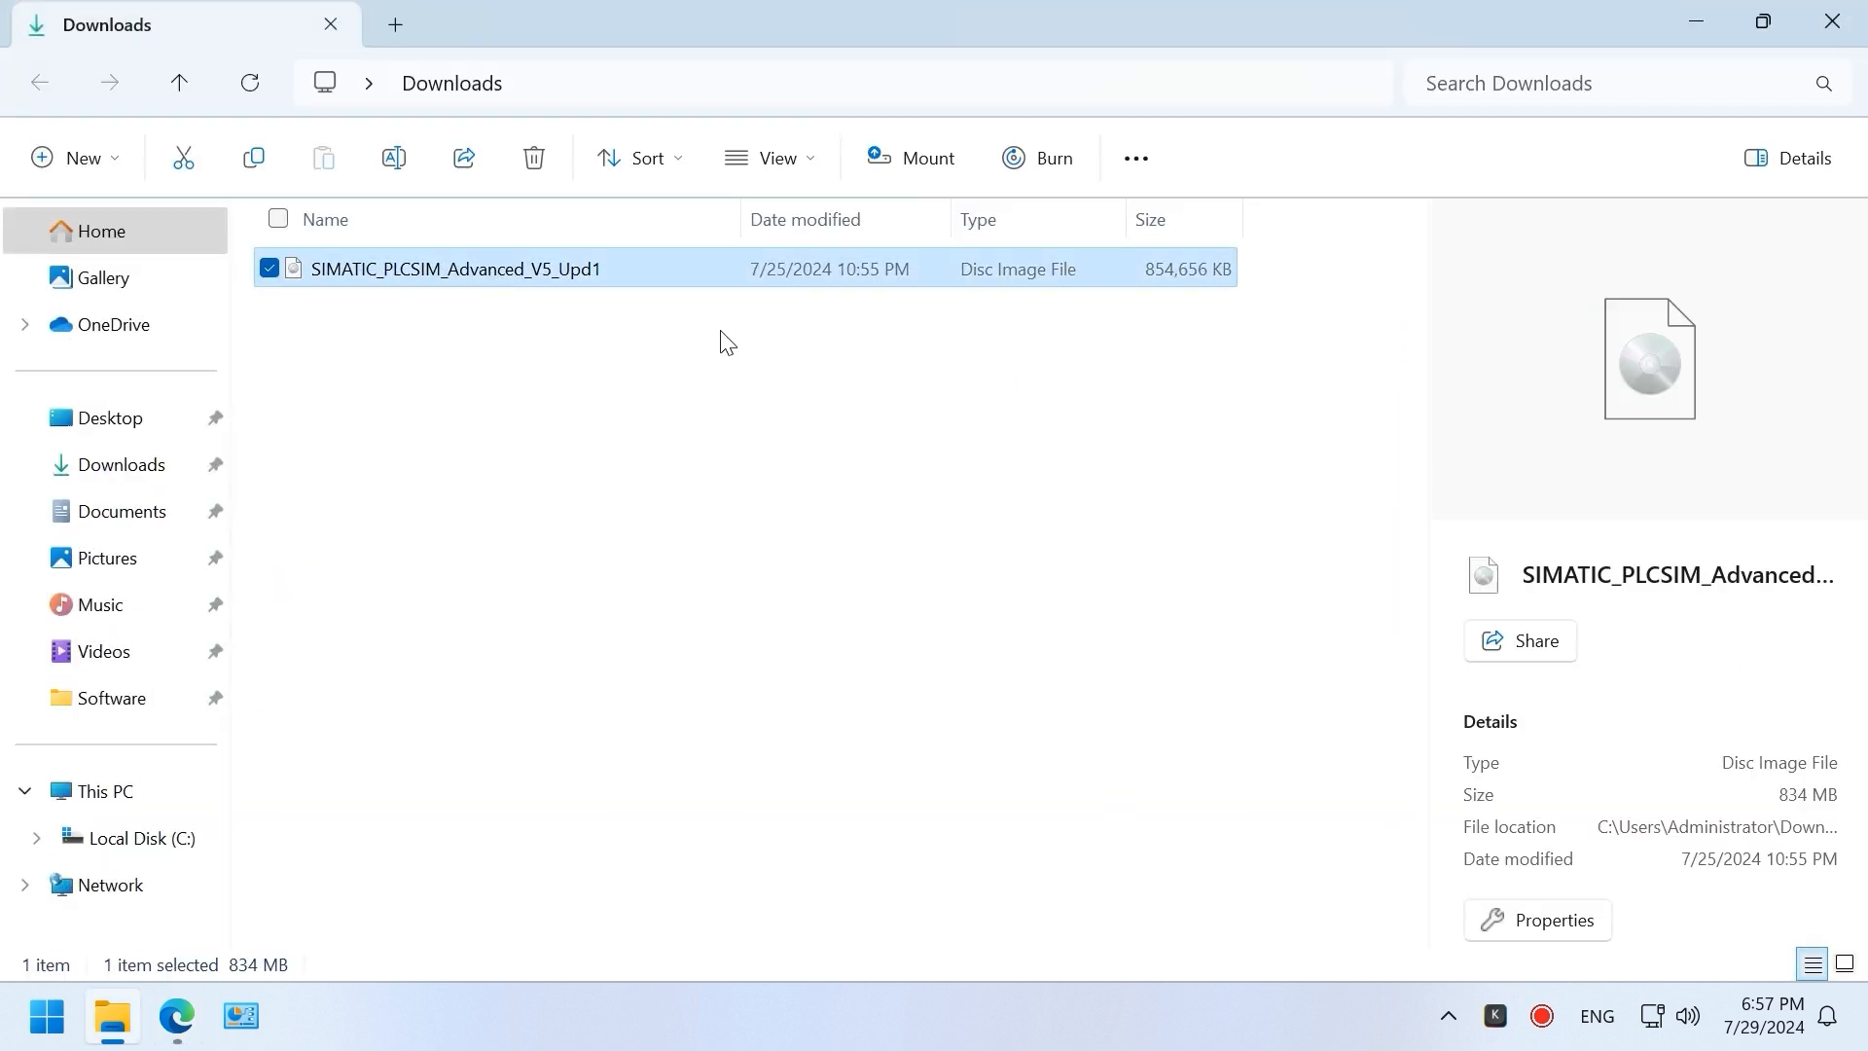
right_click(651, 265)
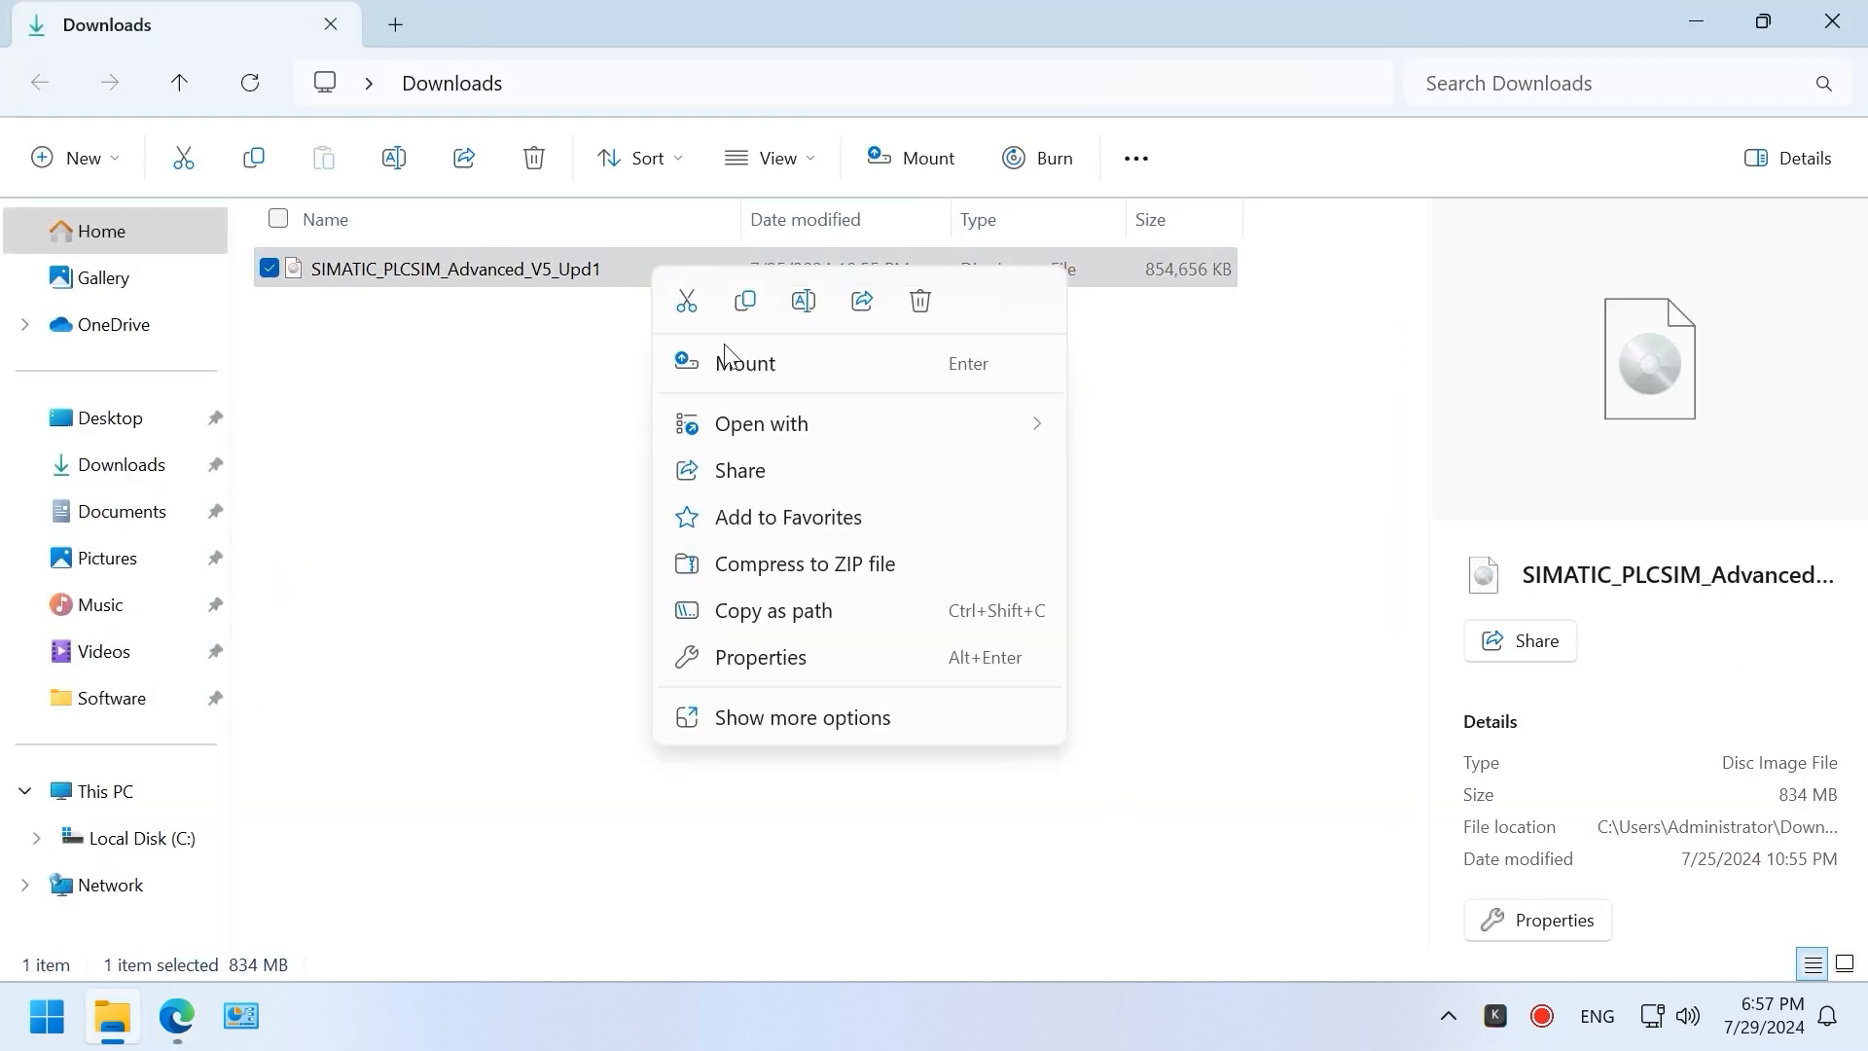
click(751, 375)
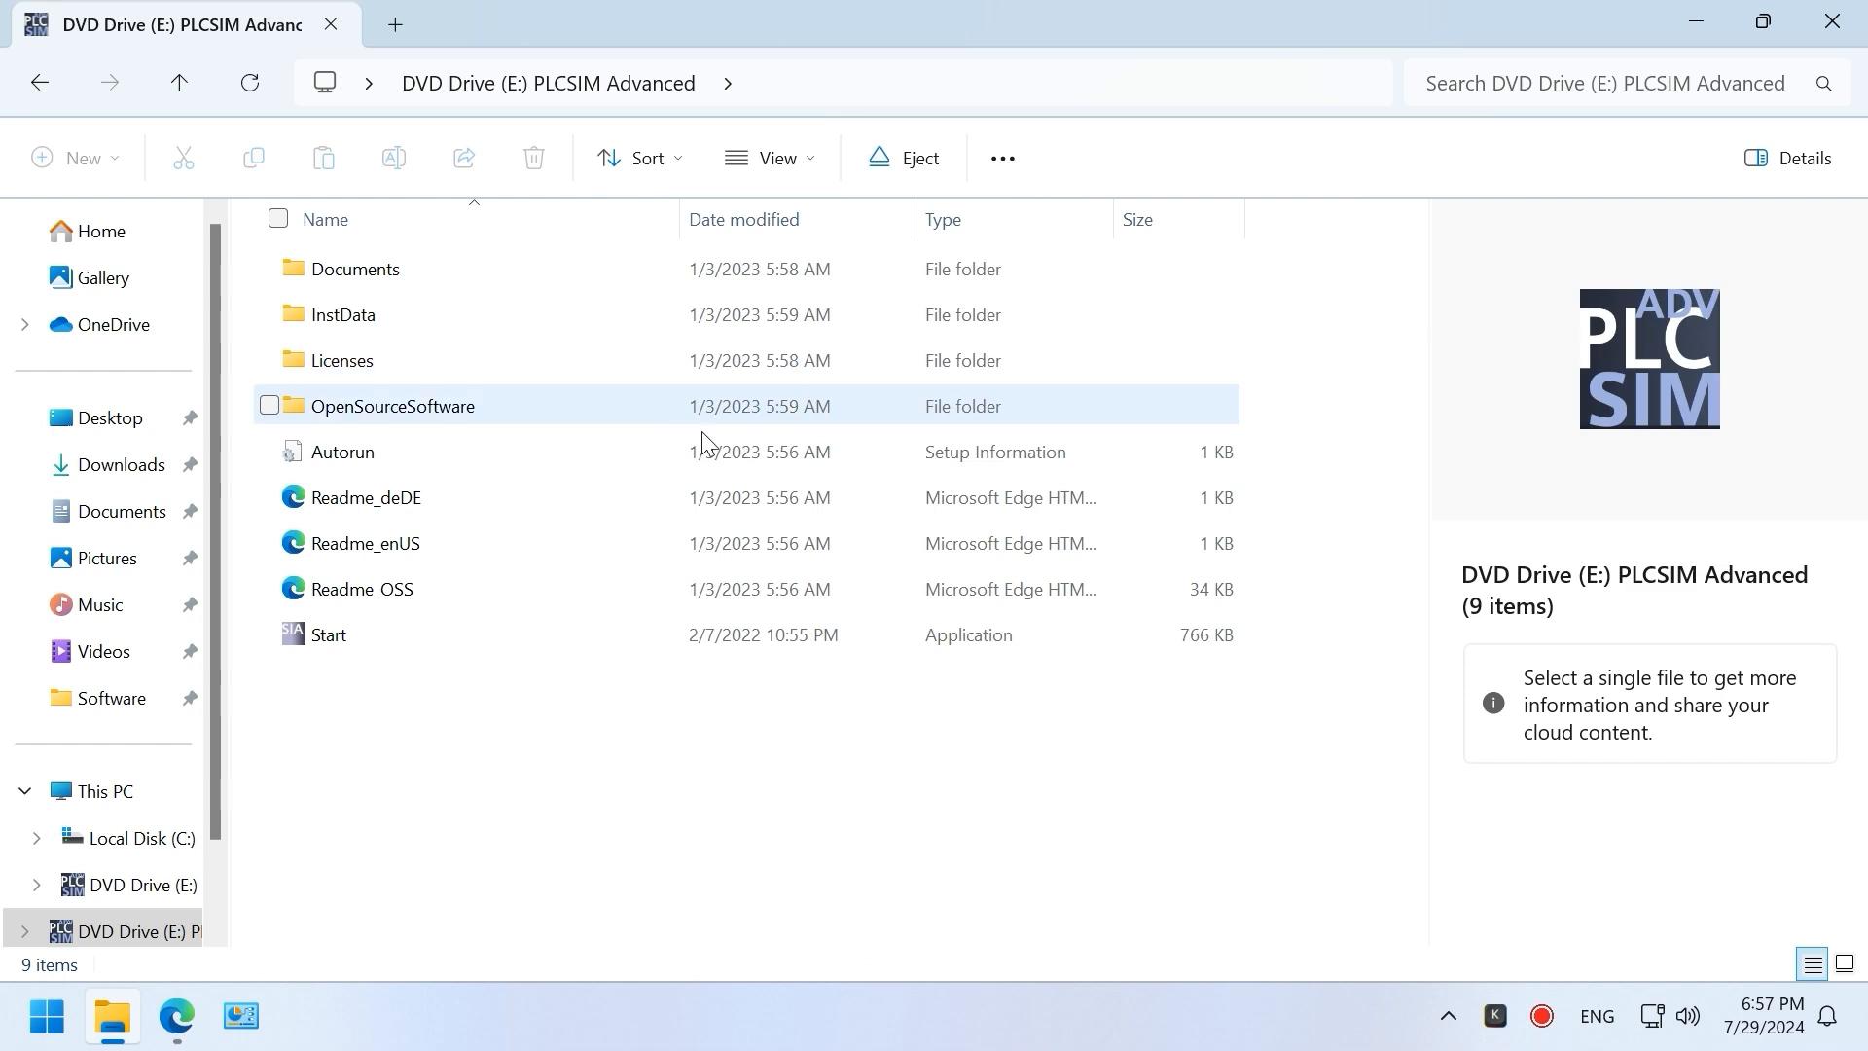
Step: Run Start from the mounted drive to launch the PLCSIM Advanced setup
click(342, 634)
right_click(434, 622)
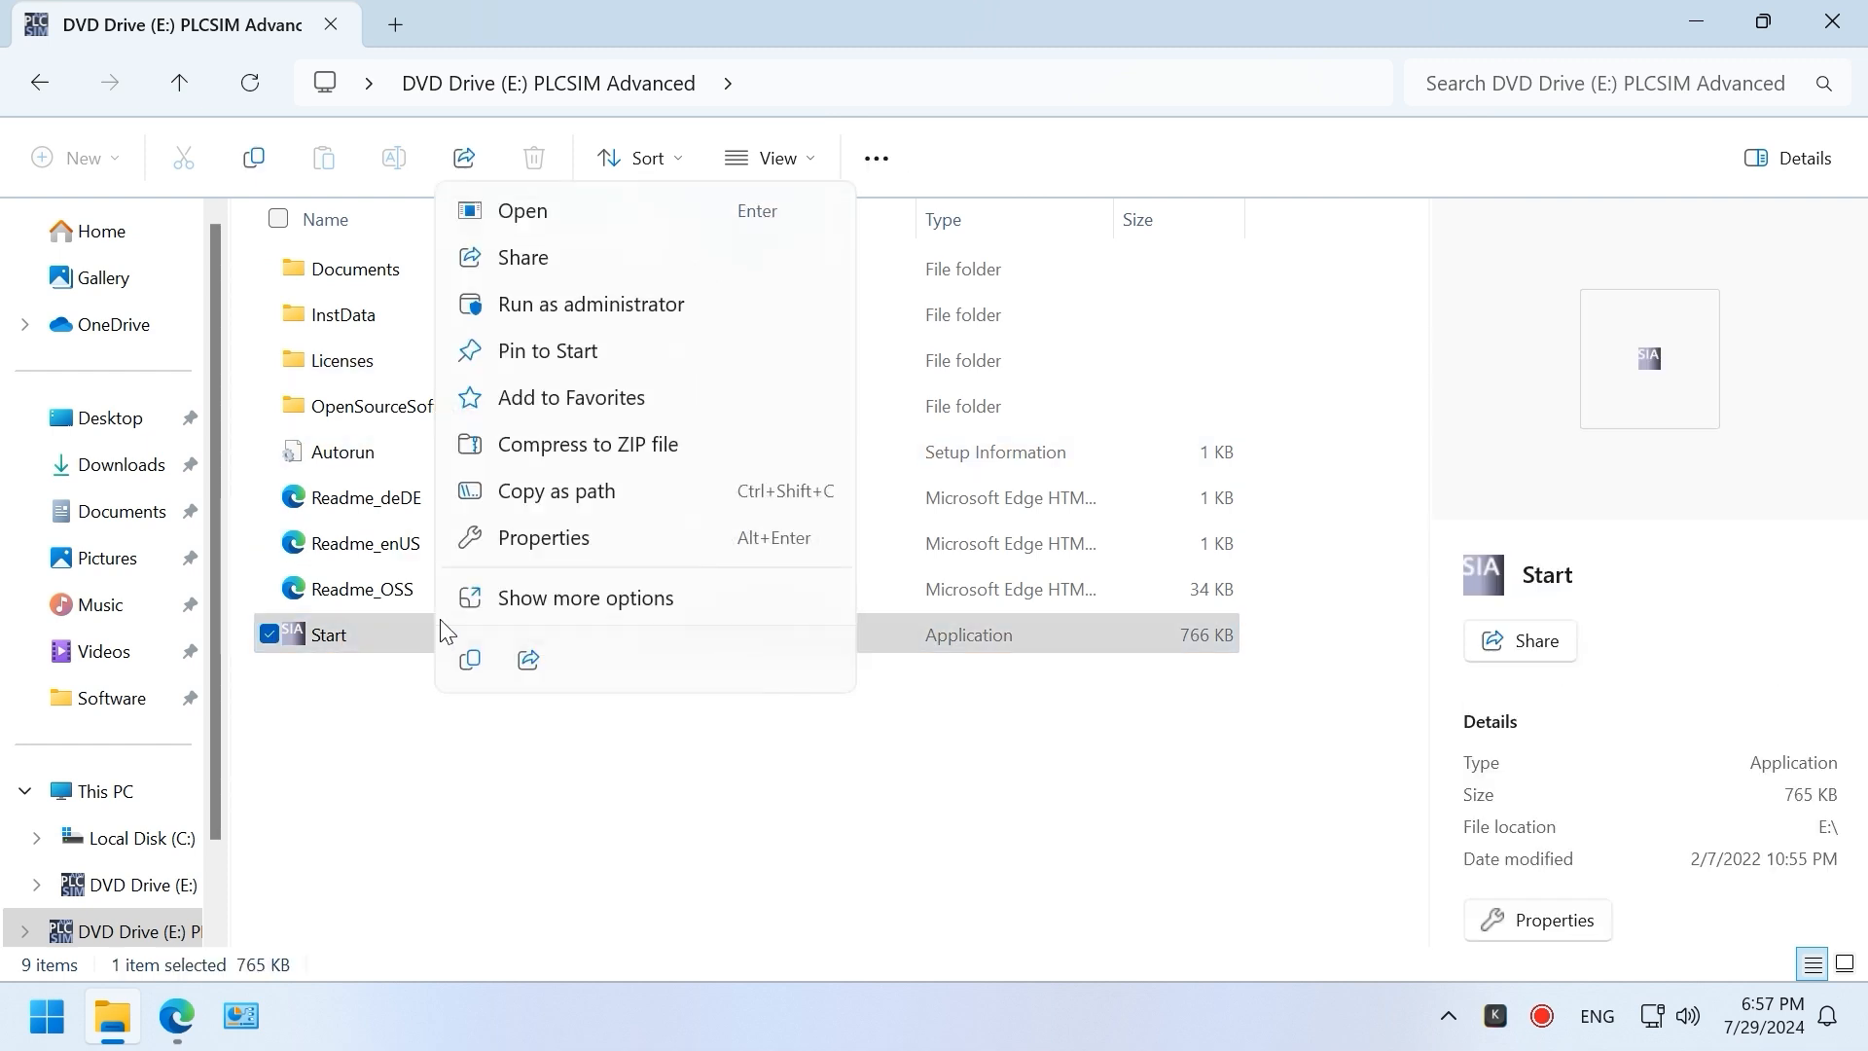
click(538, 219)
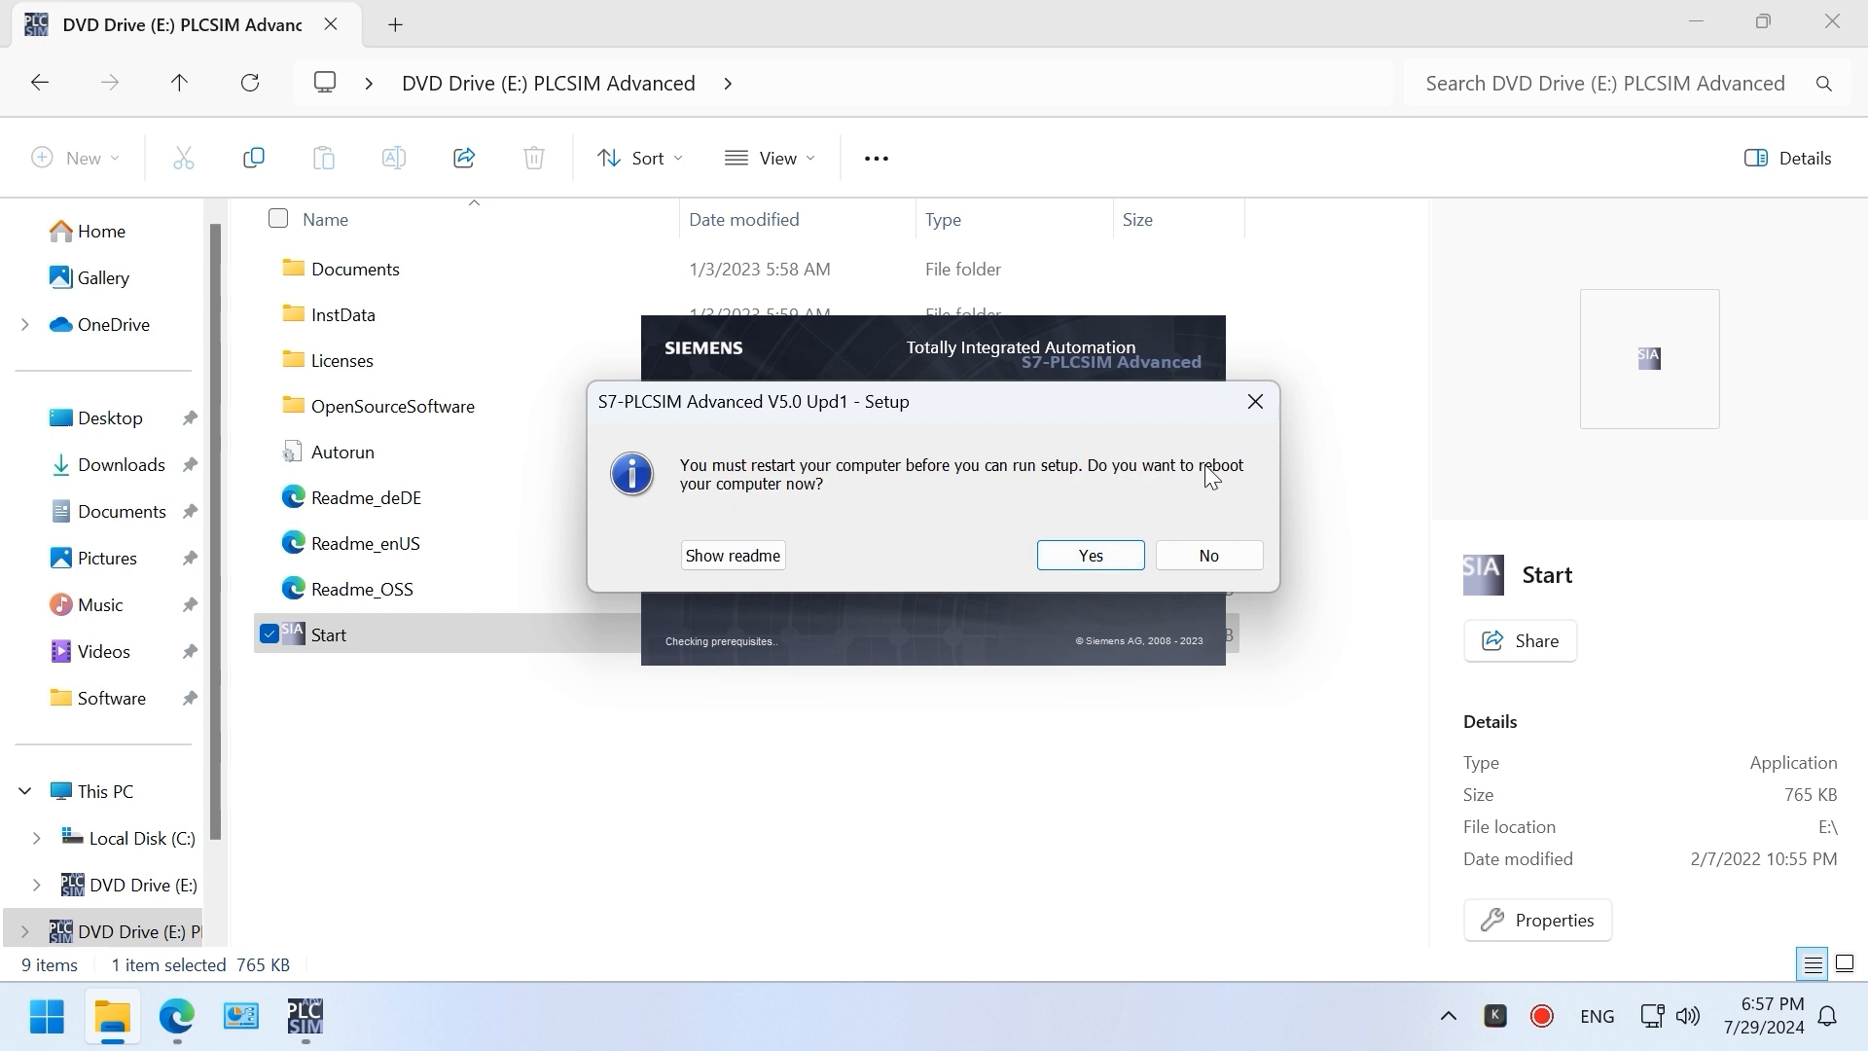
Step: Launch Registry Editor by running regedit
key(super+r)
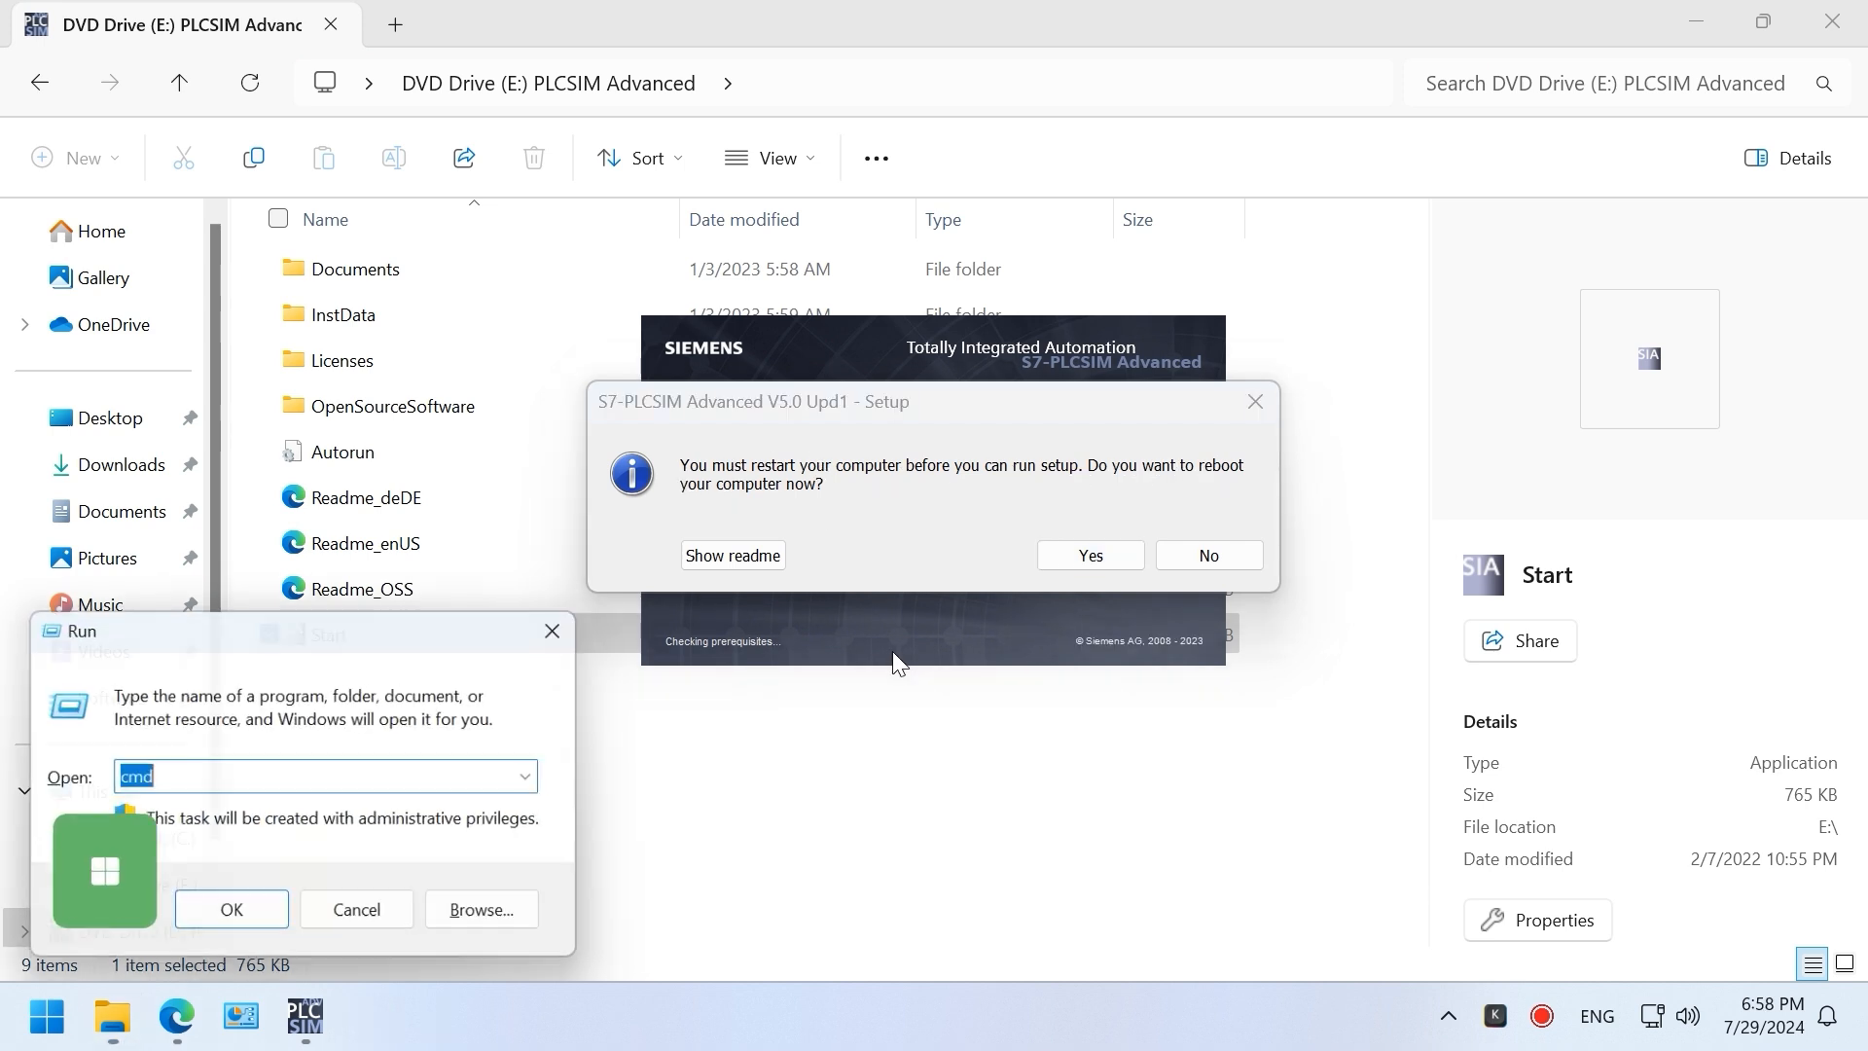
click(293, 778)
double_click(293, 778)
text(rege)
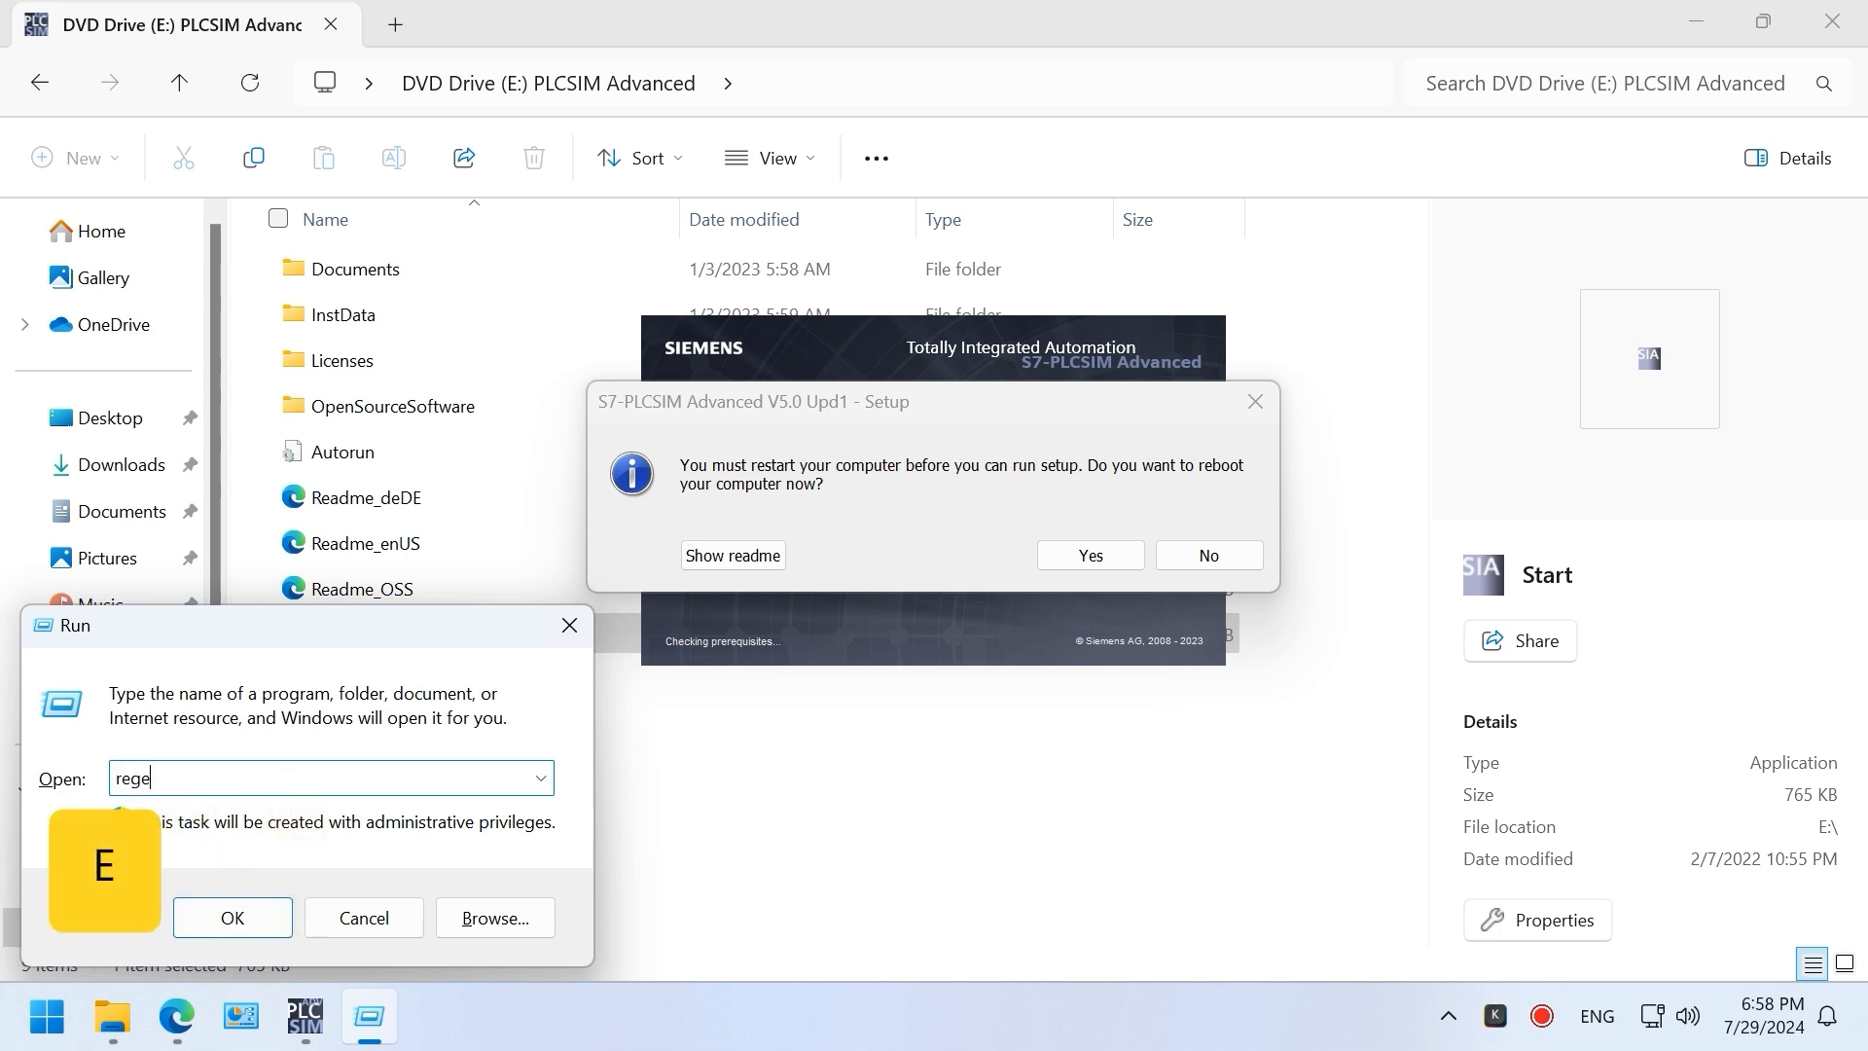
text(dit)
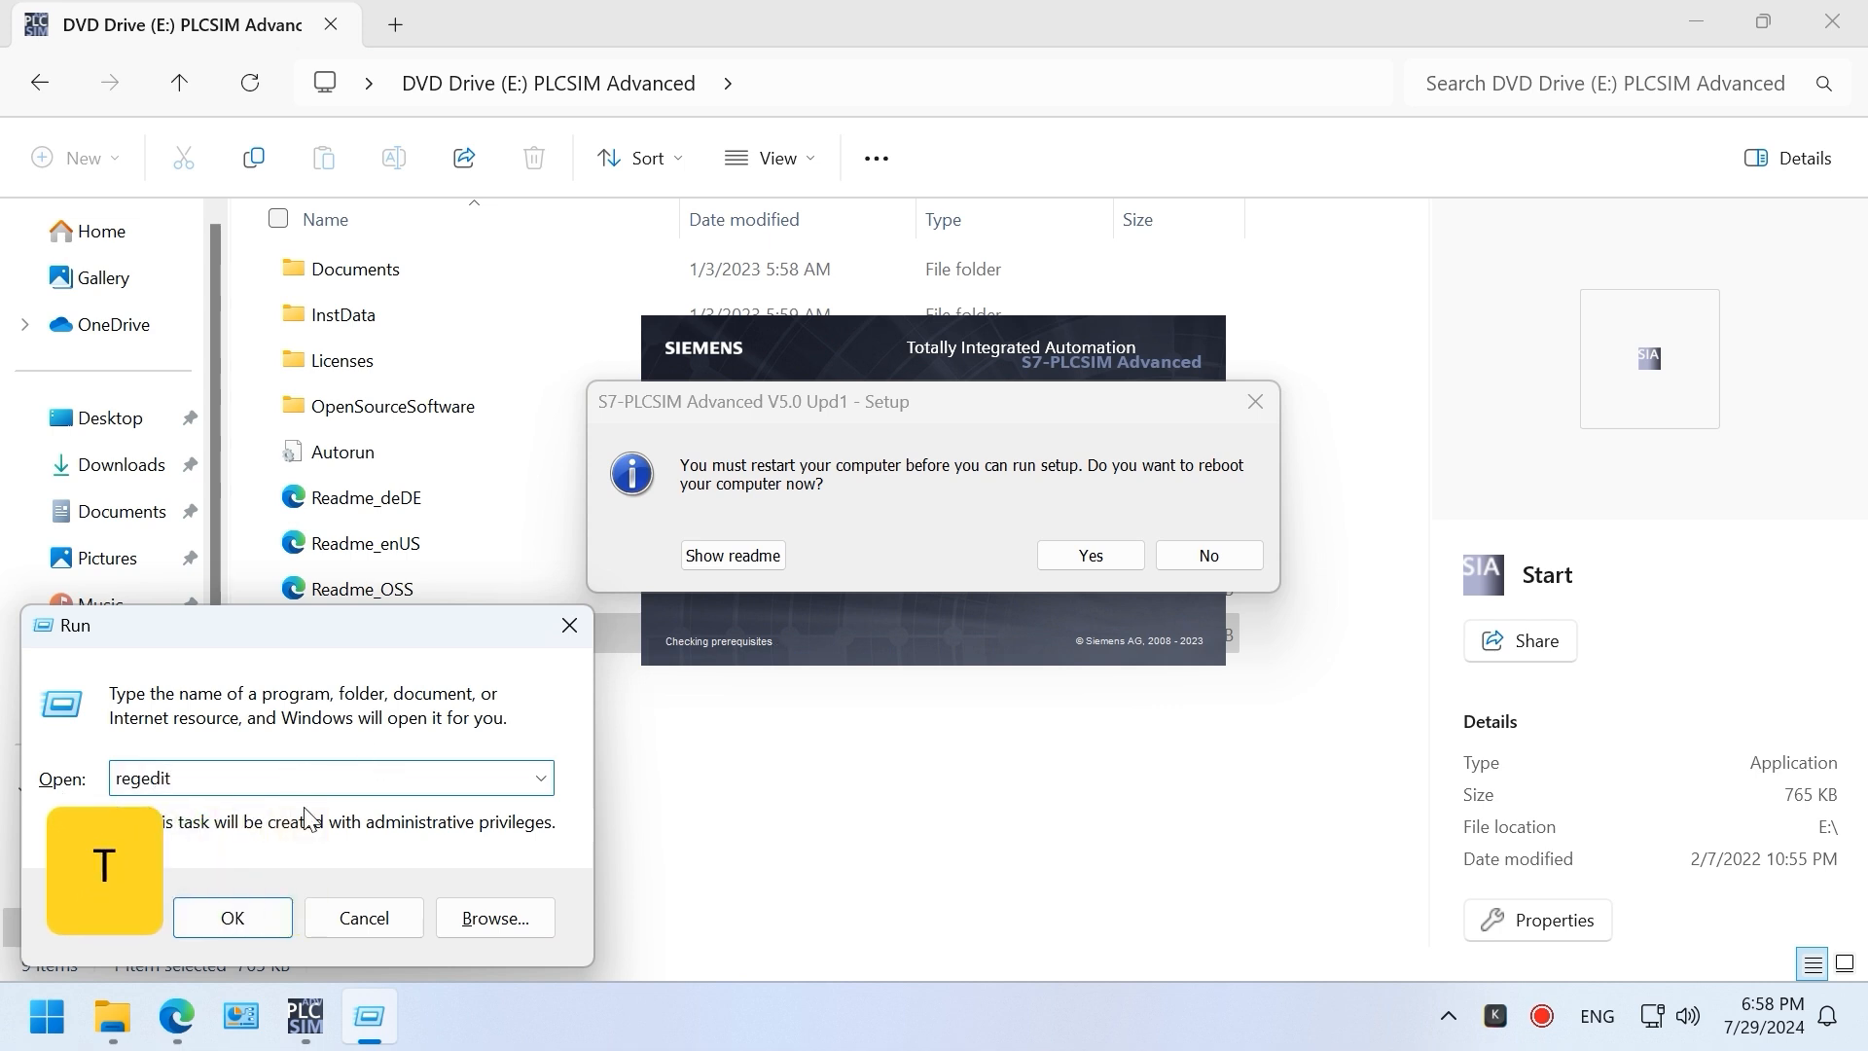
click(231, 917)
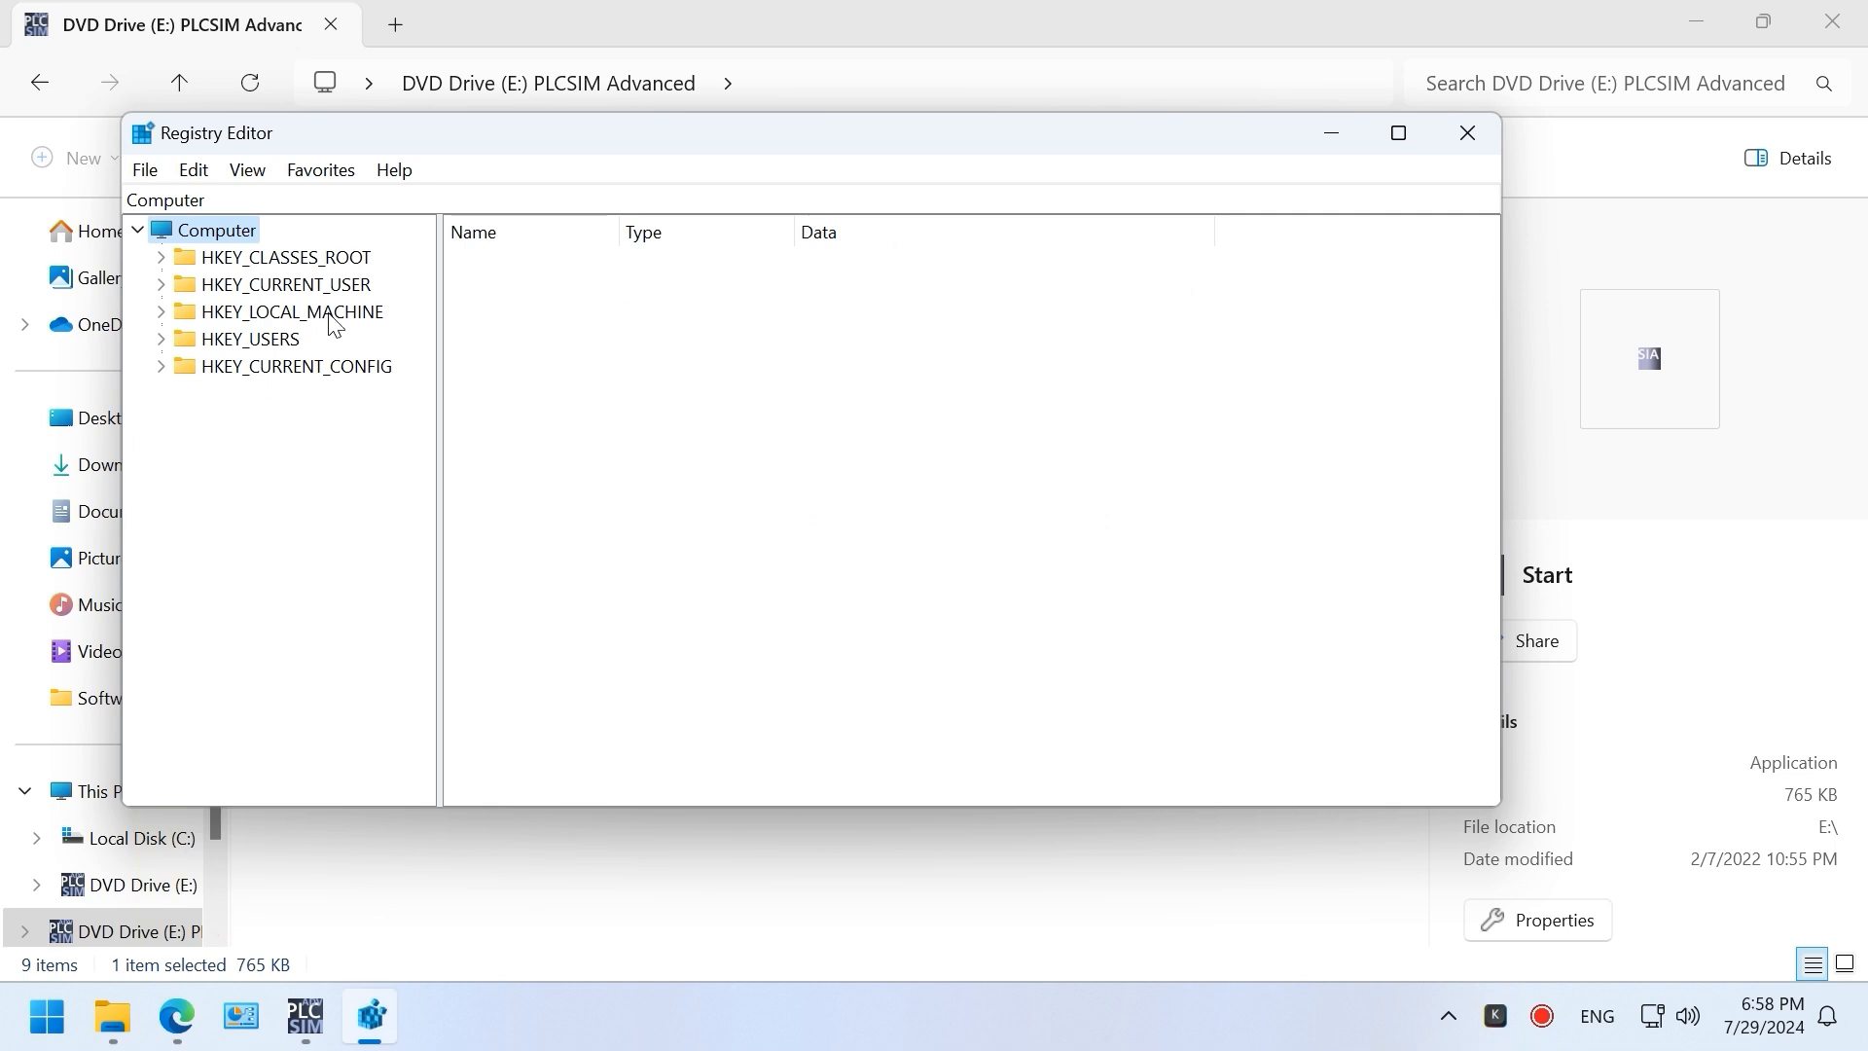
Step: Navigate to HKLM\SYSTEM\CurrentControlSet\Control\Session Manager in a maximized Registry Editor
double_click(327, 315)
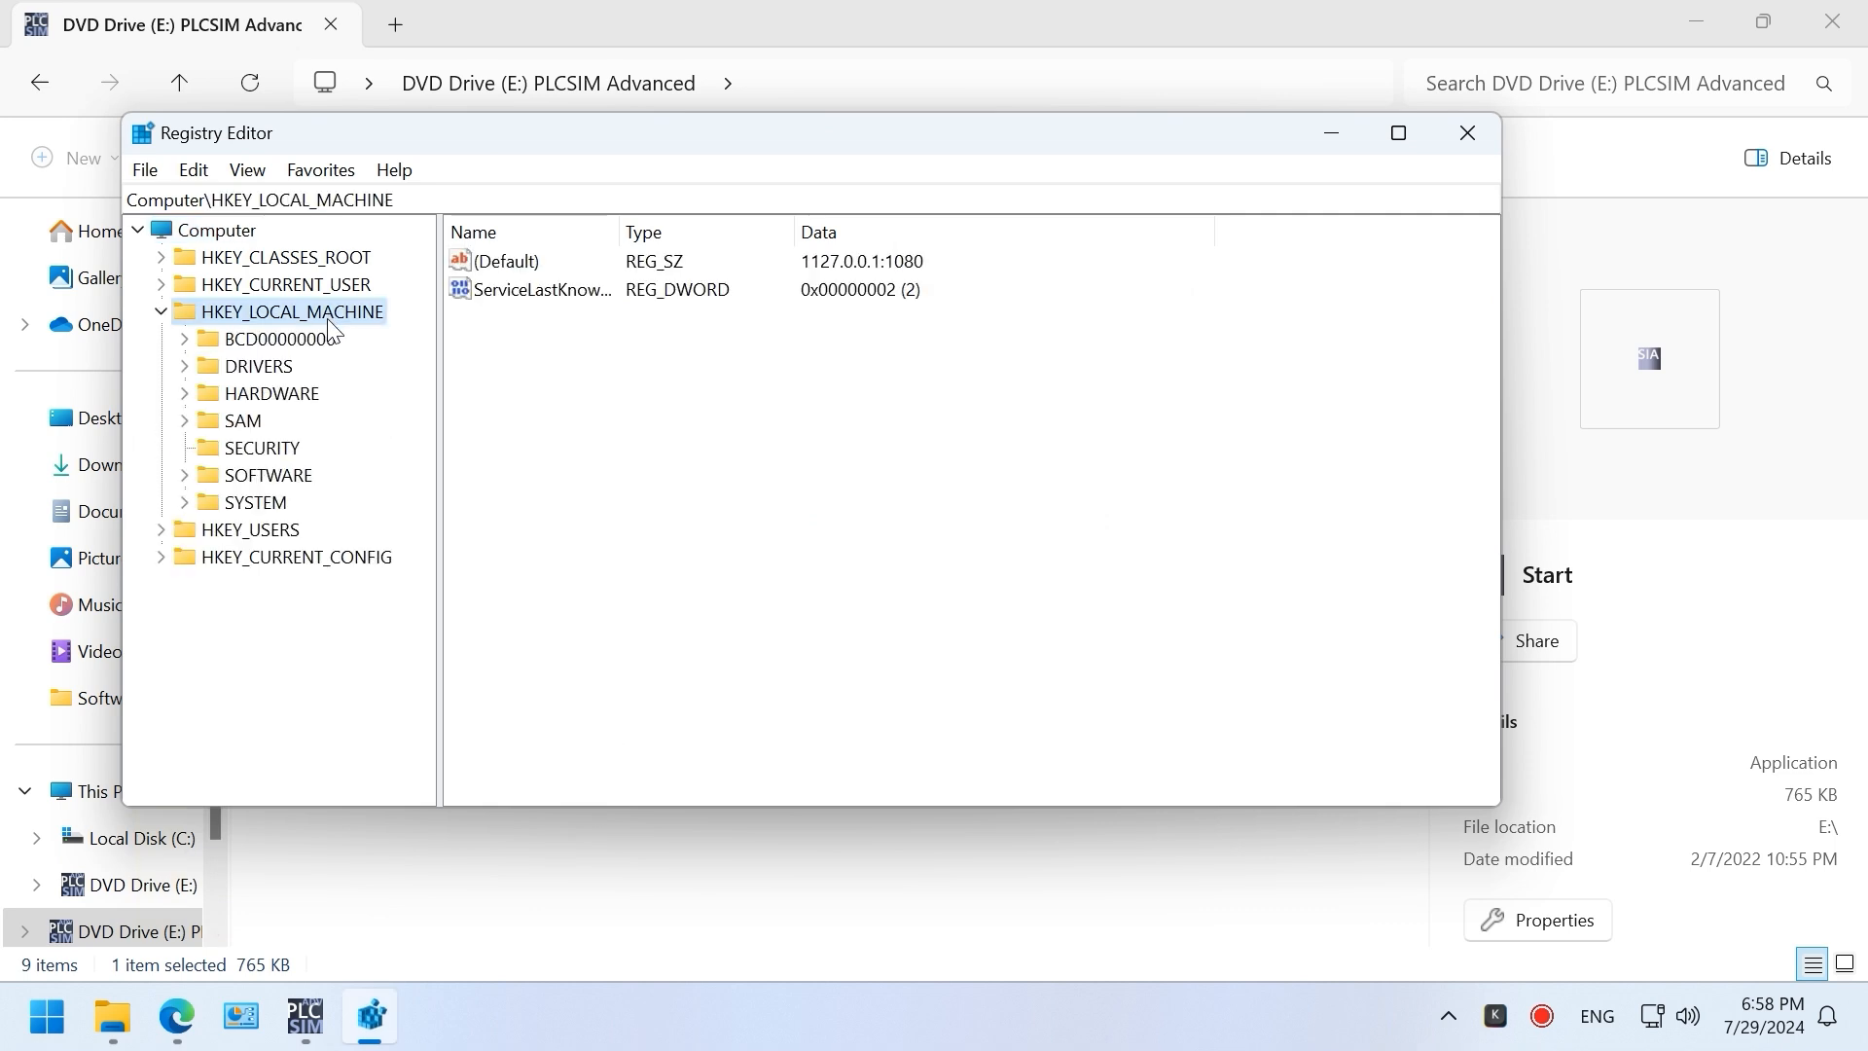
click(252, 505)
double_click(253, 507)
double_click(309, 368)
double_click(279, 400)
scroll(367, 545, down, 4)
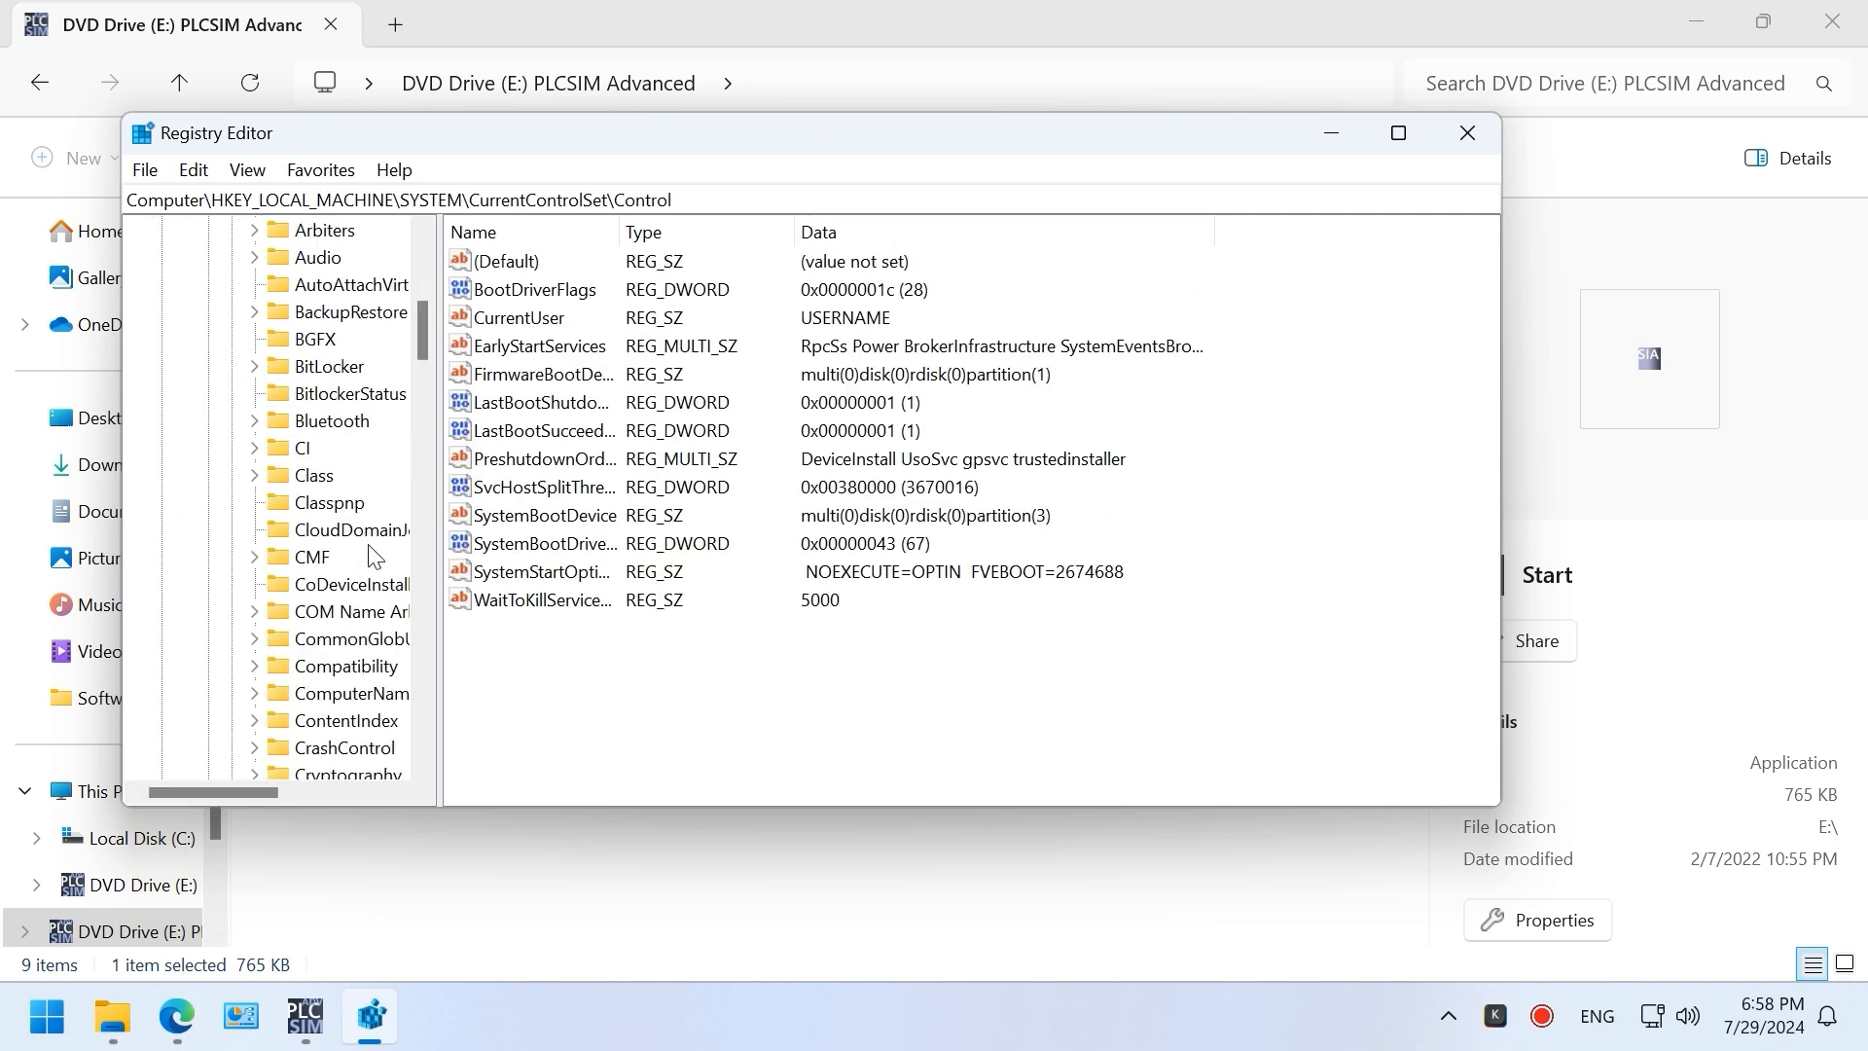
text(ses)
scroll(403, 742, down, 3)
drag(439, 567, 561, 554)
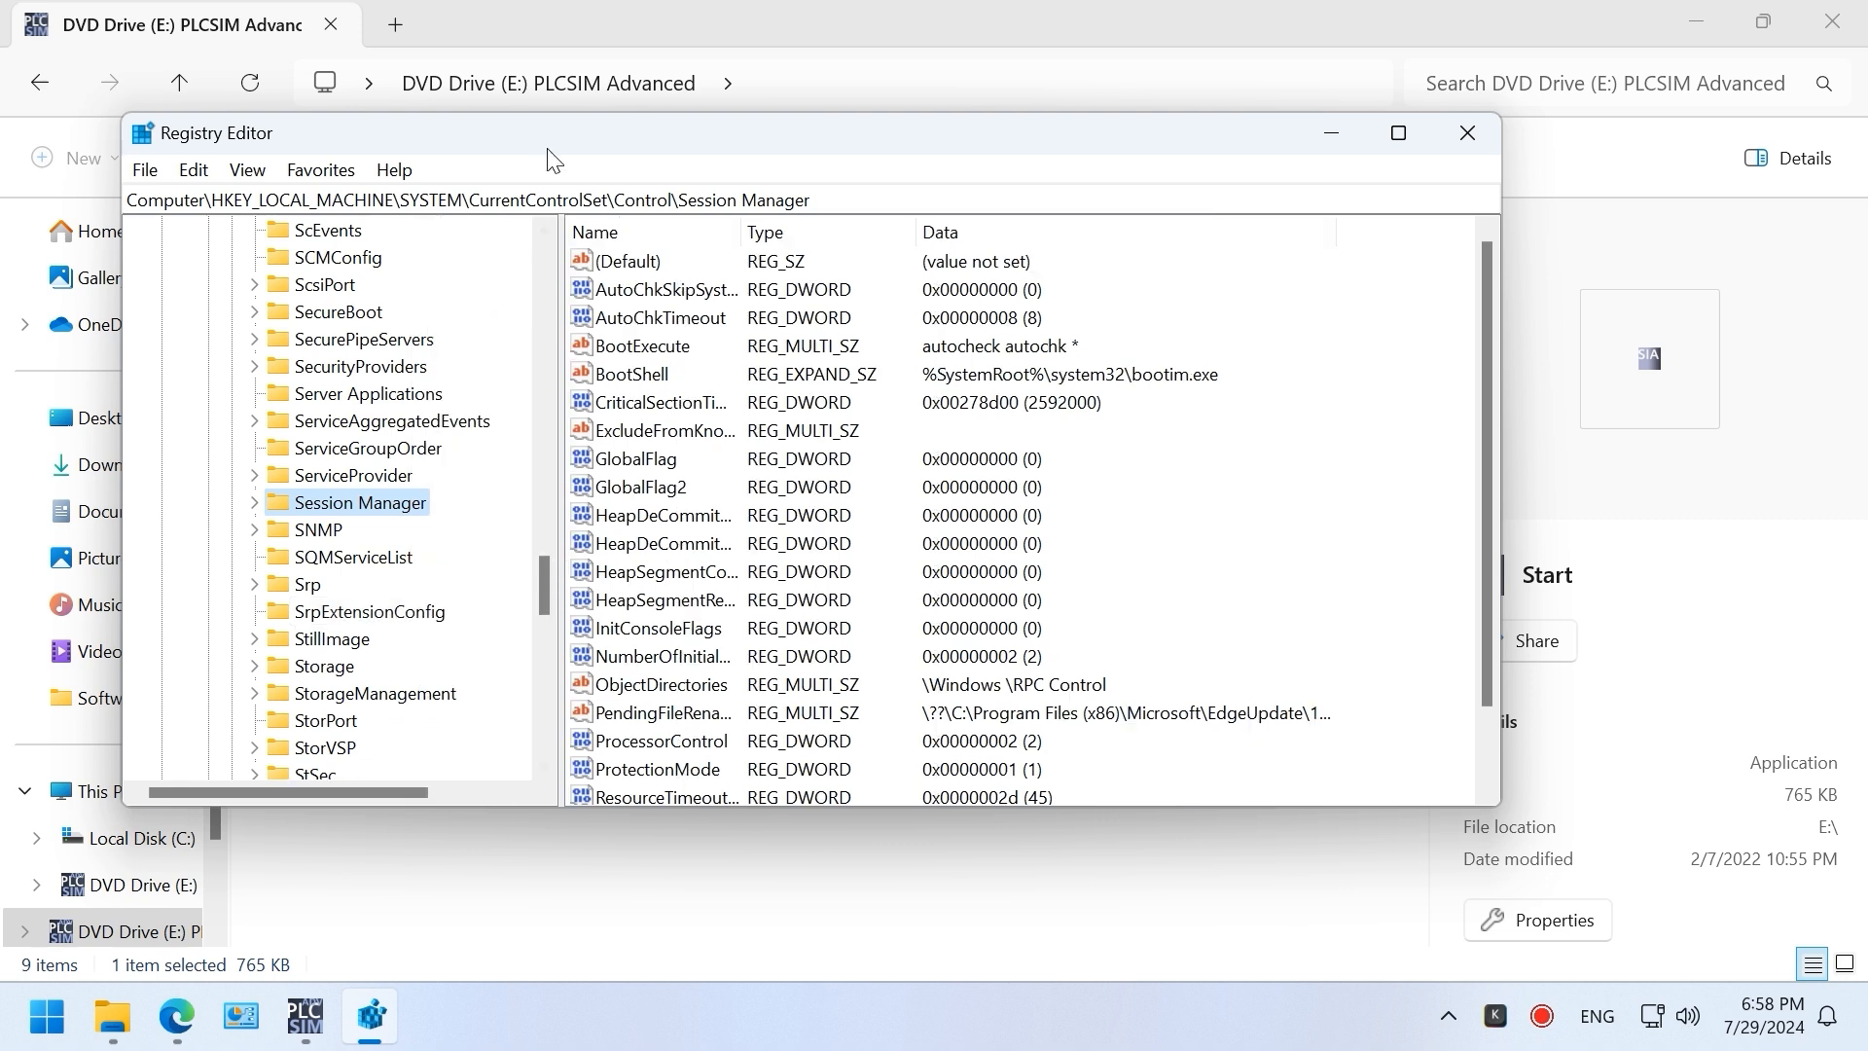
double_click(550, 137)
drag(429, 689, 441, 175)
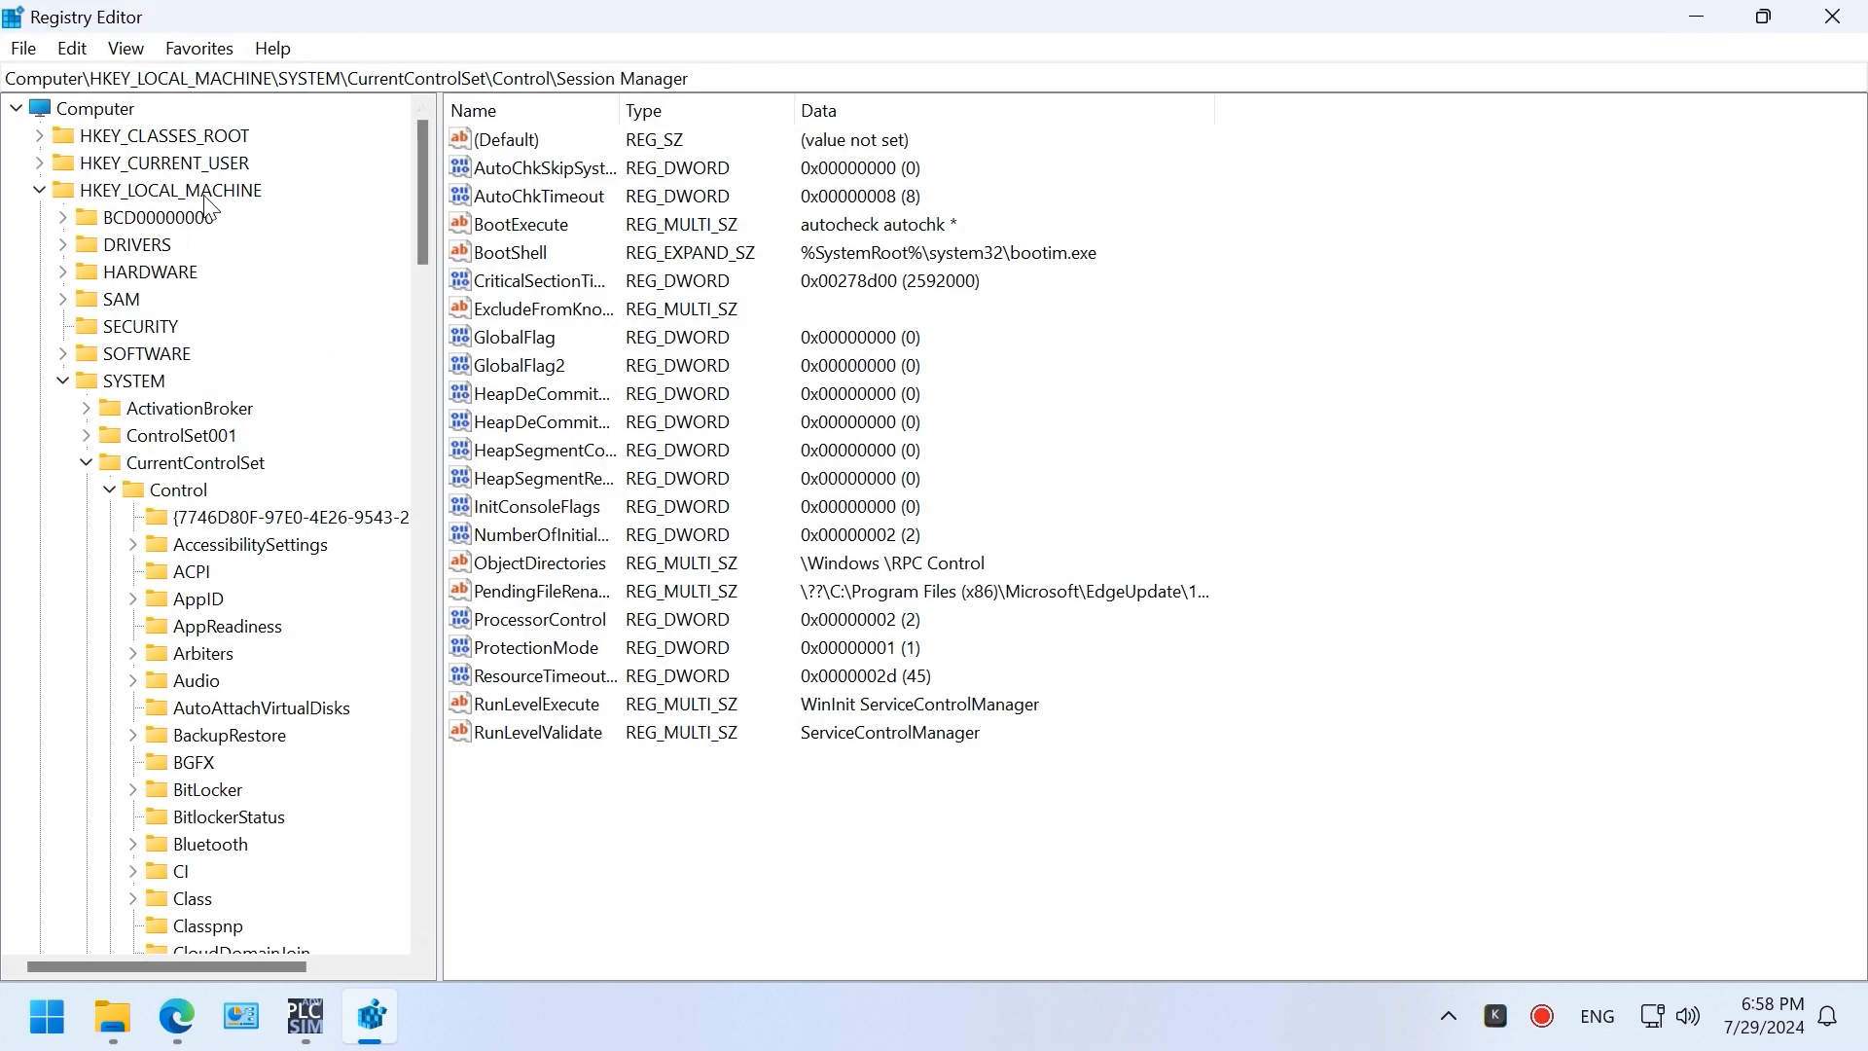
drag(423, 227, 423, 691)
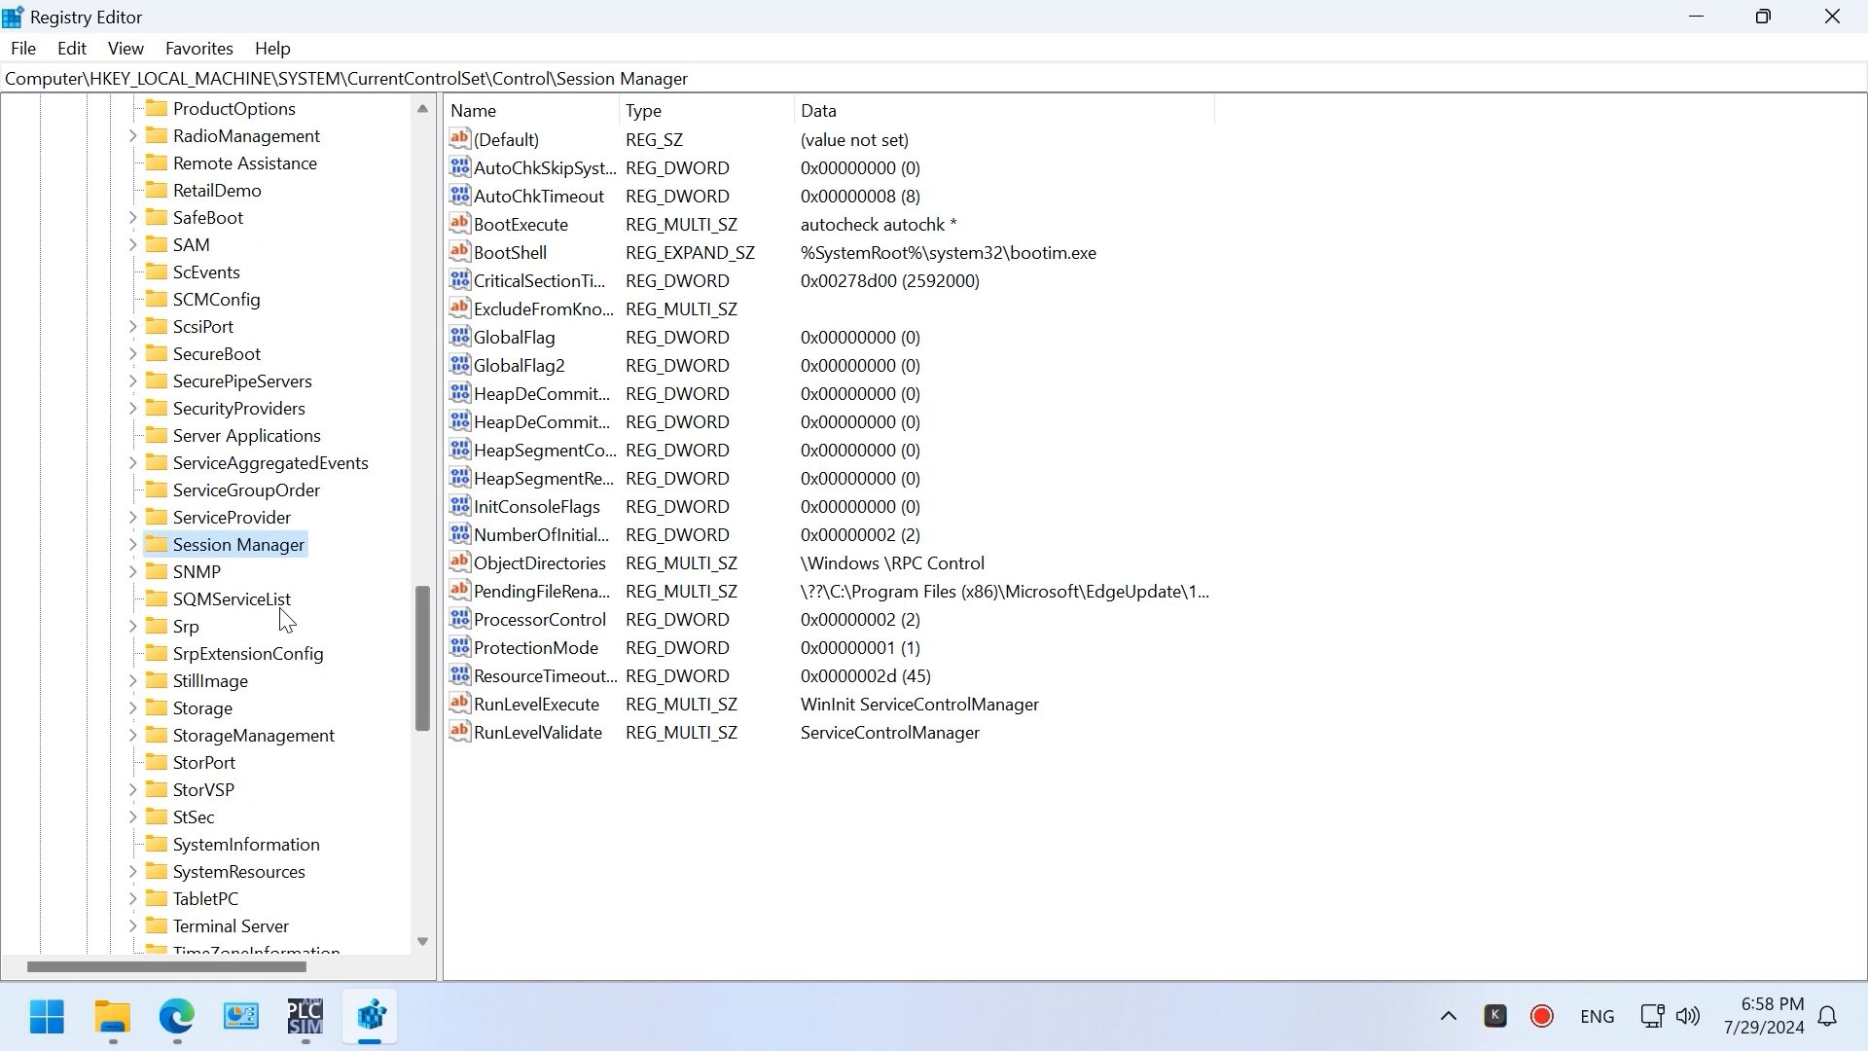
Step: Delete the PendingFileRenameOperations value and confirm
click(516, 595)
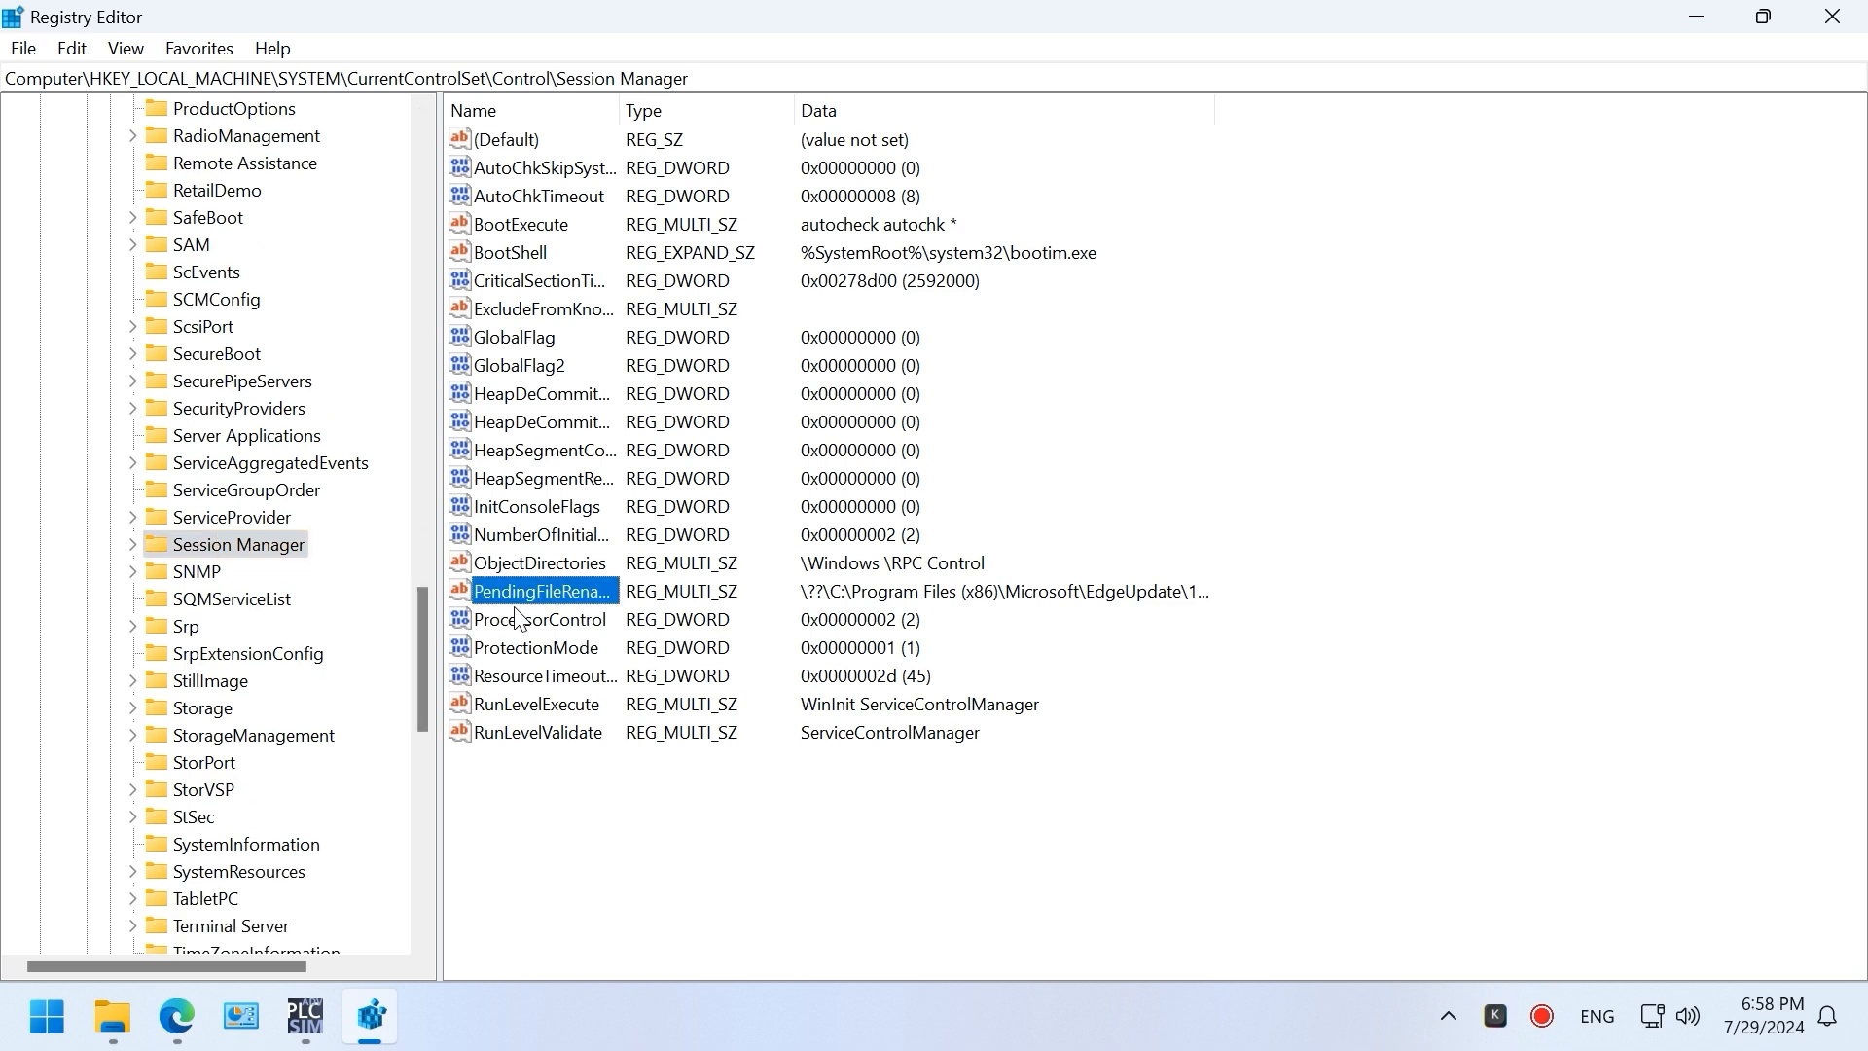
right_click(506, 594)
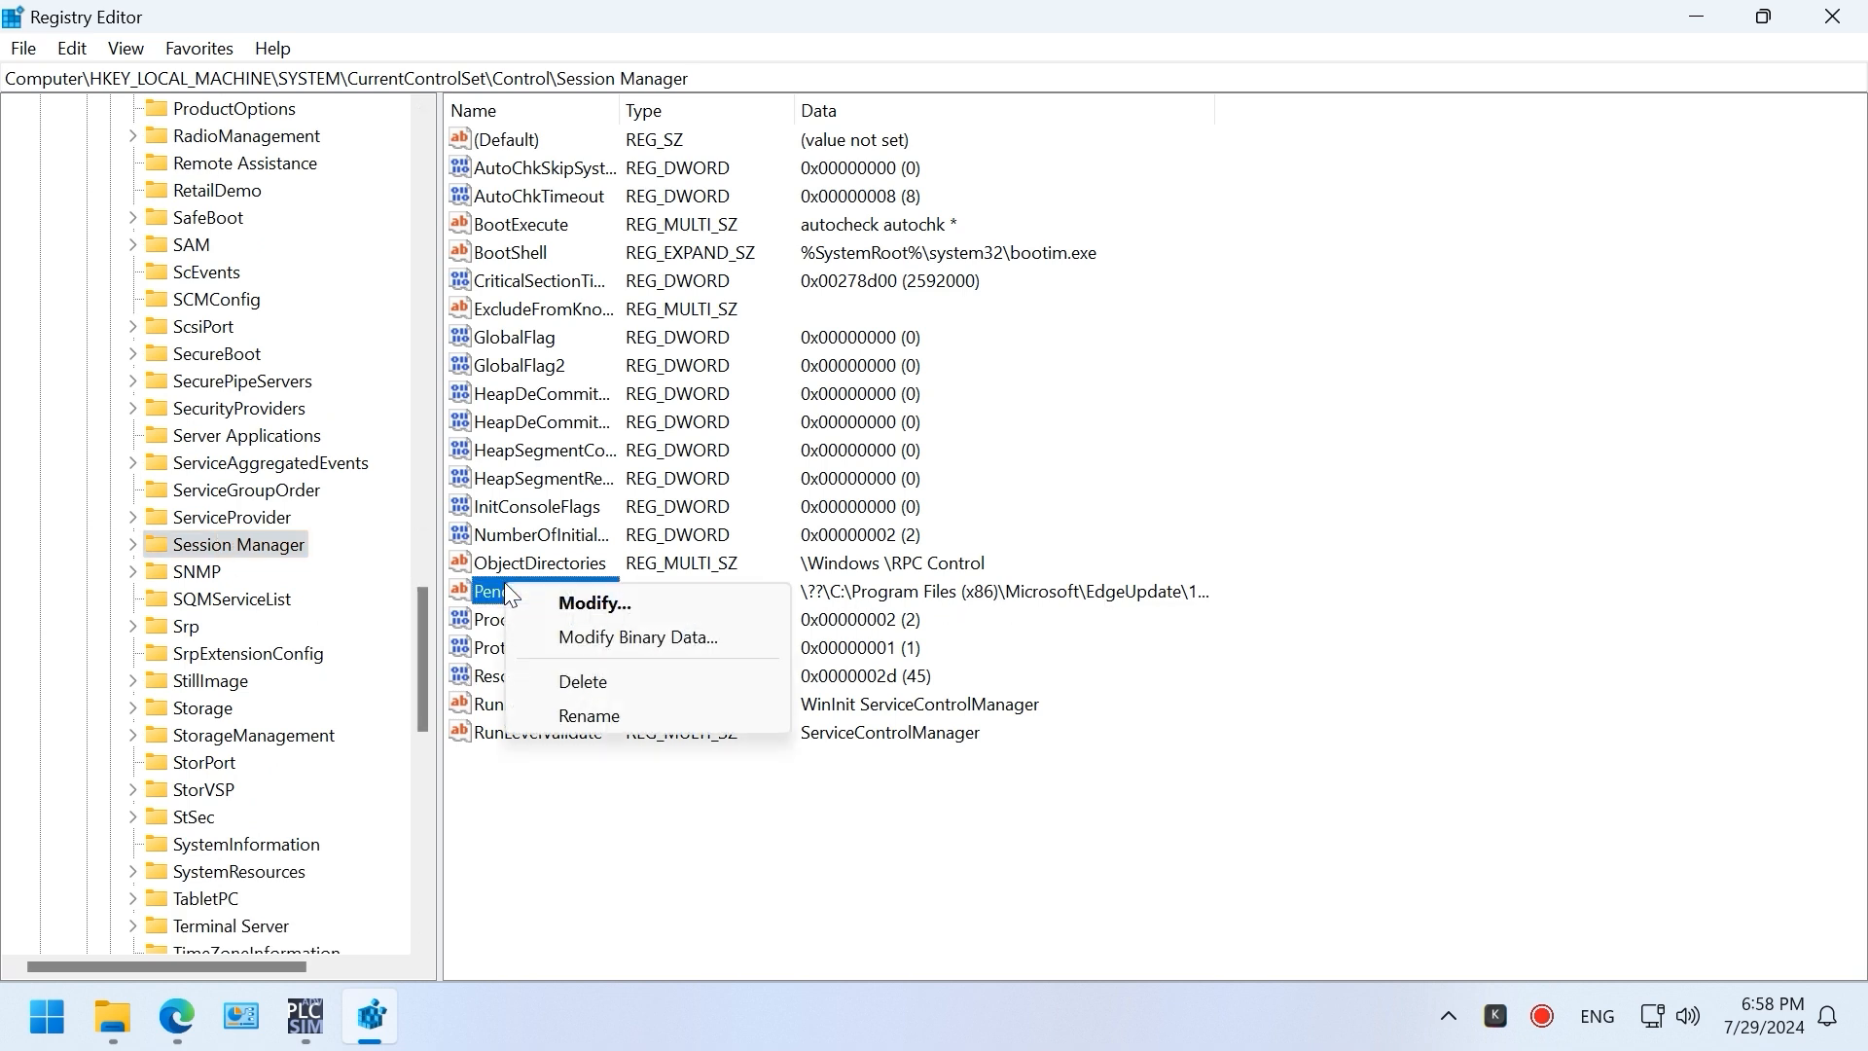
click(567, 683)
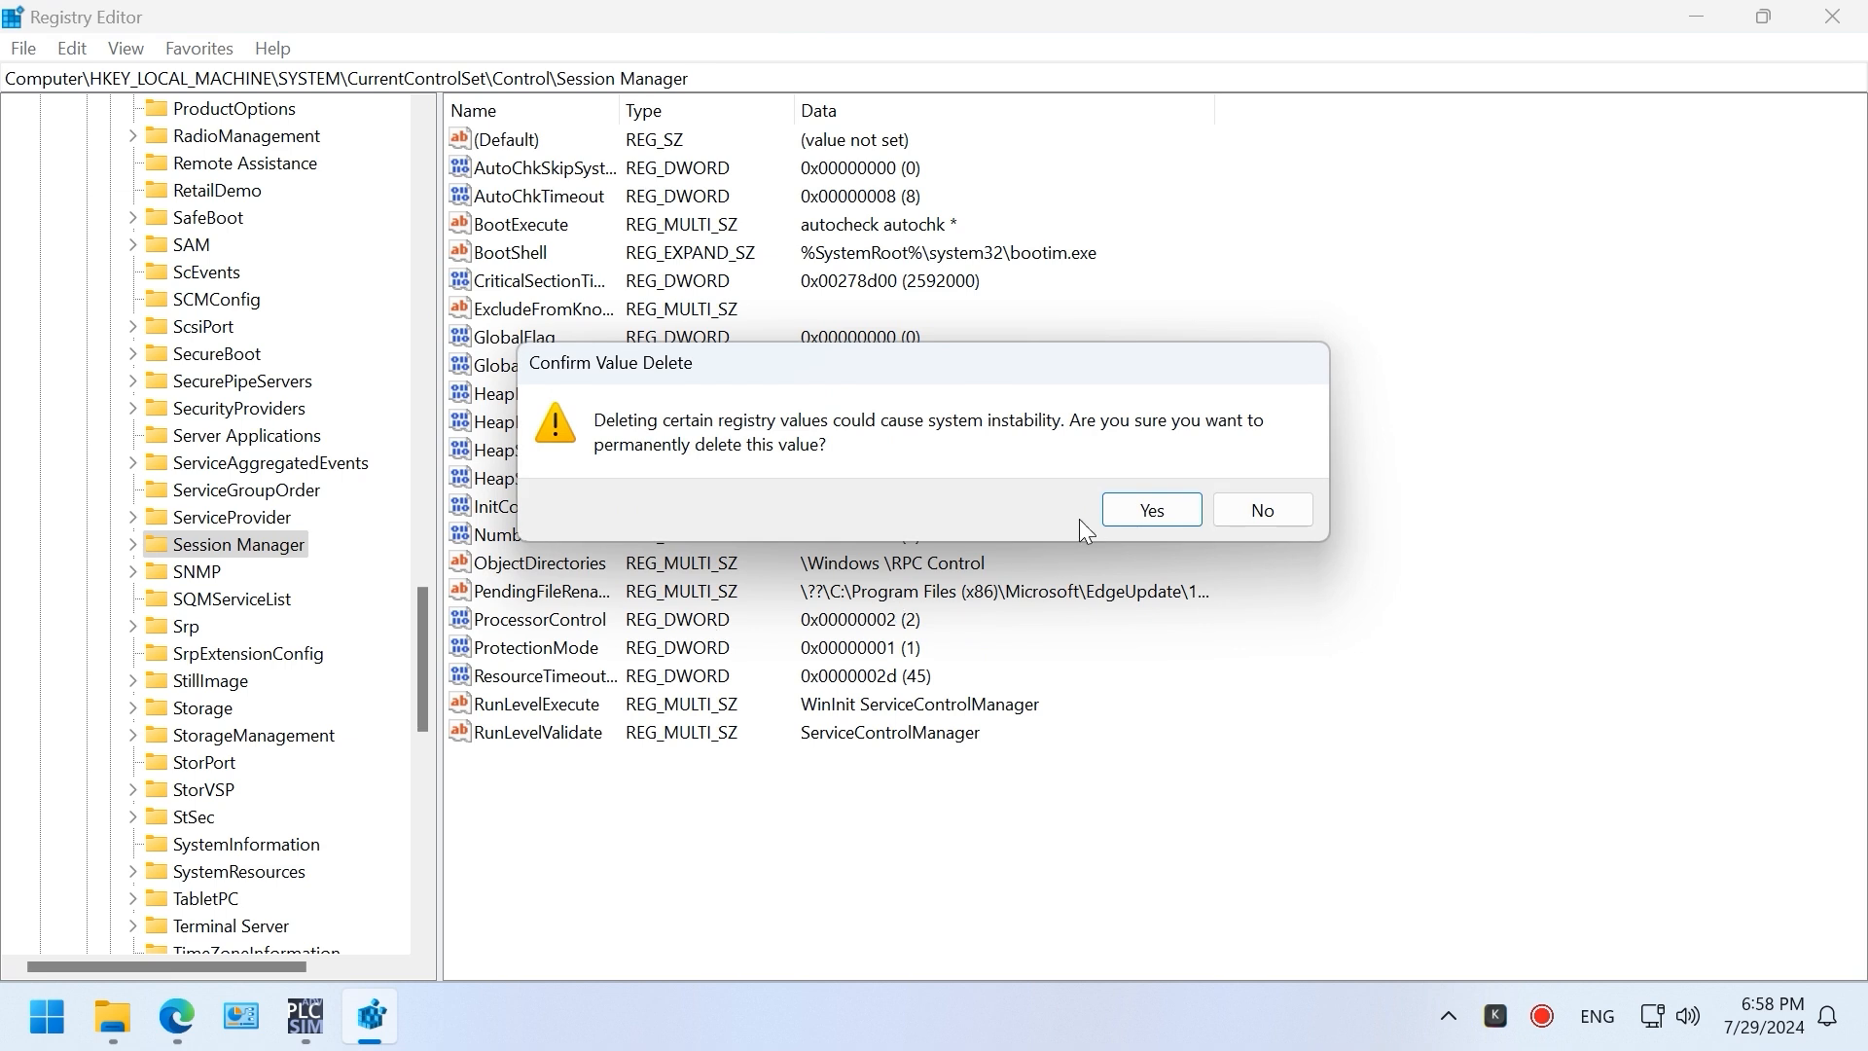
click(1138, 511)
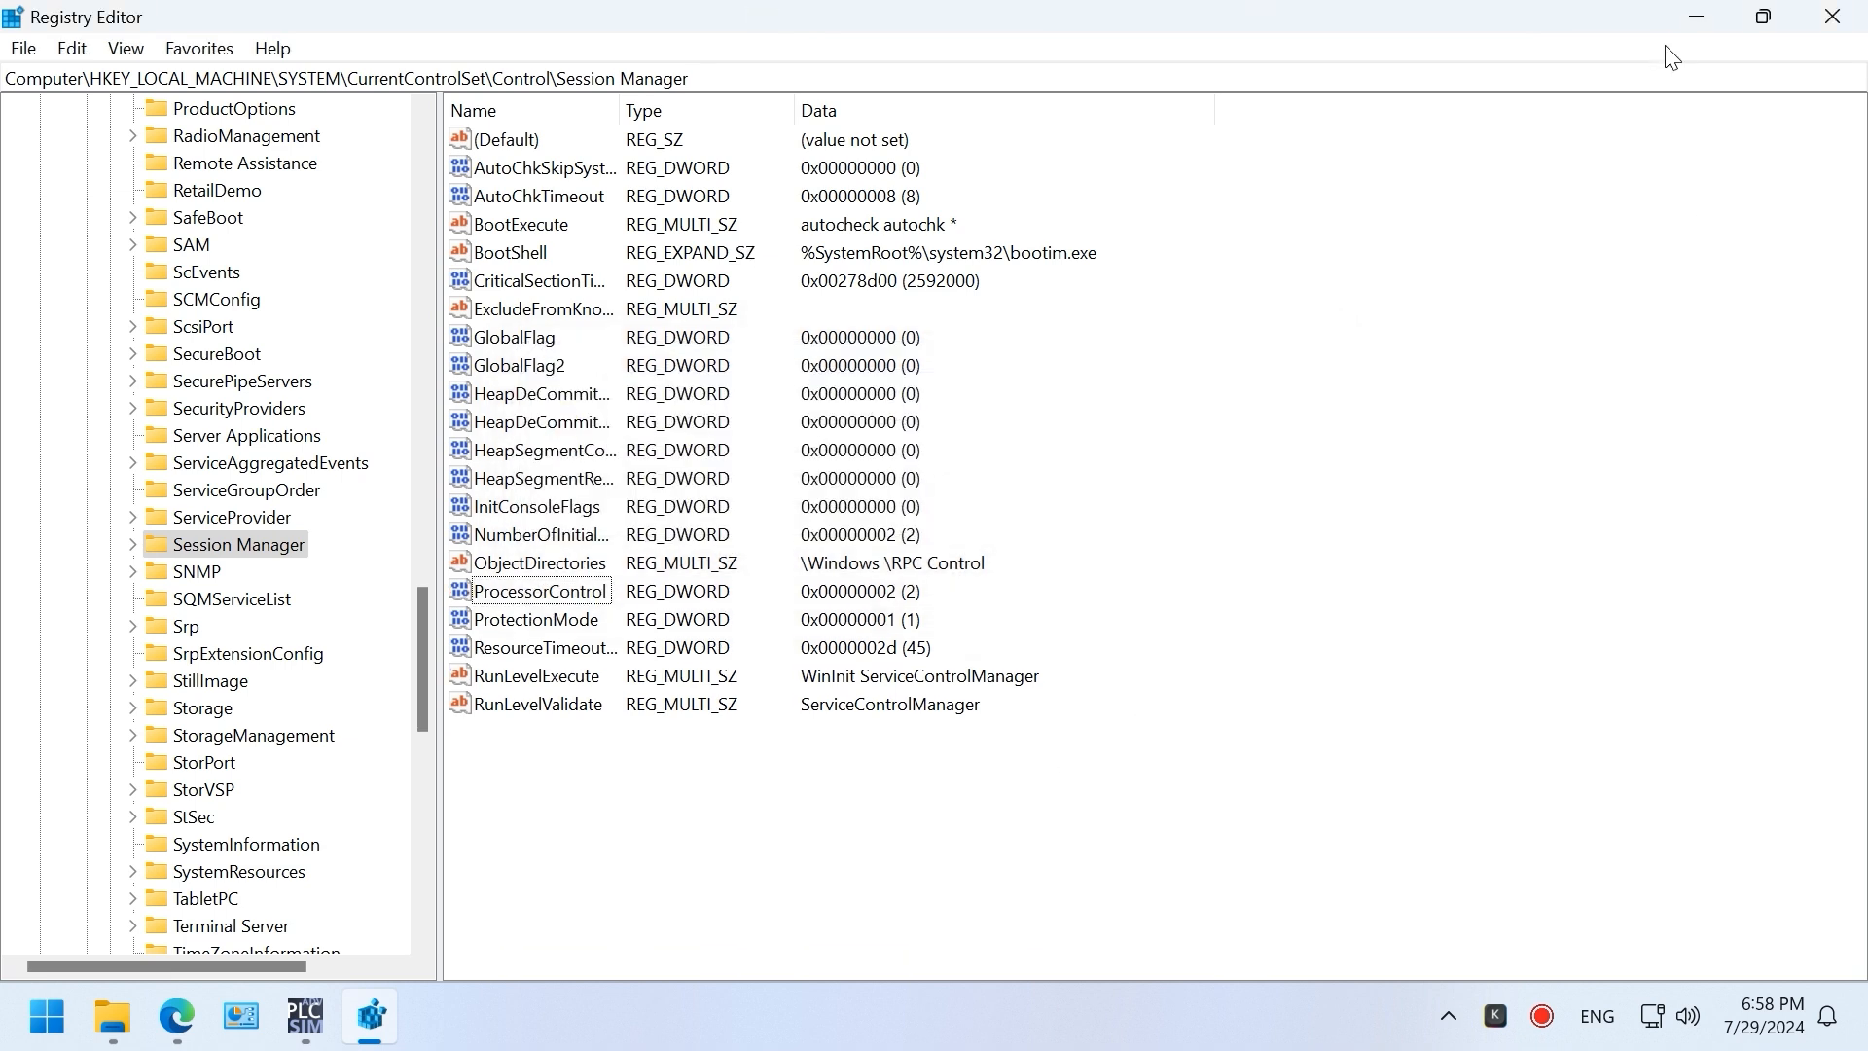
Step: Decline the setup's restart request and relaunch the PLCSIM Advanced setup from Start
click(1694, 19)
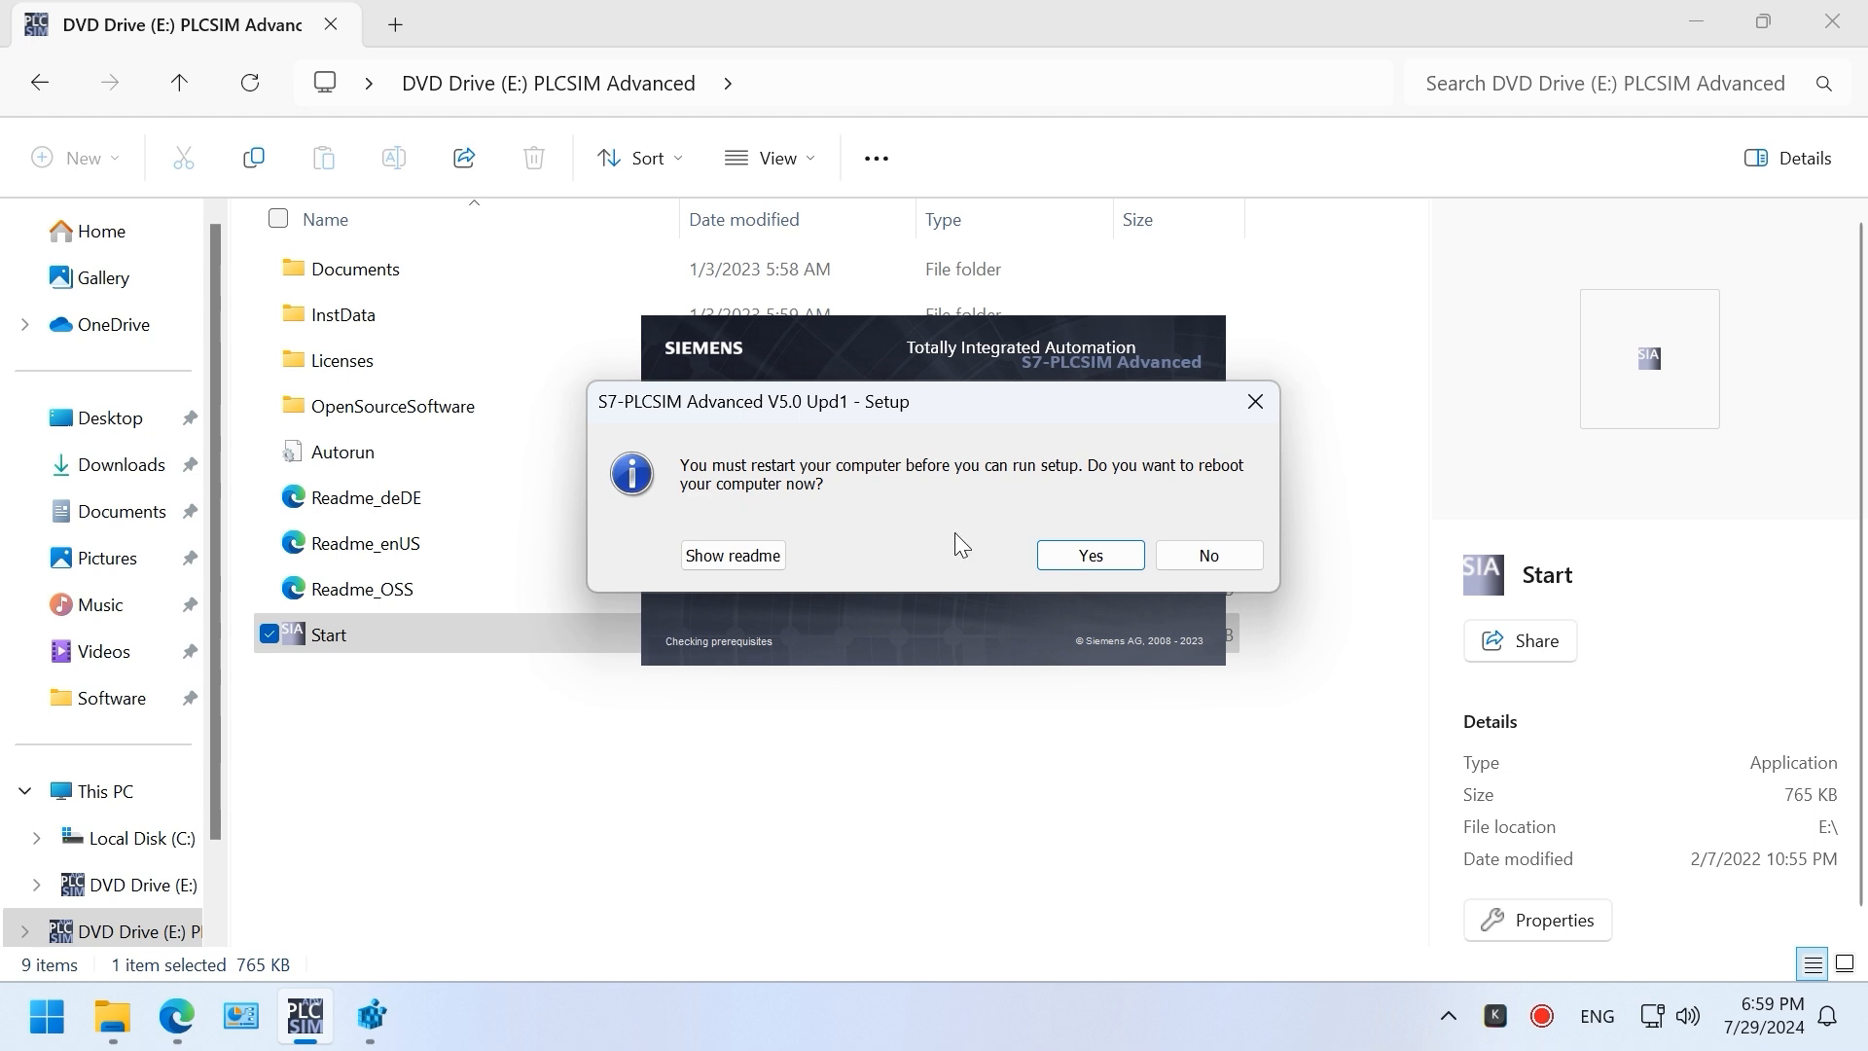
click(1232, 568)
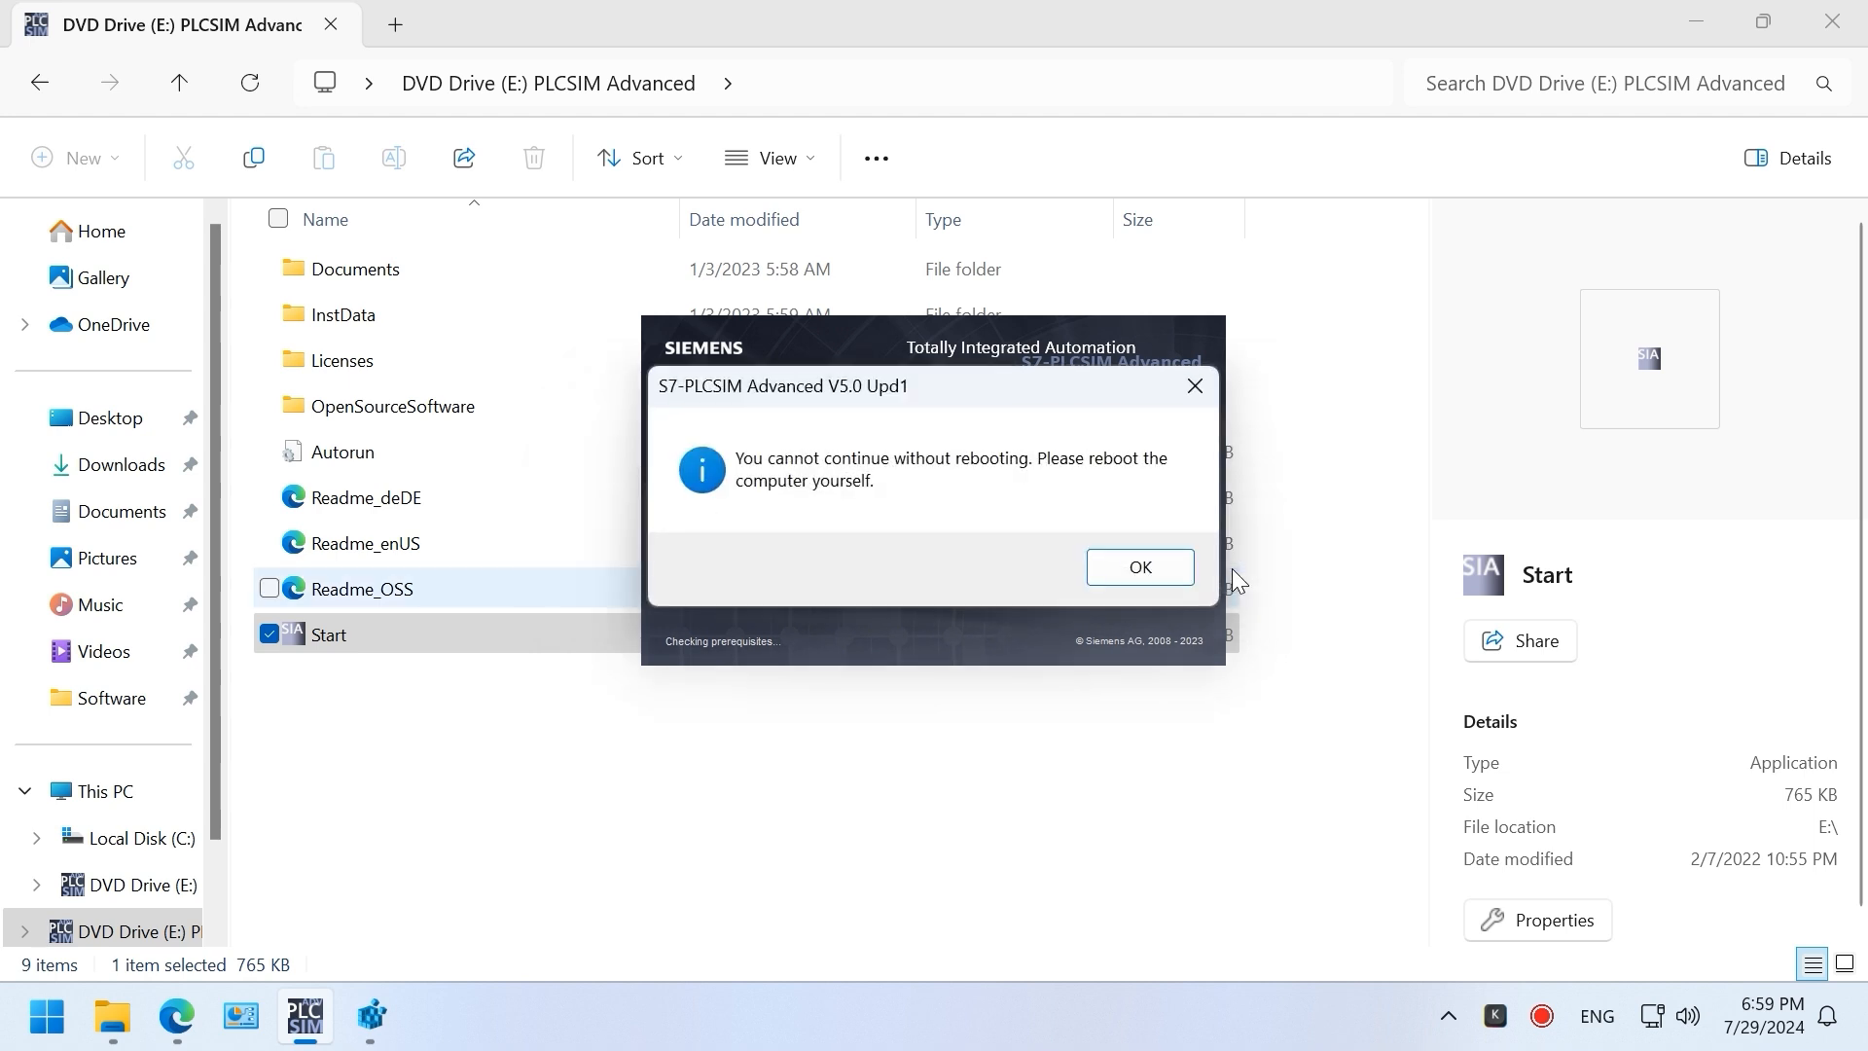
click(1136, 573)
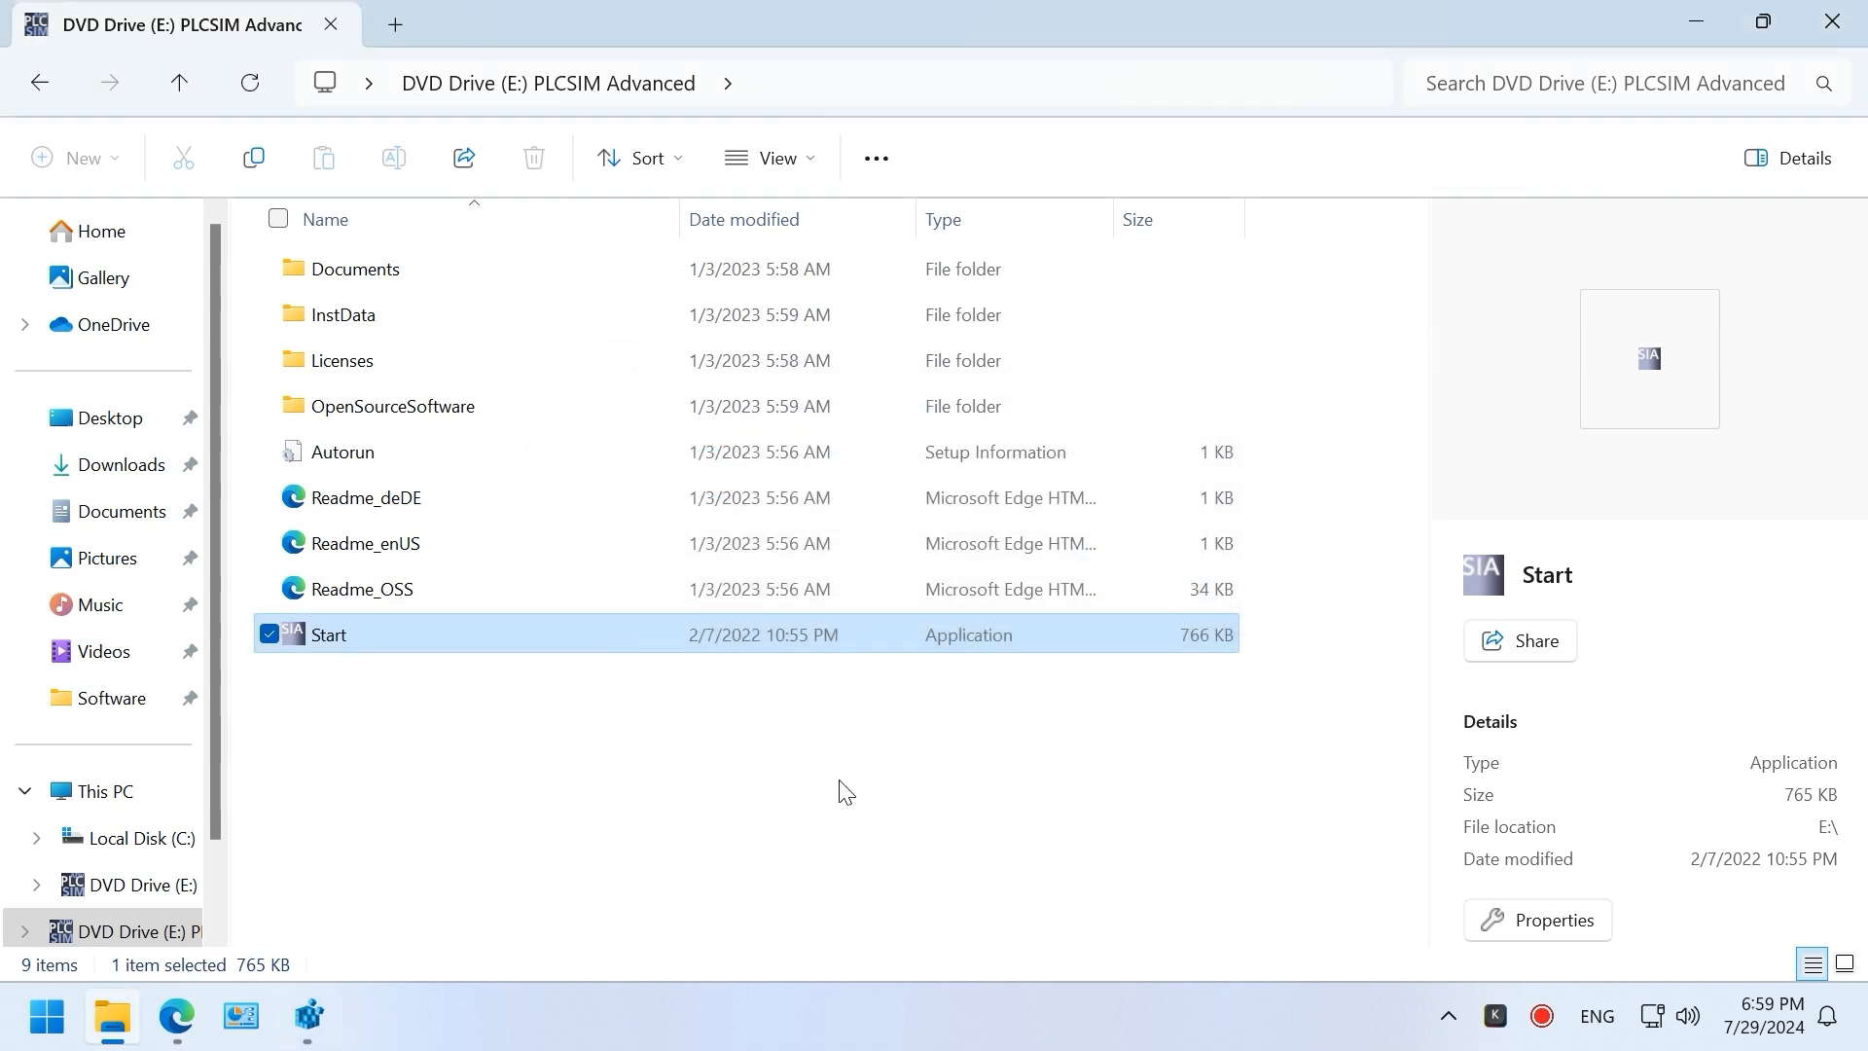
right_click(368, 654)
click(536, 234)
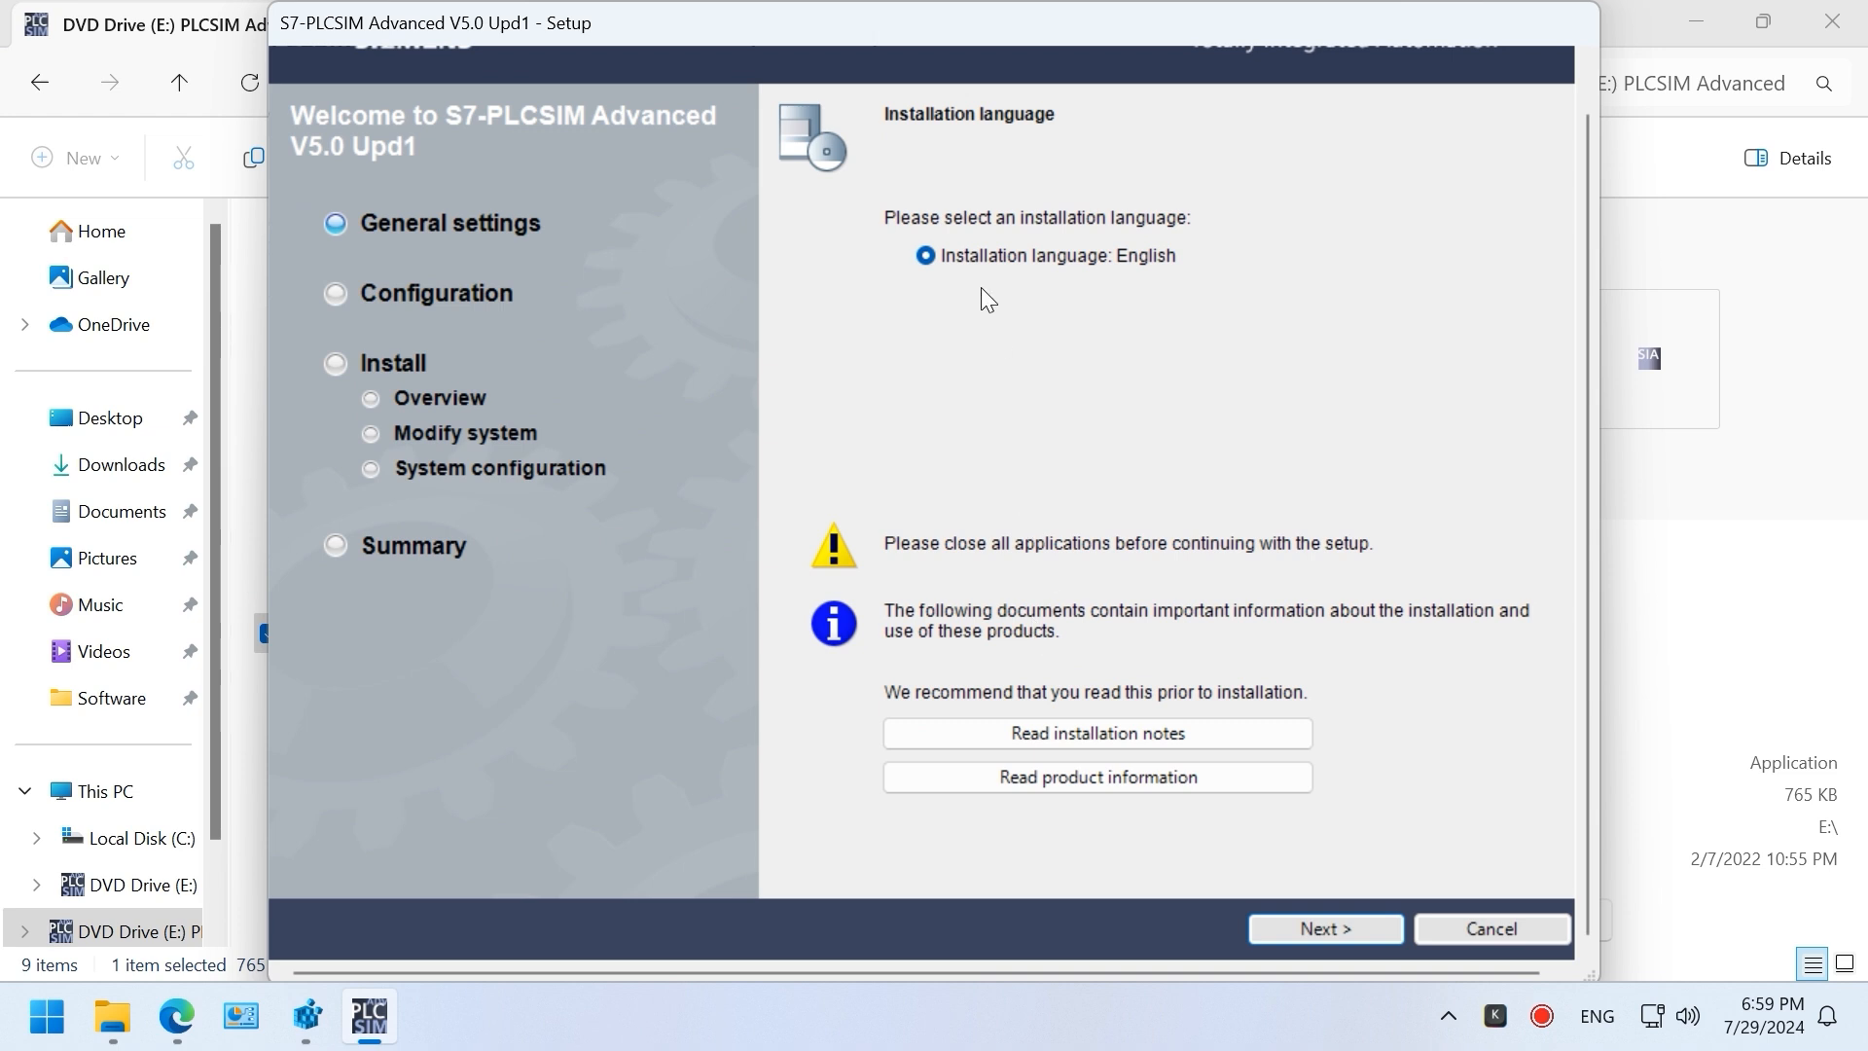
Step: Keep English and all three products, accept license and security terms, and install PLCSIM Advanced V5.0 Upd1
click(1343, 926)
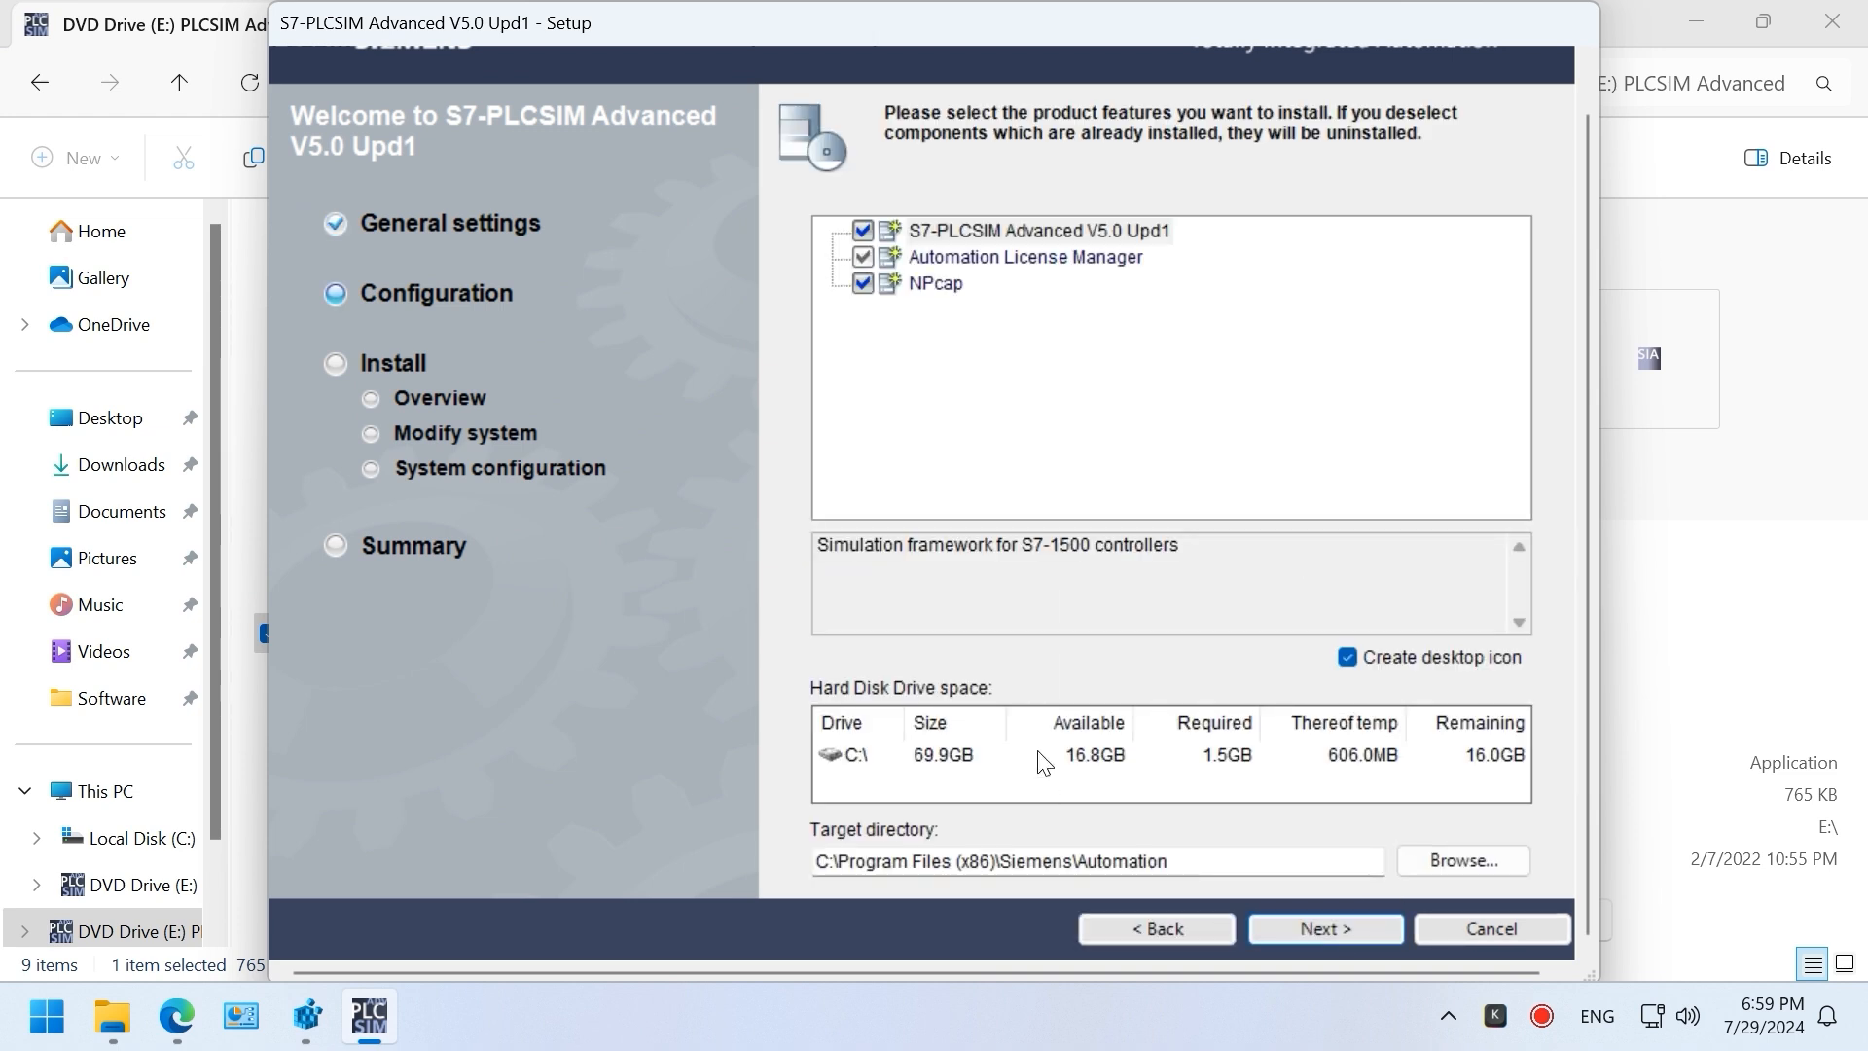
click(1323, 924)
click(915, 826)
click(884, 866)
click(1311, 925)
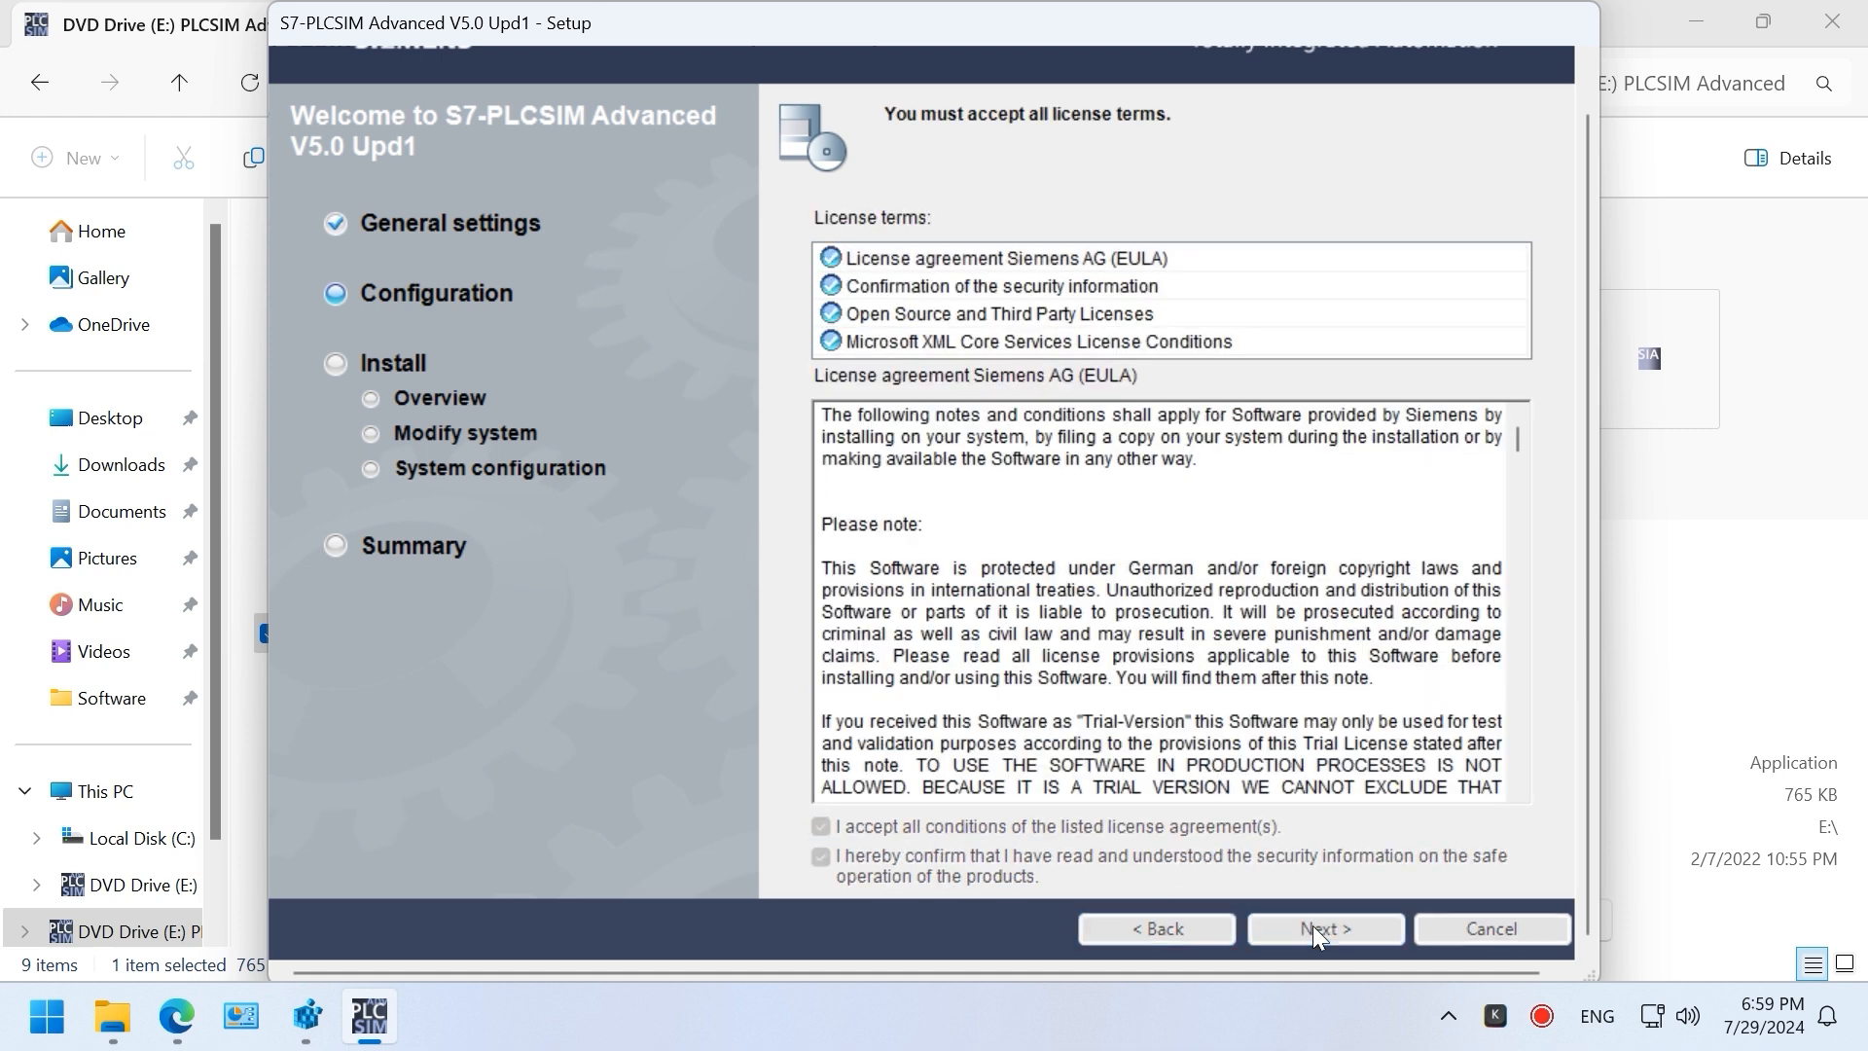
click(920, 869)
click(1350, 925)
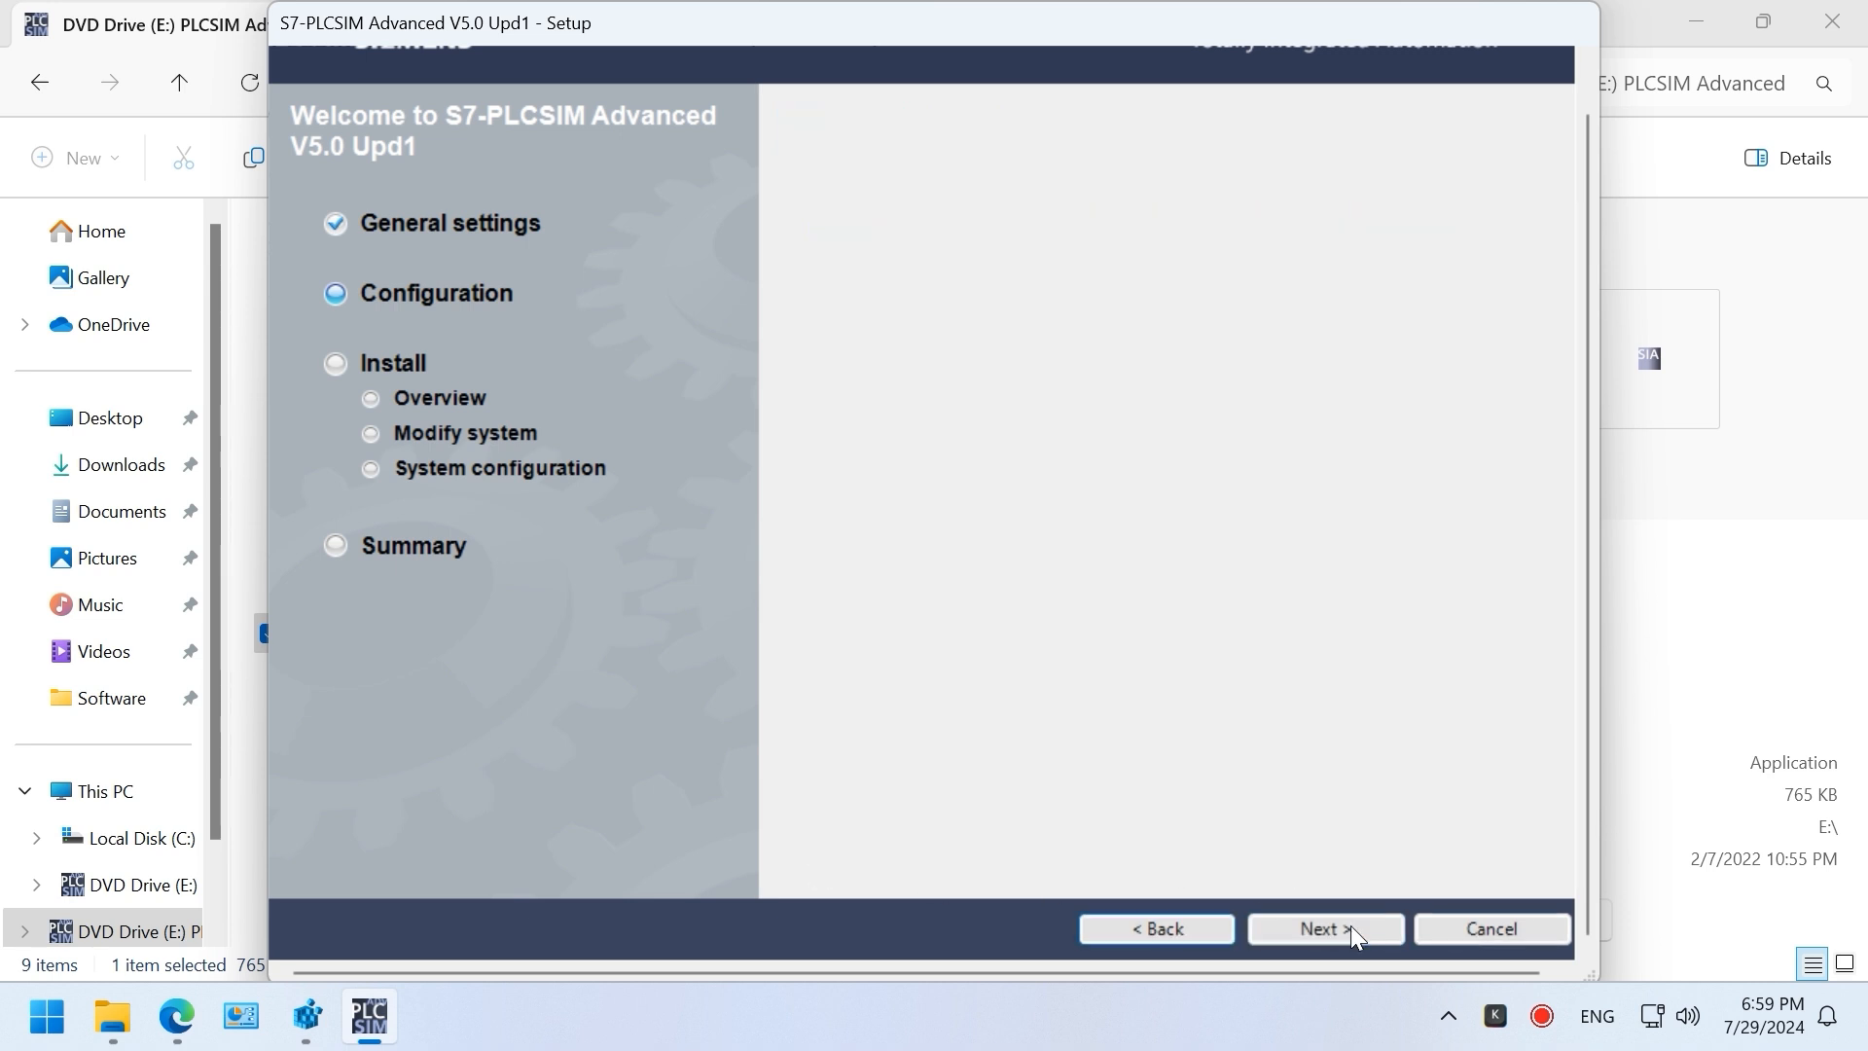
click(1345, 925)
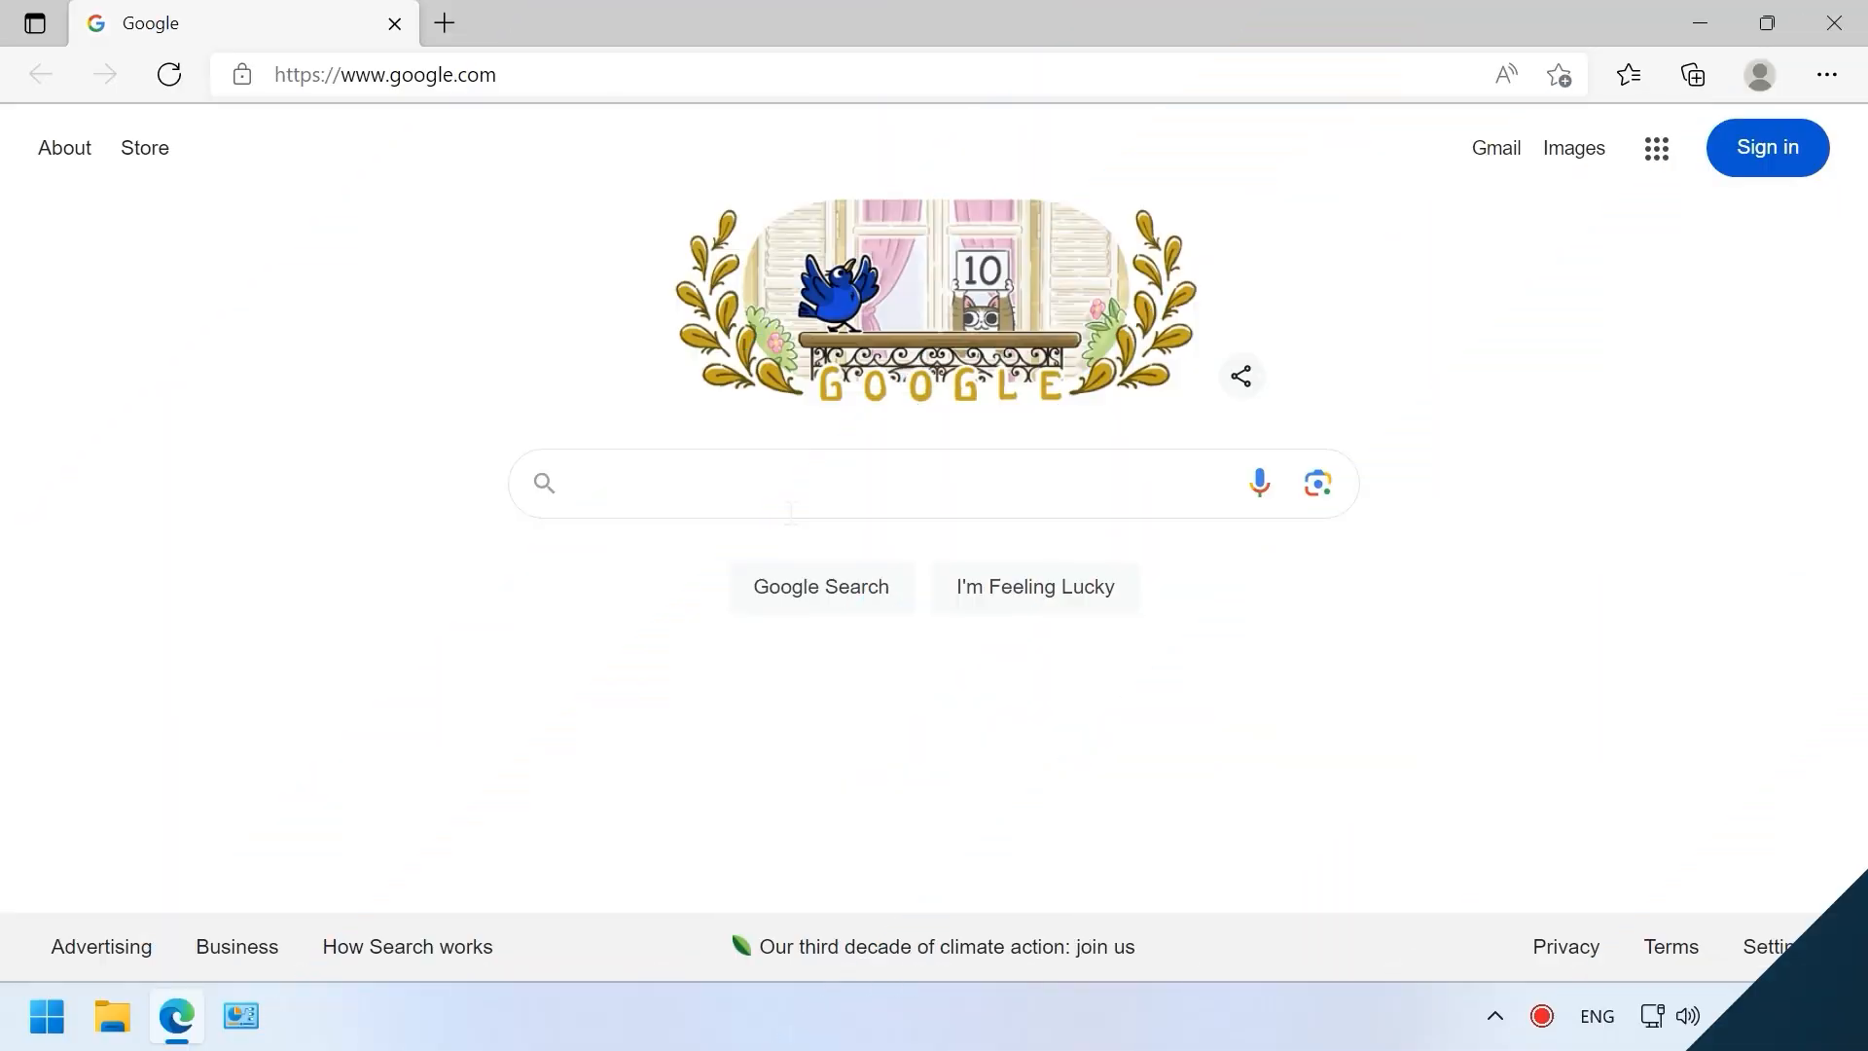
Step: Search Google for 'tia portal v19 download' and open Siemens' STEP 7 V19 trial page
click(816, 483)
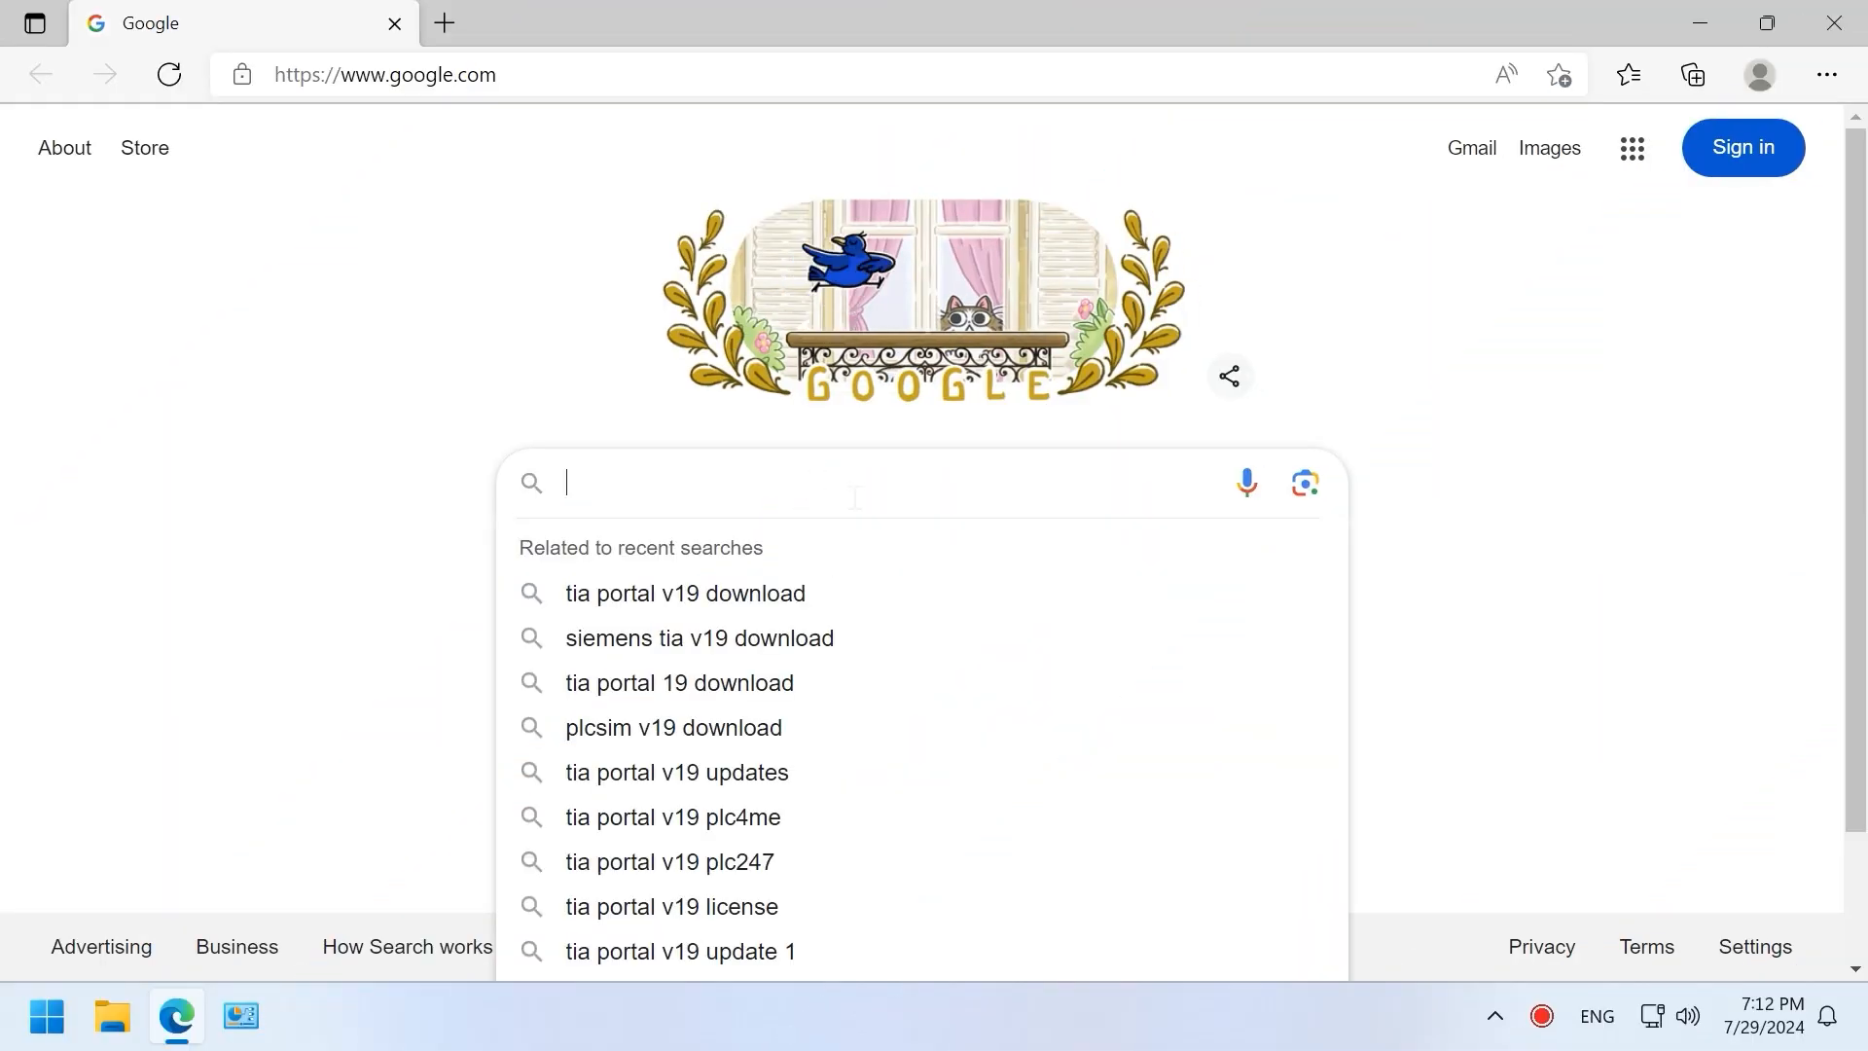
text(tia)
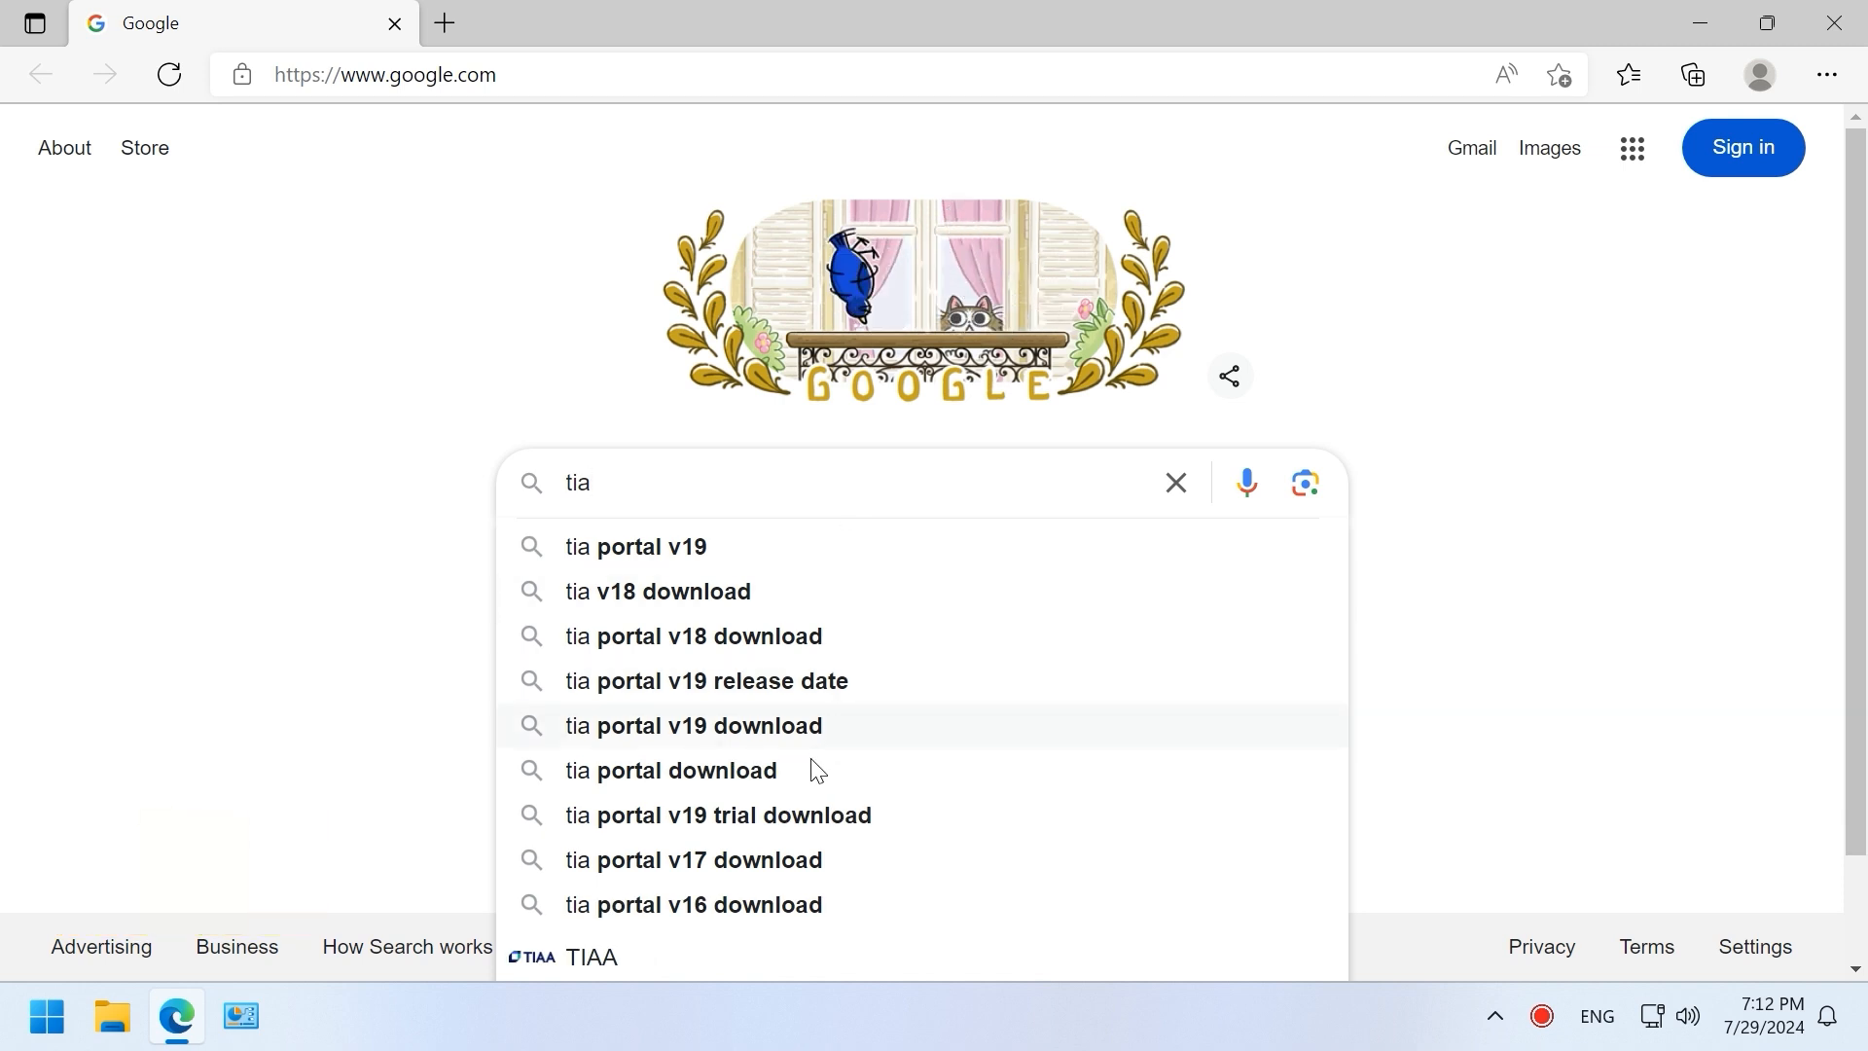
click(780, 734)
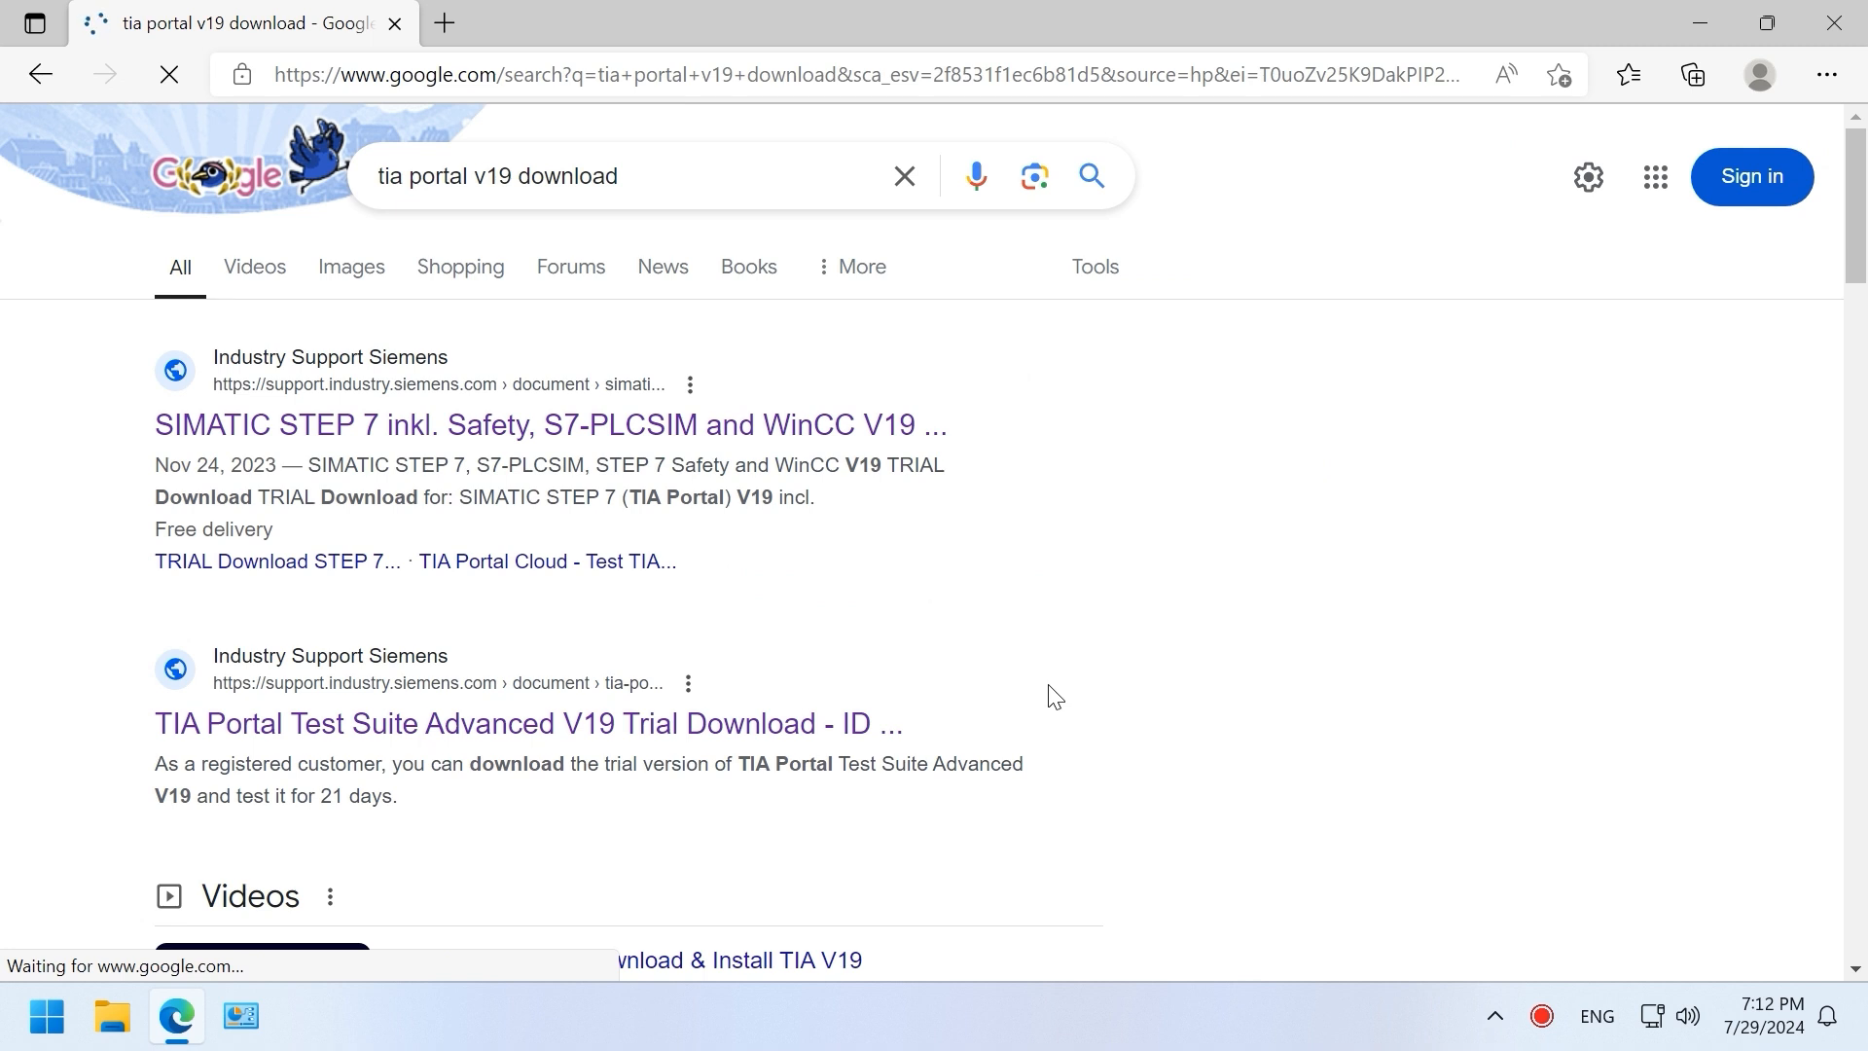
click(652, 425)
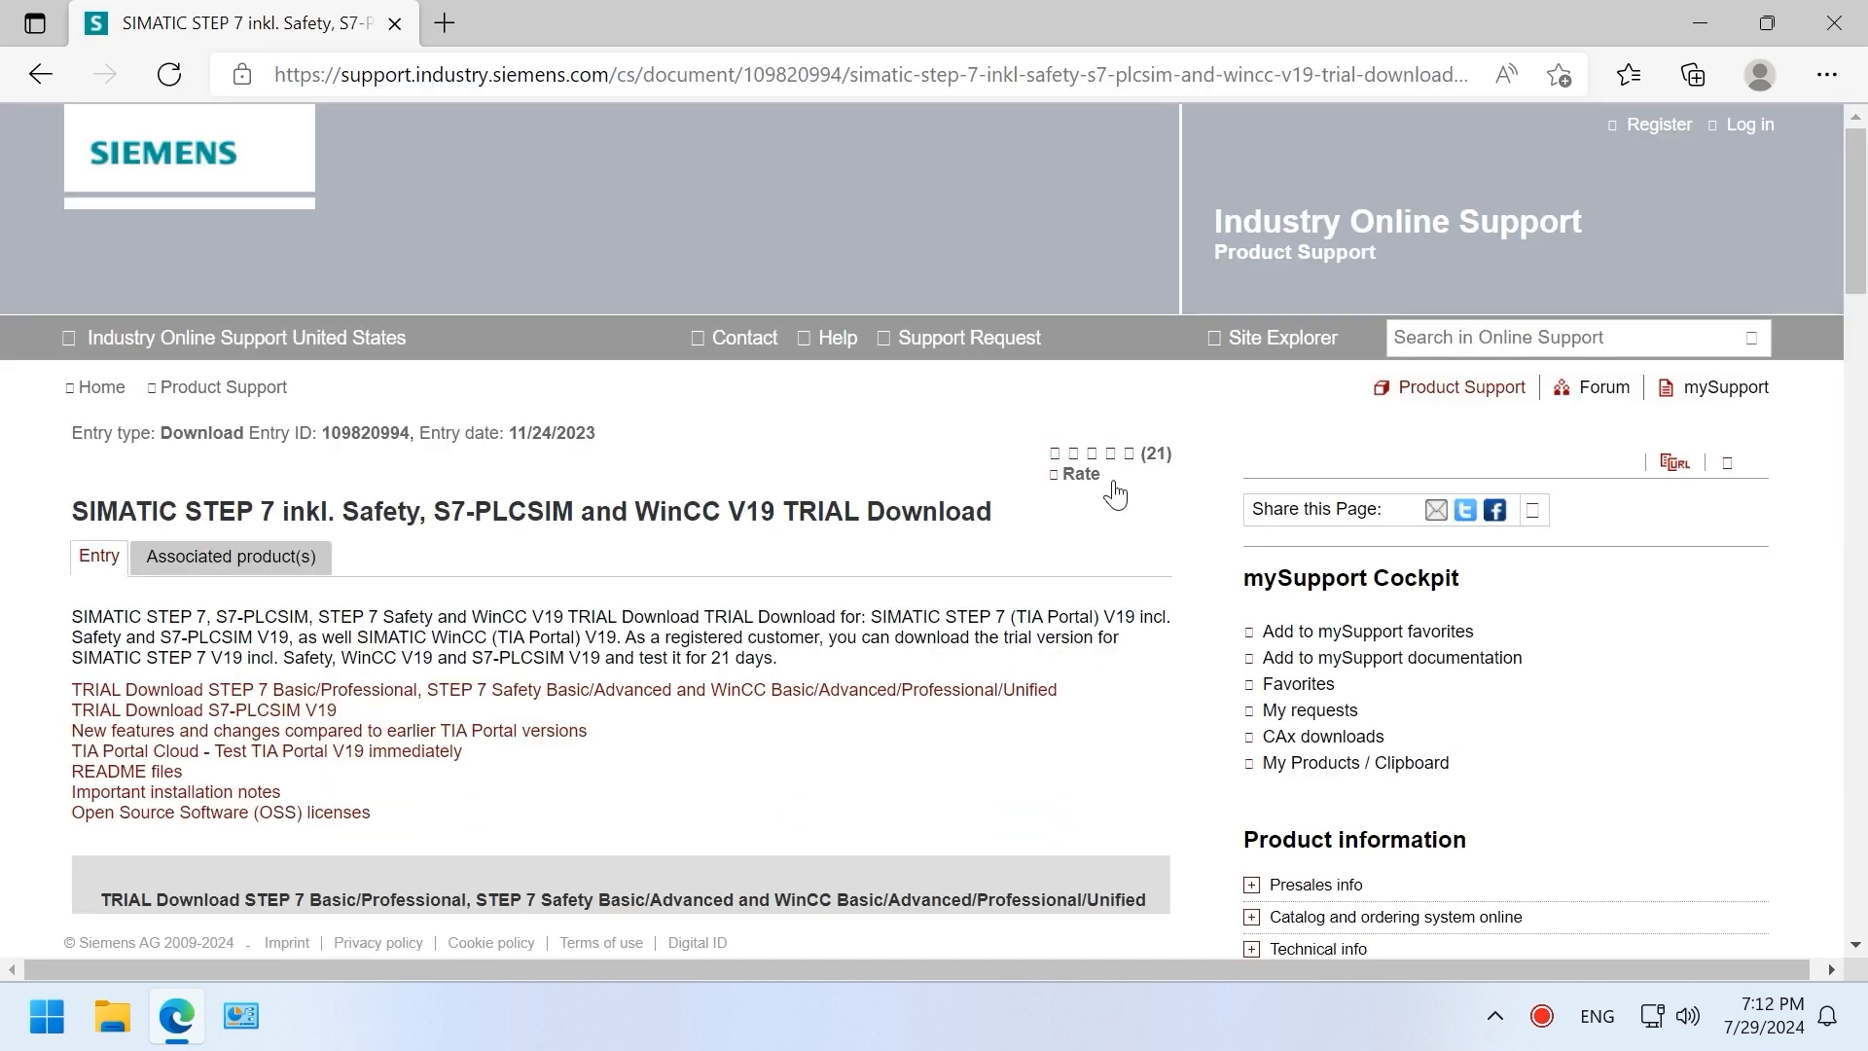
scroll(957, 436, down, 5)
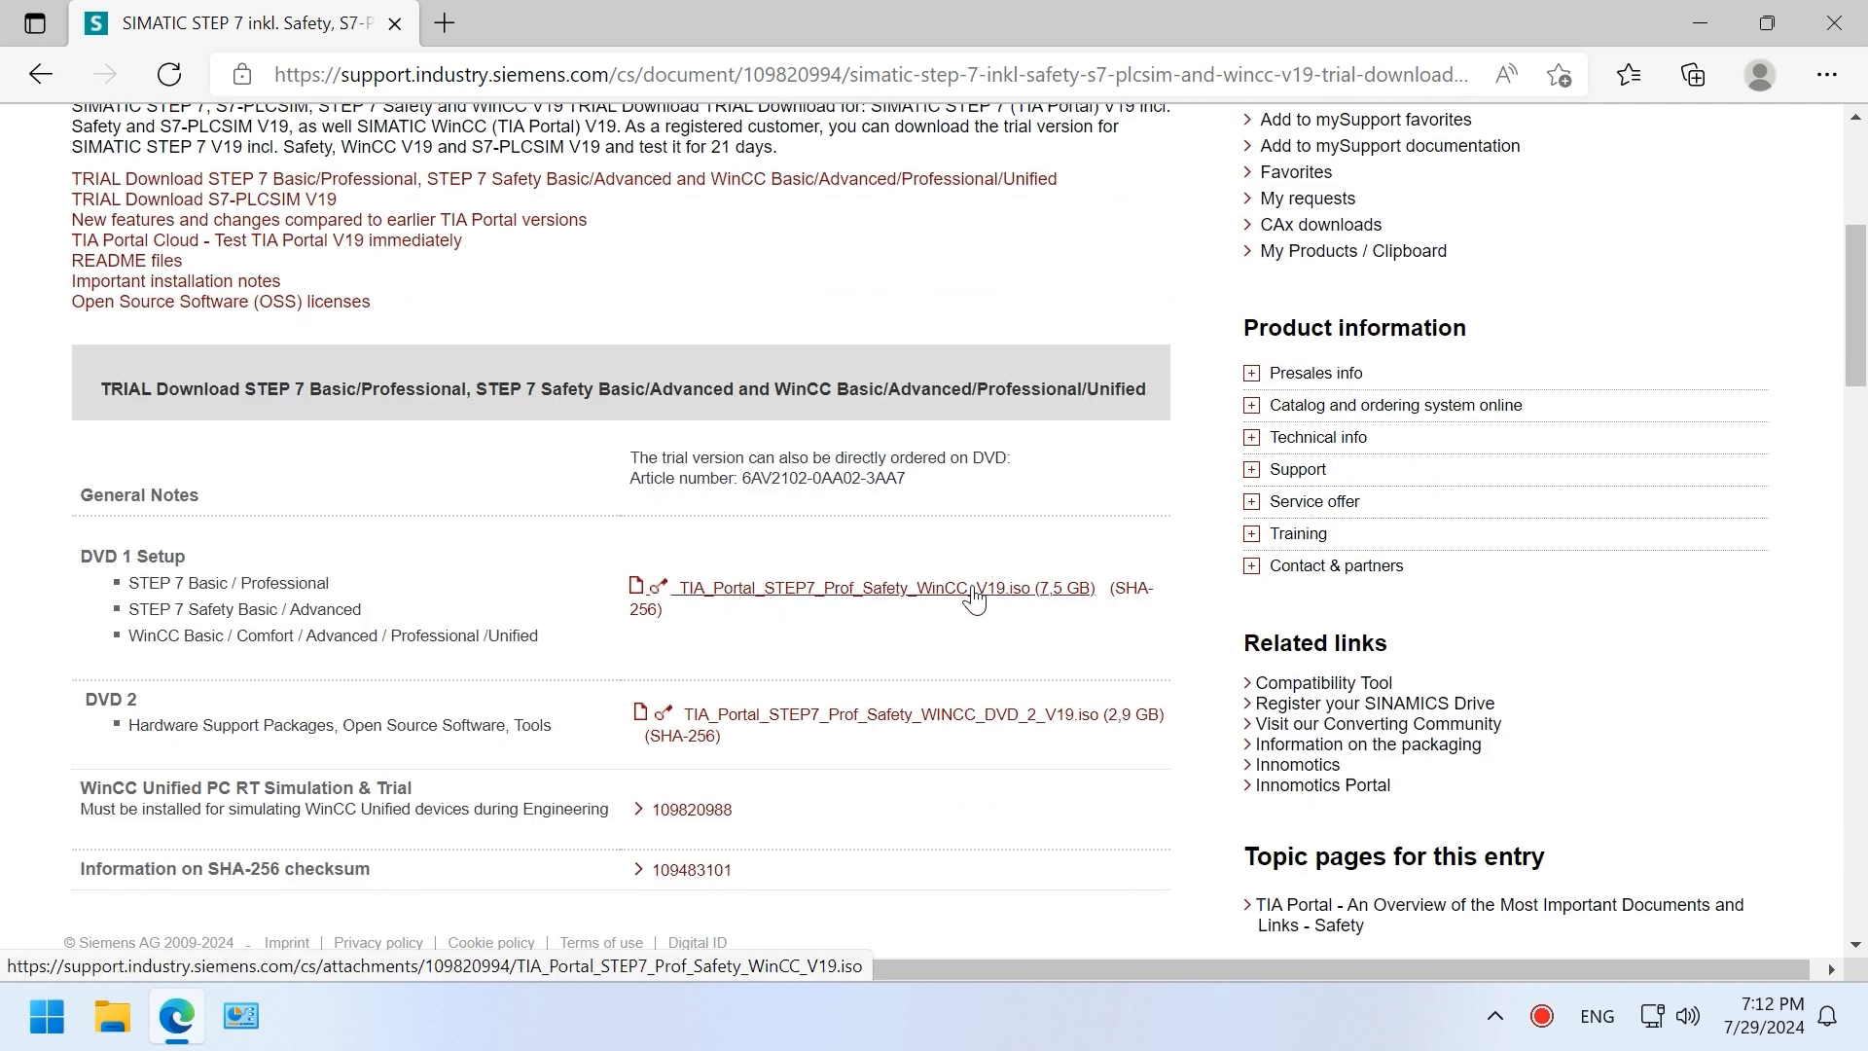
Step: Open the Downloads folder holding the TIA Portal V19 disc image
click(1829, 78)
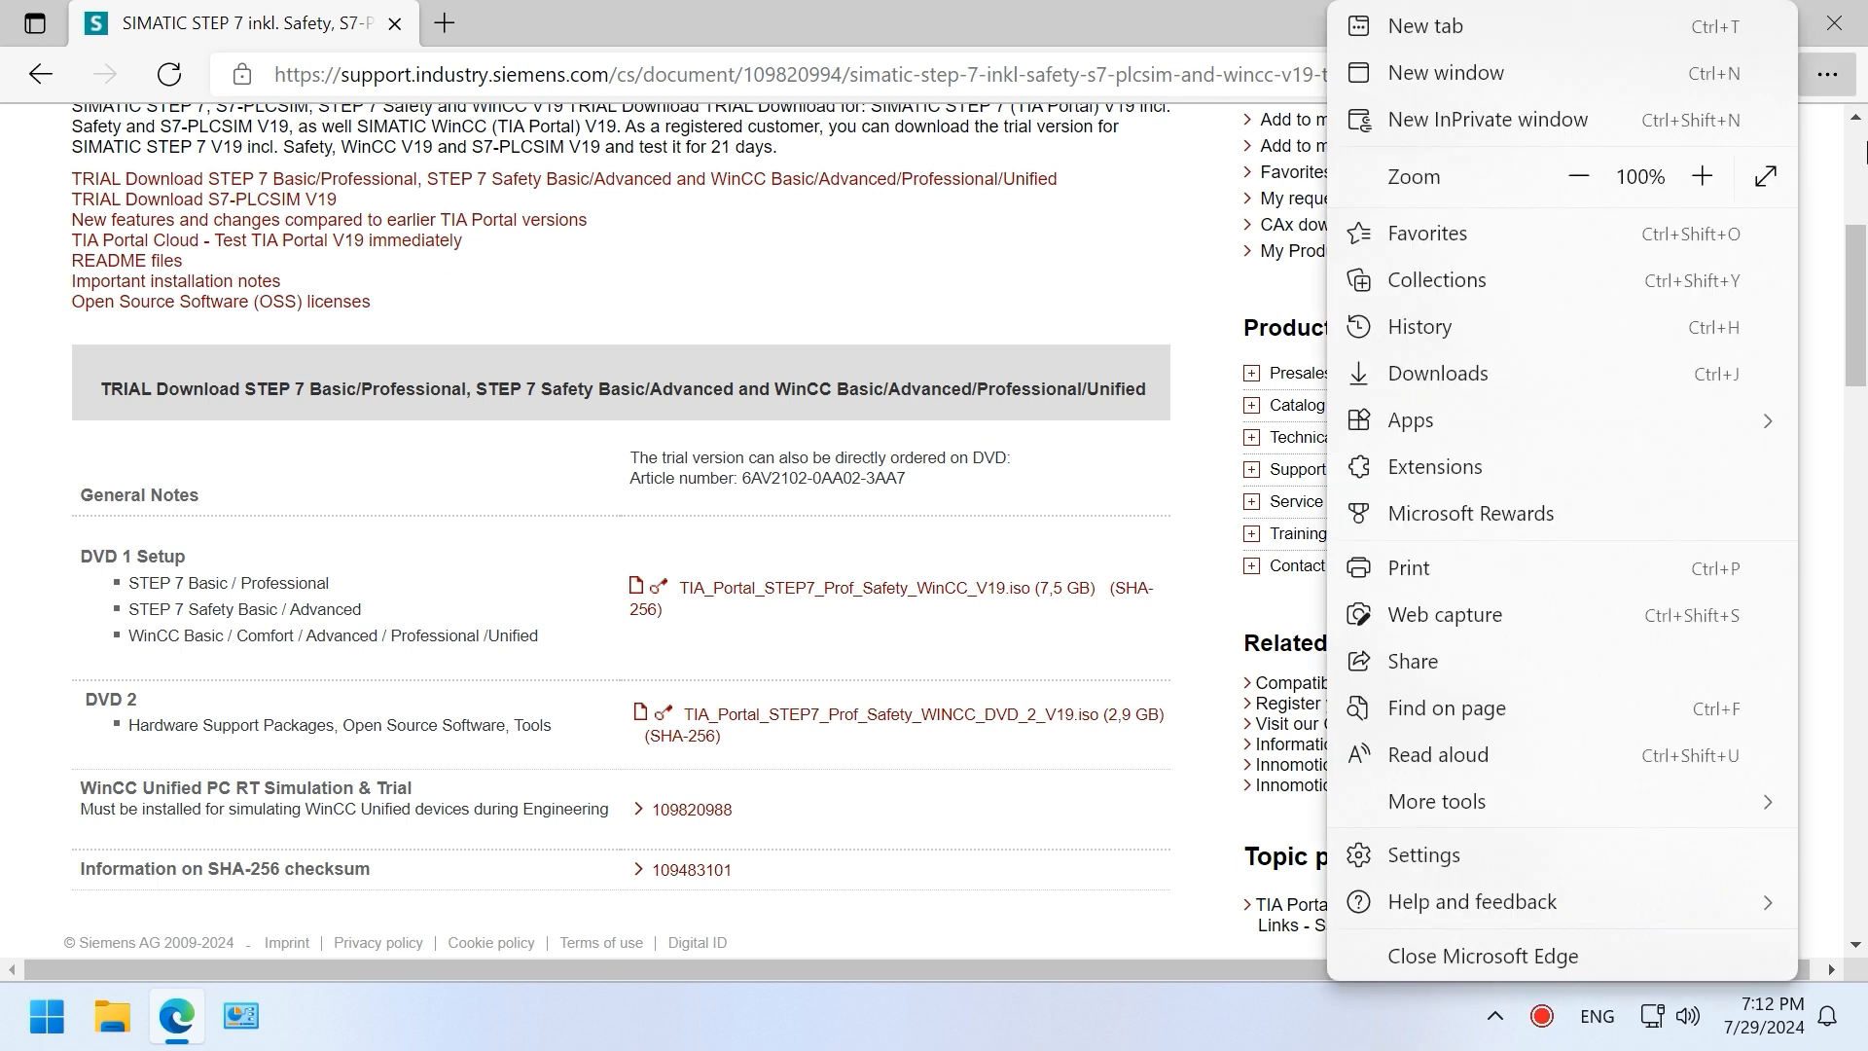
click(1560, 373)
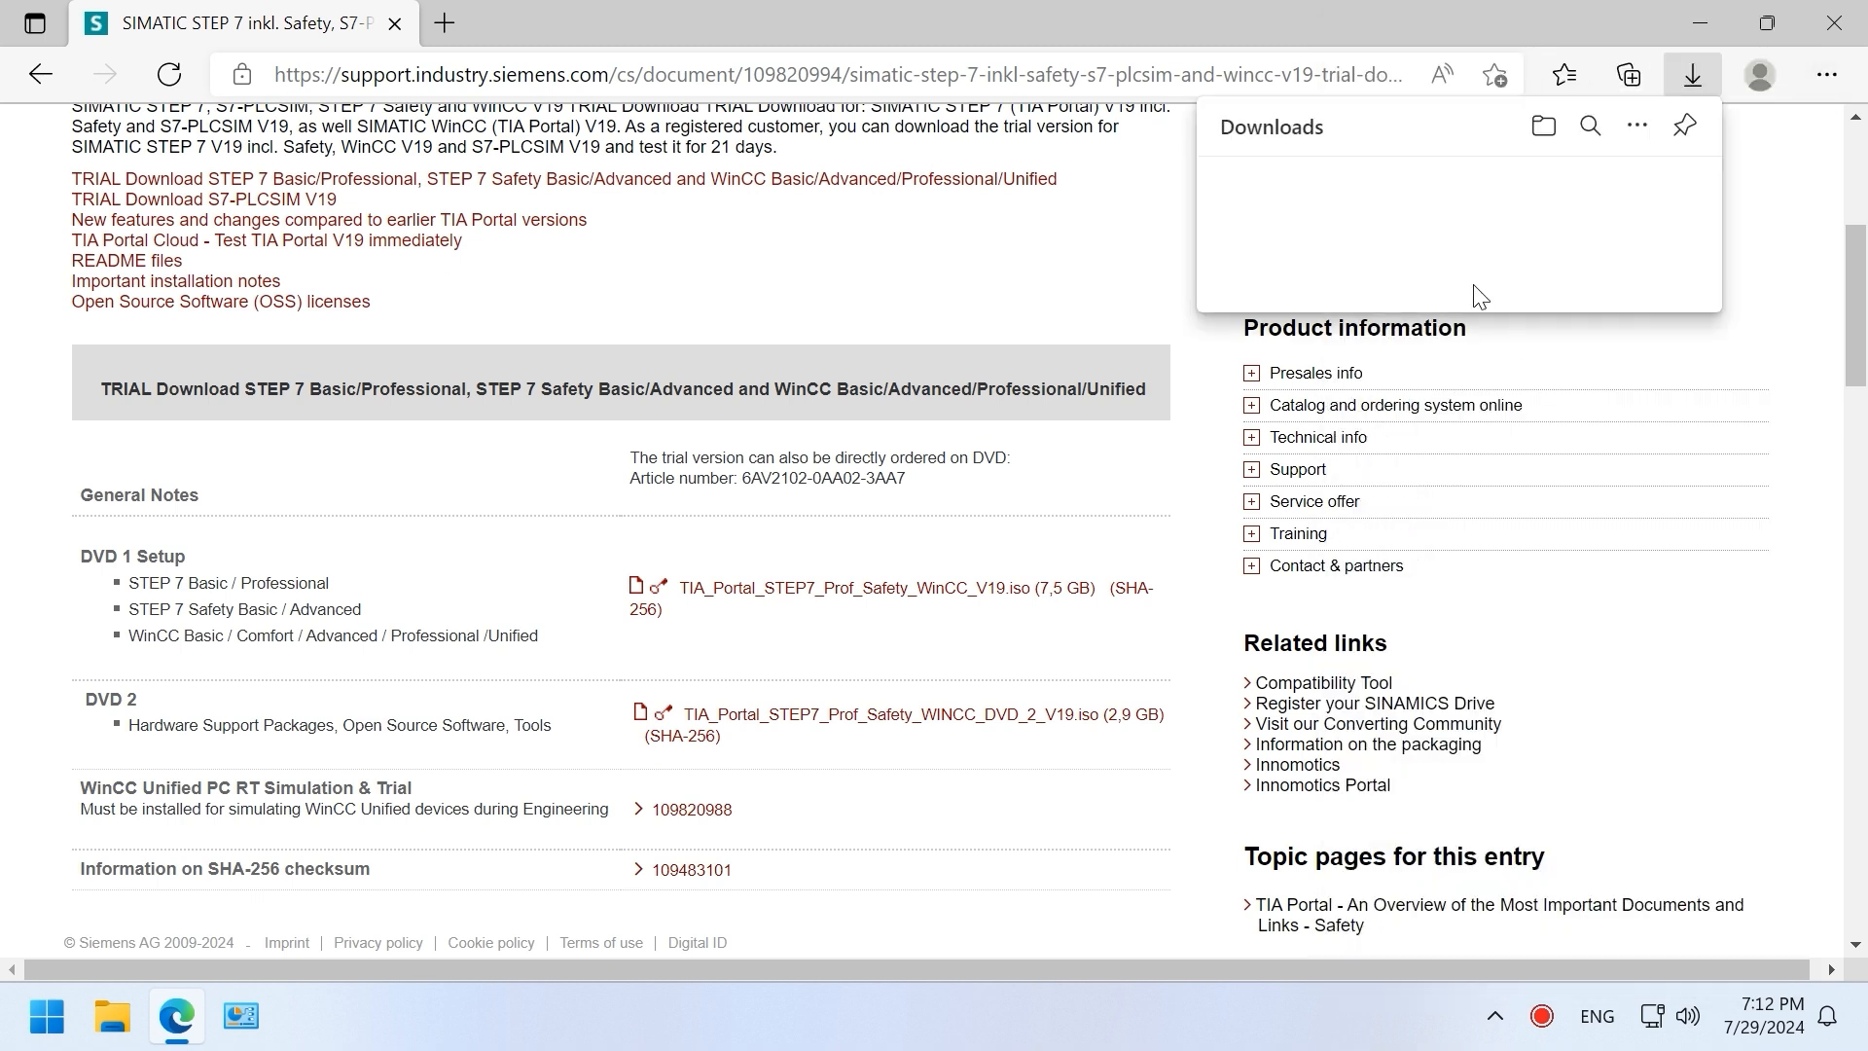
click(1545, 129)
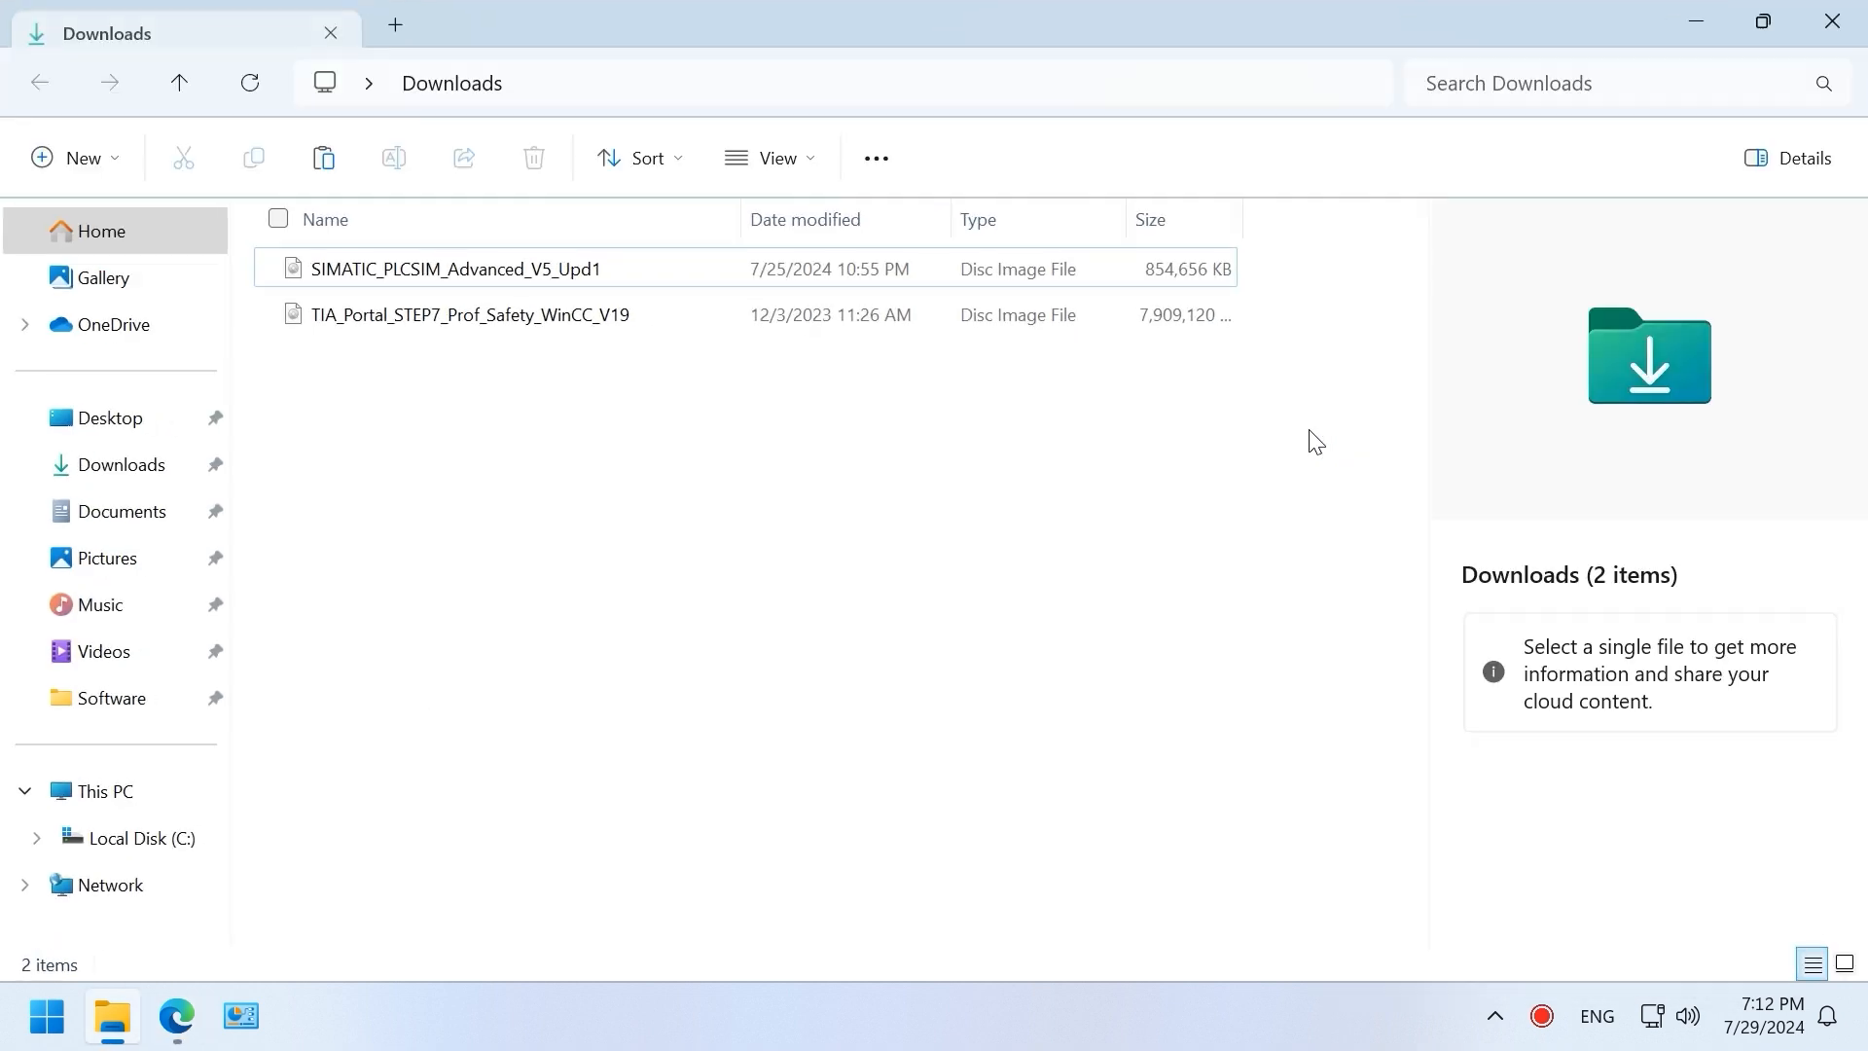
Step: Mount the TIA Portal V19 disc image and run its Start program as administrator
click(263, 321)
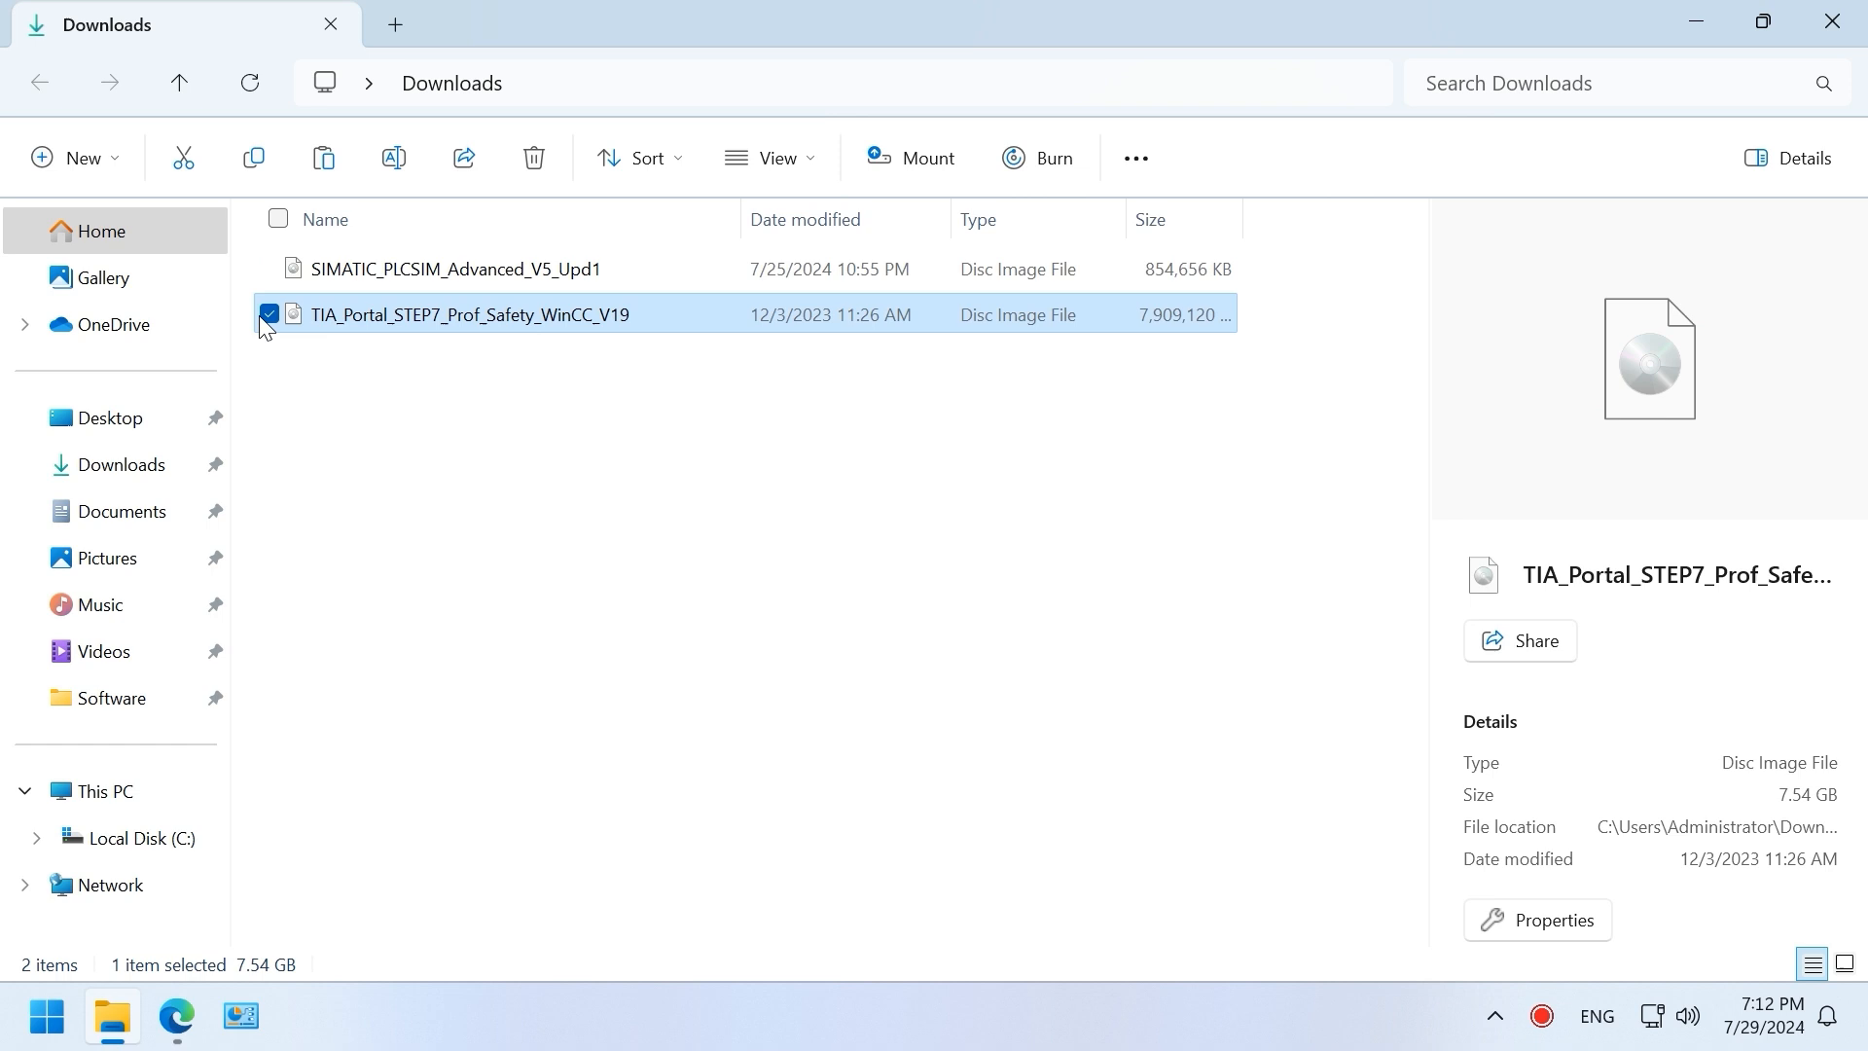
right_click(572, 324)
click(696, 425)
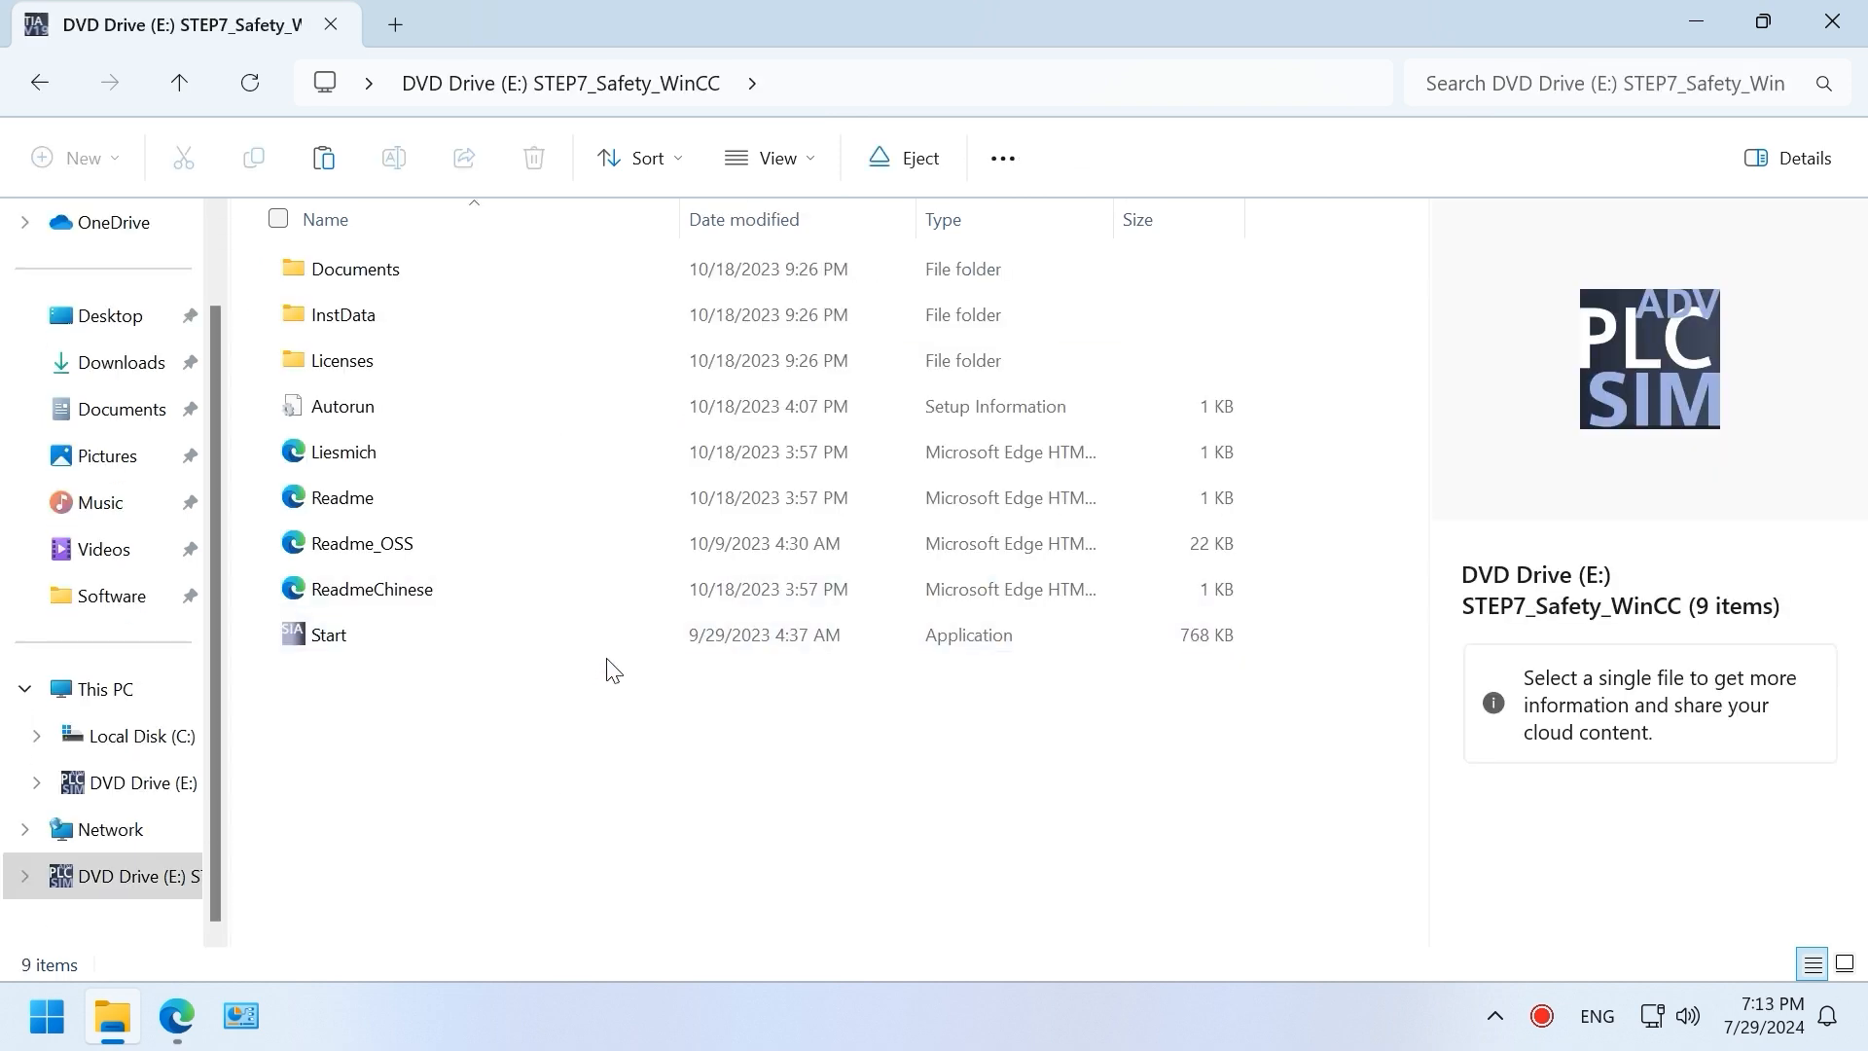
right_click(646, 644)
click(812, 326)
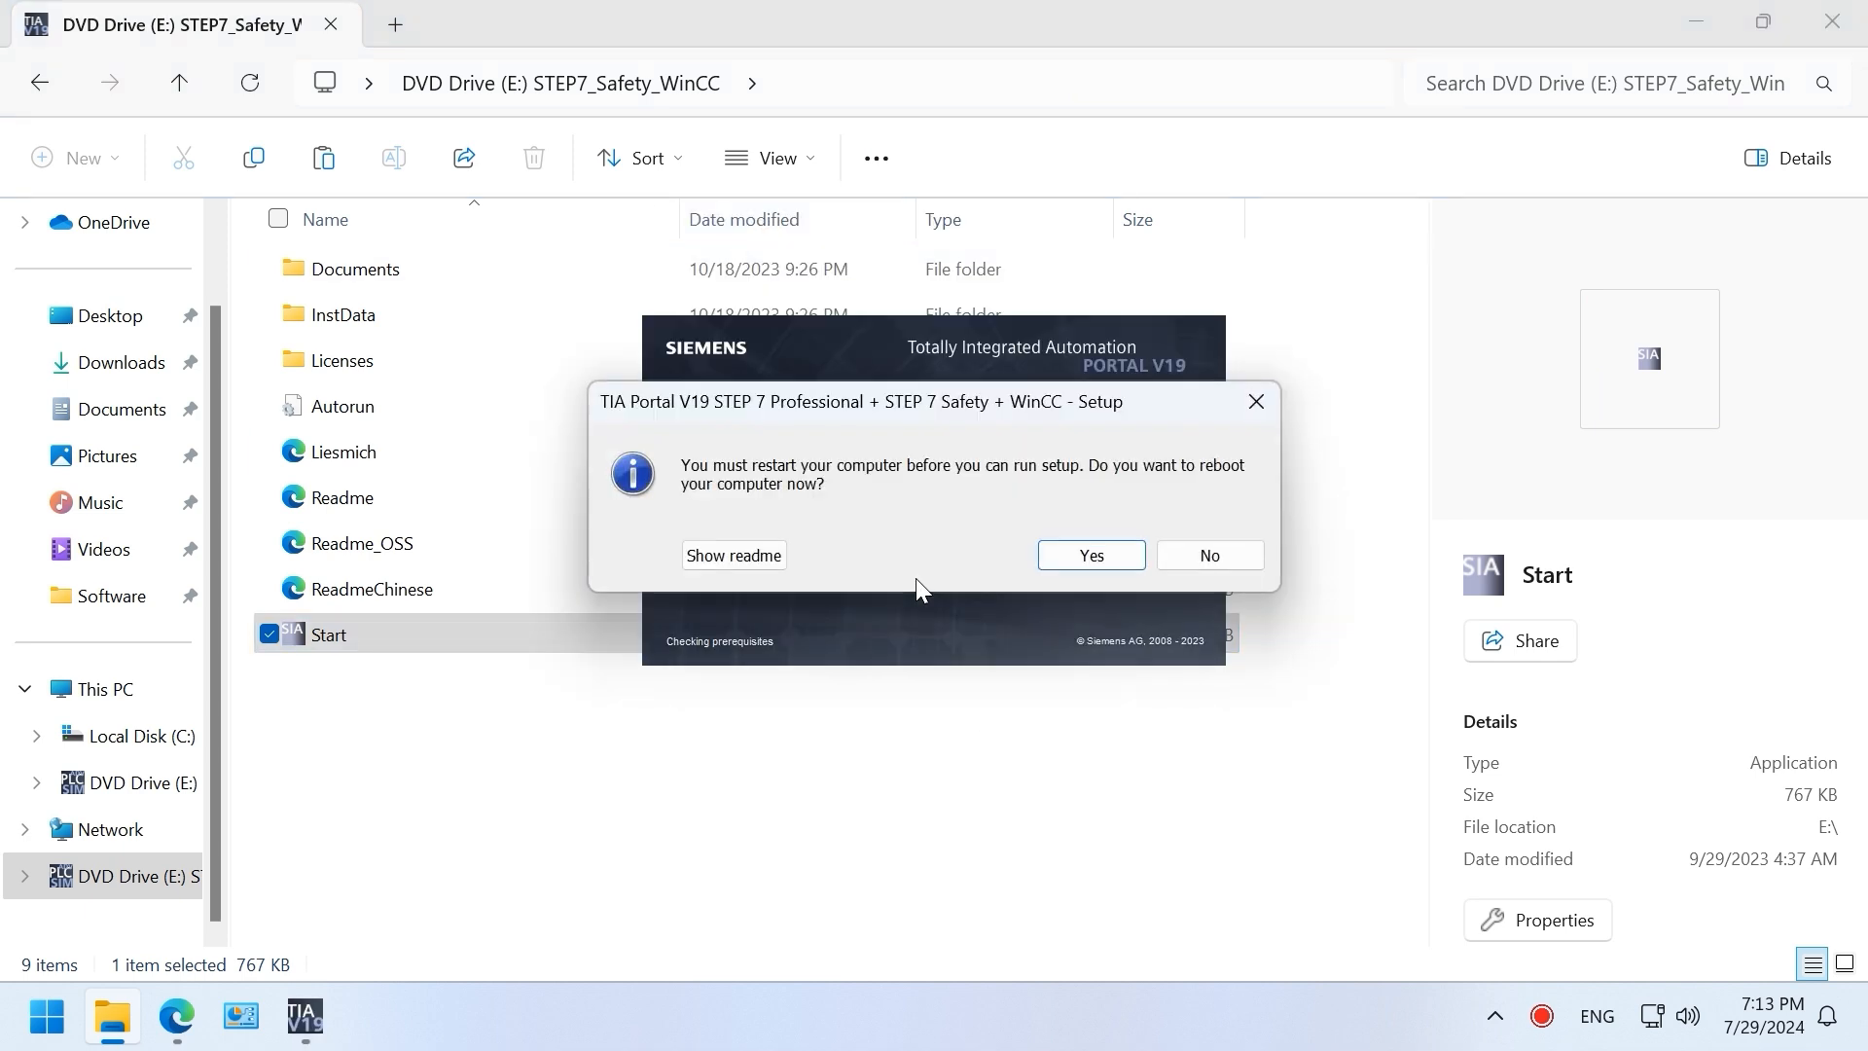
Step: Delete the PendingFileRenameOperations registry value in regedit
key(super+r)
click(233, 917)
click(603, 593)
right_click(609, 595)
click(749, 688)
key(Return)
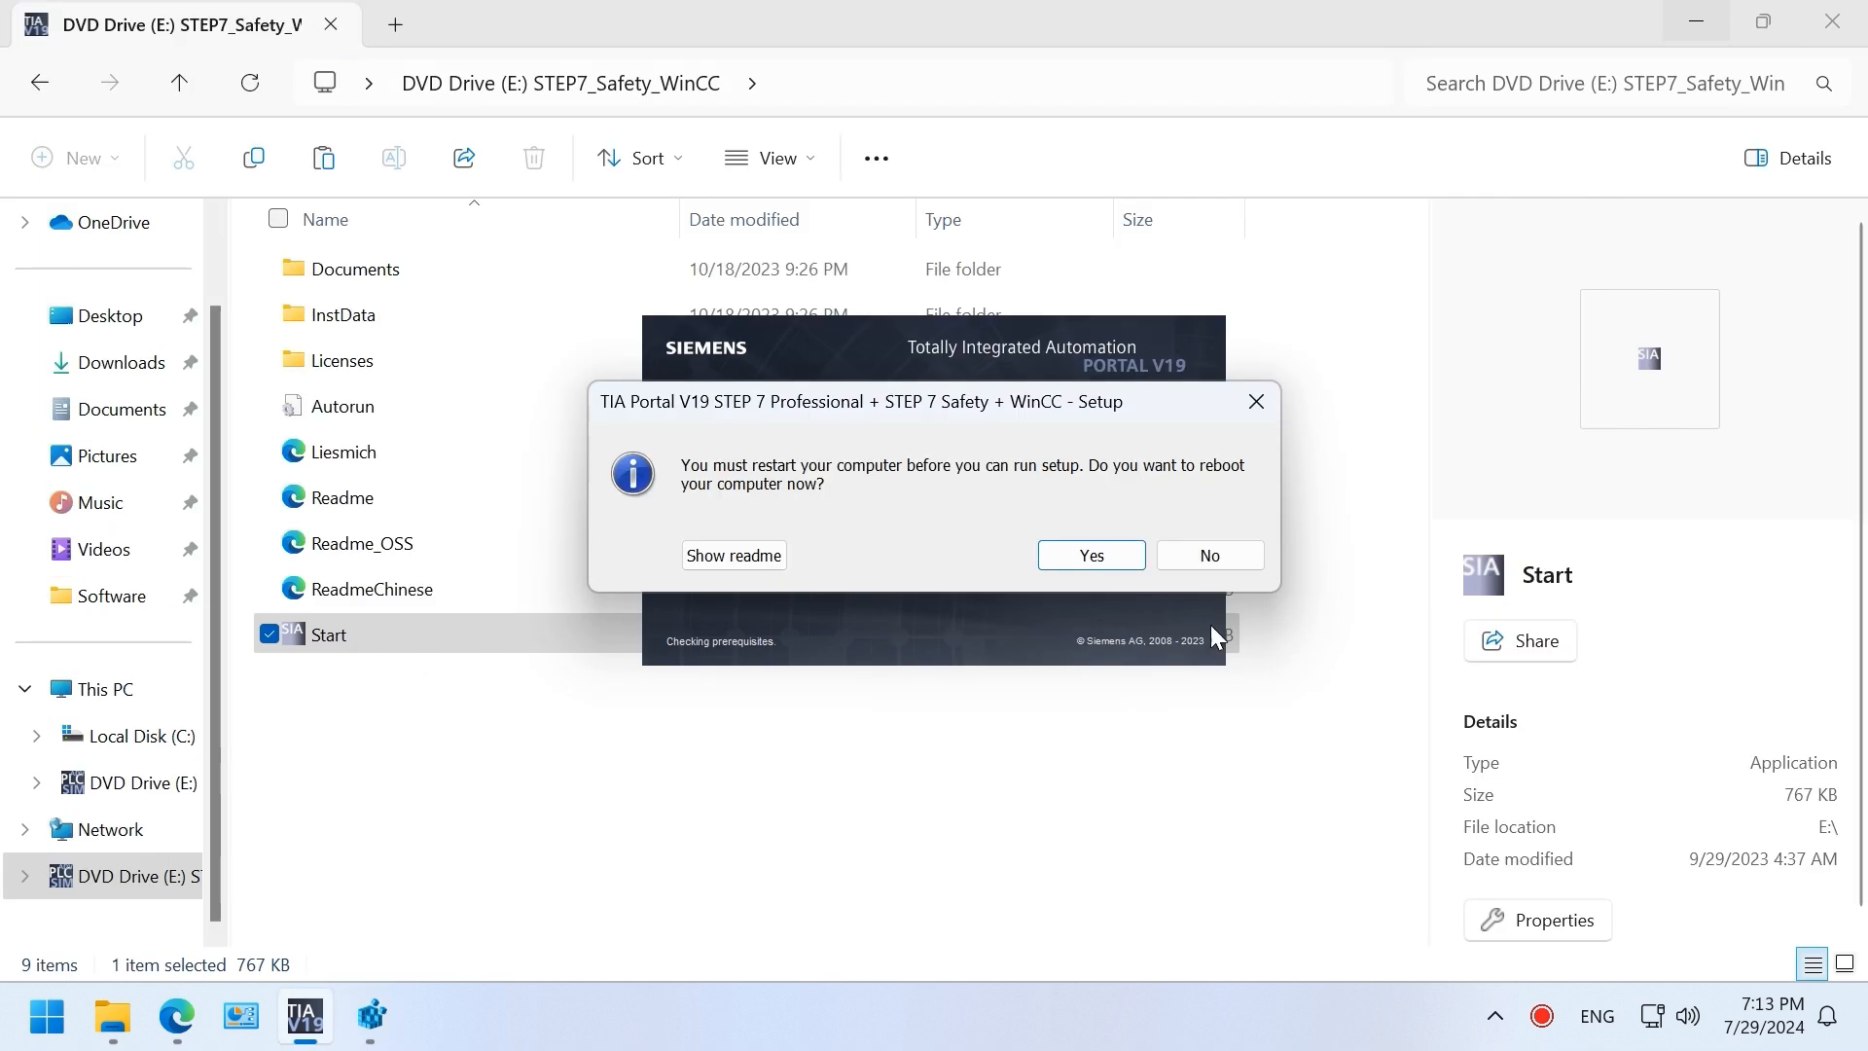
click(1317, 555)
Step: Decline the reboot and rerun the TIA Portal setup as administrator
click(1255, 567)
right_click(530, 637)
click(705, 312)
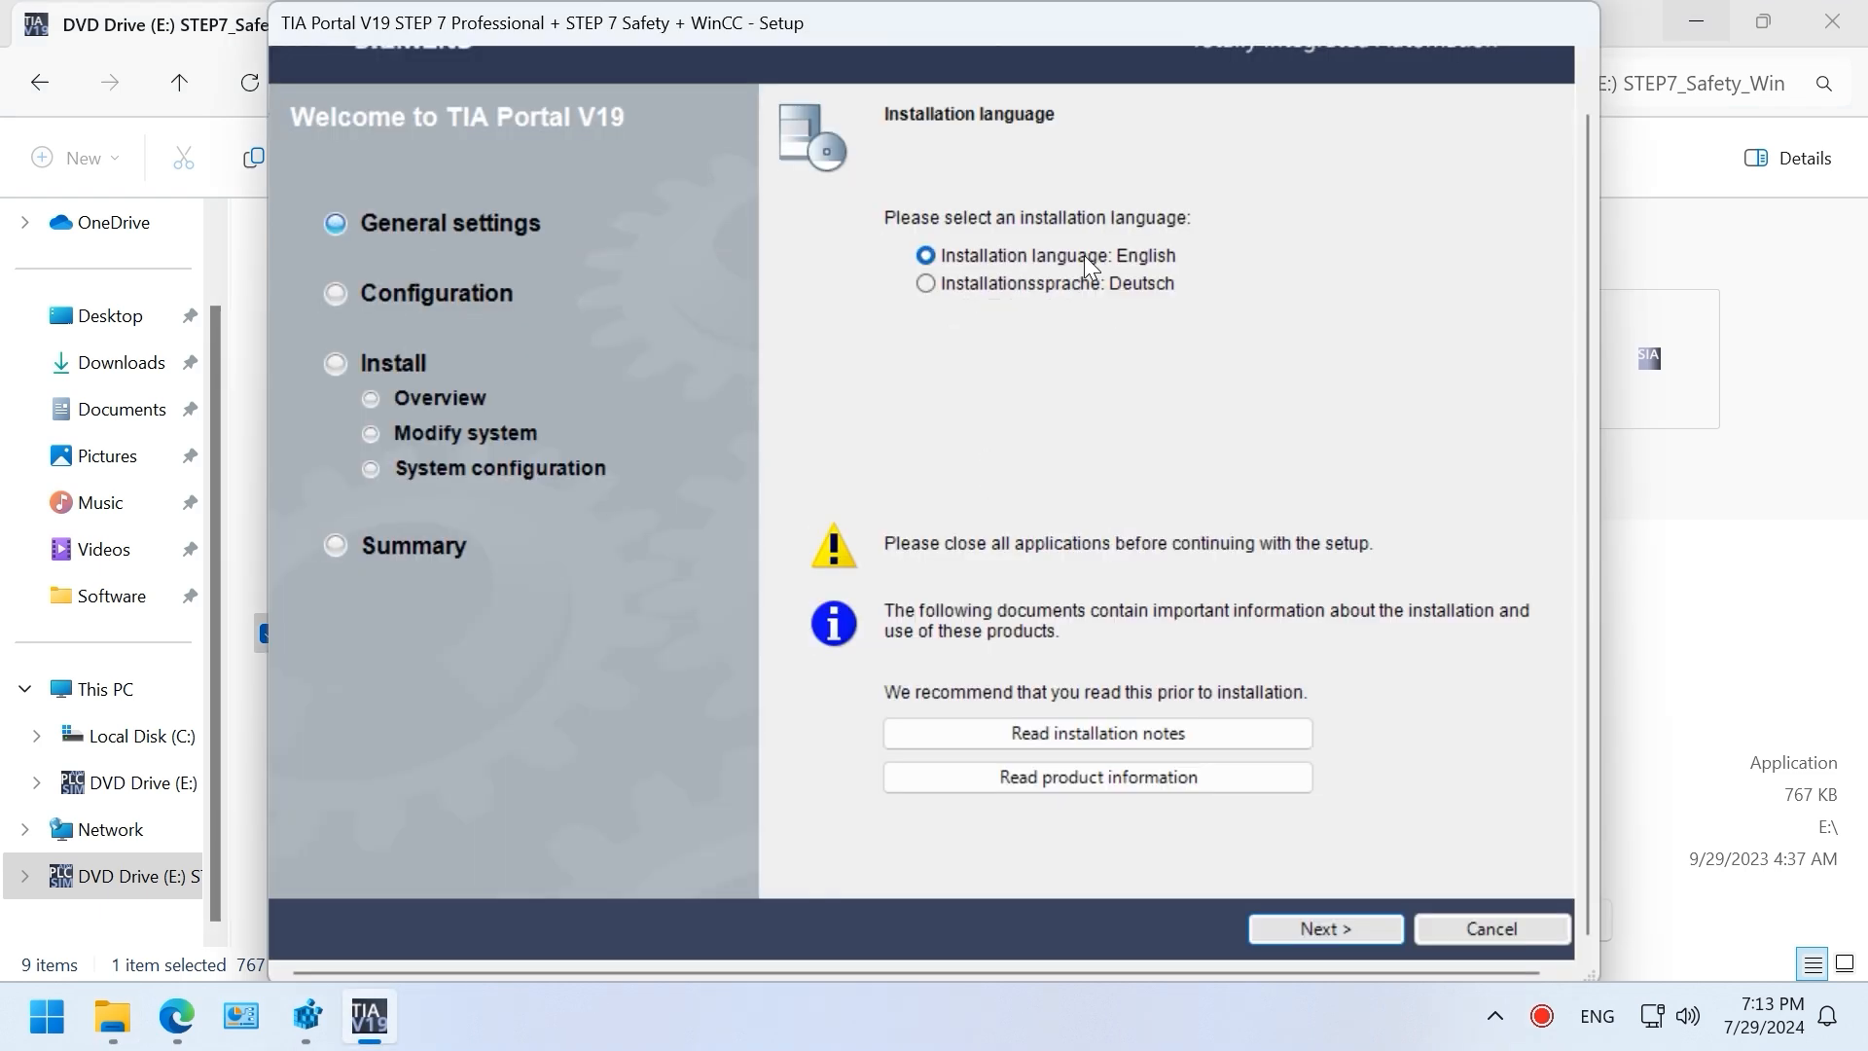
Step: Keep English and the typical features, and accept the license and security terms
click(1391, 919)
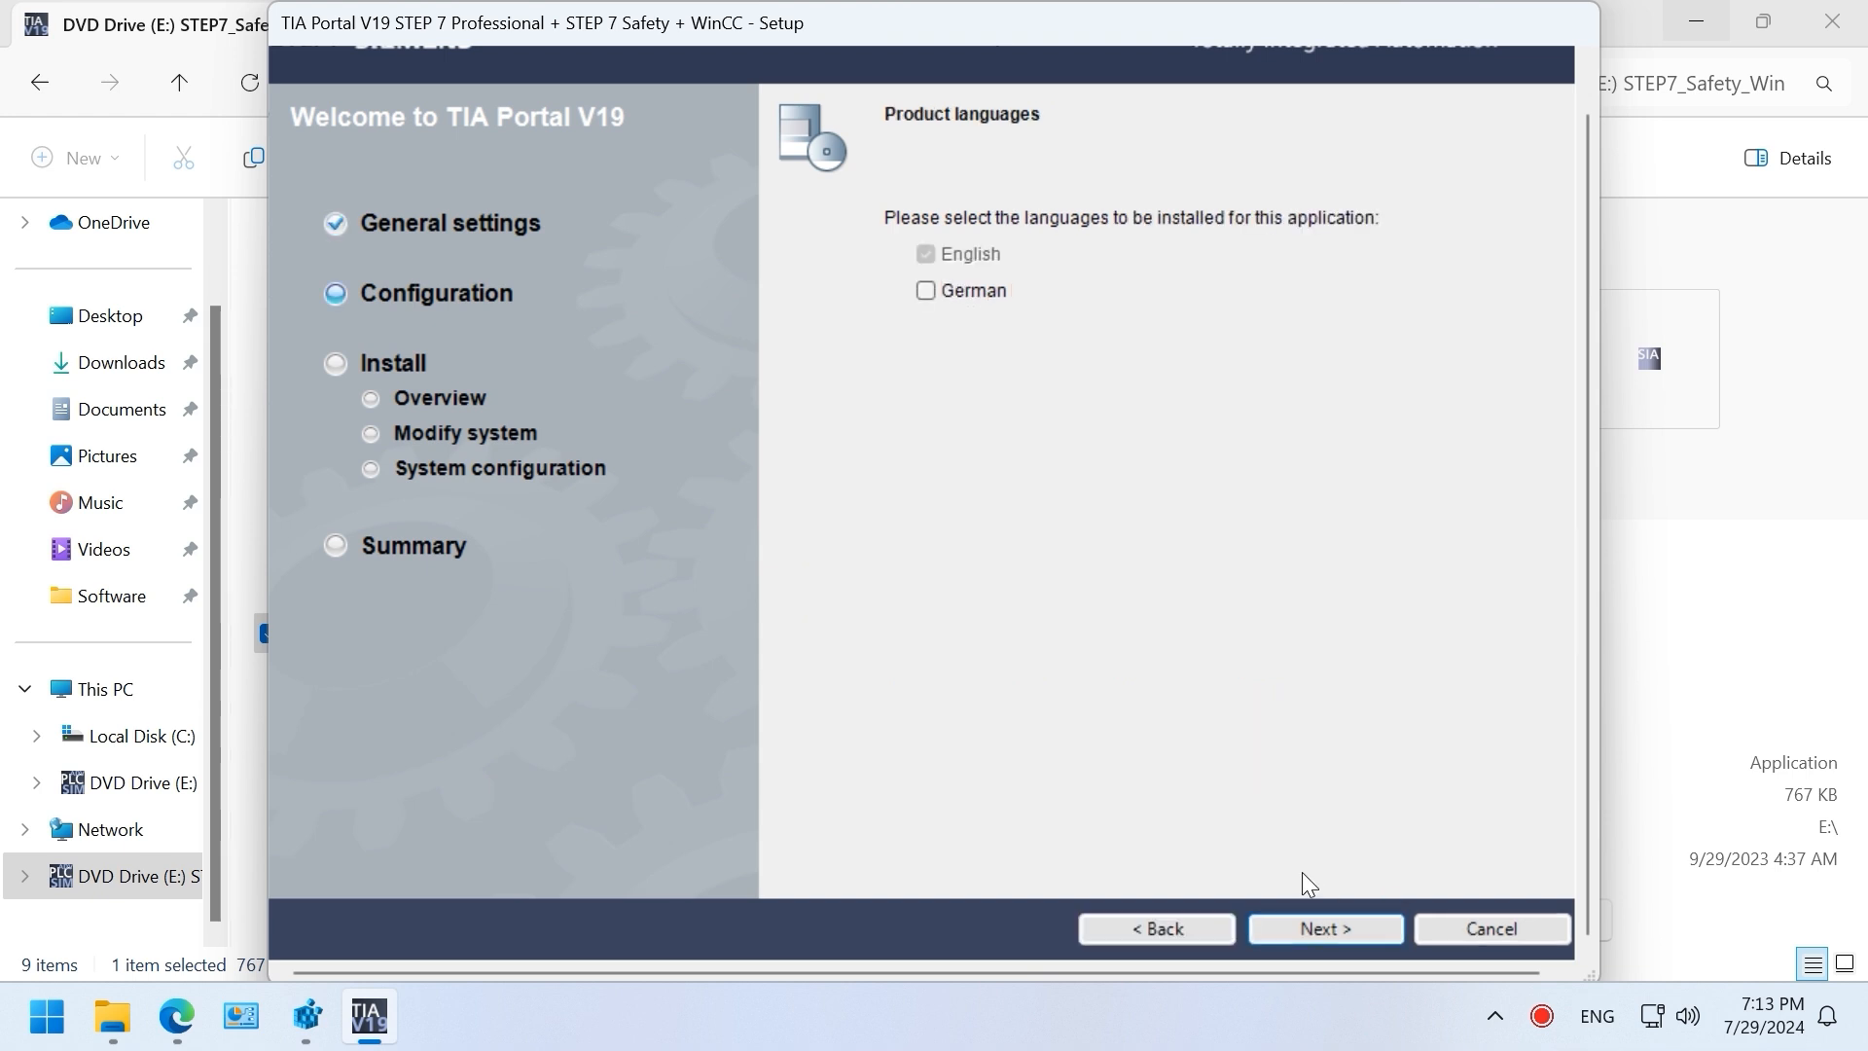
click(1368, 920)
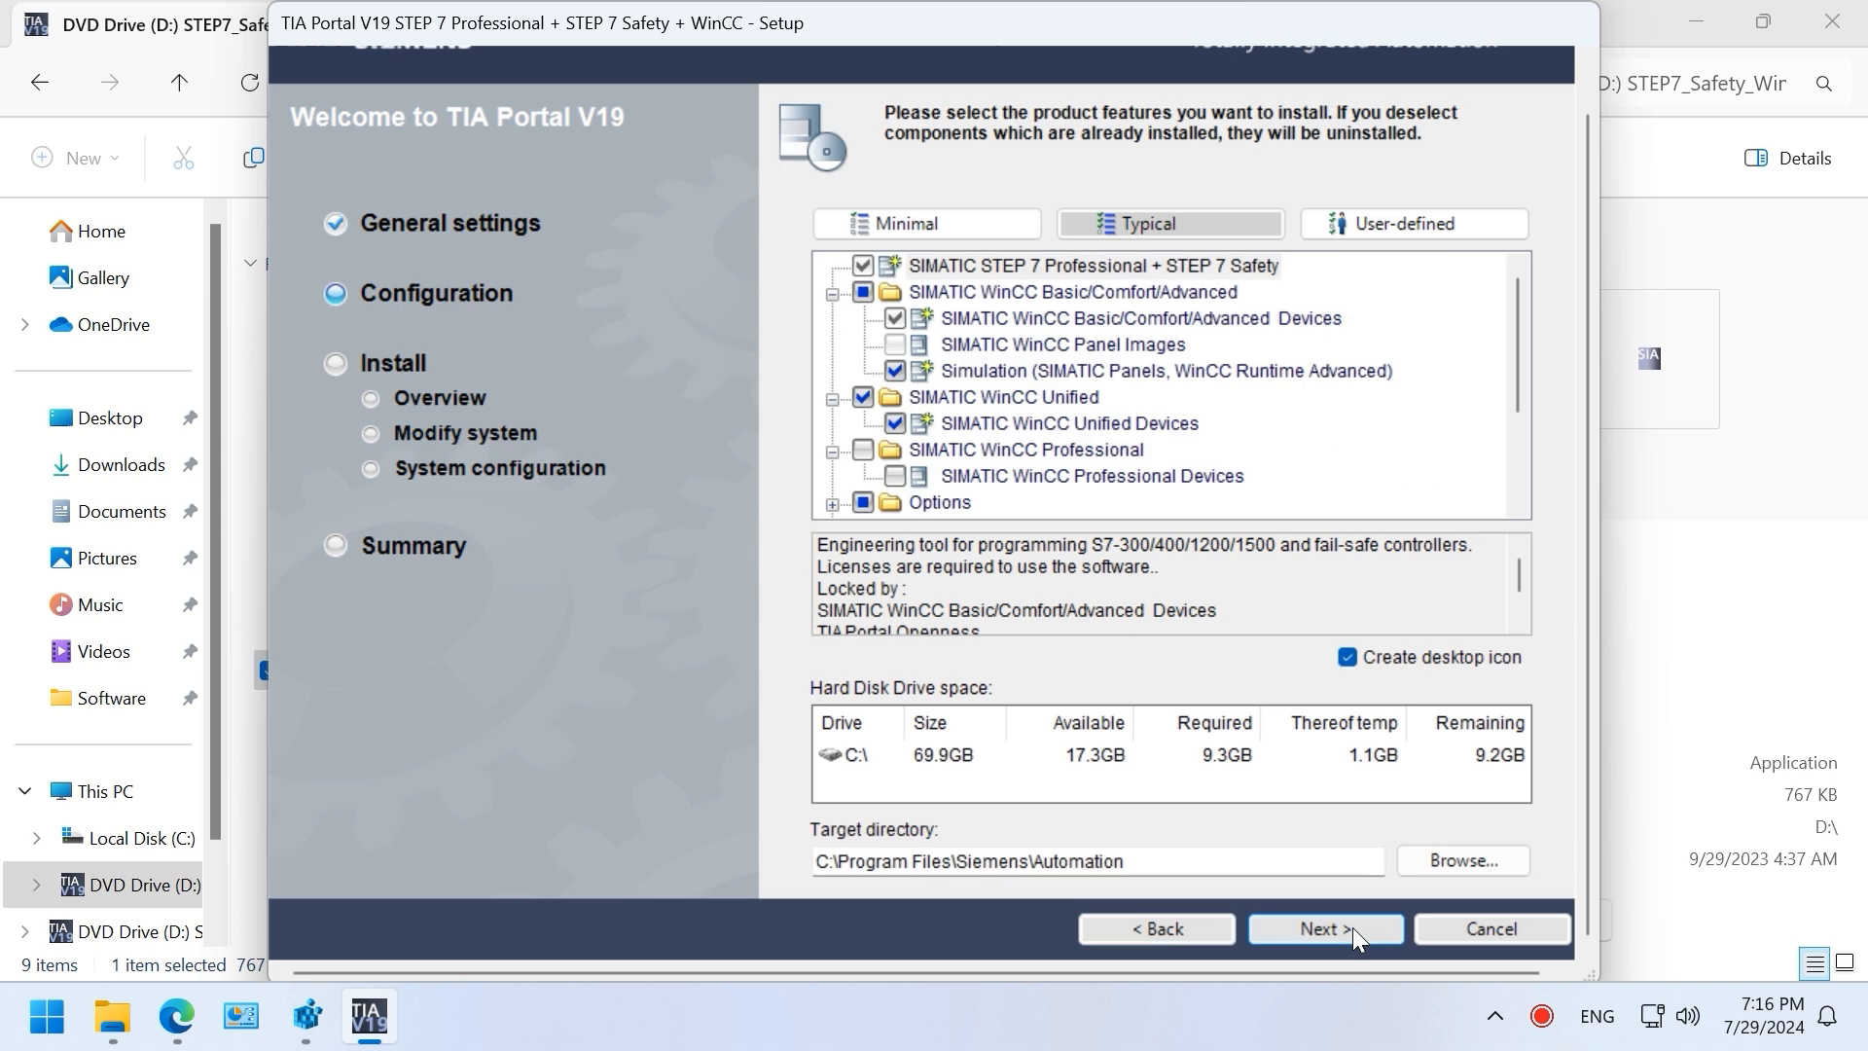
click(1350, 920)
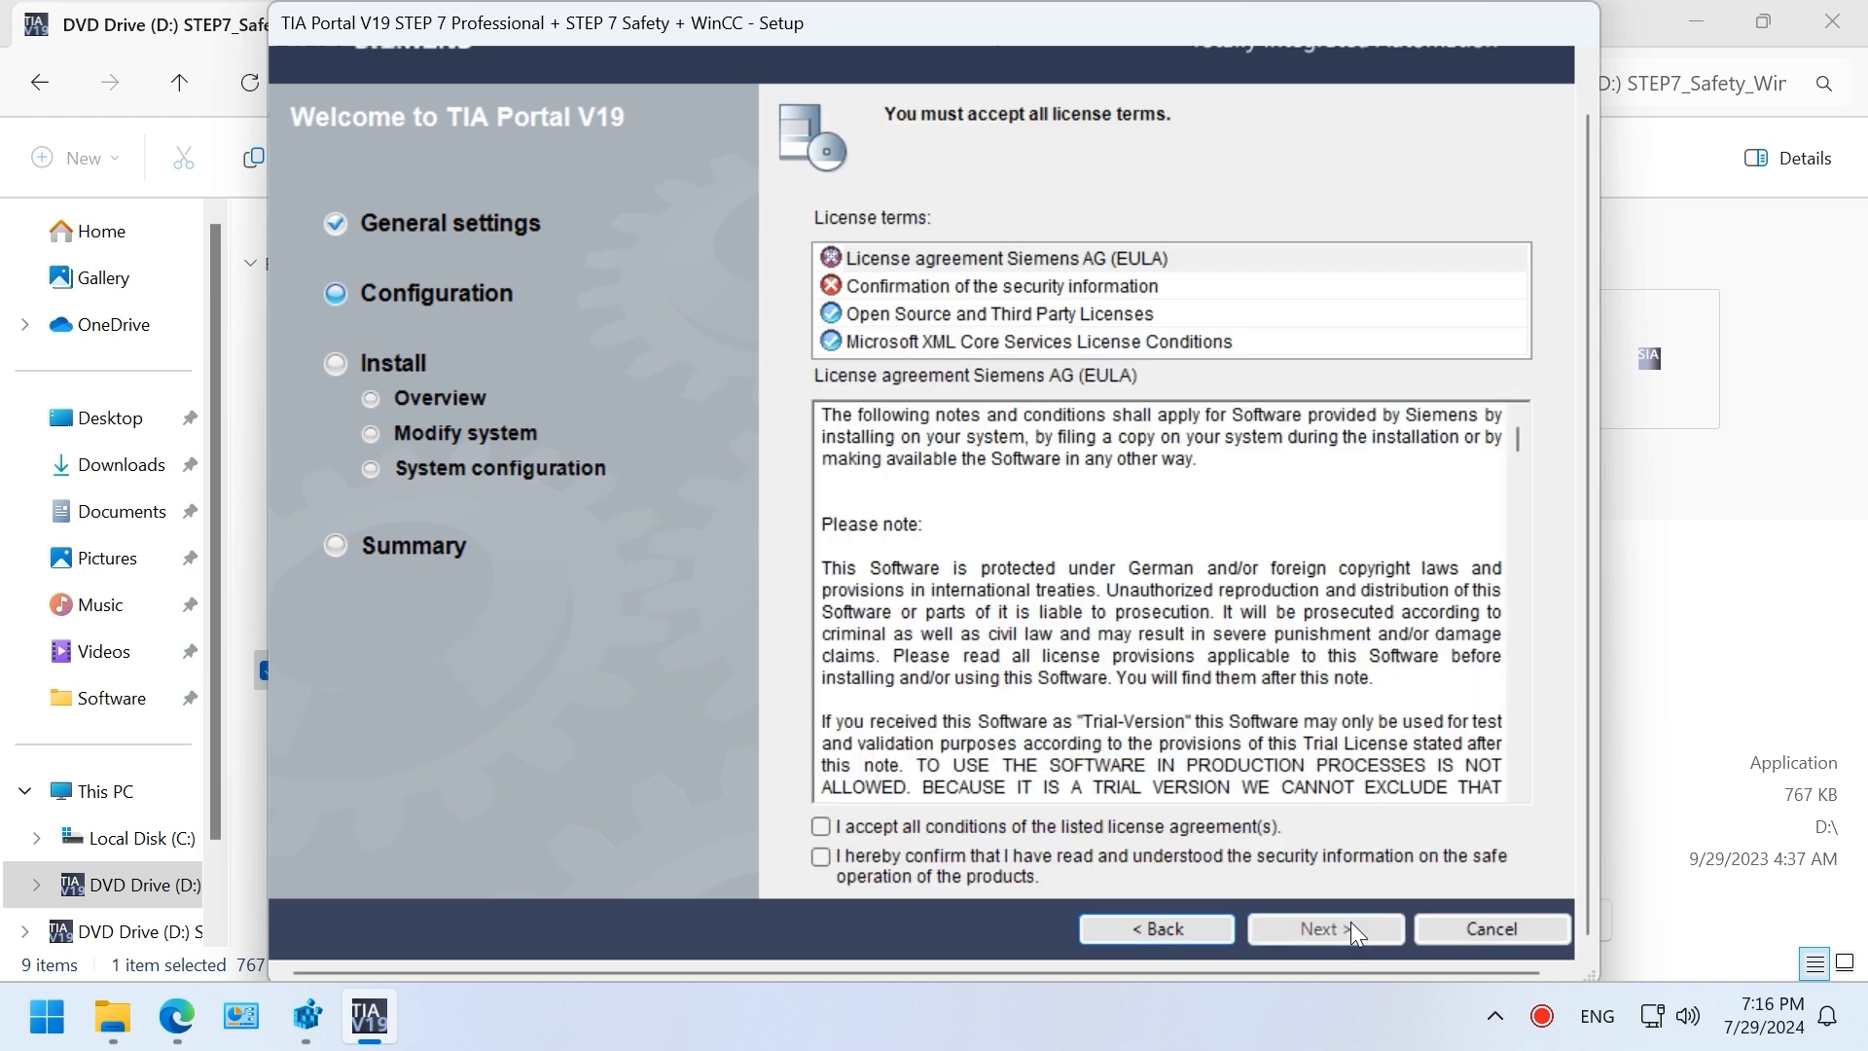
click(874, 824)
click(875, 856)
click(1308, 926)
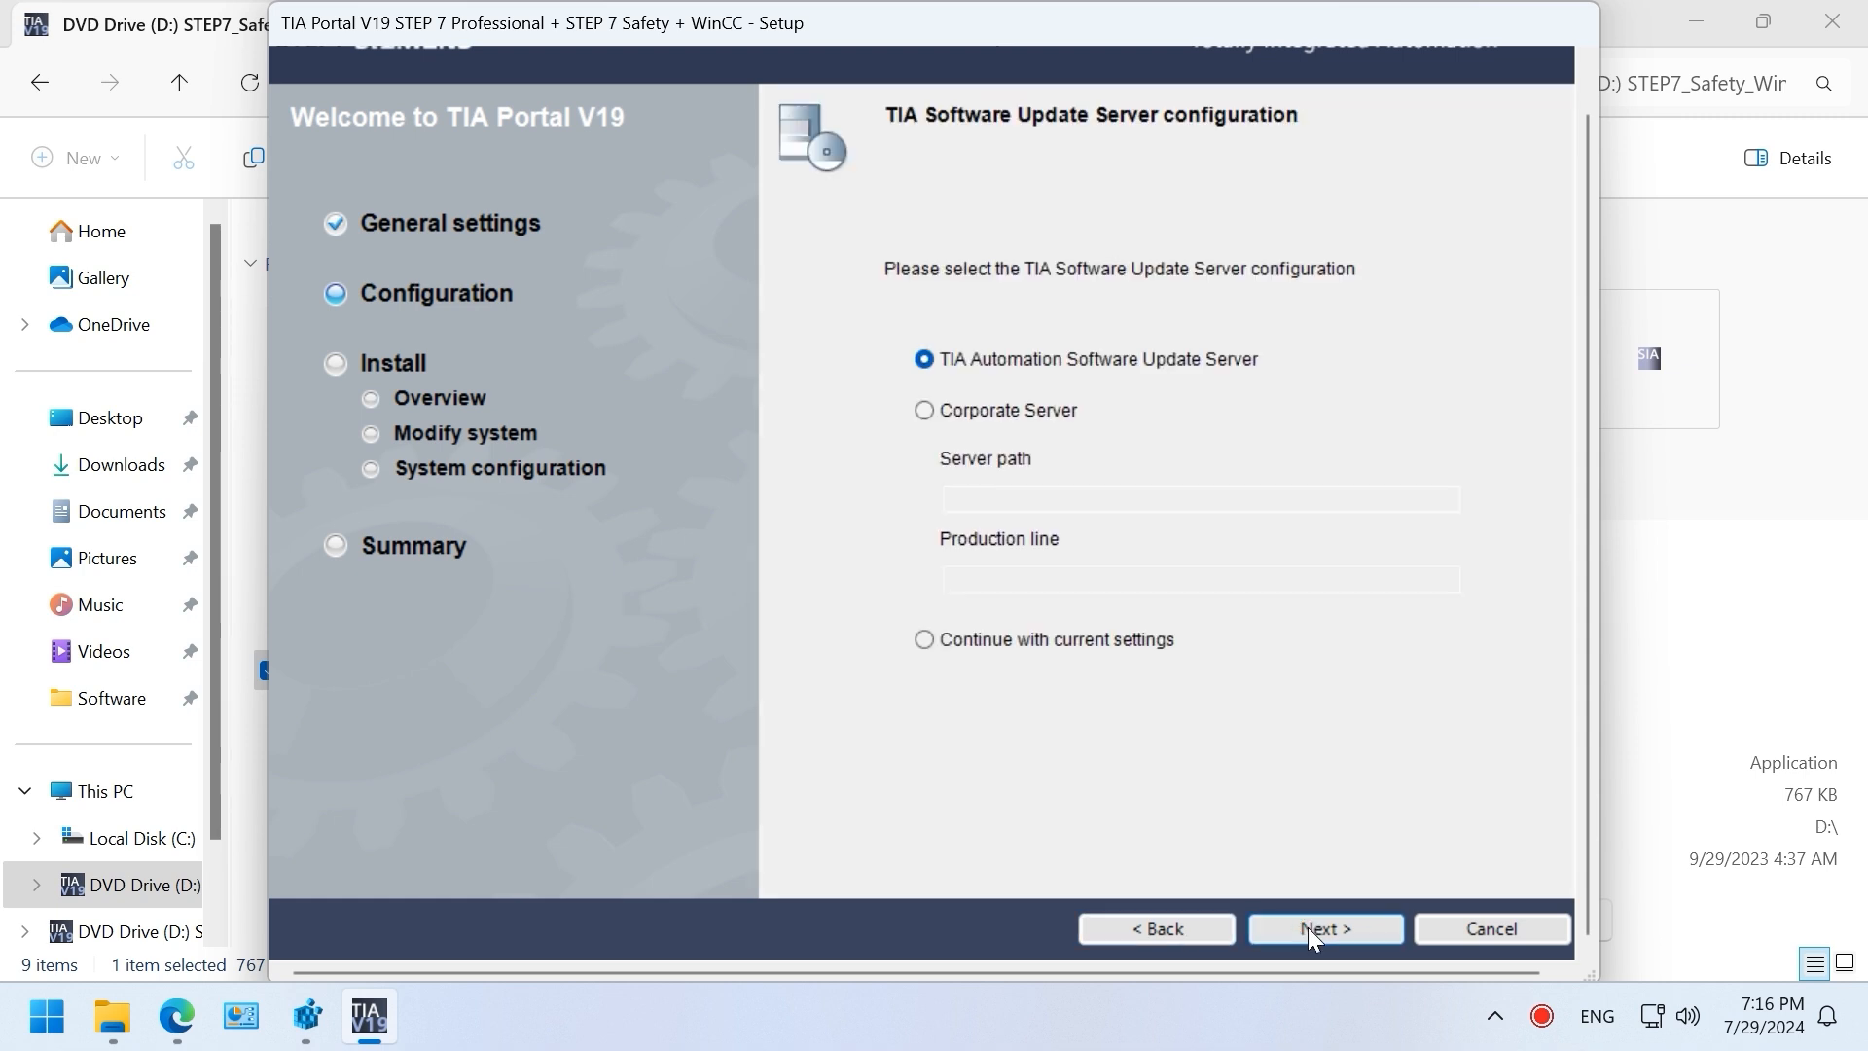
Step: Skip the update server page, accept Security Control changes, and start installing TIA Portal V19
click(1308, 926)
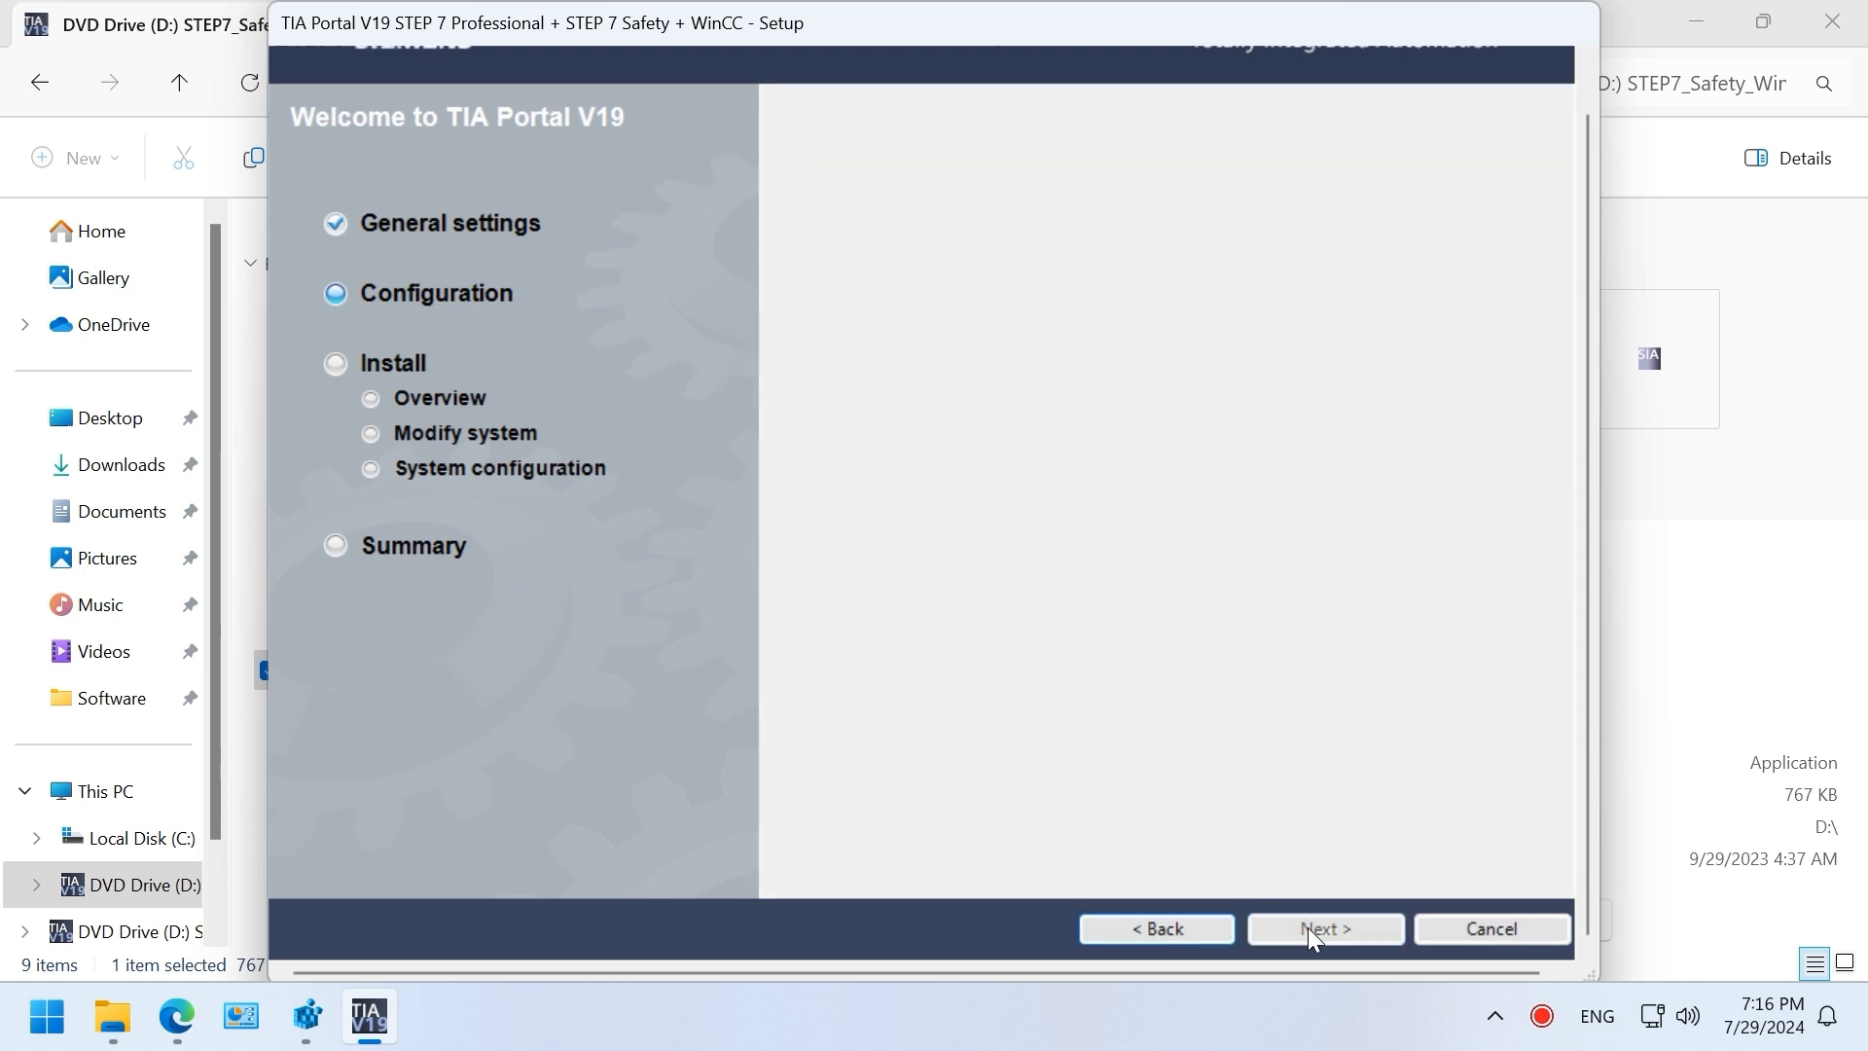
click(1083, 879)
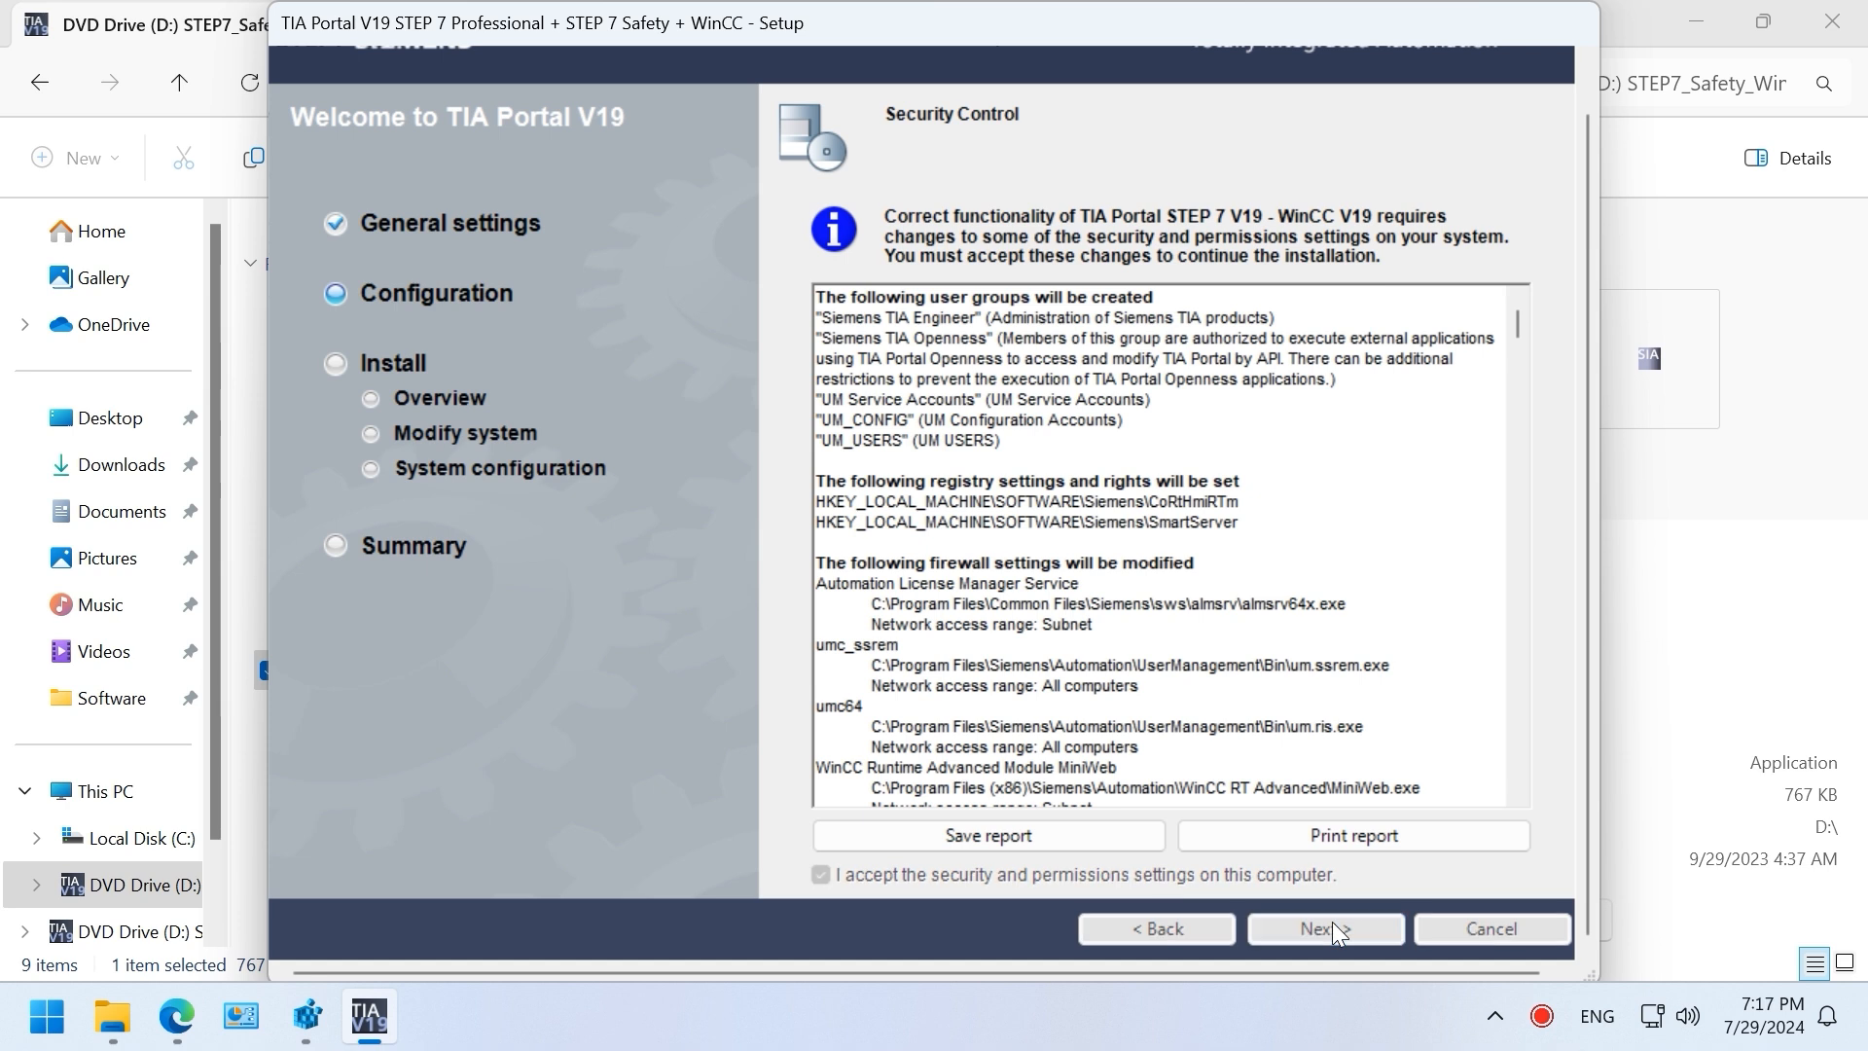
click(1332, 920)
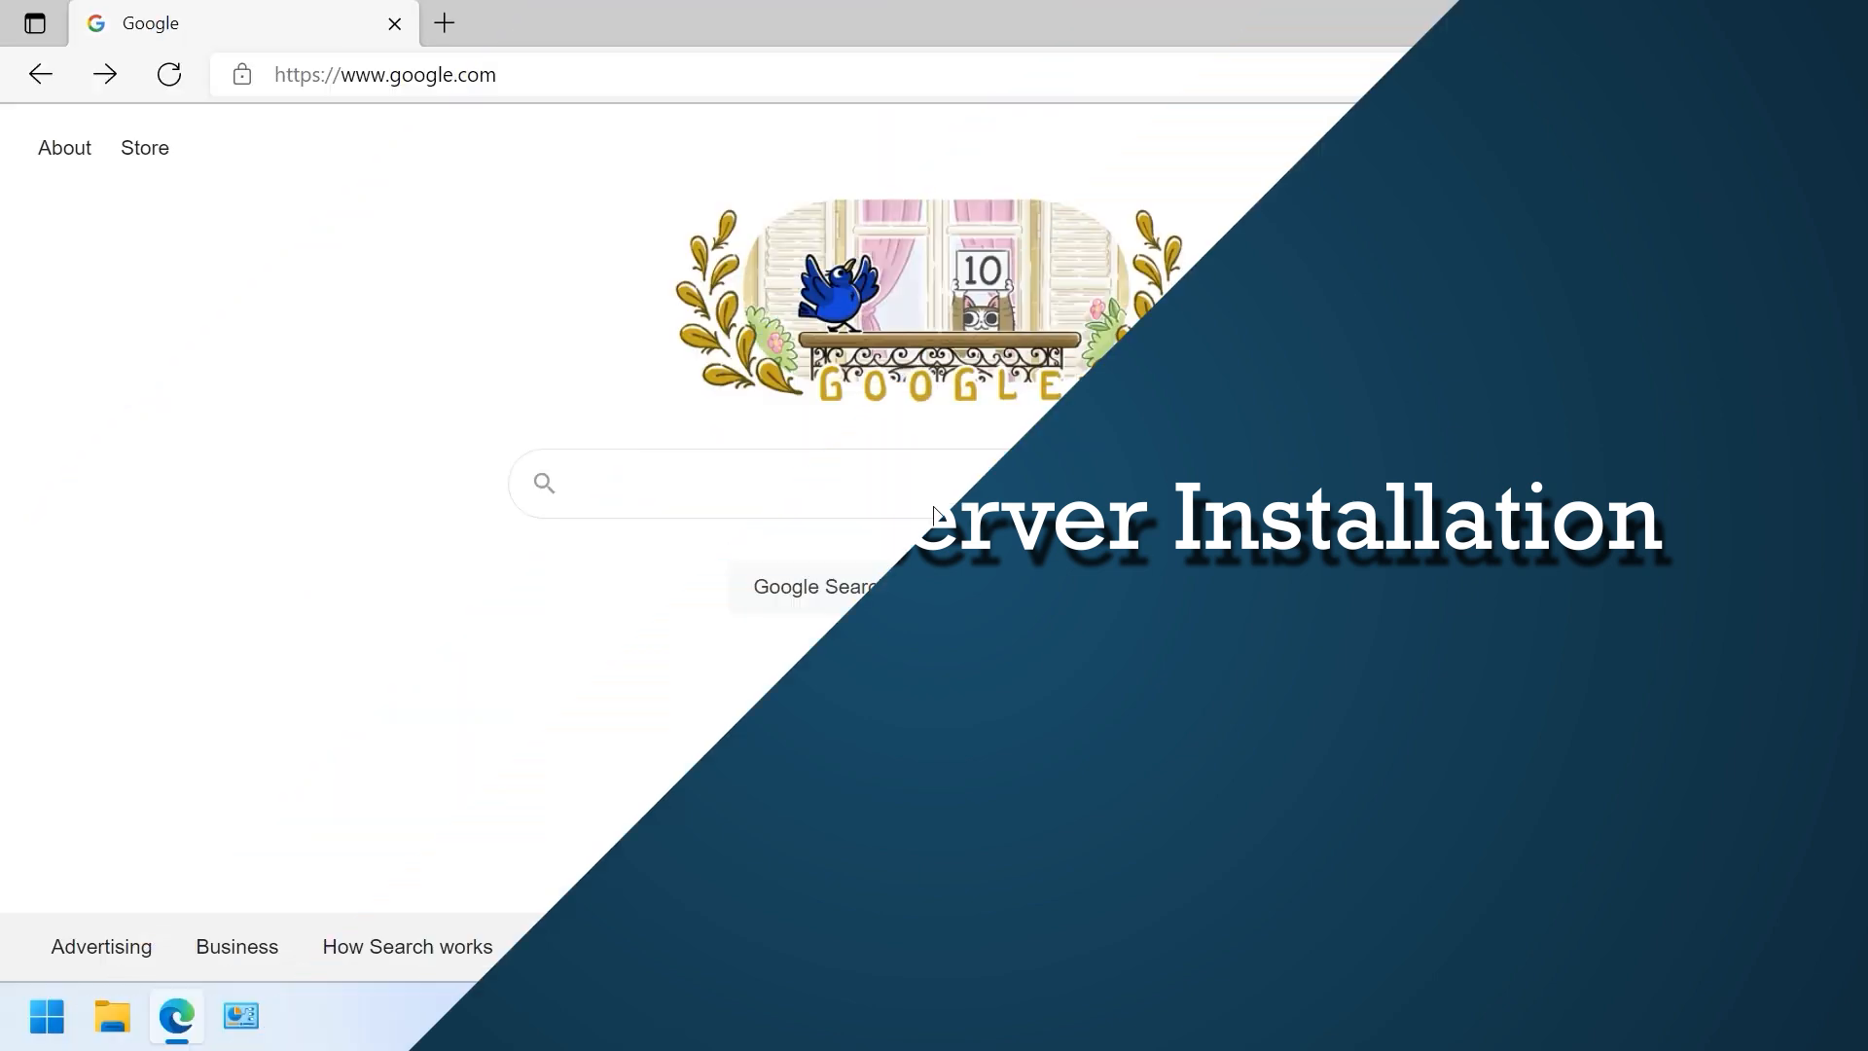
Step: Search Google for 'kepware opc server' and open PTC's KEPServerEX product page
click(860, 461)
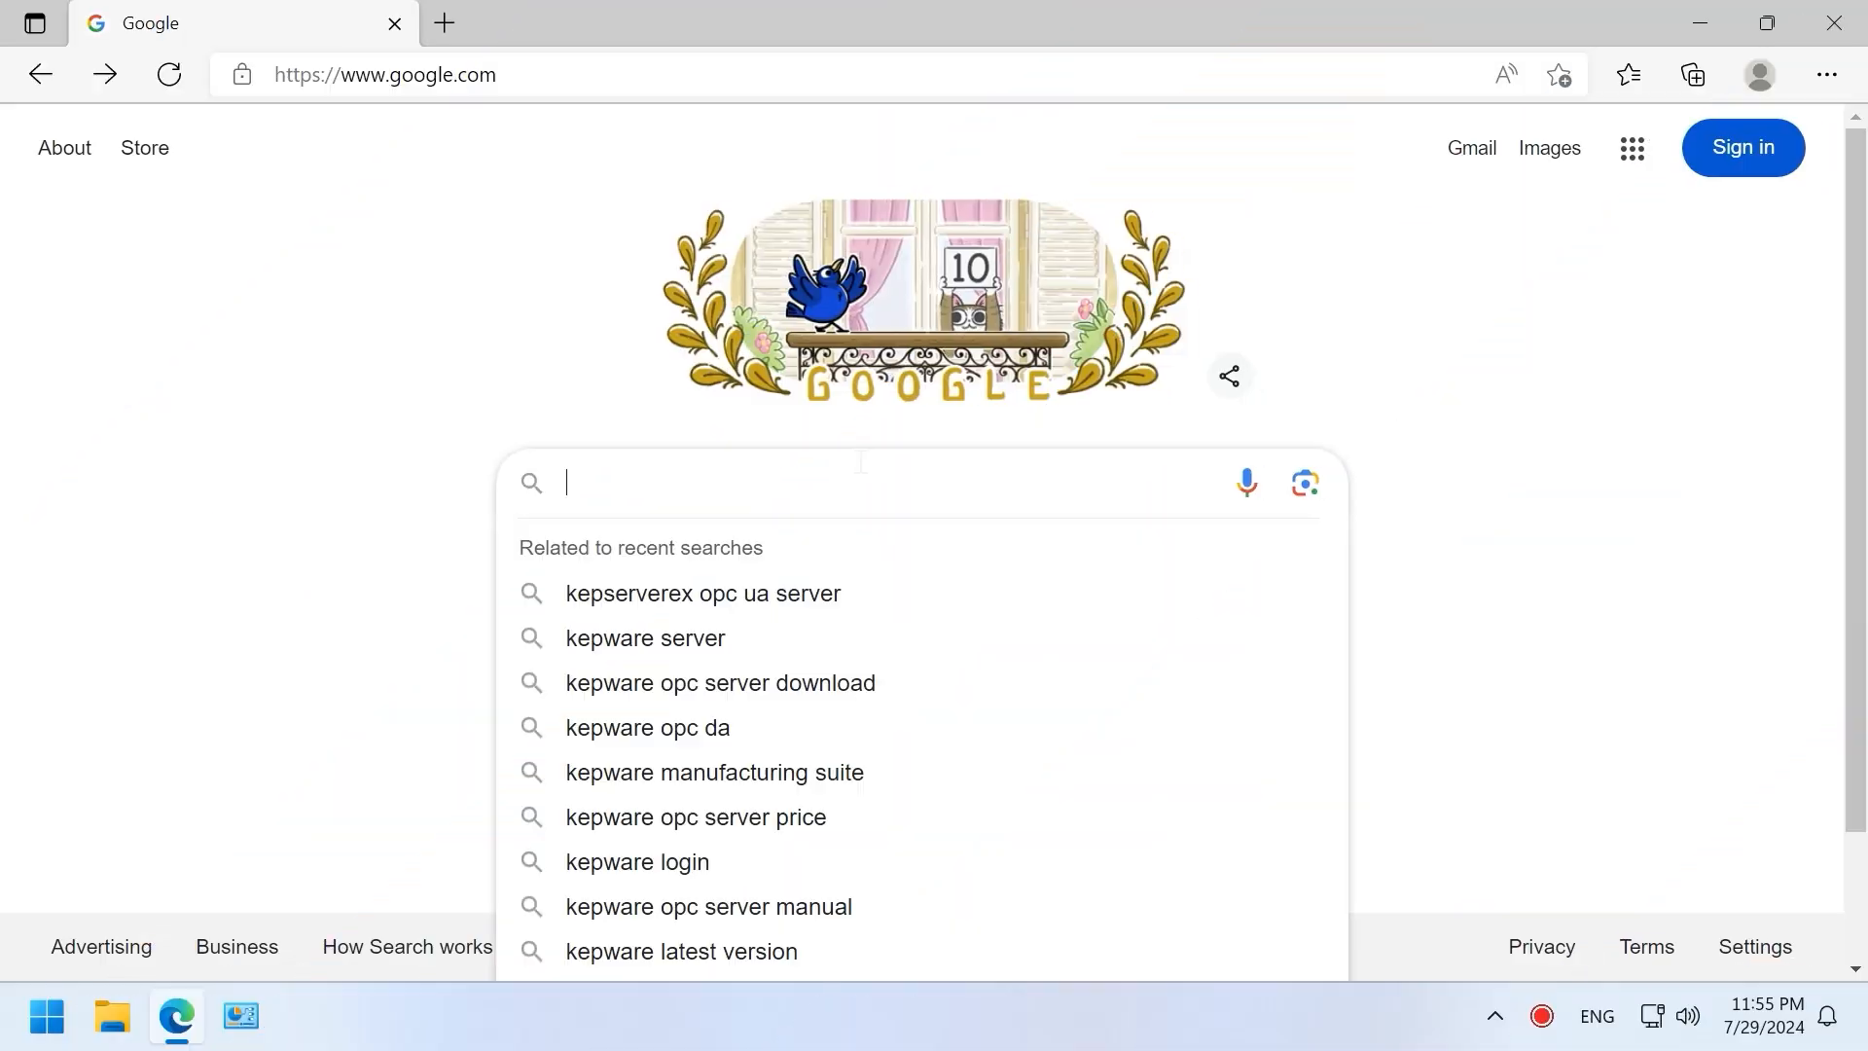
text(kep)
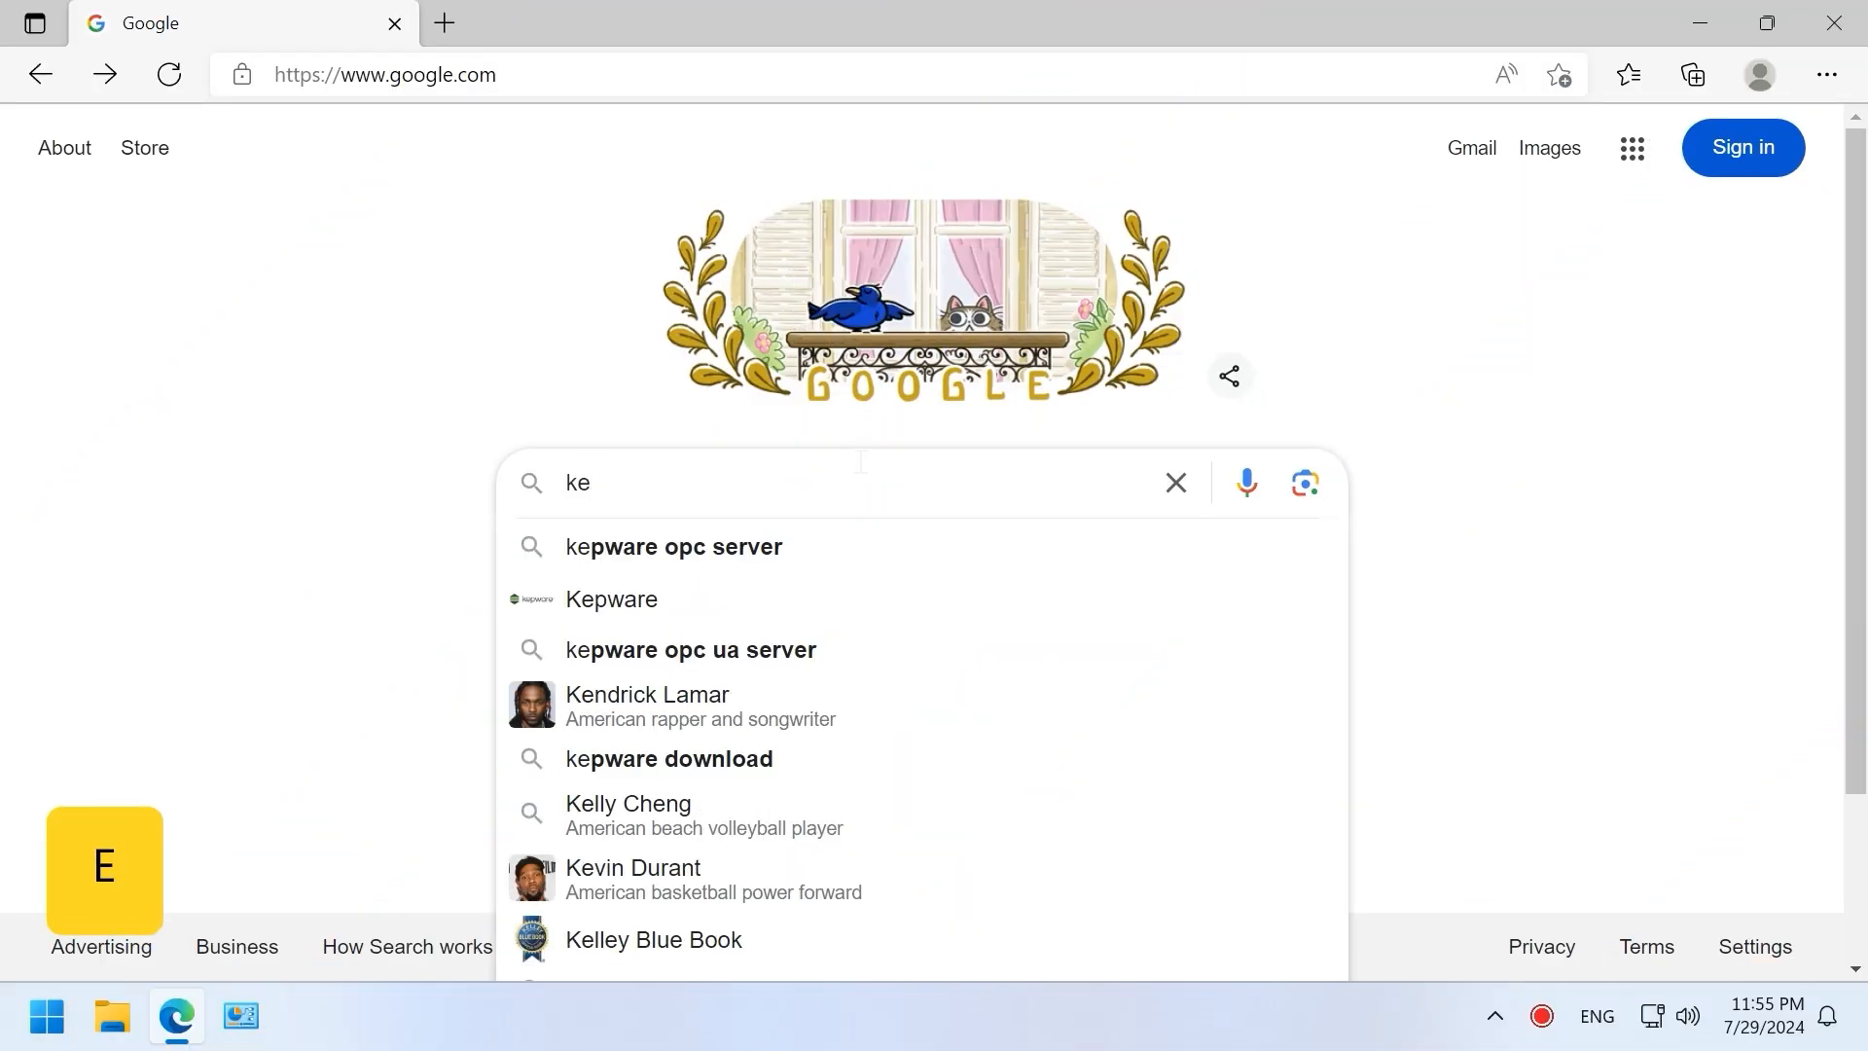
click(671, 546)
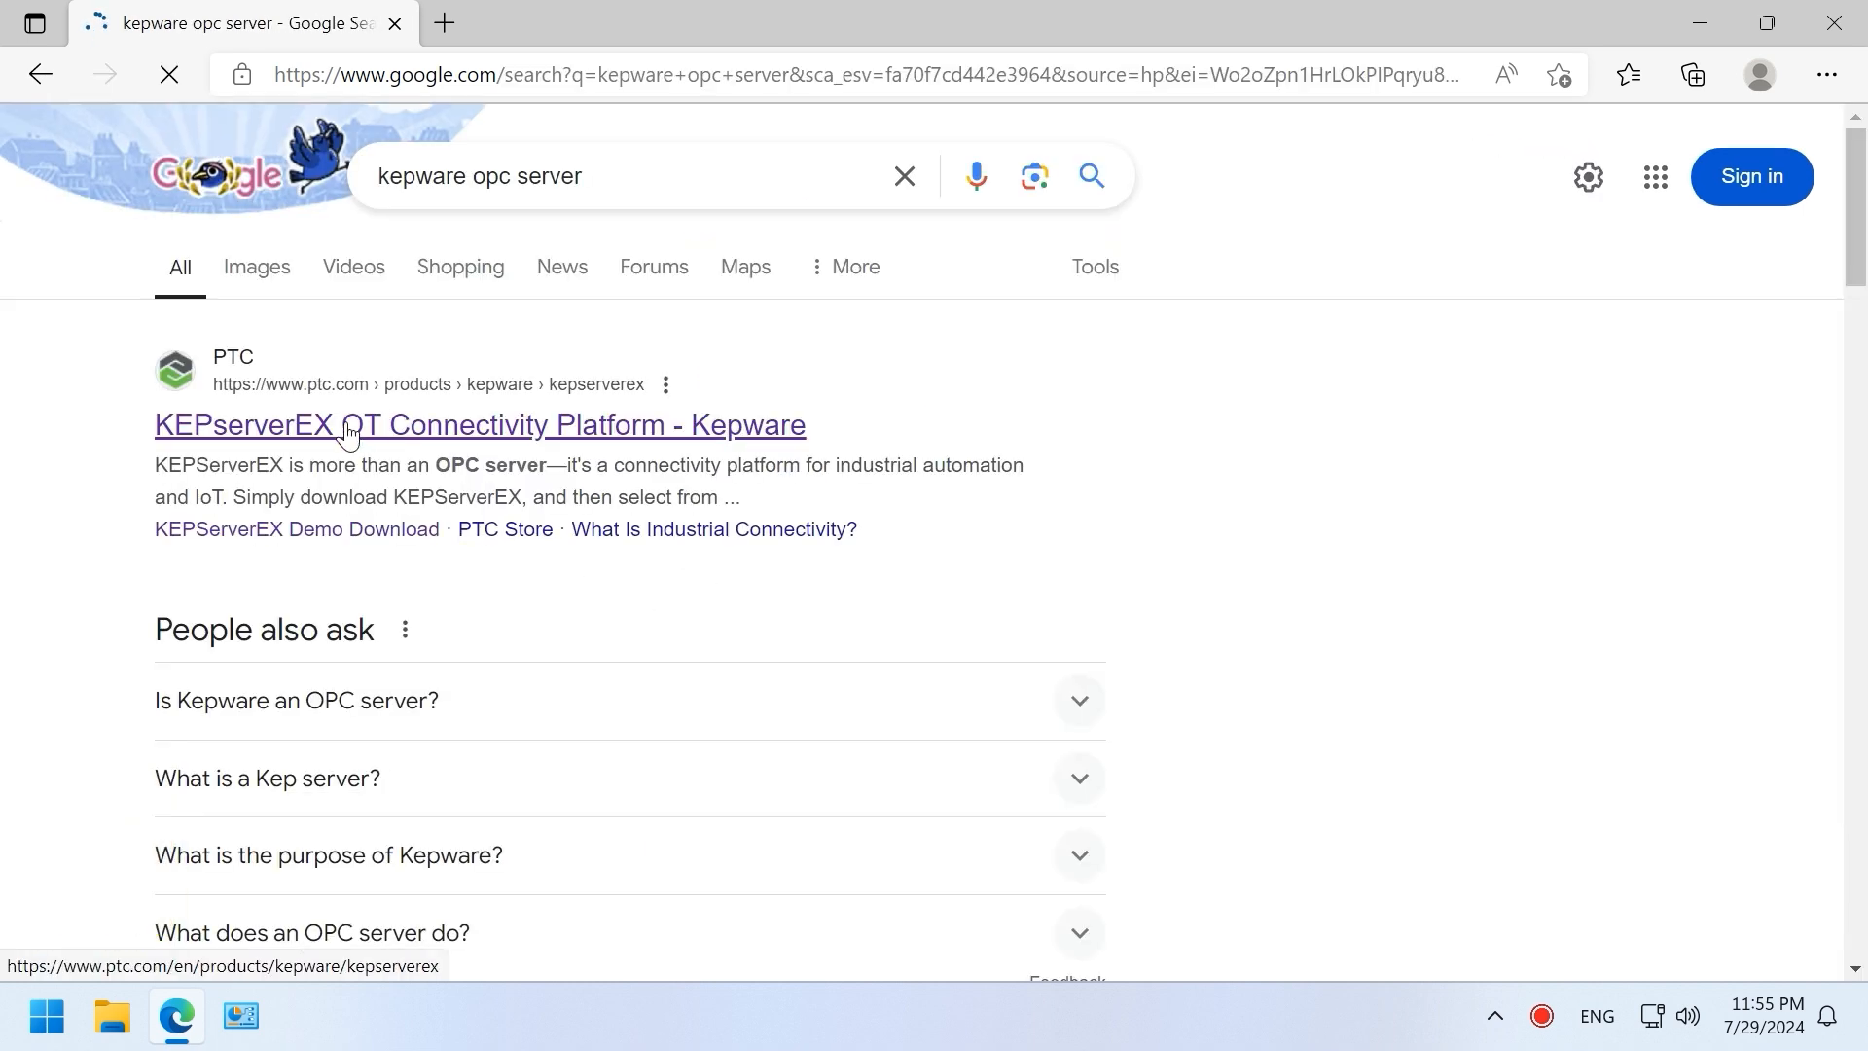
click(350, 428)
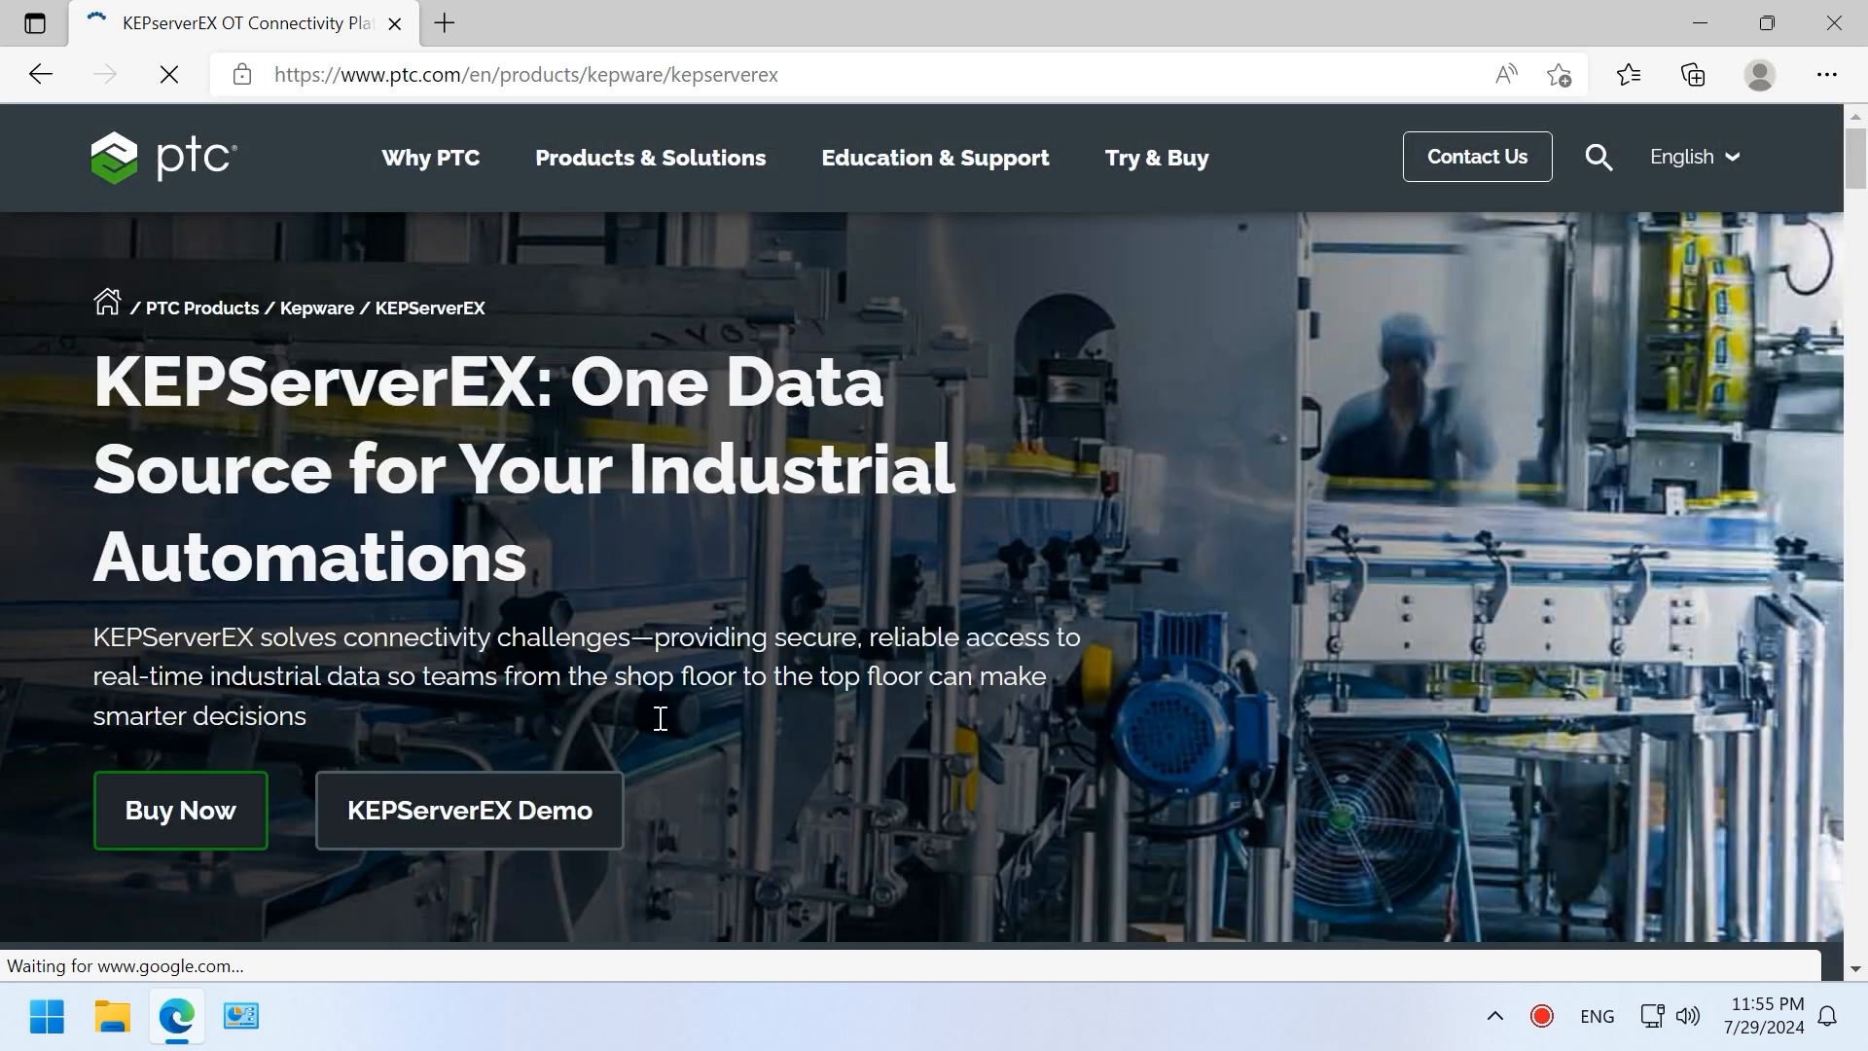
Step: Visit the KEPServerEX Demo download page and show Edge's recent downloads list
click(513, 829)
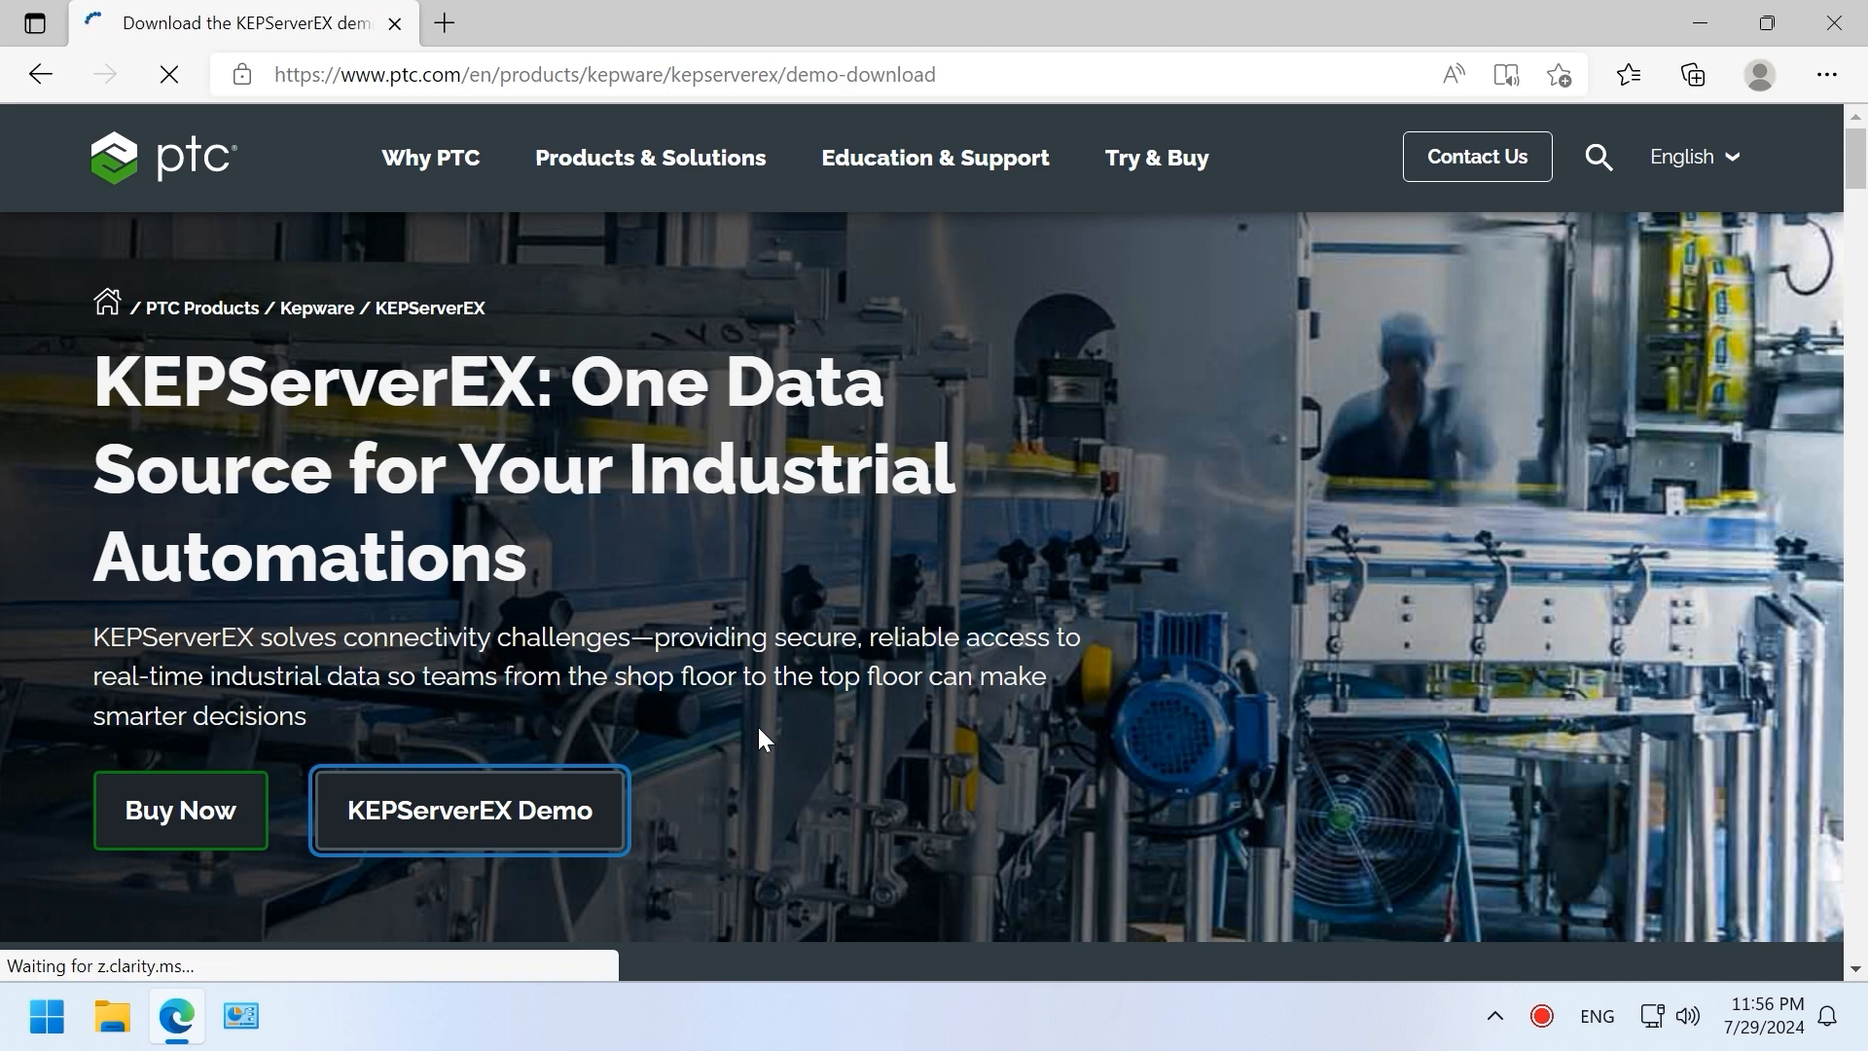
scroll(878, 550, down, 4)
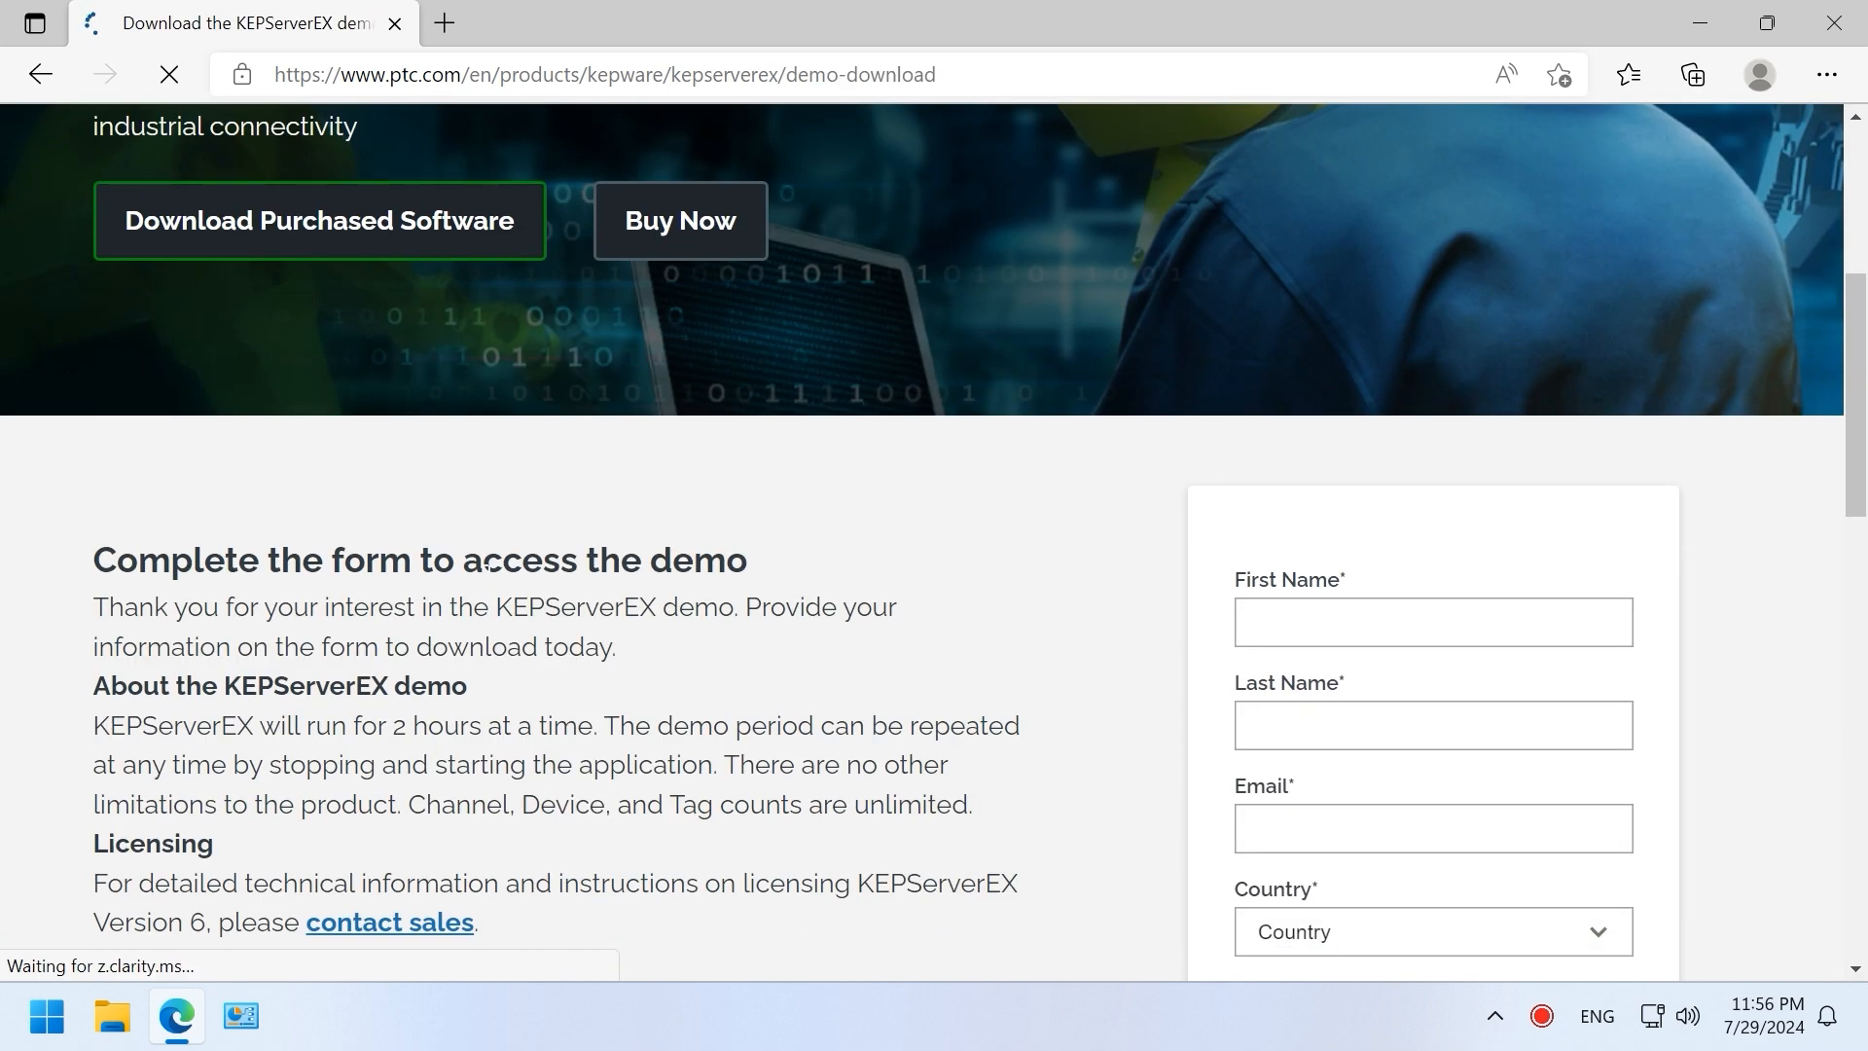
scroll(486, 584, down, 12)
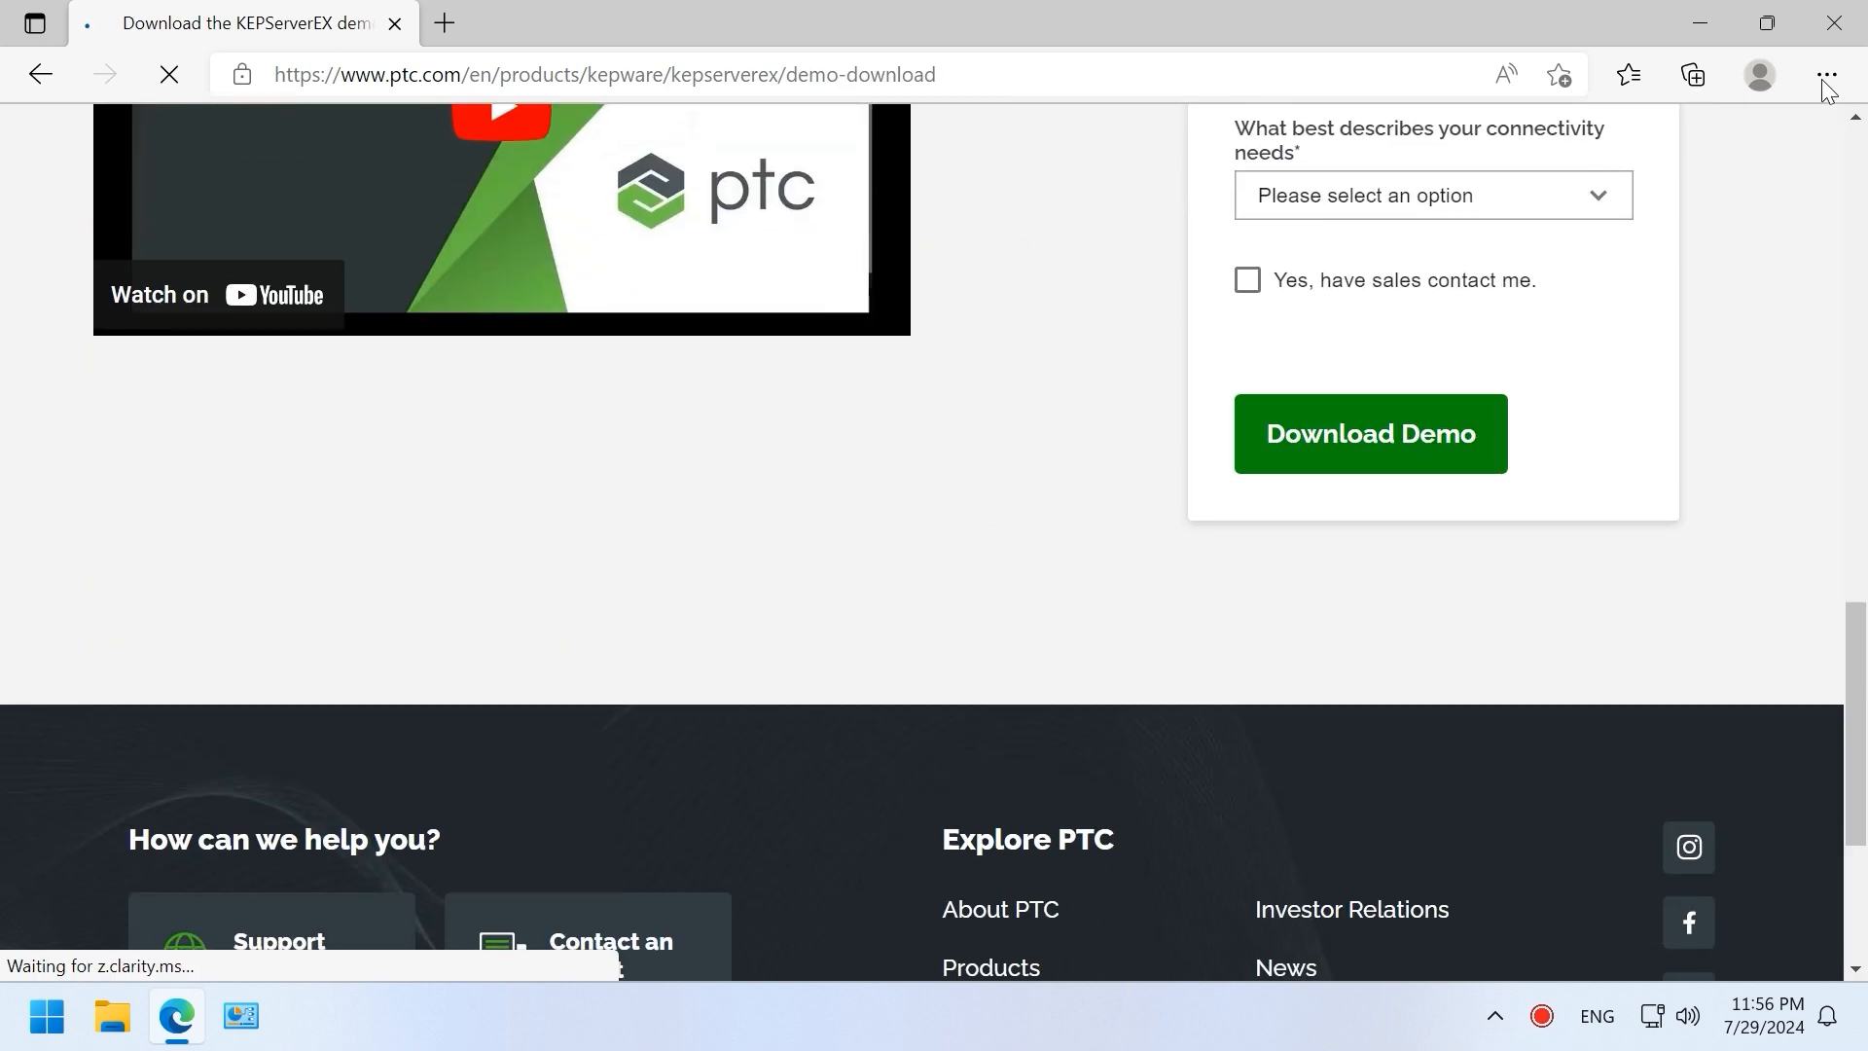
click(1826, 79)
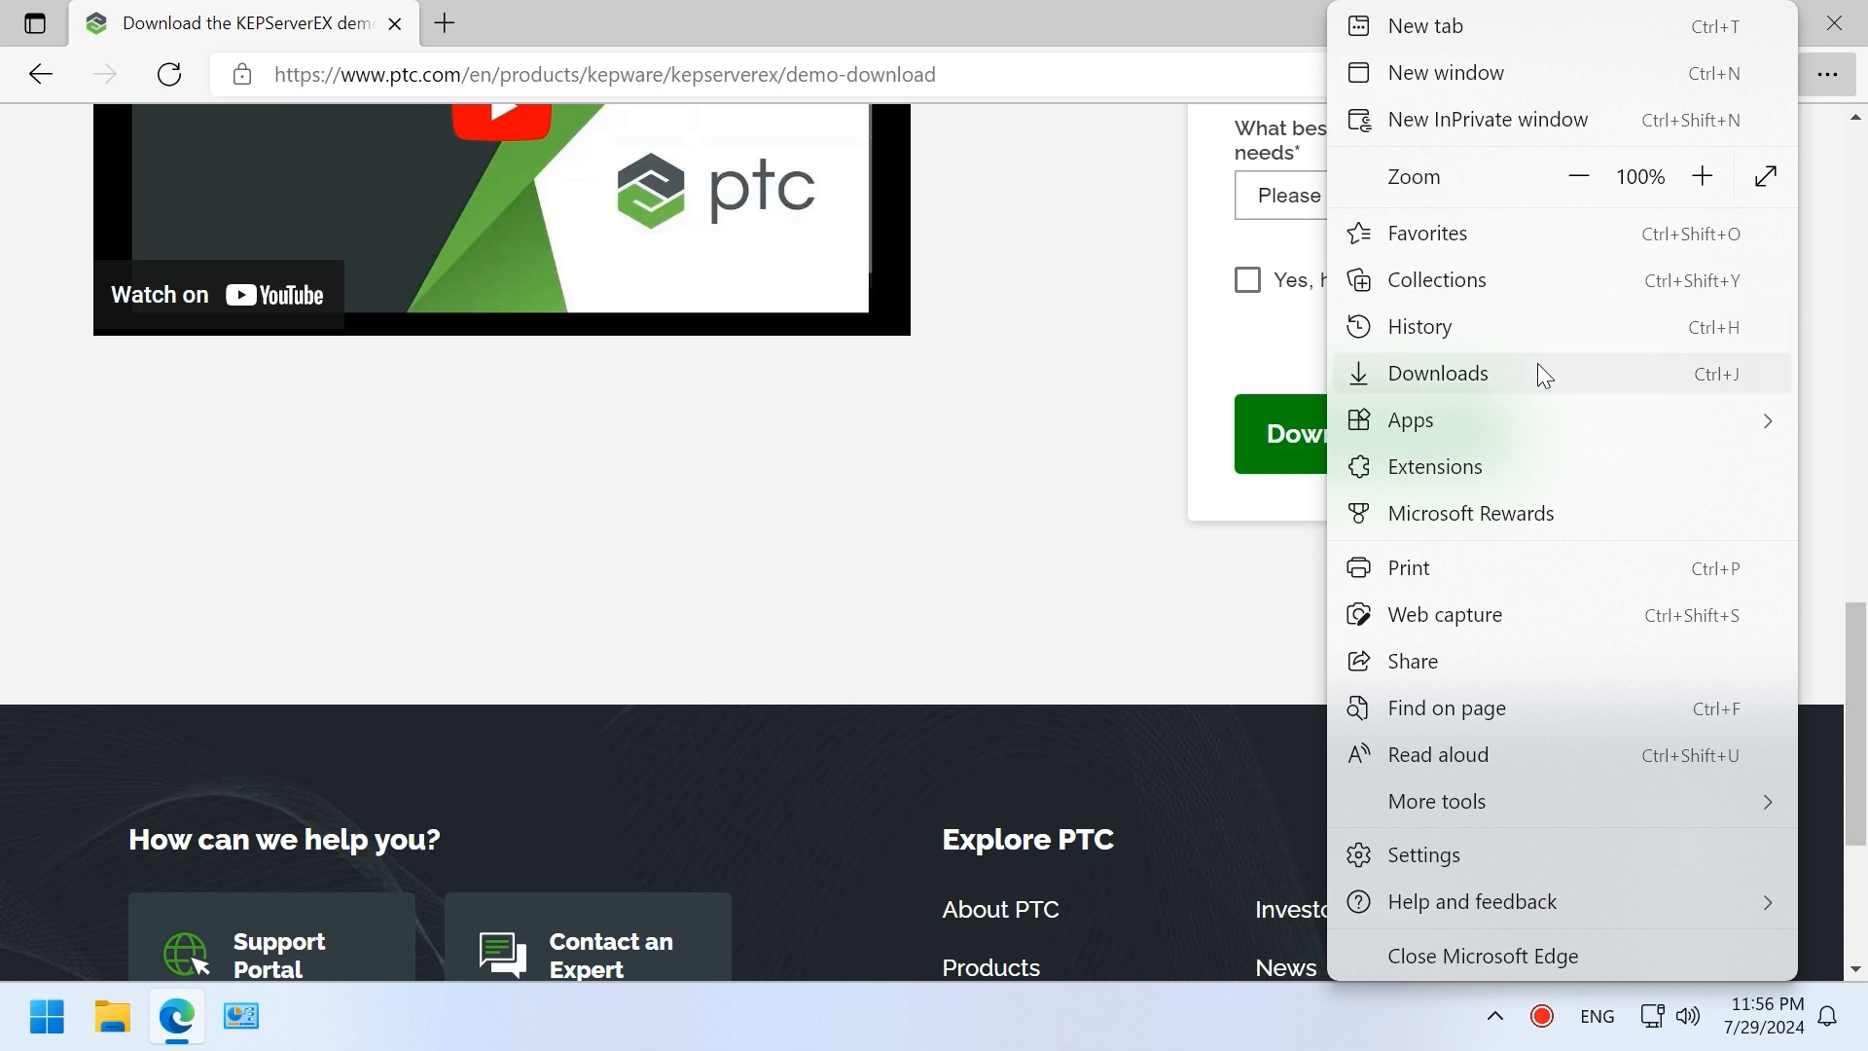
click(1544, 376)
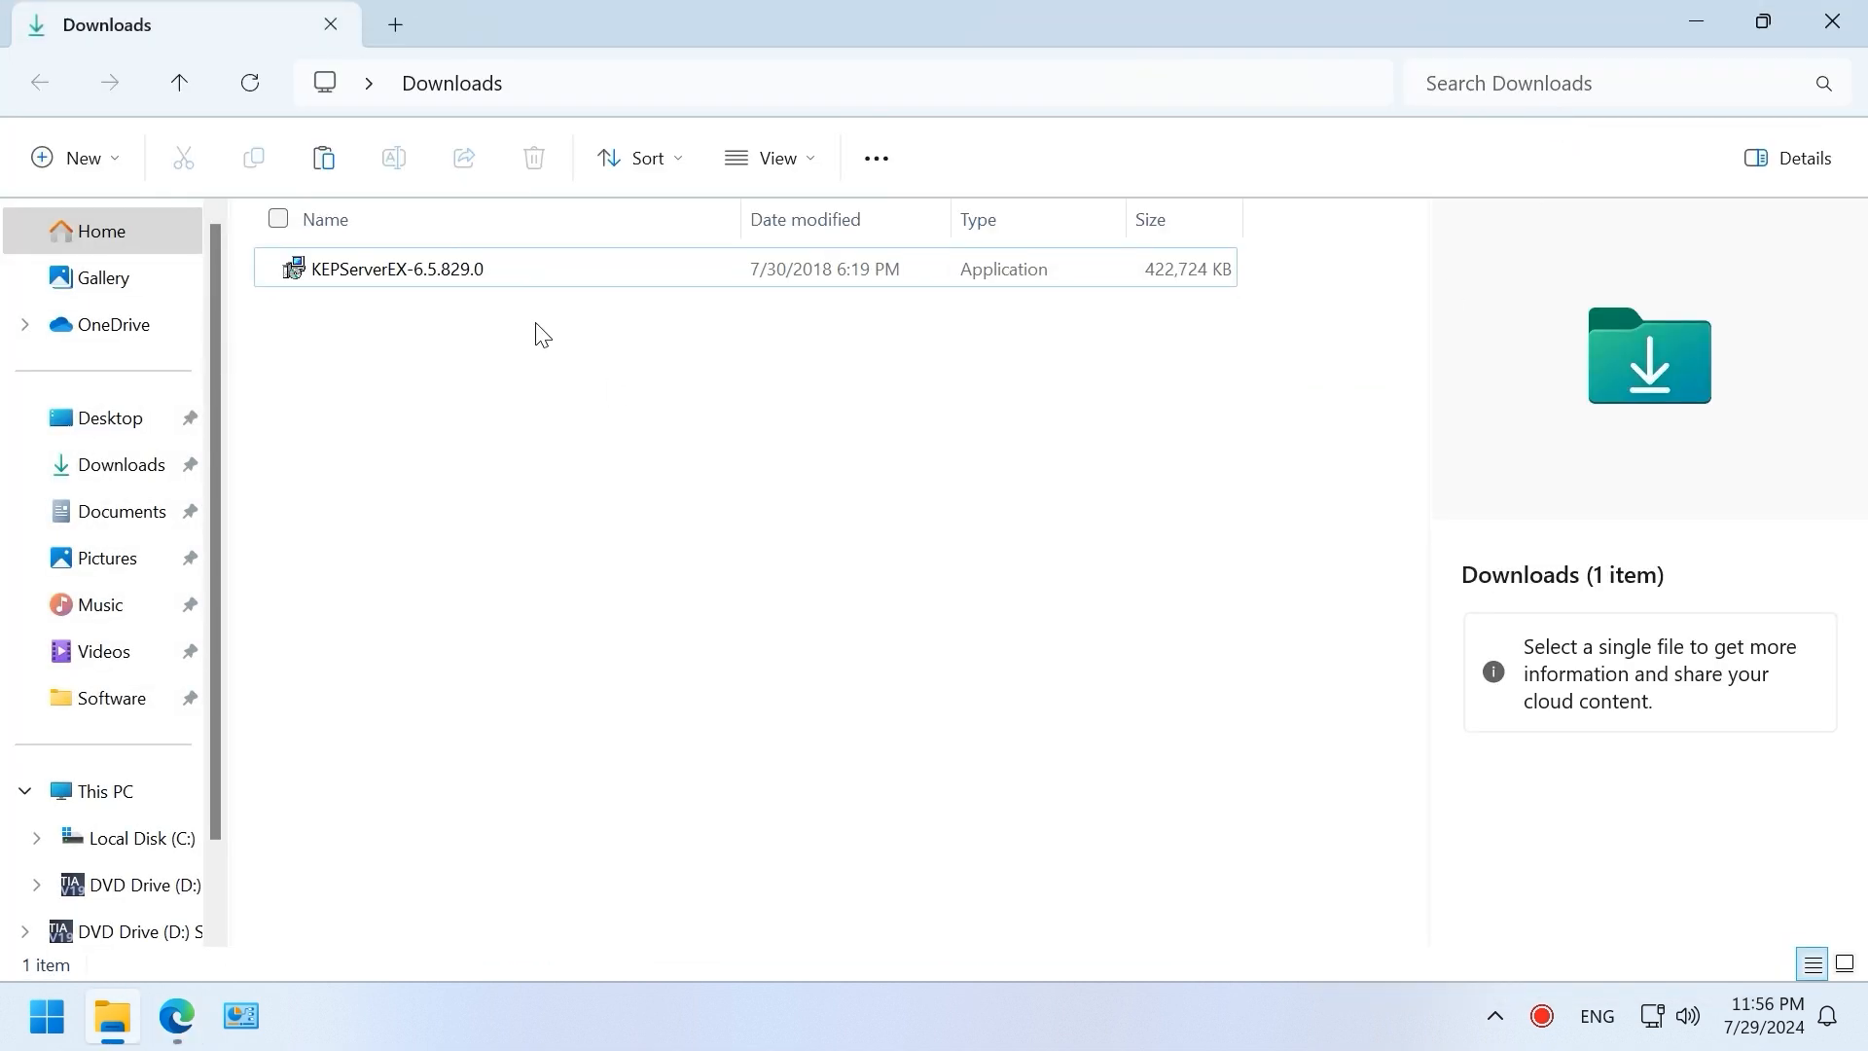
Step: Start the KEPServerEX-6.5.829.0 installer, accept the license, and keep default folders, shortcut and suite
double_click(493, 270)
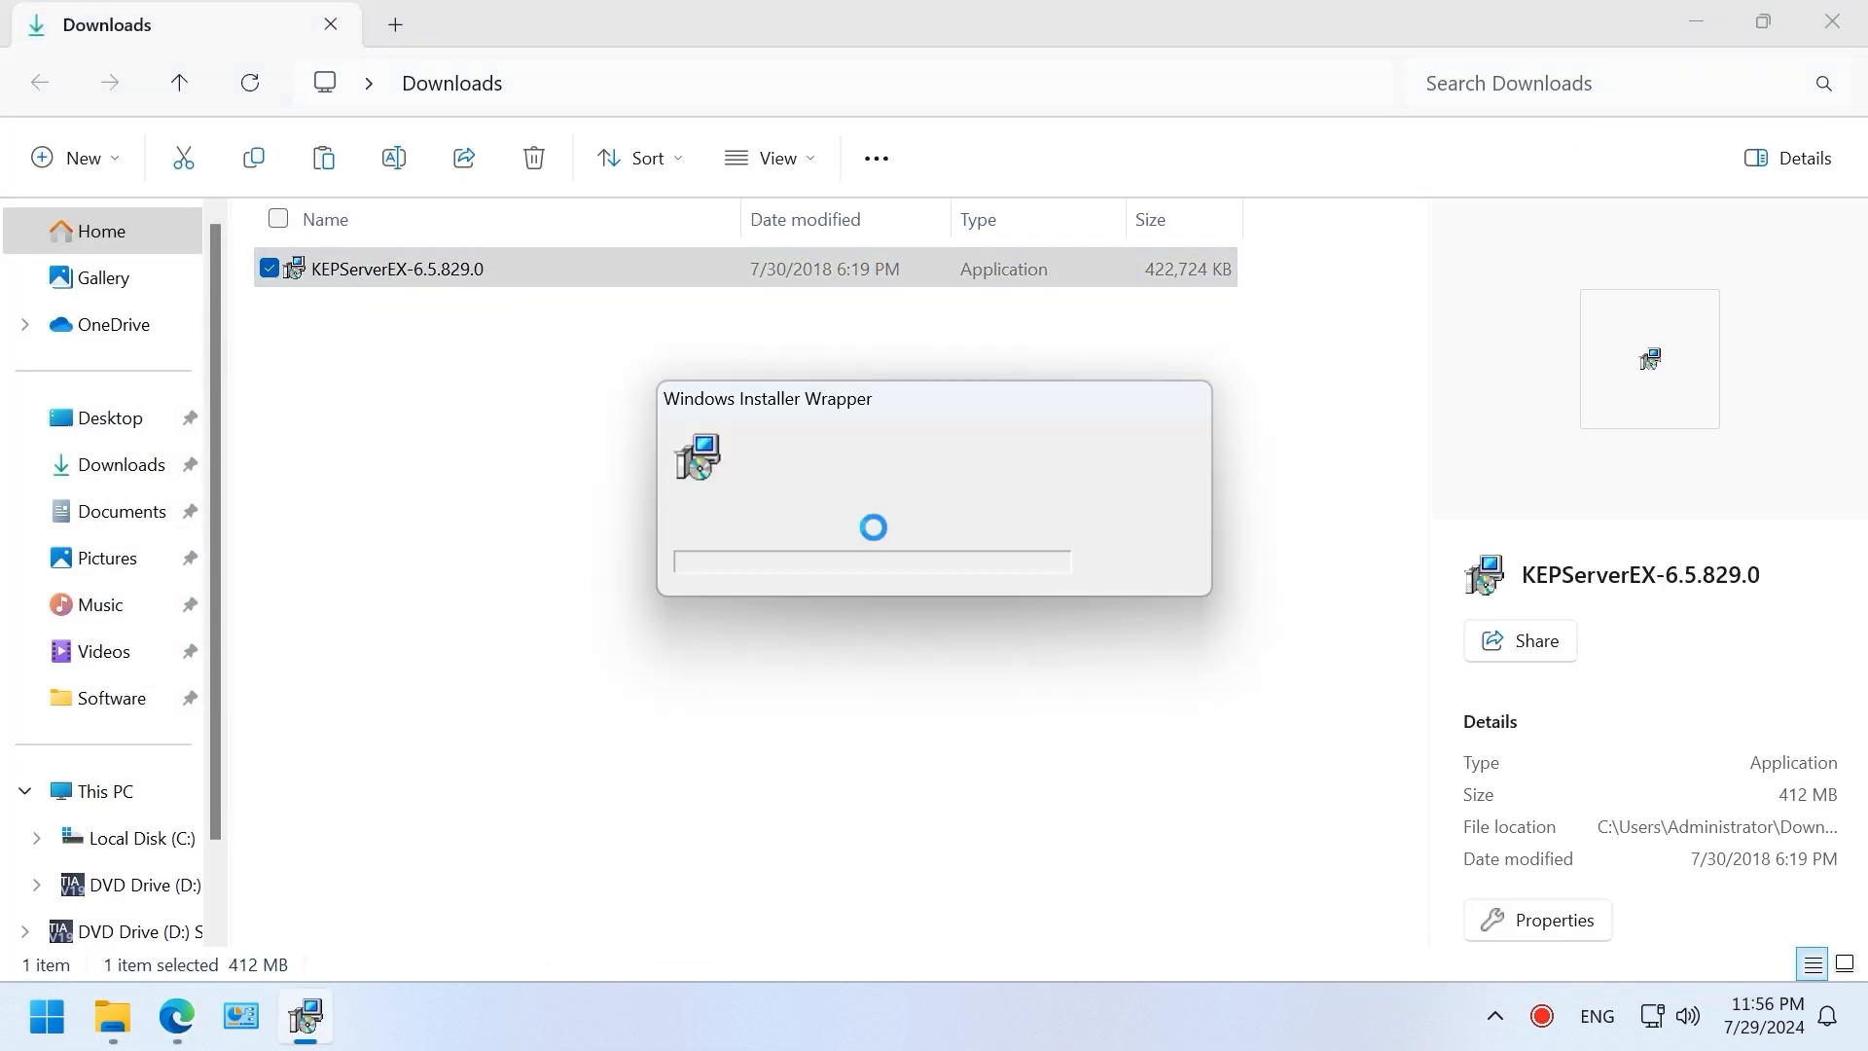
click(887, 570)
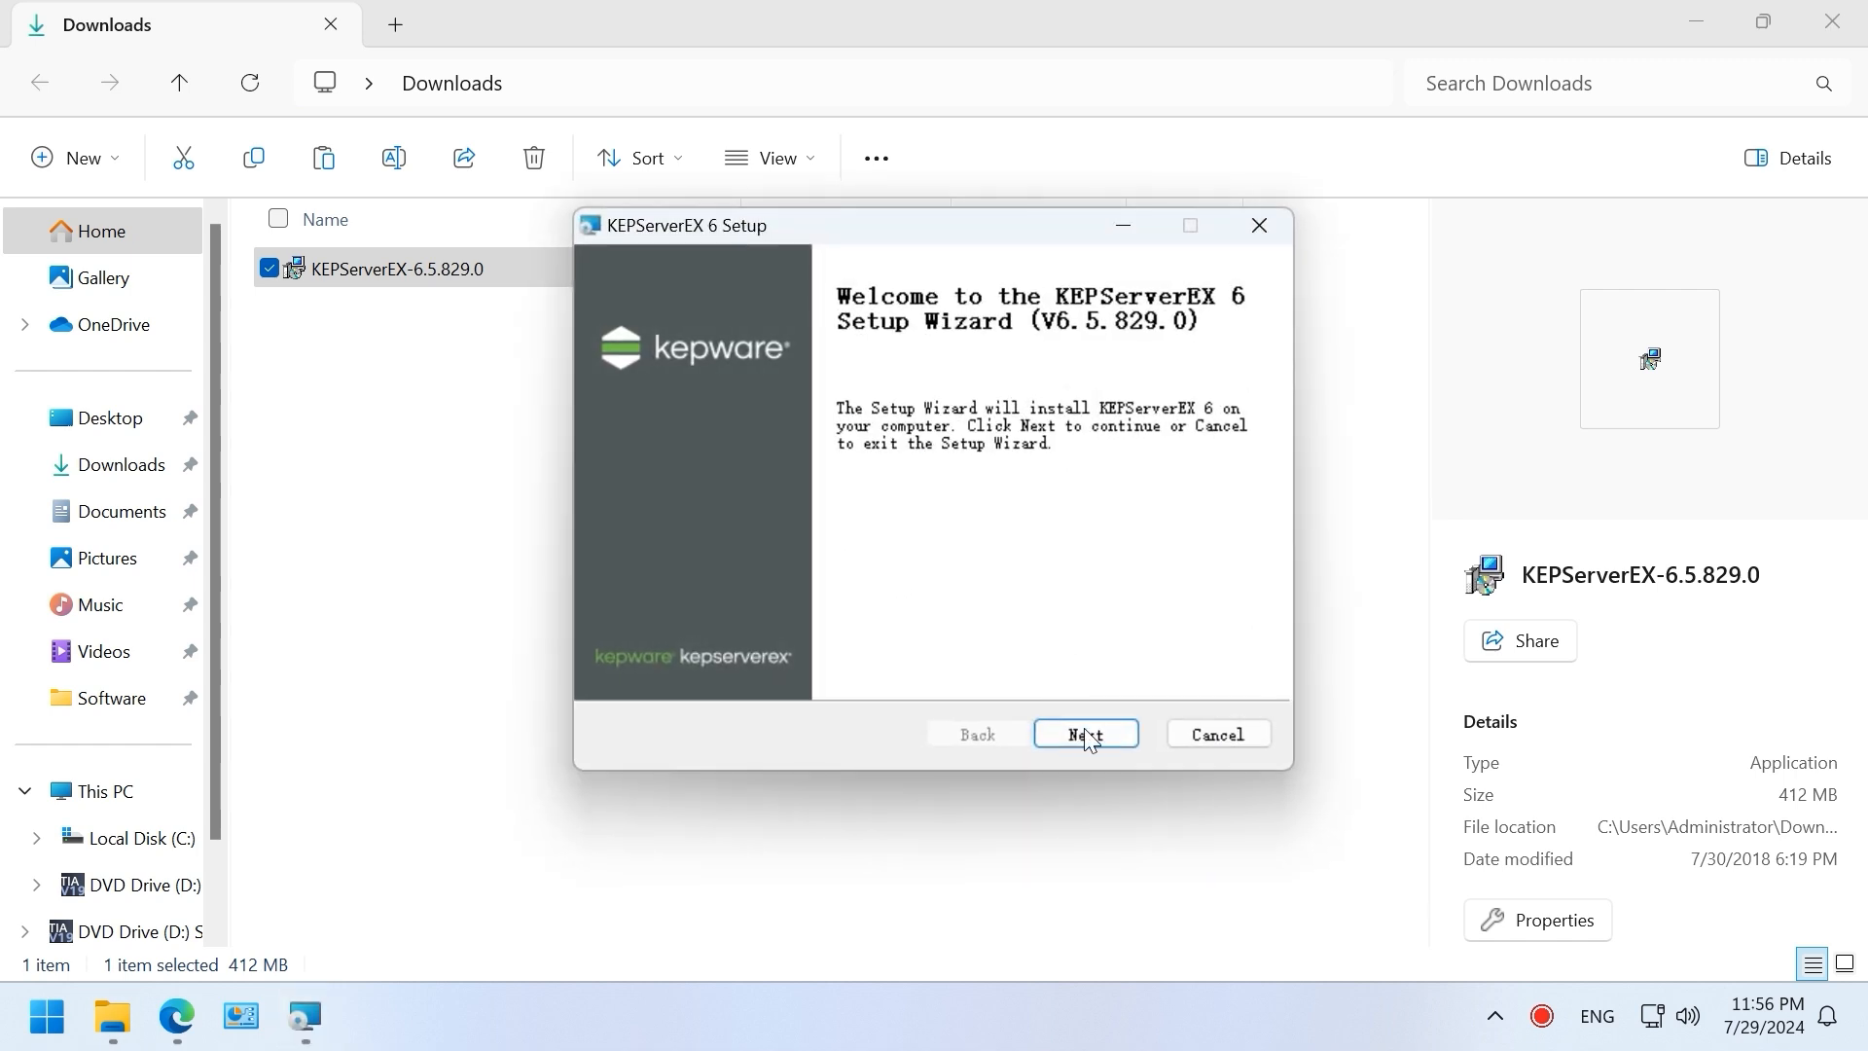
click(1086, 735)
click(775, 662)
click(1072, 735)
click(1072, 735)
click(1072, 735)
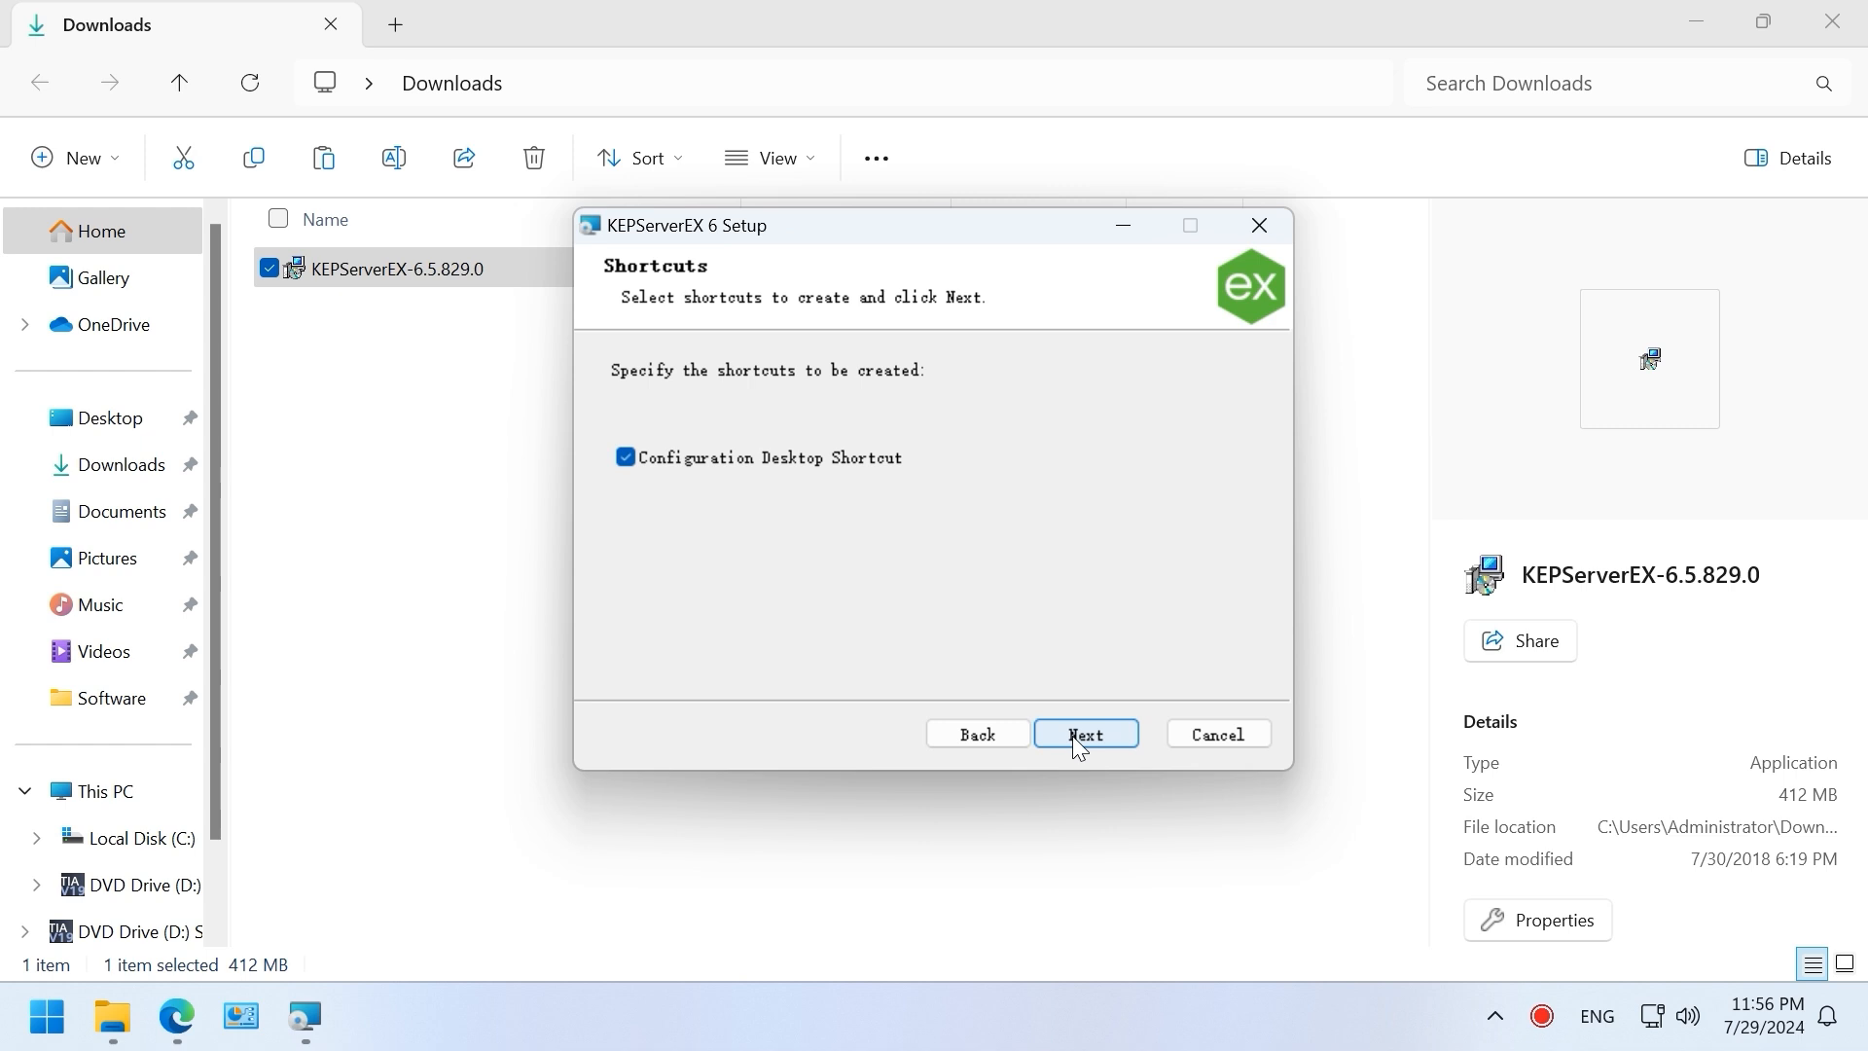
click(1072, 735)
click(1072, 735)
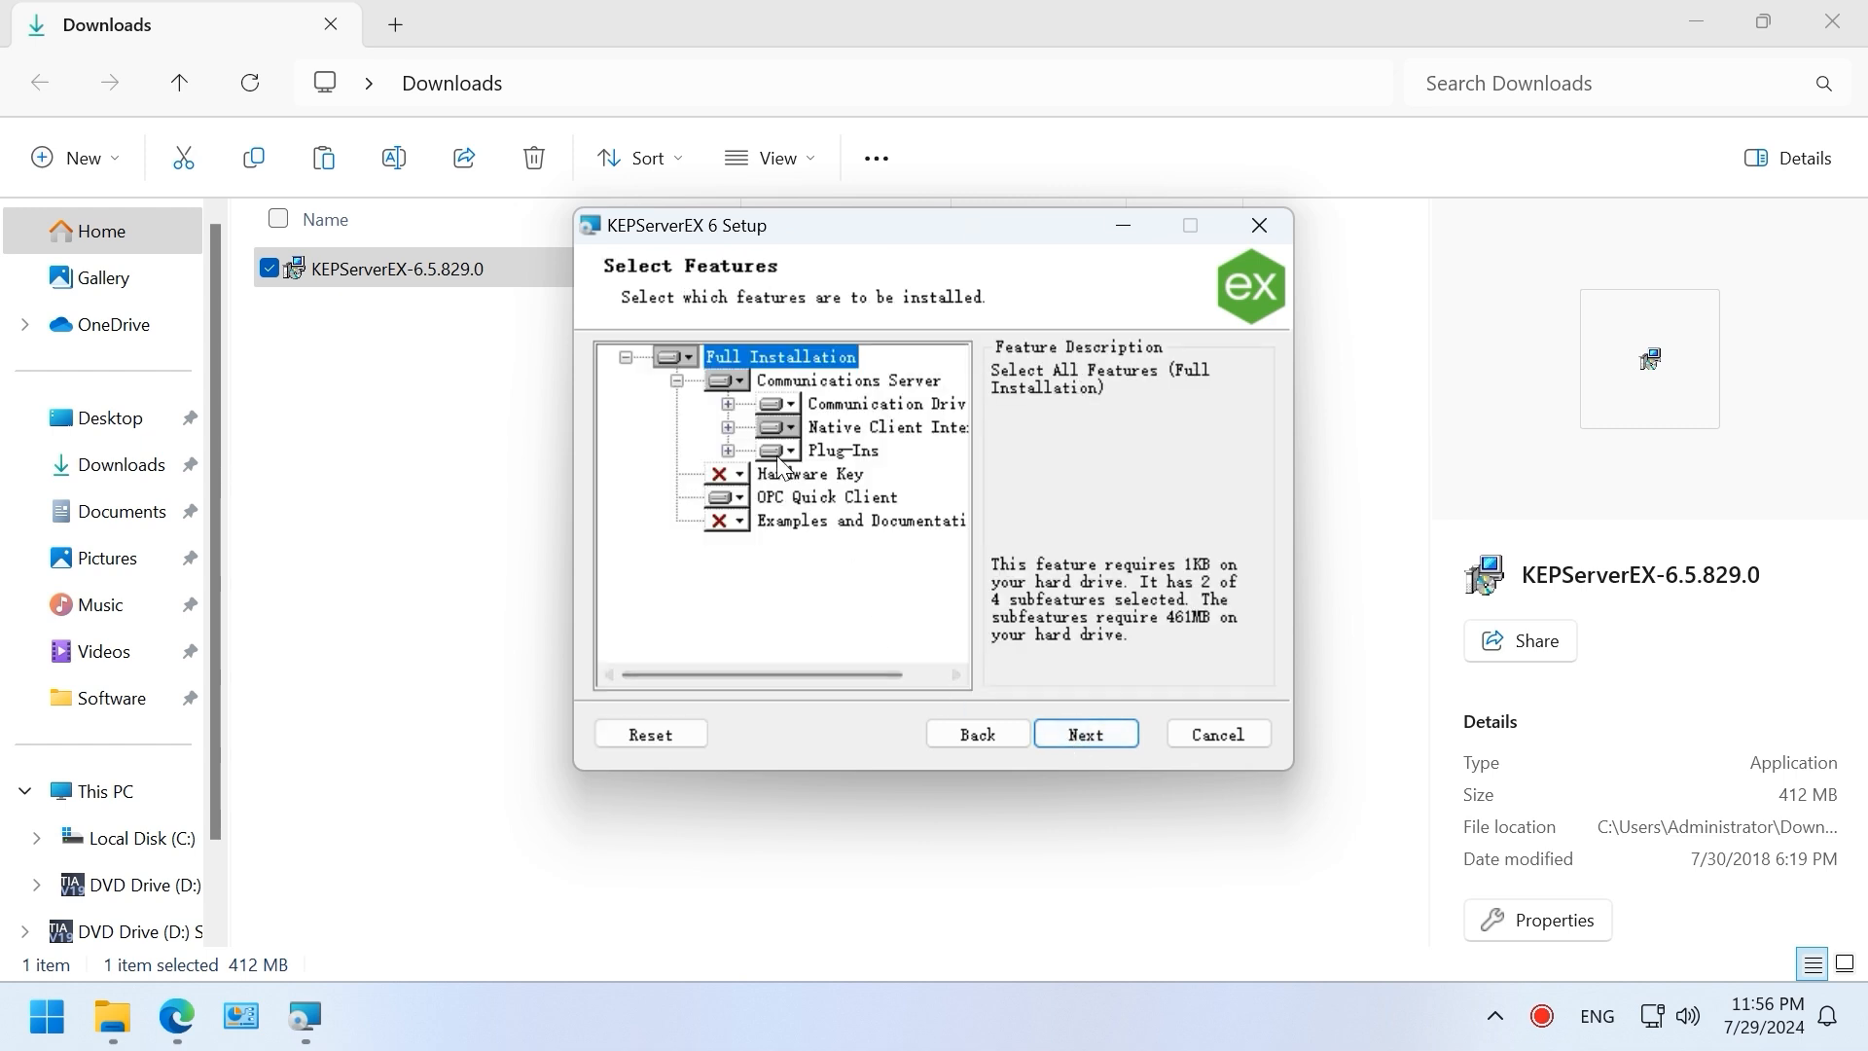
Step: Exclude all Communication Drivers from the installation
click(728, 404)
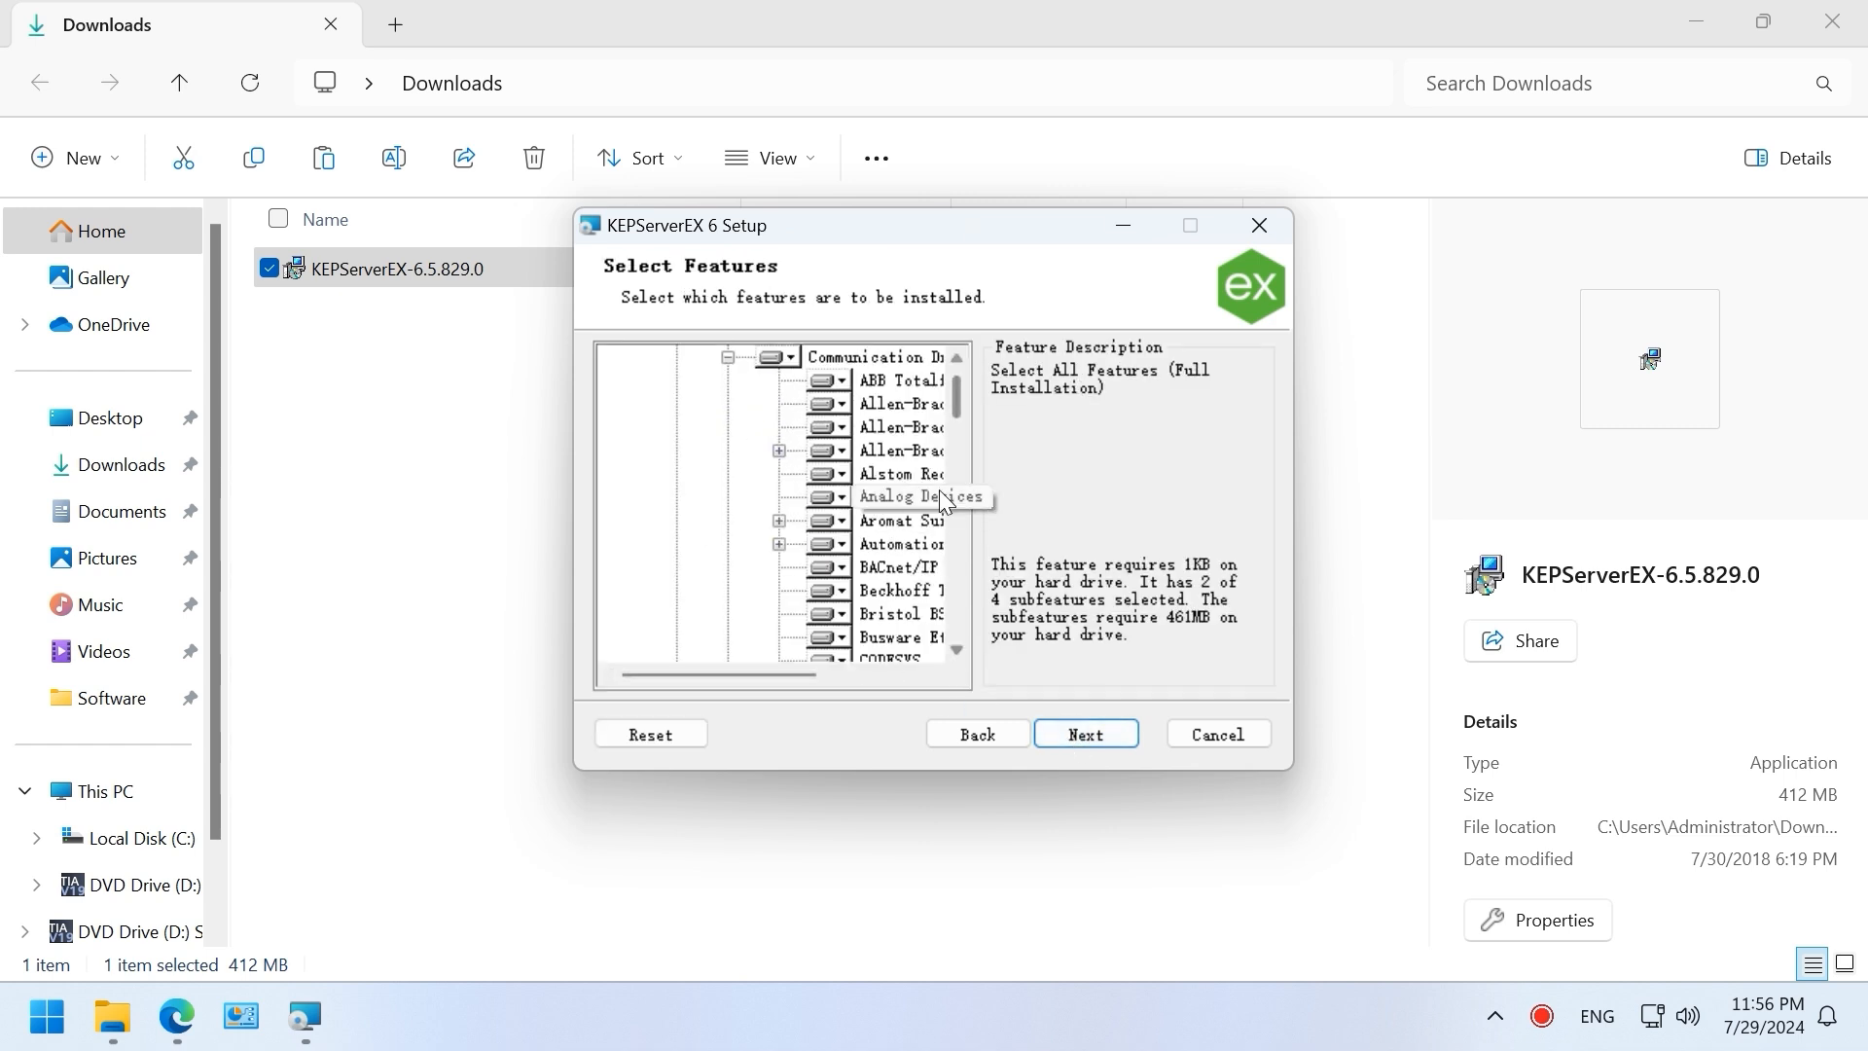
click(773, 358)
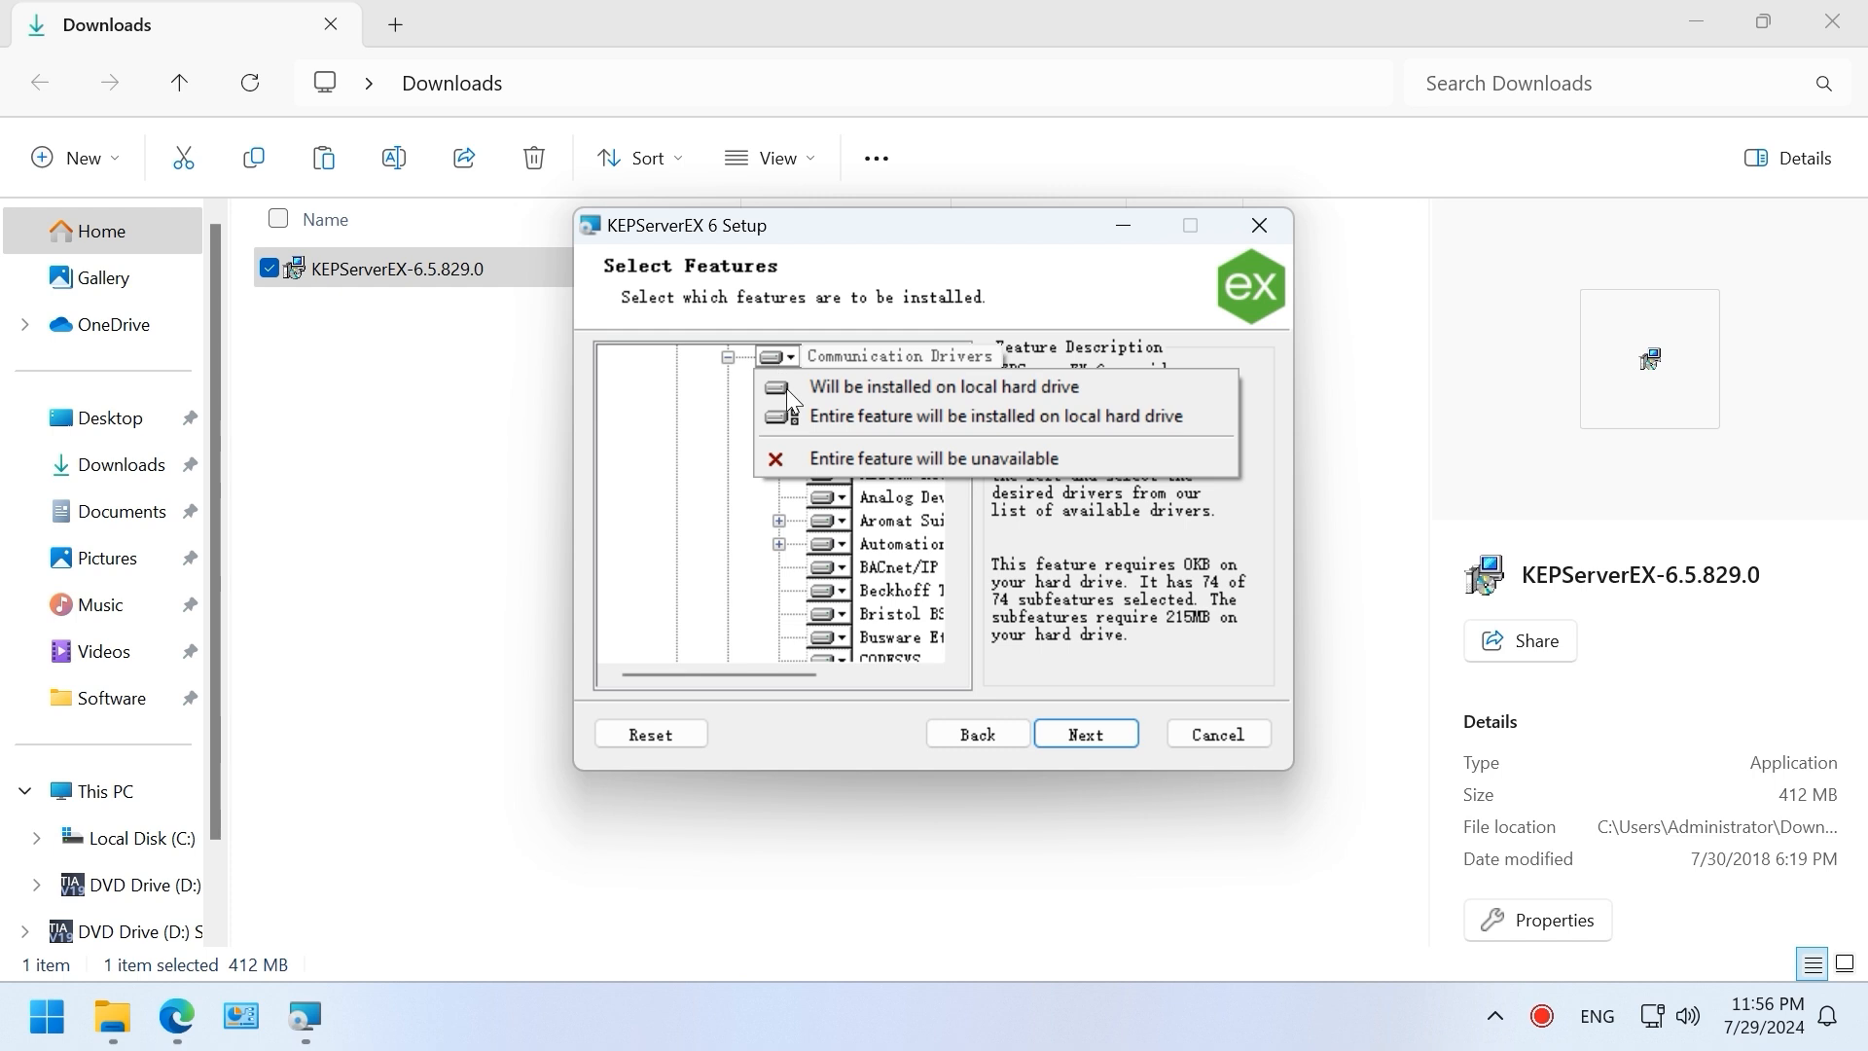
click(810, 455)
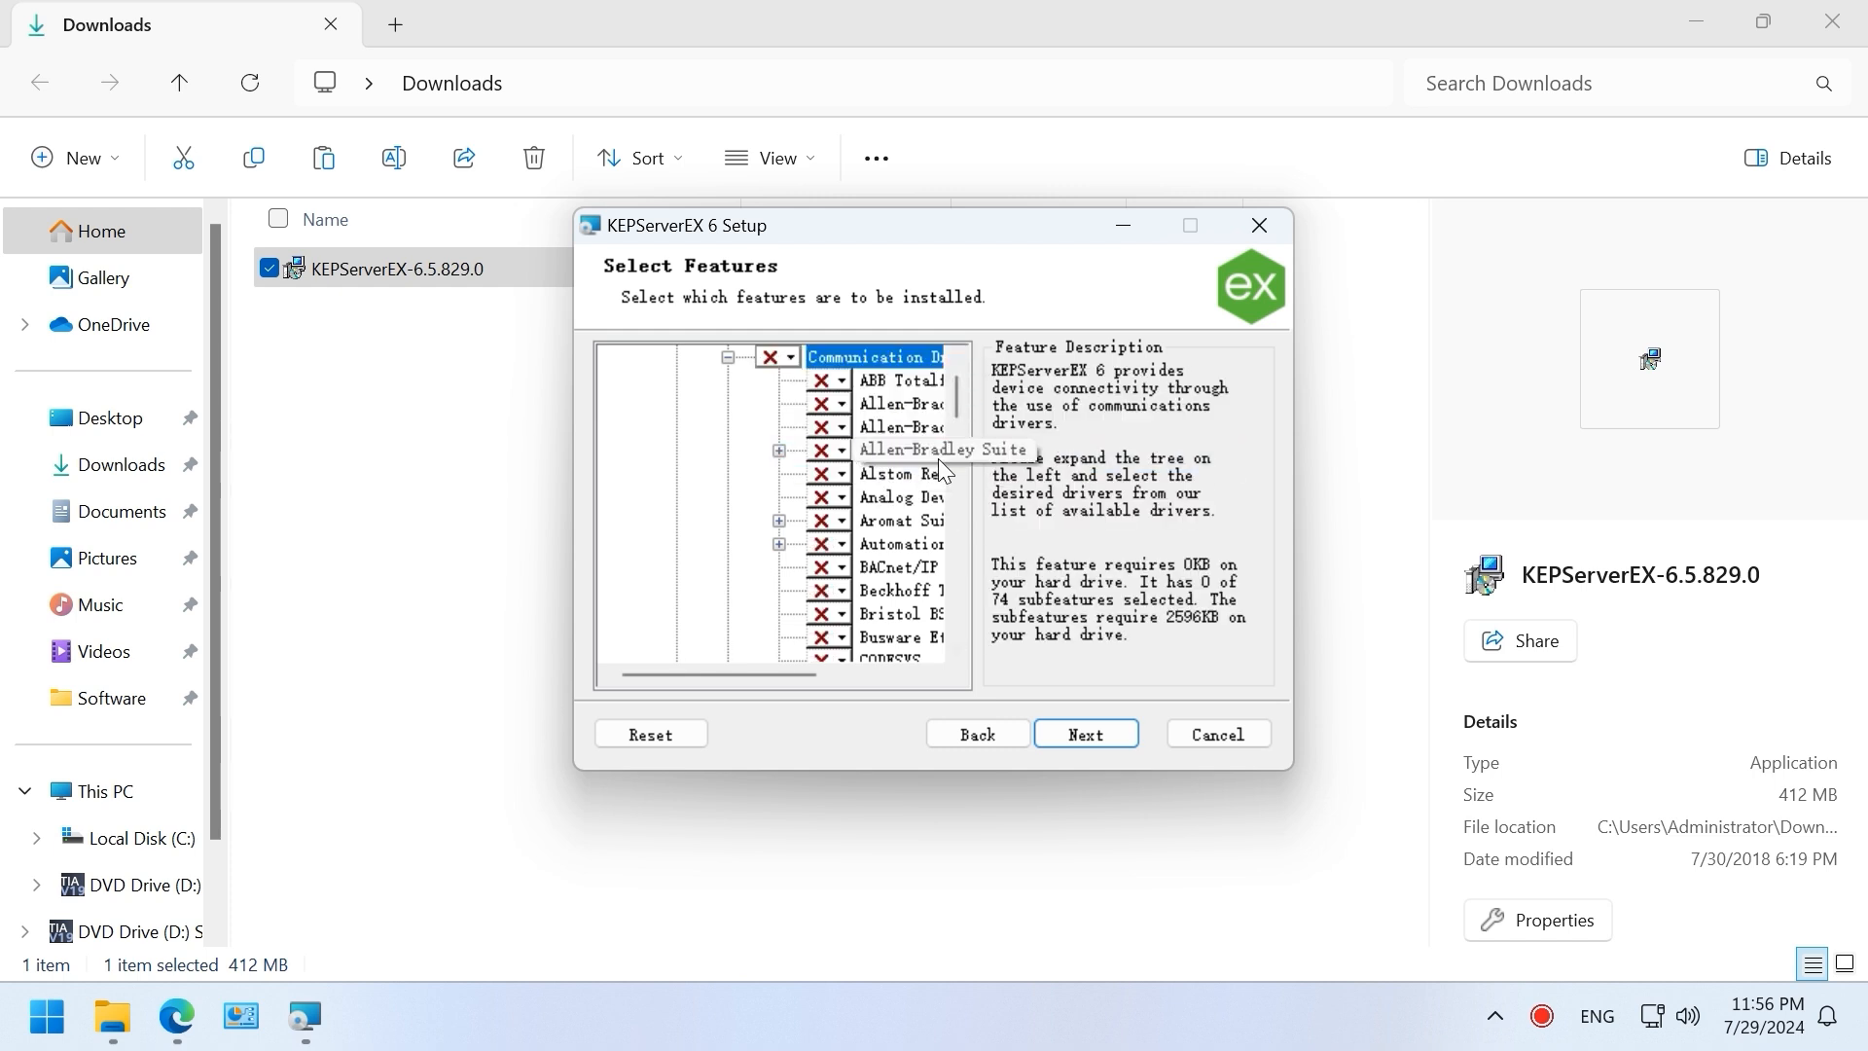
scroll(938, 458, down, 9)
scroll(956, 550, down, 5)
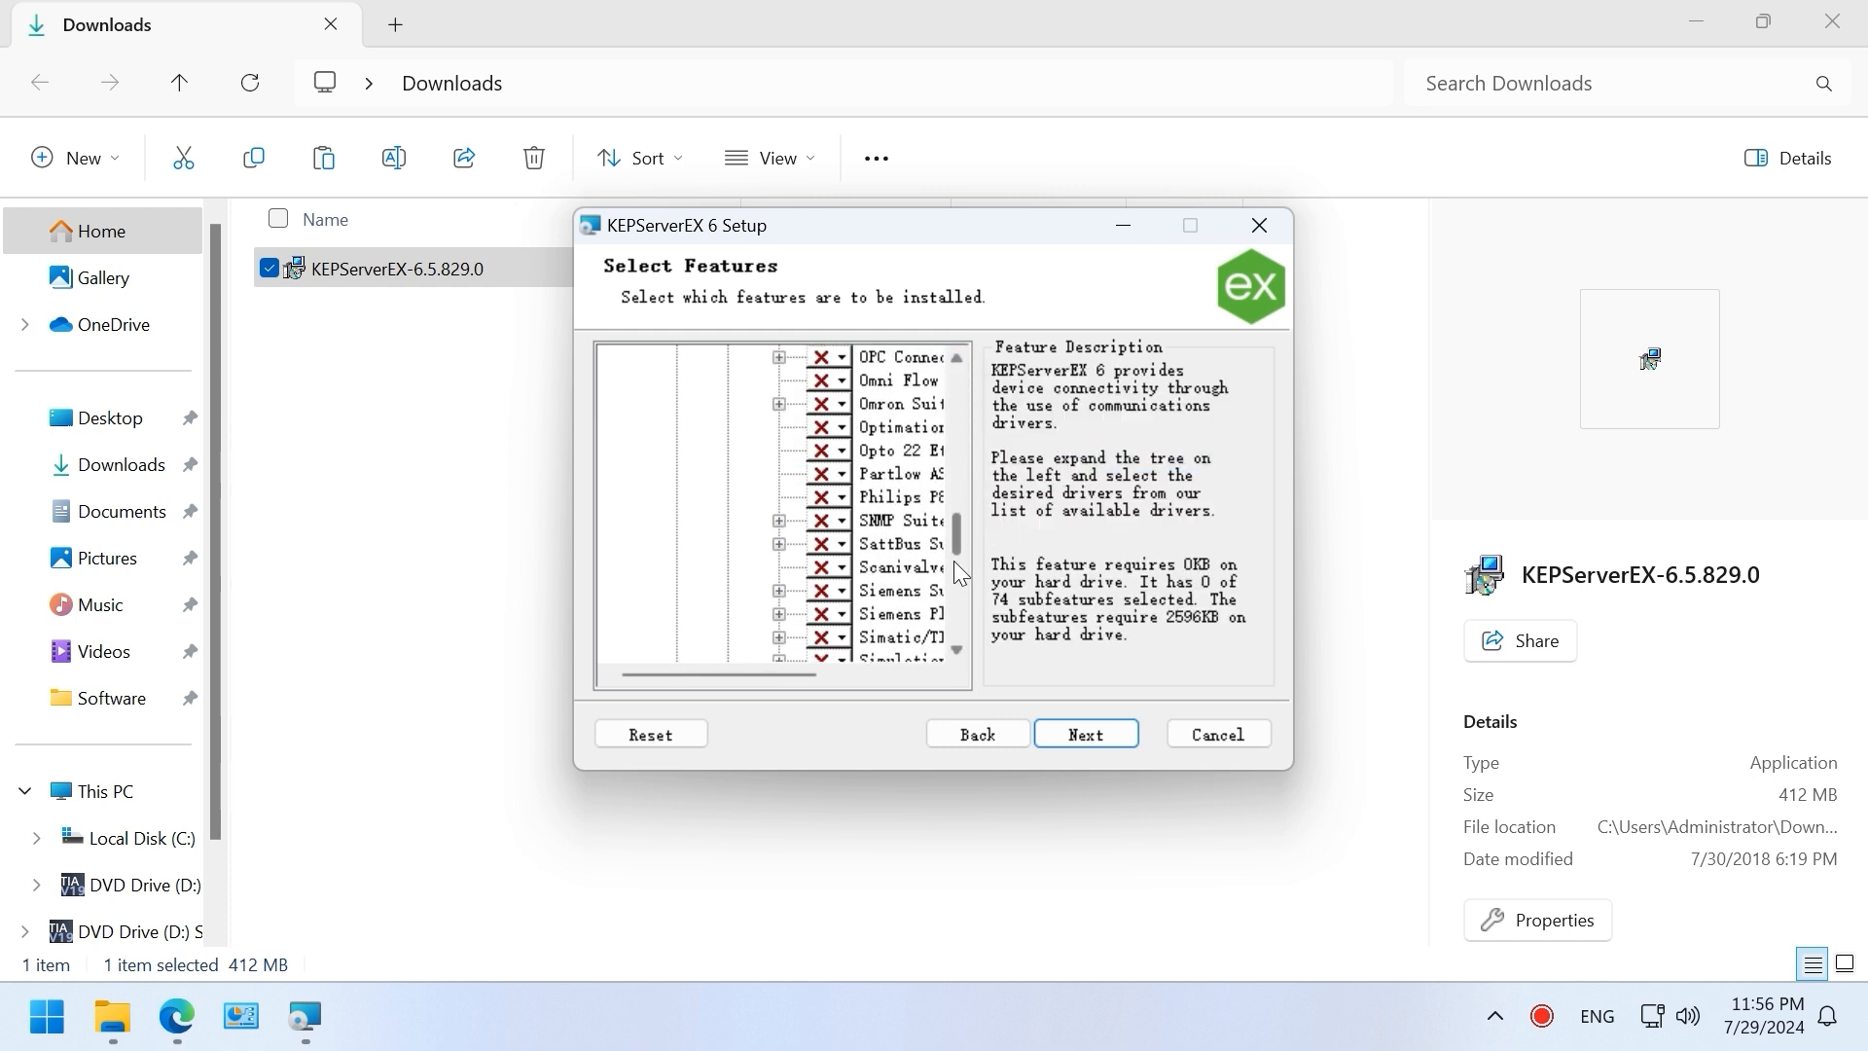
drag(756, 677, 826, 694)
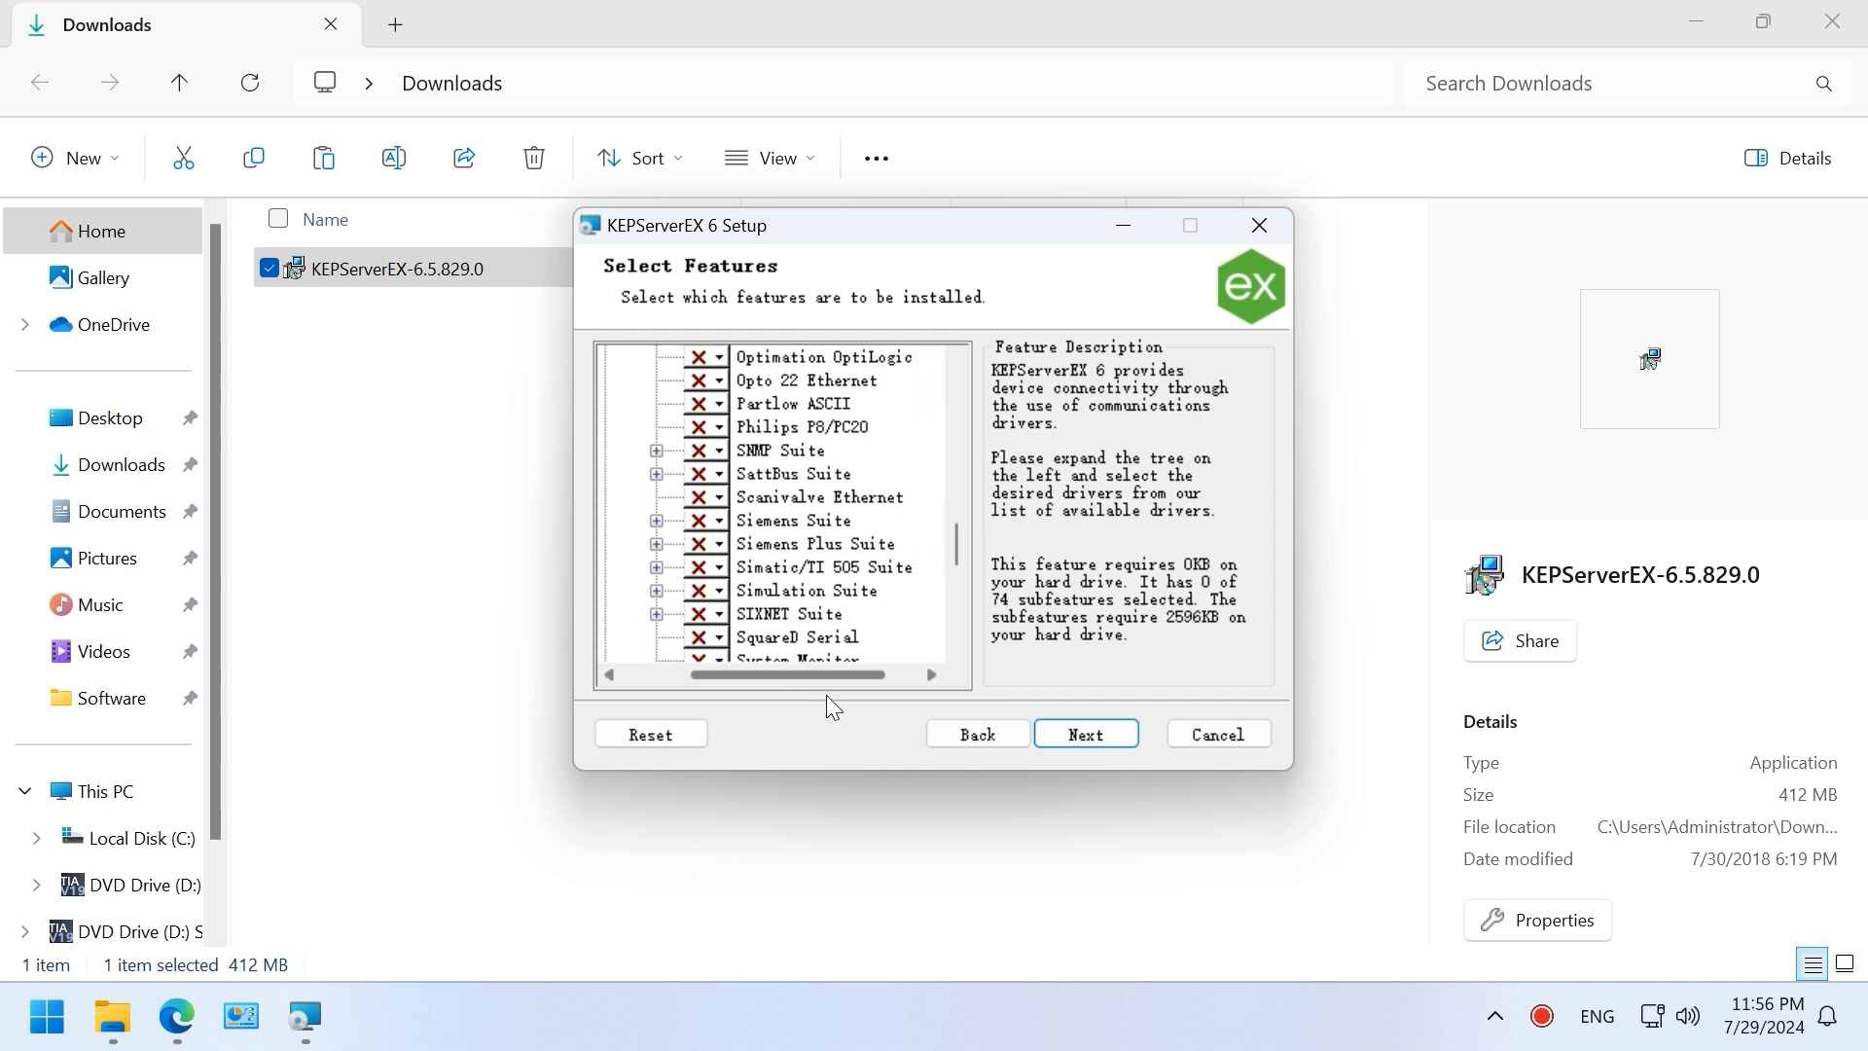
scroll(891, 619, down, 1)
Step: Mark the Siemens TCP/IP Ethernet driver under Siemens Suite for installation
click(786, 464)
click(778, 450)
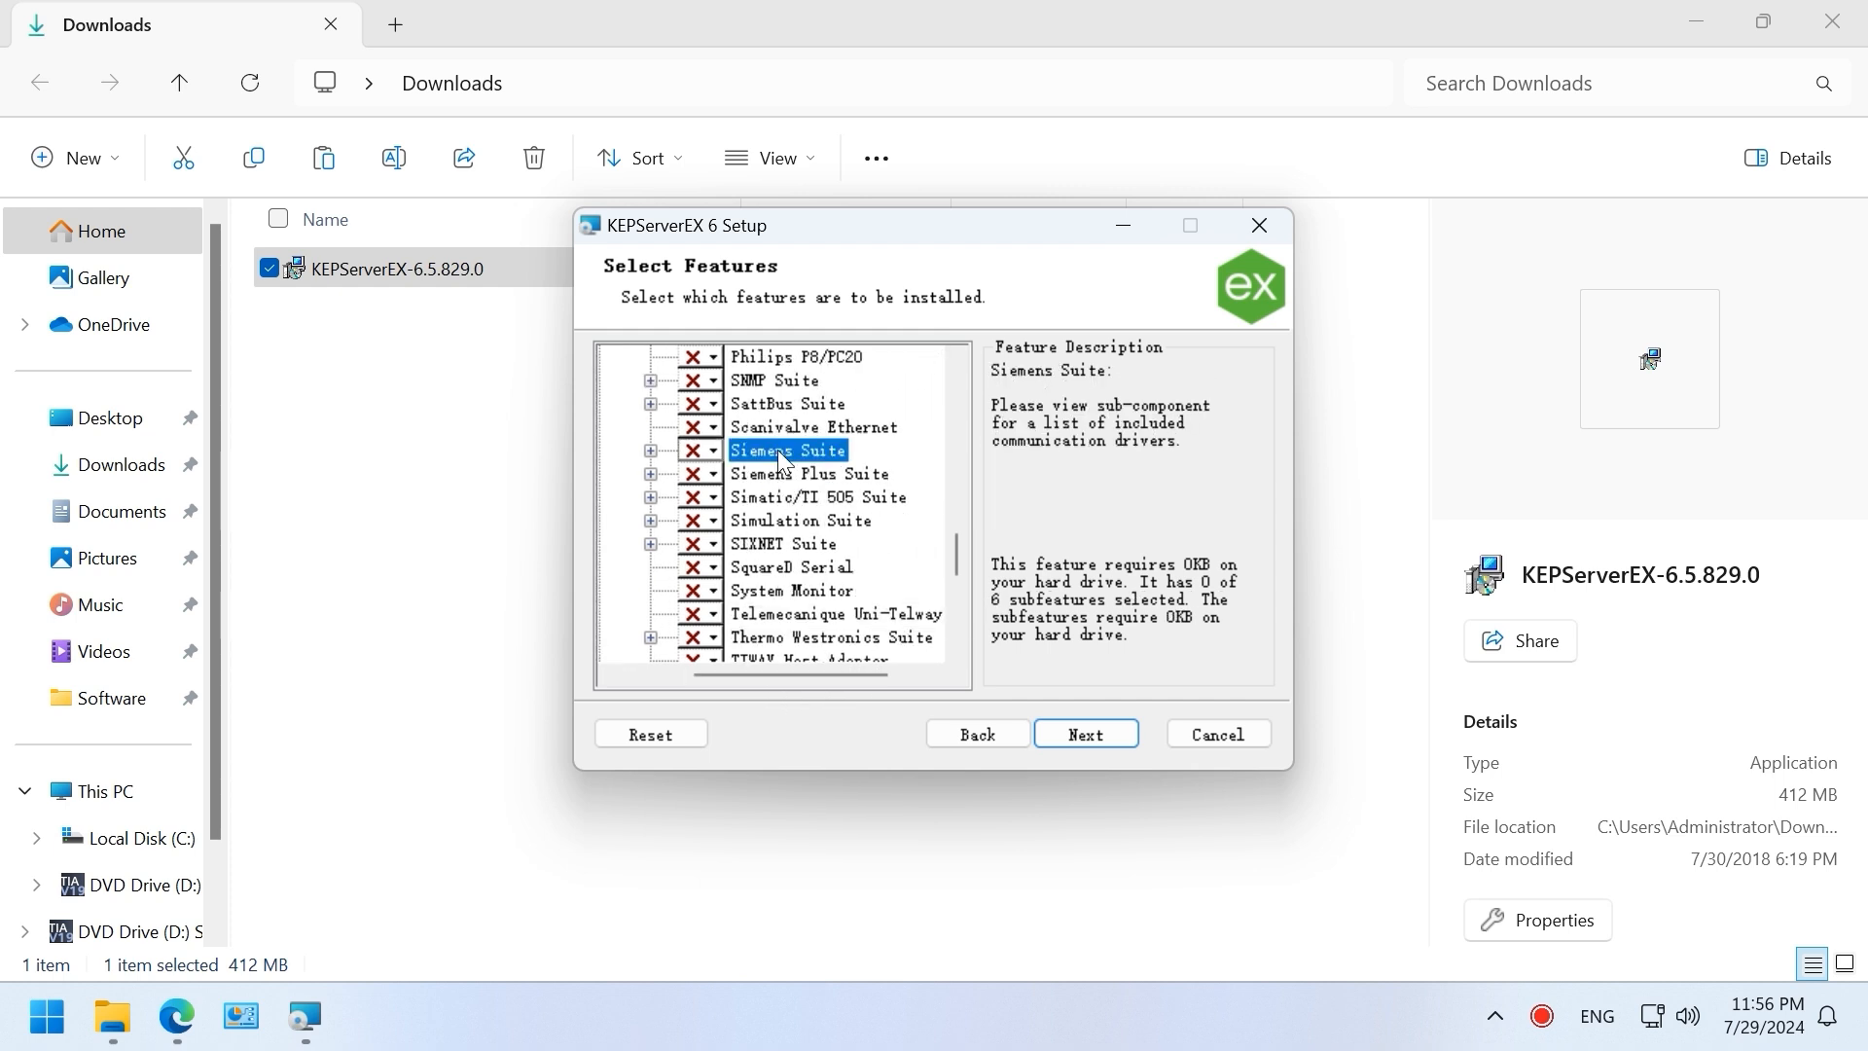
click(646, 450)
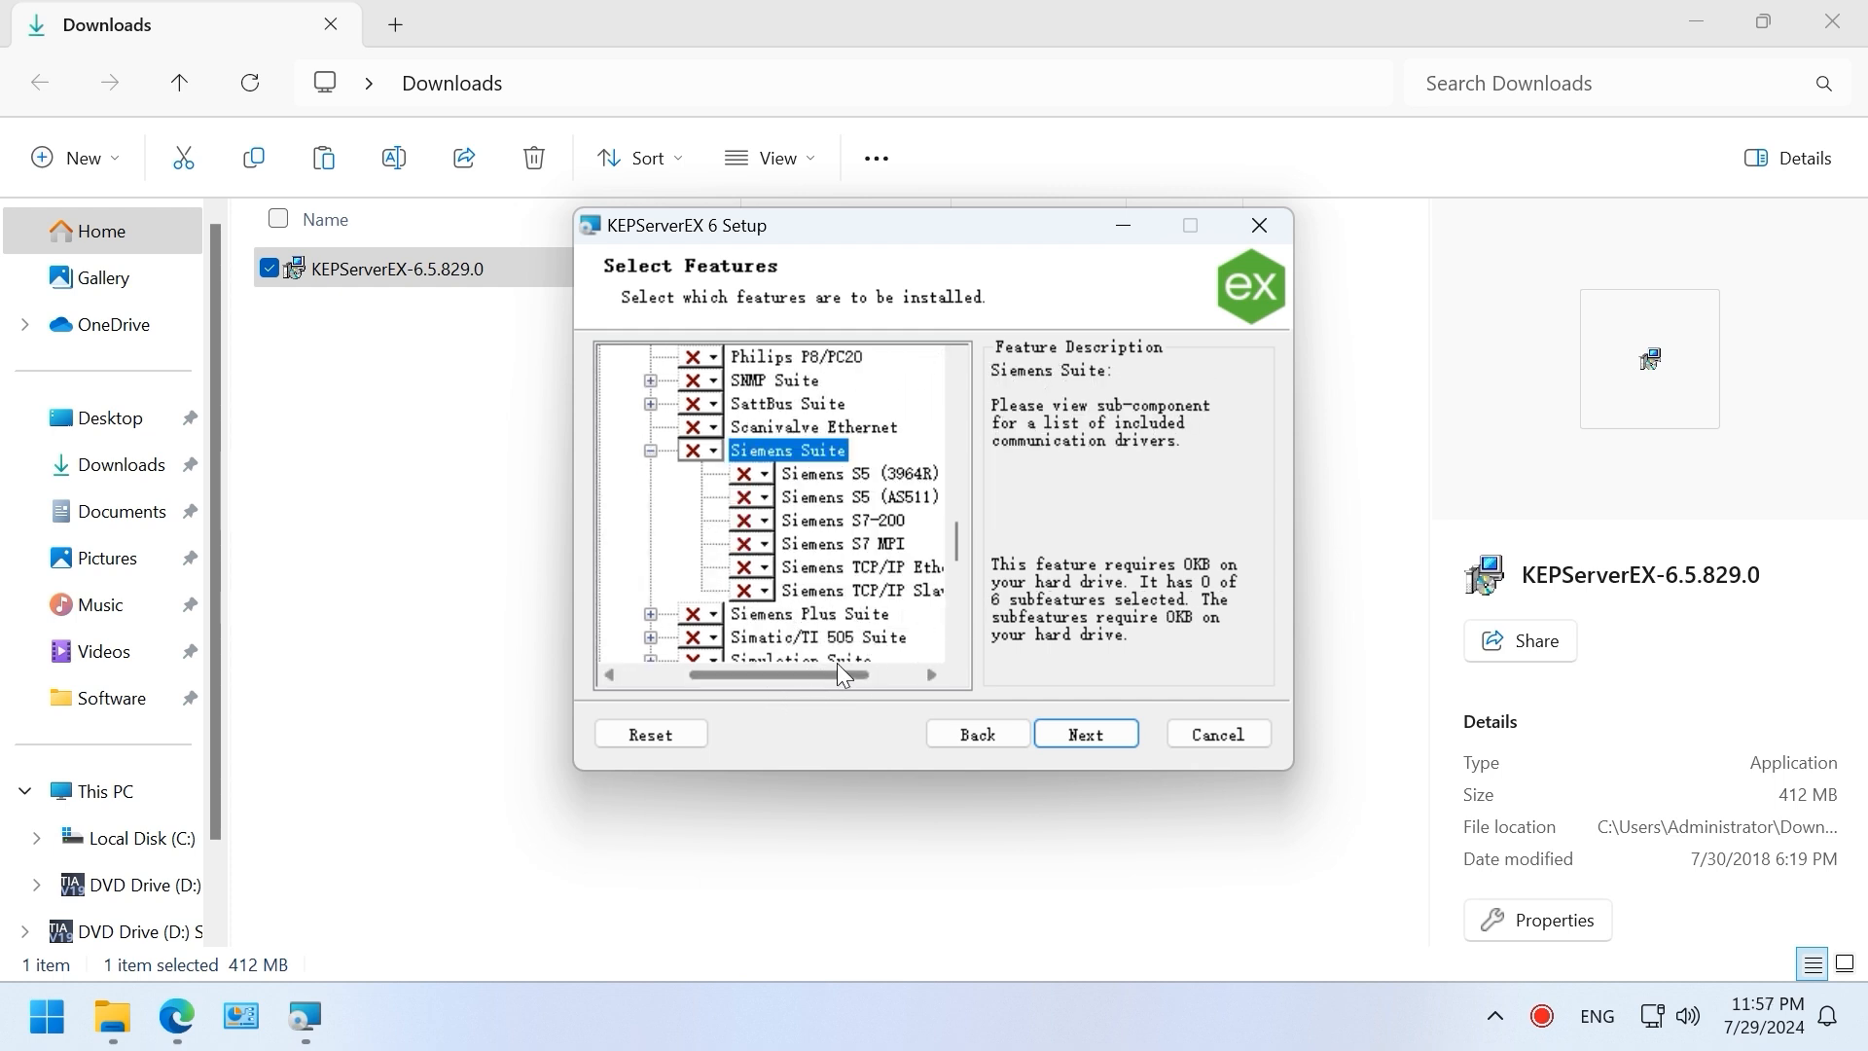
drag(827, 672, 868, 681)
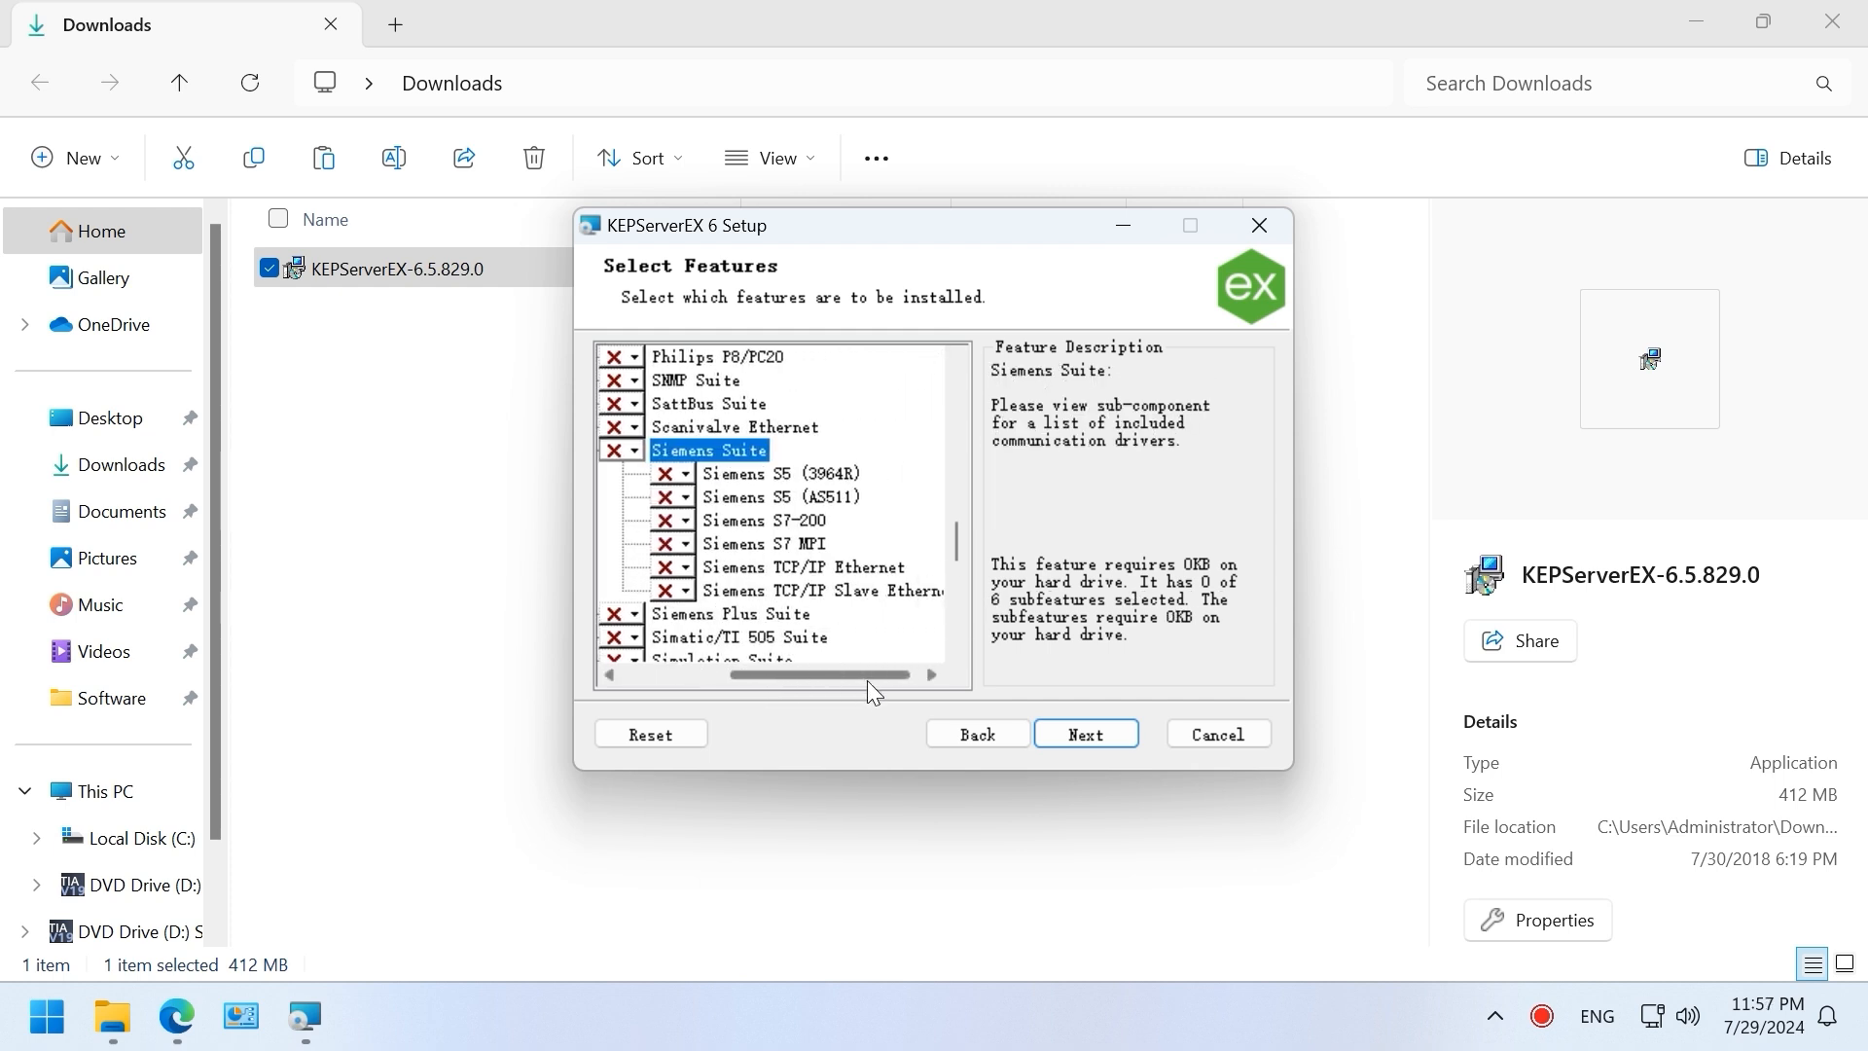
click(665, 565)
click(680, 596)
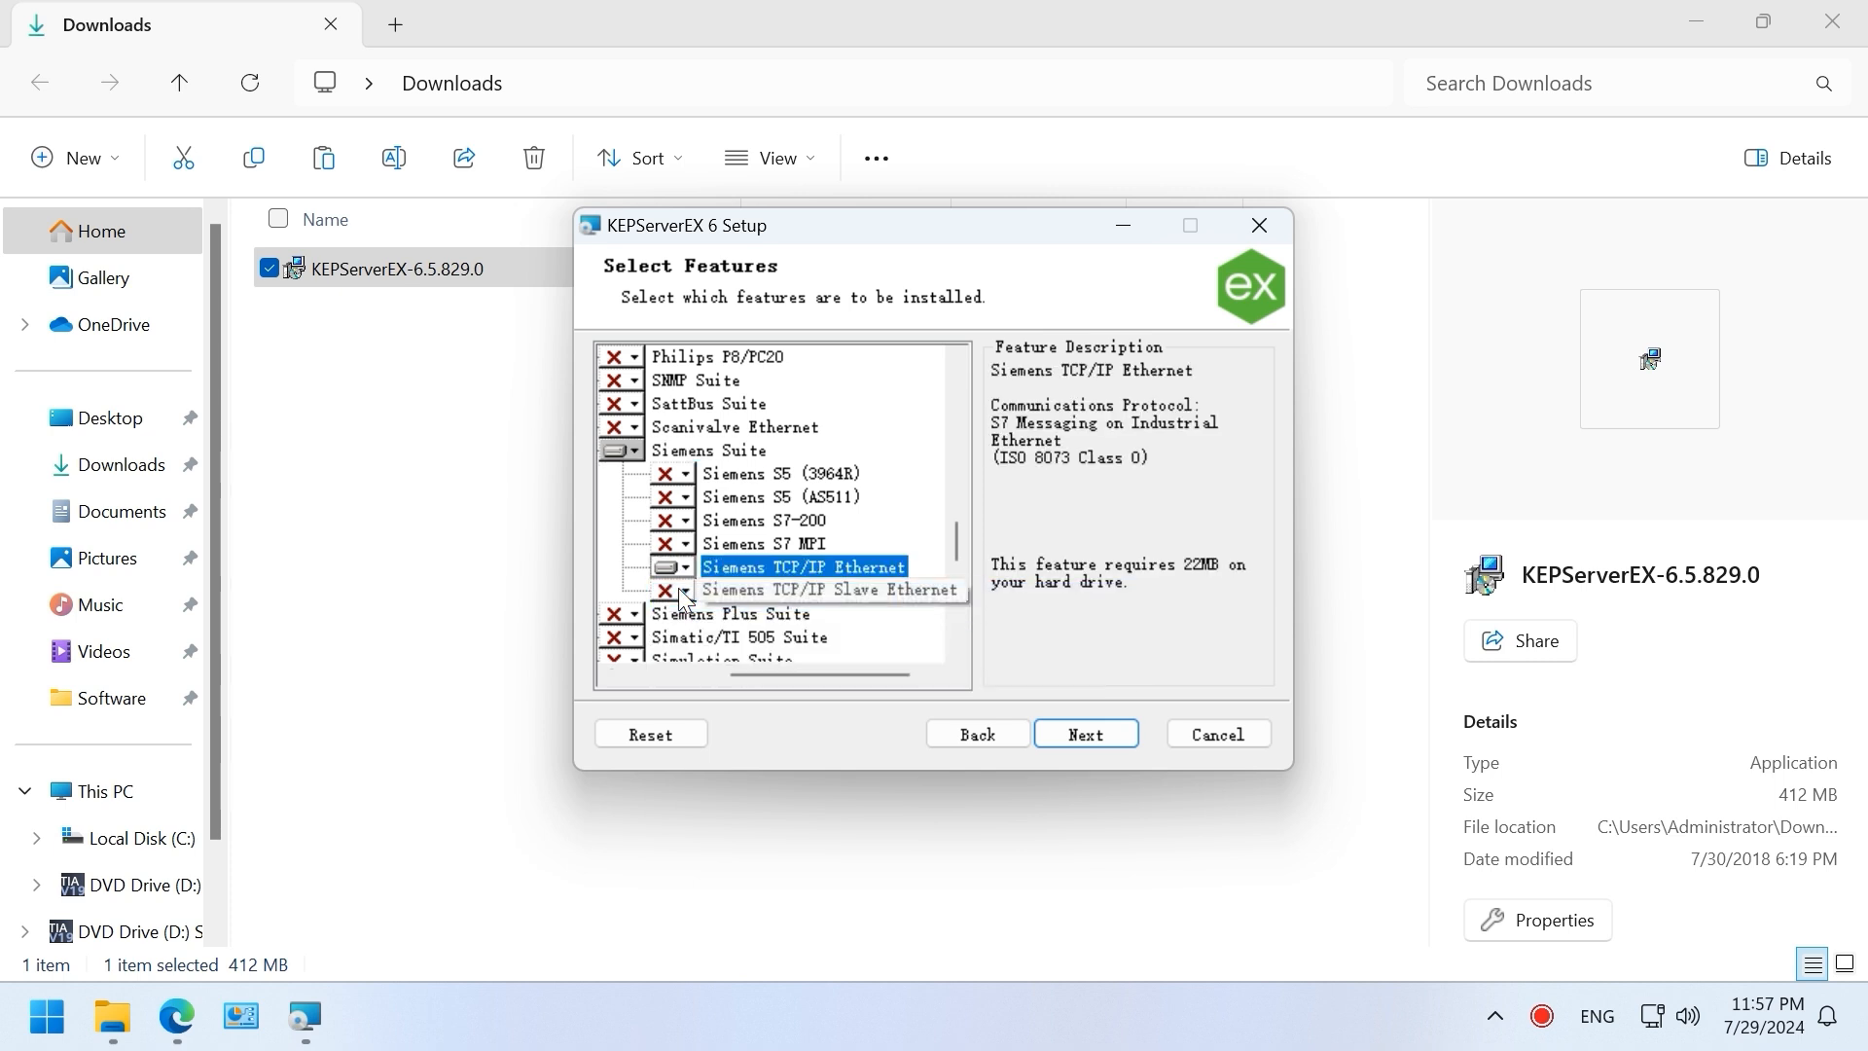
Step: Keep dynamic tag addressing, skip the administrator password, and install KEPServerEX 6
click(1086, 735)
click(1085, 735)
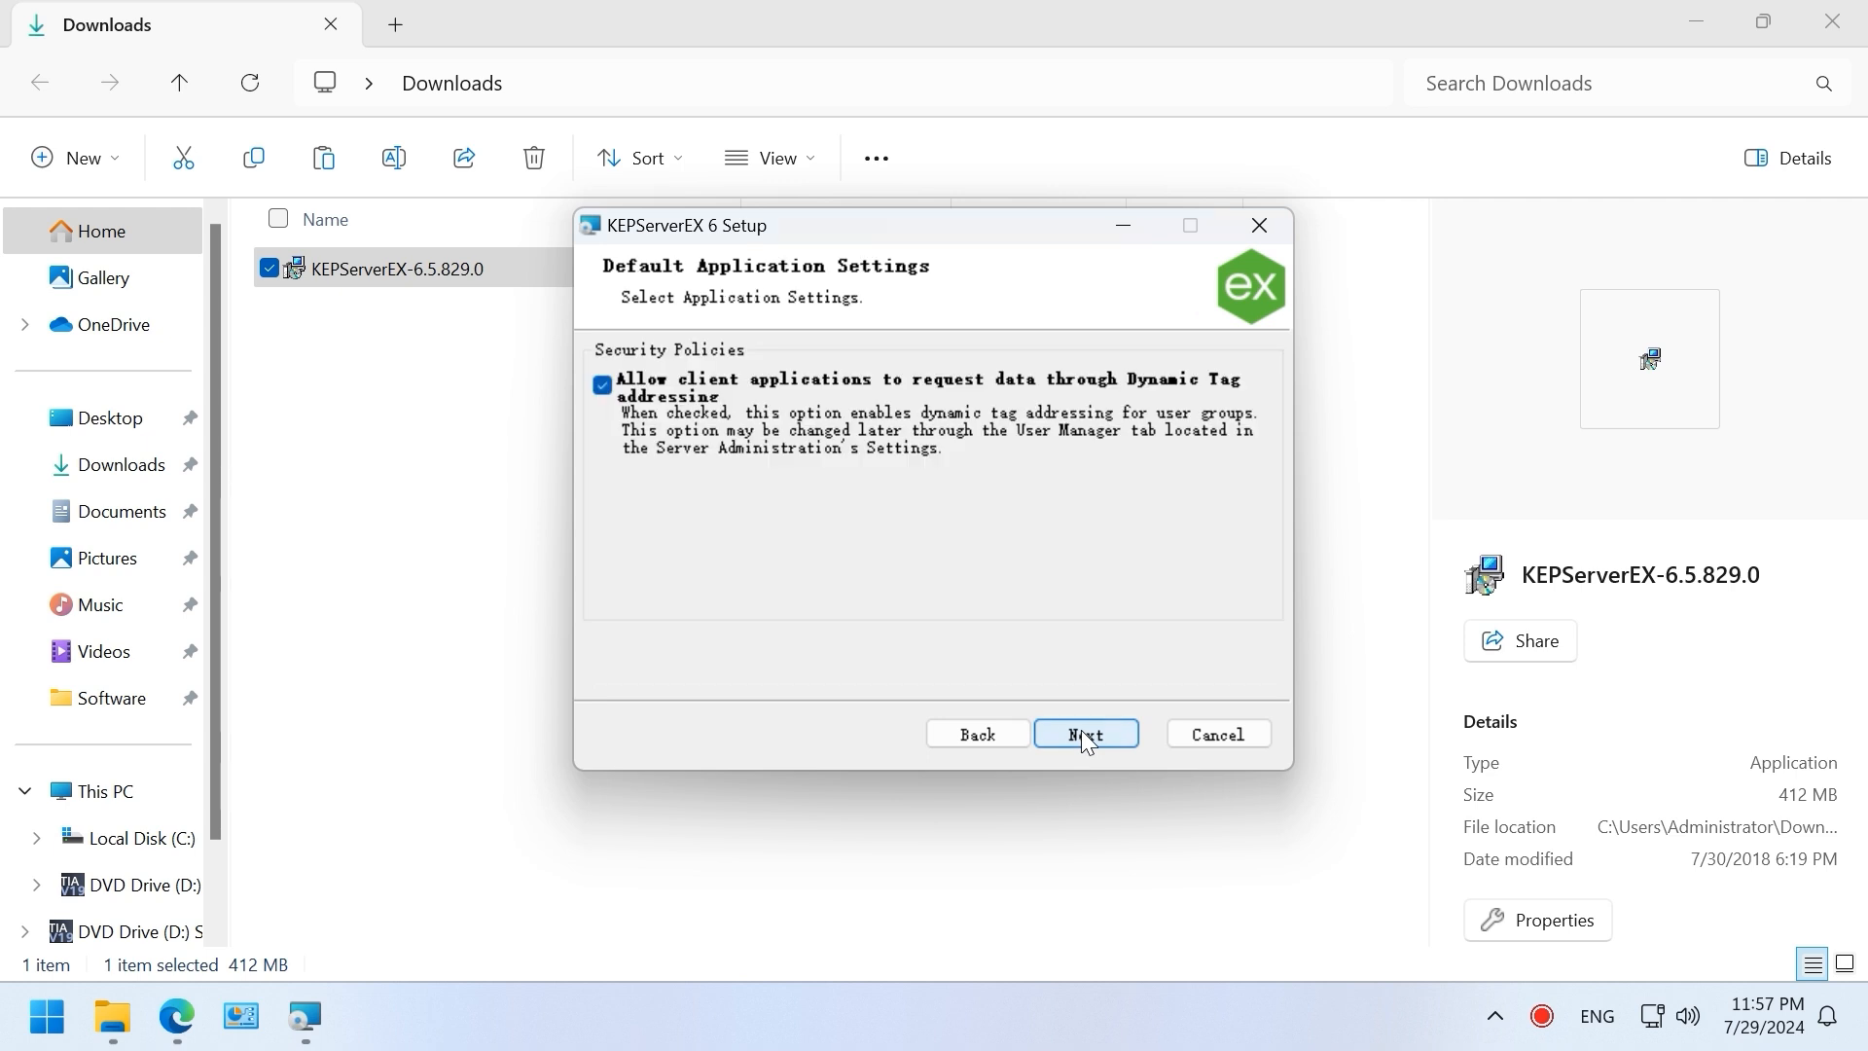
click(1085, 735)
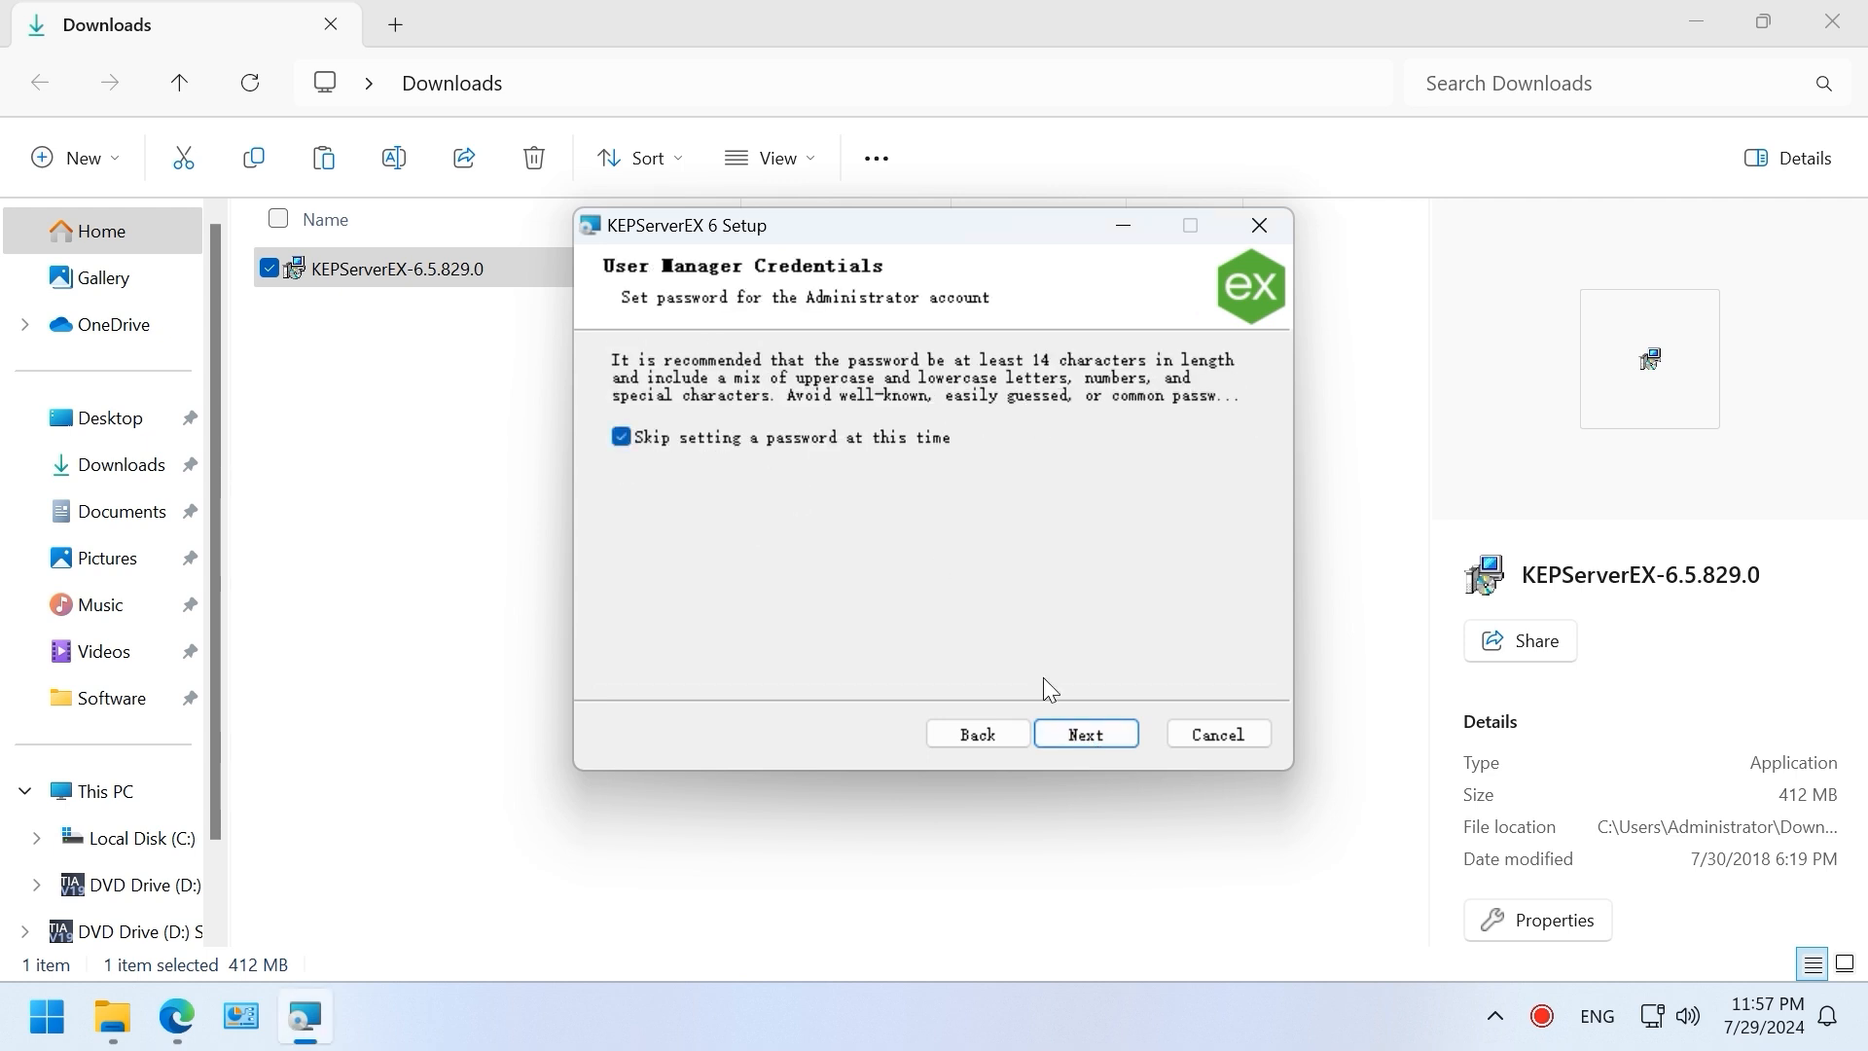
click(1083, 736)
click(1083, 736)
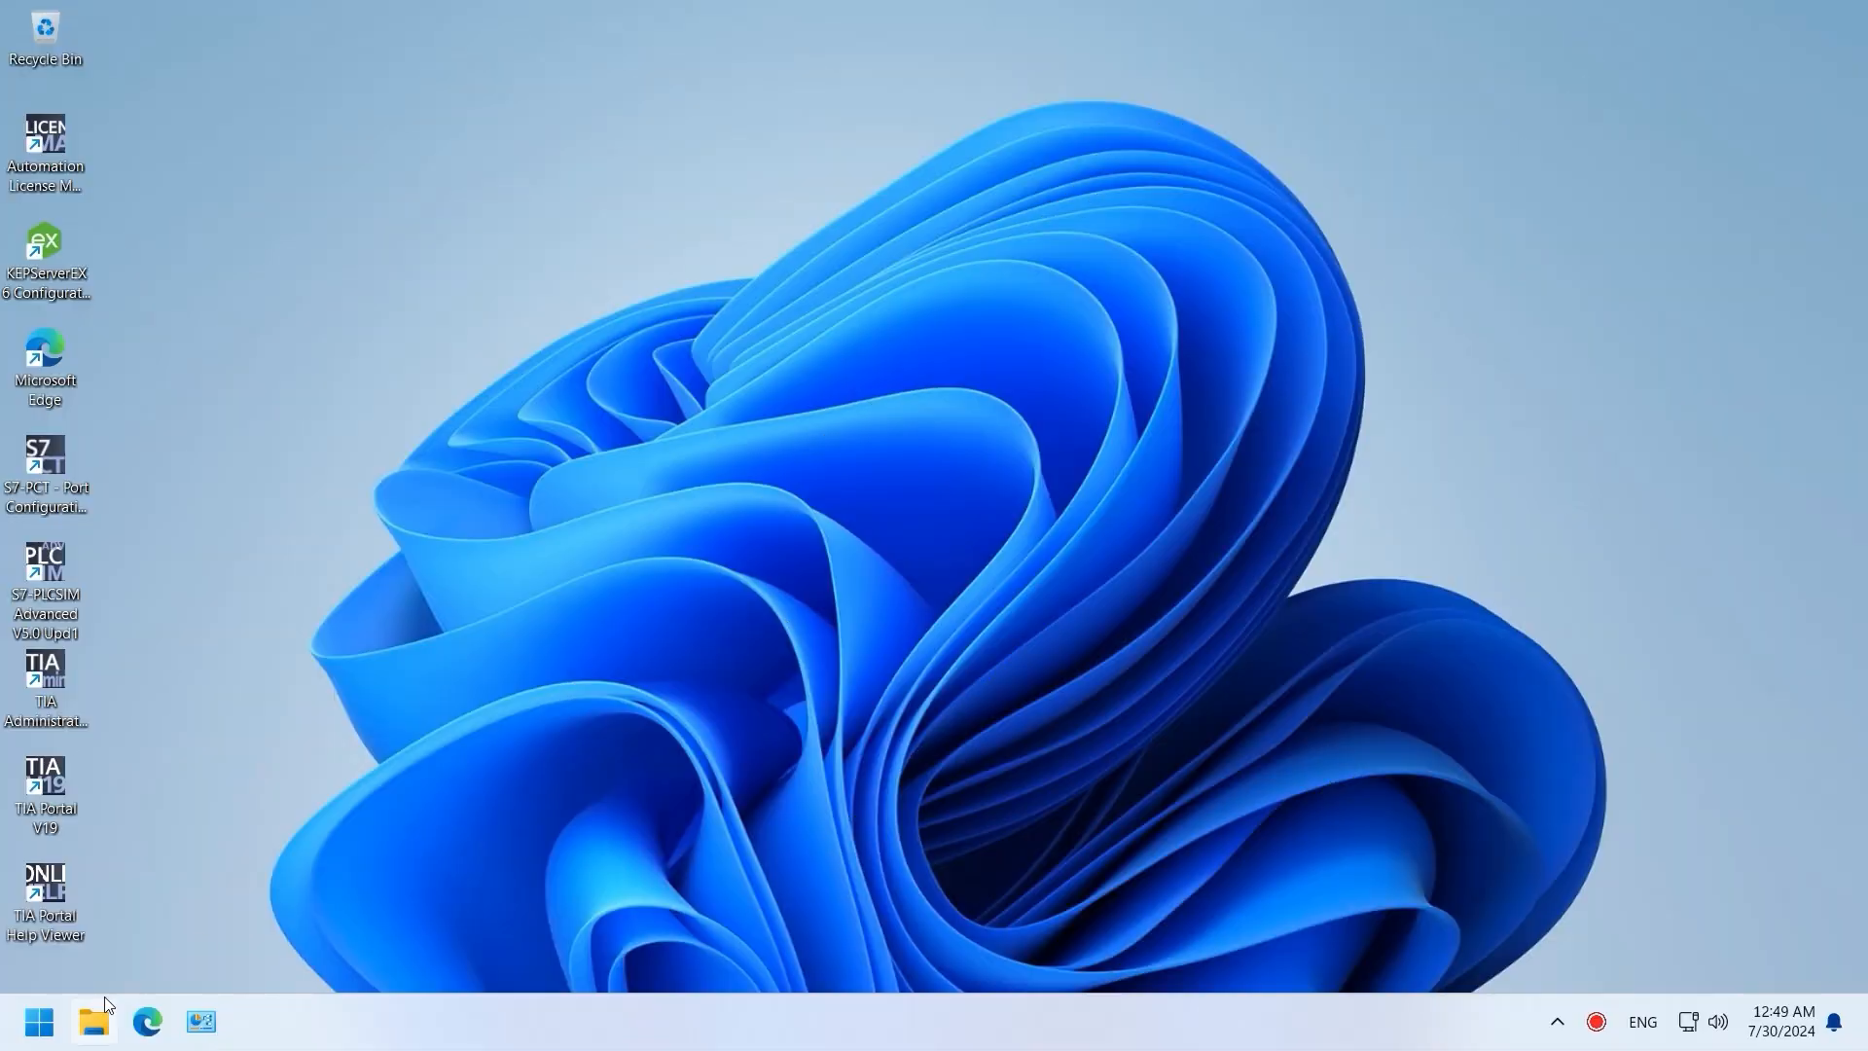
Step: Open Control Panel in large-icon view and go to Network and Sharing Center
click(95, 1019)
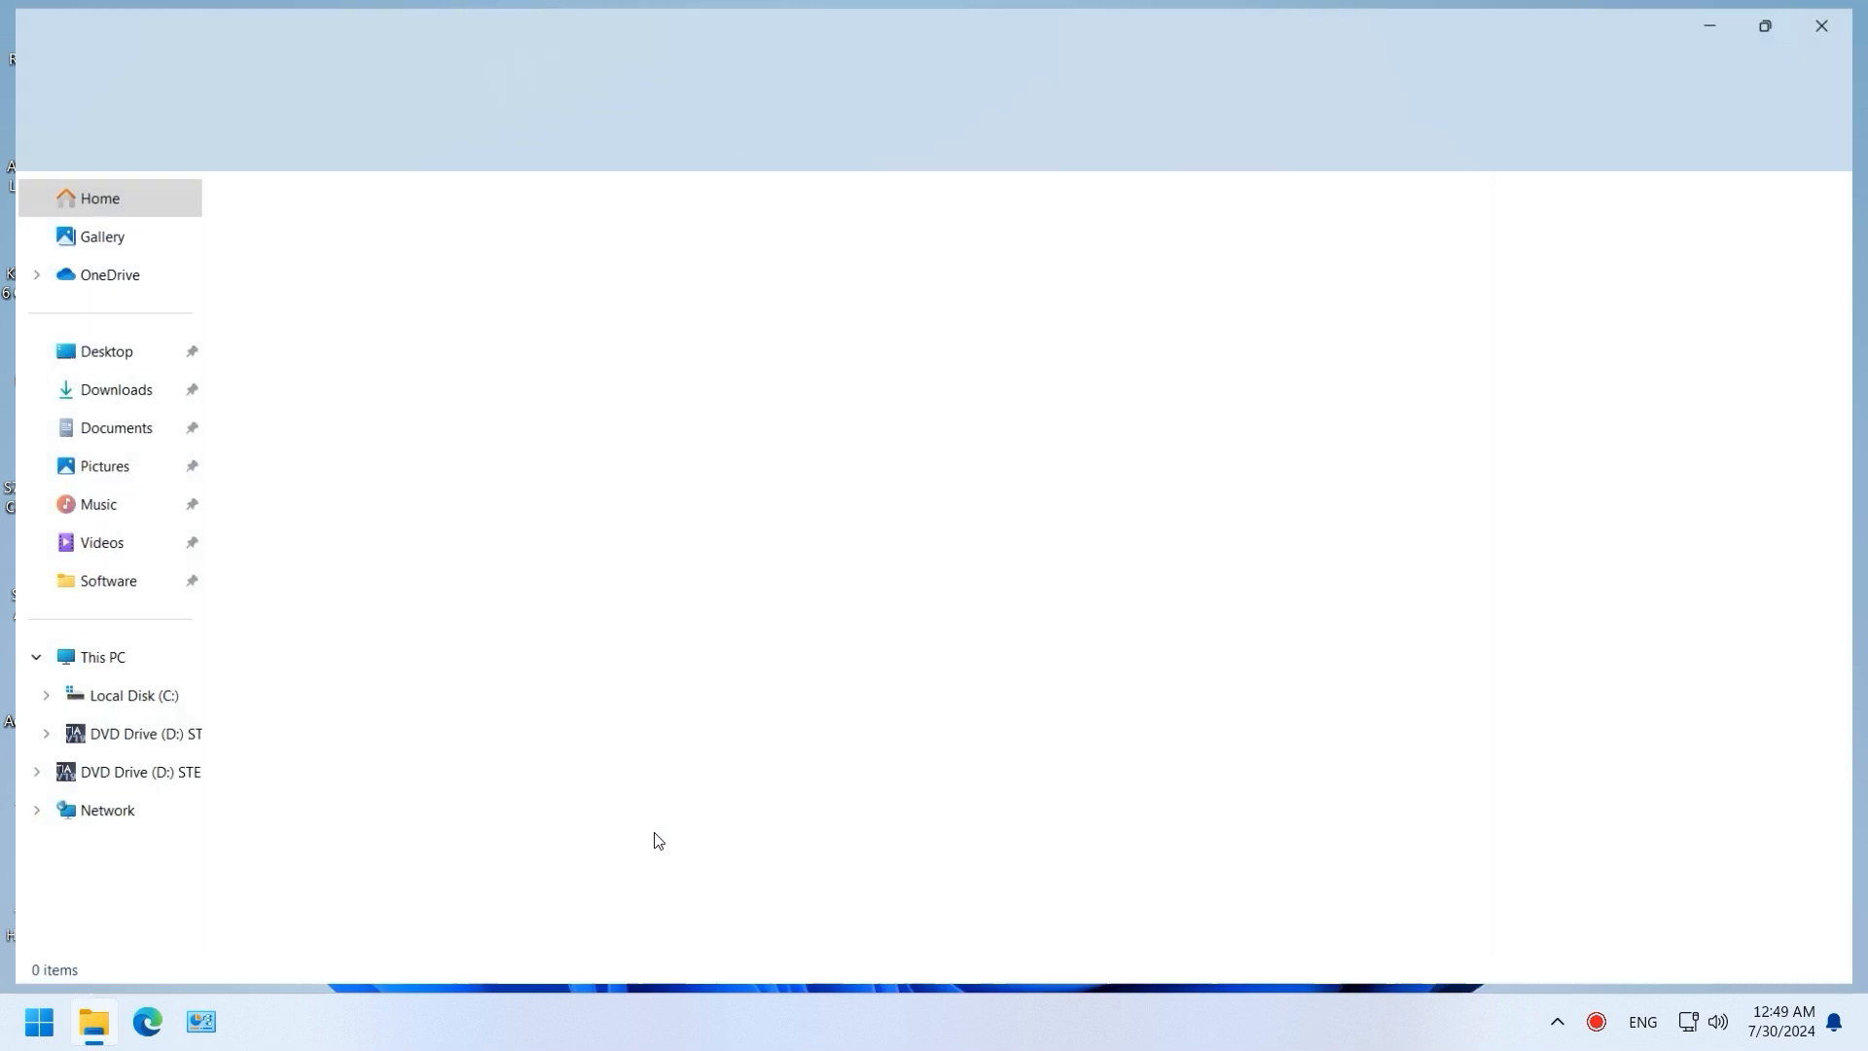
click(749, 70)
text(Control)
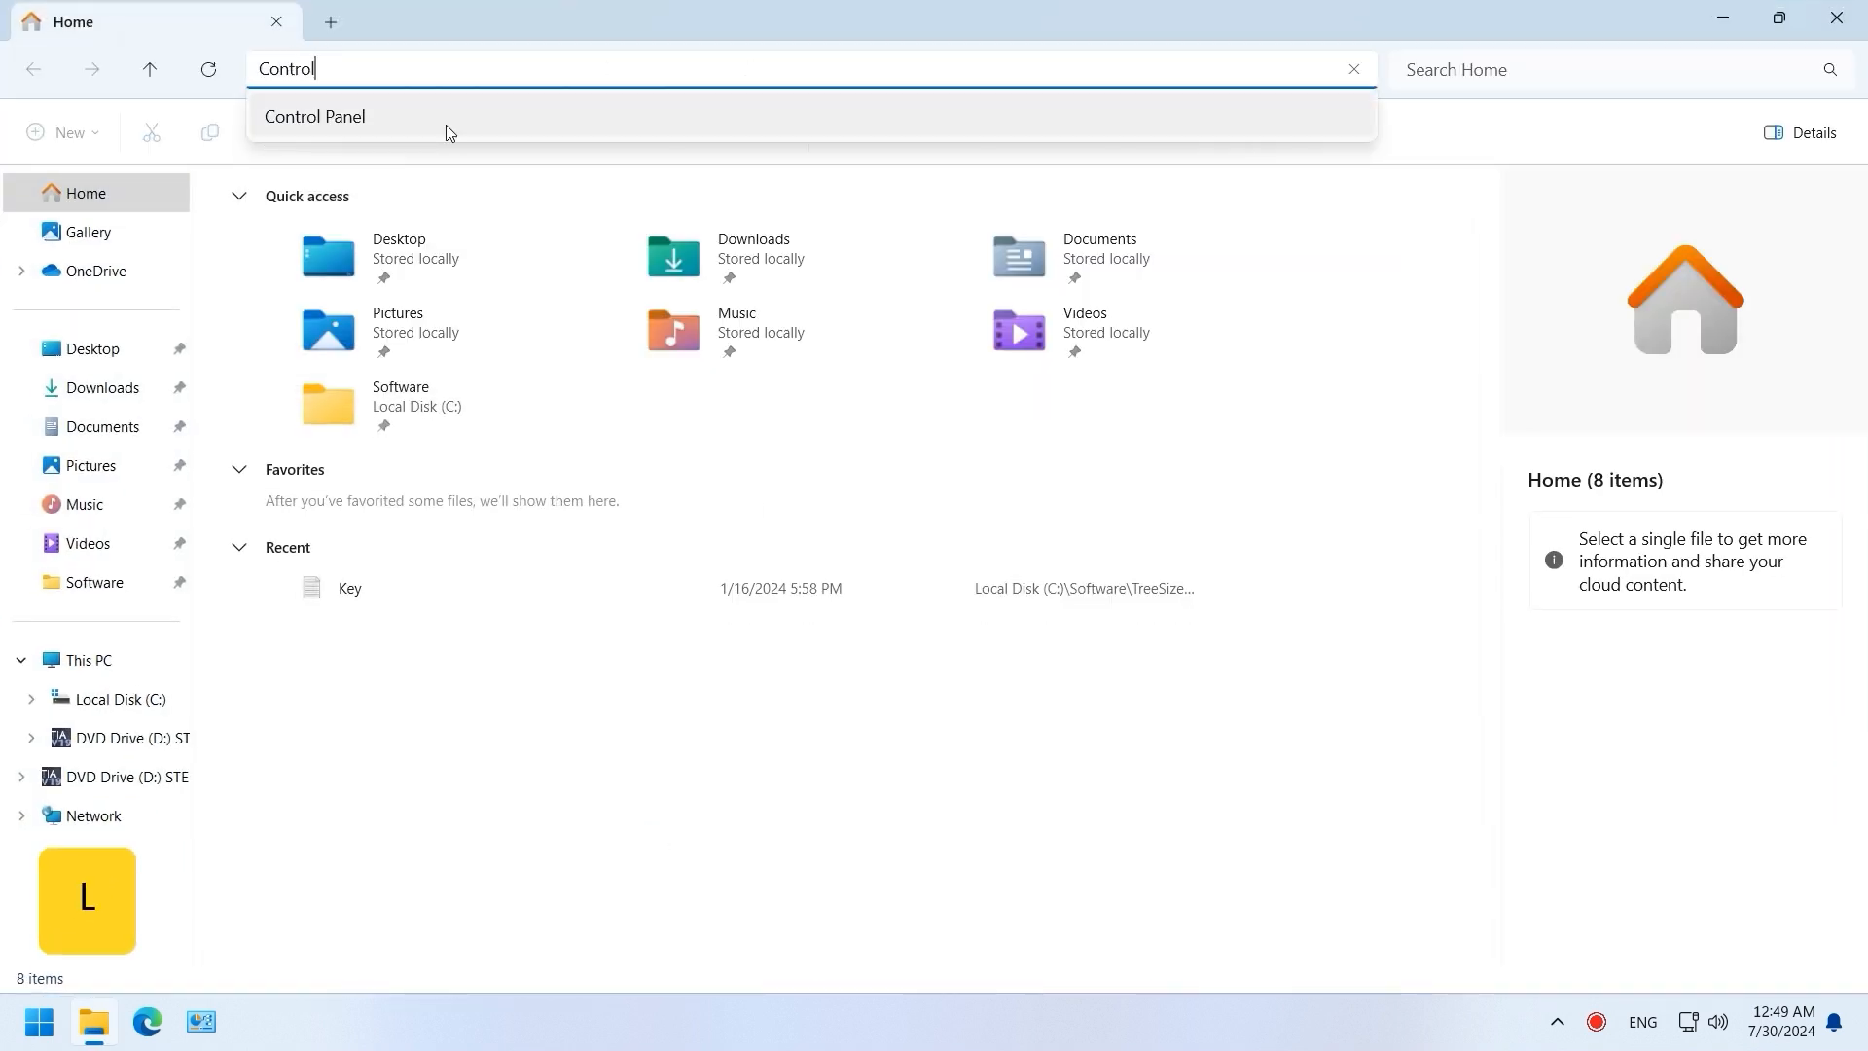
click(445, 125)
click(1335, 132)
click(1331, 193)
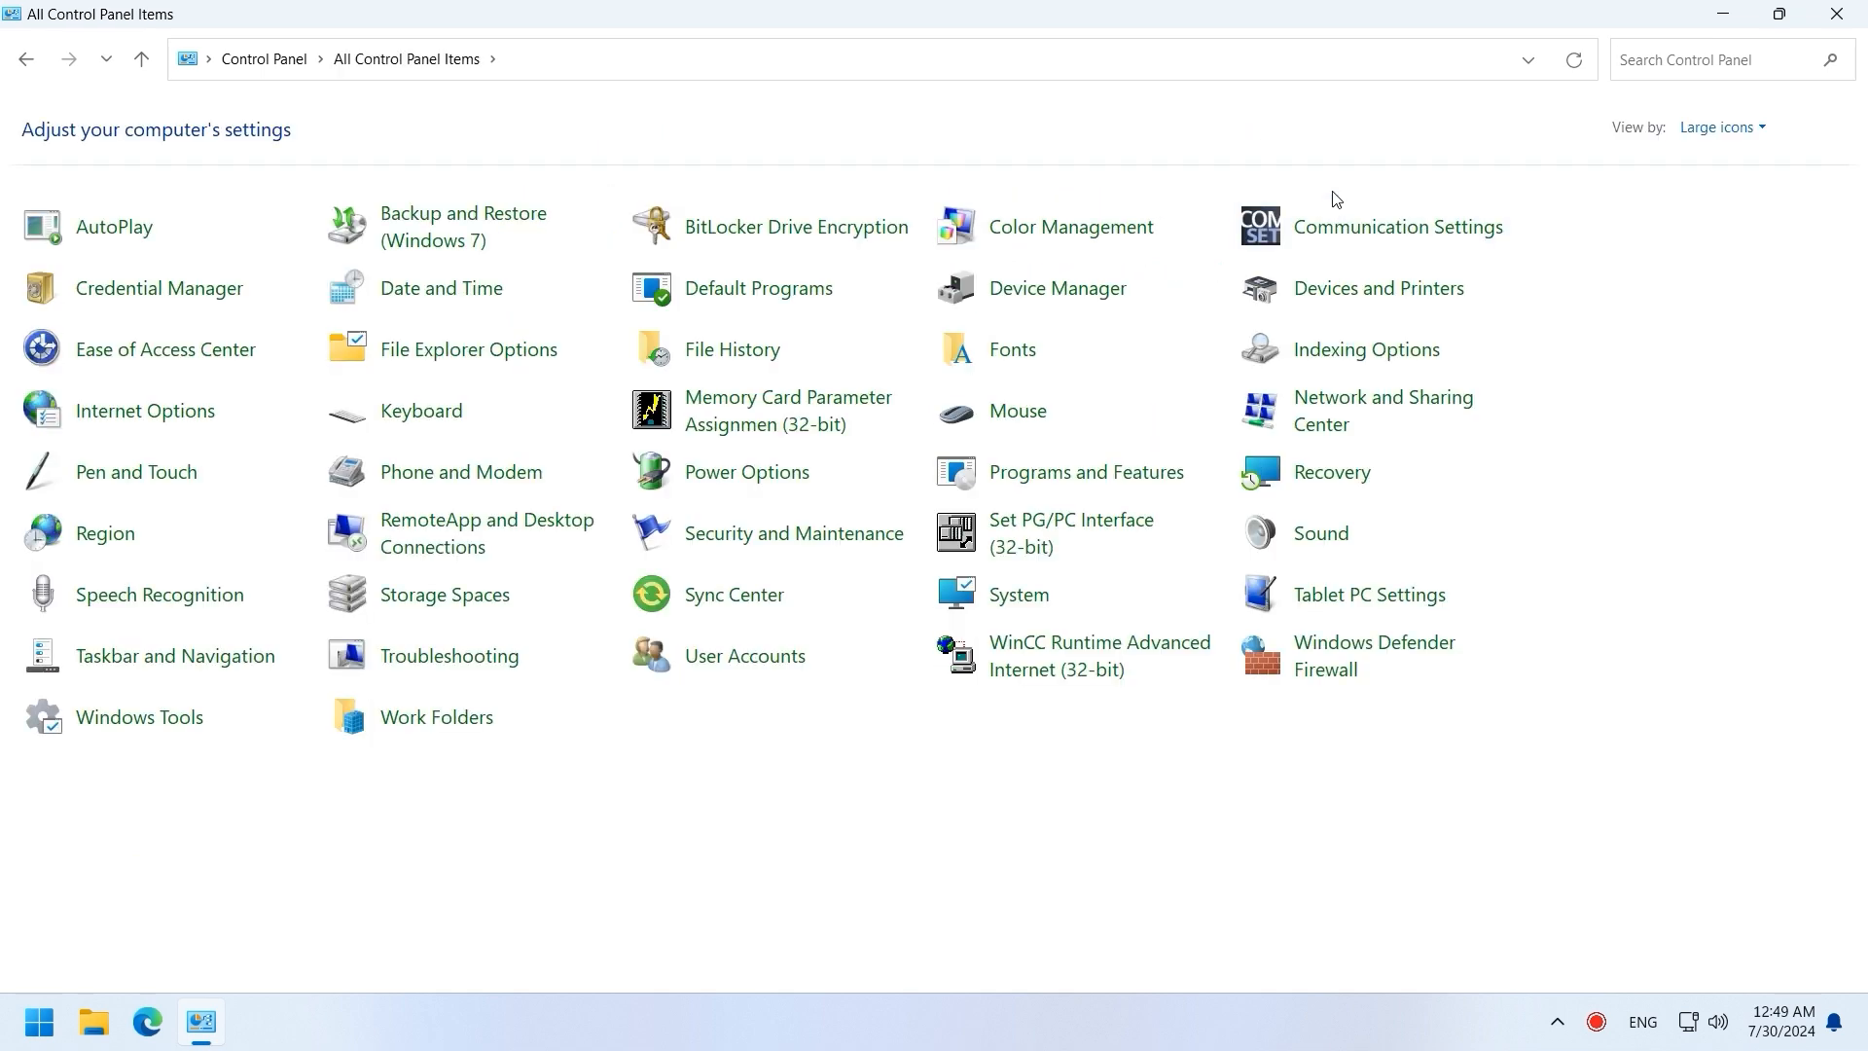
click(1331, 428)
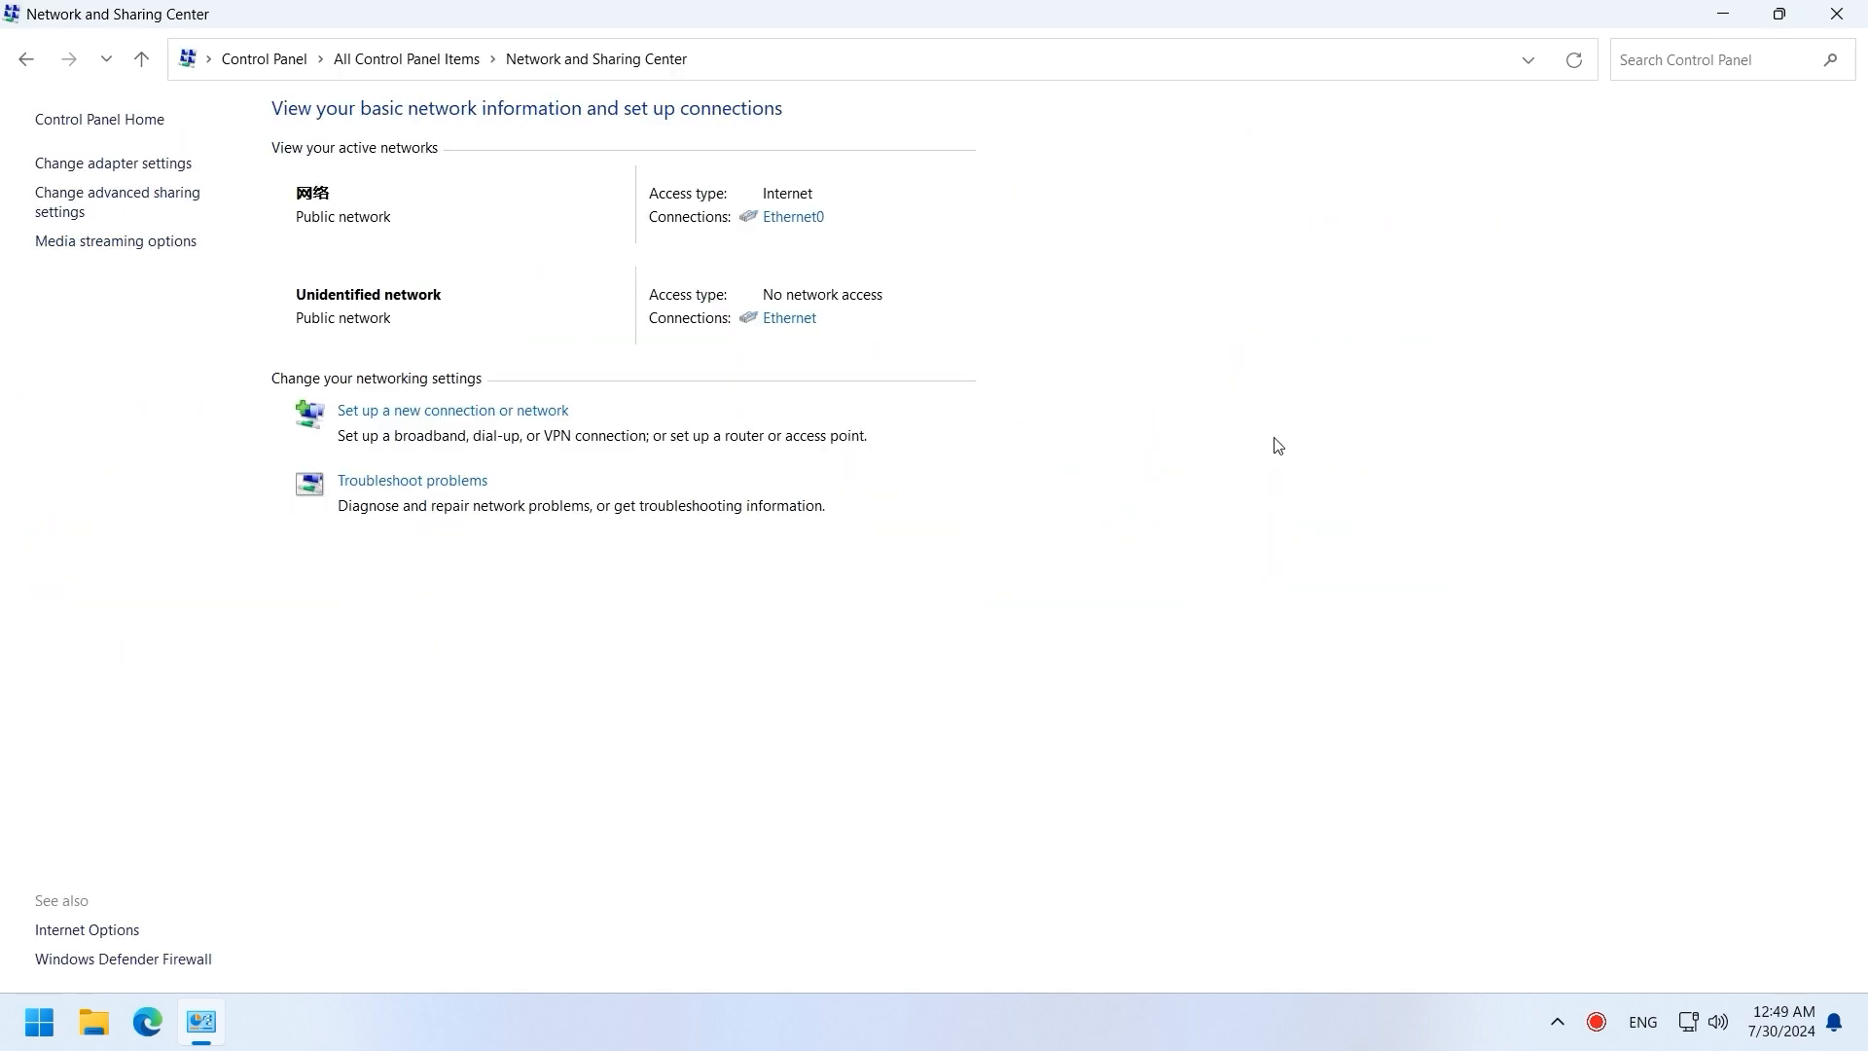
Step: Open the TCP/IPv4 properties of the PLCSIM virtual Ethernet adapter
click(142, 161)
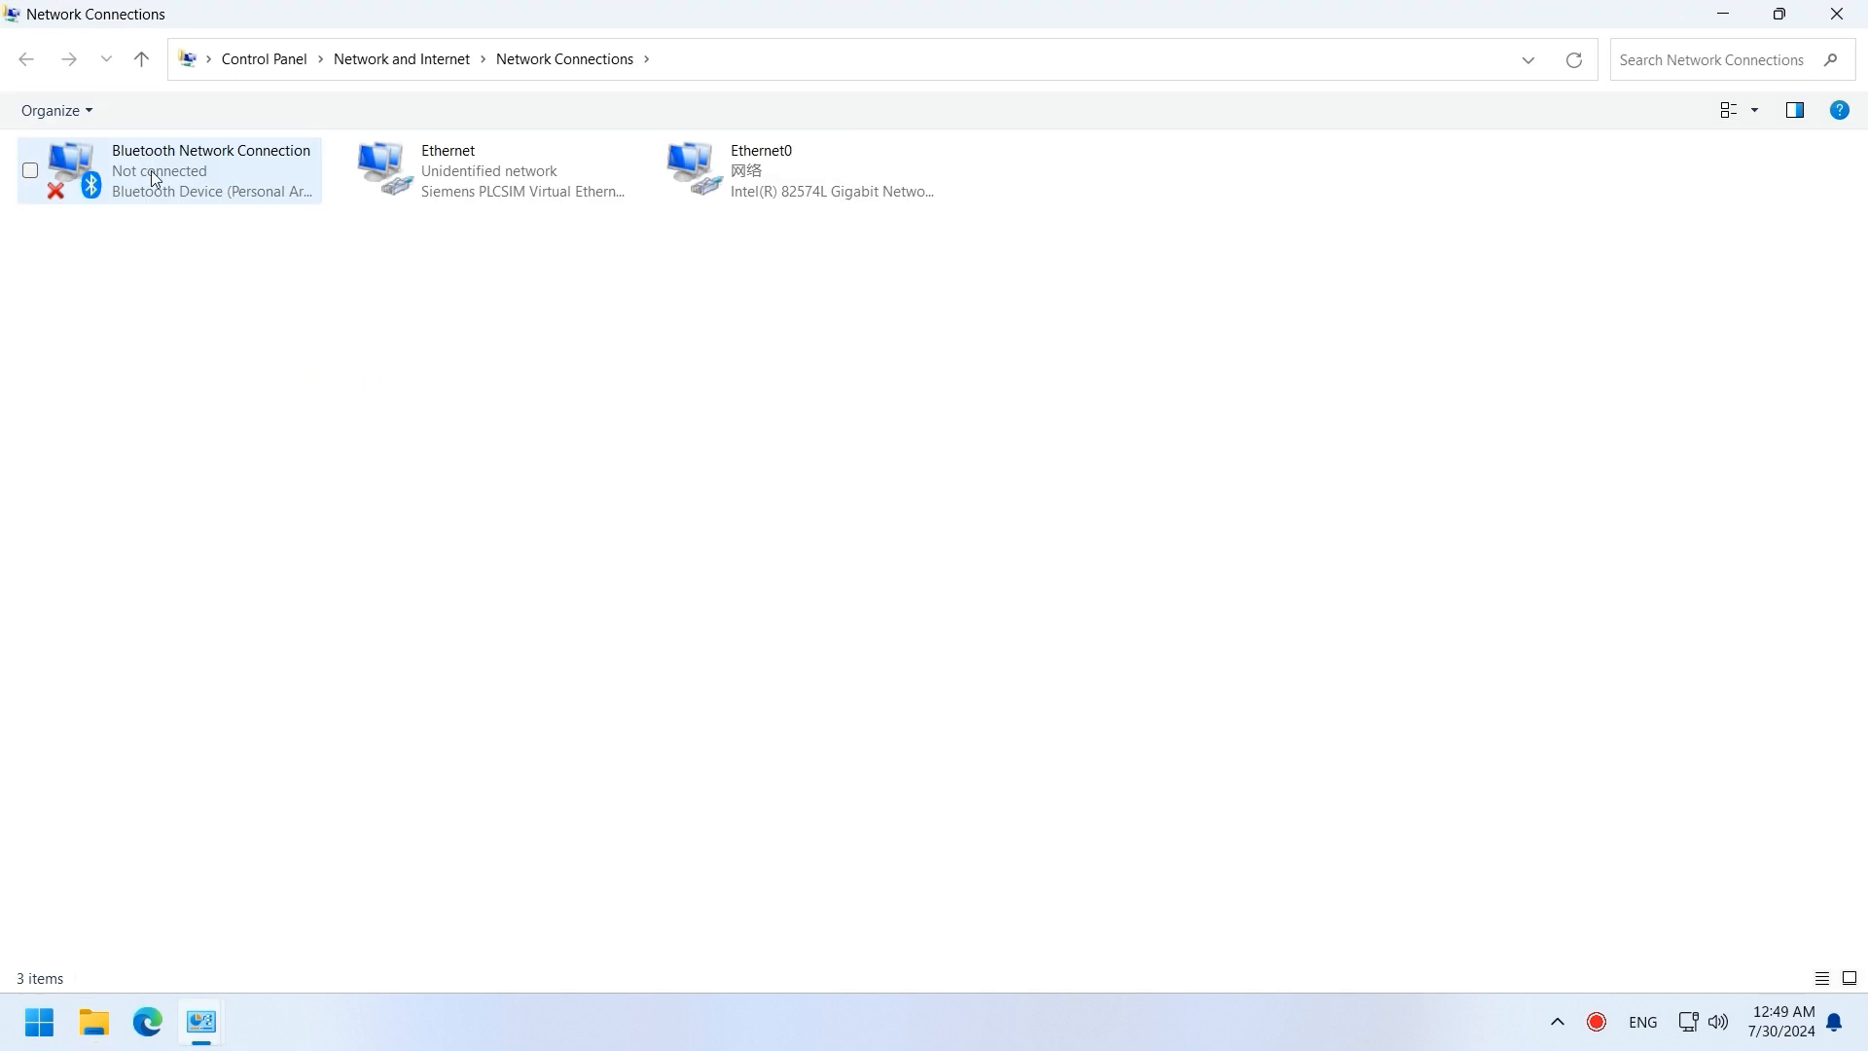
click(475, 198)
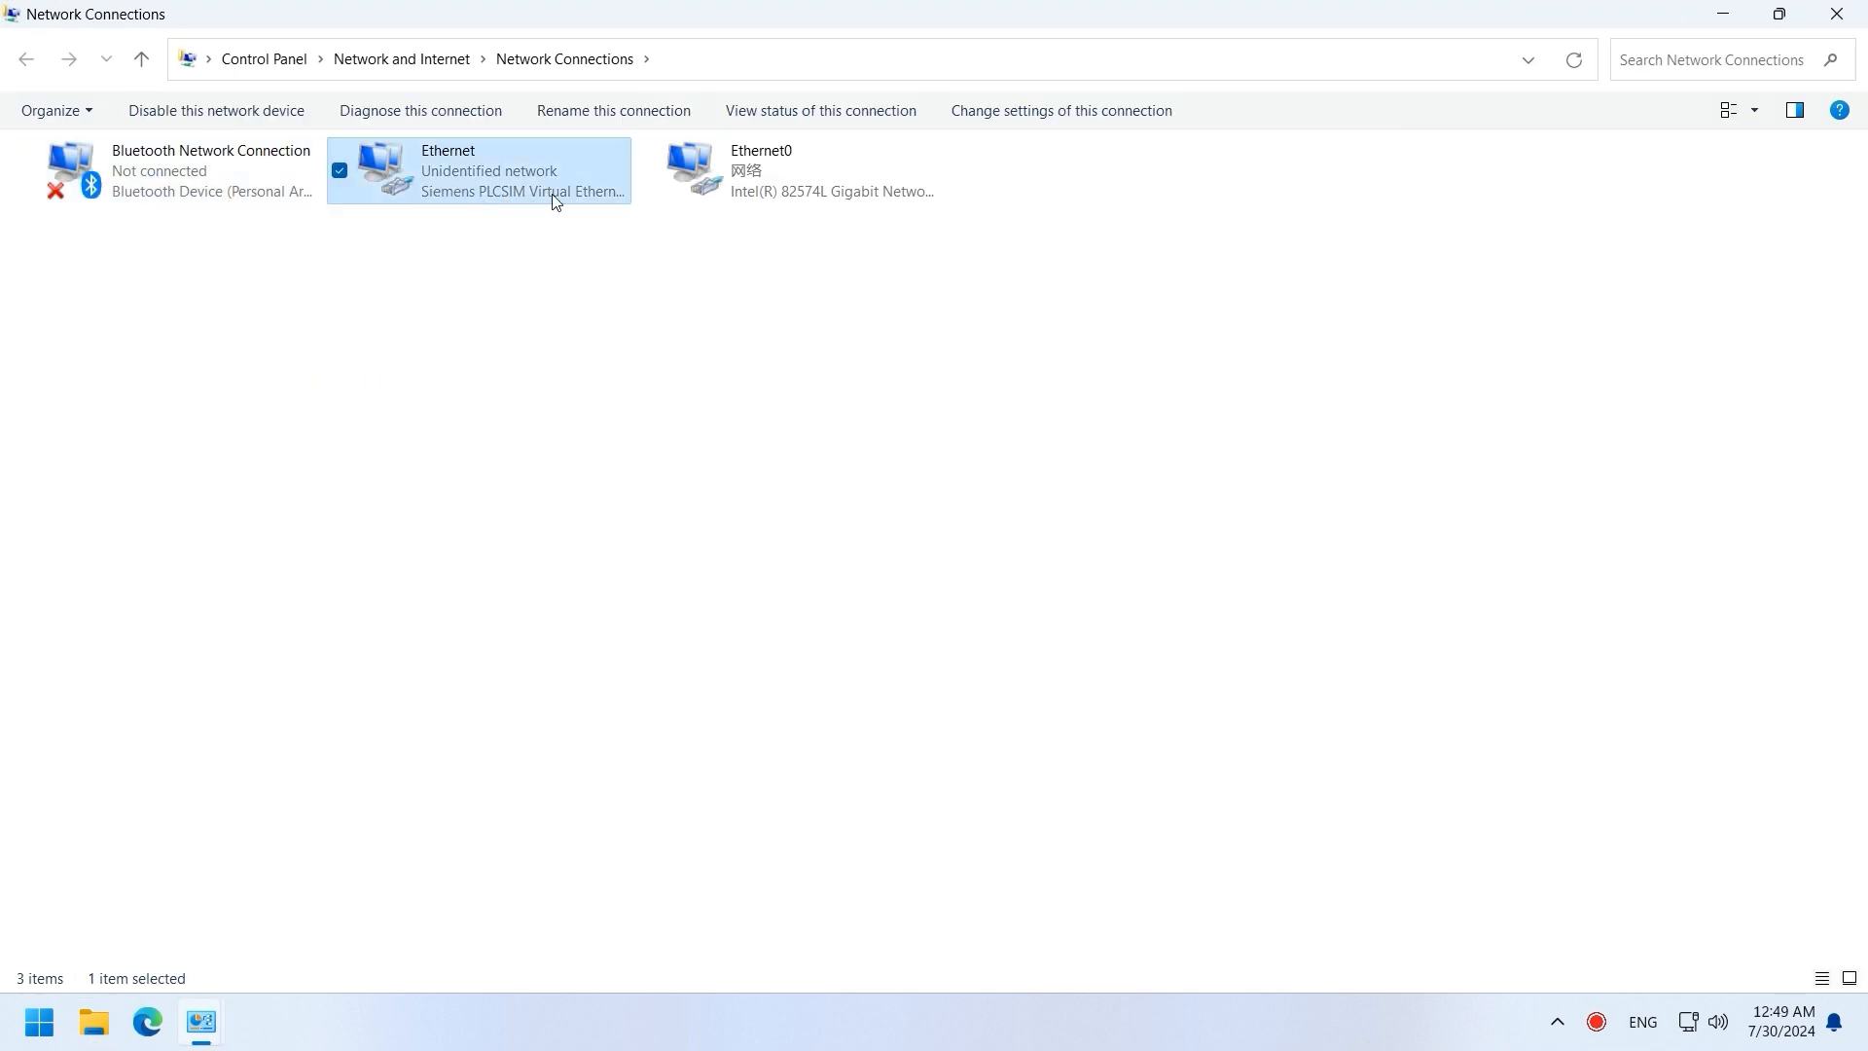
right_click(593, 193)
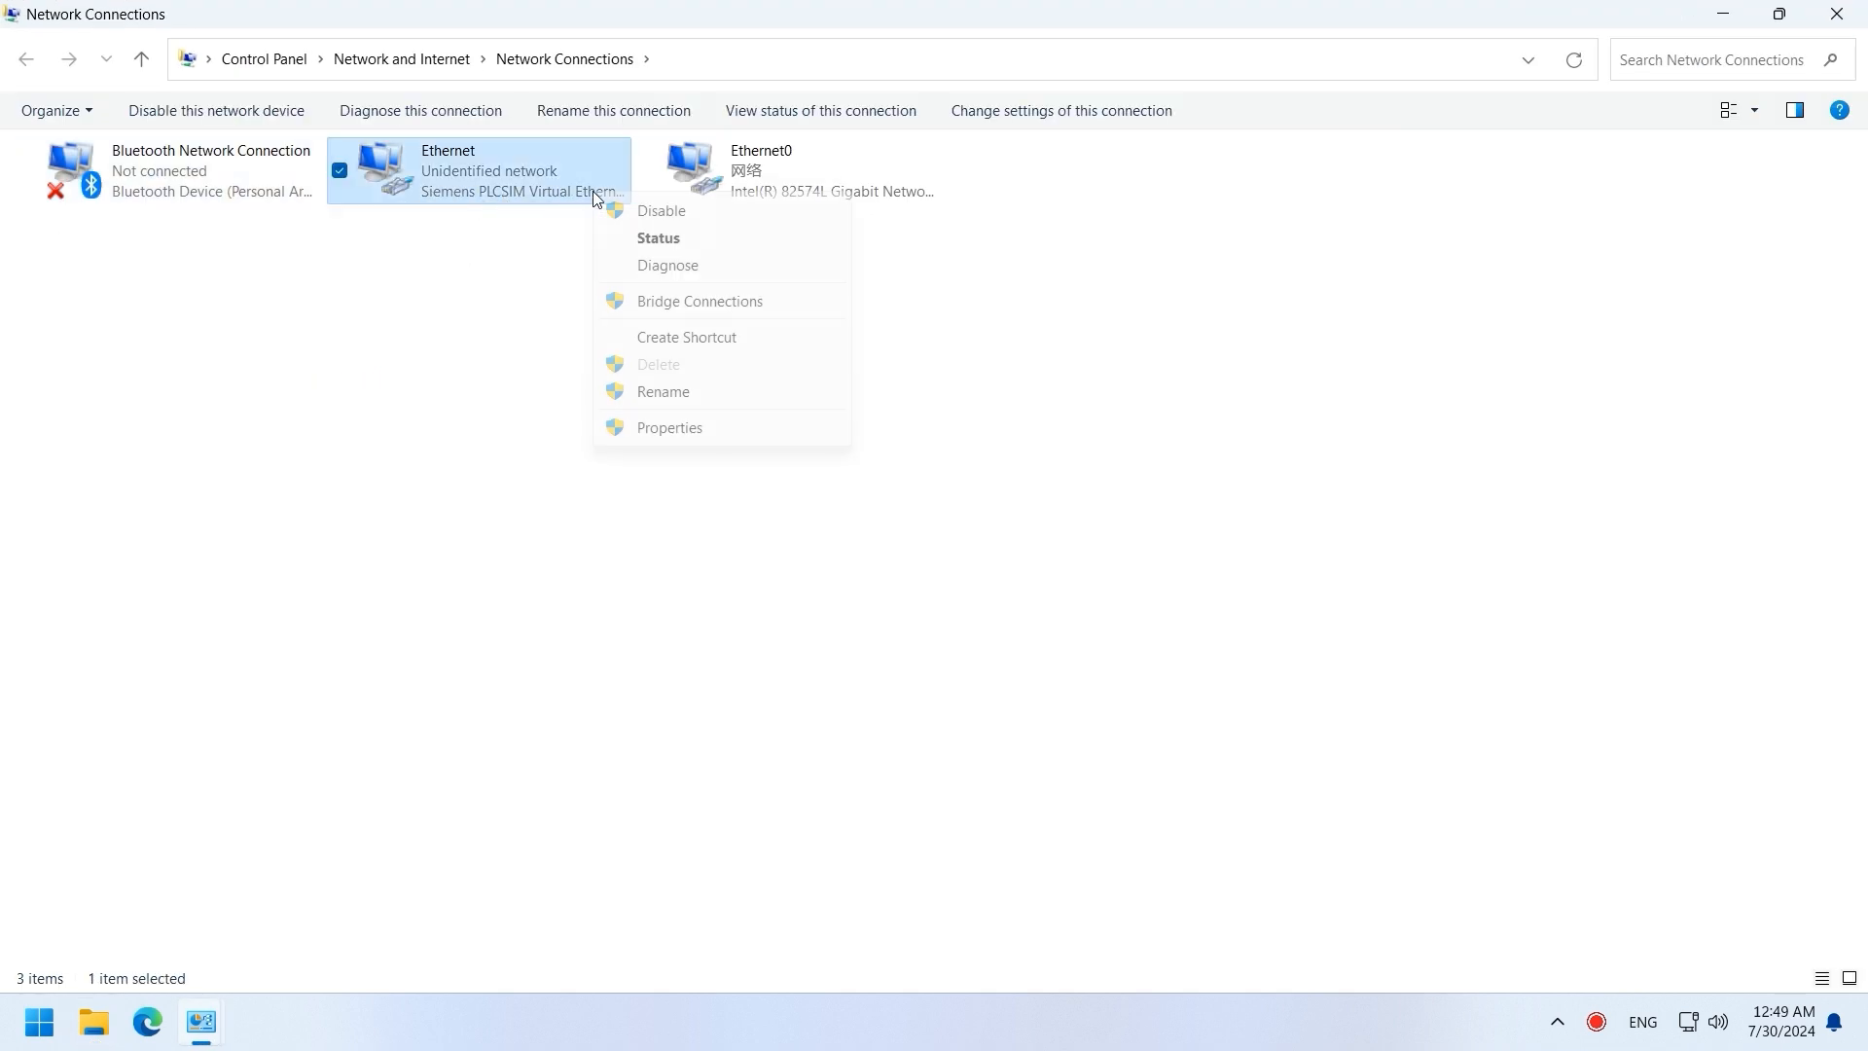
click(669, 428)
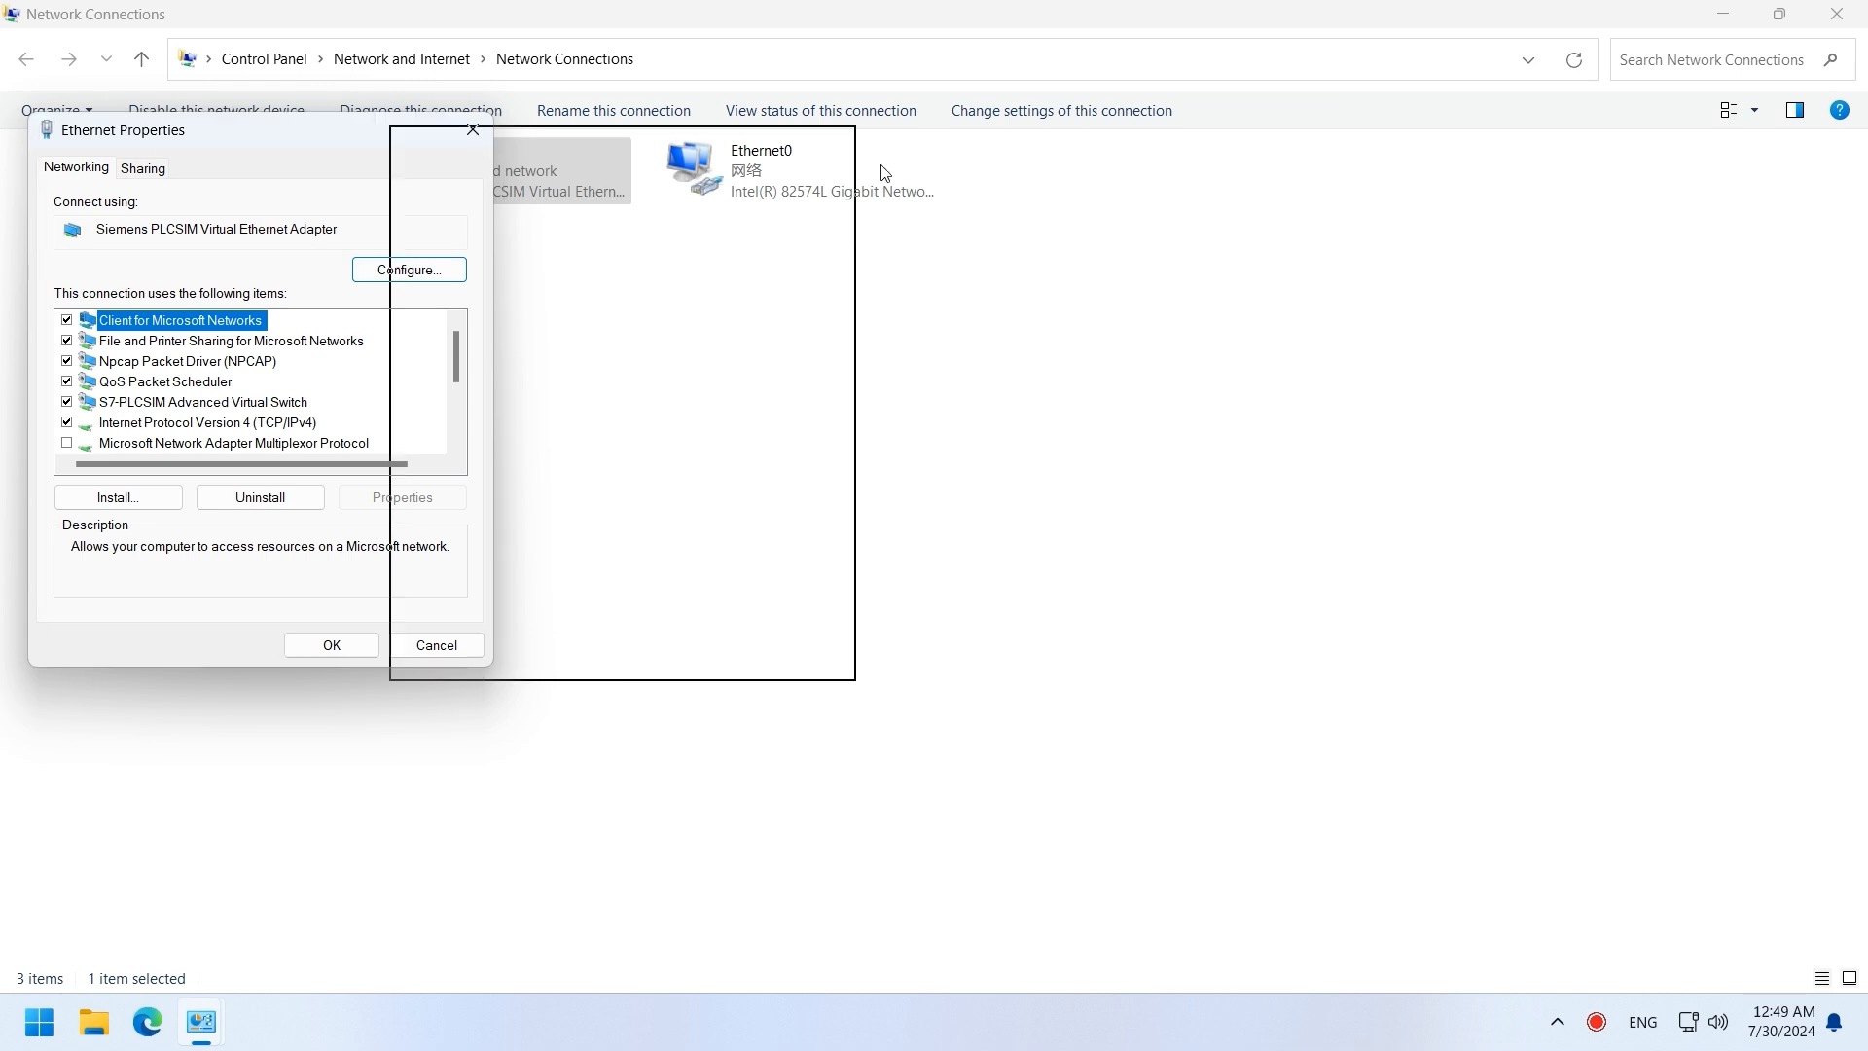
click(783, 442)
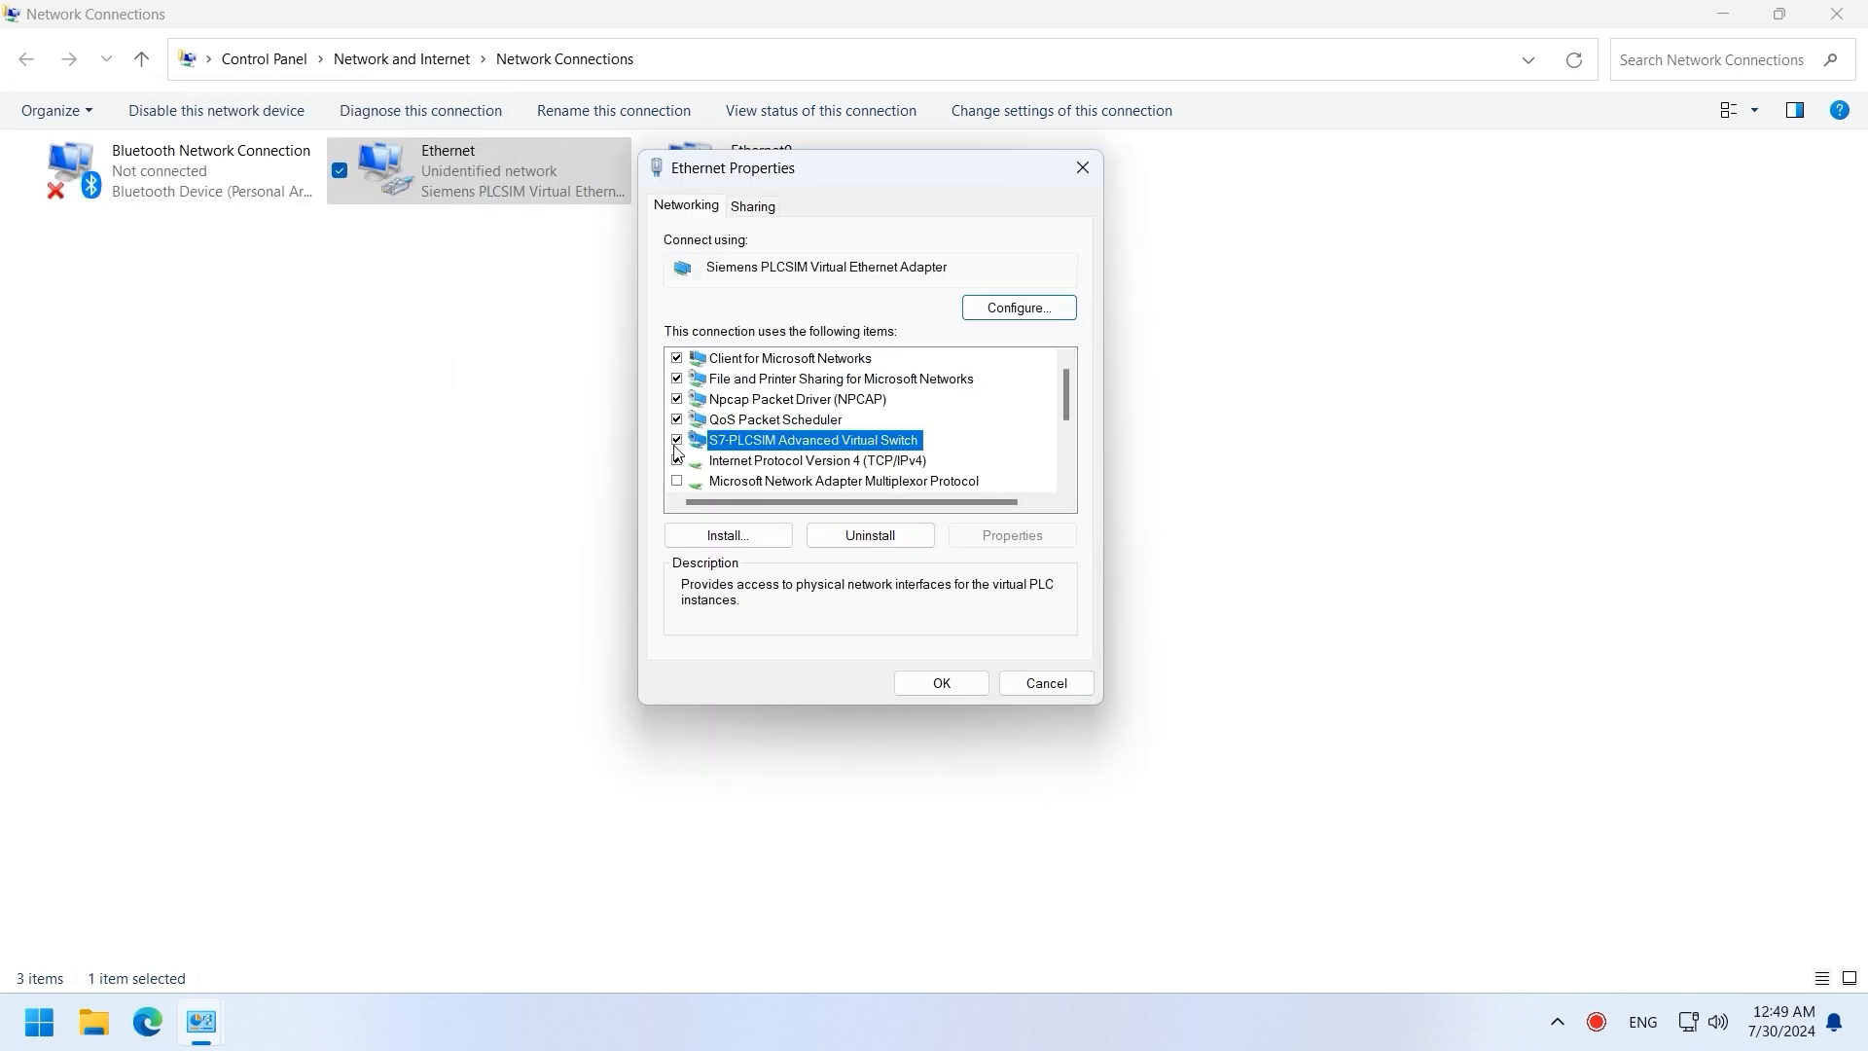
click(817, 463)
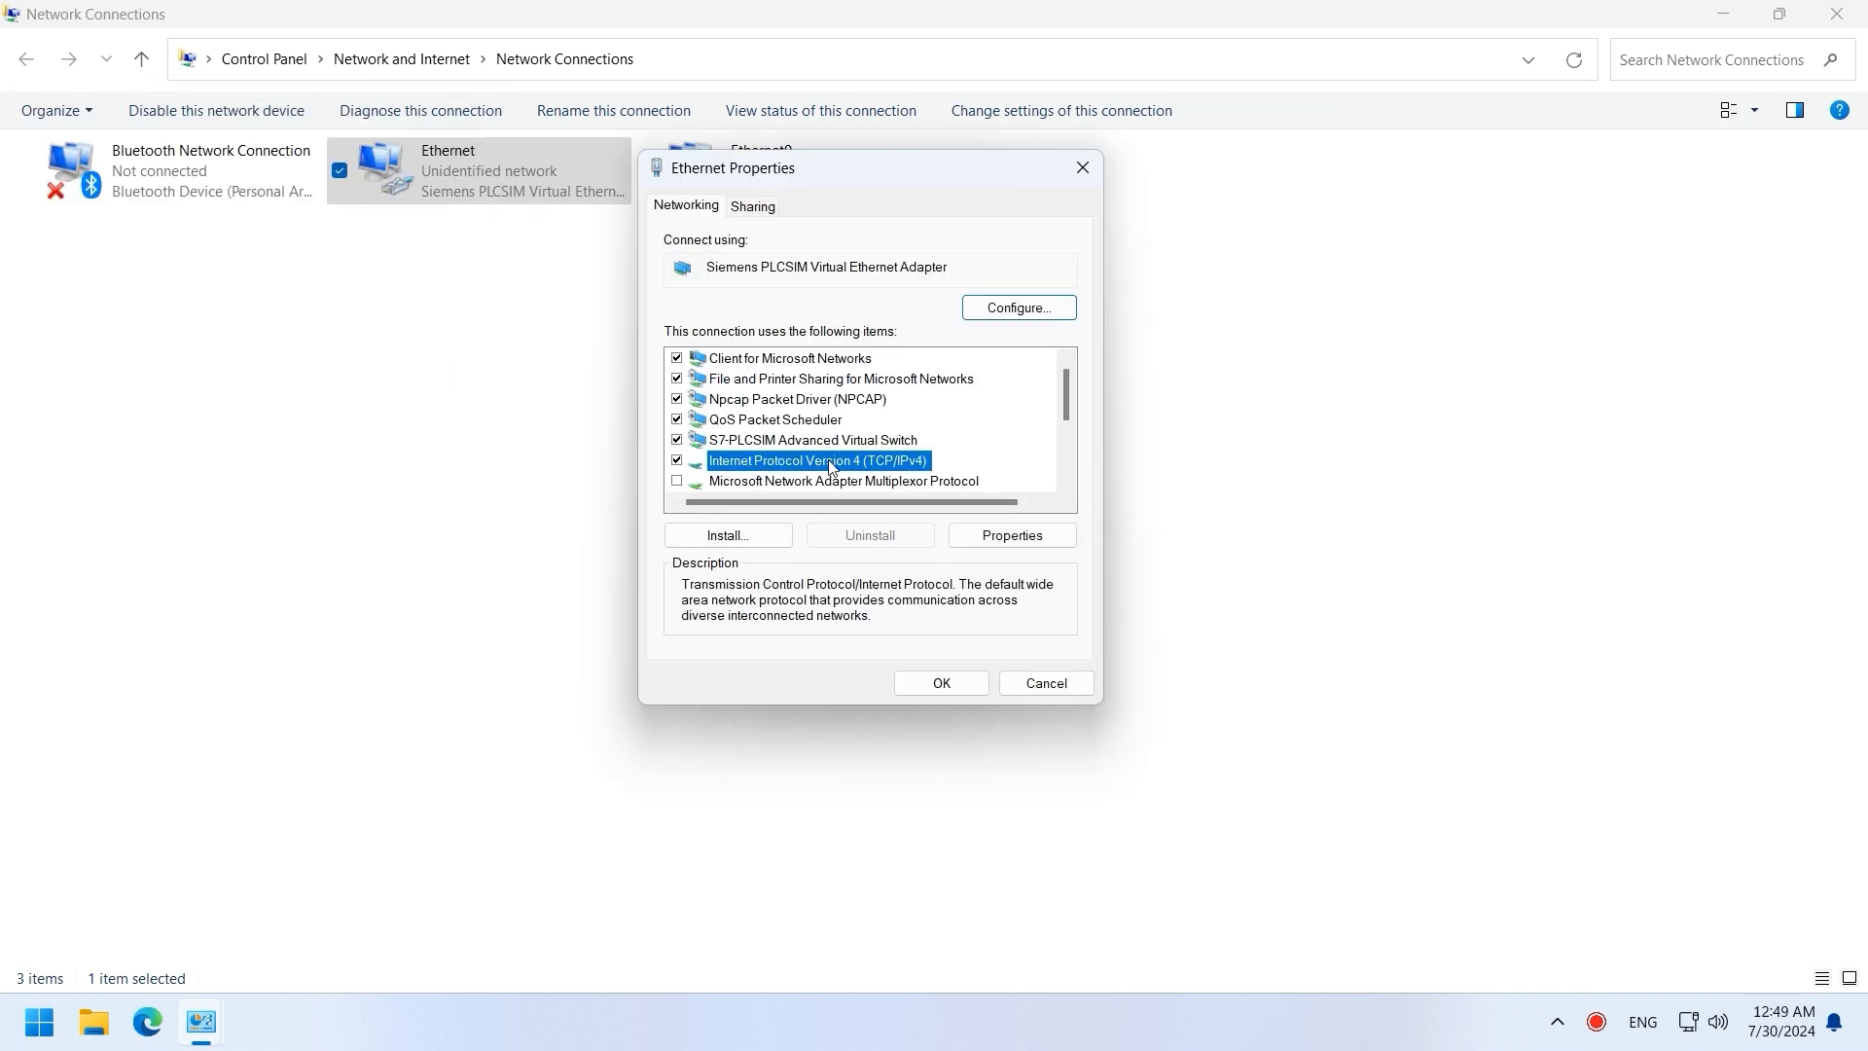
click(990, 541)
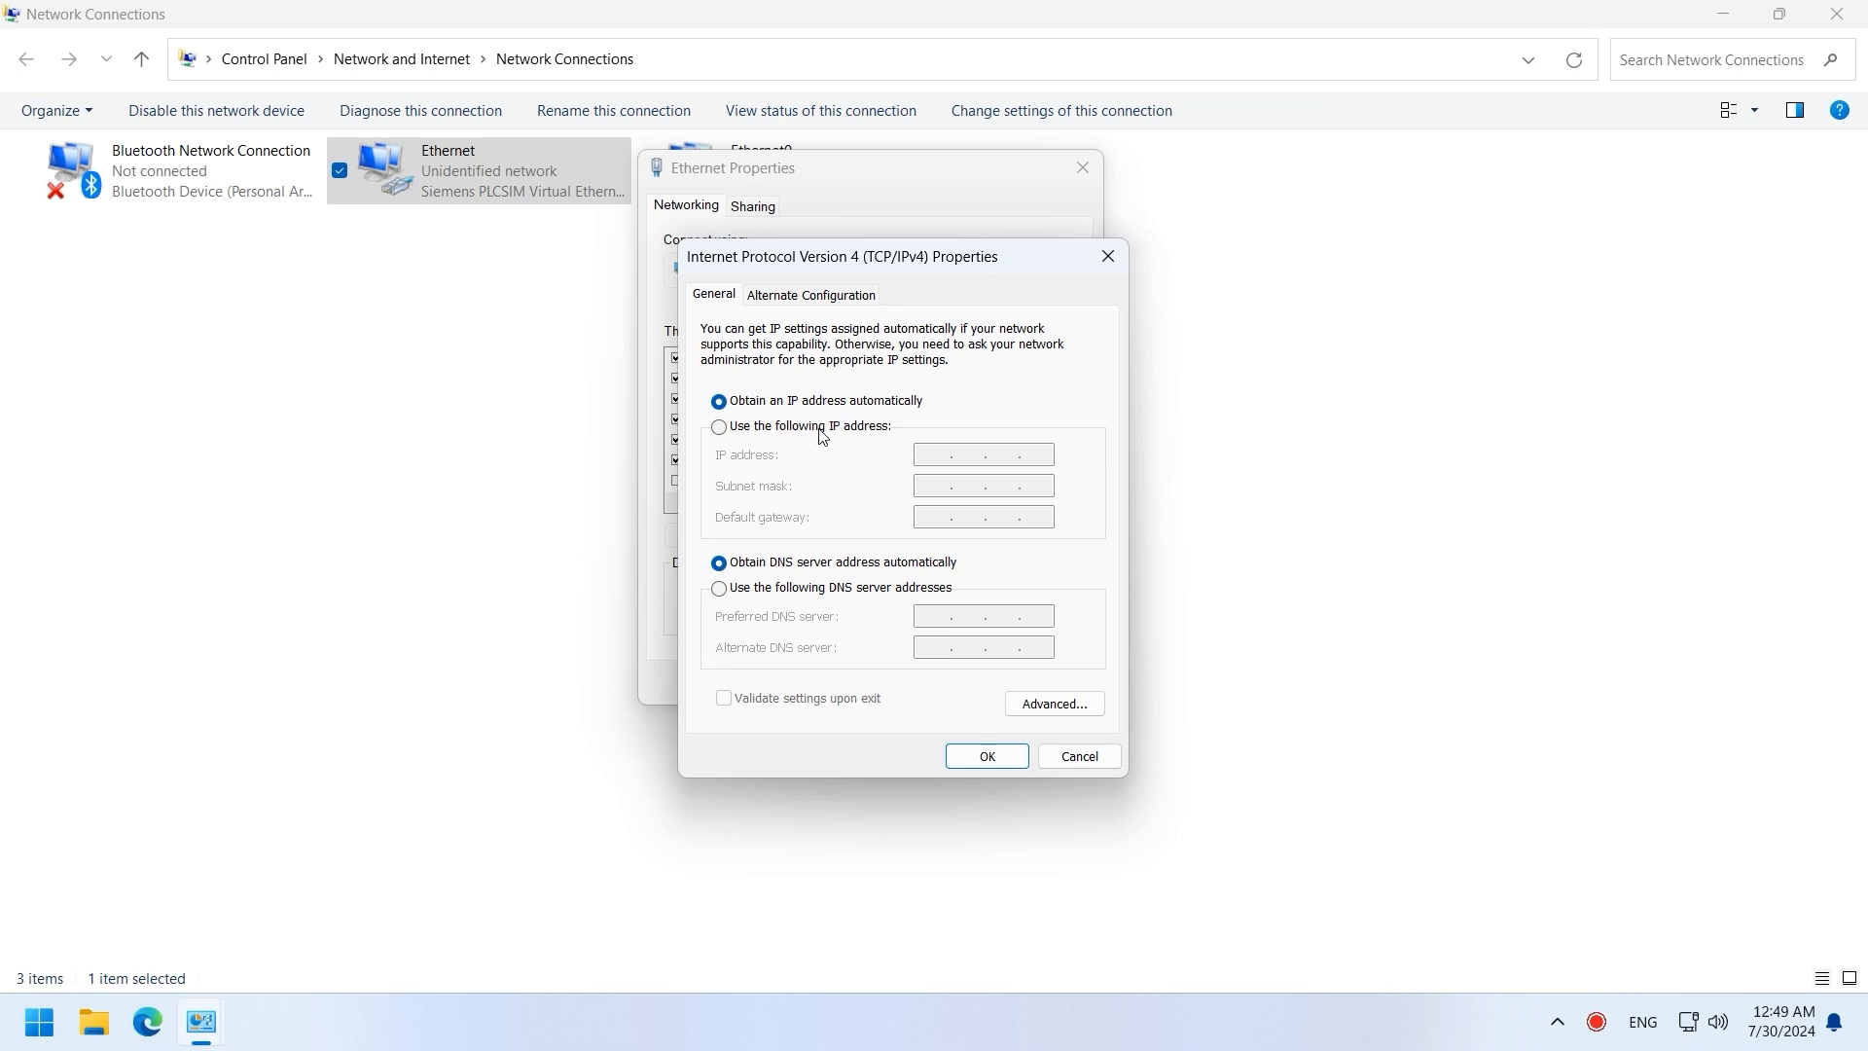
Step: Assign static IP 192.168.0.201 with mask 255.255.255.0 and apply the changes
click(820, 427)
text(192.168.)
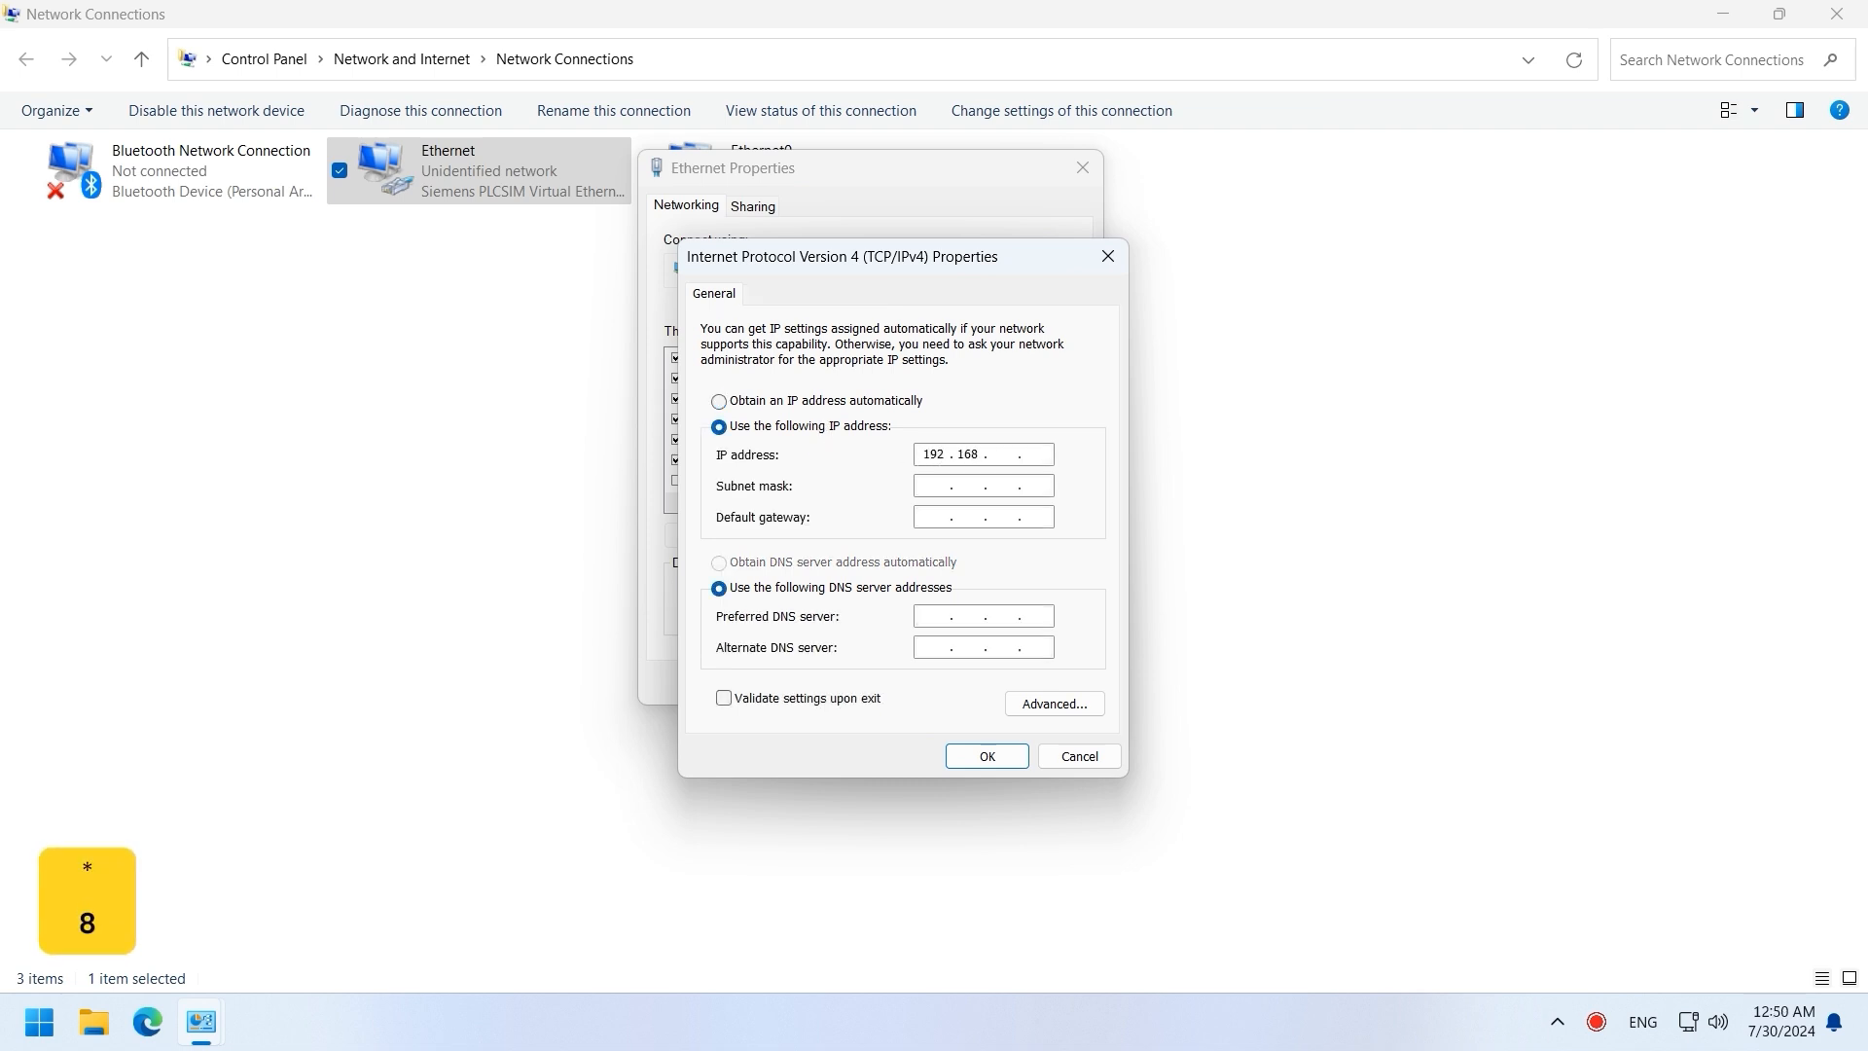
text(0.201)
key(Tab)
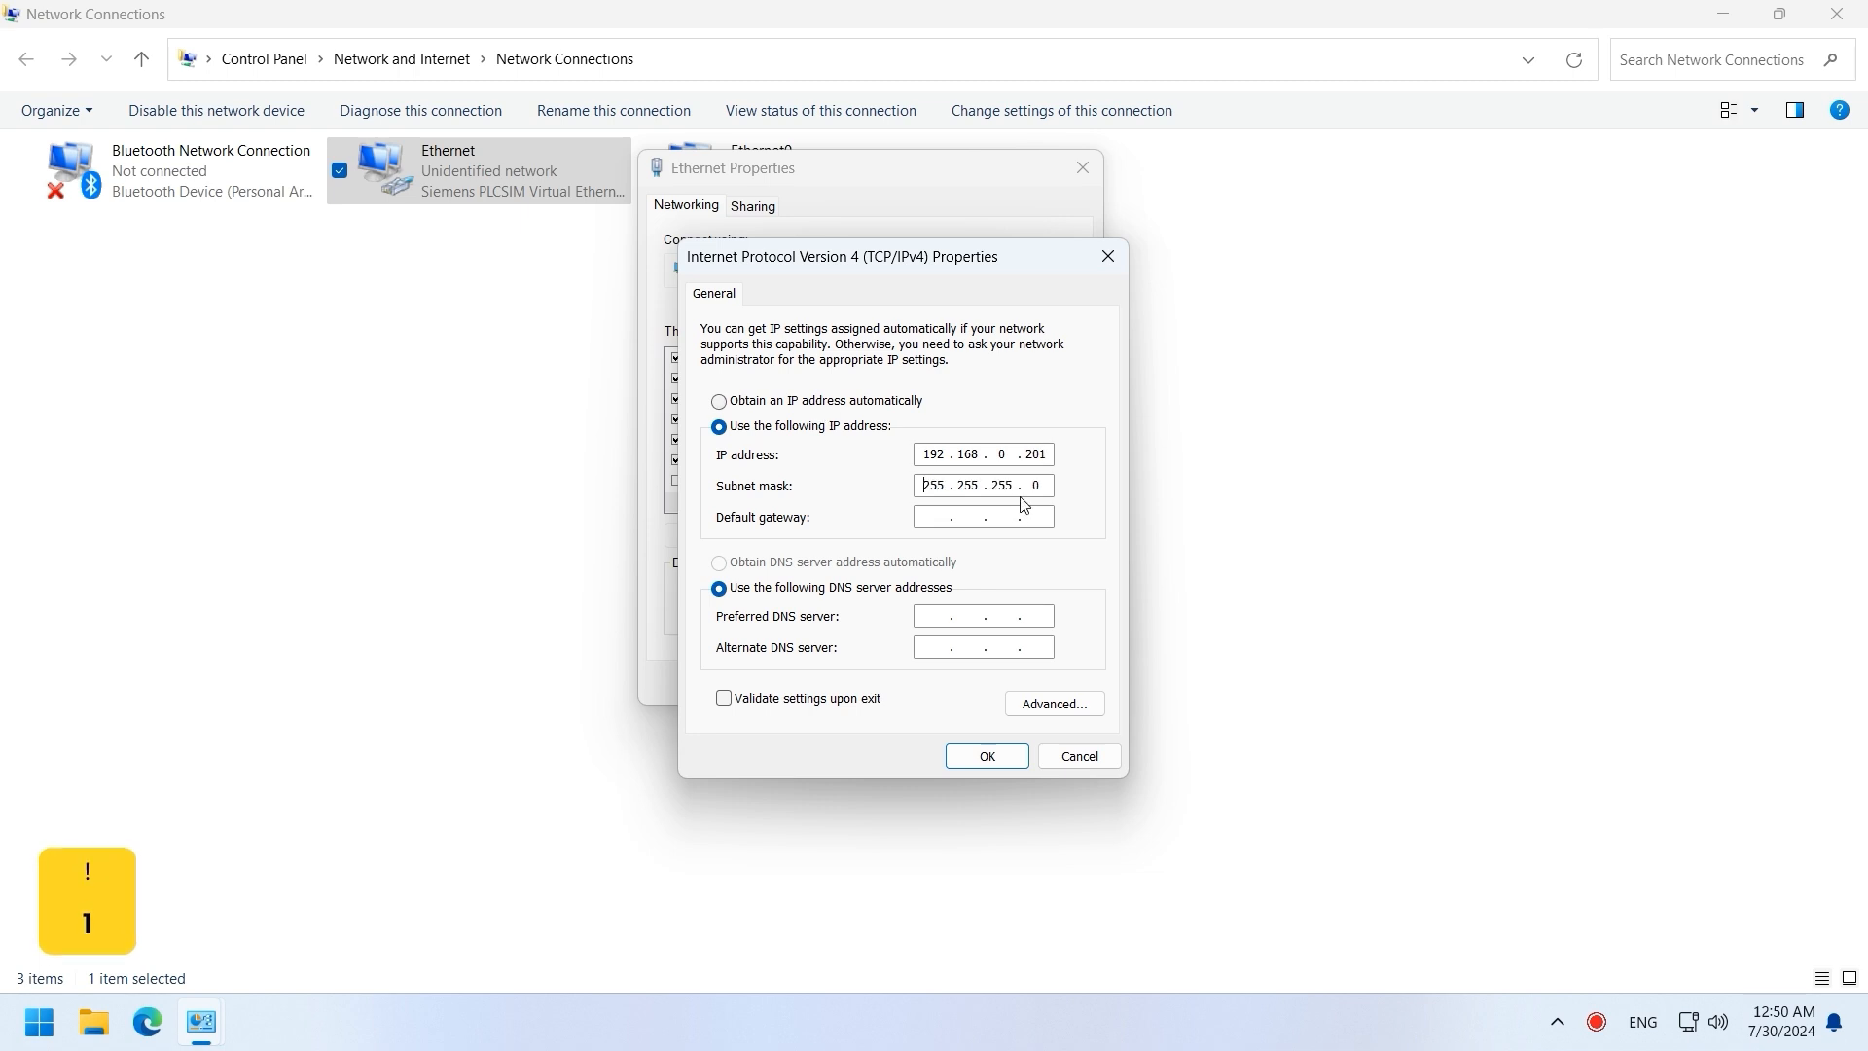
click(1002, 756)
click(937, 692)
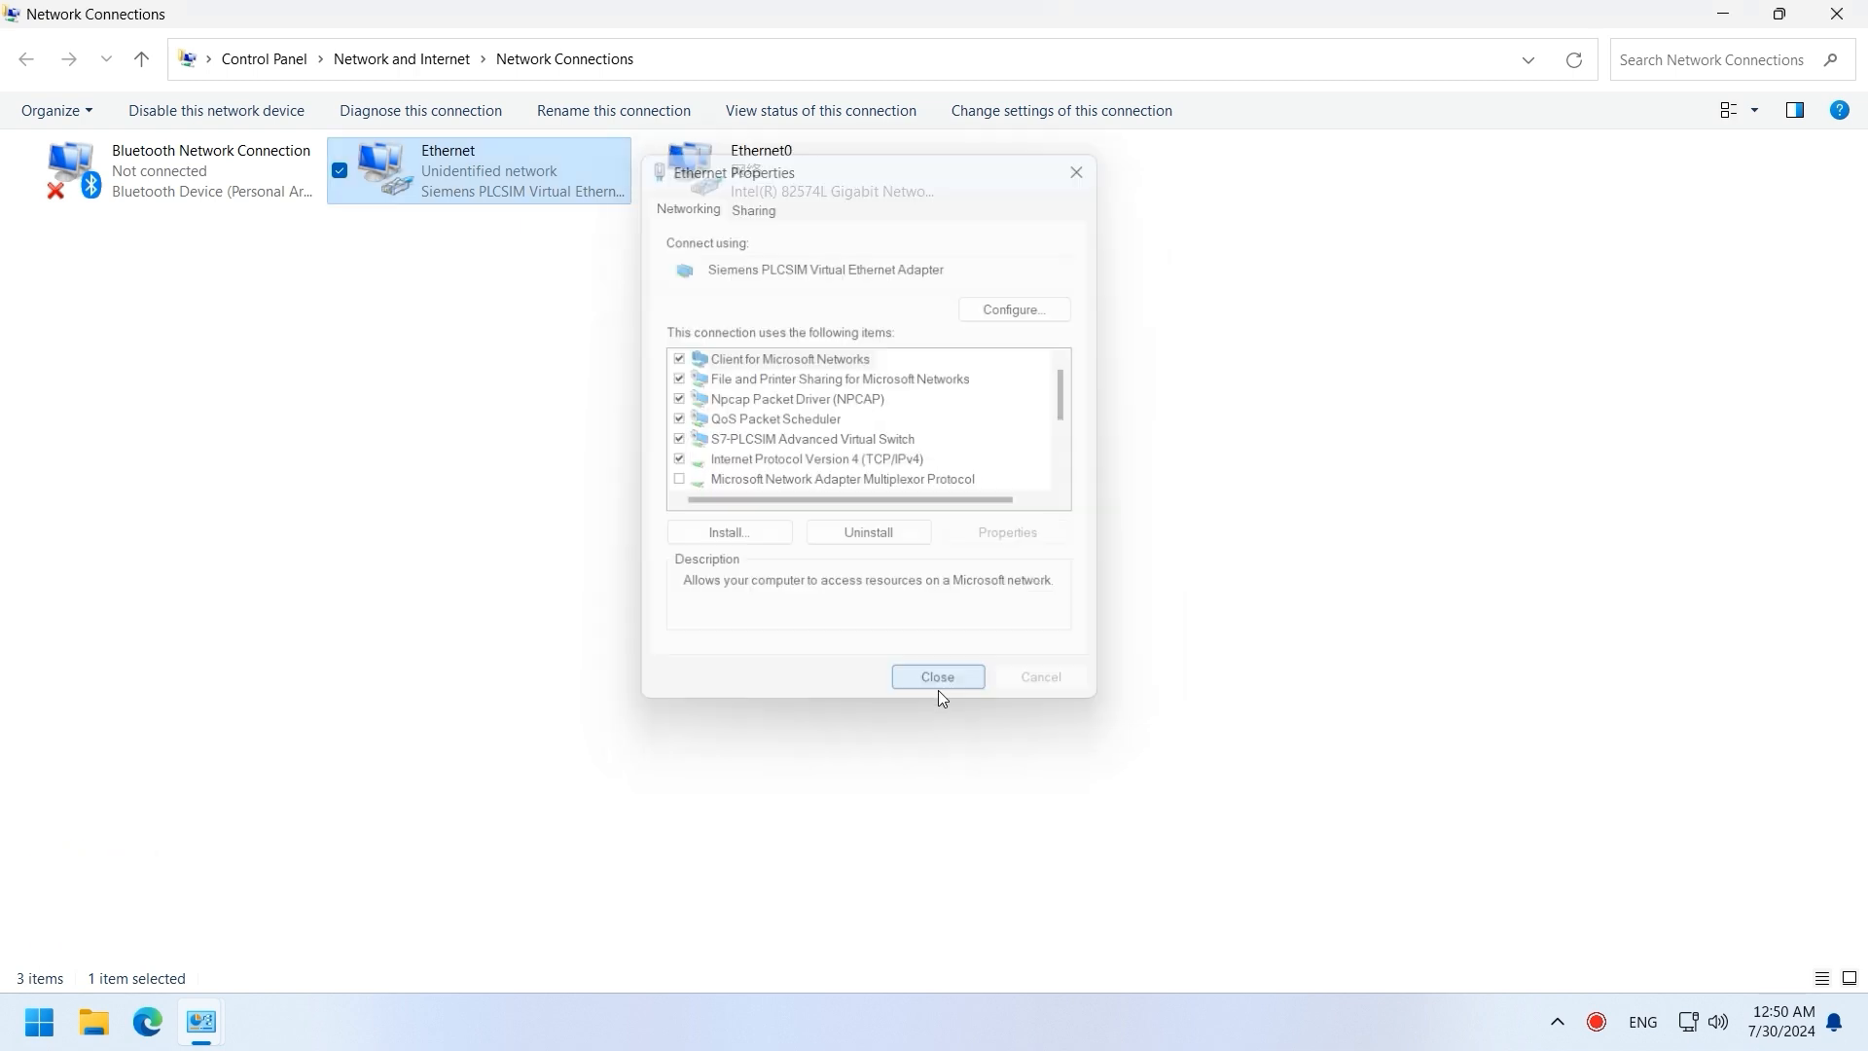
click(1840, 21)
Step: Launch S7-PLCSIM Advanced and switch Online Access to TCP/IP over <Local>
click(1838, 15)
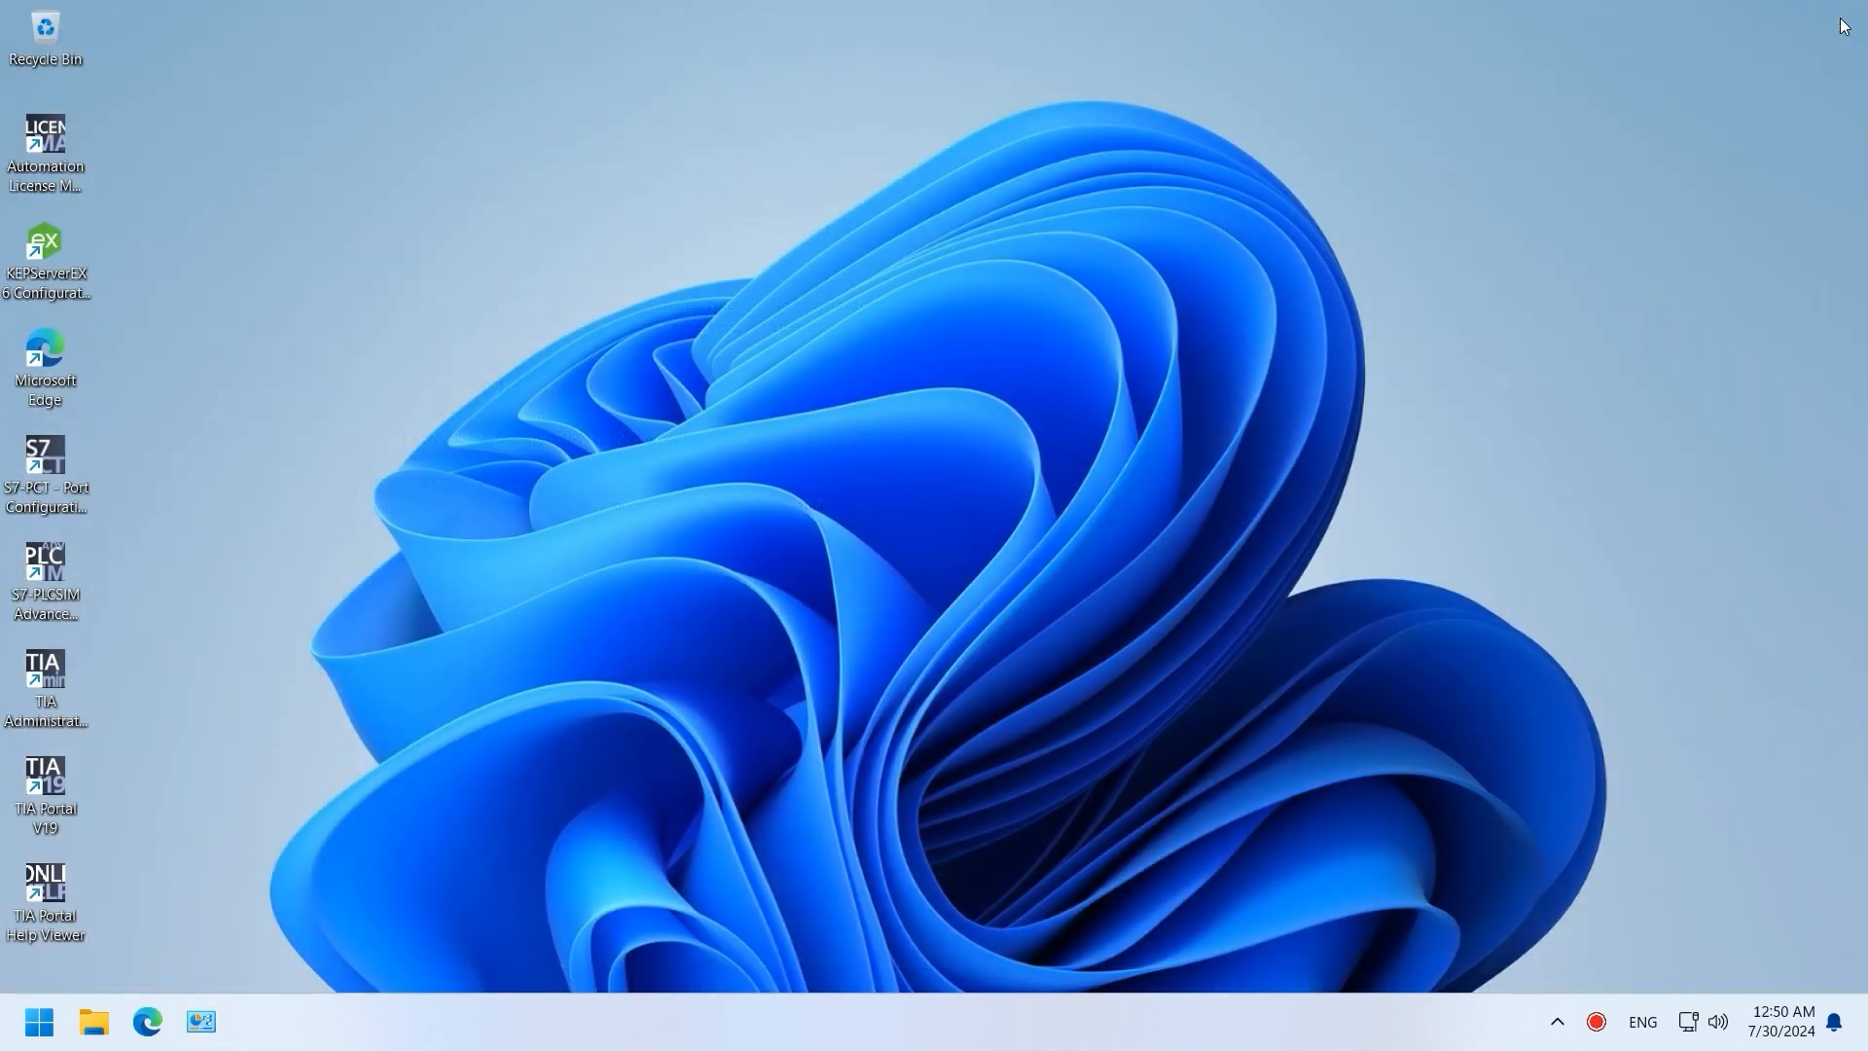
click(46, 616)
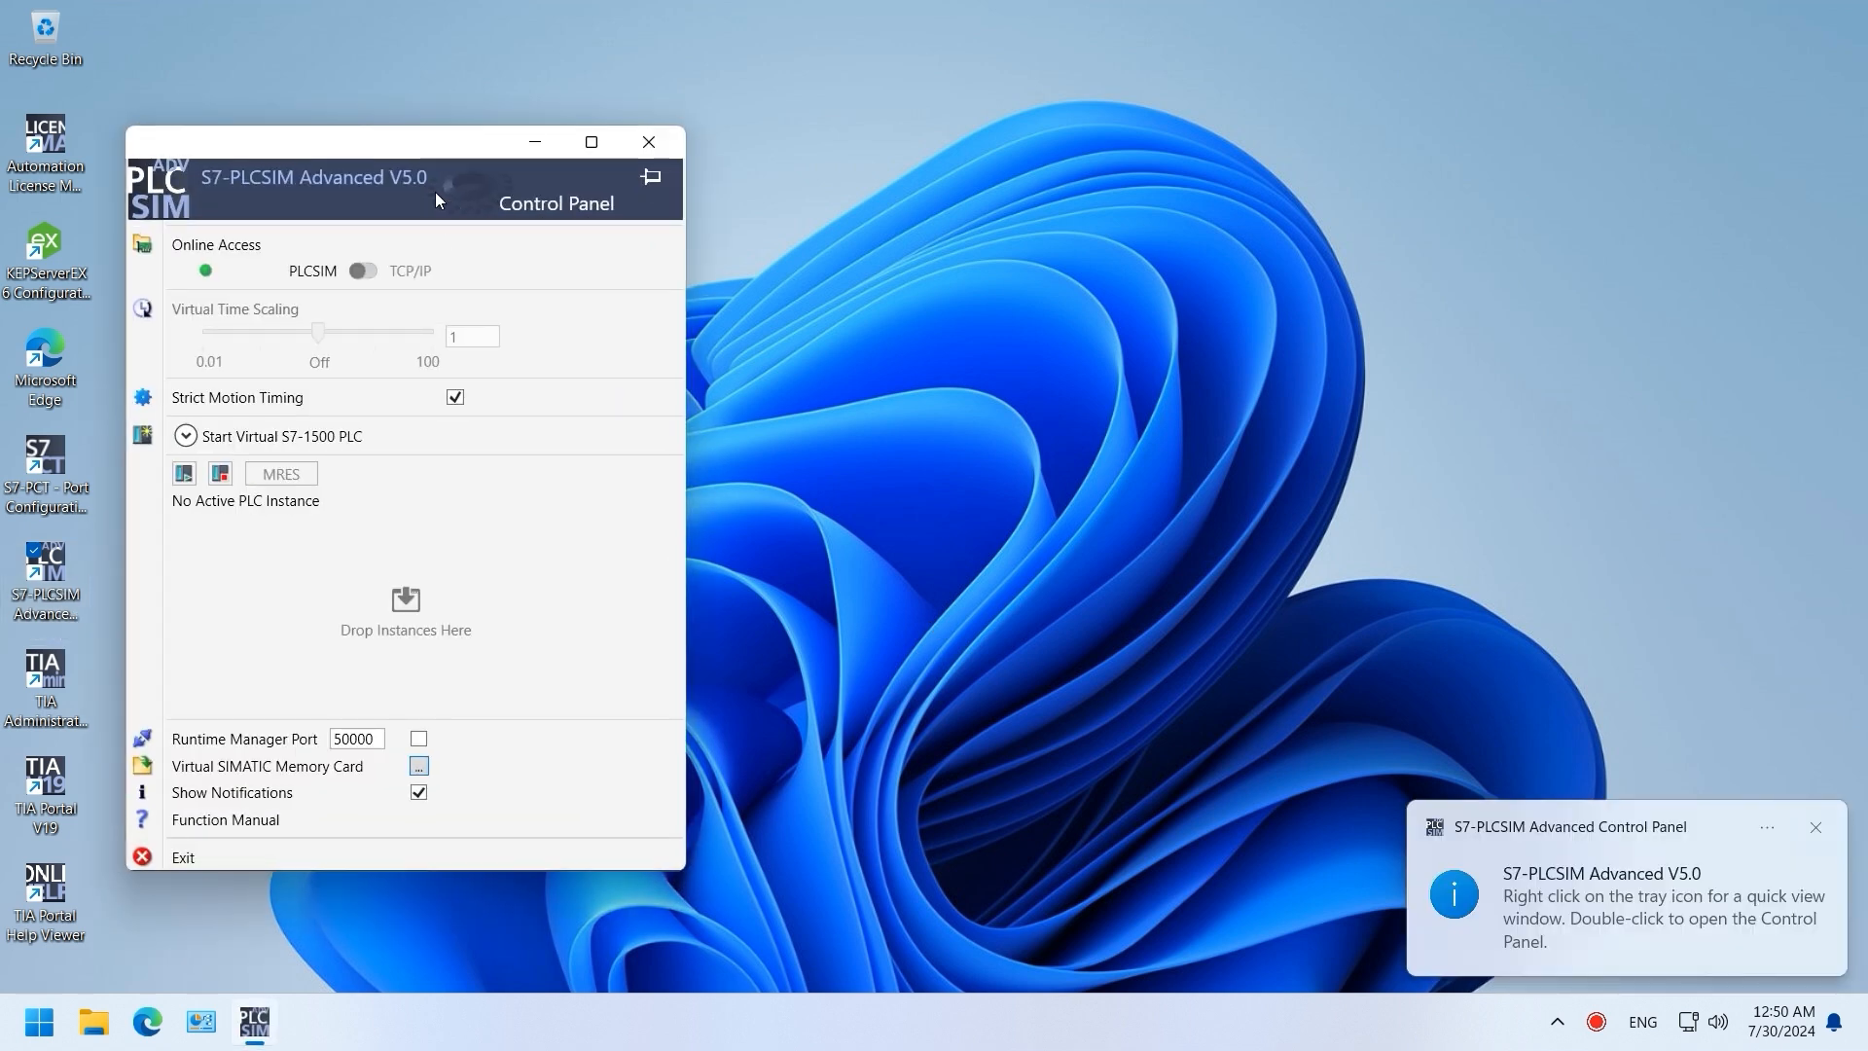
drag(437, 144, 1090, 124)
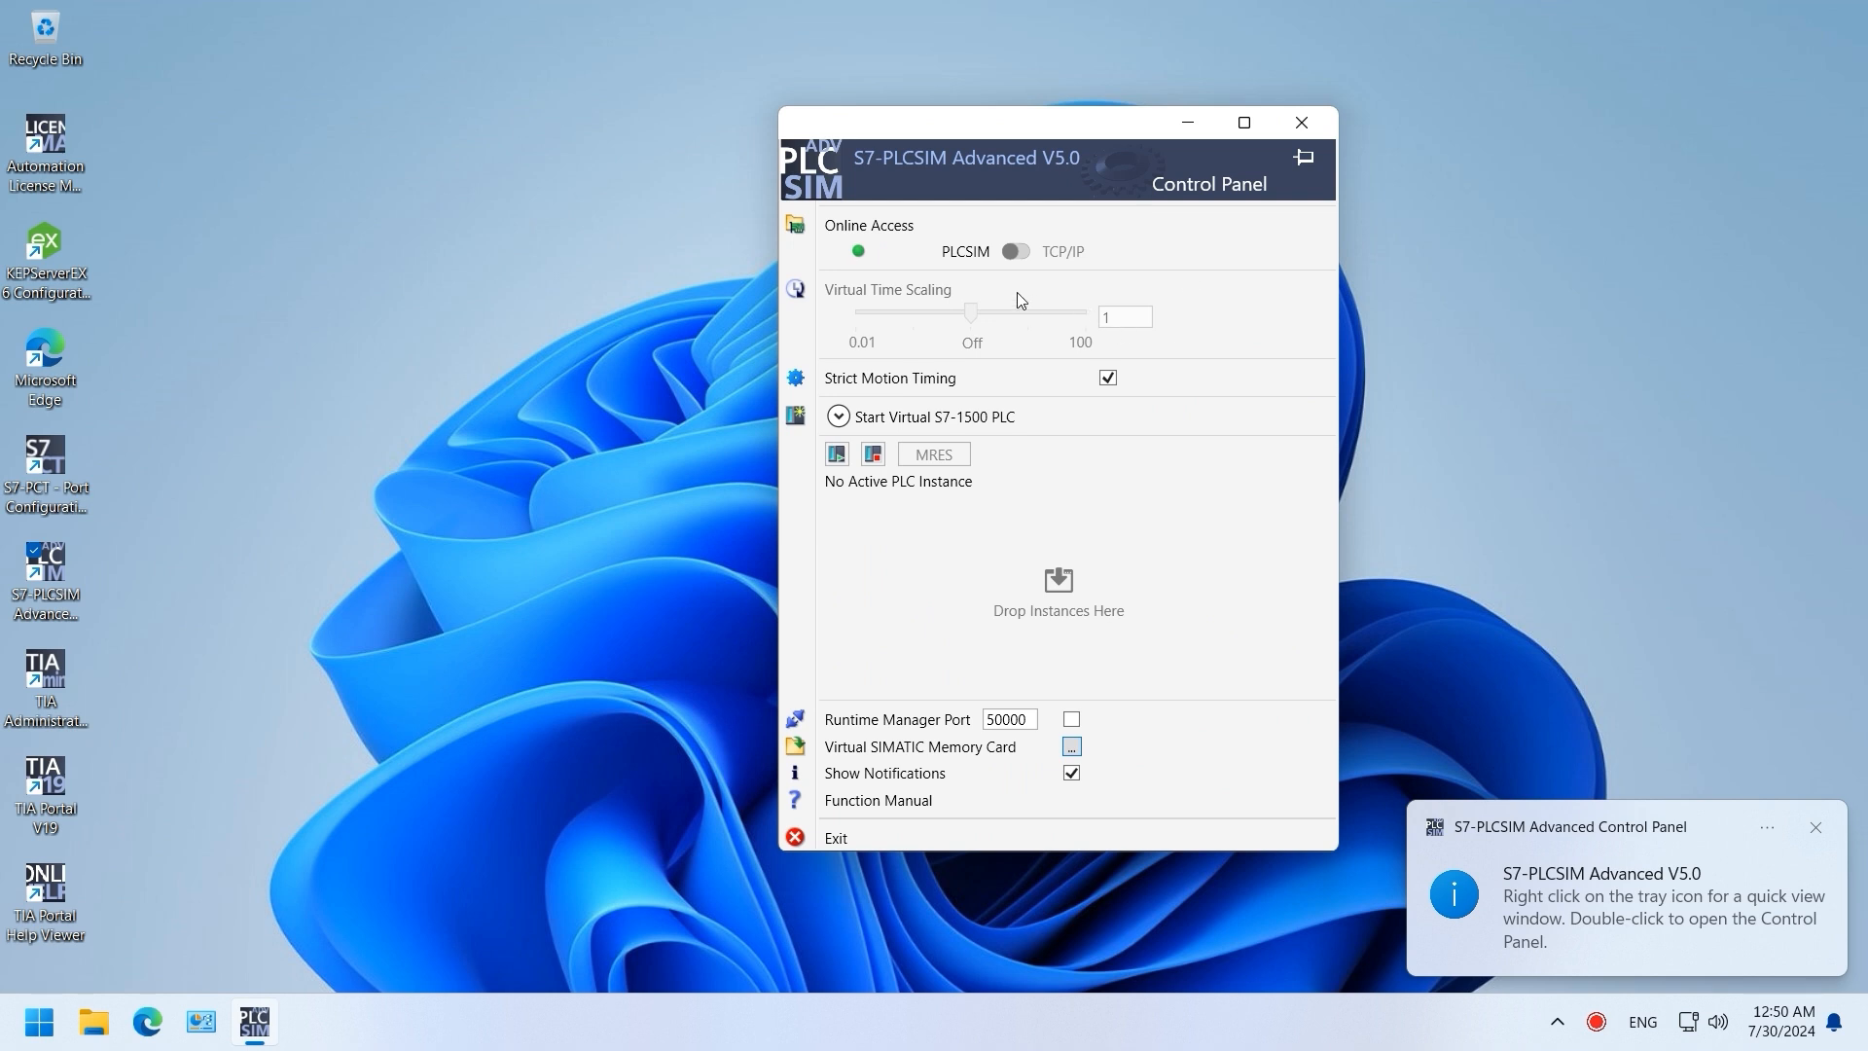
click(1017, 251)
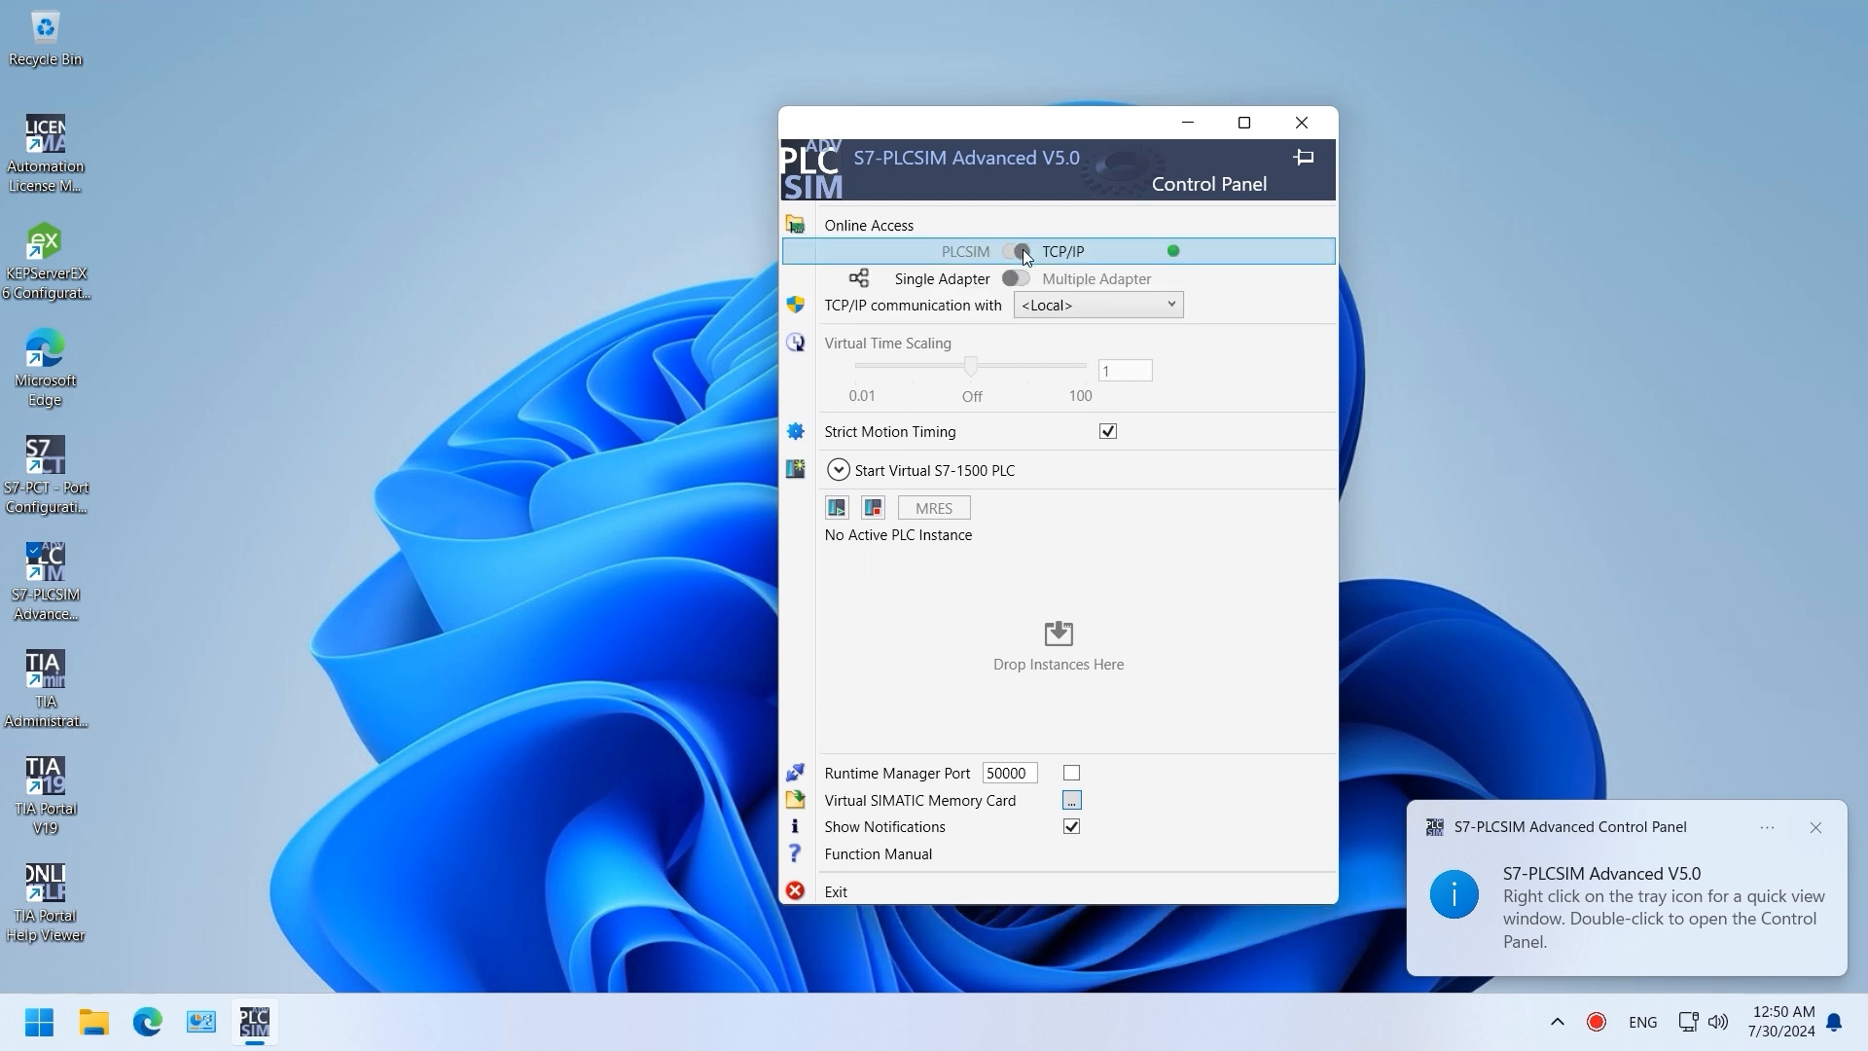
click(1132, 302)
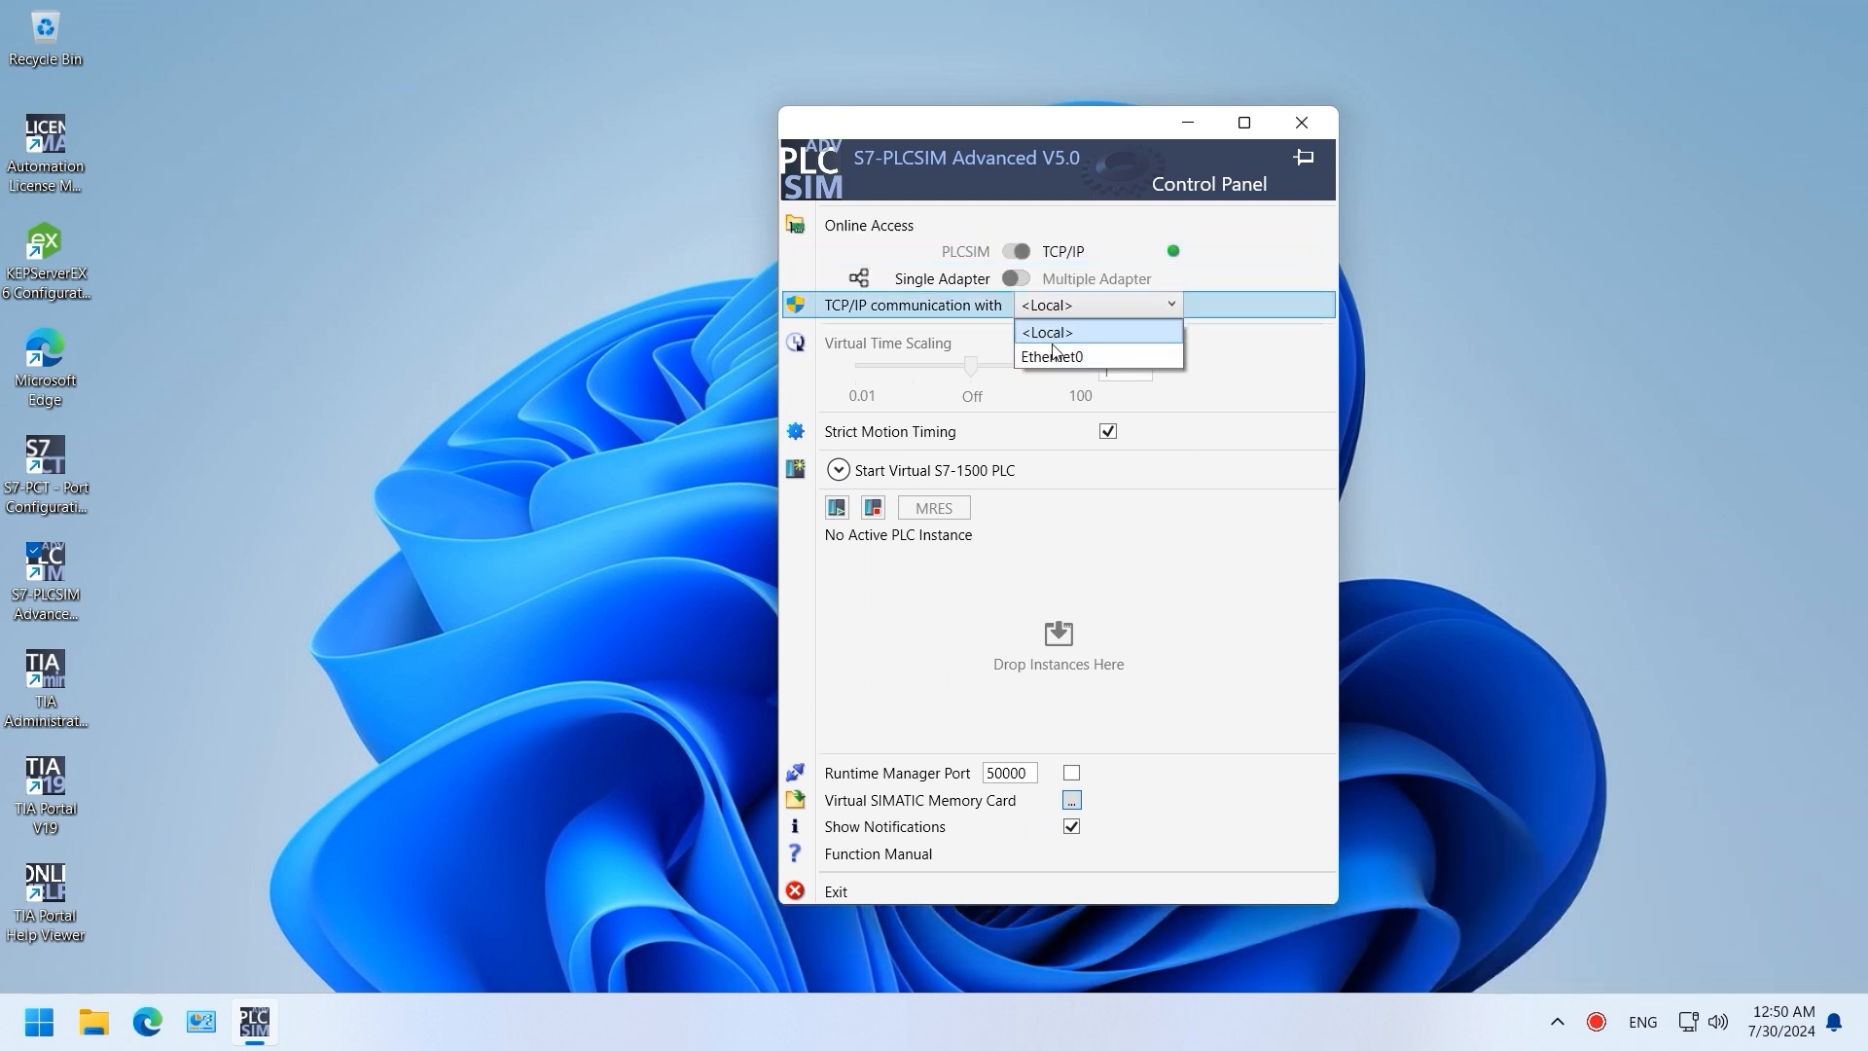
click(1051, 341)
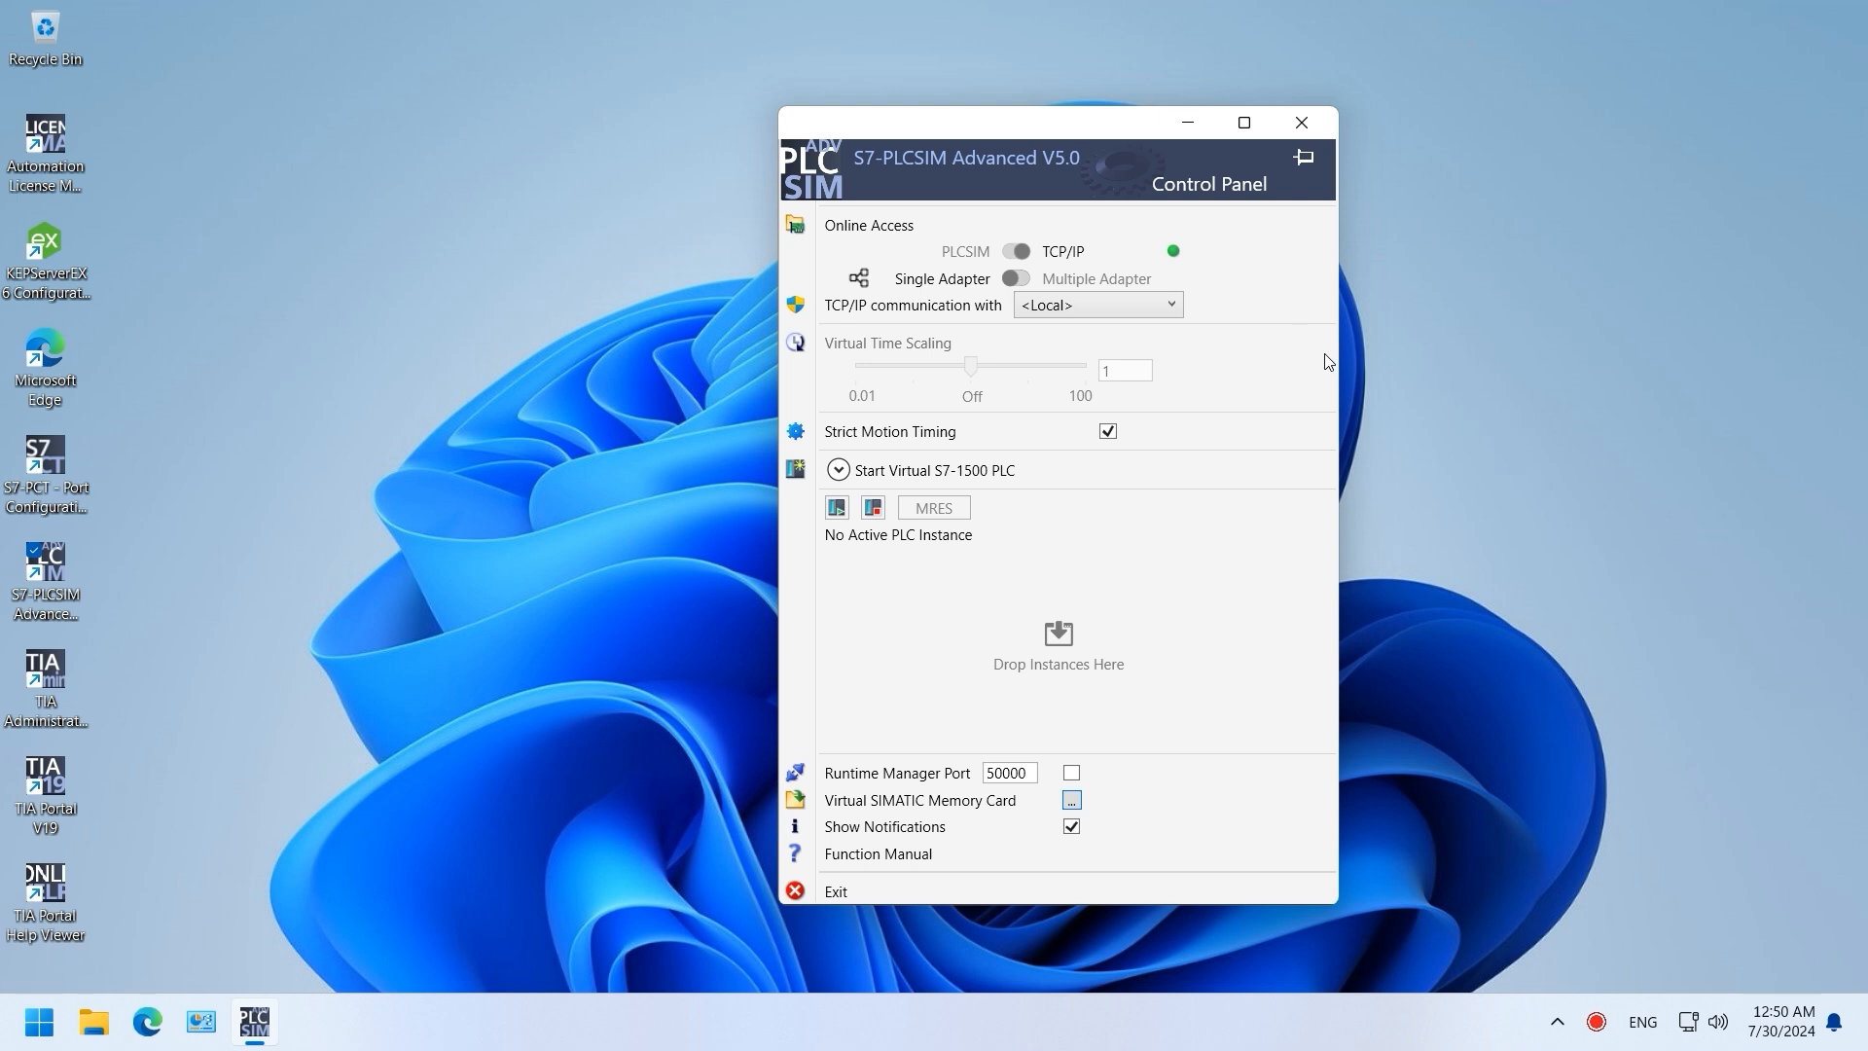
click(847, 473)
Step: Define instance PLCTEST at 192.168.0.200, mask 255.255.255.0, family S7-1500, and pin the panel
click(1107, 498)
text(PLCTE)
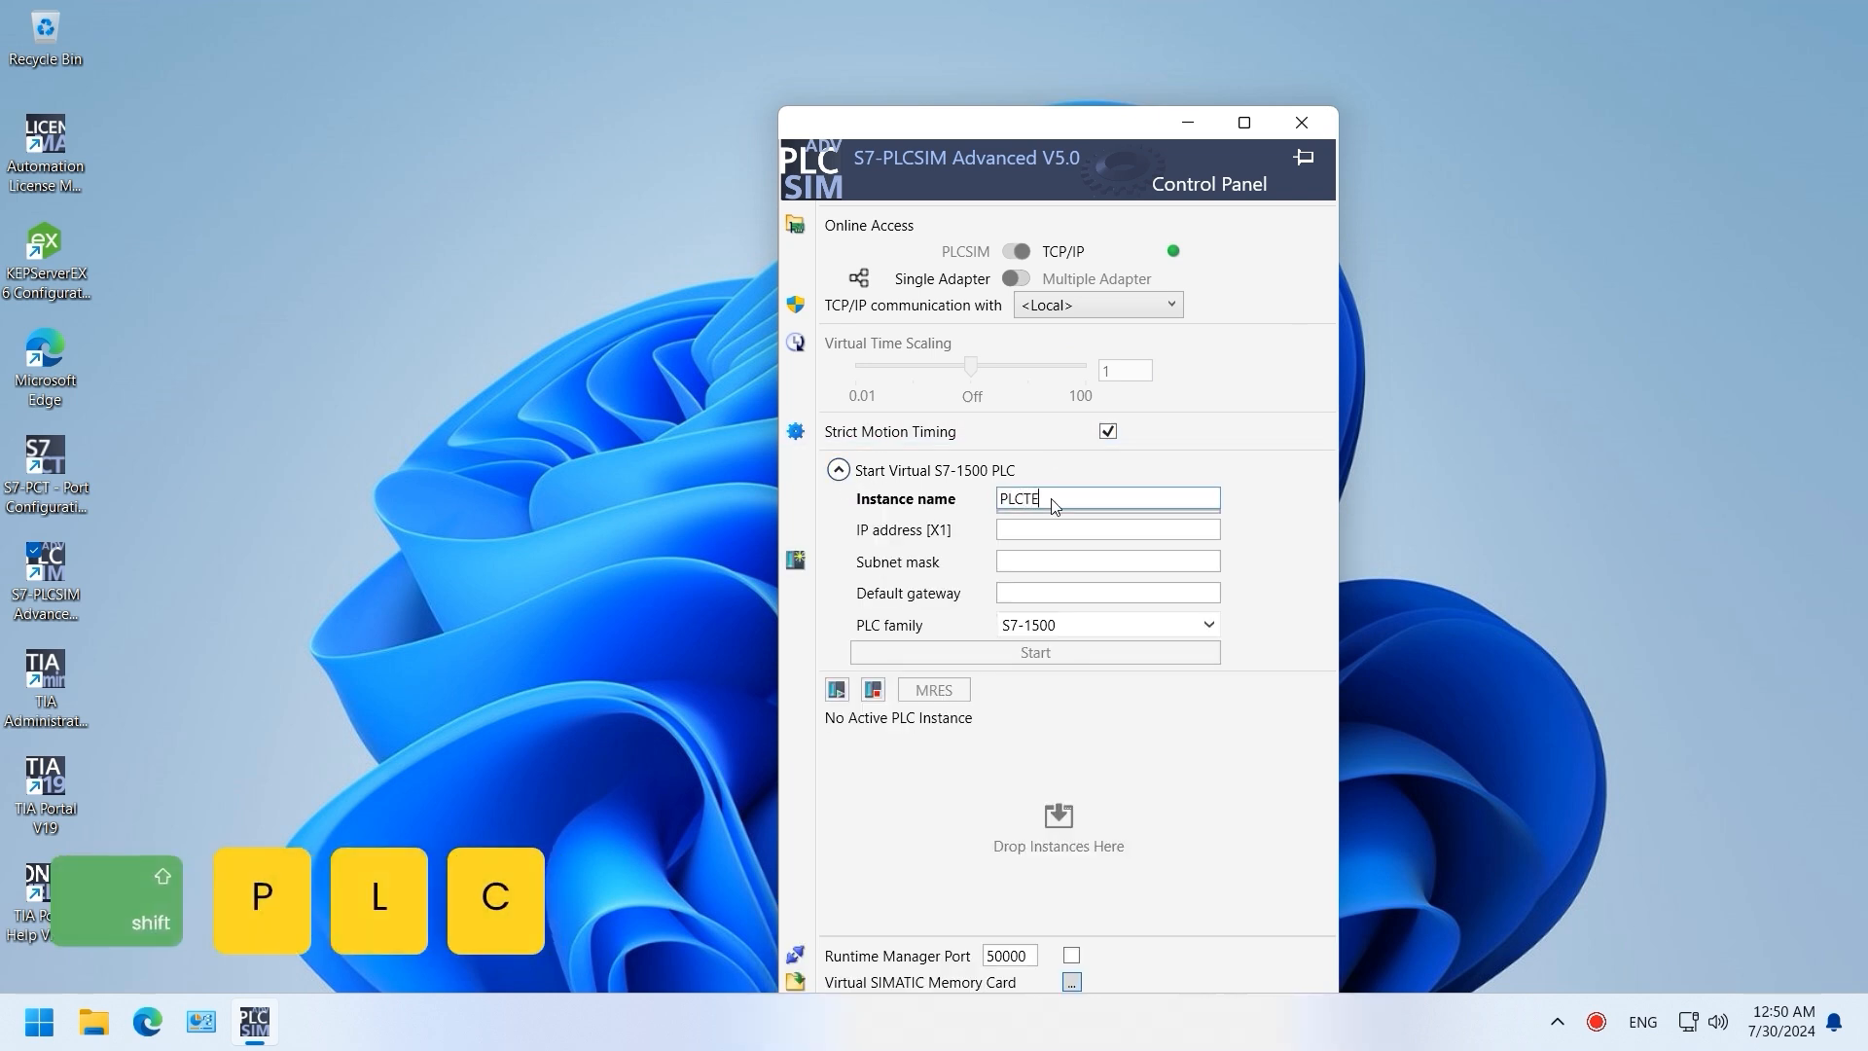
text(ST)
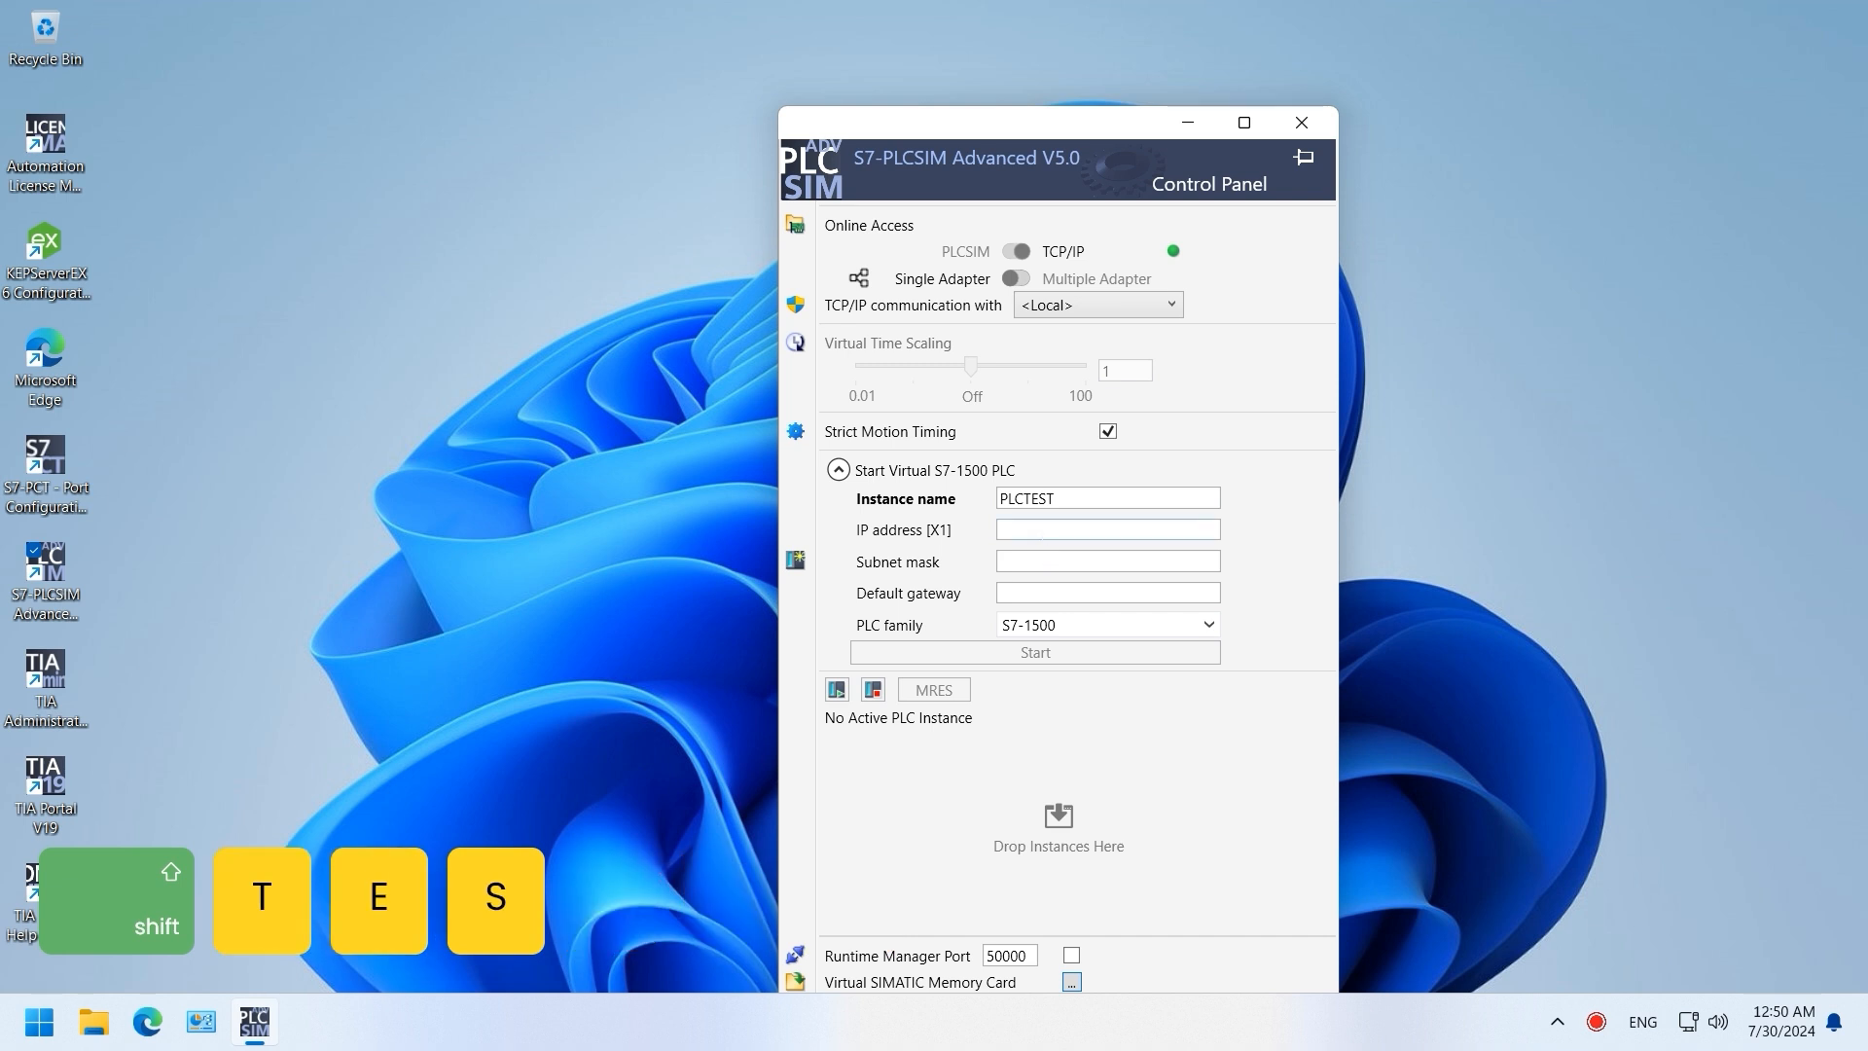
click(1043, 530)
text(192.168)
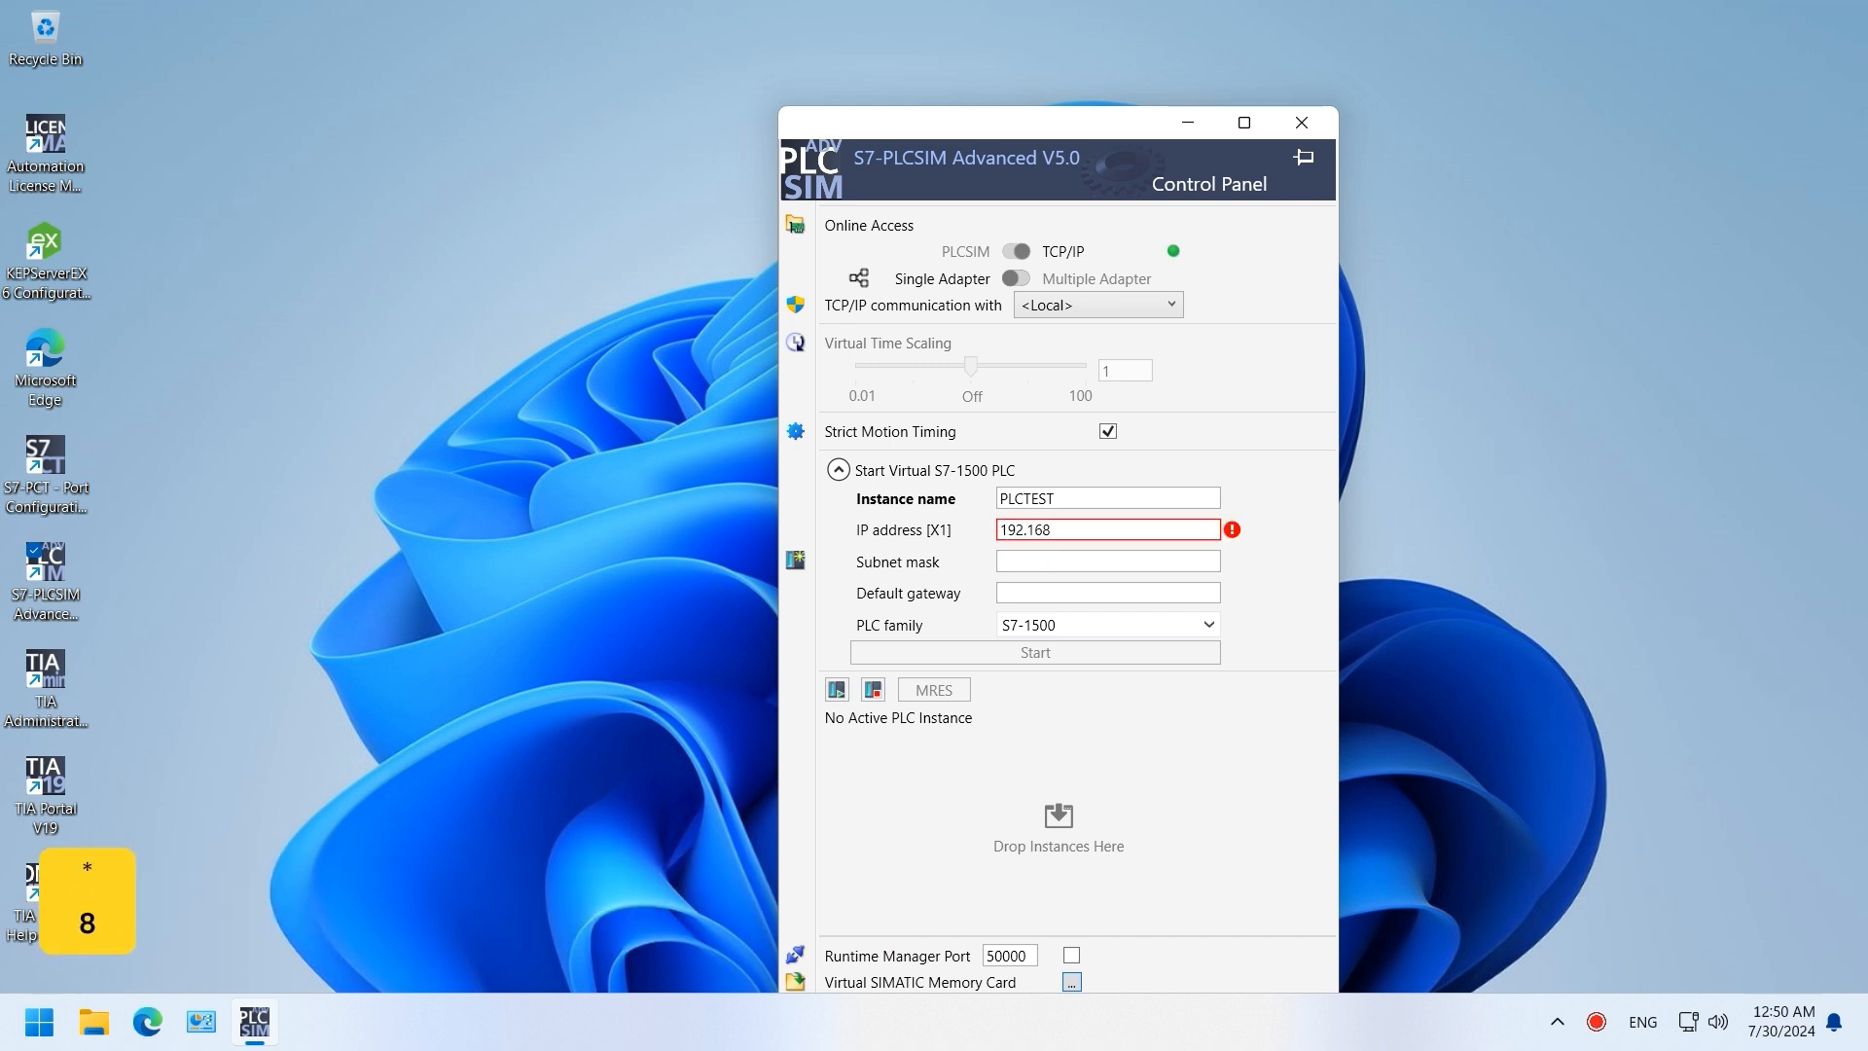
text(.0.200)
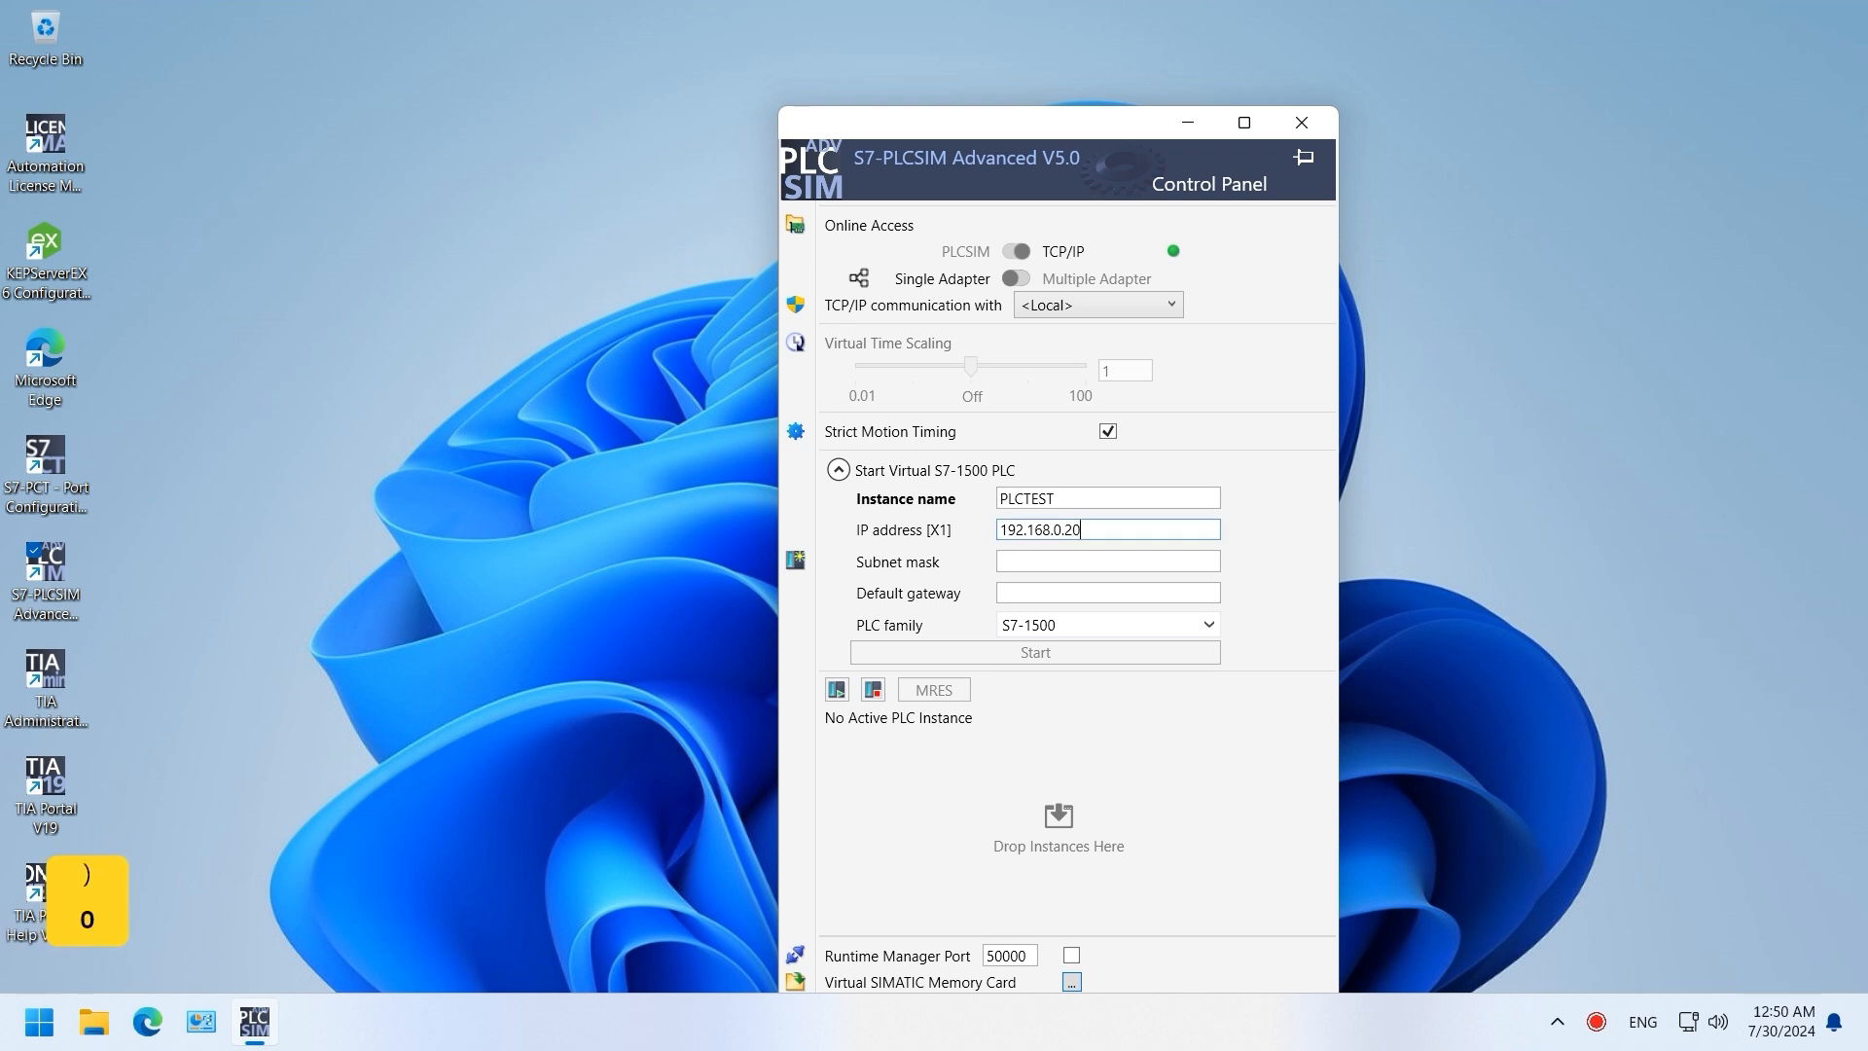
click(1065, 562)
text(2)
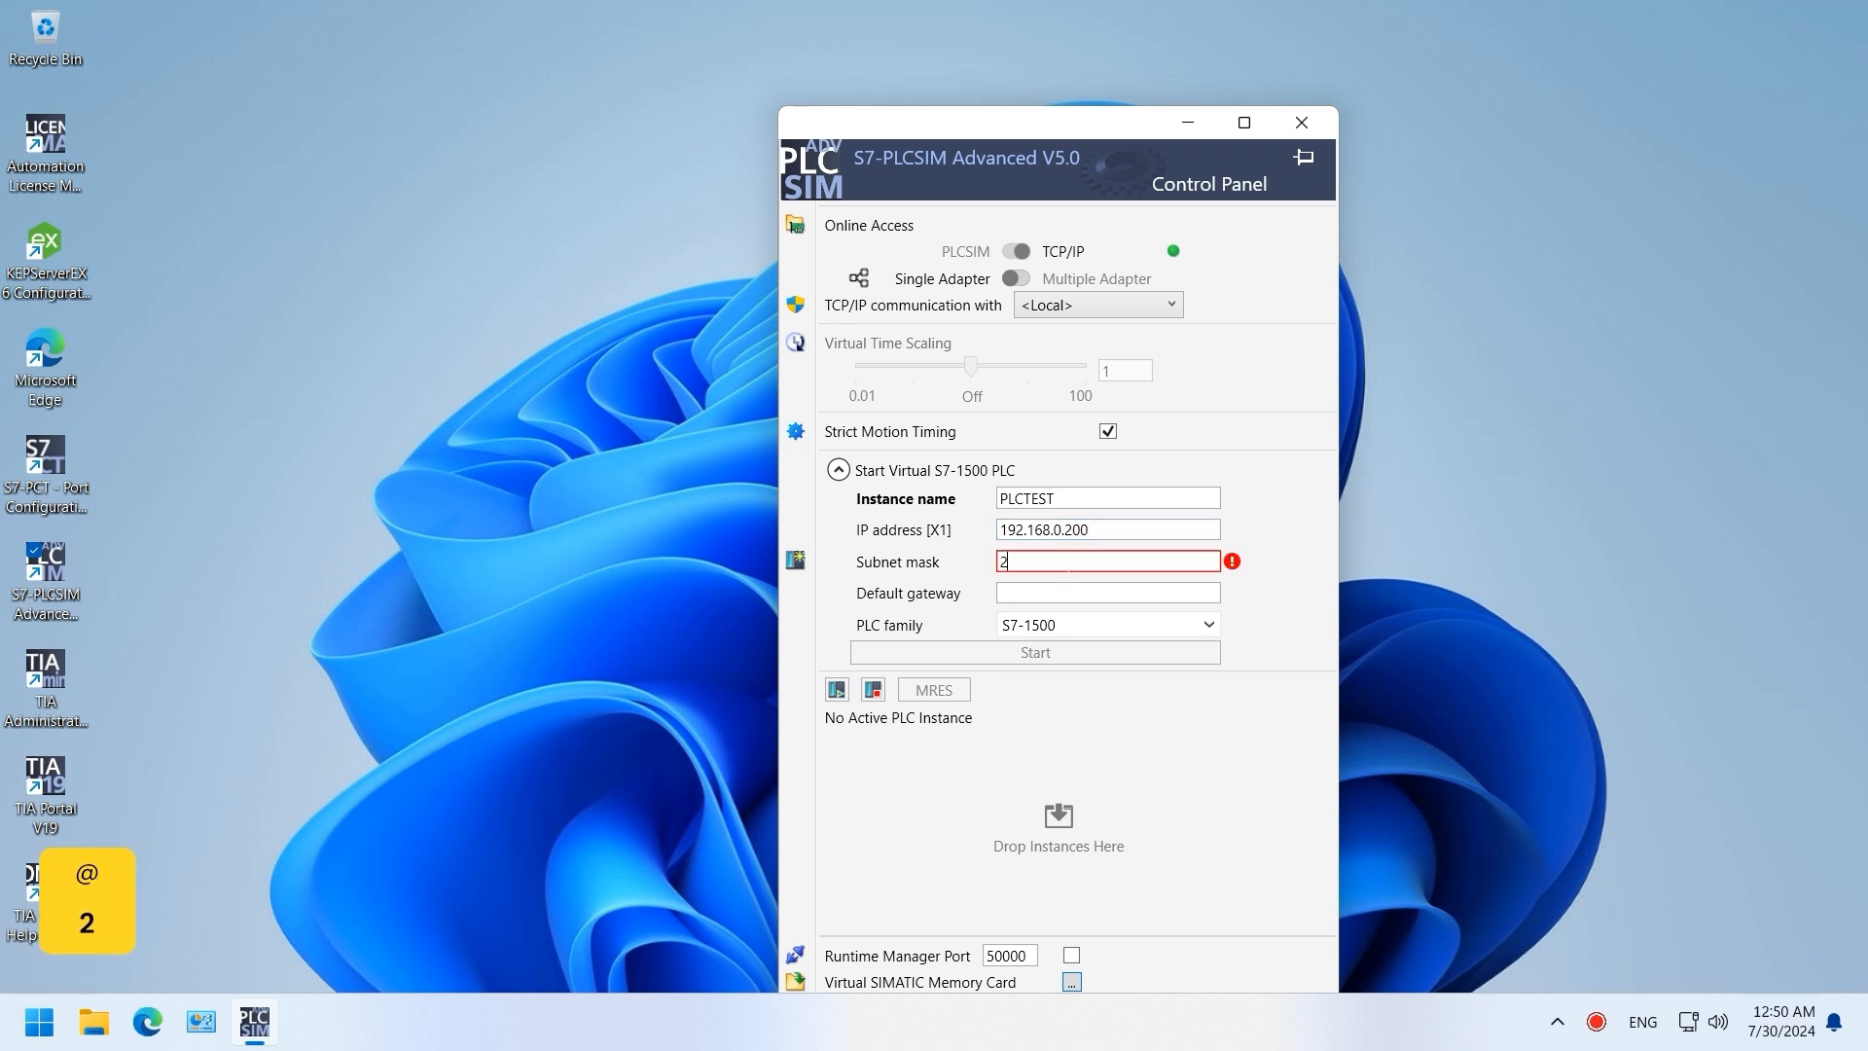
text(55.255.255.0)
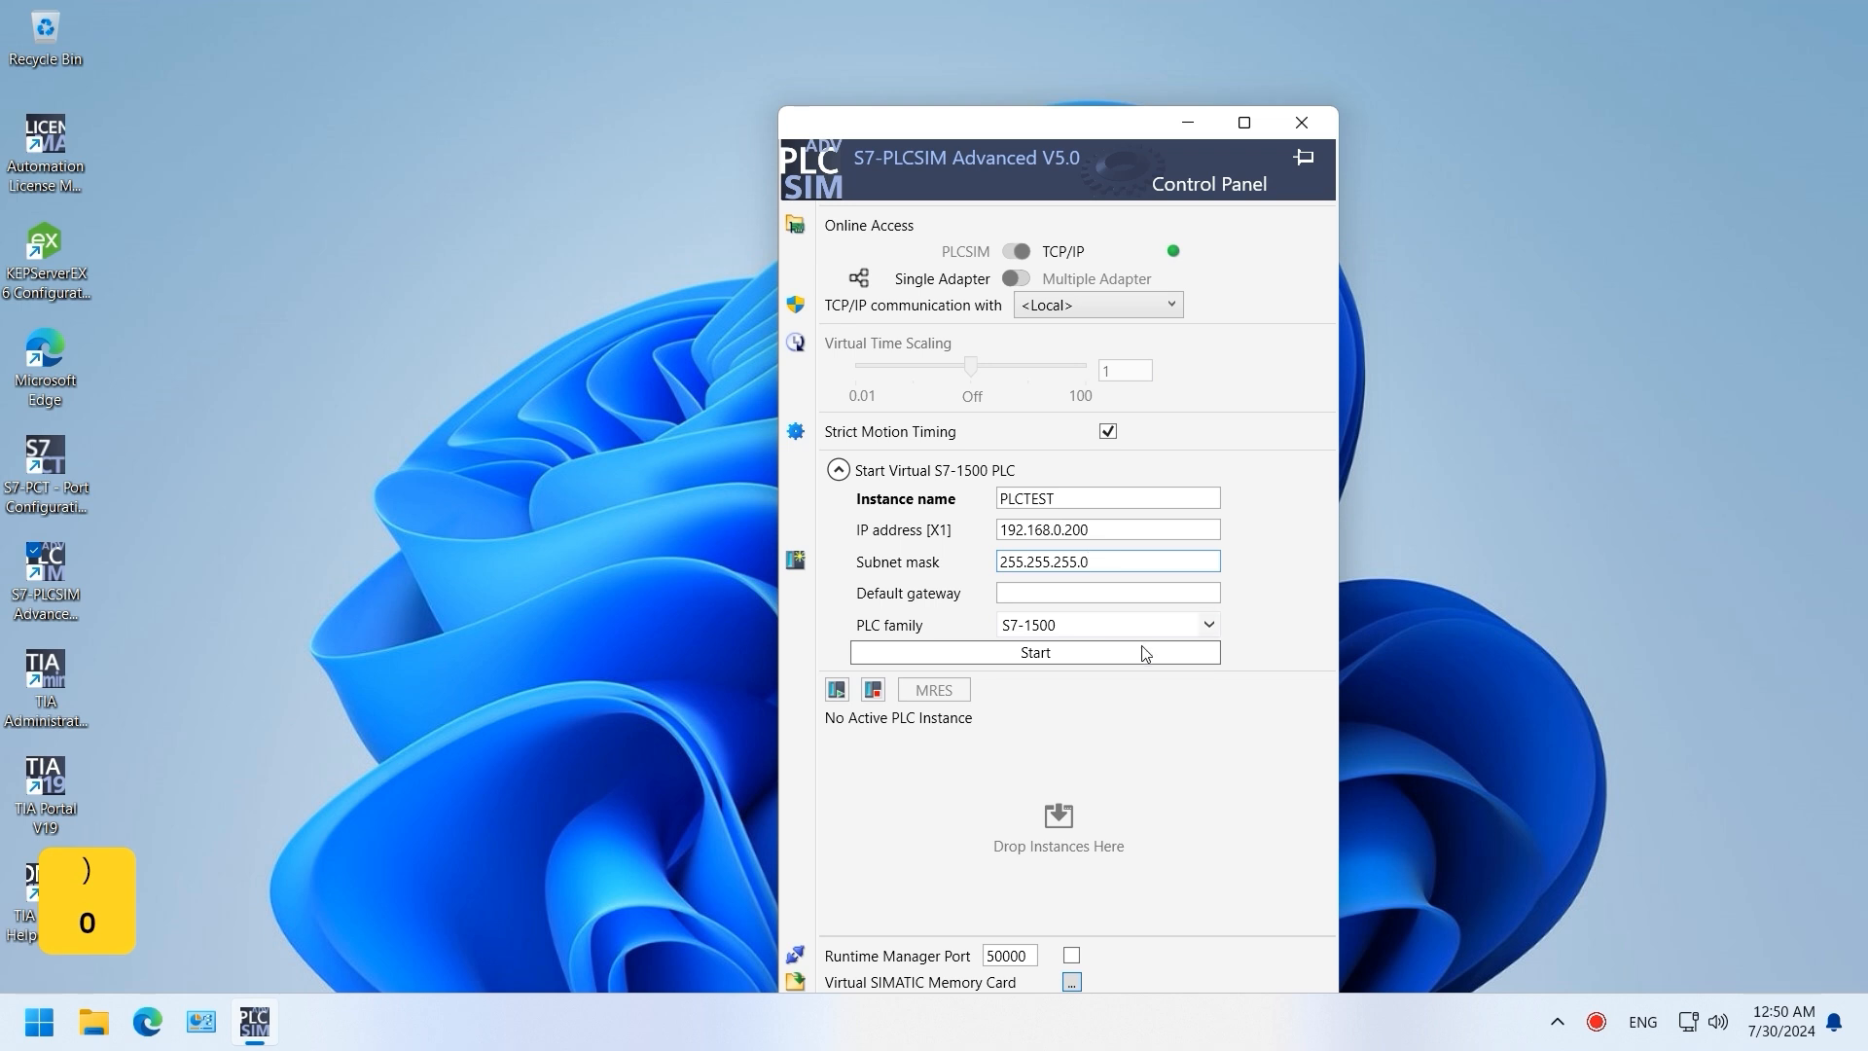
click(1177, 624)
click(1065, 657)
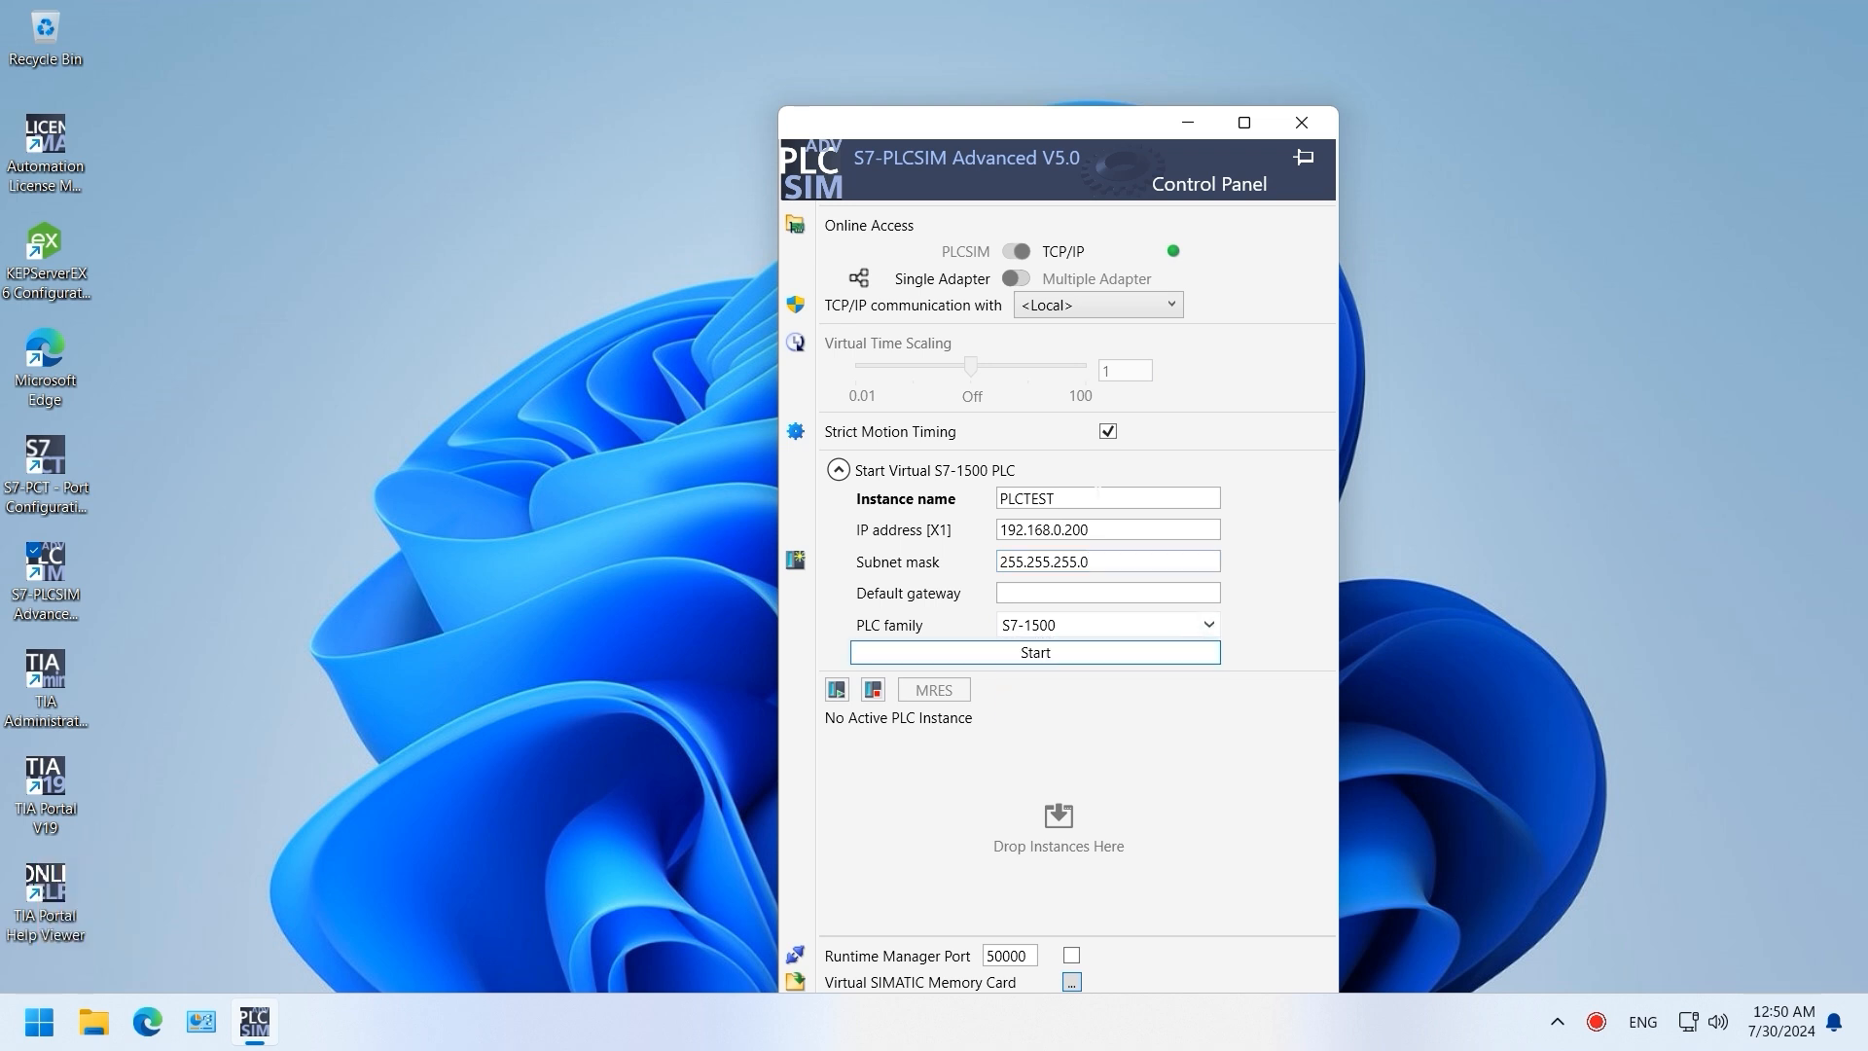
drag(1060, 146, 1418, 51)
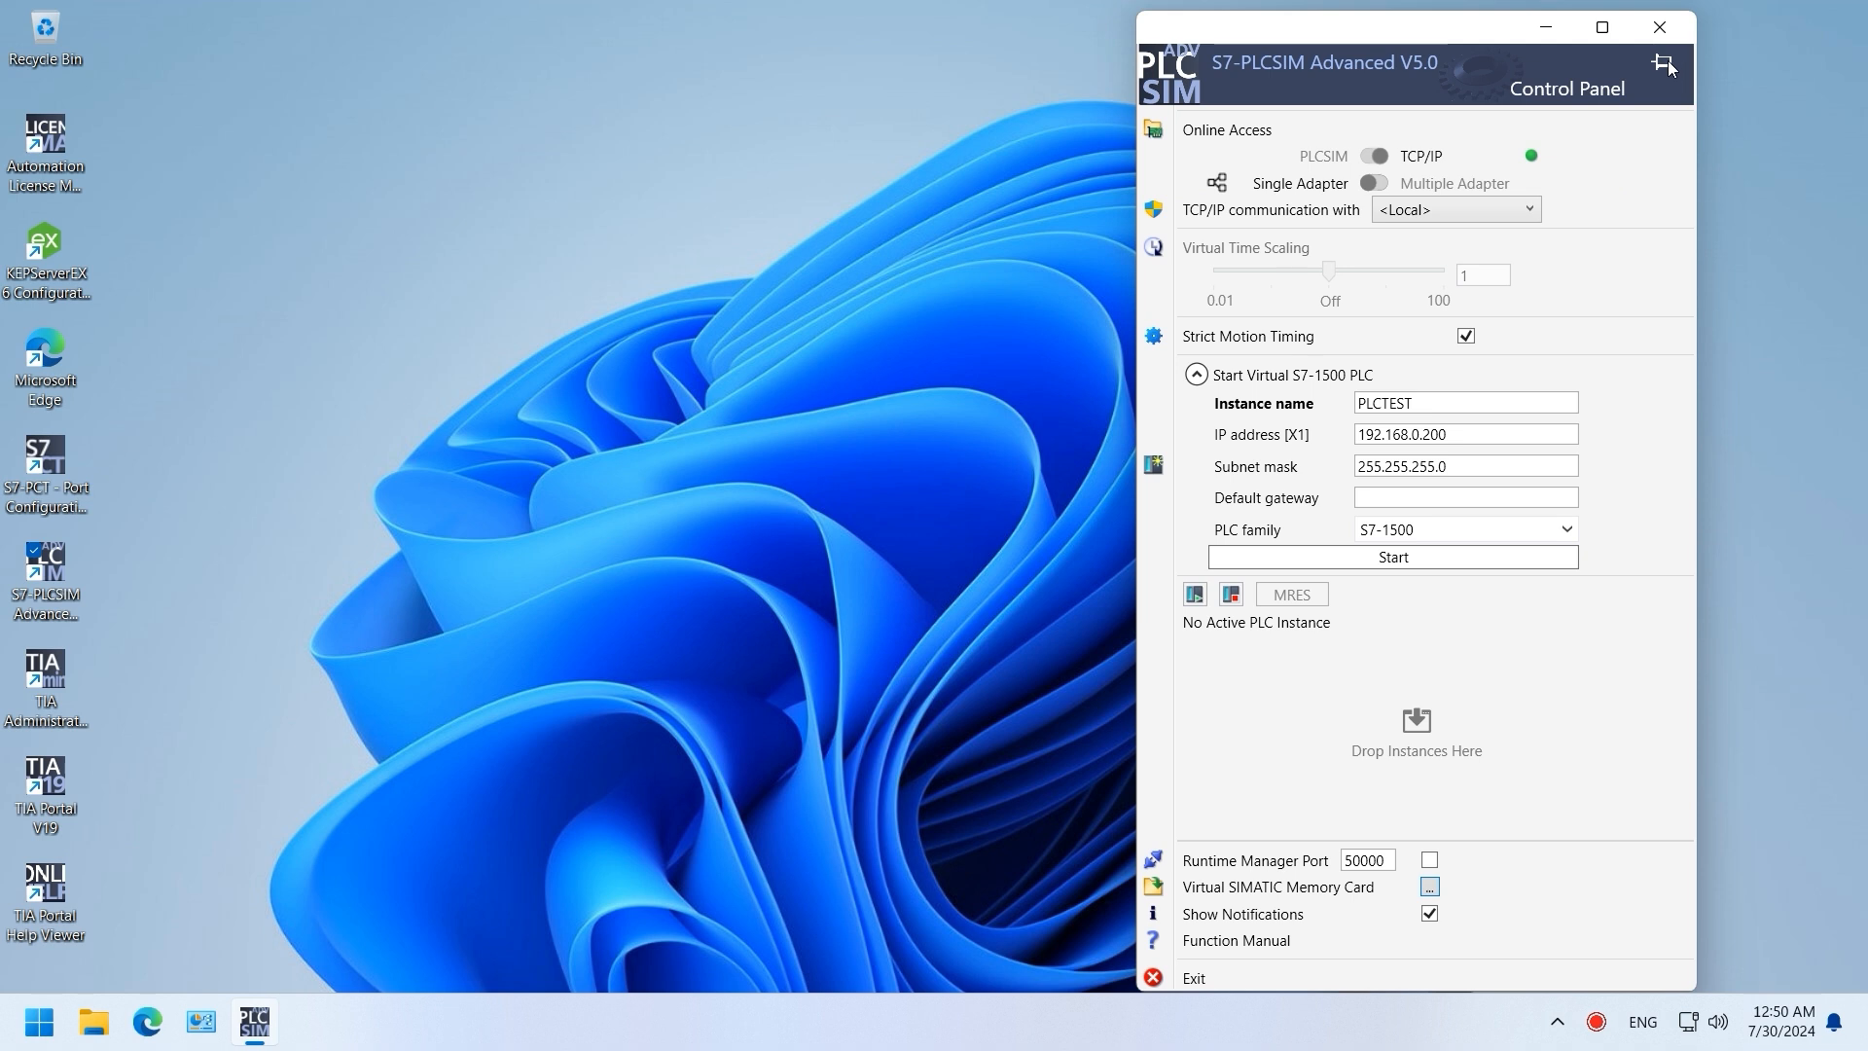
click(1664, 62)
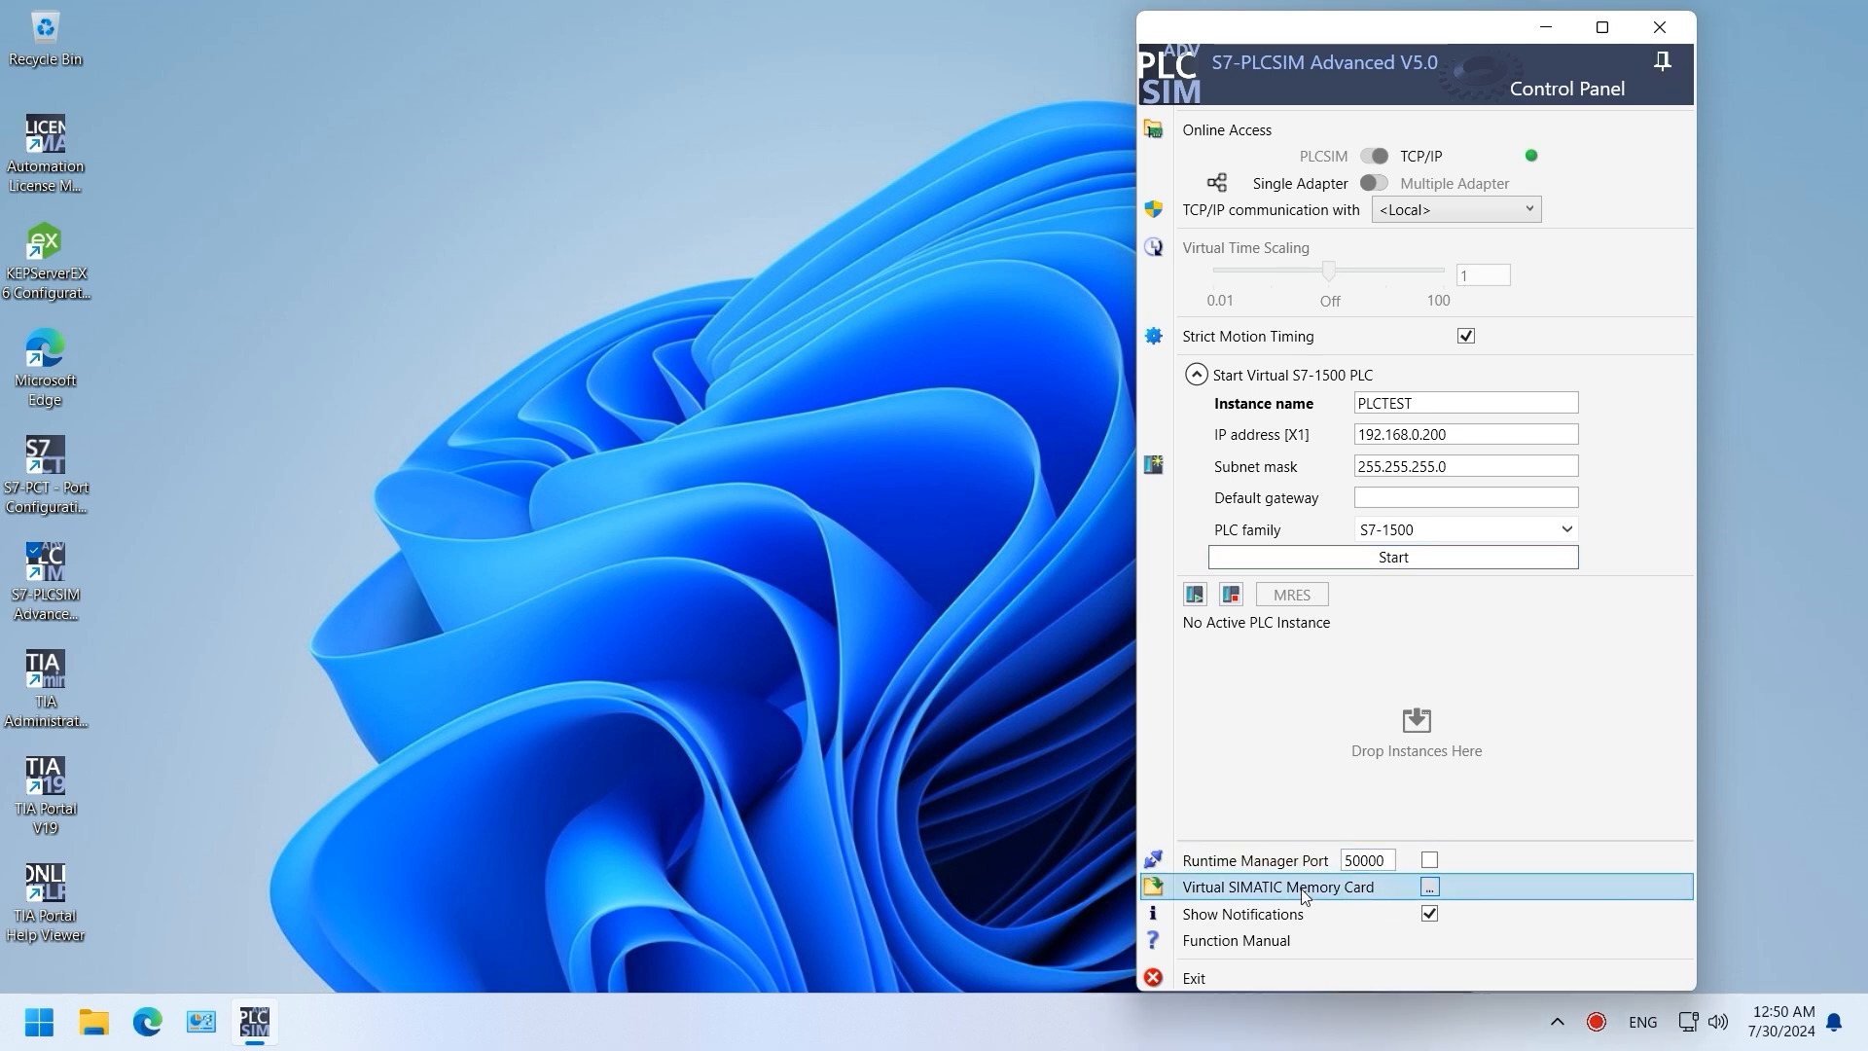
Step: Open the virtual memory card's Persistence folder and start the PLCTEST instance
click(1432, 887)
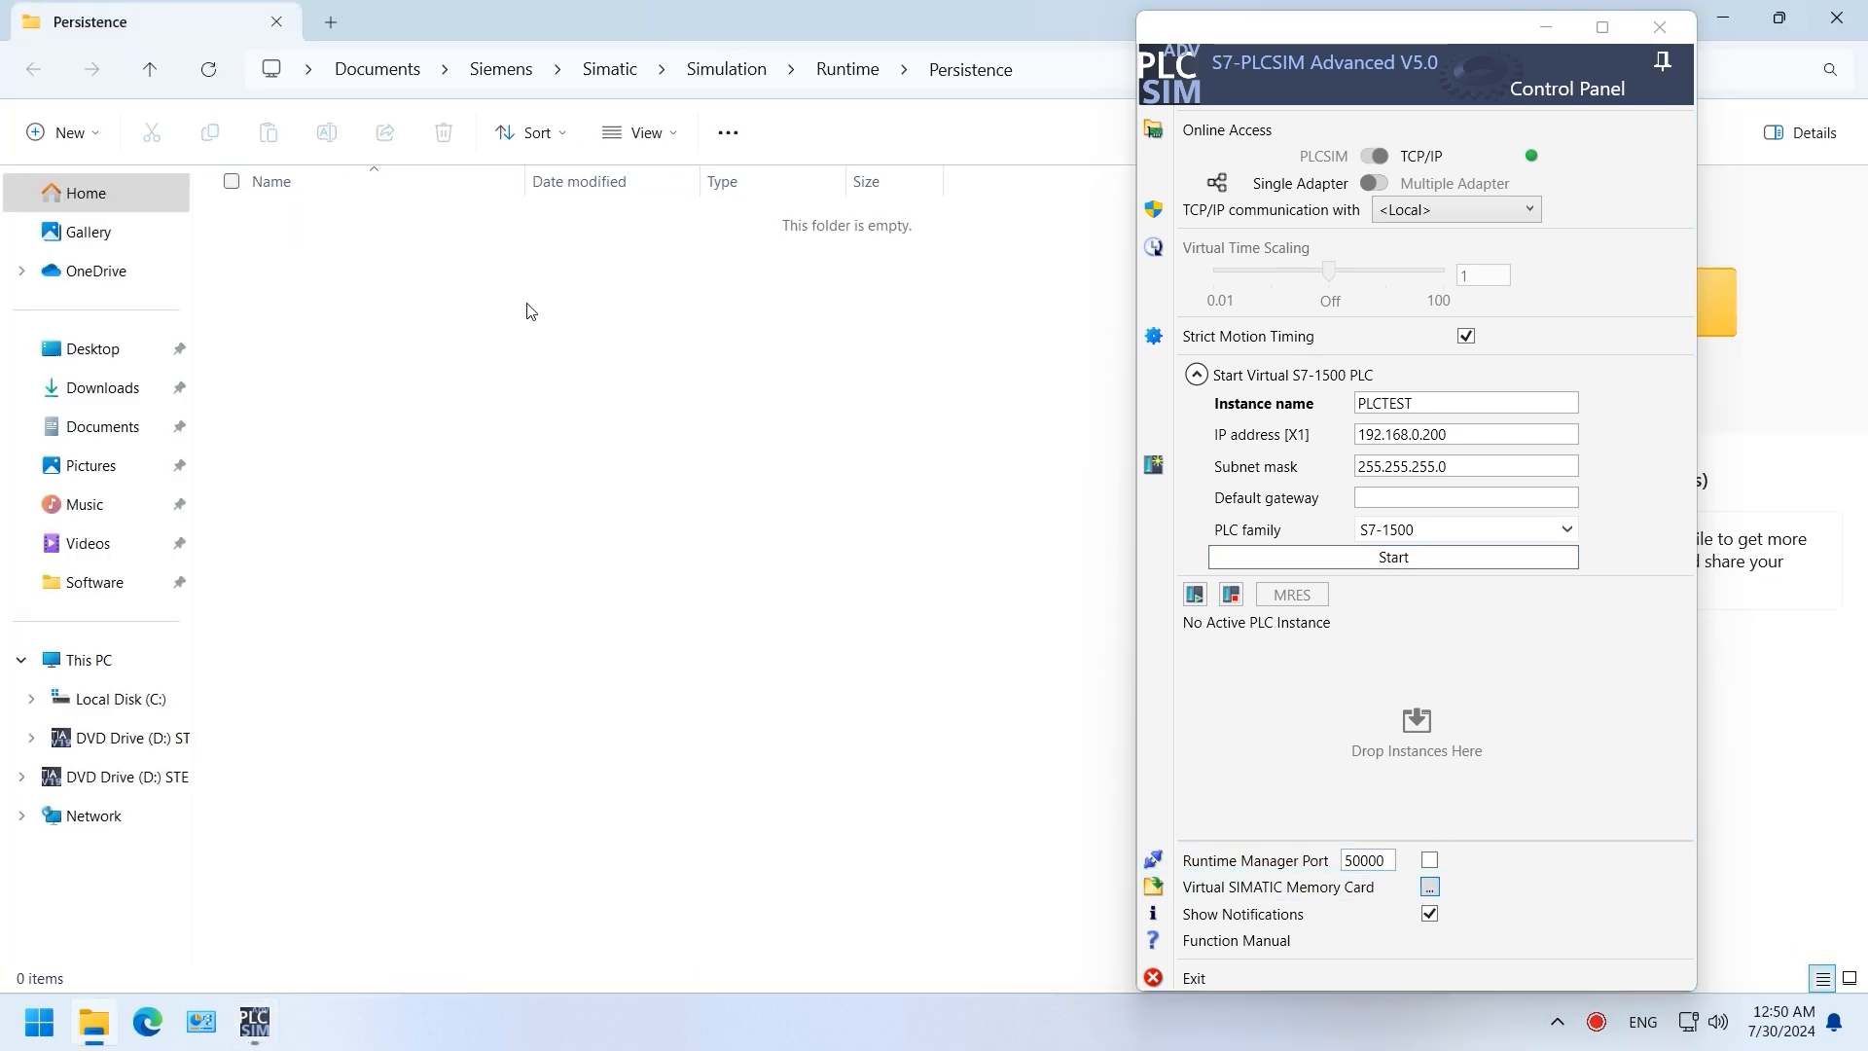
click(1396, 563)
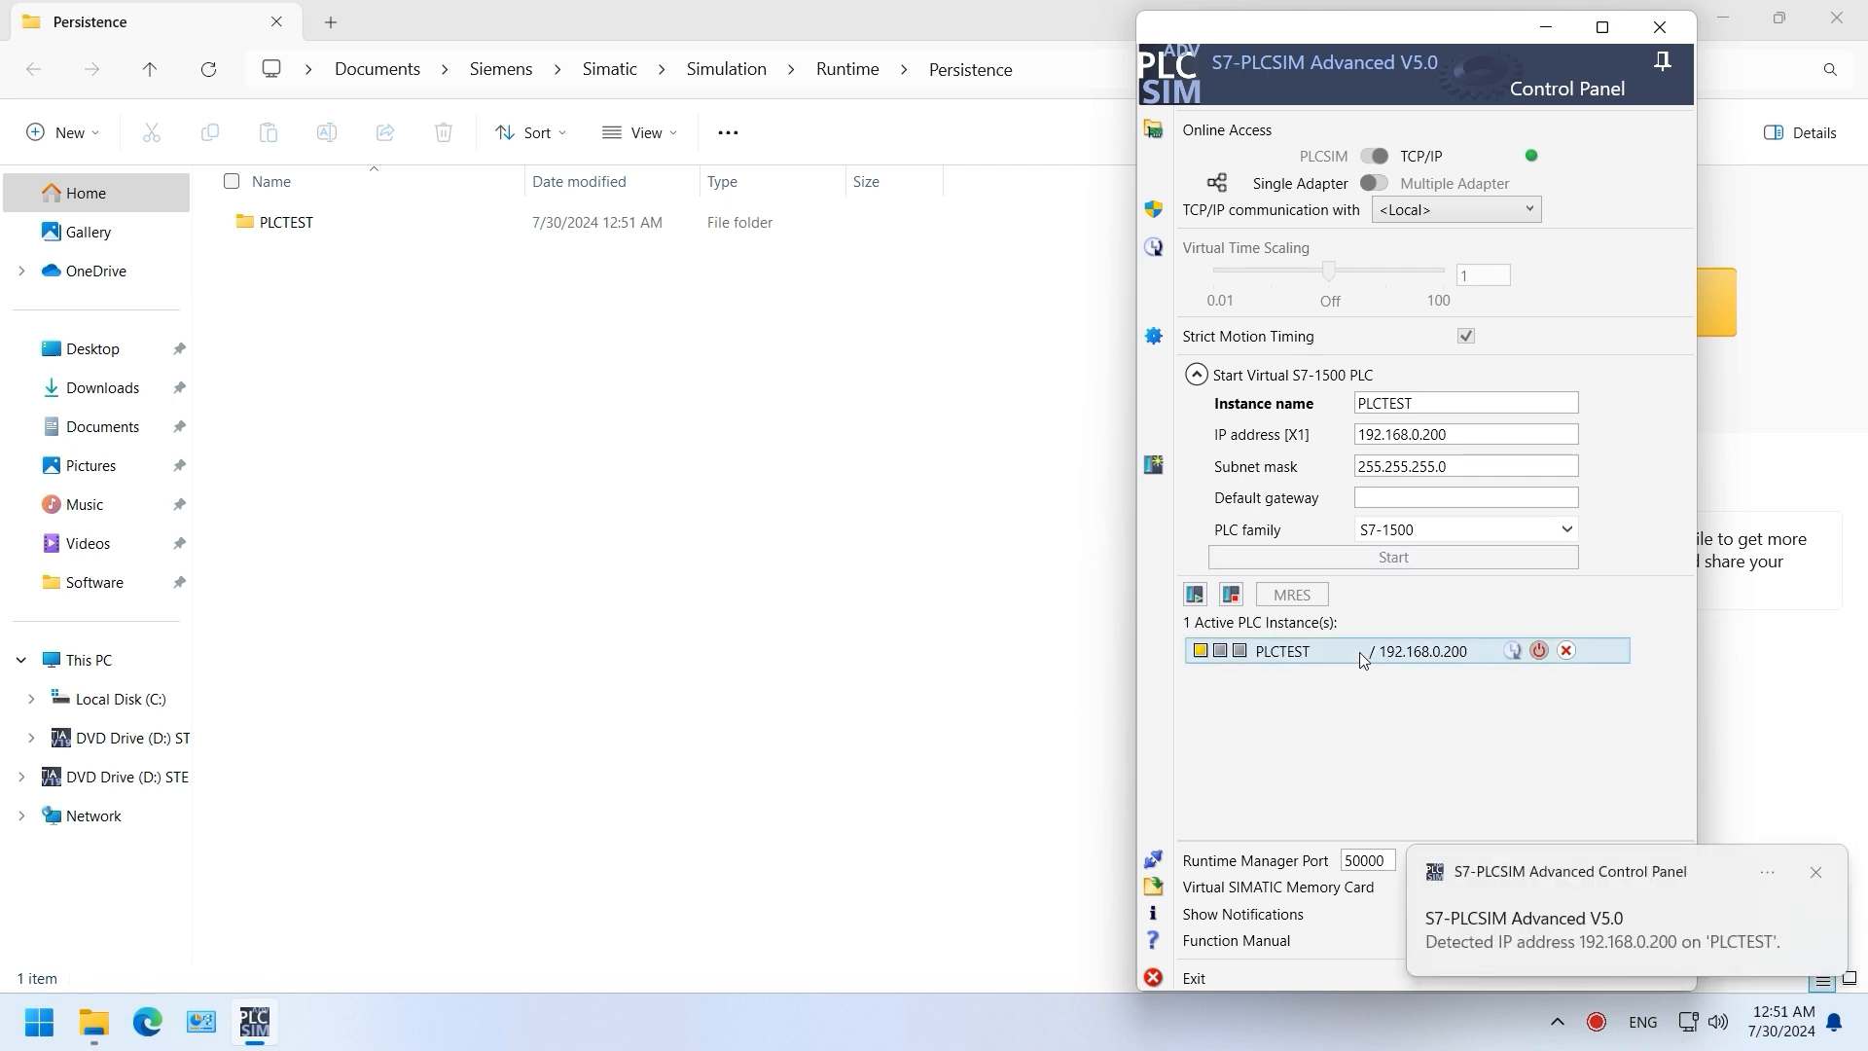
click(8, 1038)
Step: Open a command prompt via Run and ping 192.168.0.200, getting 4 of 4 replies
right_click(9, 1038)
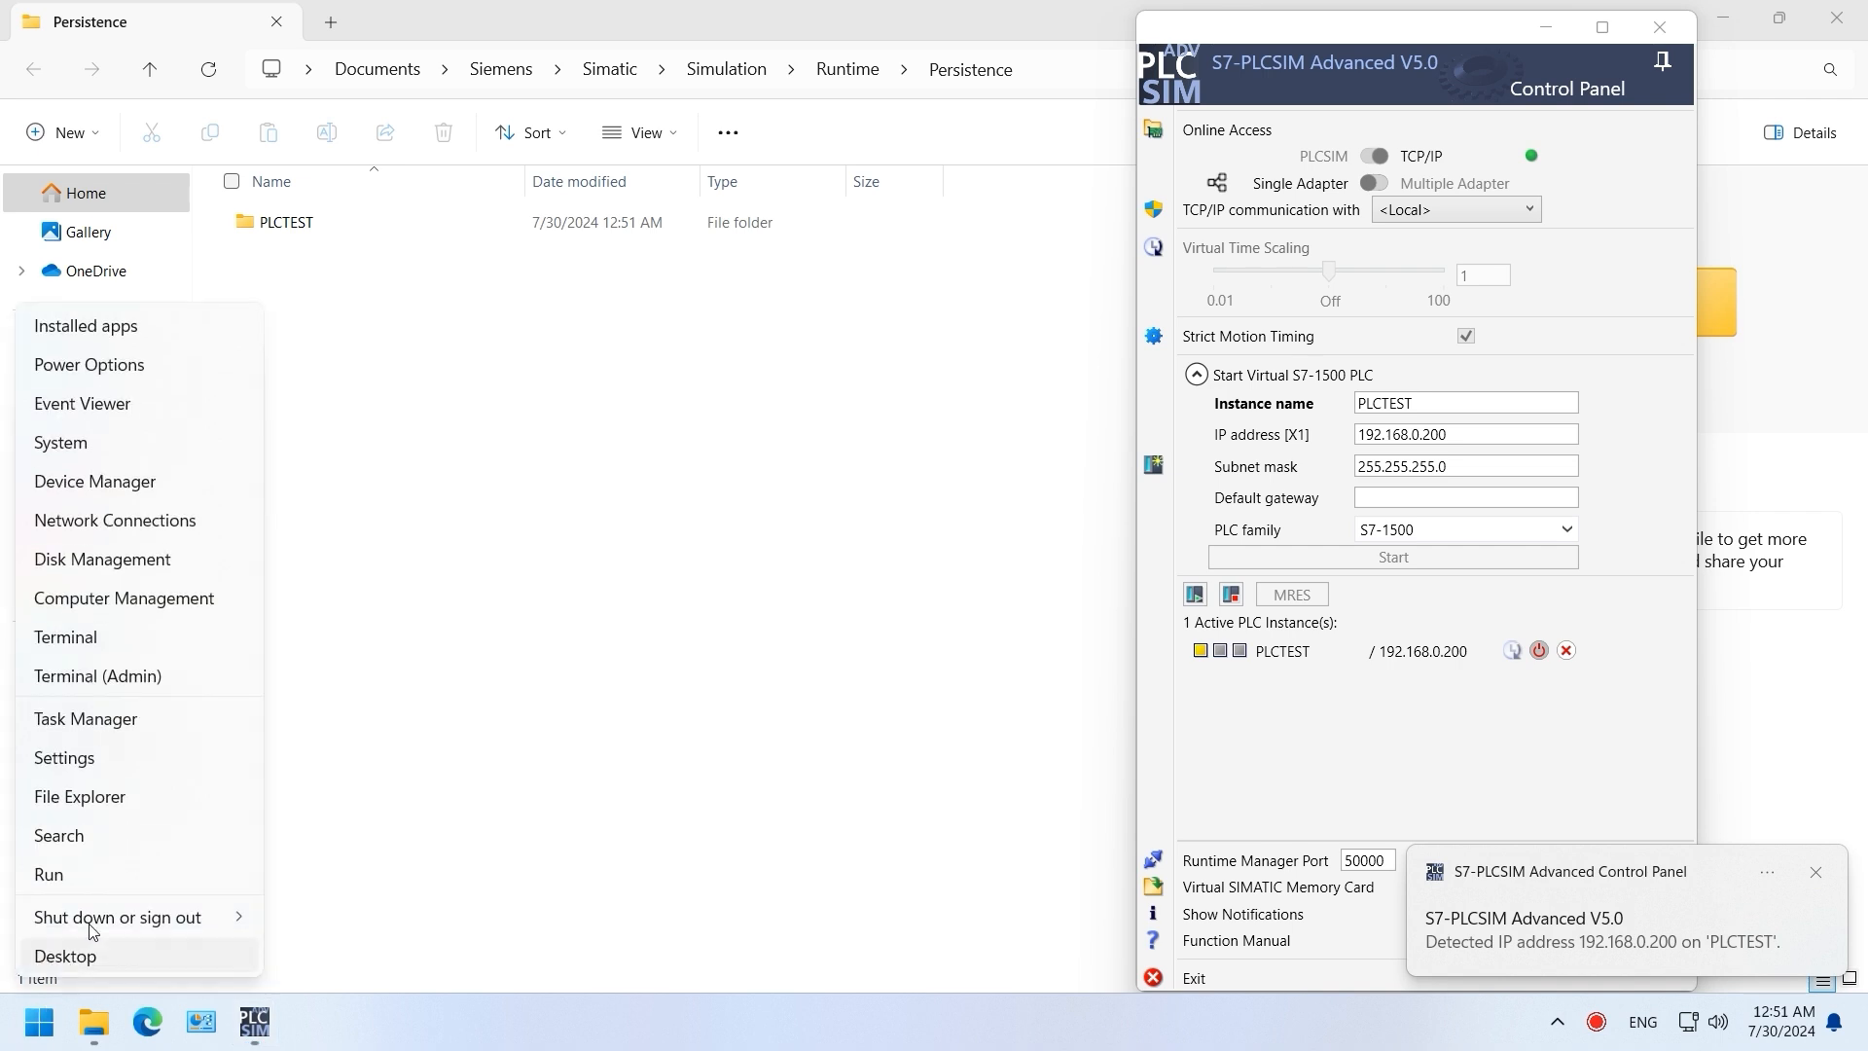
click(59, 872)
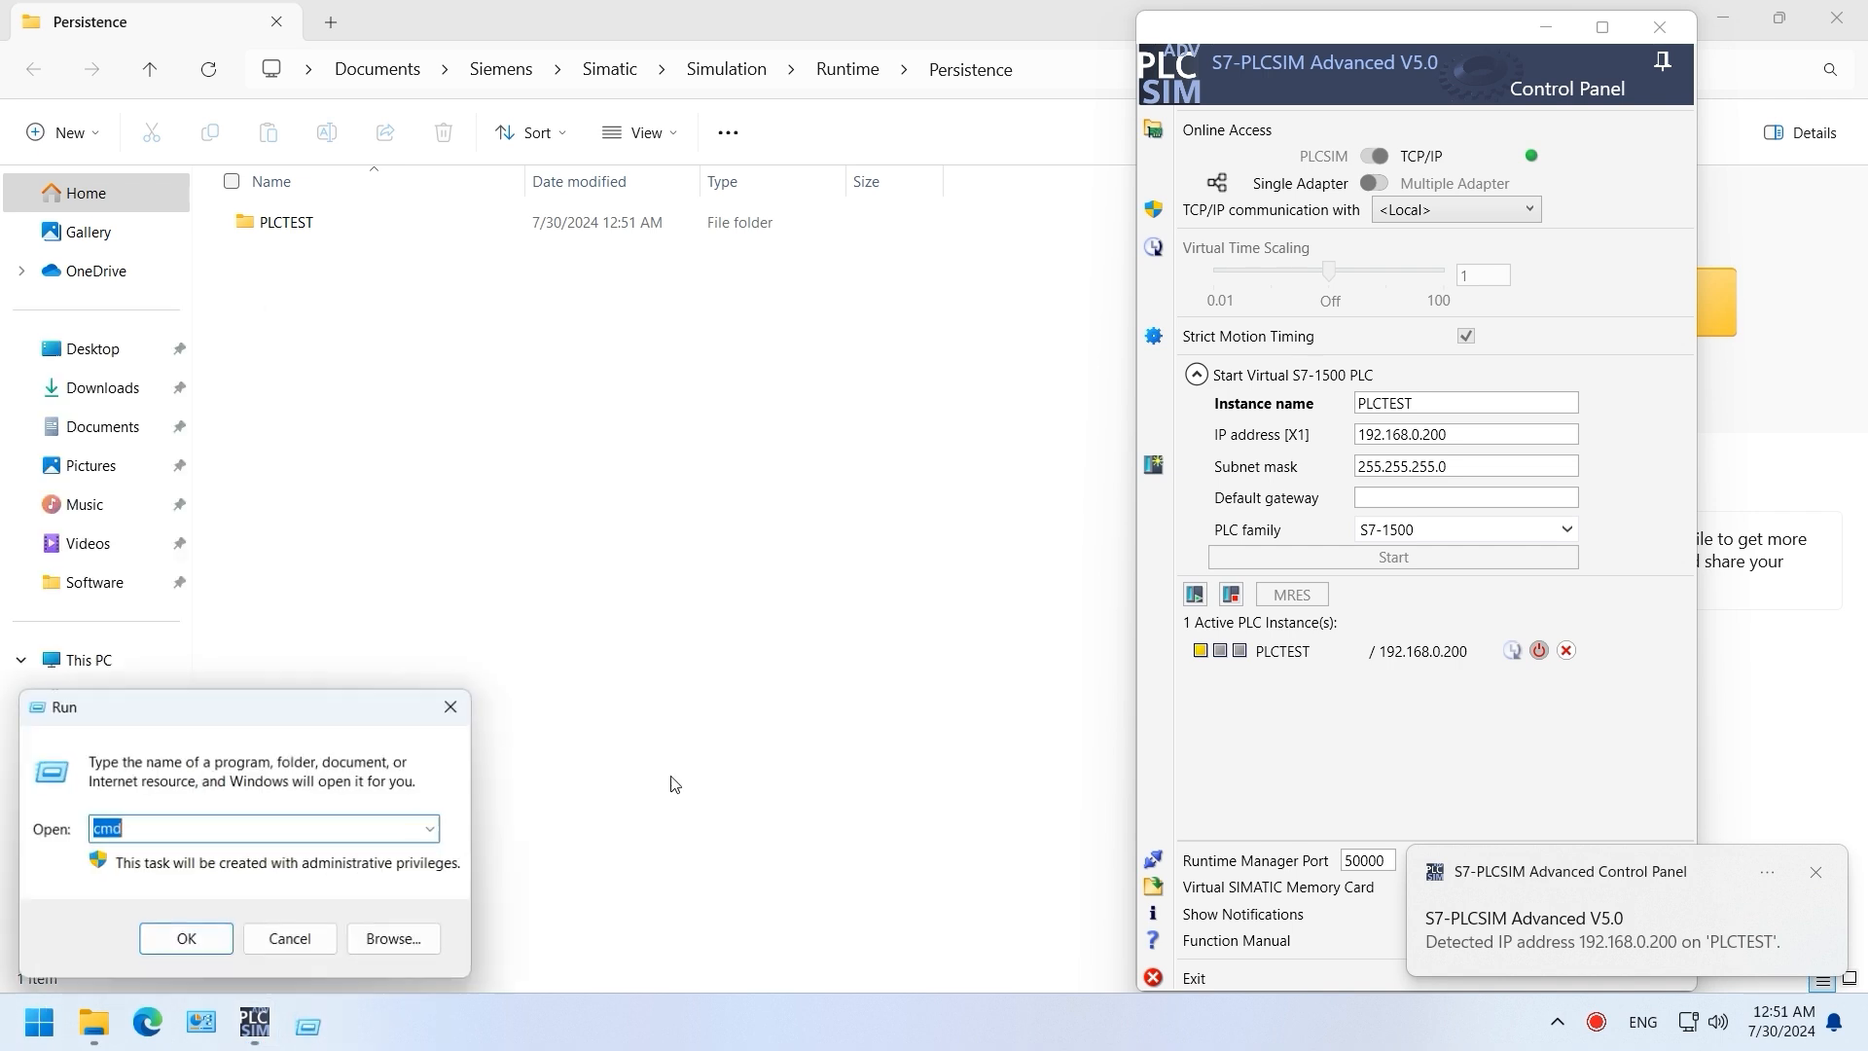
click(181, 939)
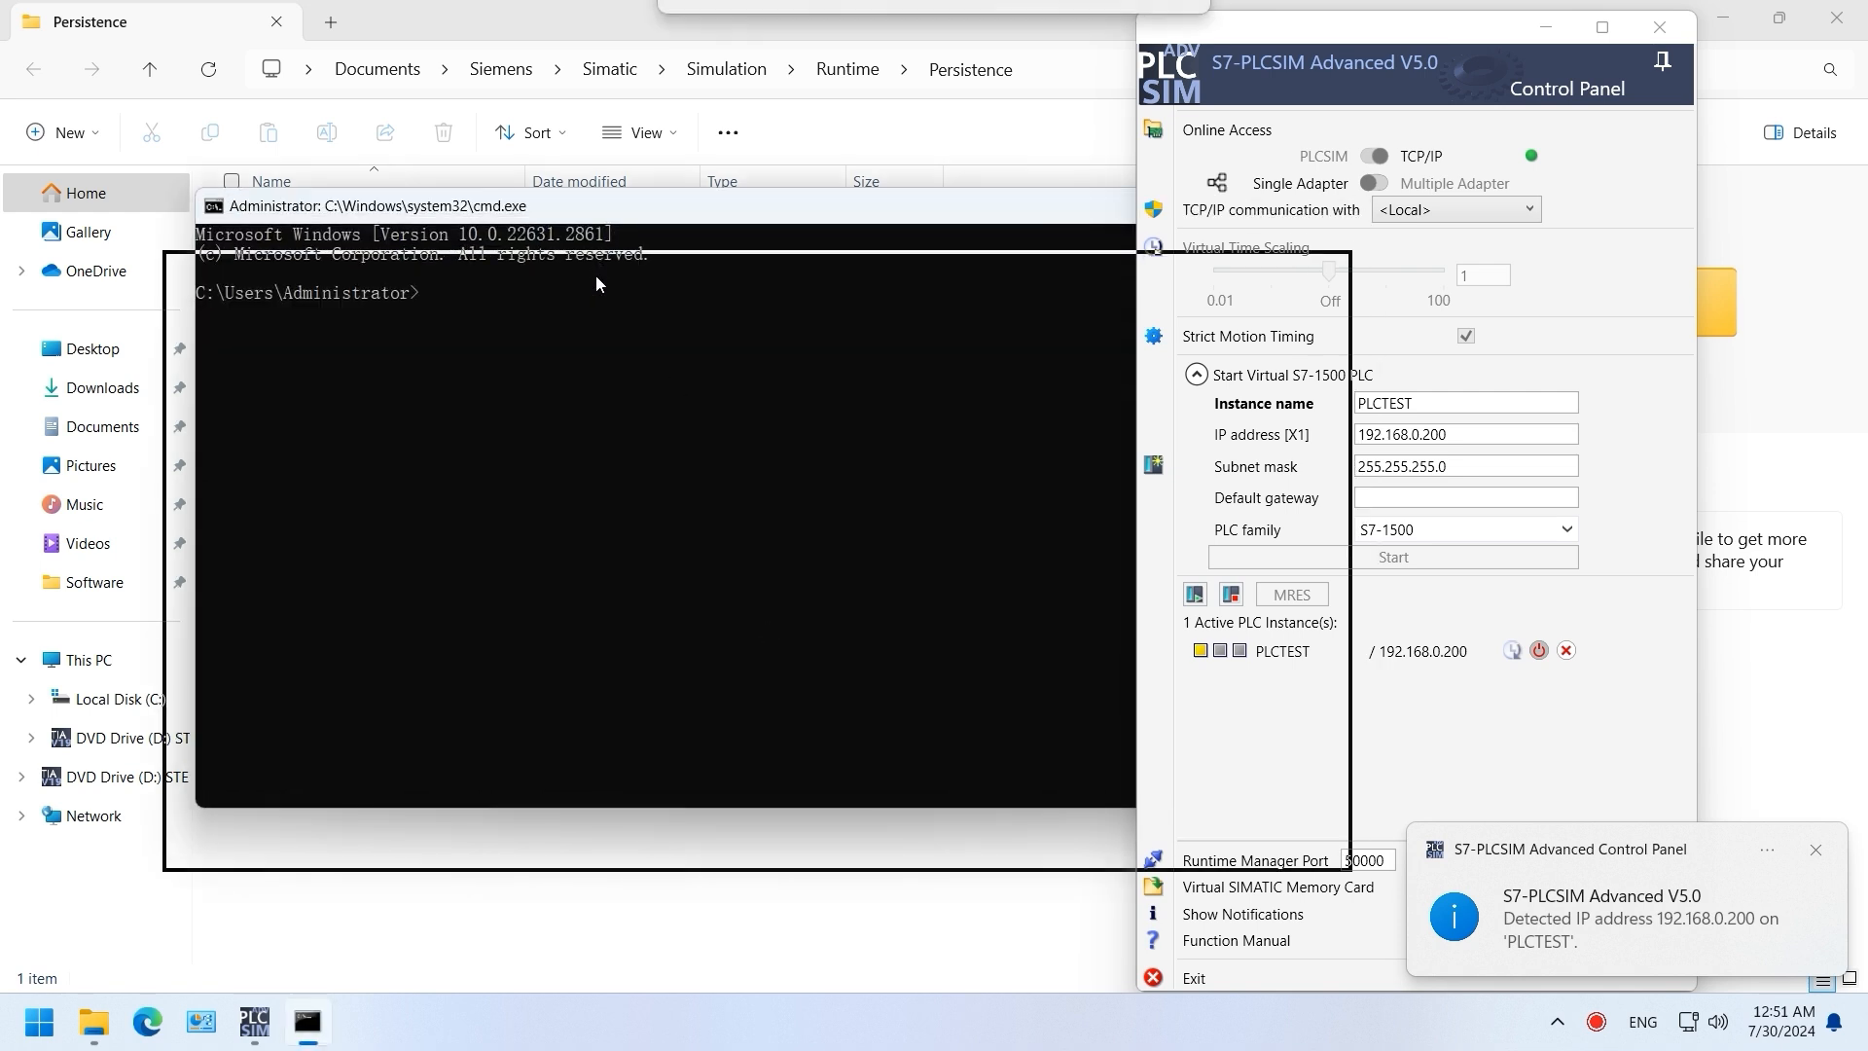
text(ping )
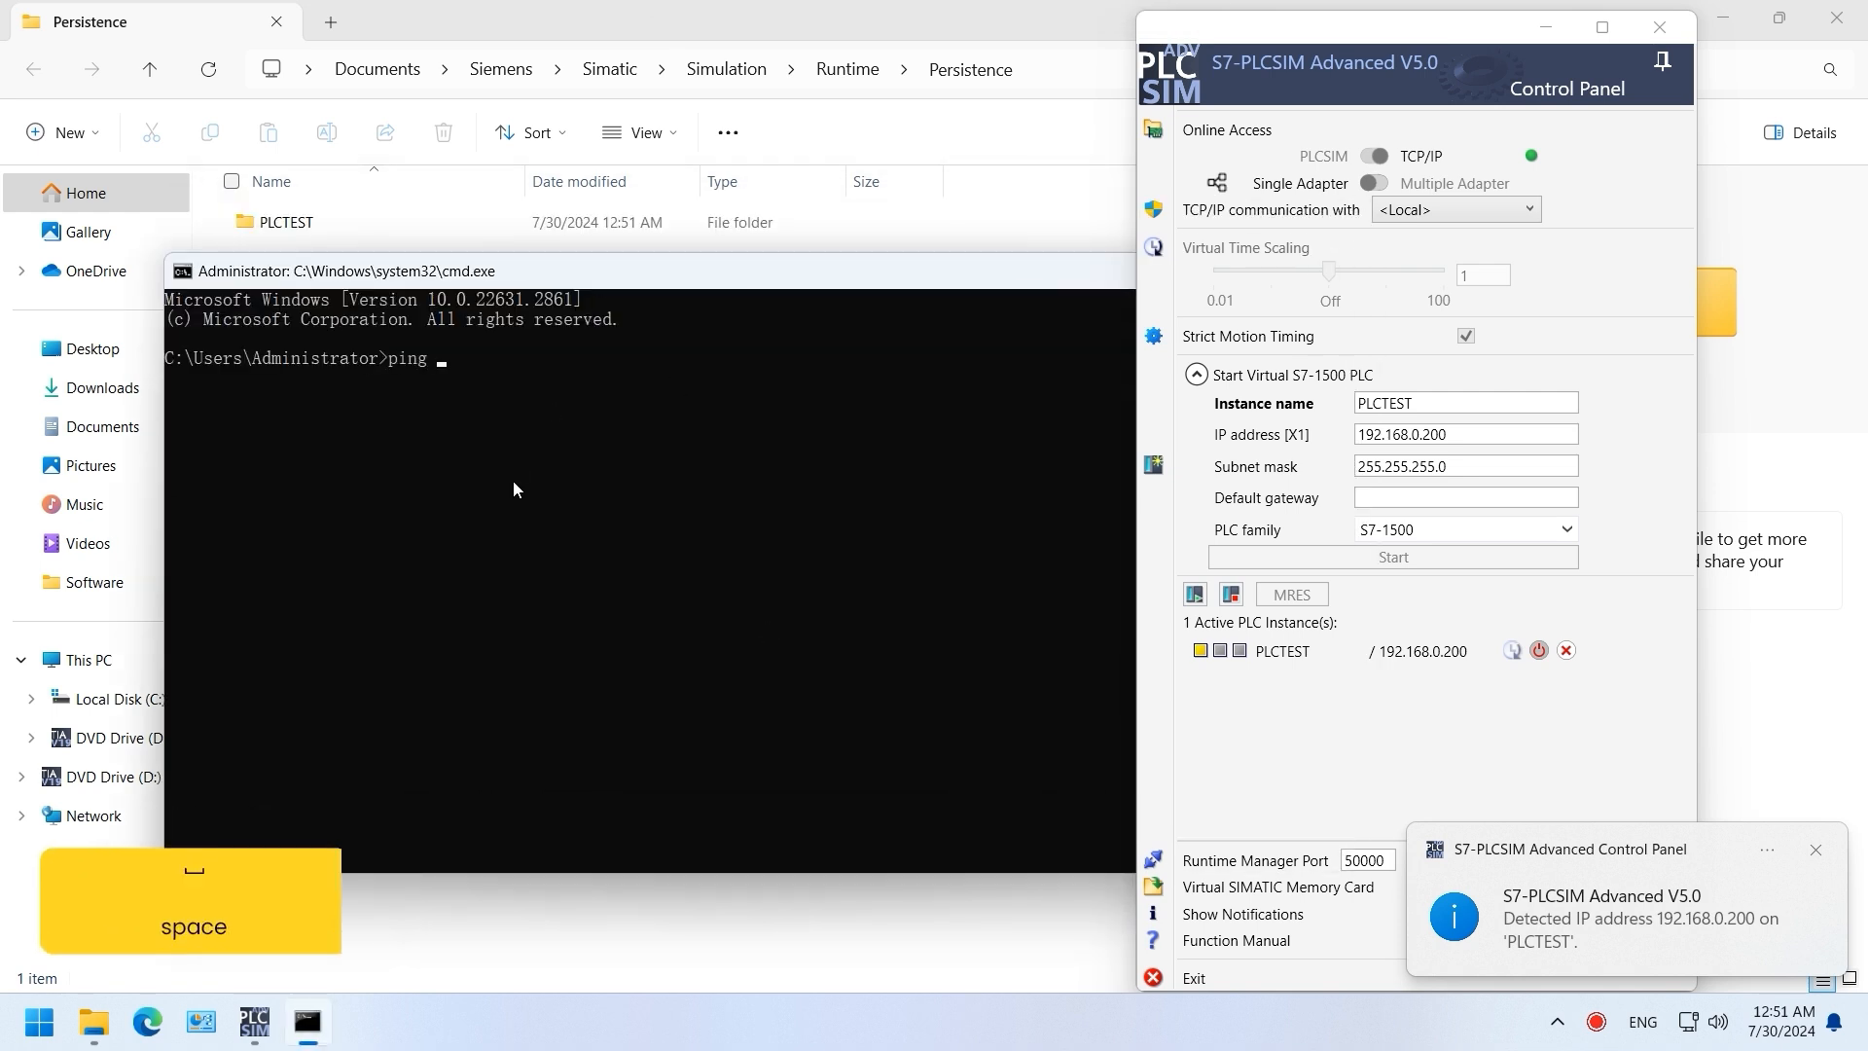
text(192.168.0.)
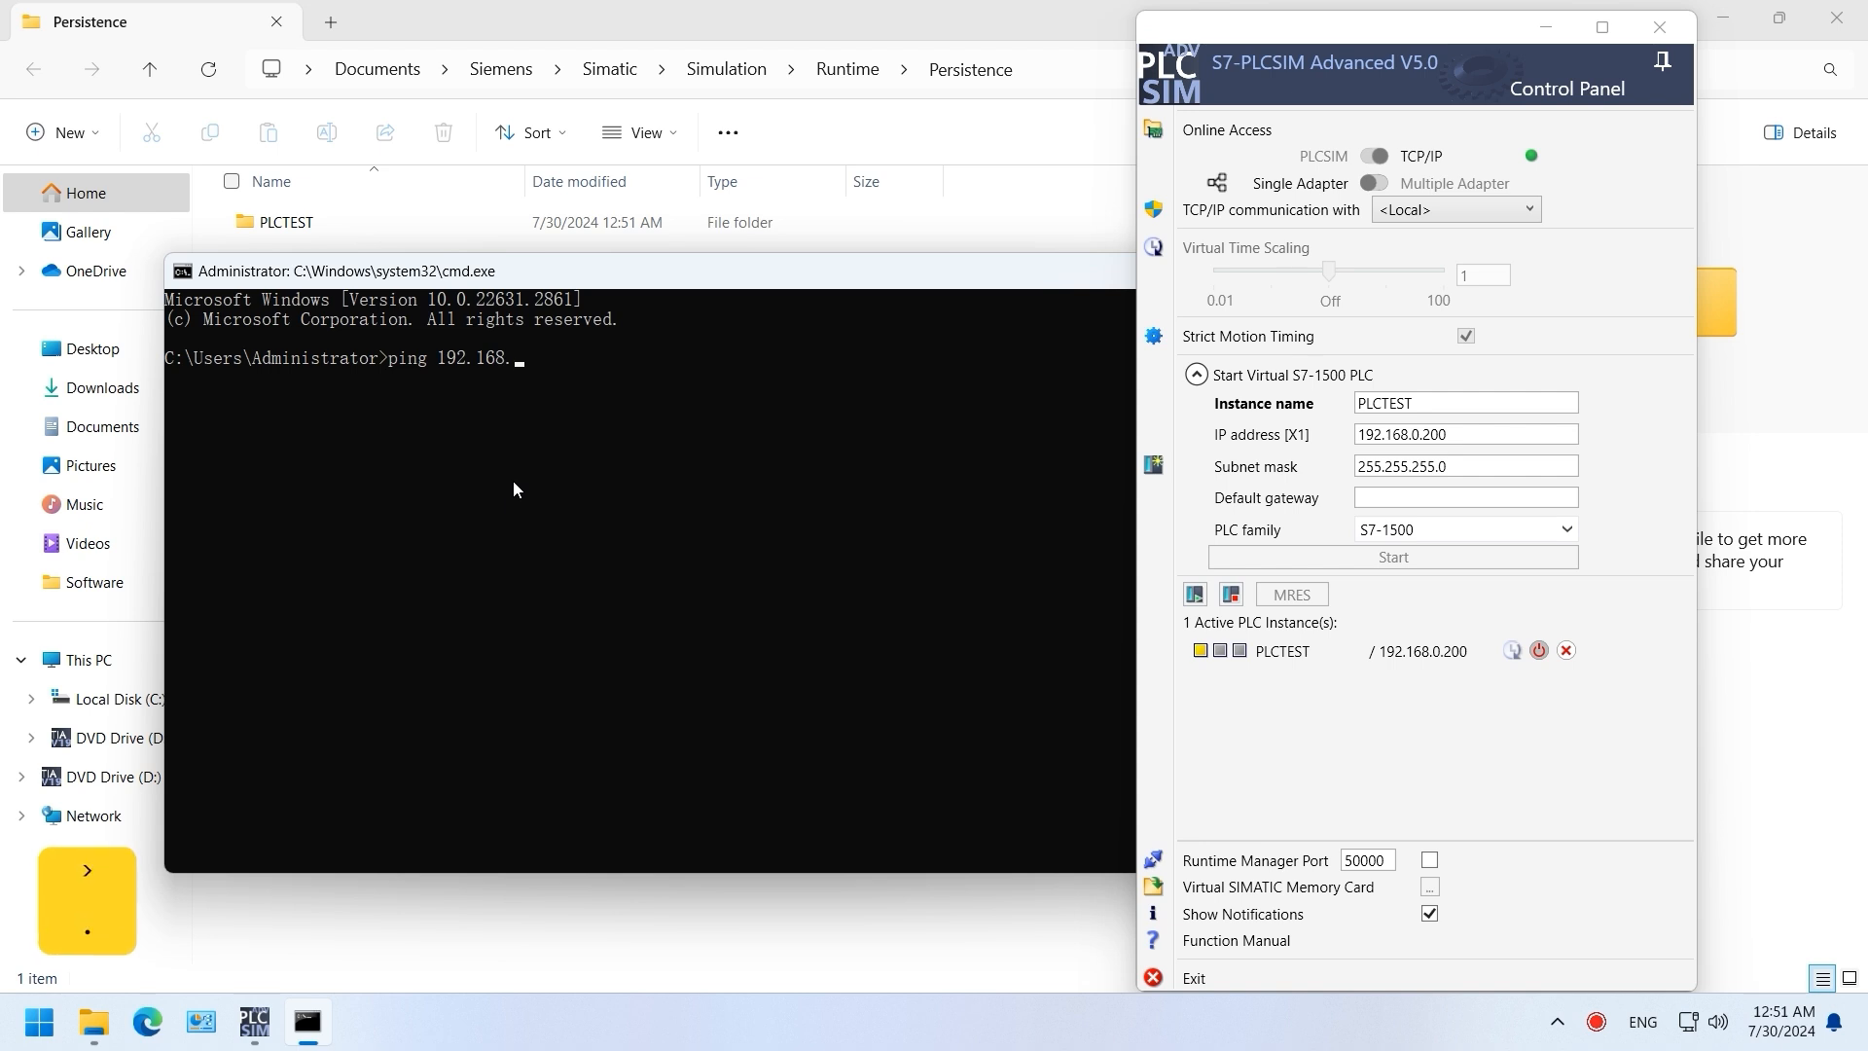
text(200)
key(Return)
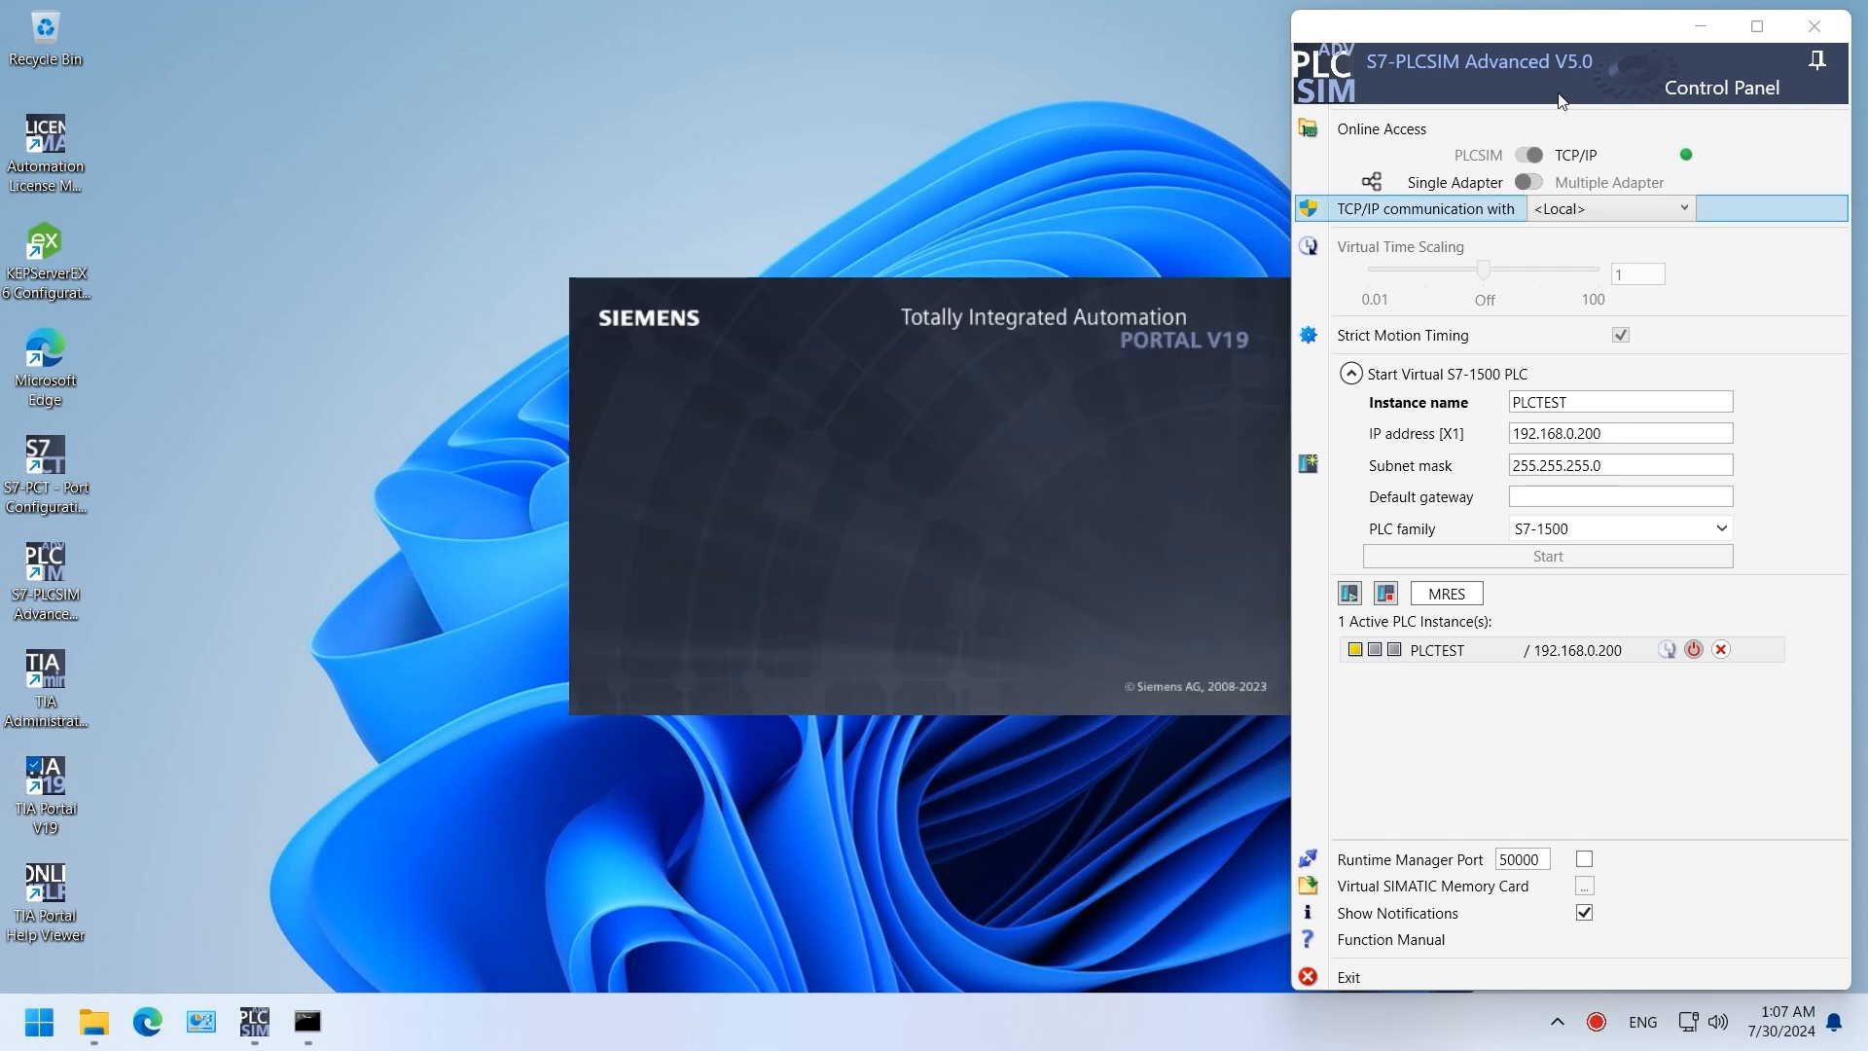
Step: Create a new TIA Portal project named 'demo'
click(1682, 35)
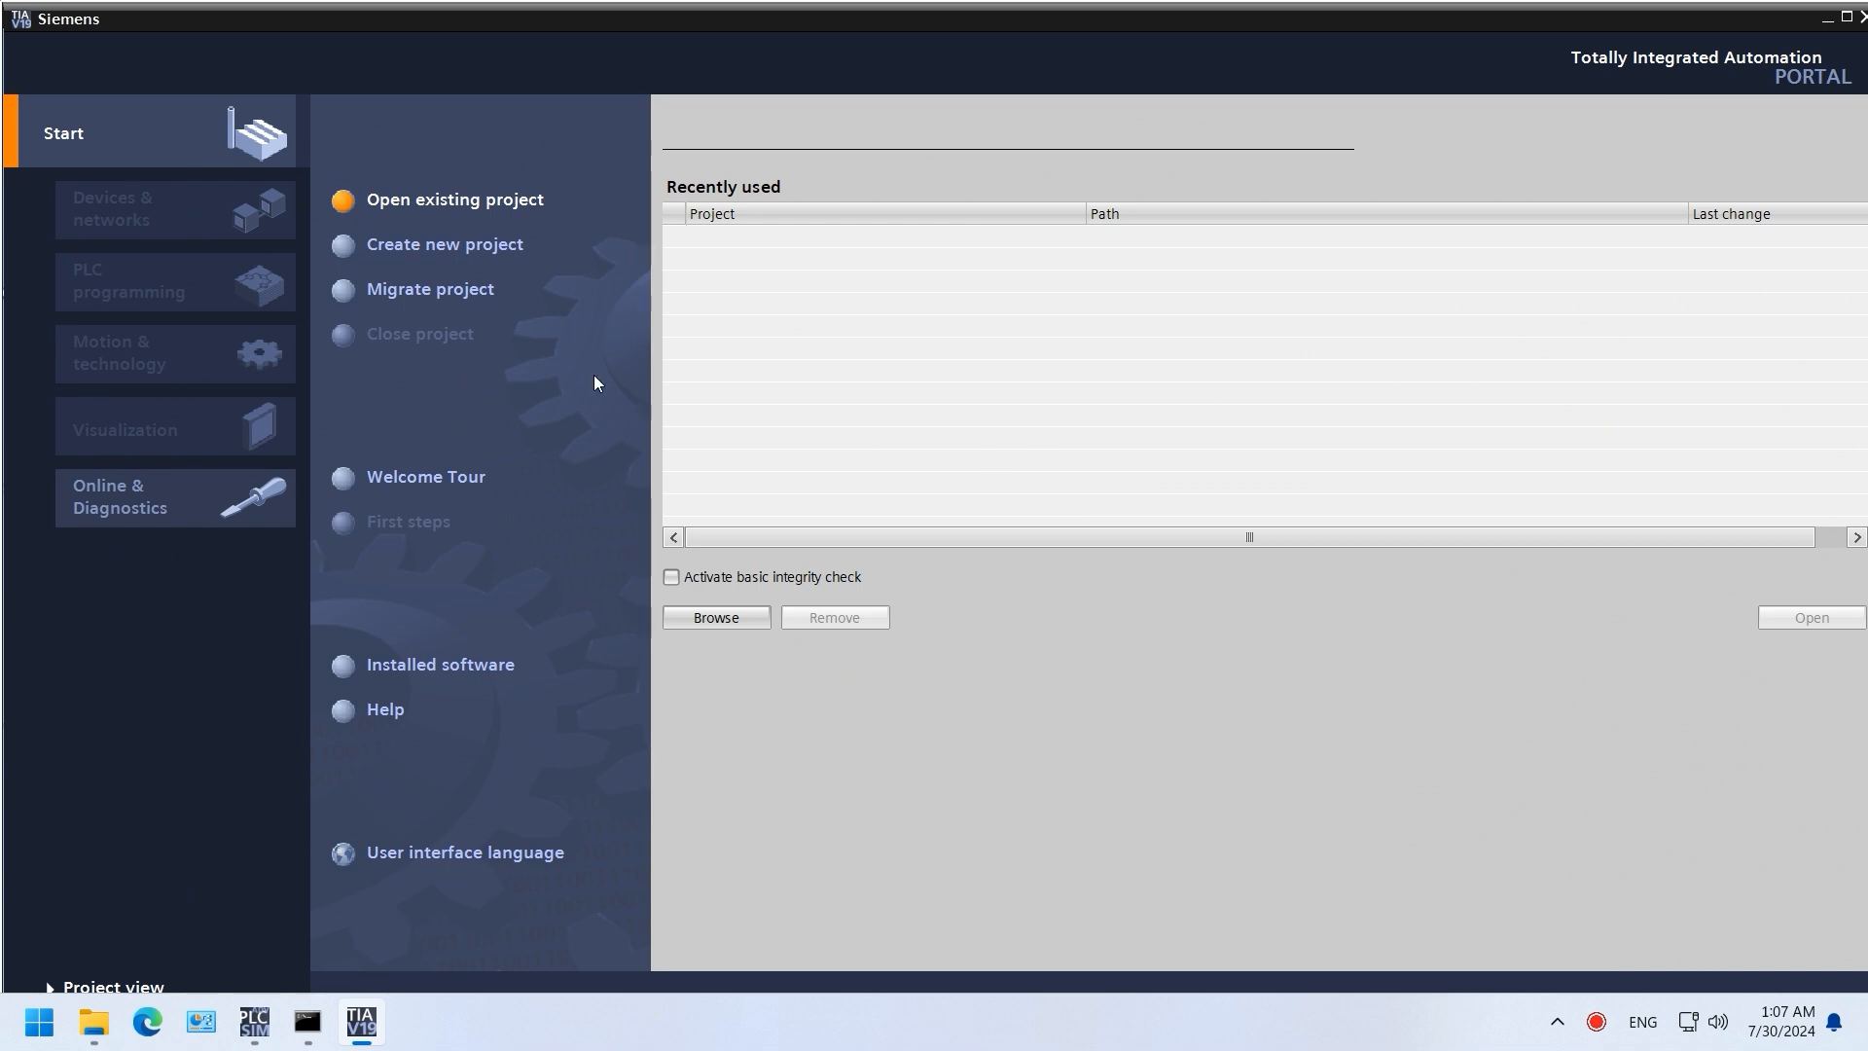
click(400, 248)
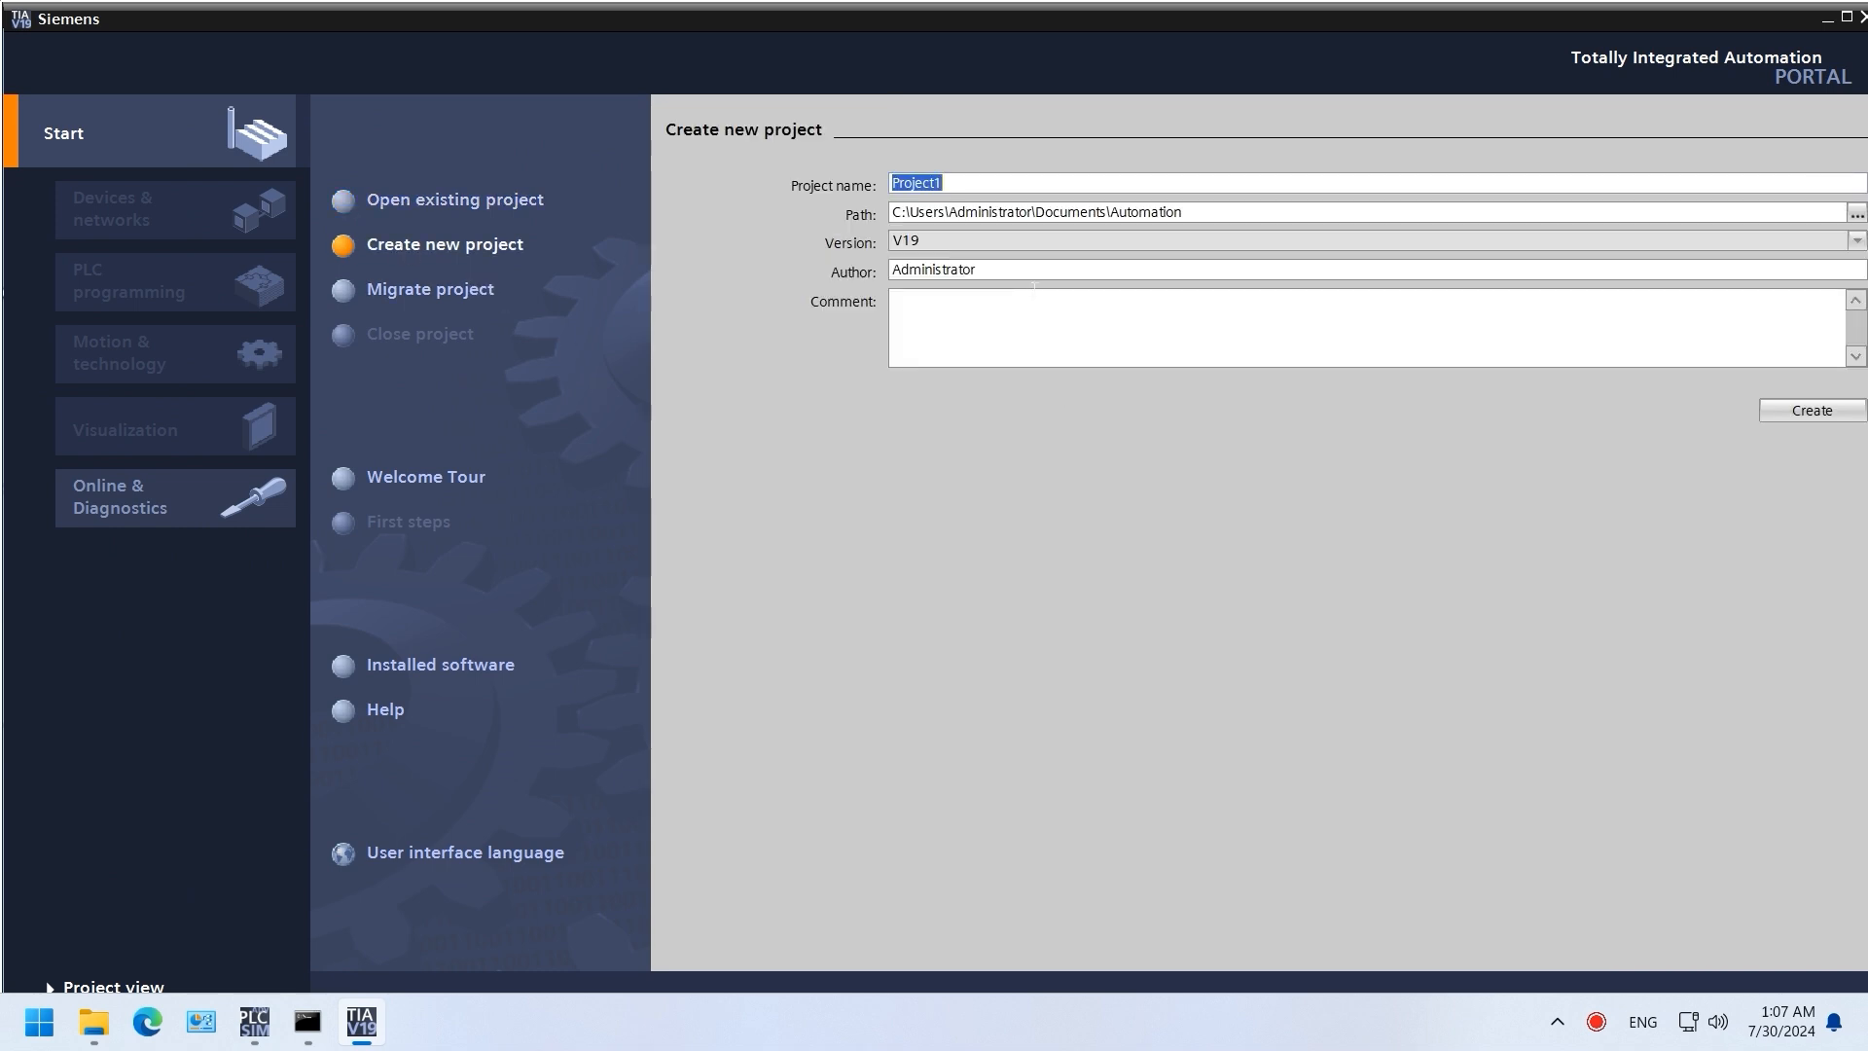
text(demo)
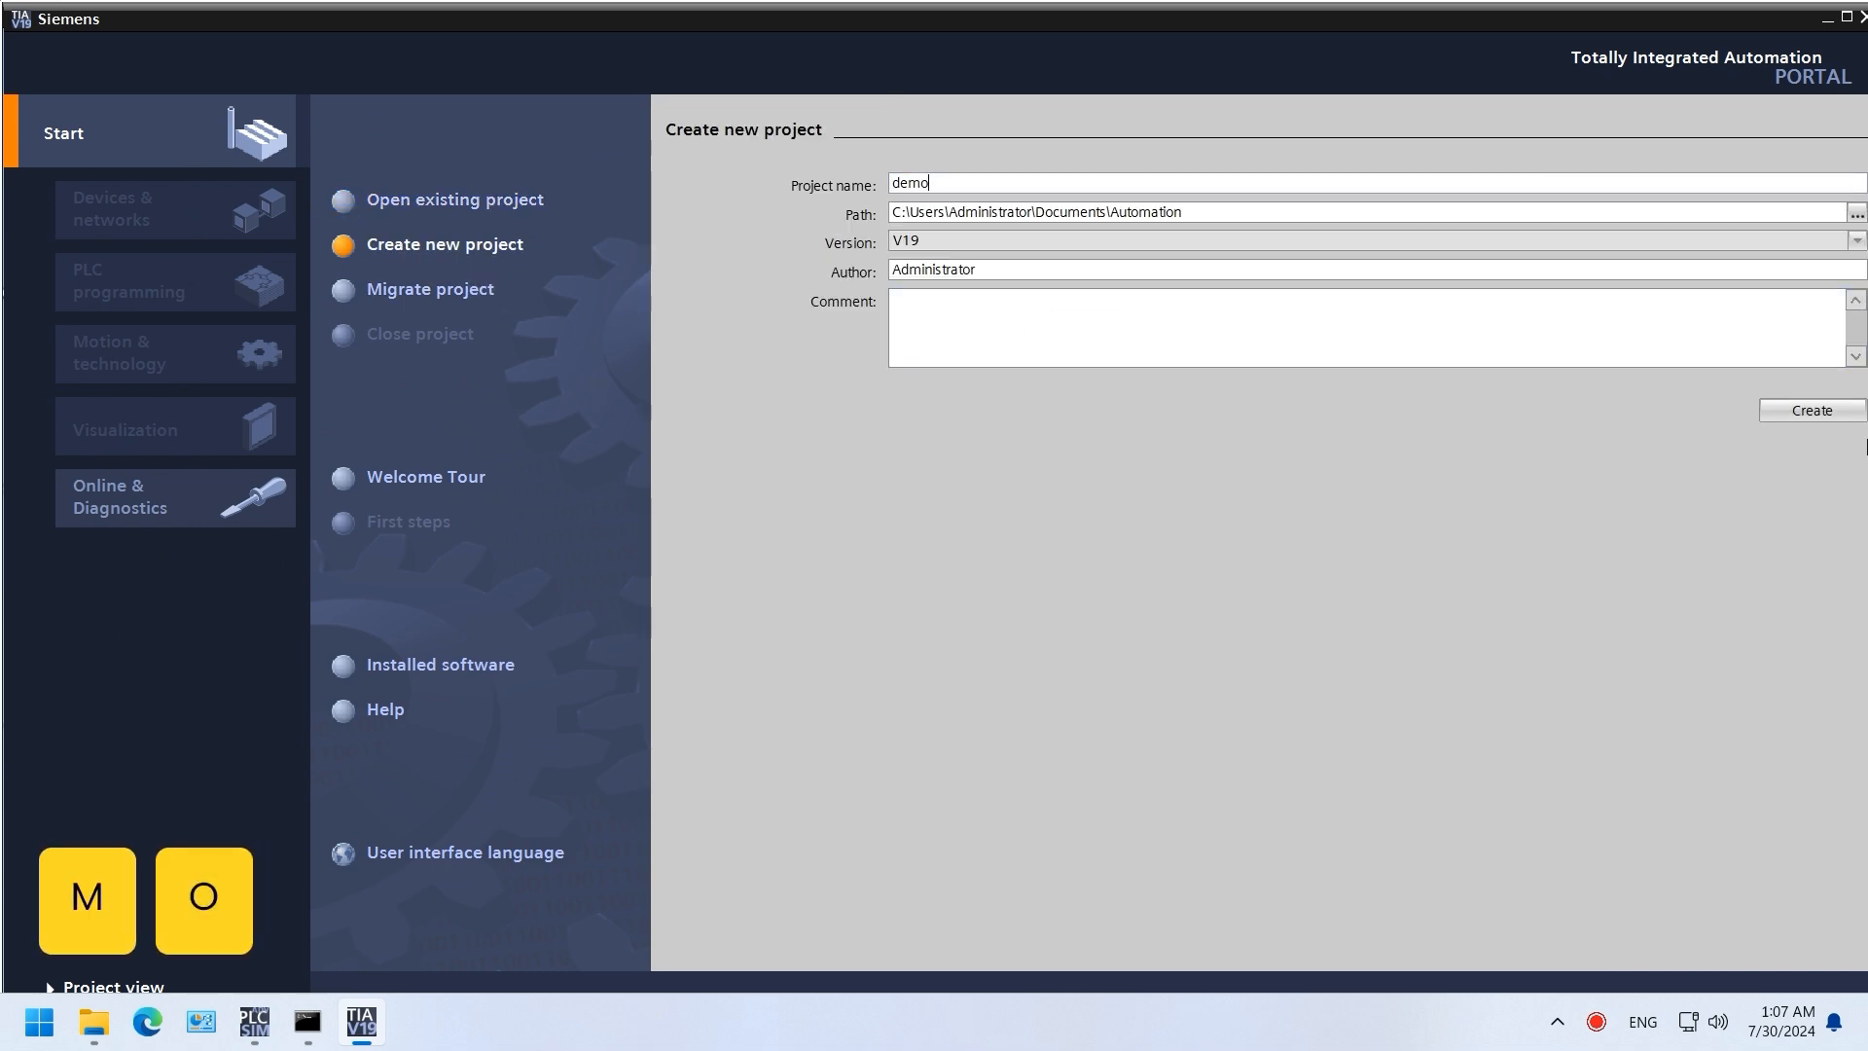
click(1807, 411)
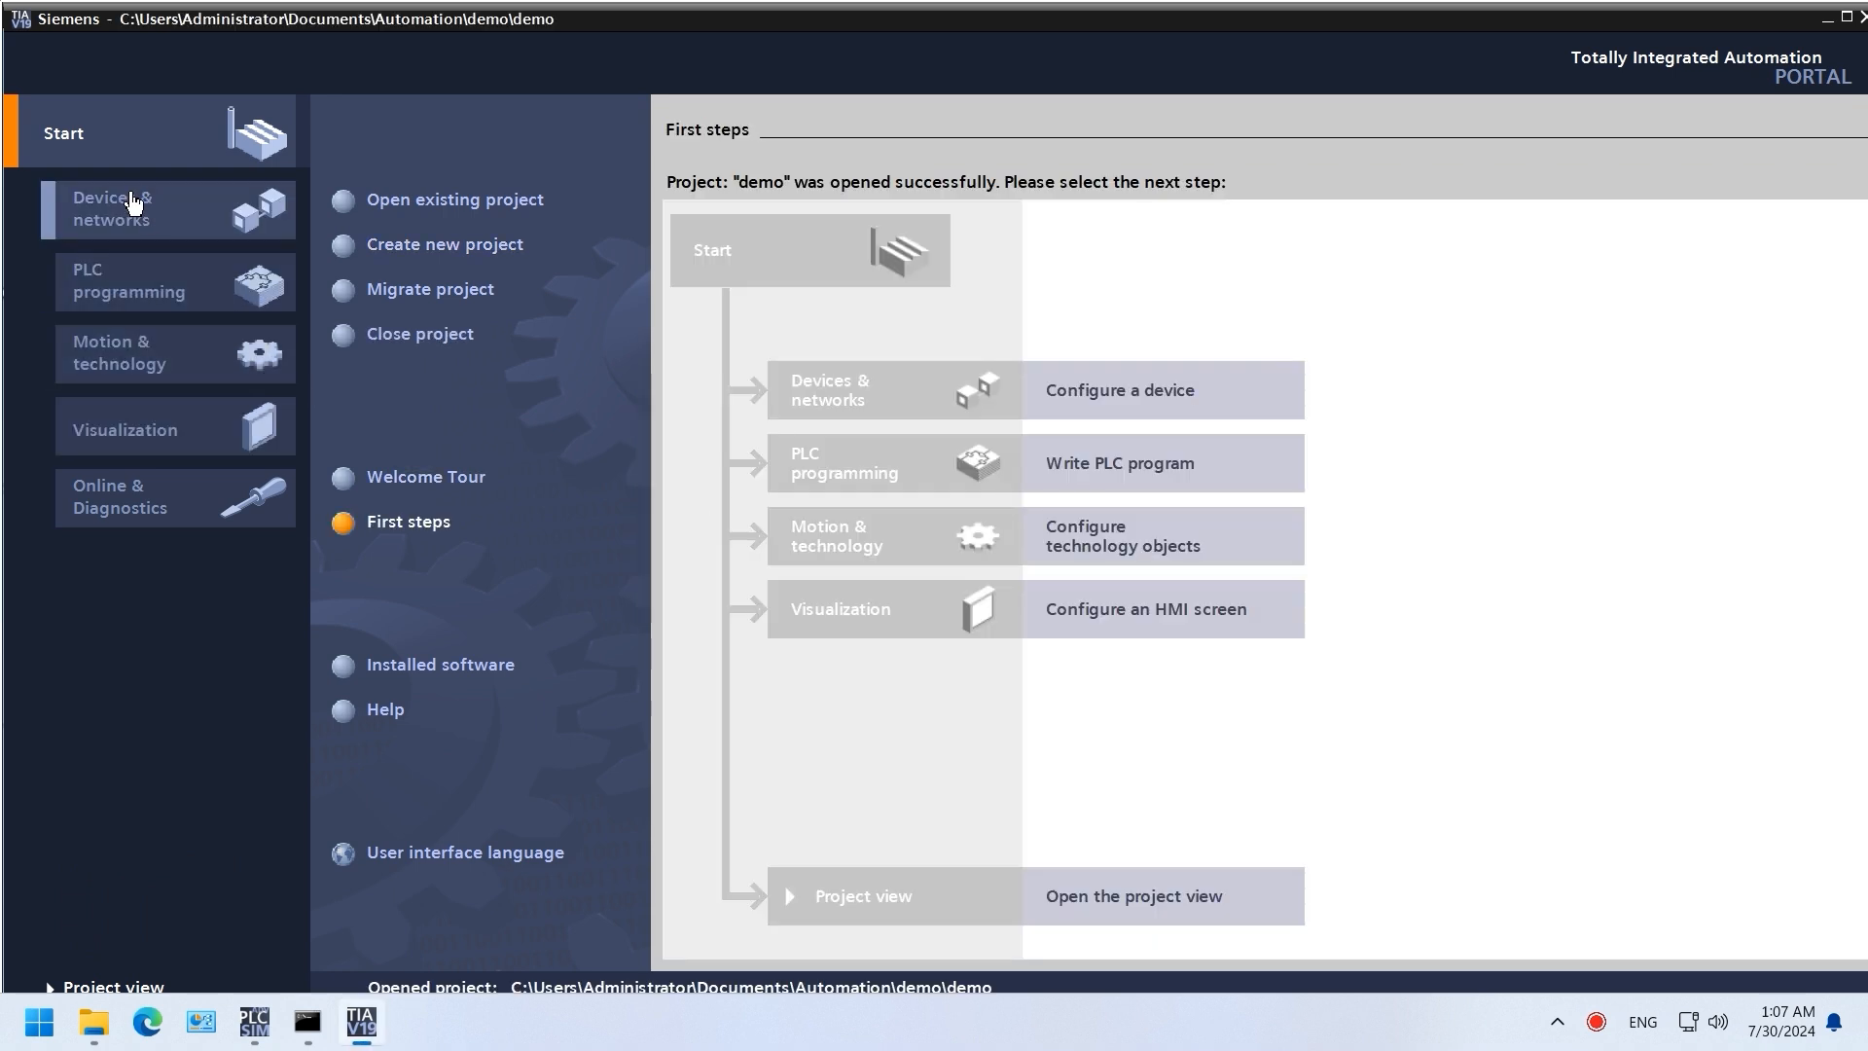
Step: Add a CPU 1511-1 PN (6ES7 511-1AK00-0AB0) as PLC_1
click(133, 199)
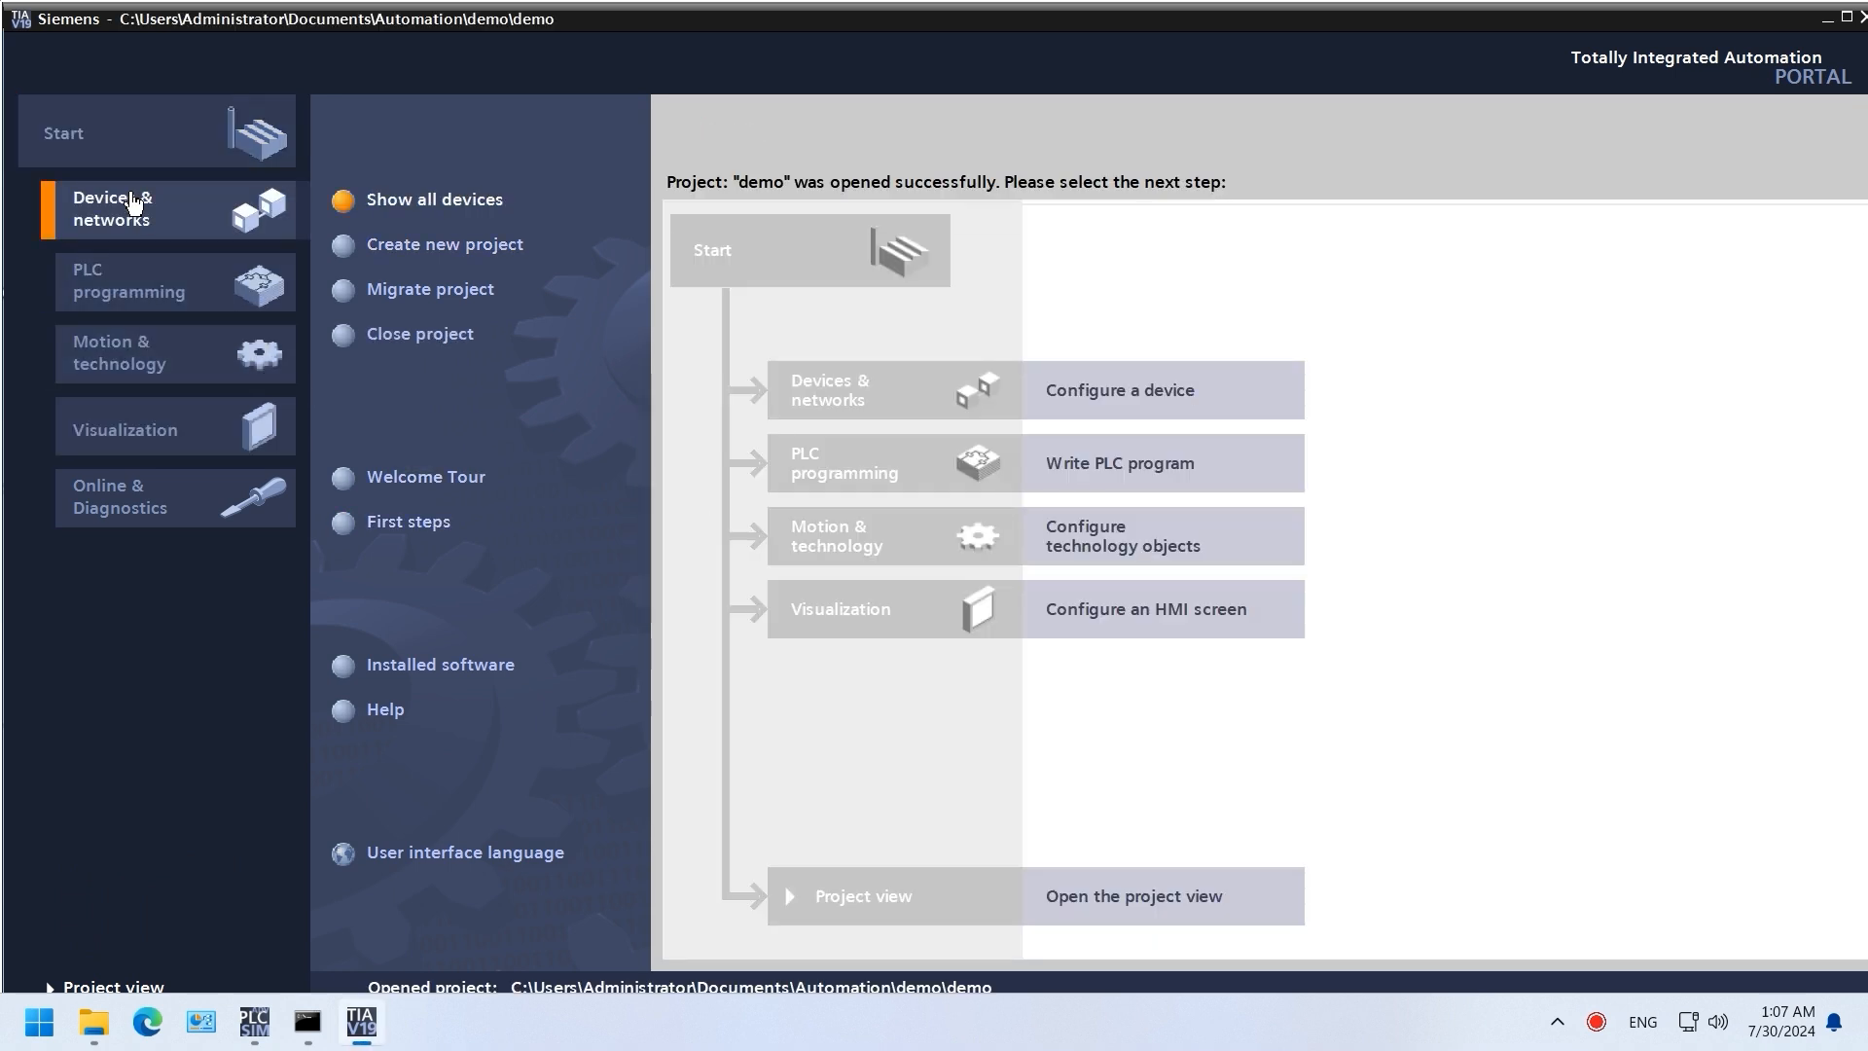
click(422, 249)
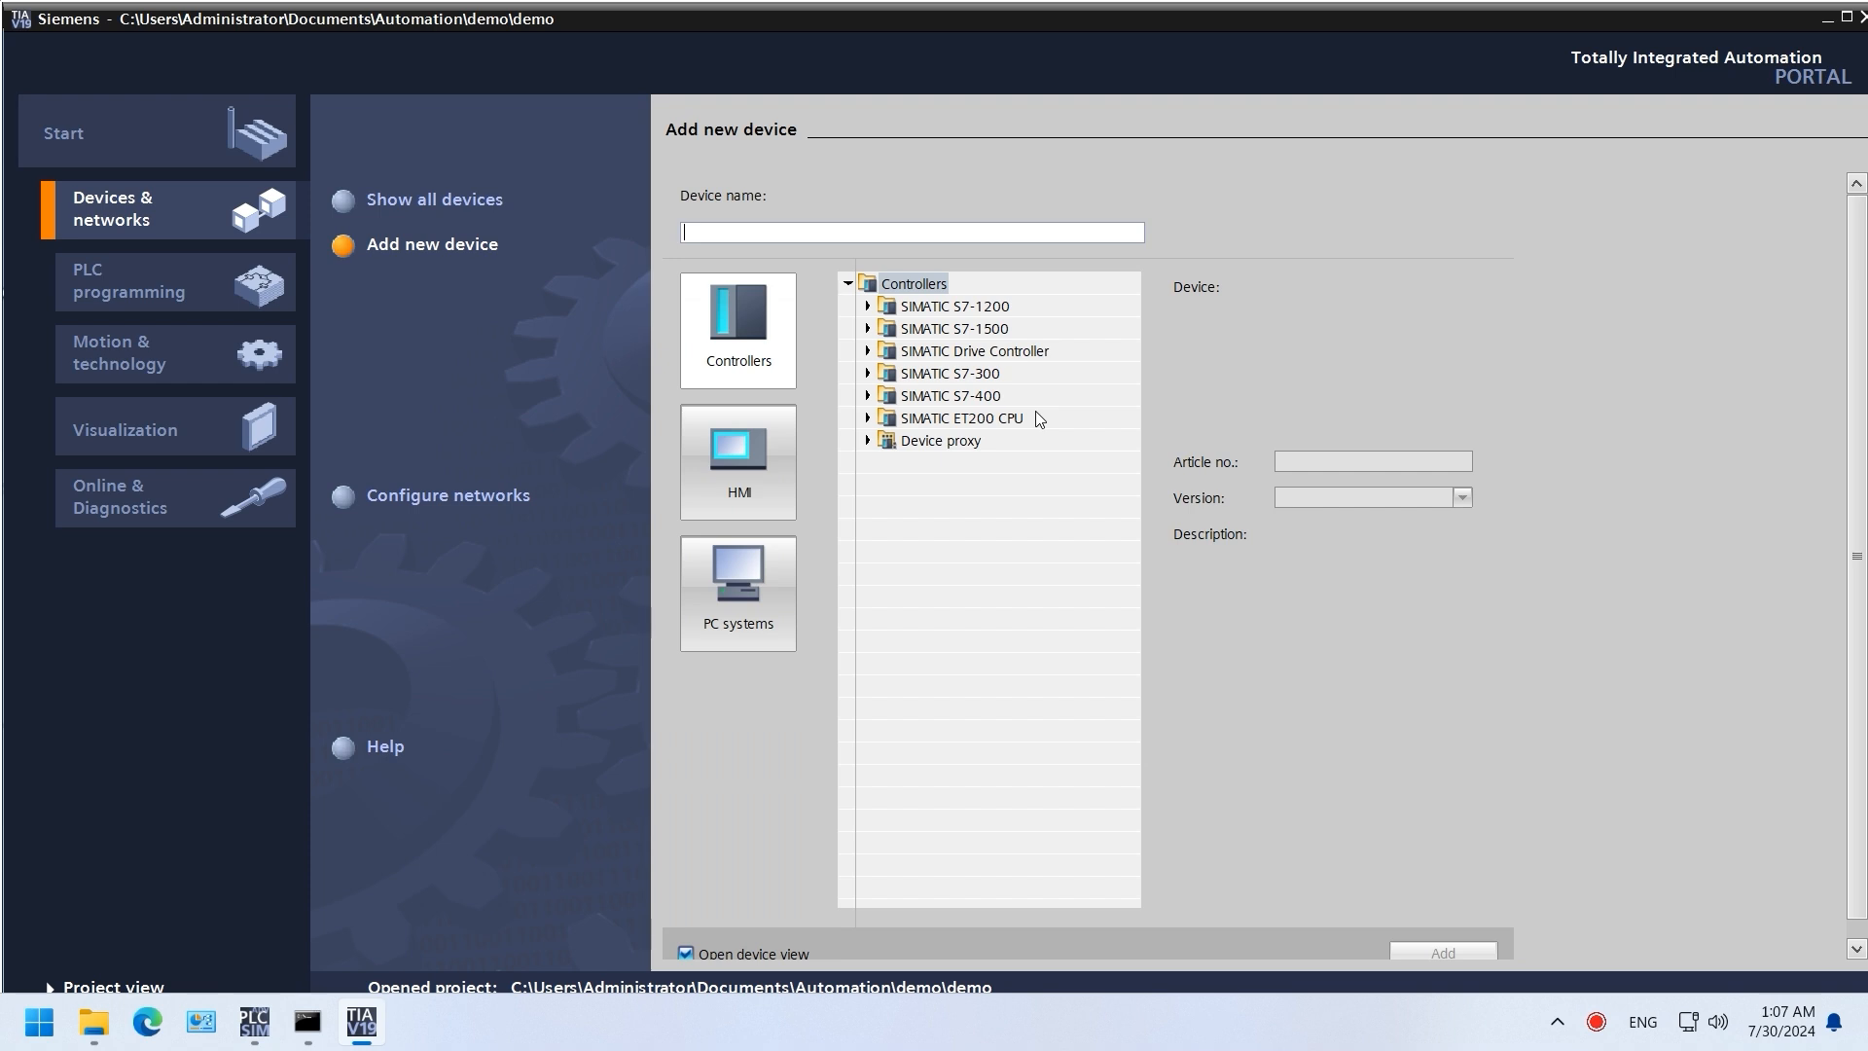
double_click(954, 329)
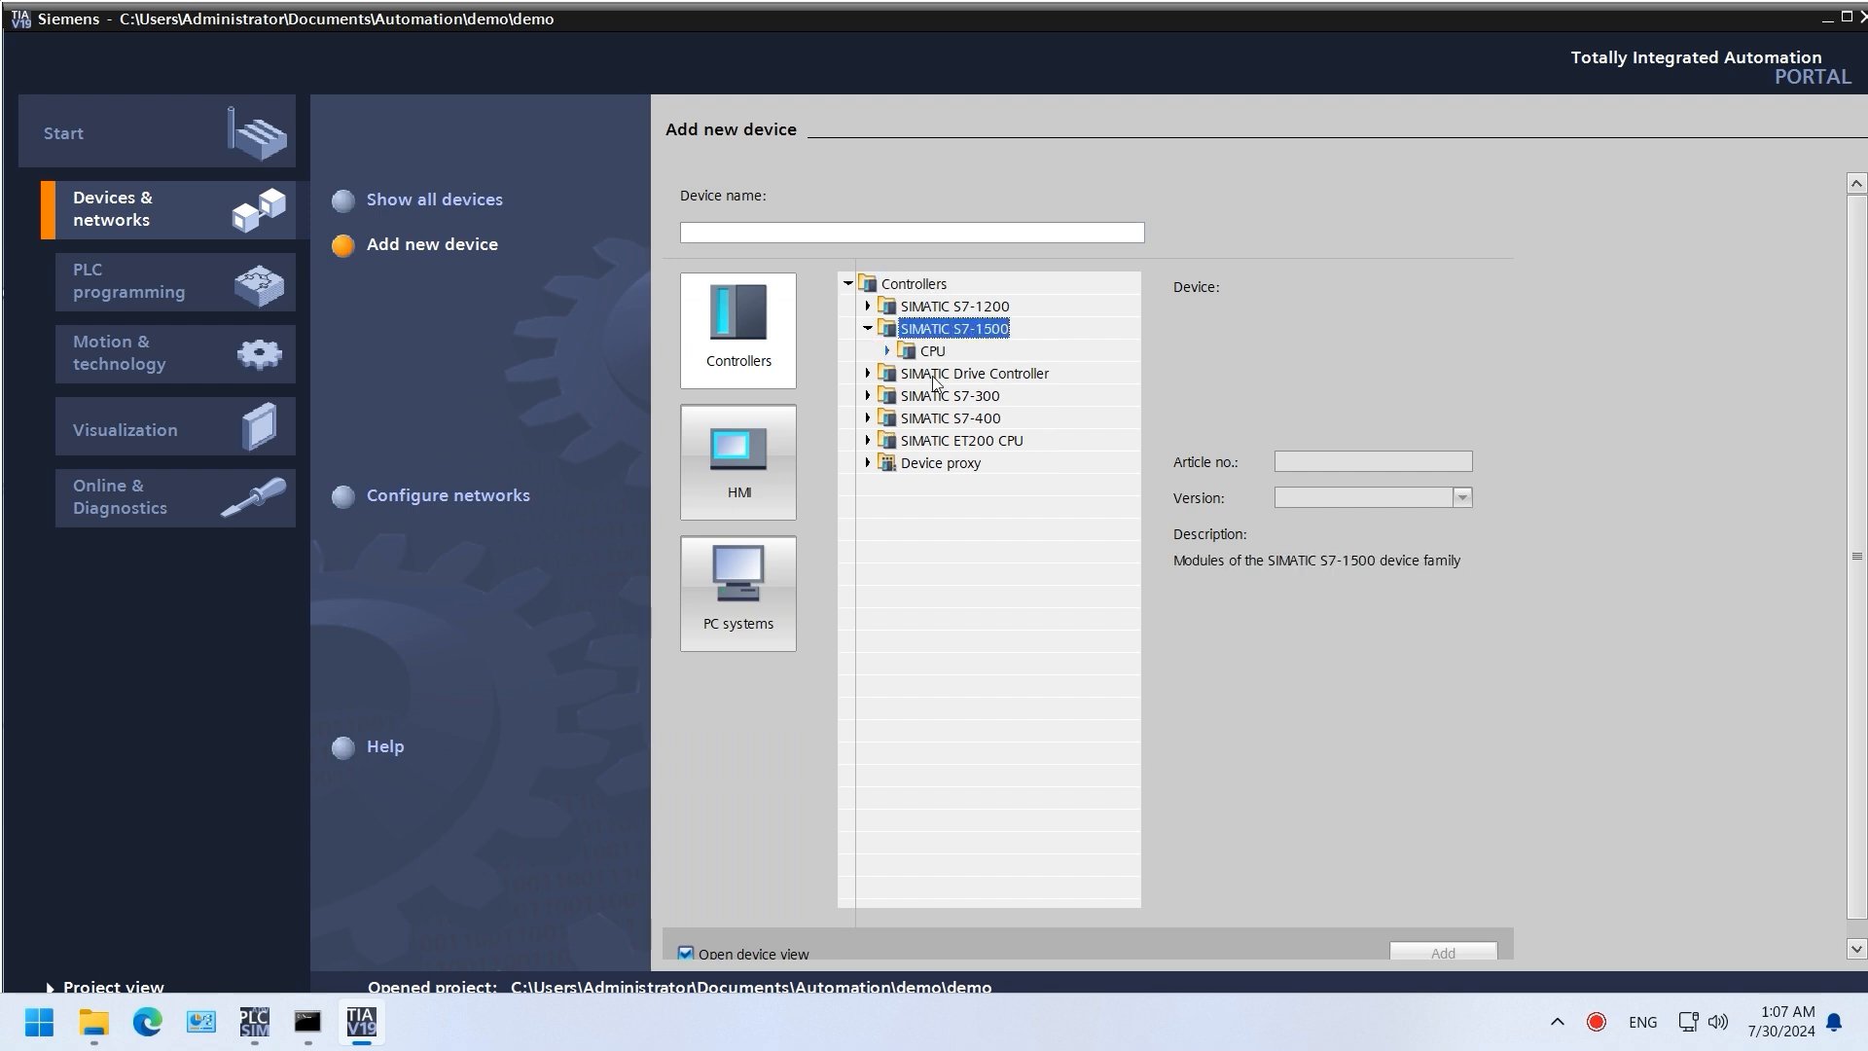
click(888, 353)
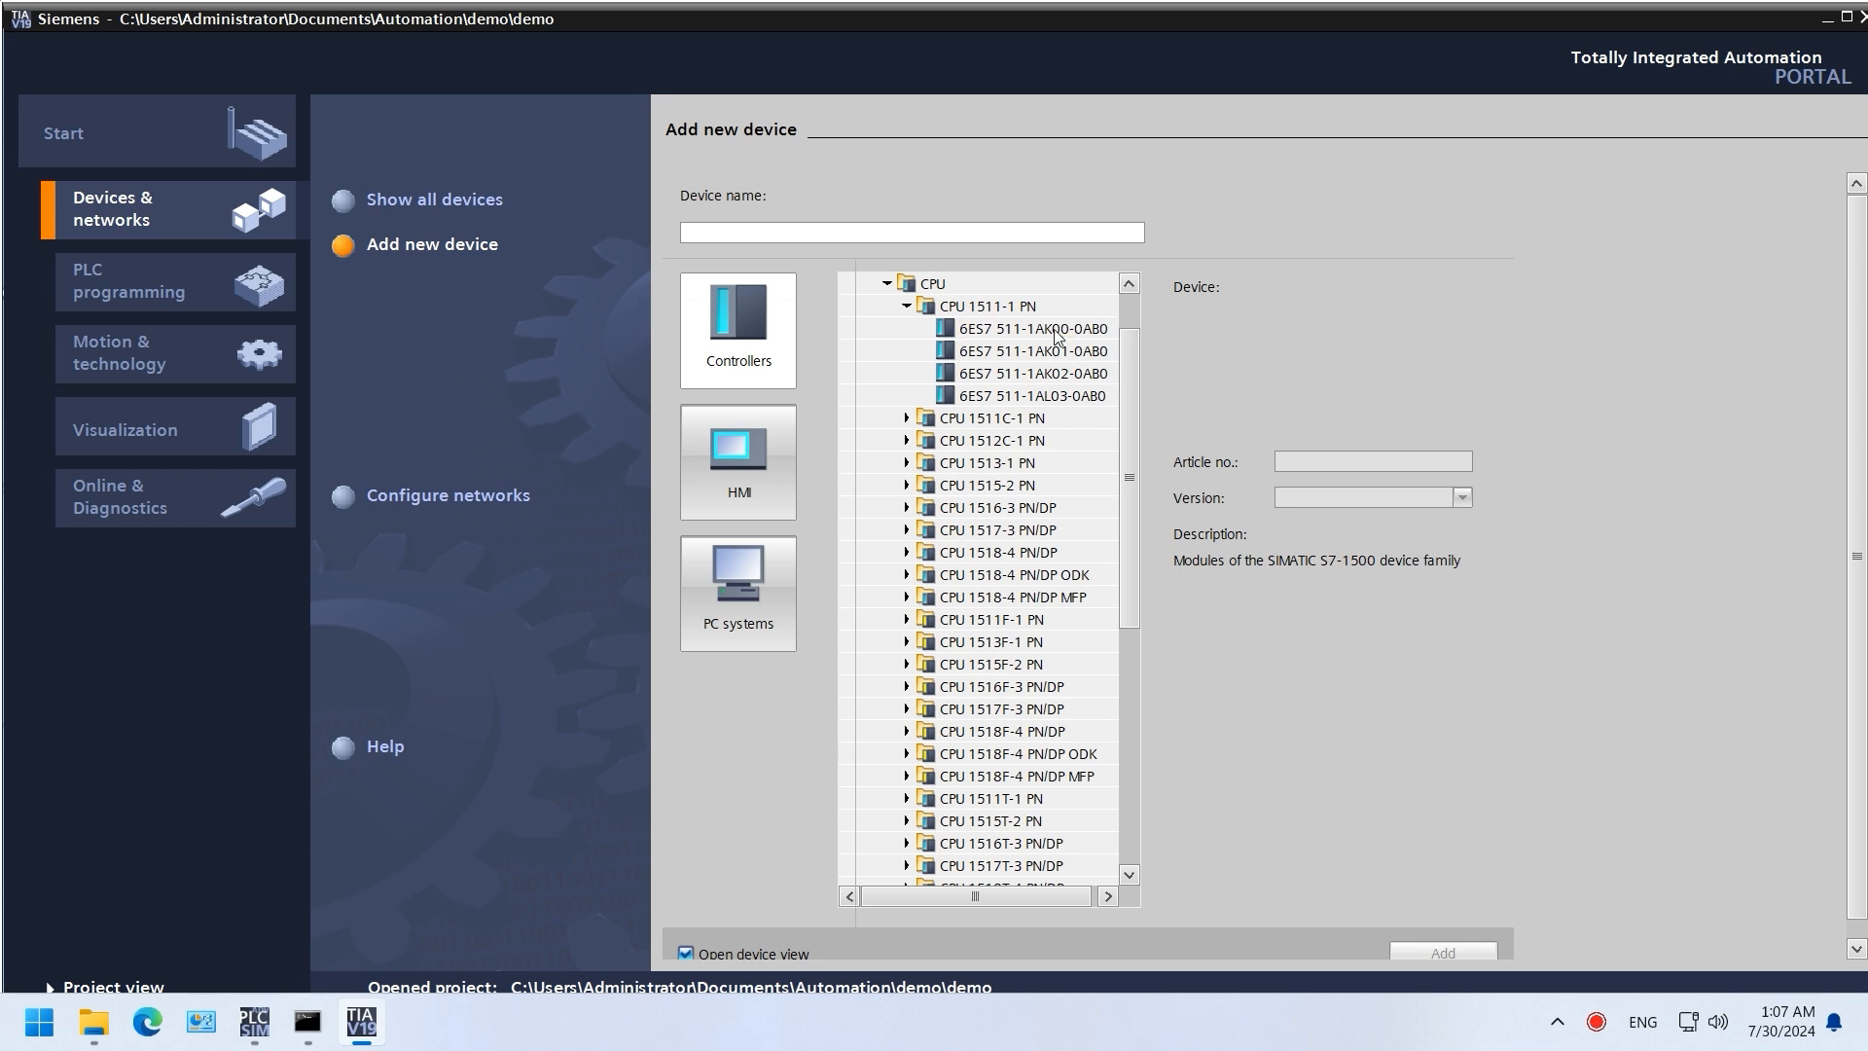
click(1034, 329)
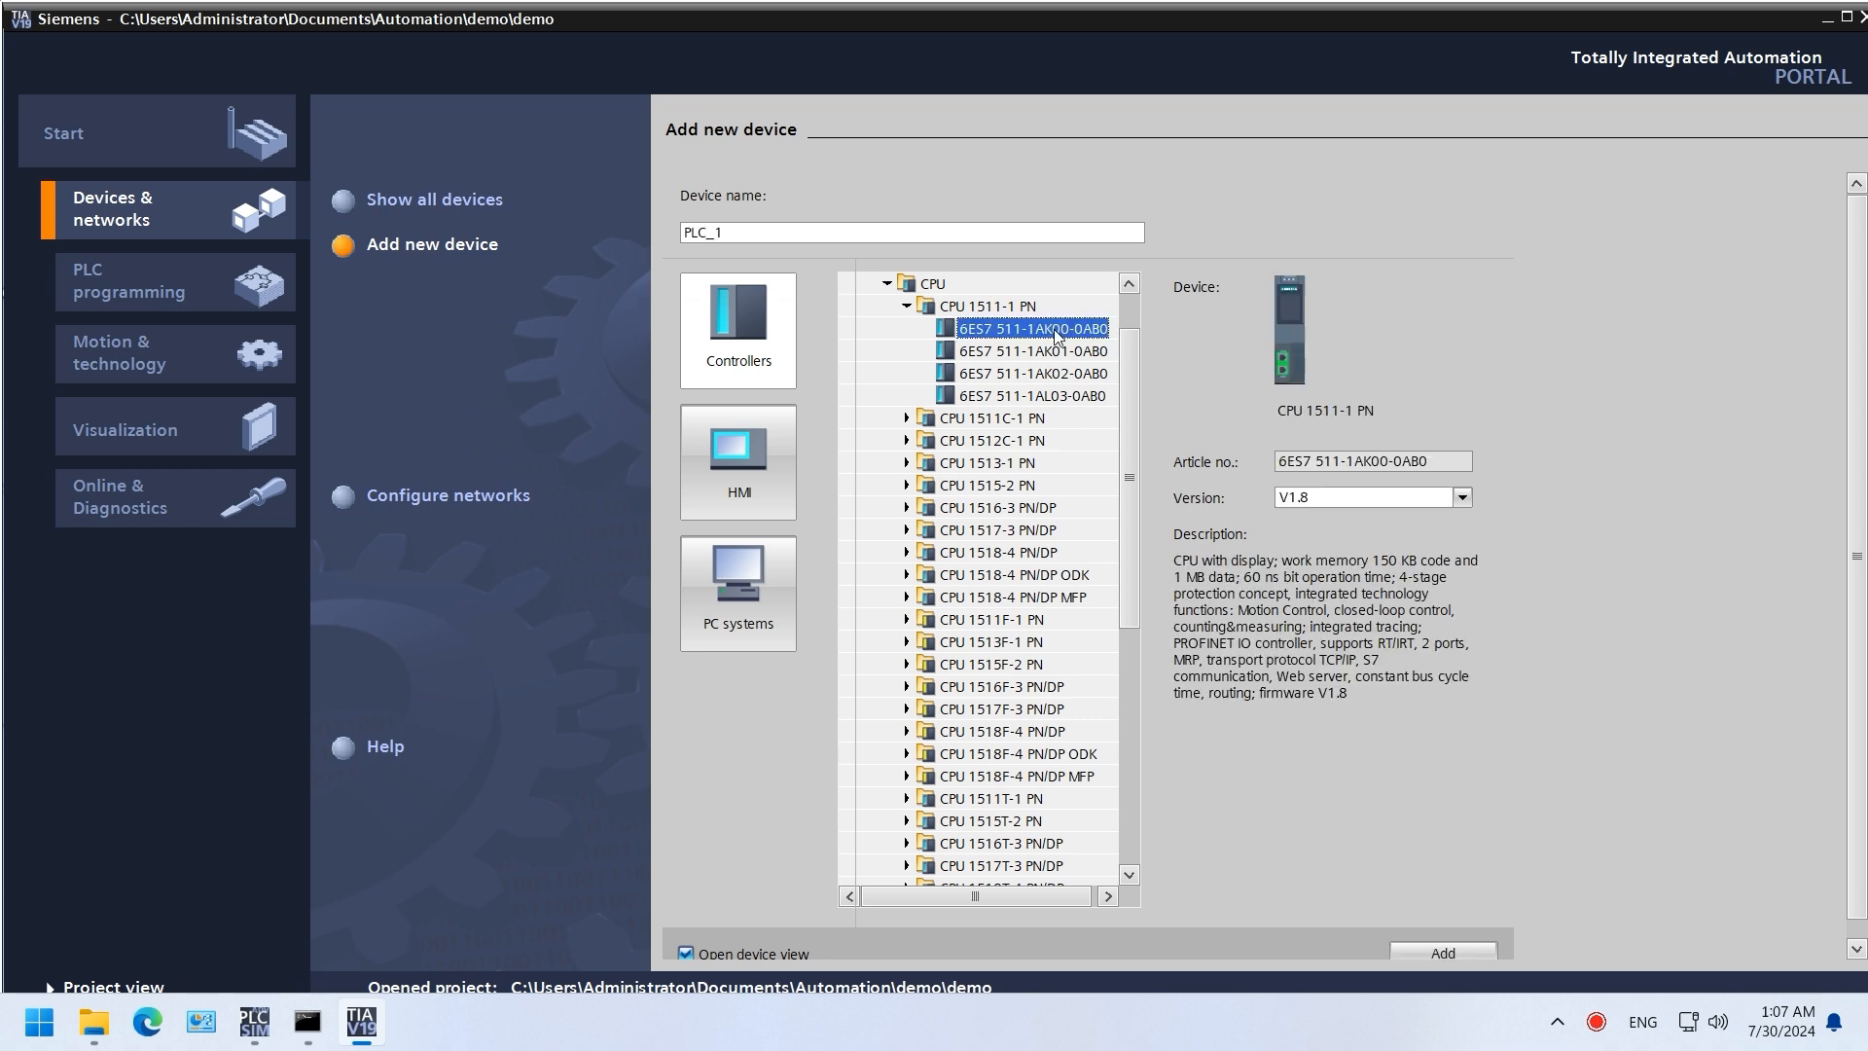
click(1434, 952)
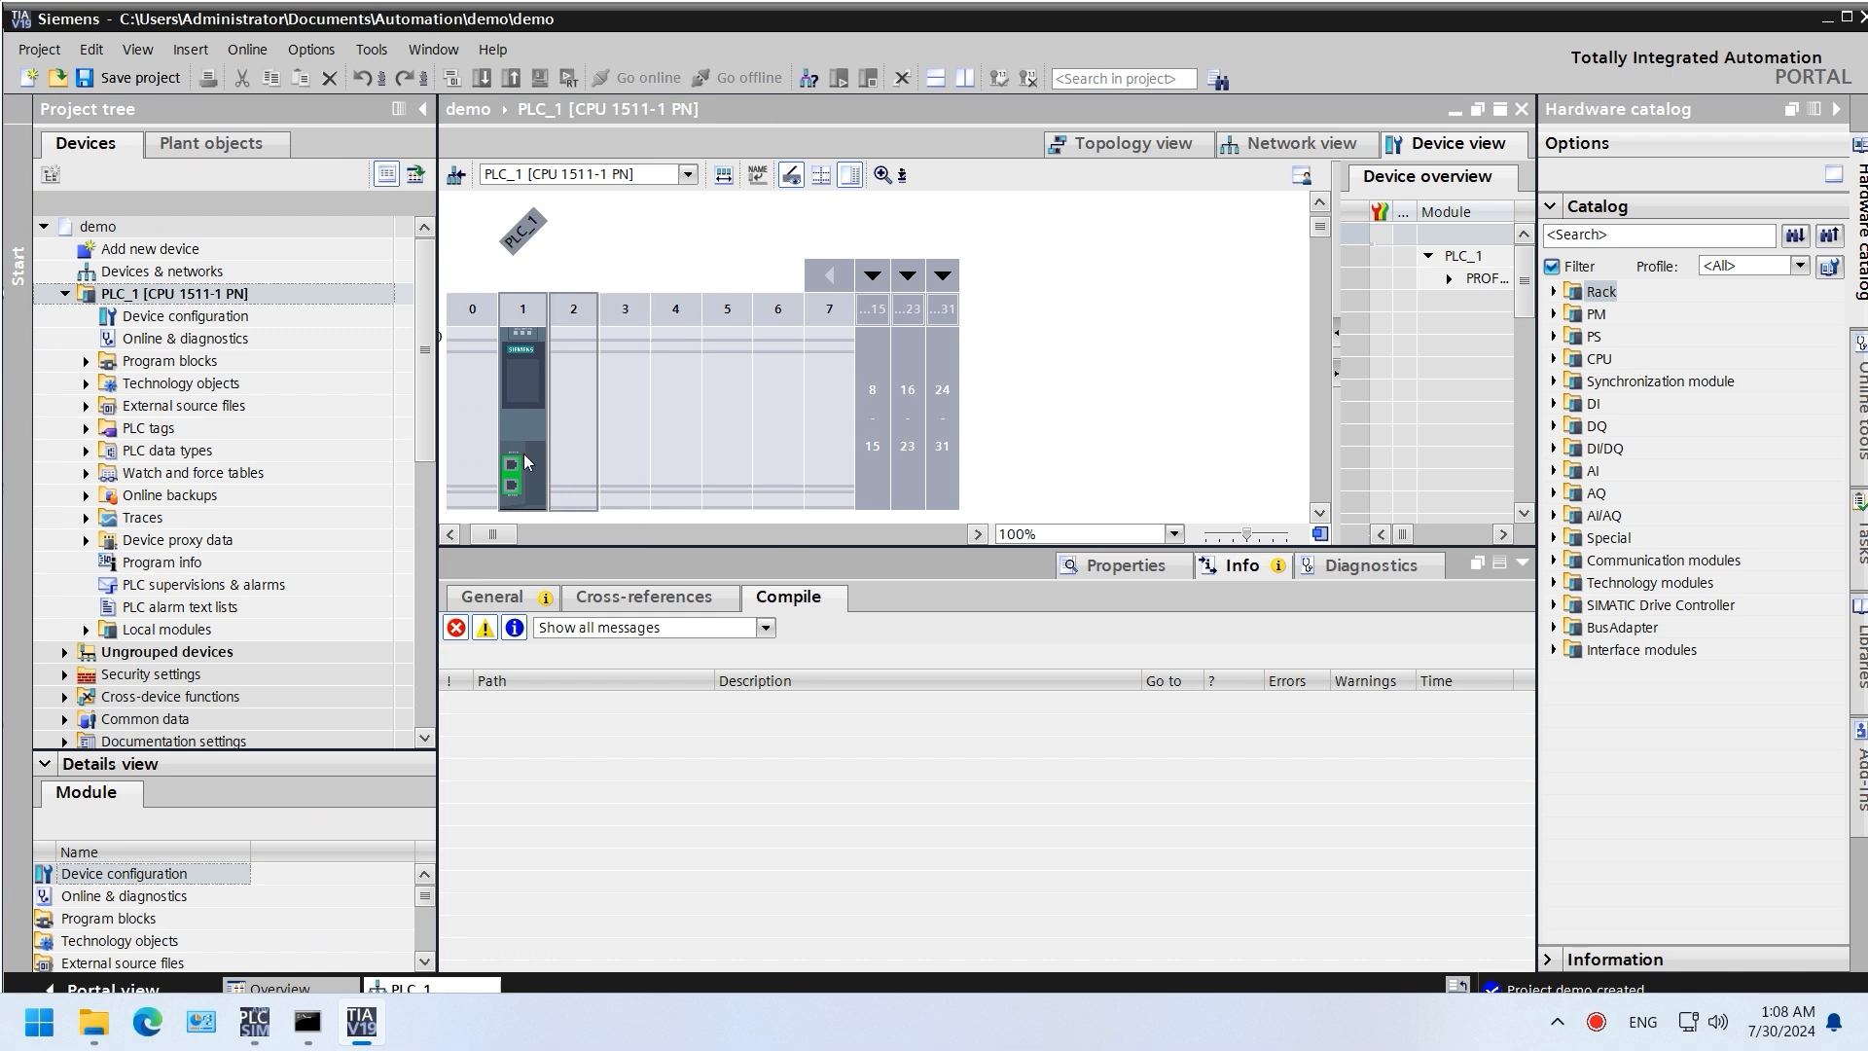
Step: Connect PLC_1's PROFINET interface to new subnet PN/IE_1 with IP 192.168.0.200
click(527, 414)
click(514, 486)
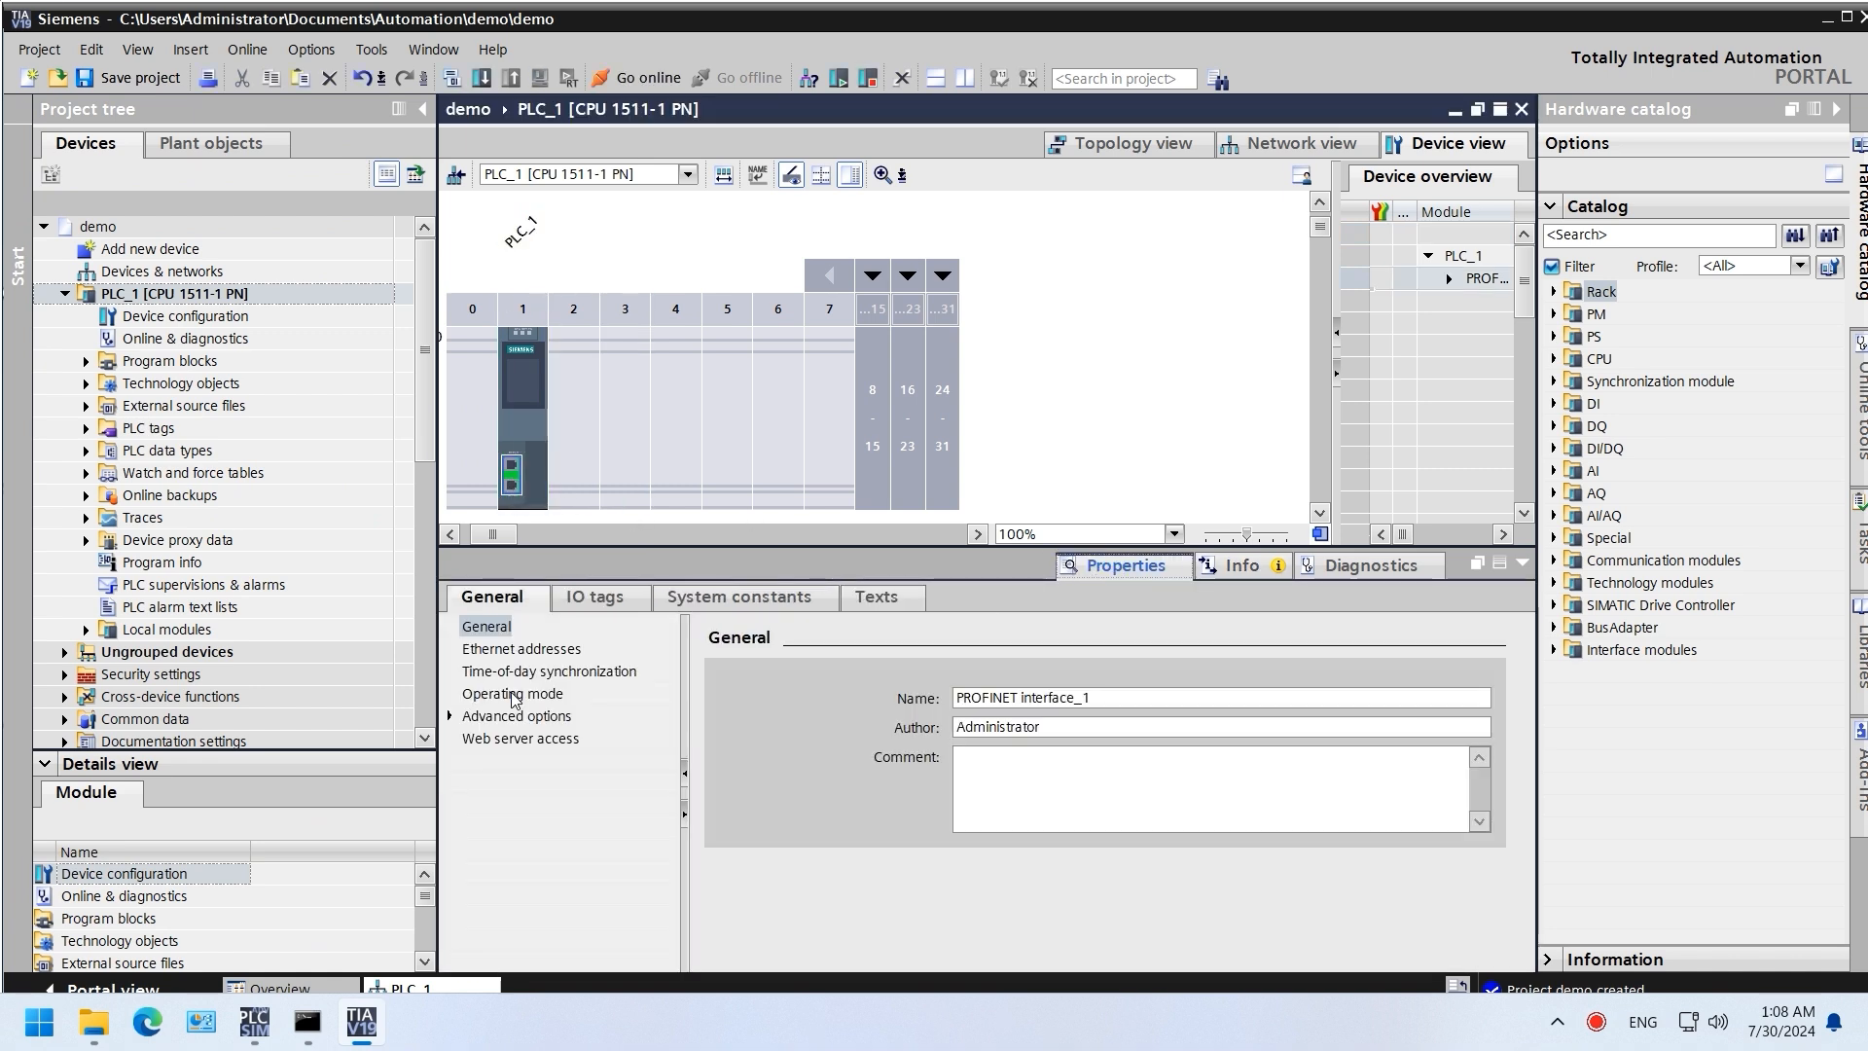
click(524, 652)
click(1071, 746)
double_click(1261, 873)
text(200)
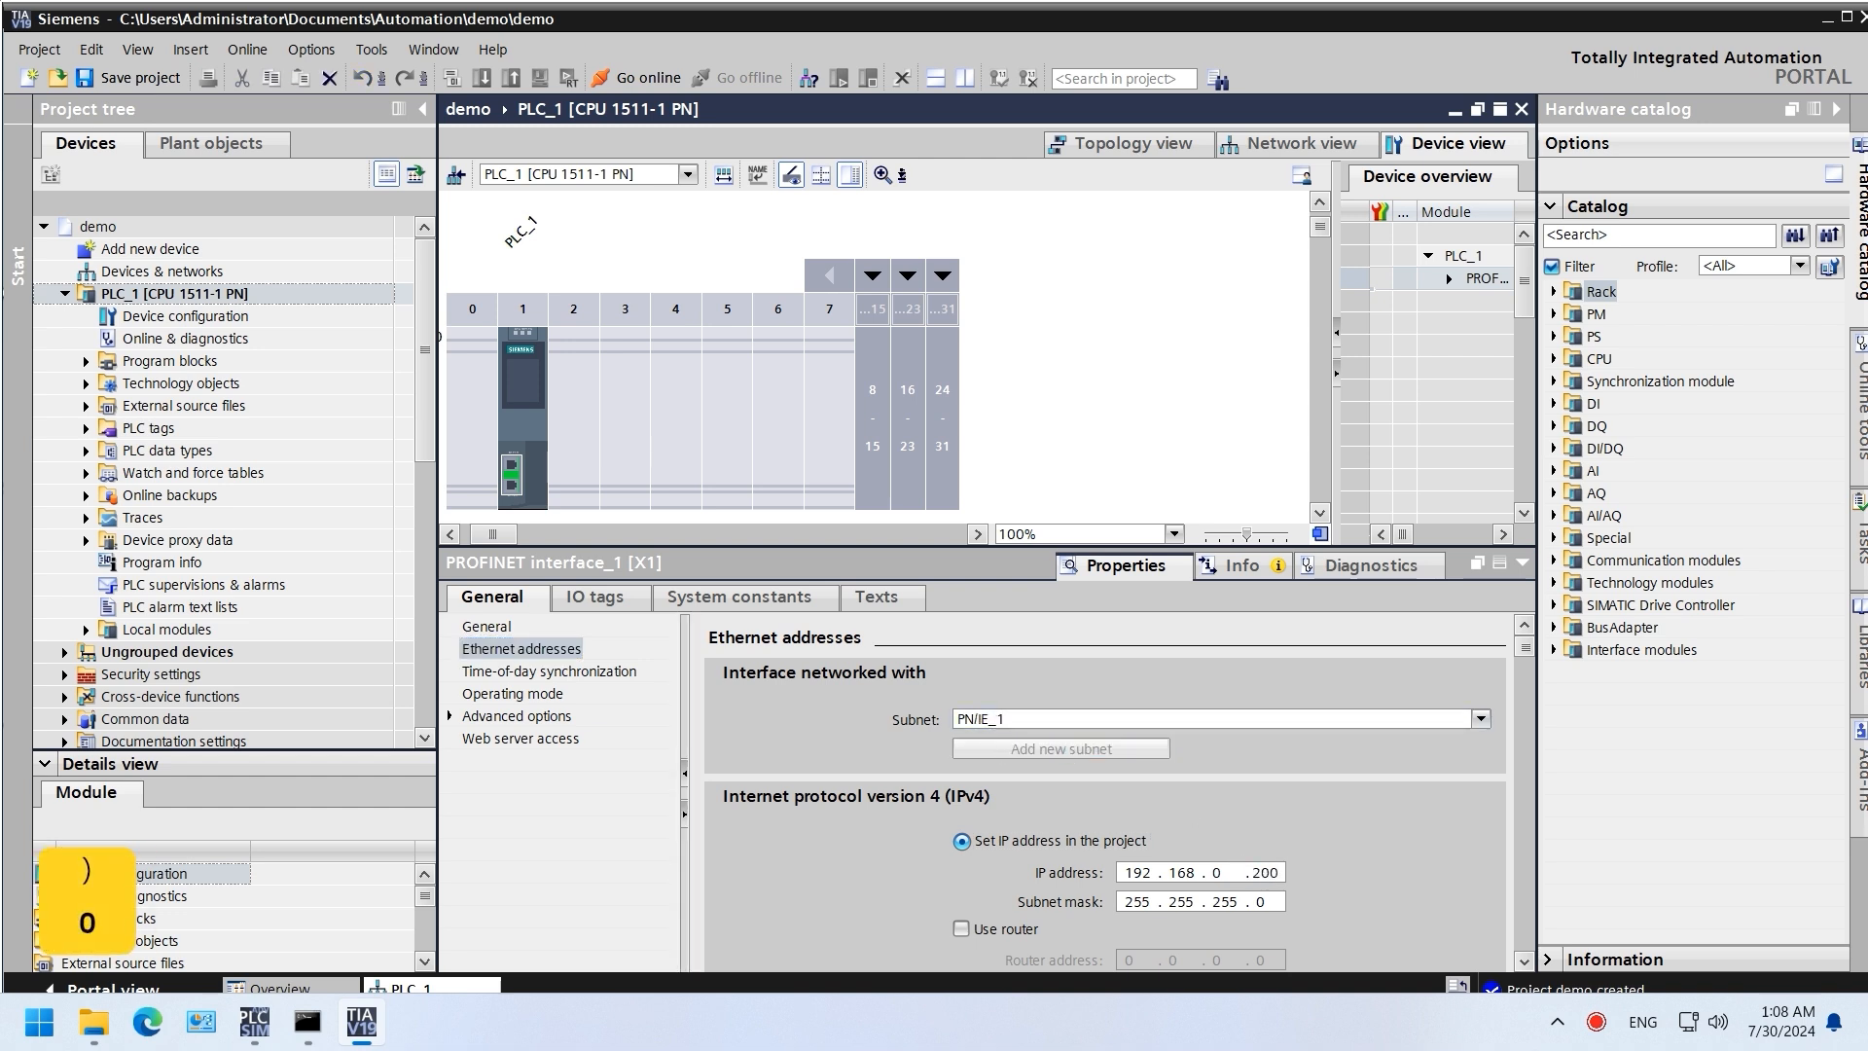
key(Return)
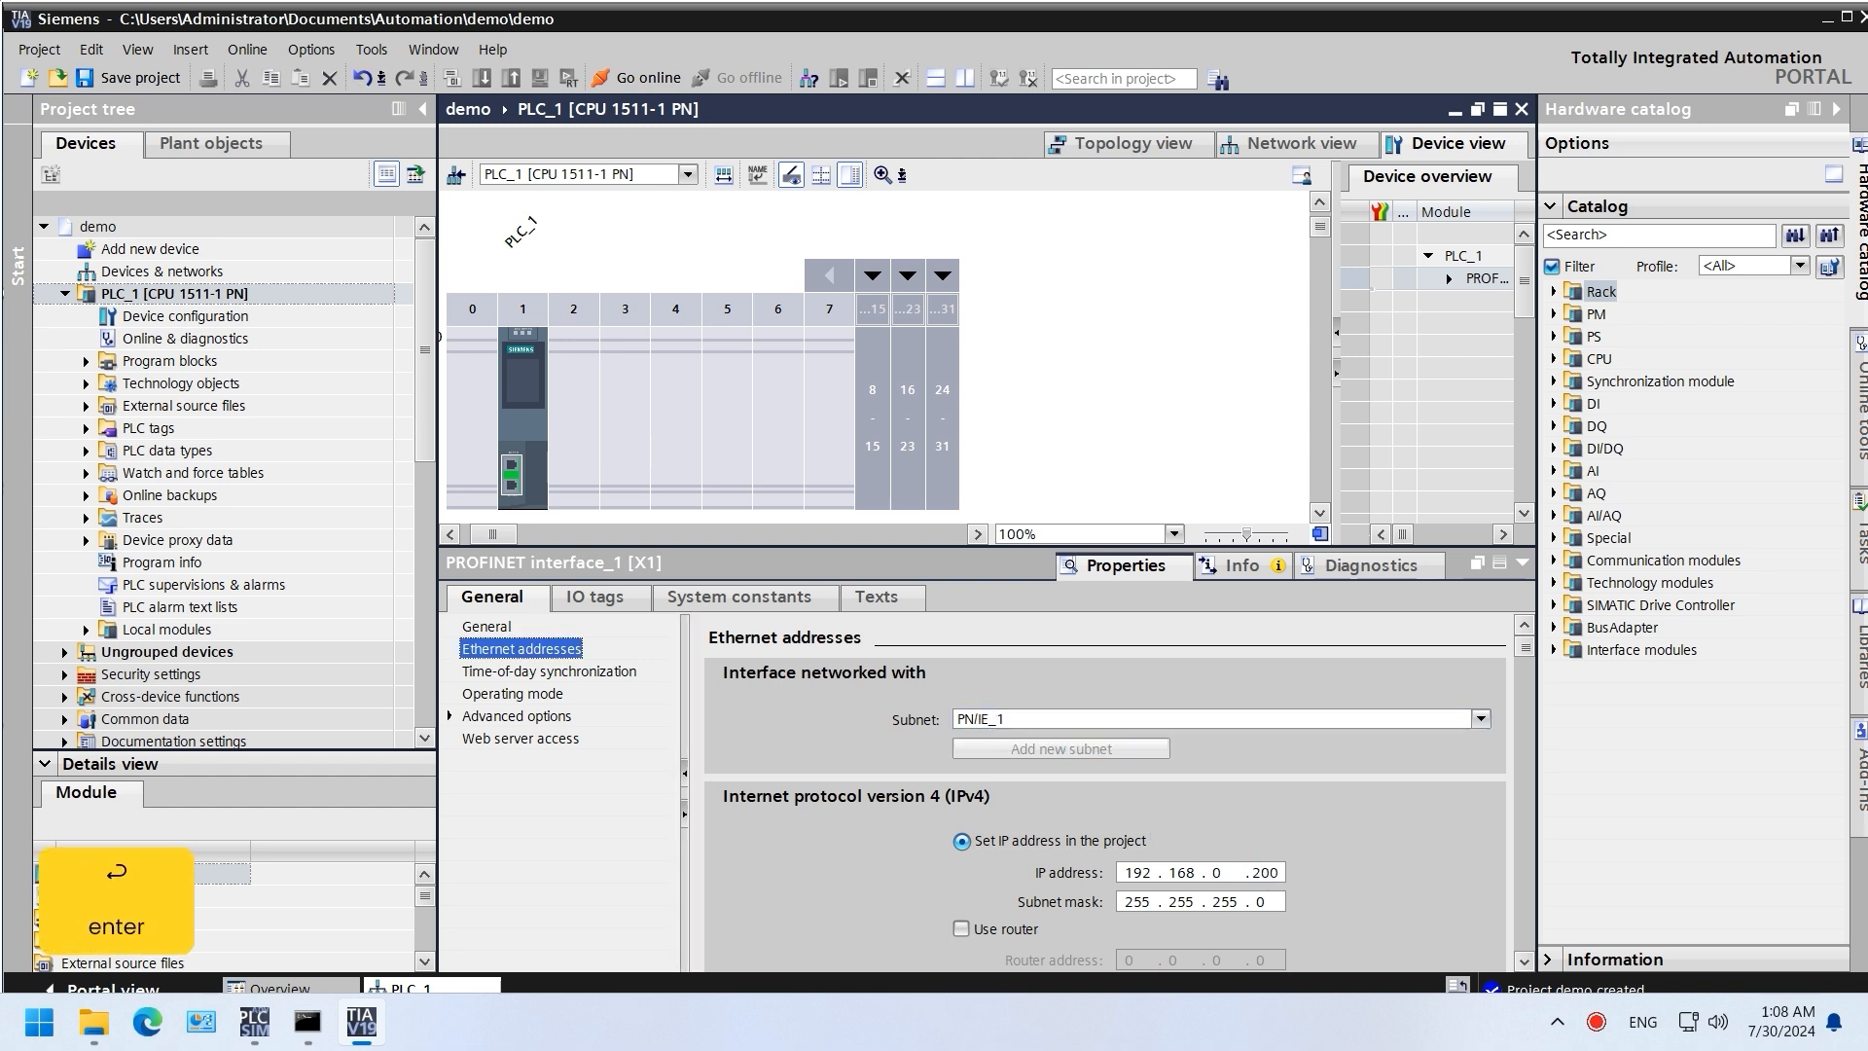
click(251, 1028)
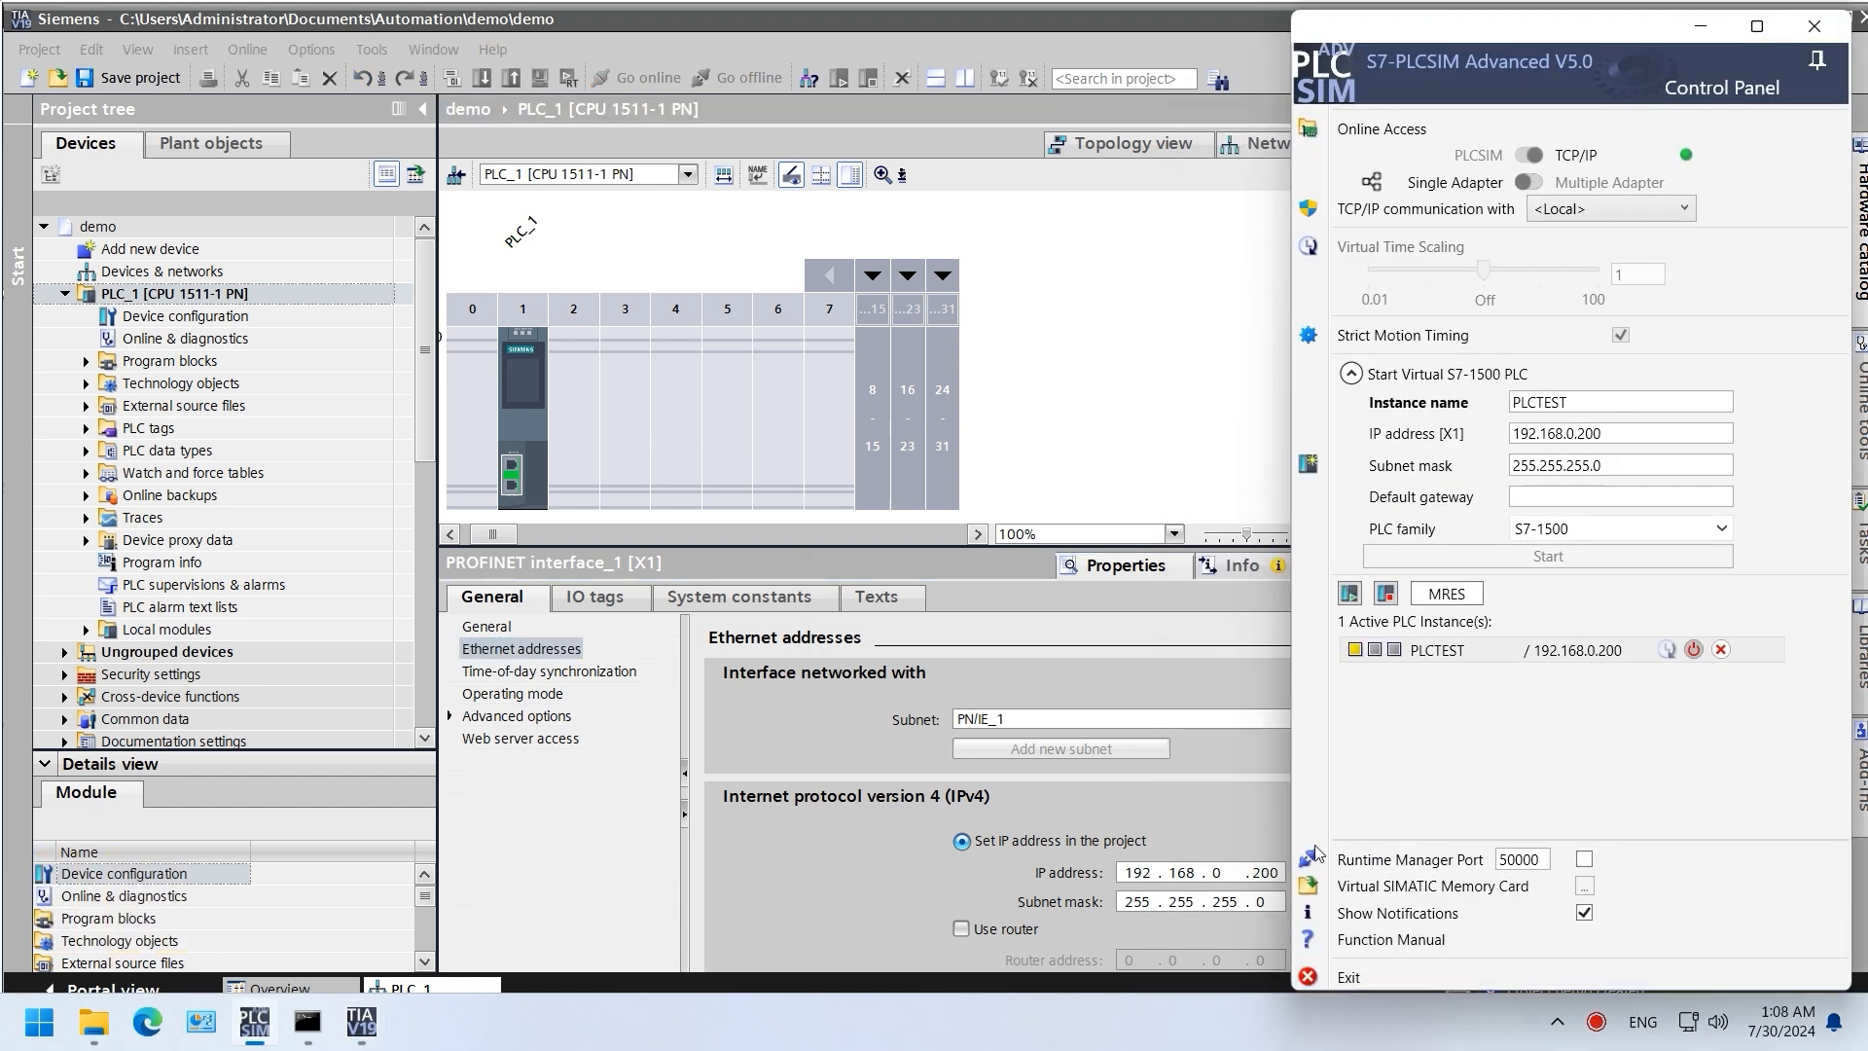
Step: Enable usage of S7-1500 blocks in virtual PLCs in the project protection settings and save
click(176, 230)
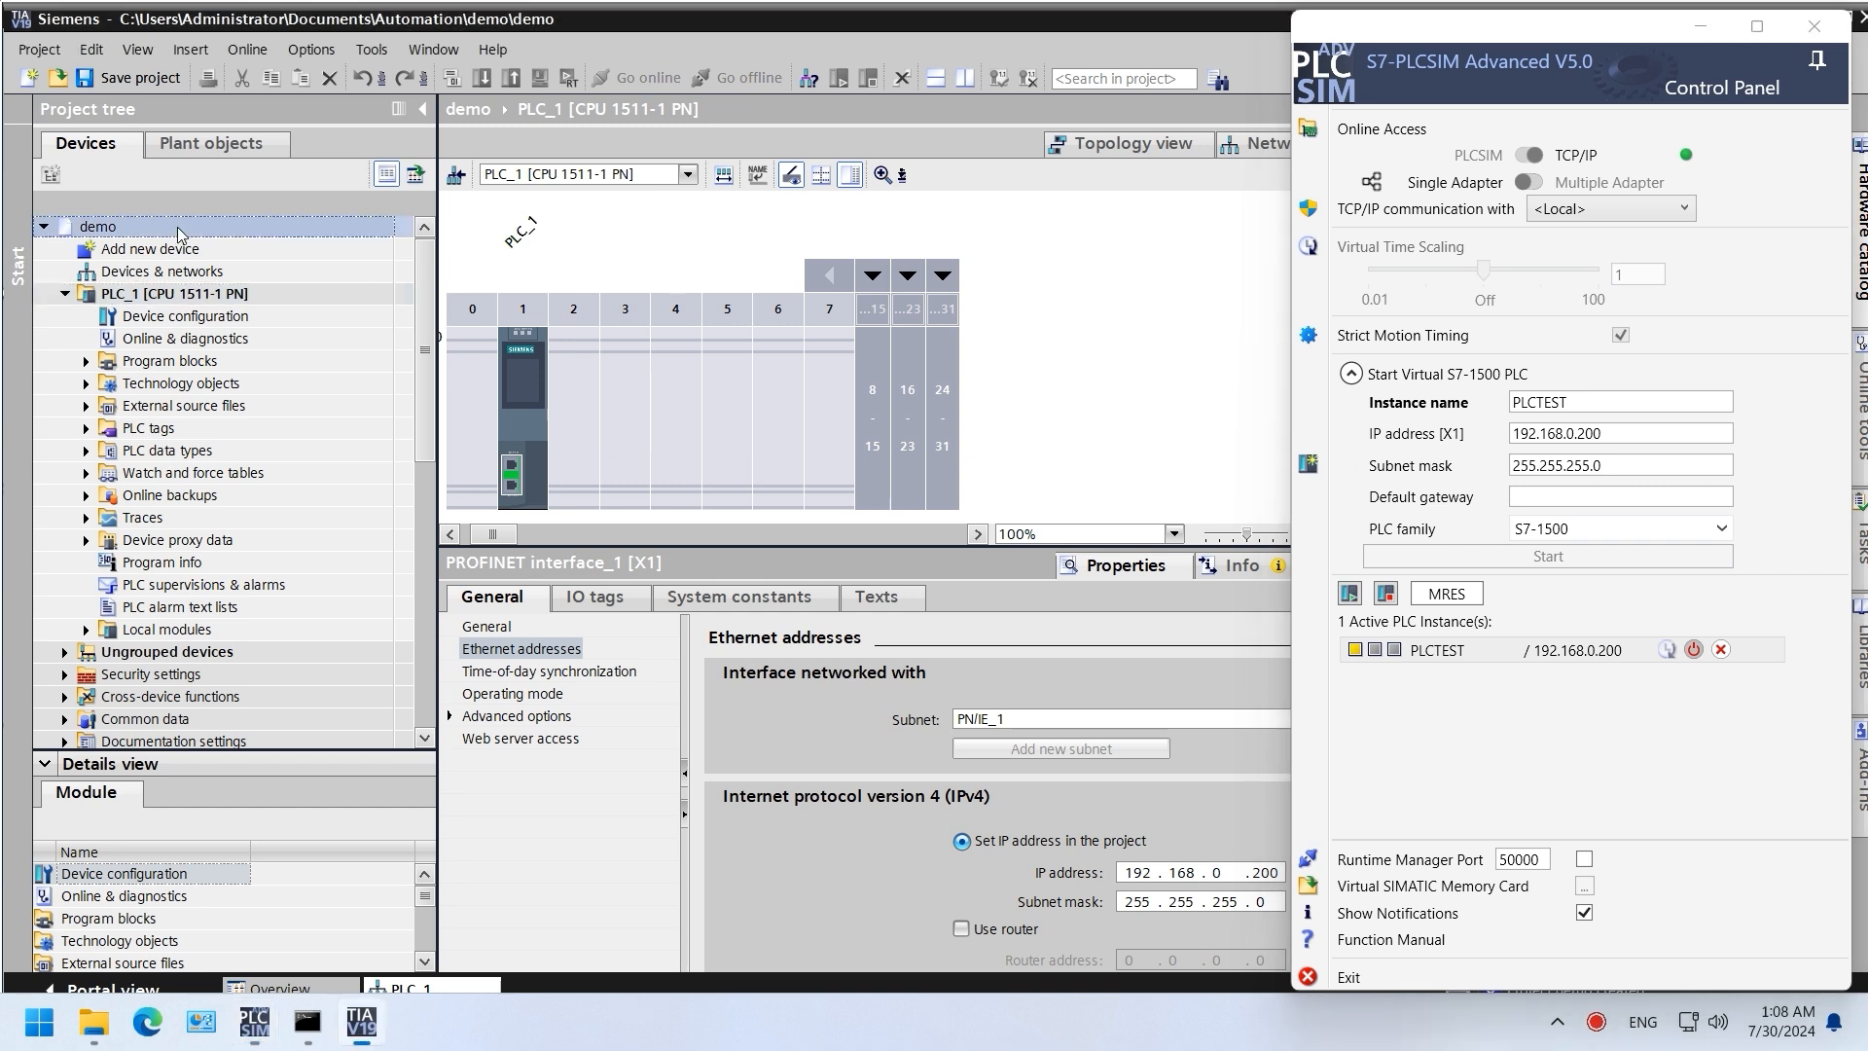
right_click(179, 229)
click(224, 547)
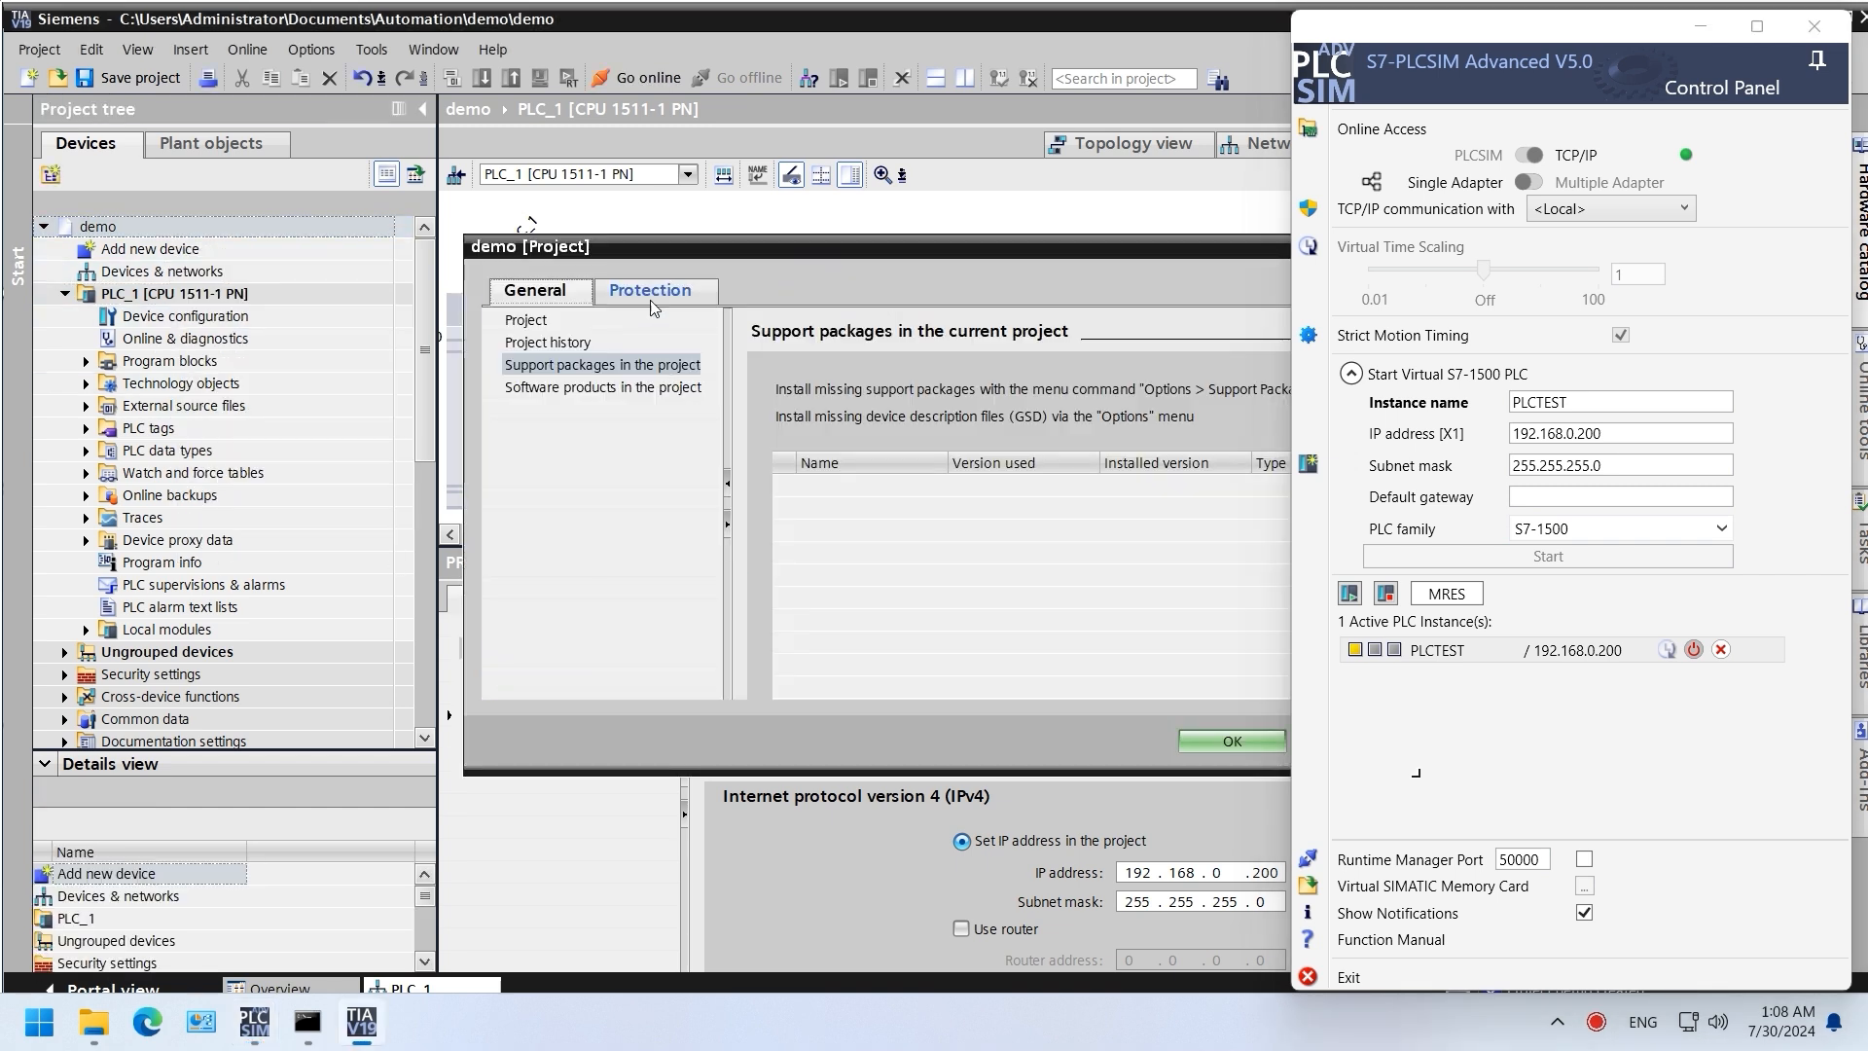
click(650, 292)
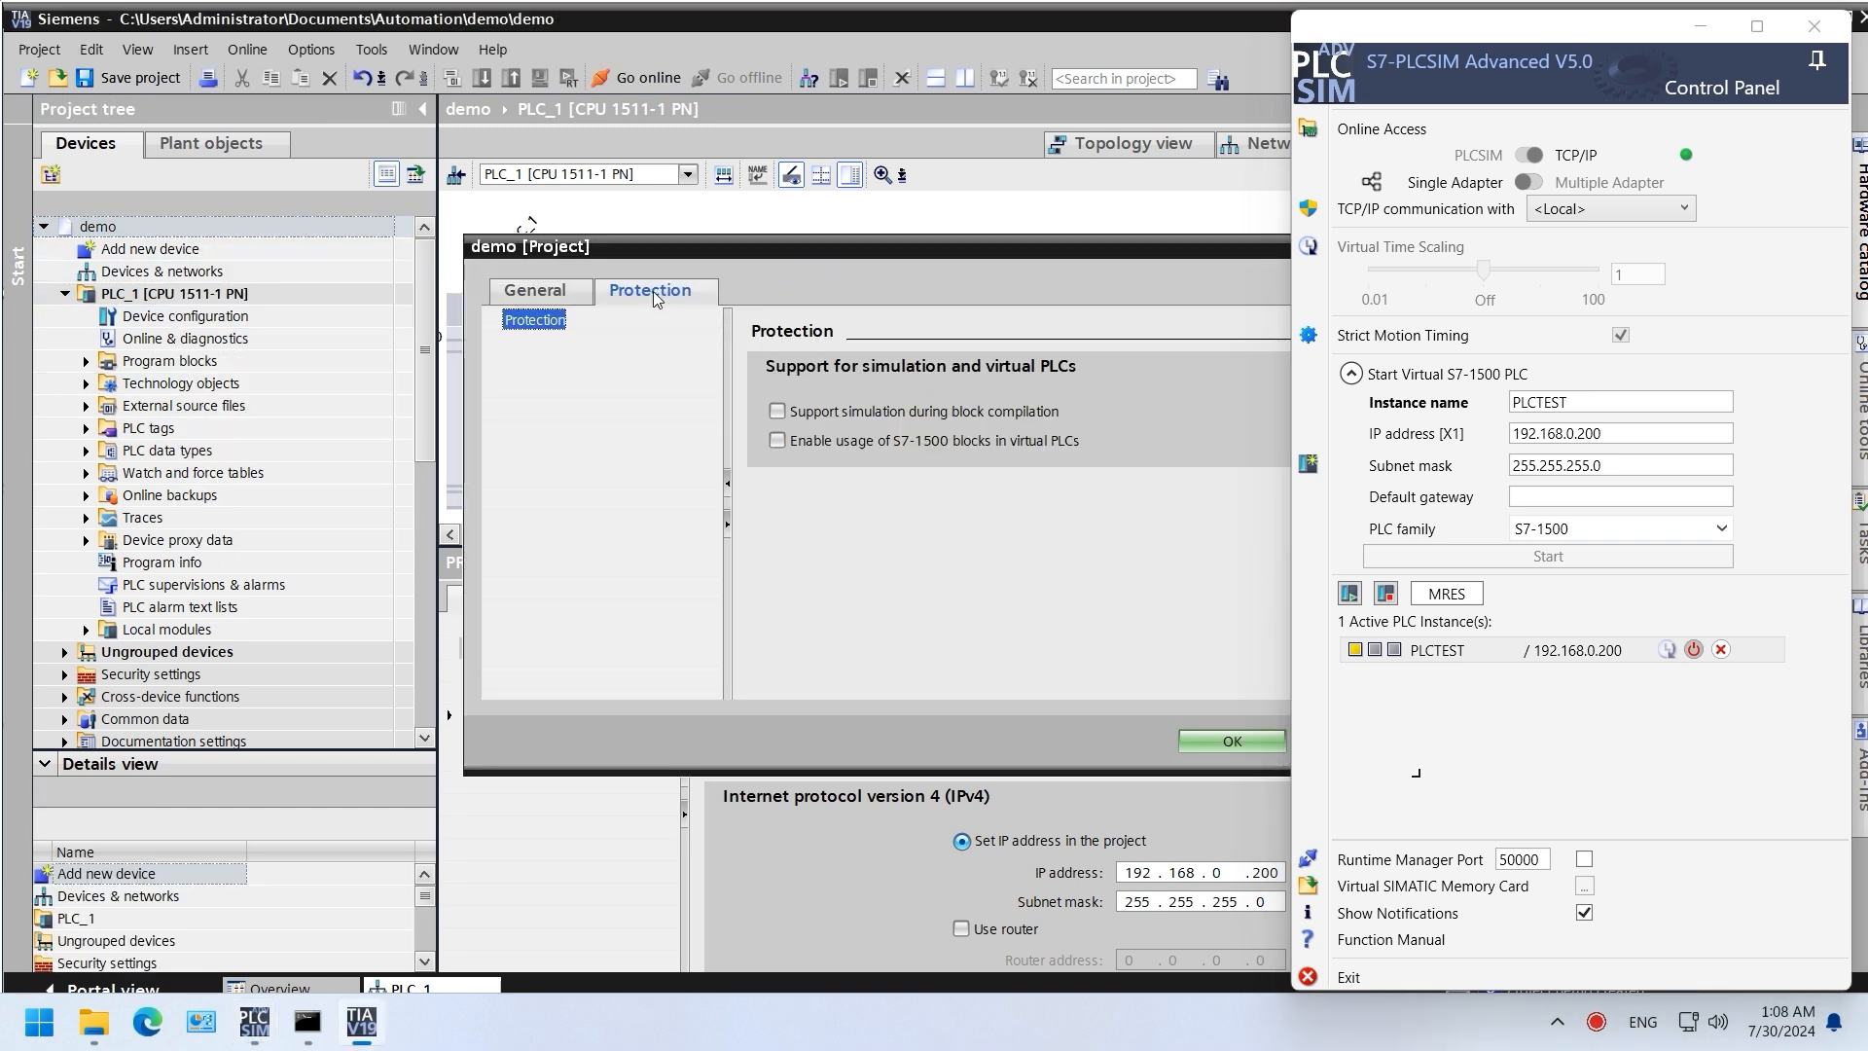
click(780, 444)
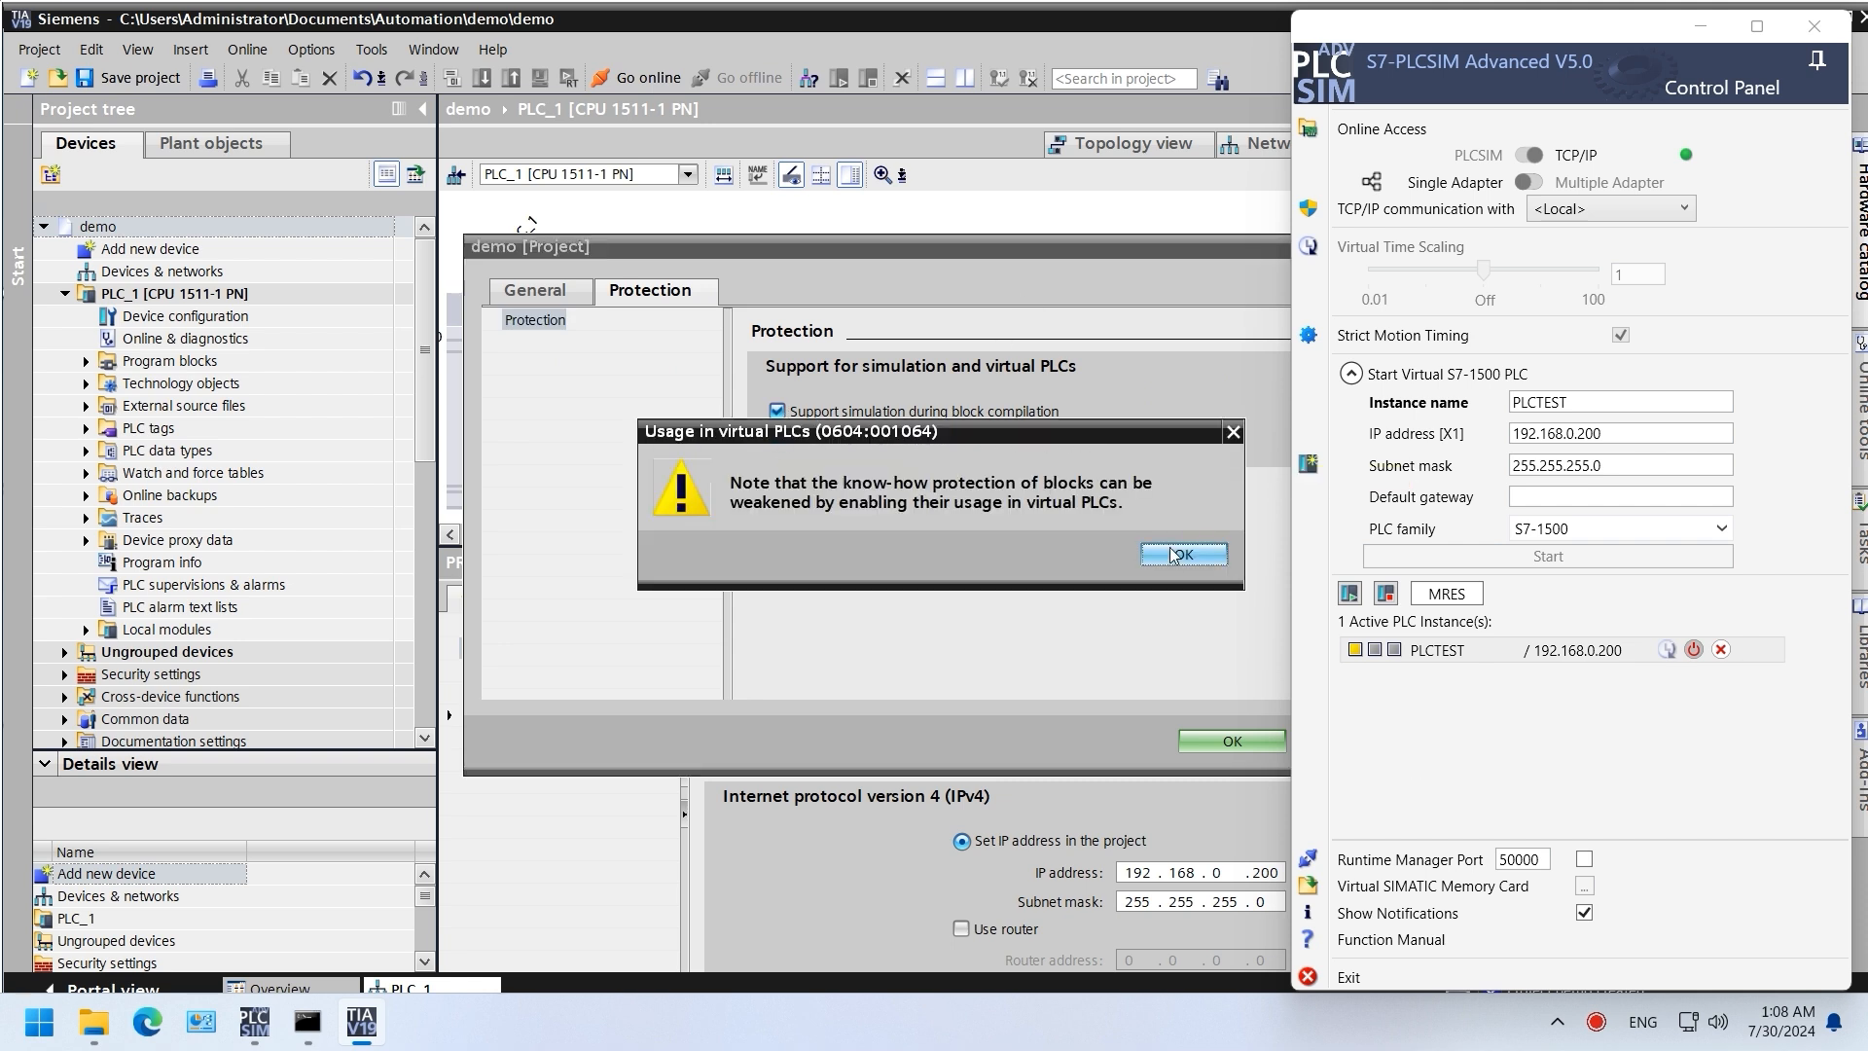
click(1177, 554)
drag(1092, 255, 926, 239)
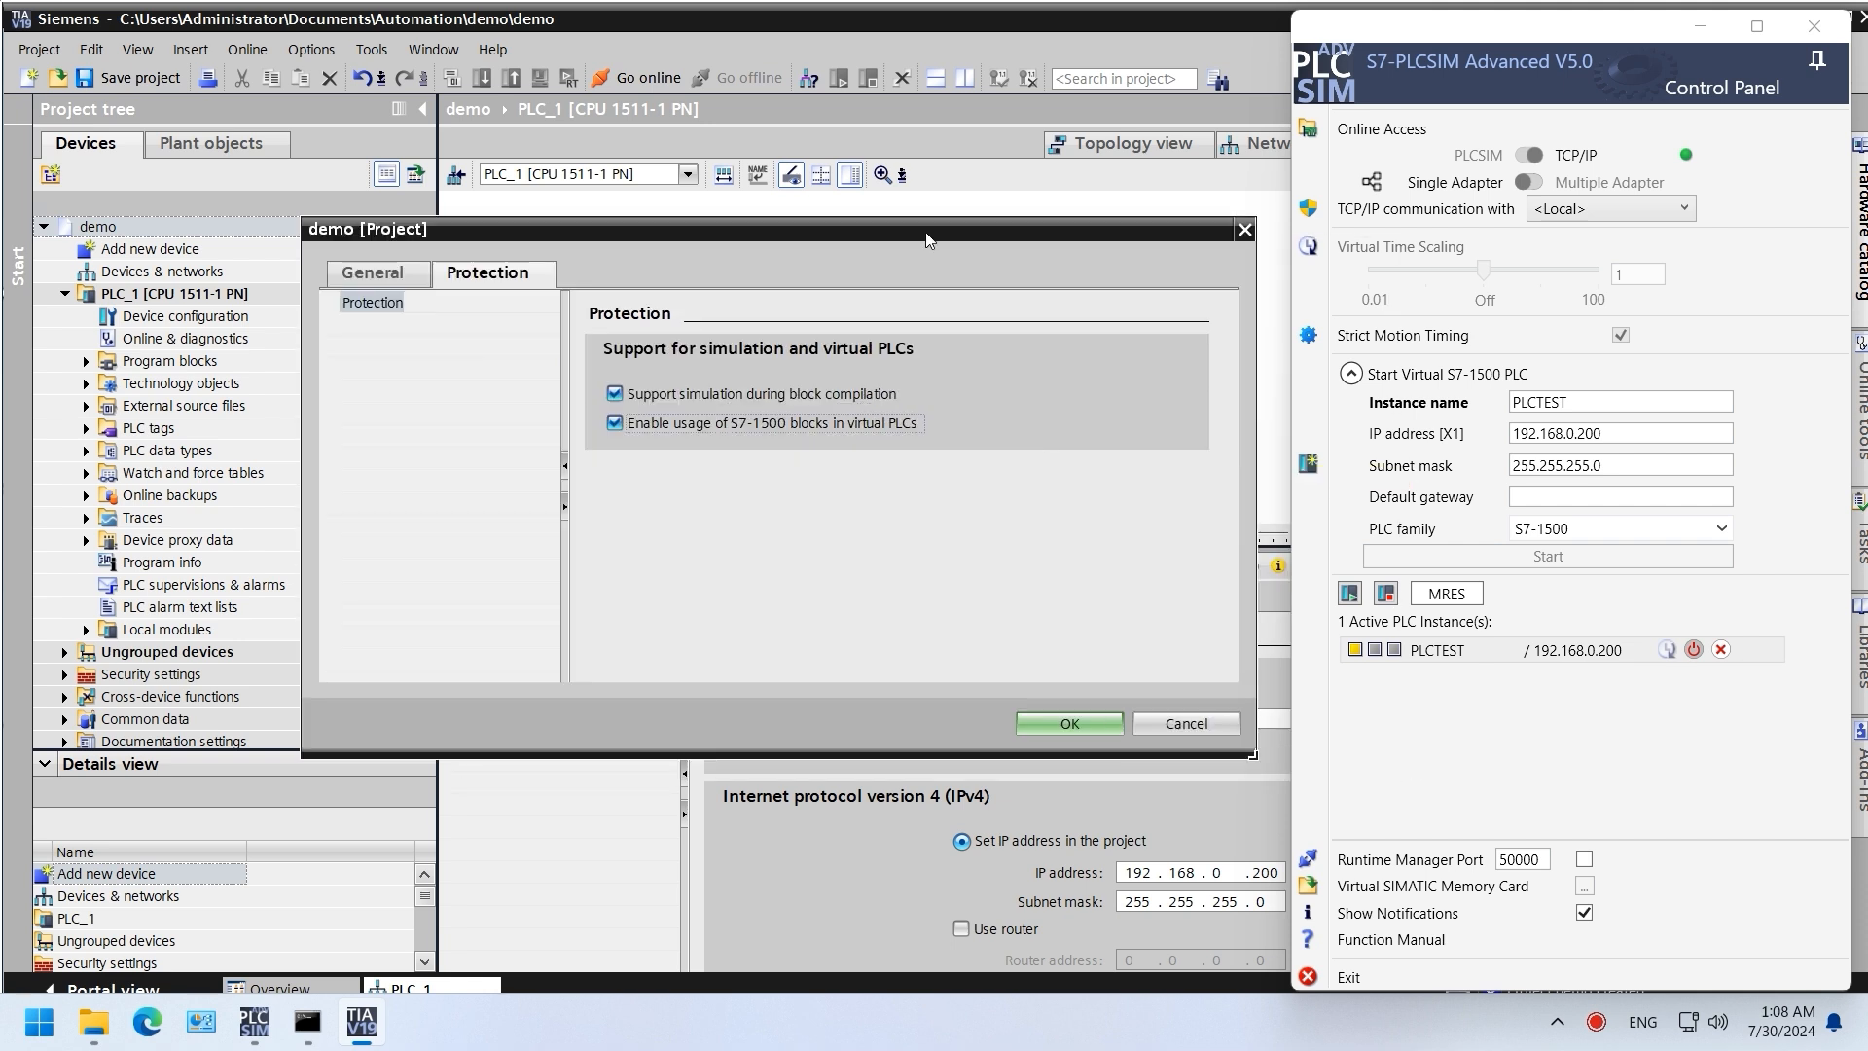
click(1064, 728)
click(143, 78)
Step: Review the properties of Main [OB1]
click(88, 362)
right_click(253, 409)
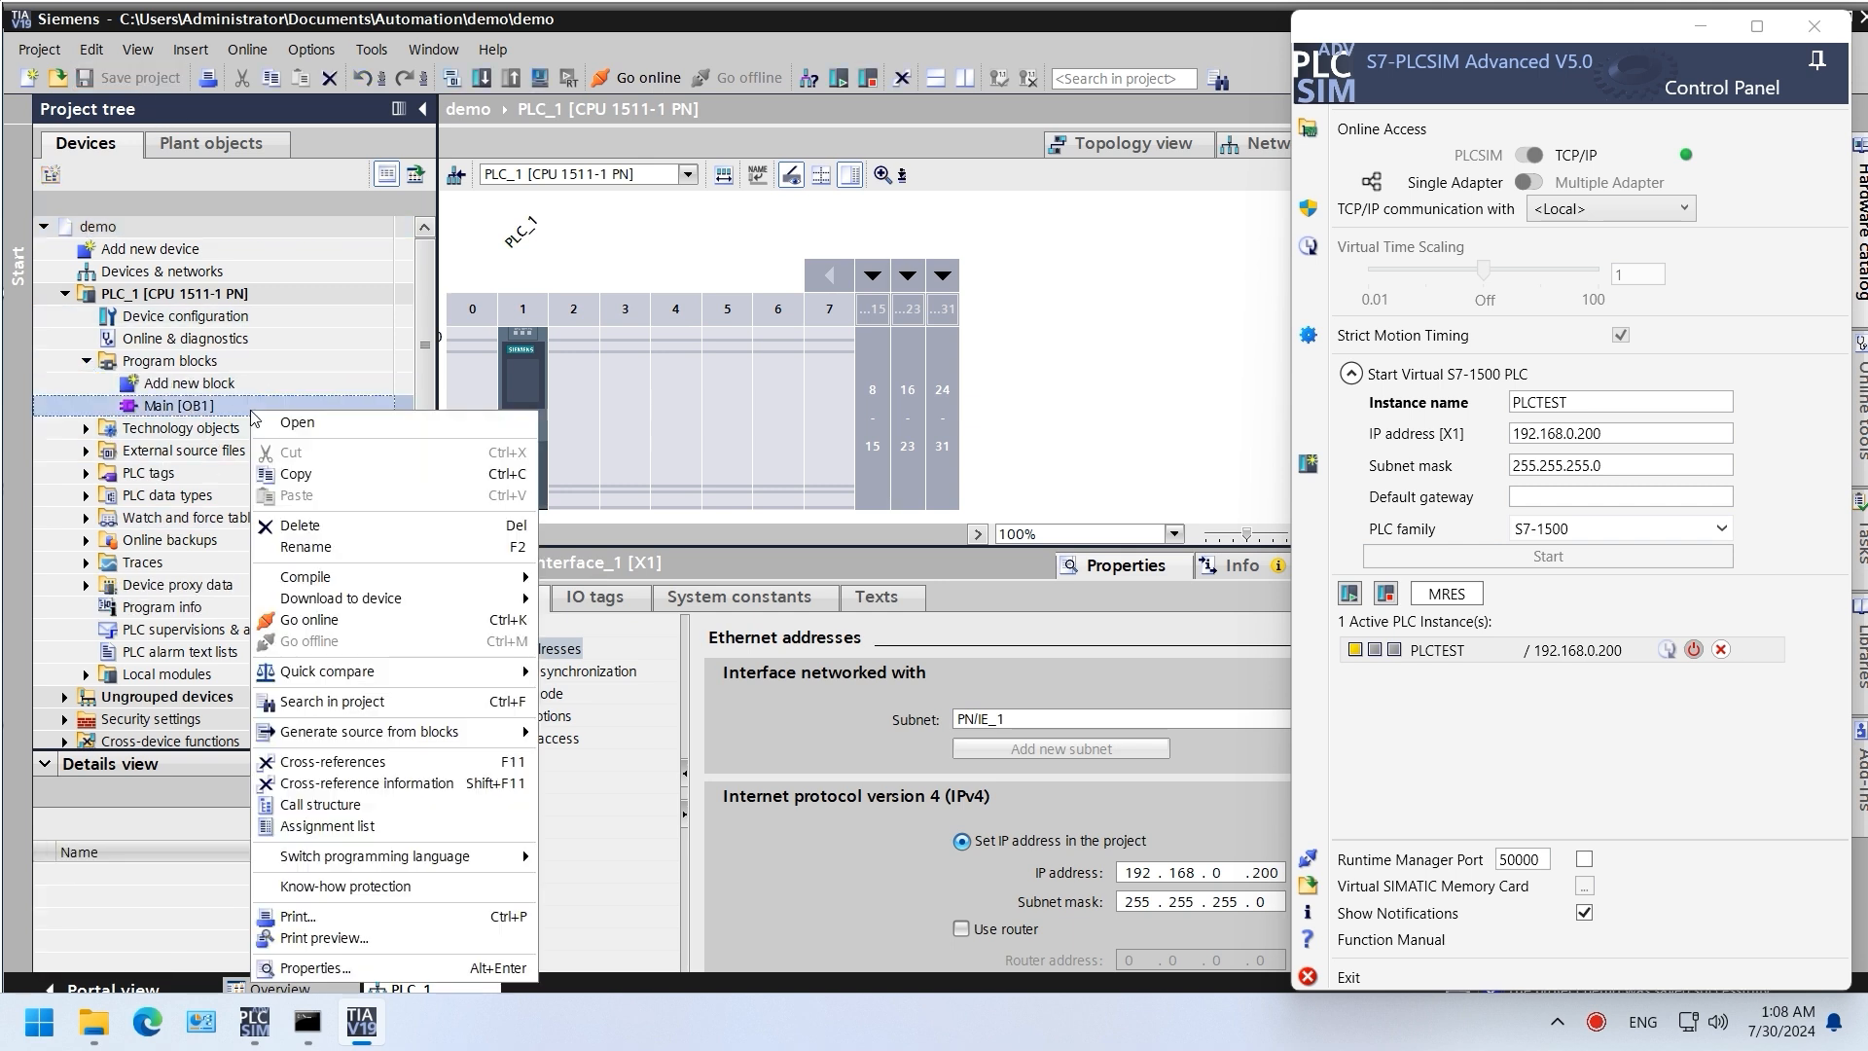
click(371, 964)
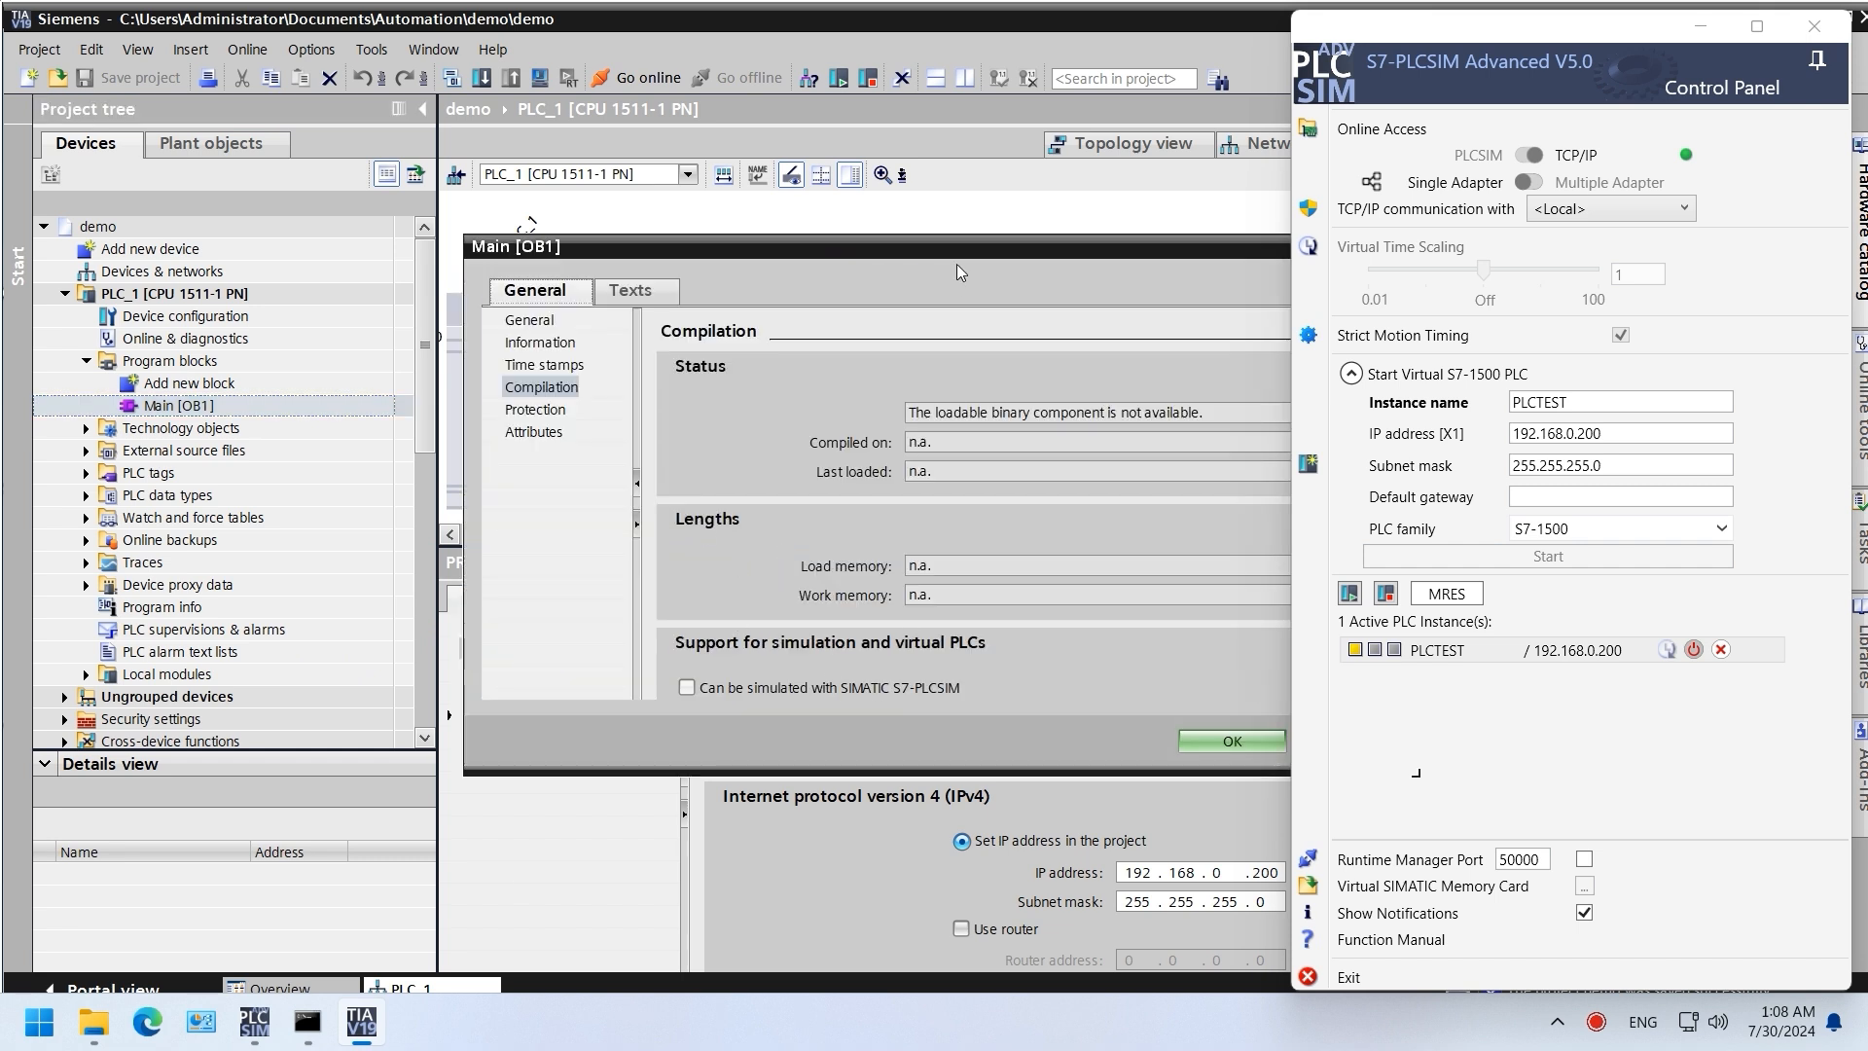
drag(956, 264, 812, 218)
drag(1245, 323, 1264, 434)
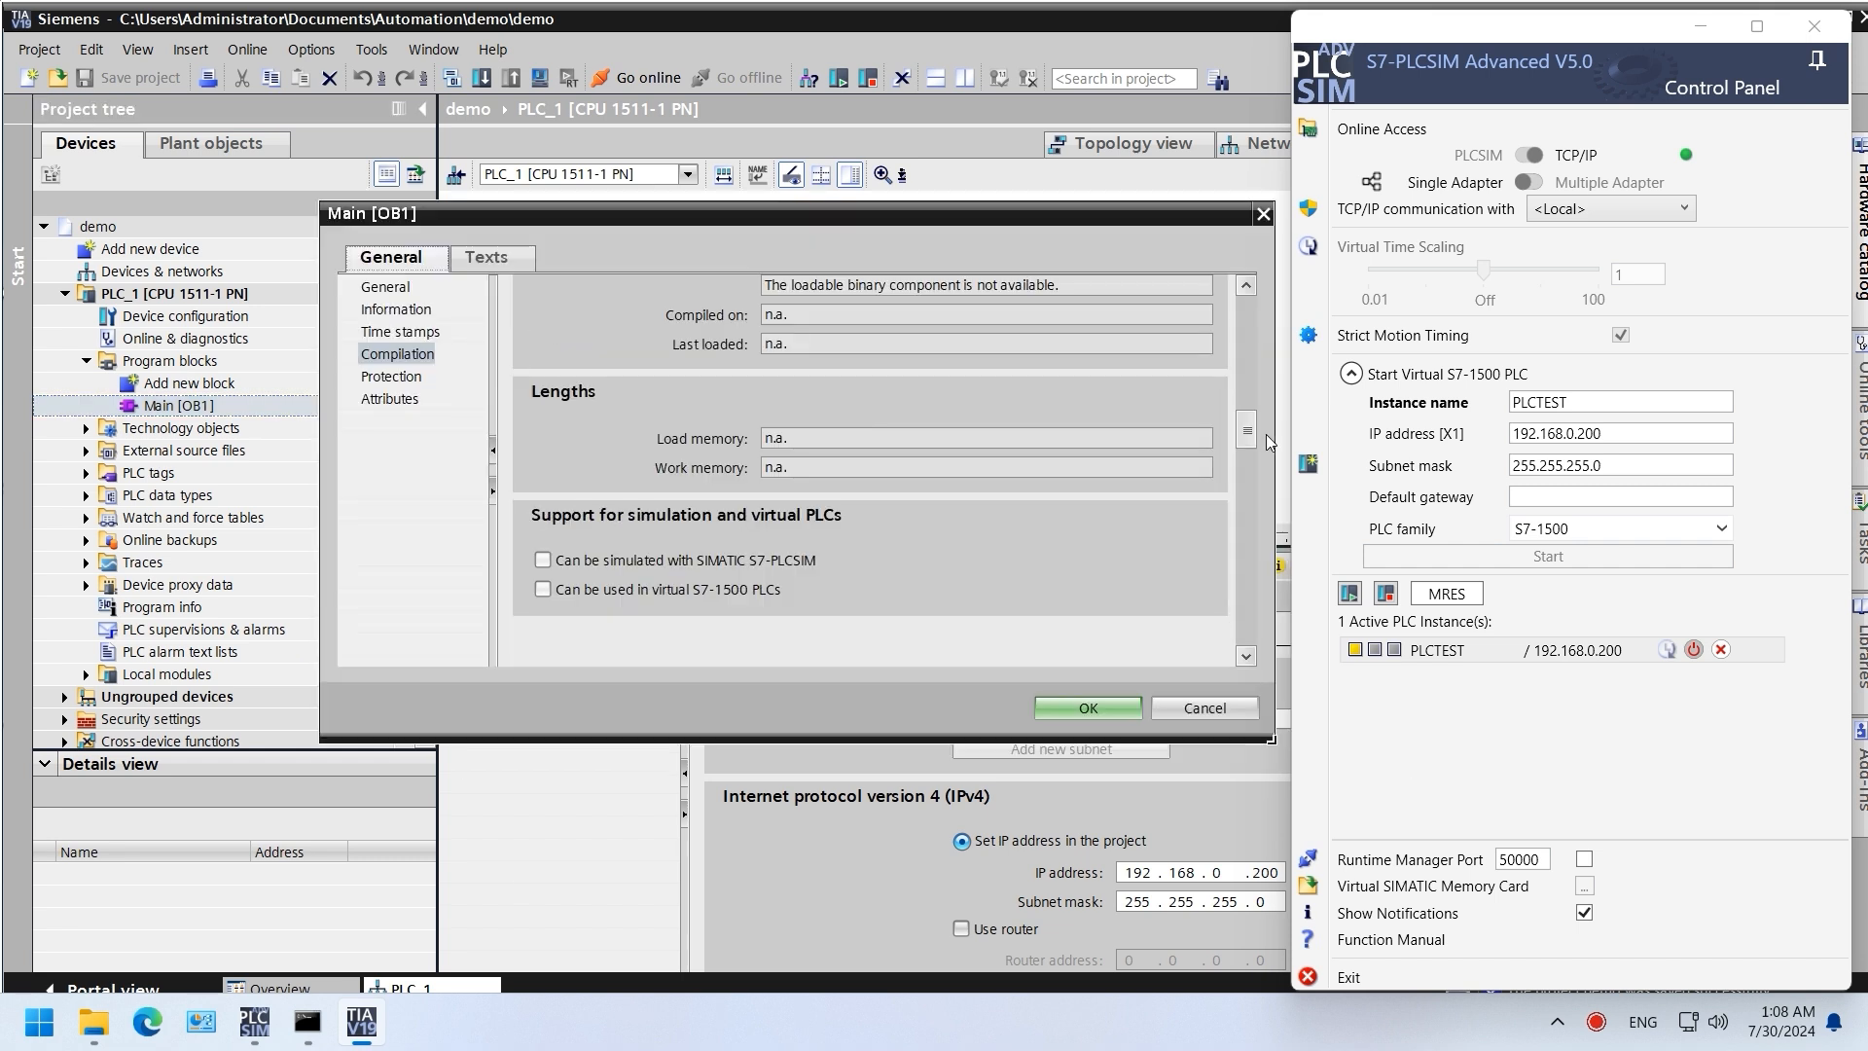
click(1084, 705)
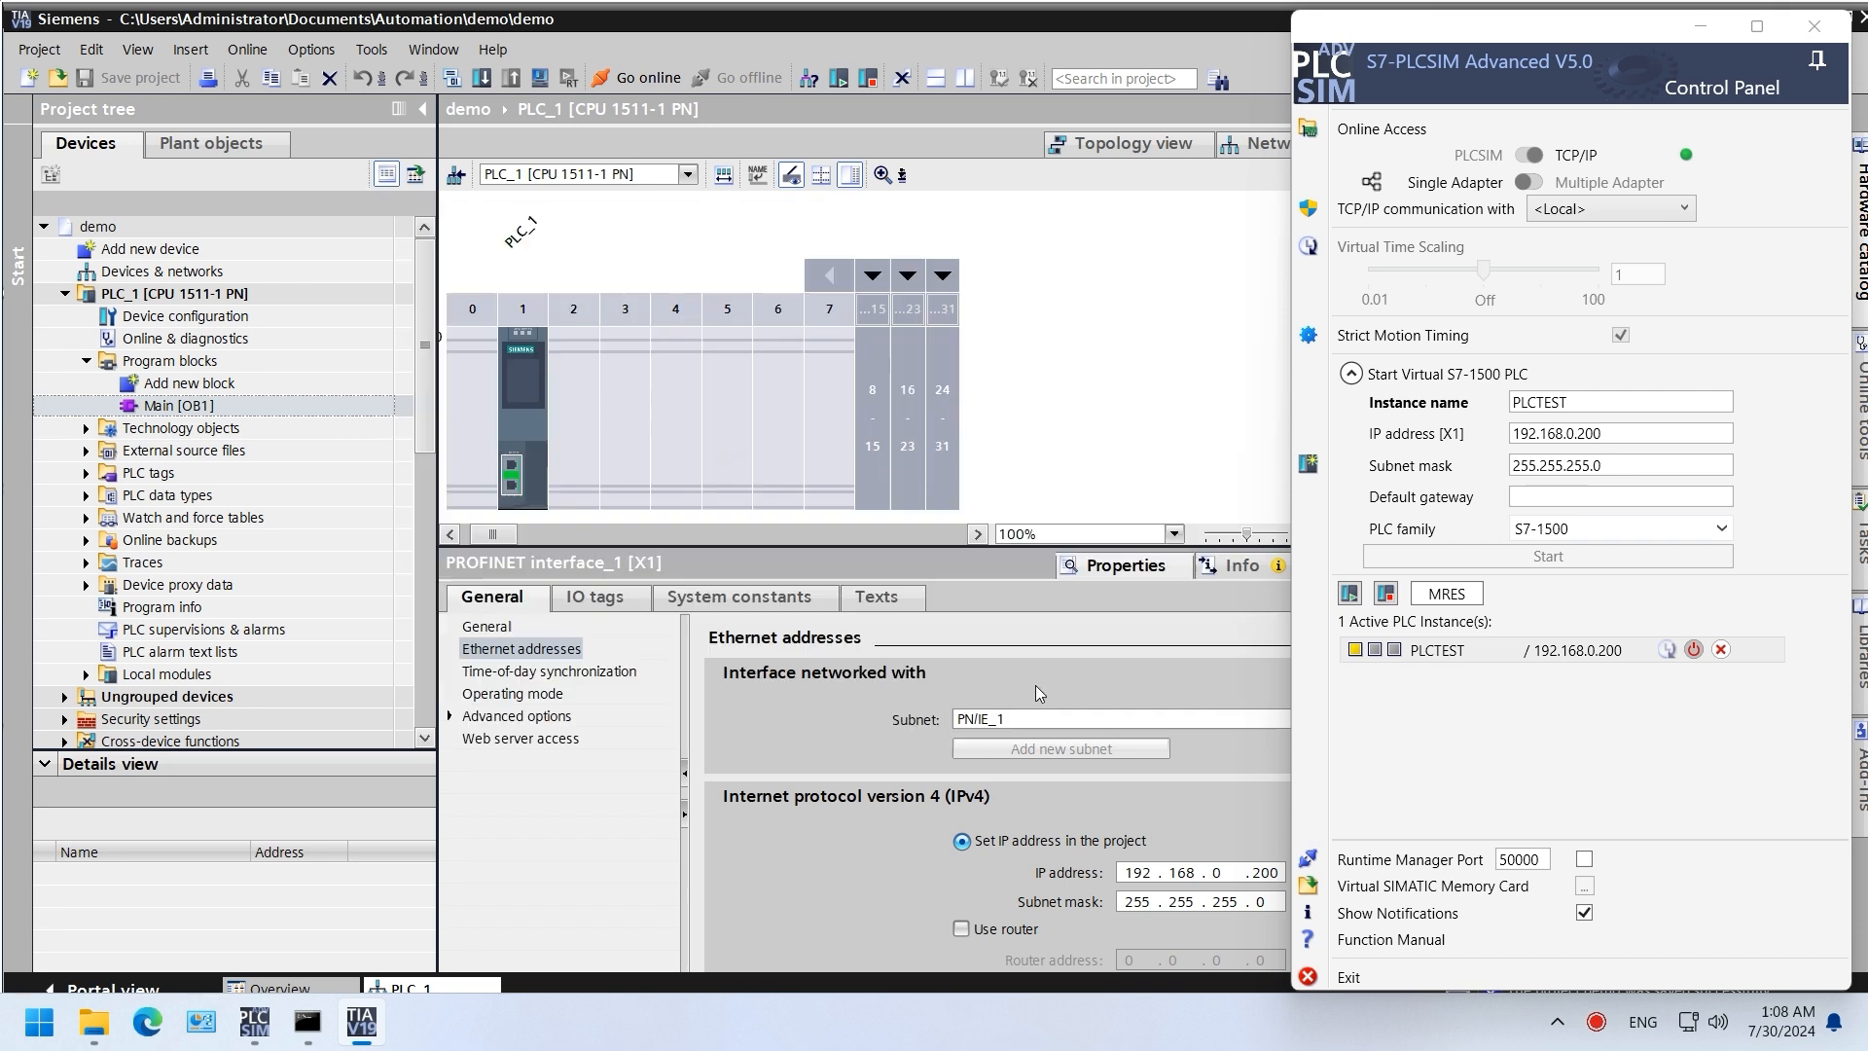
Step: Compile PLC_1 hardware and software (only changes), yielding 0 errors and 2 warnings
right_click(201, 302)
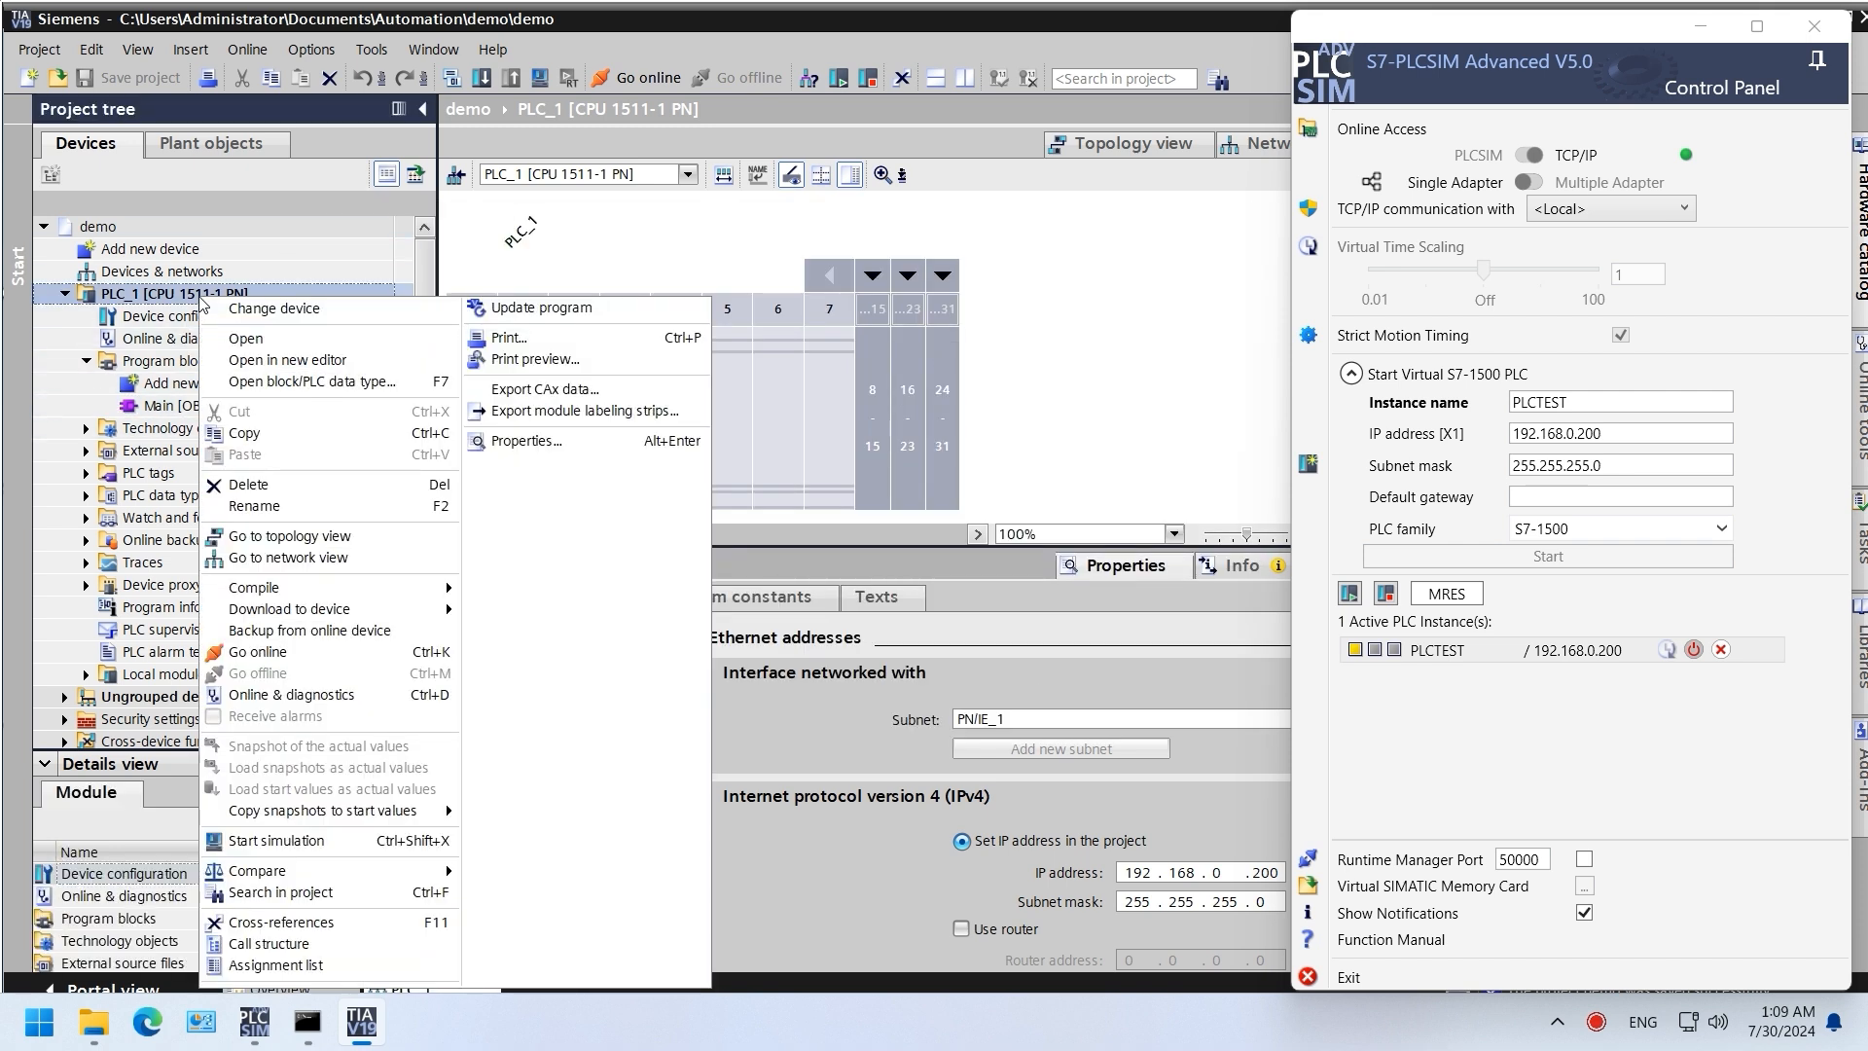
mouse_move(417, 592)
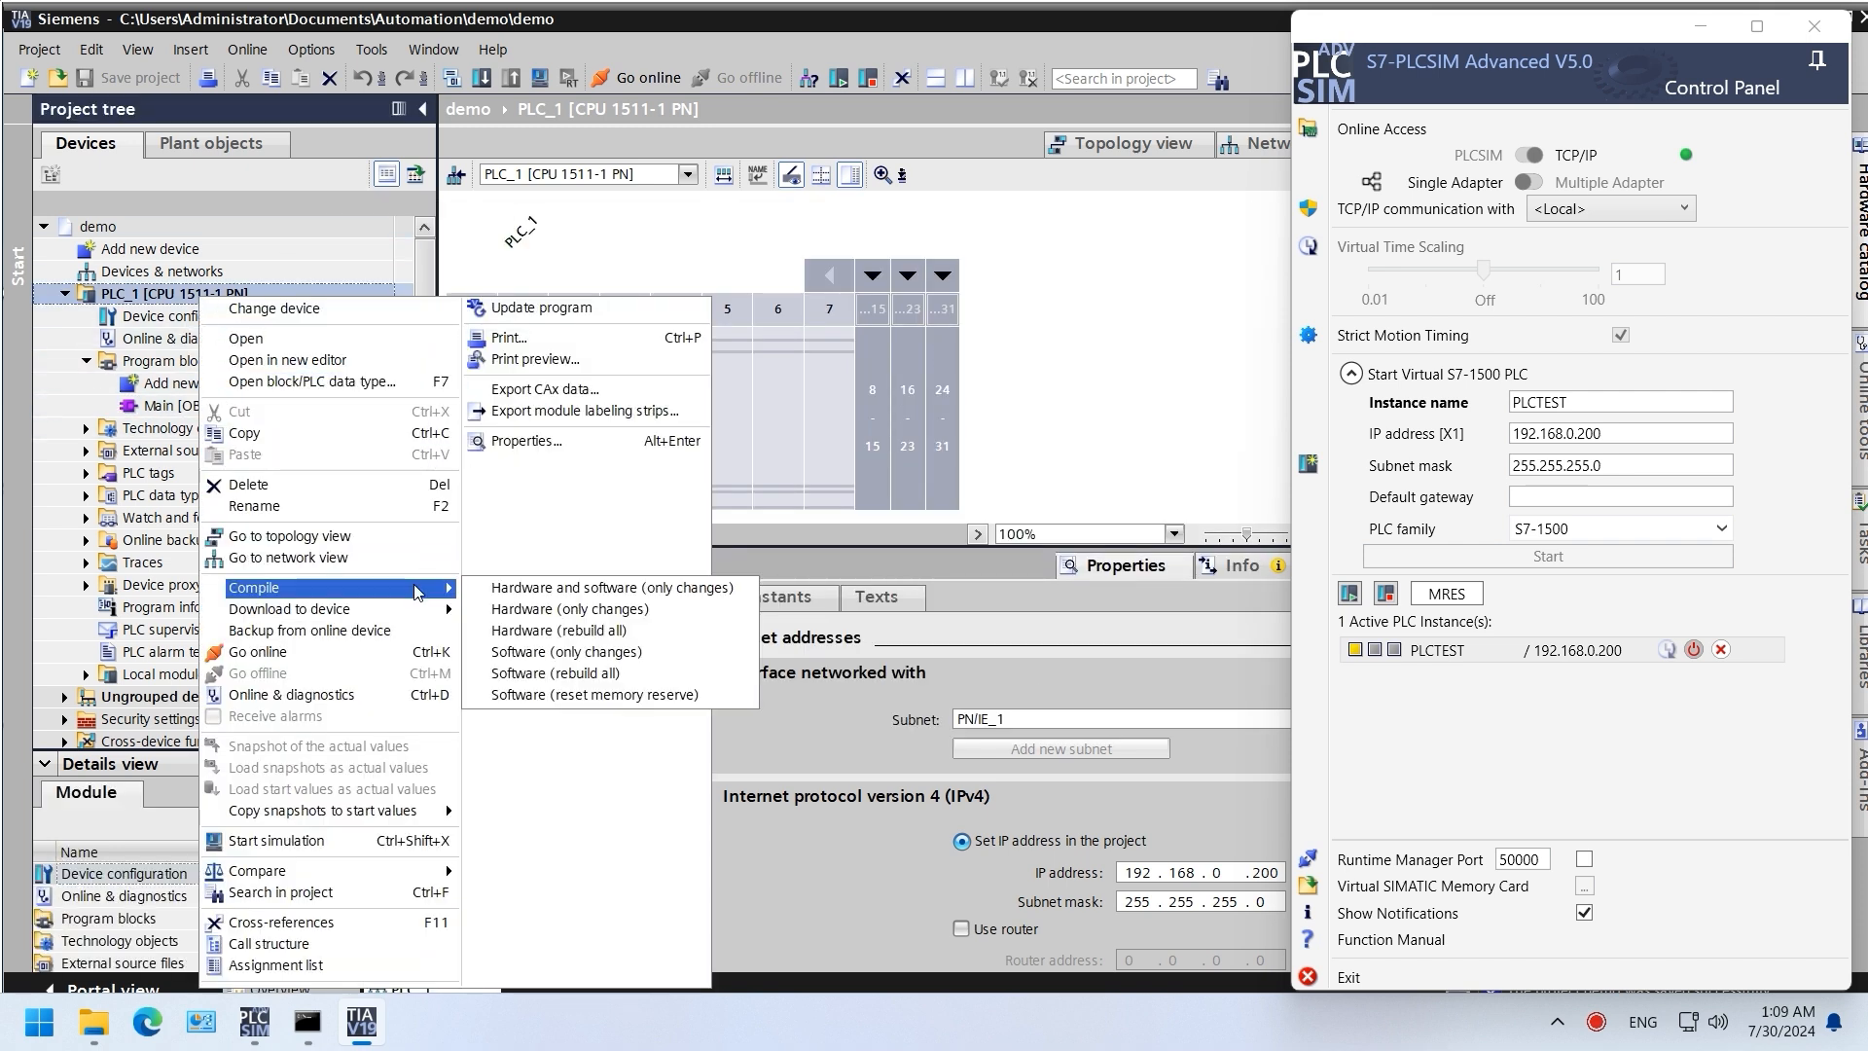
click(584, 588)
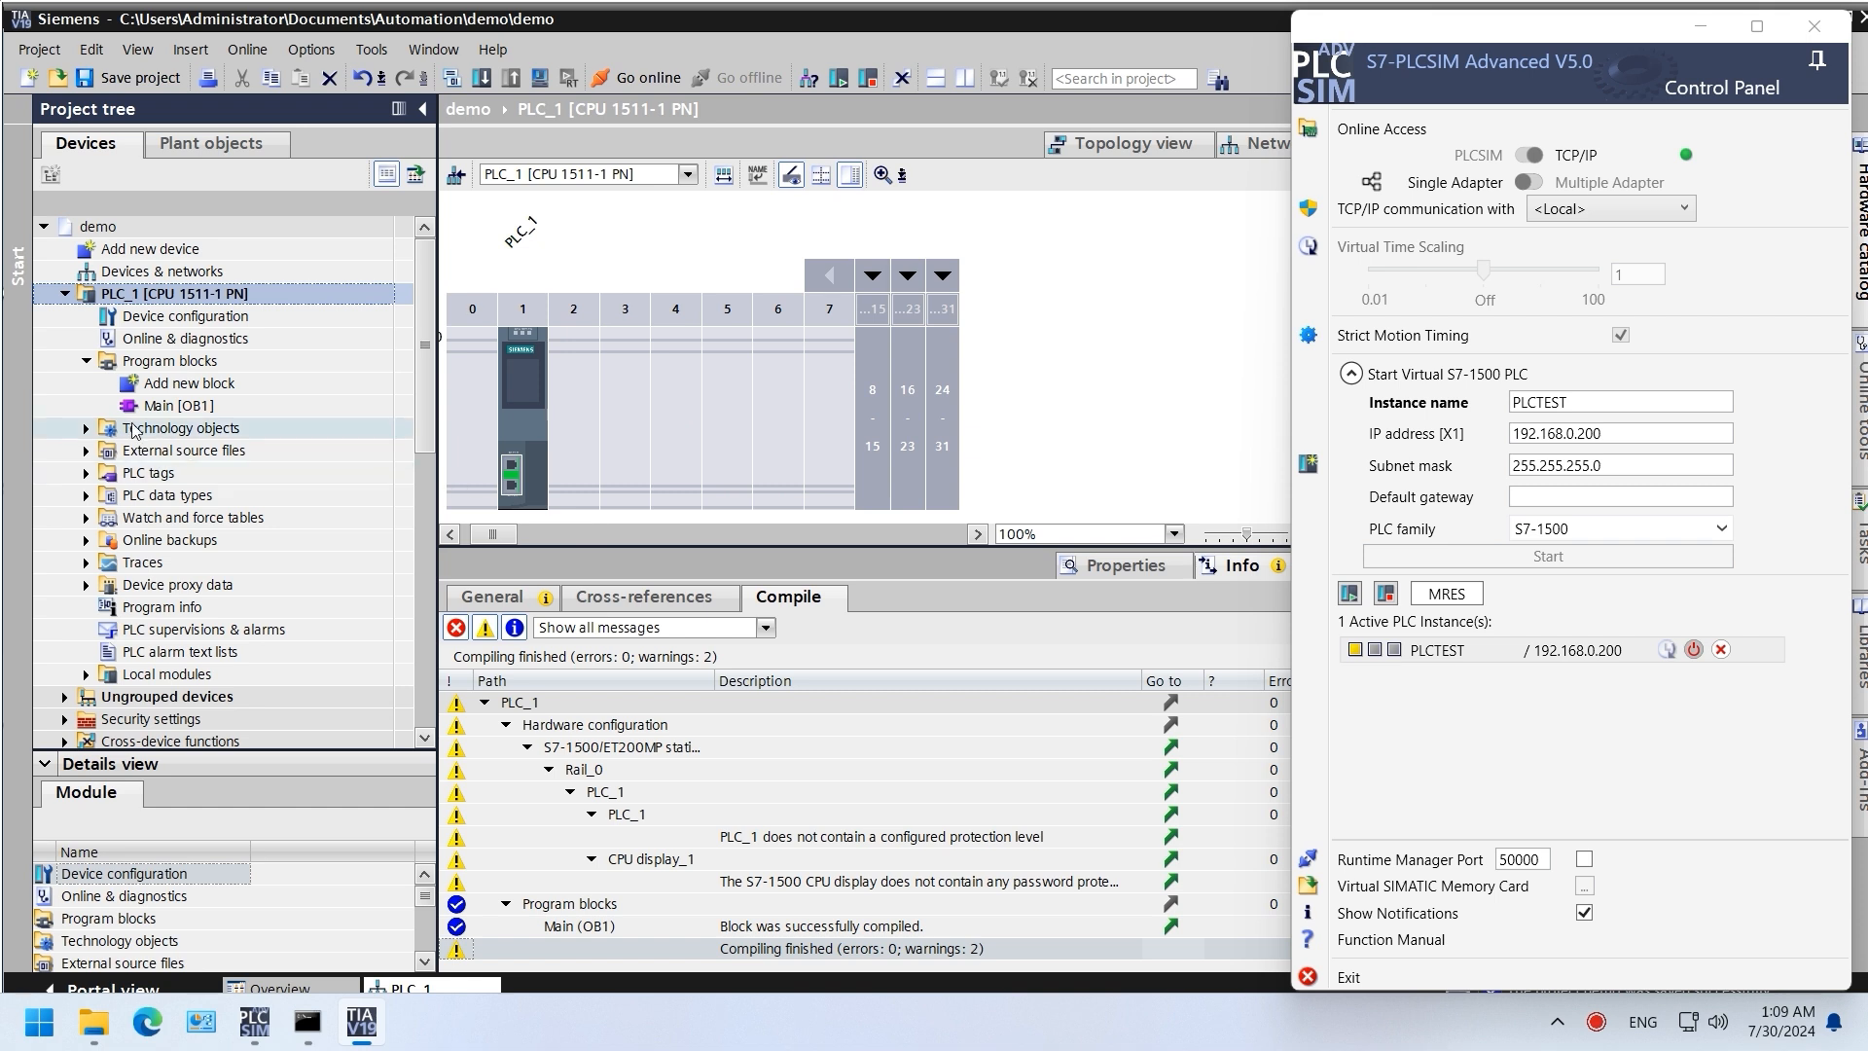
Step: Verify in Main [OB1]'s compilation properties that it supports simulation and virtual PLCs
right_click(198, 407)
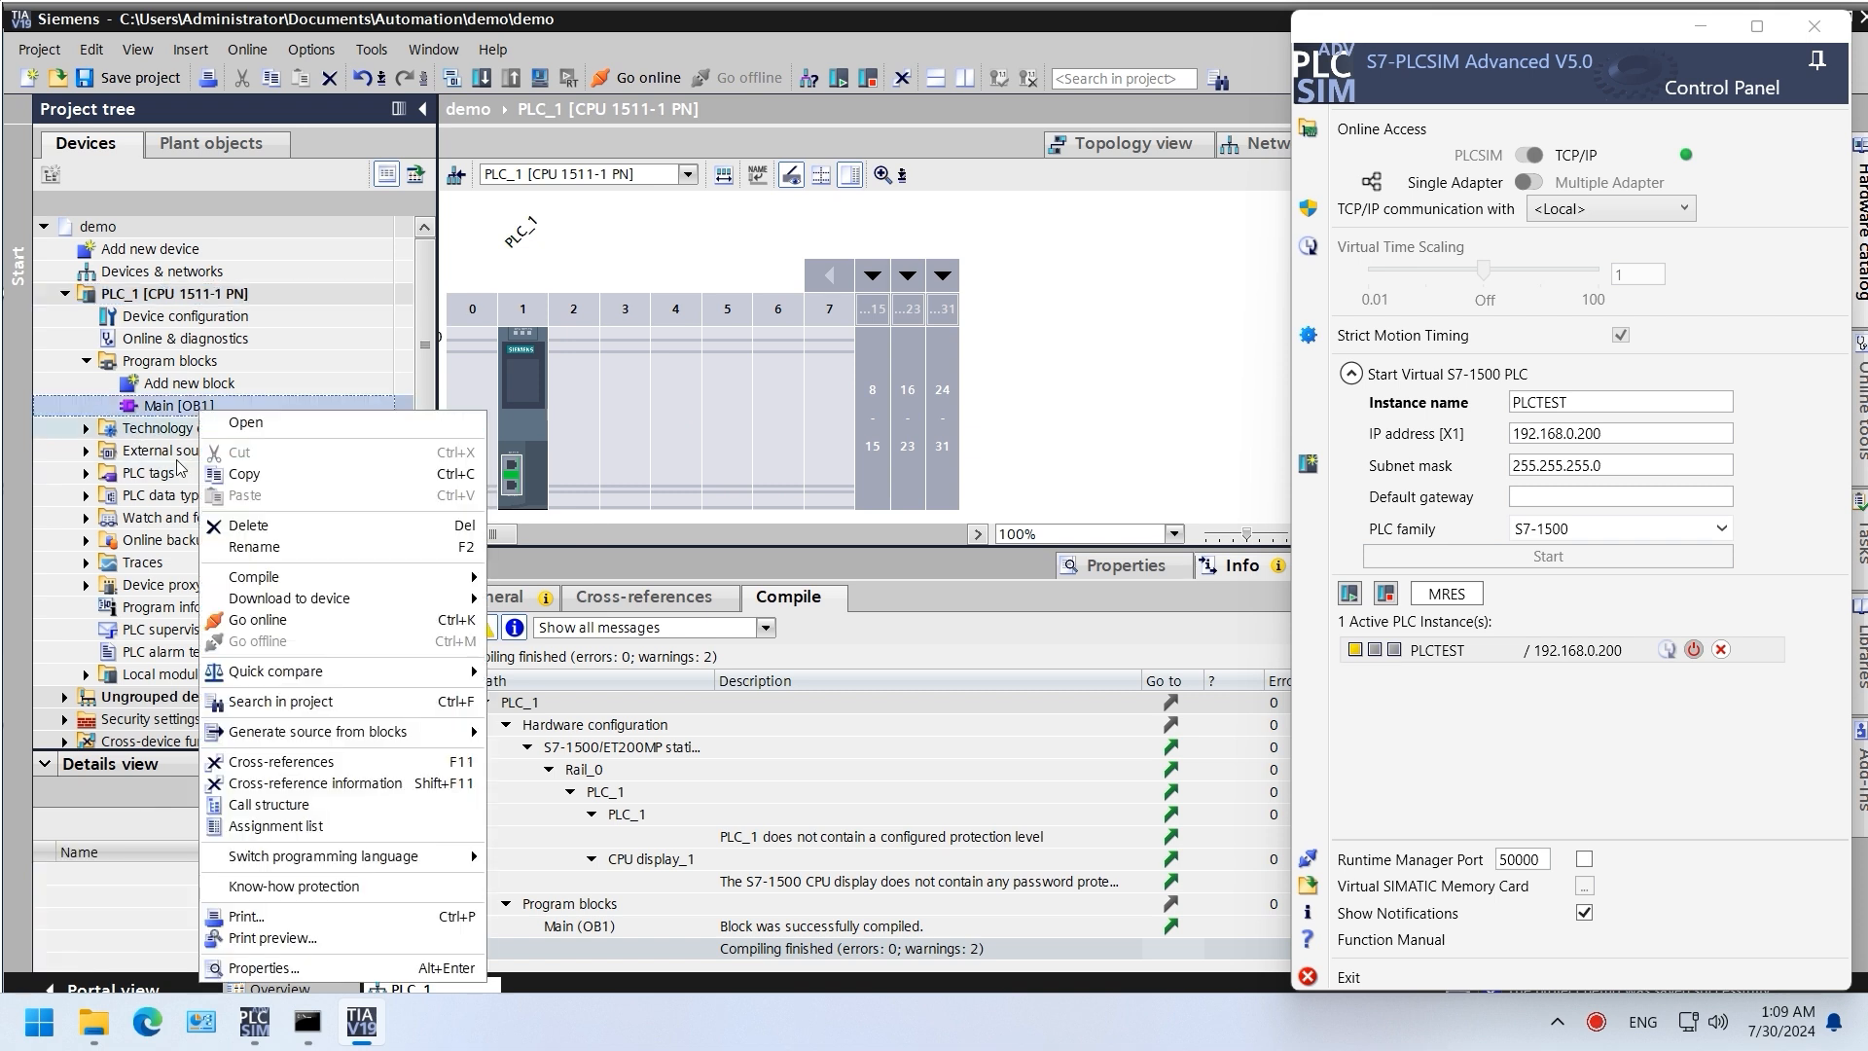
click(292, 967)
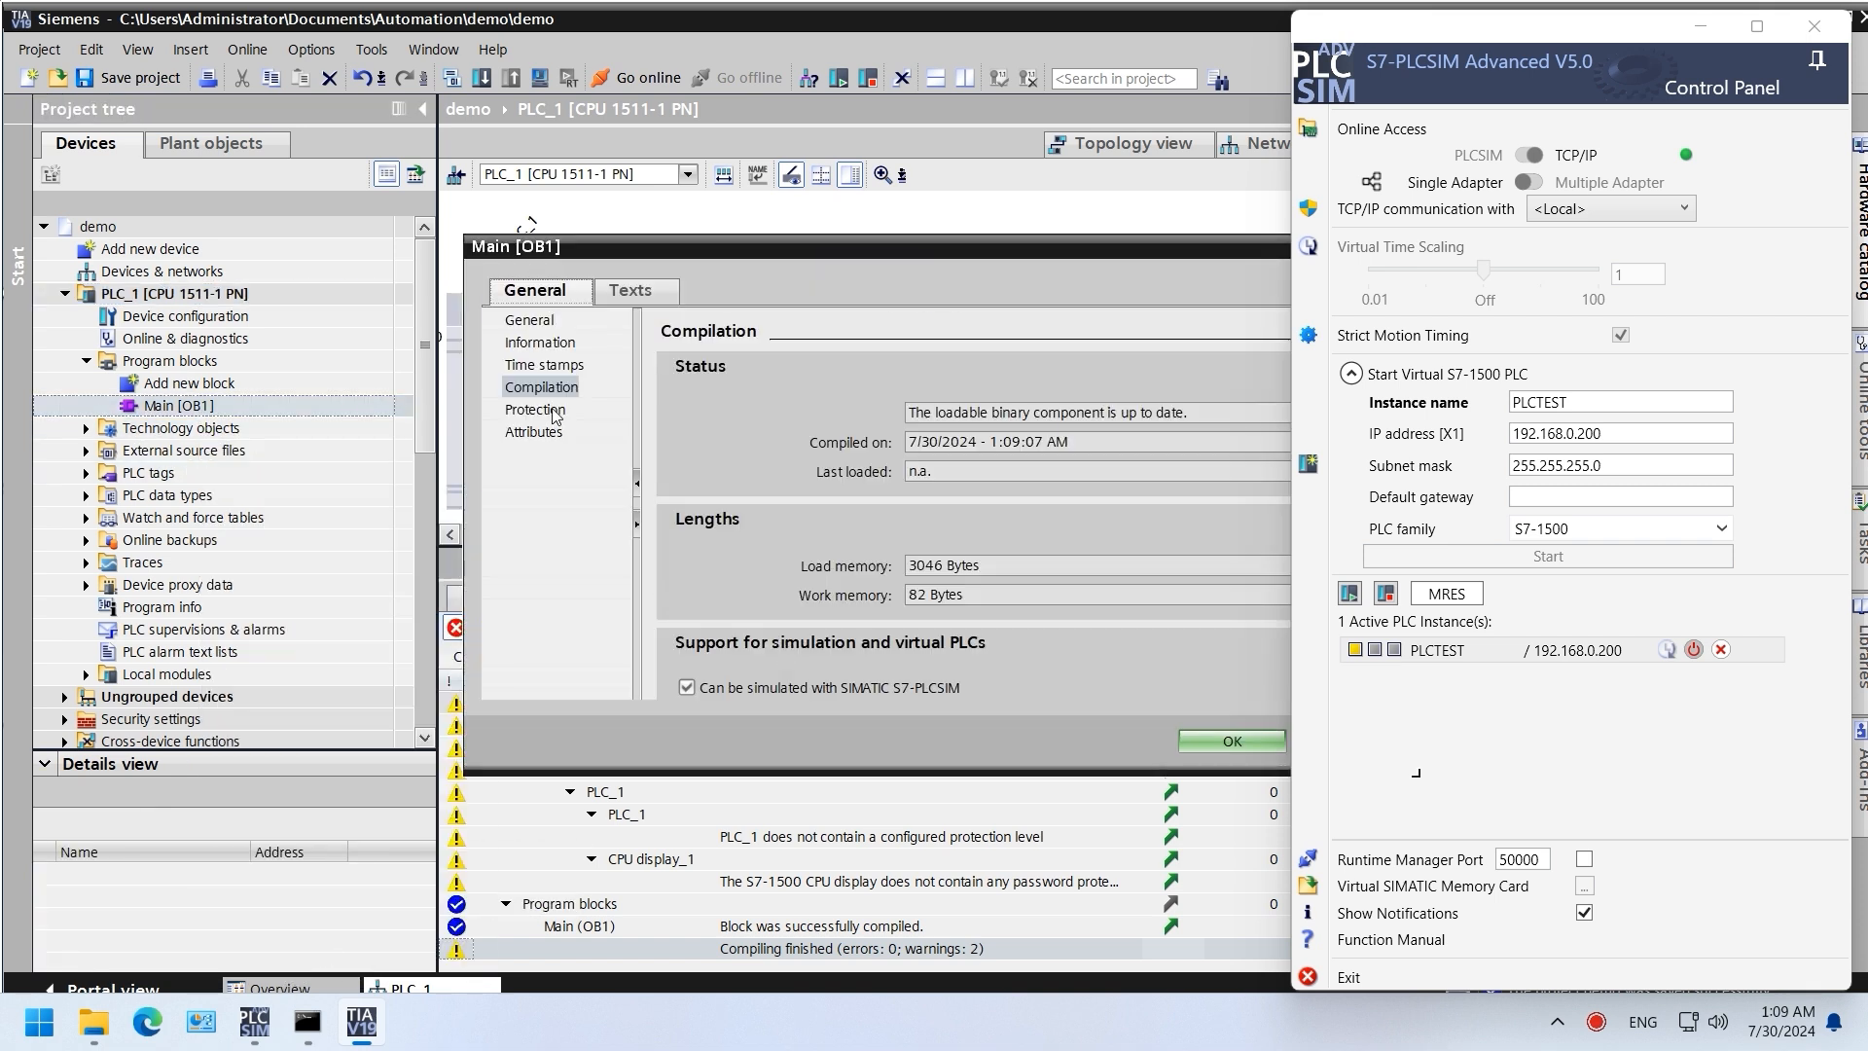
scroll(1216, 674, down, 3)
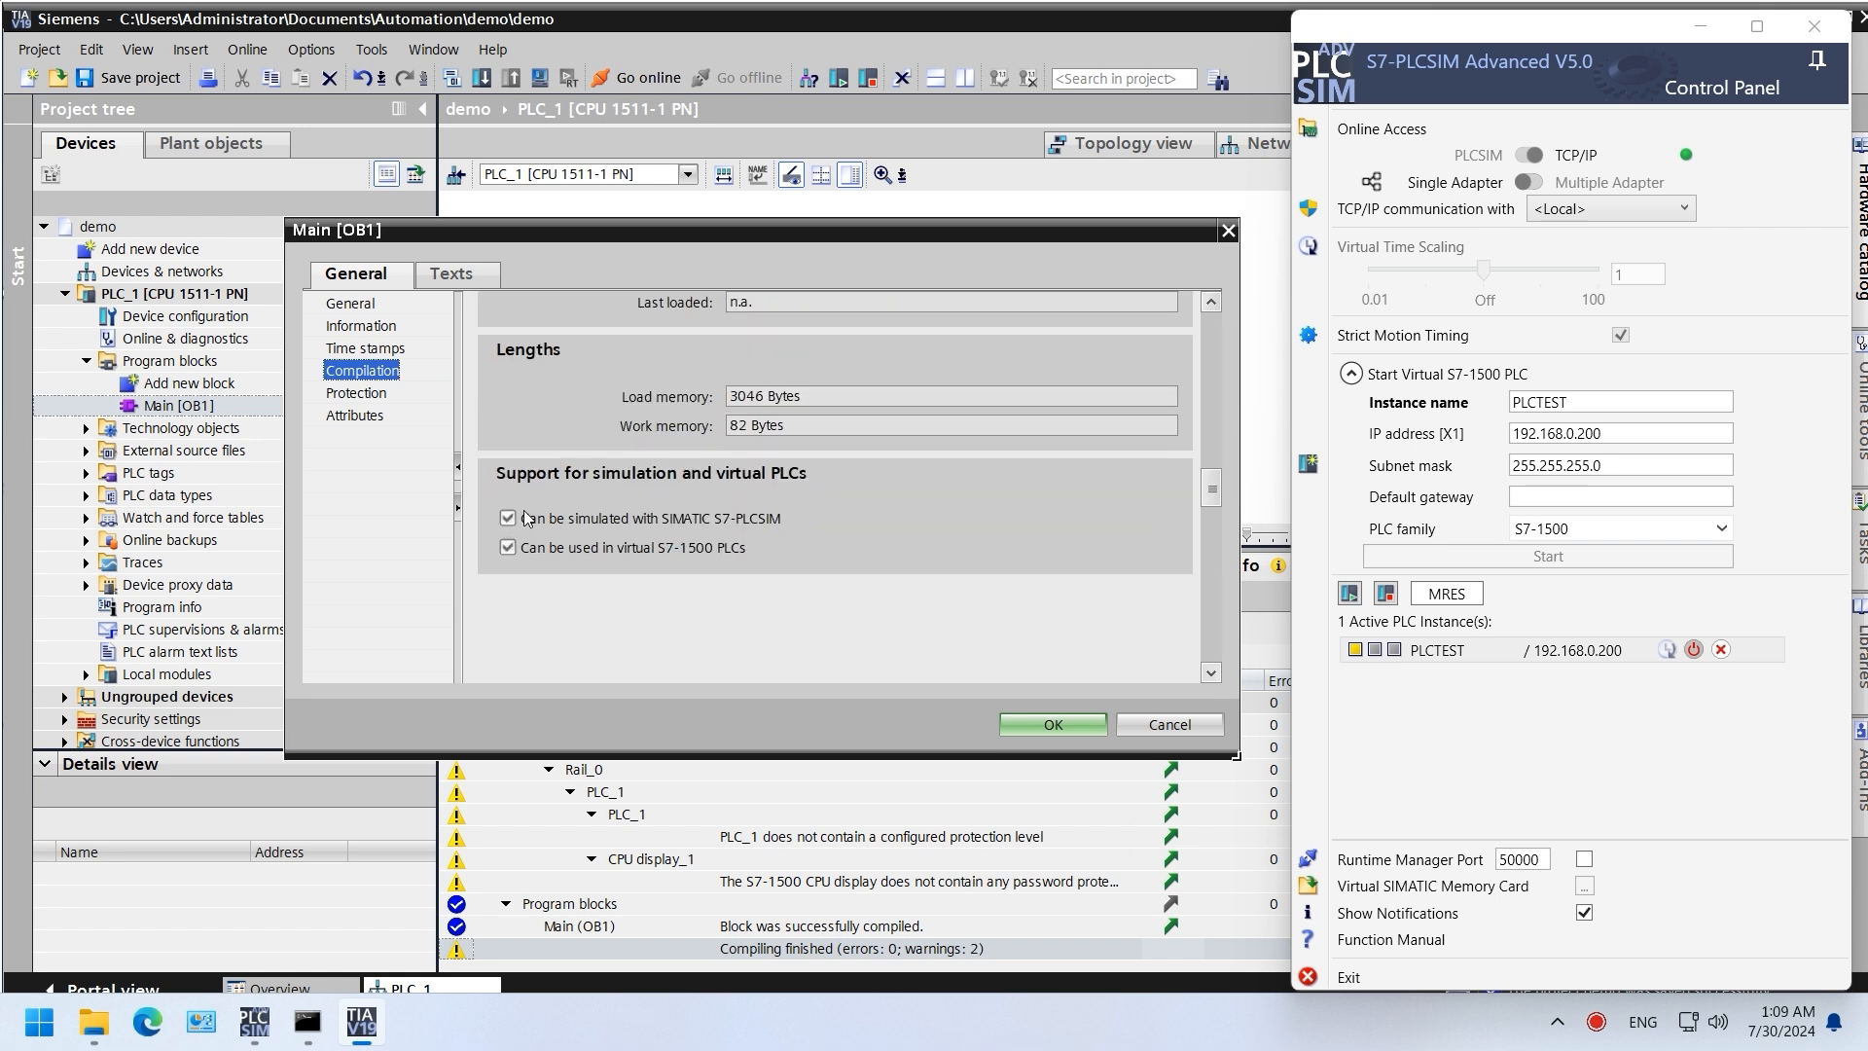
click(1078, 723)
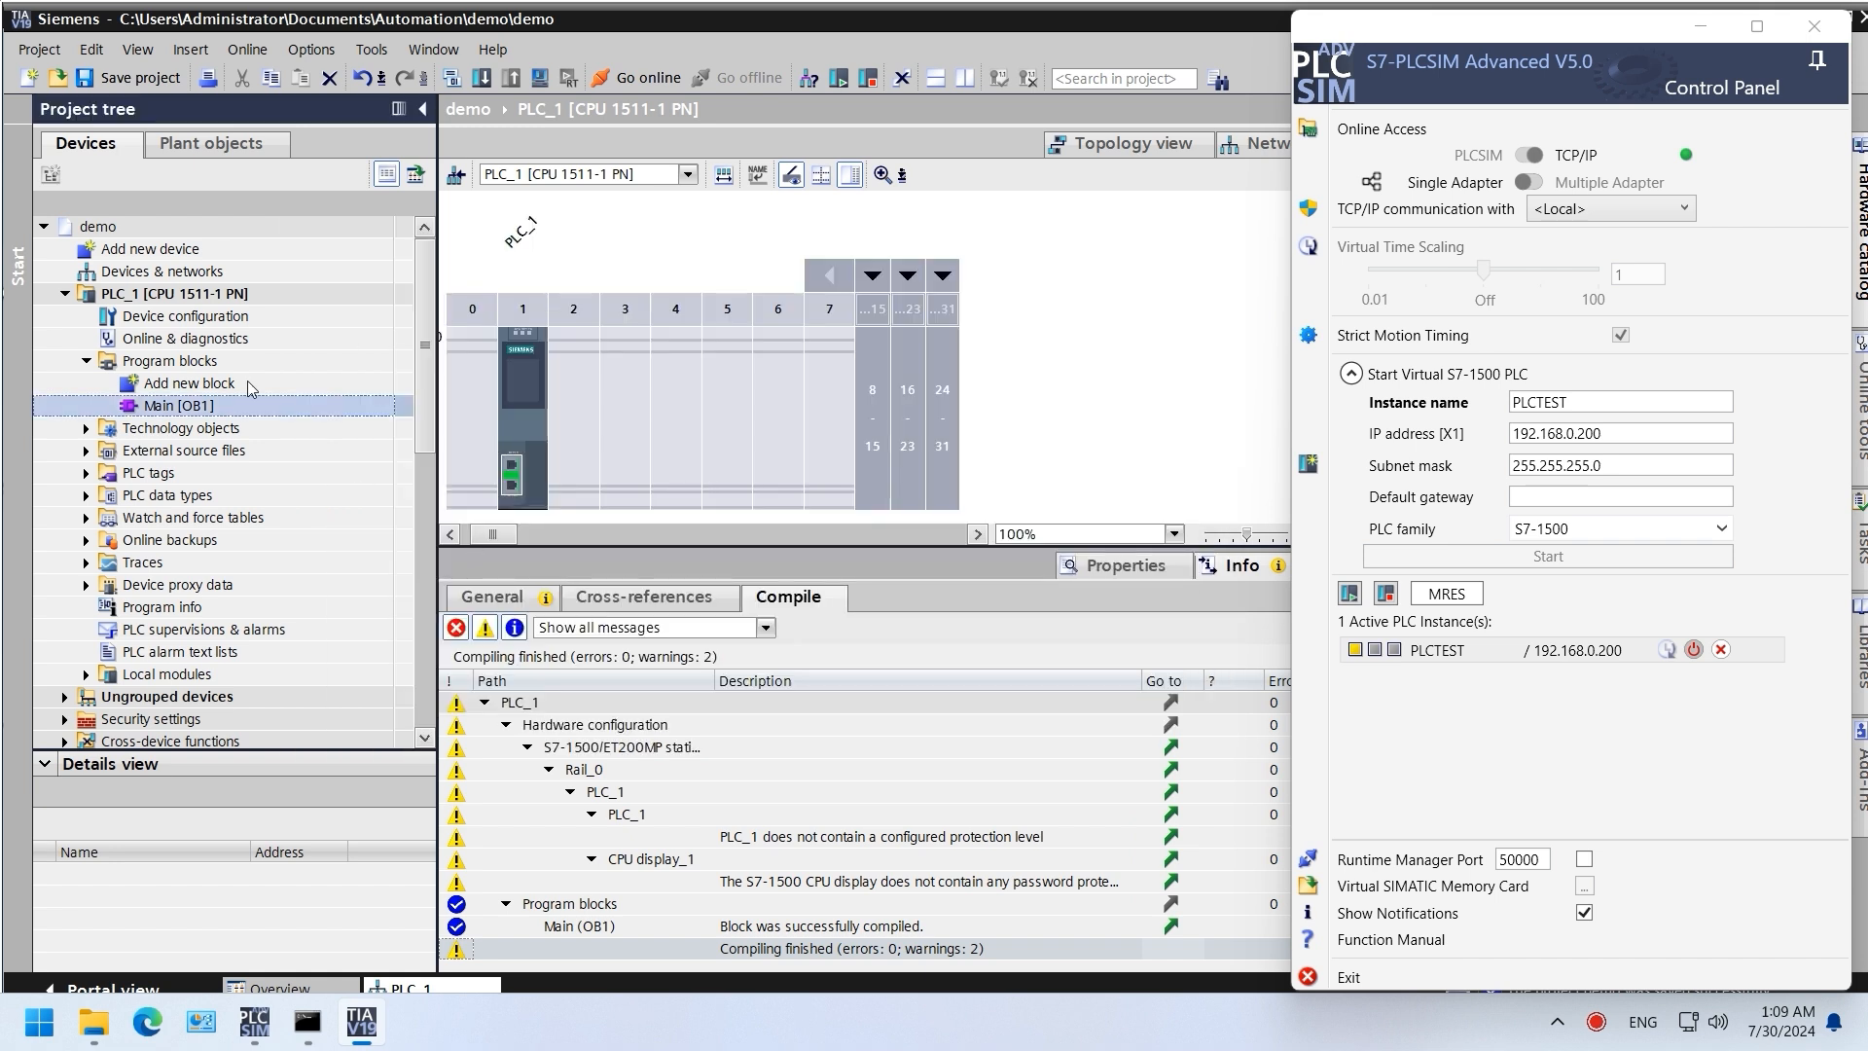
Step: Set up the download over the Siemens PLCSIM Virtual Ethernet Adapter on subnet PN/IE_1
click(480, 78)
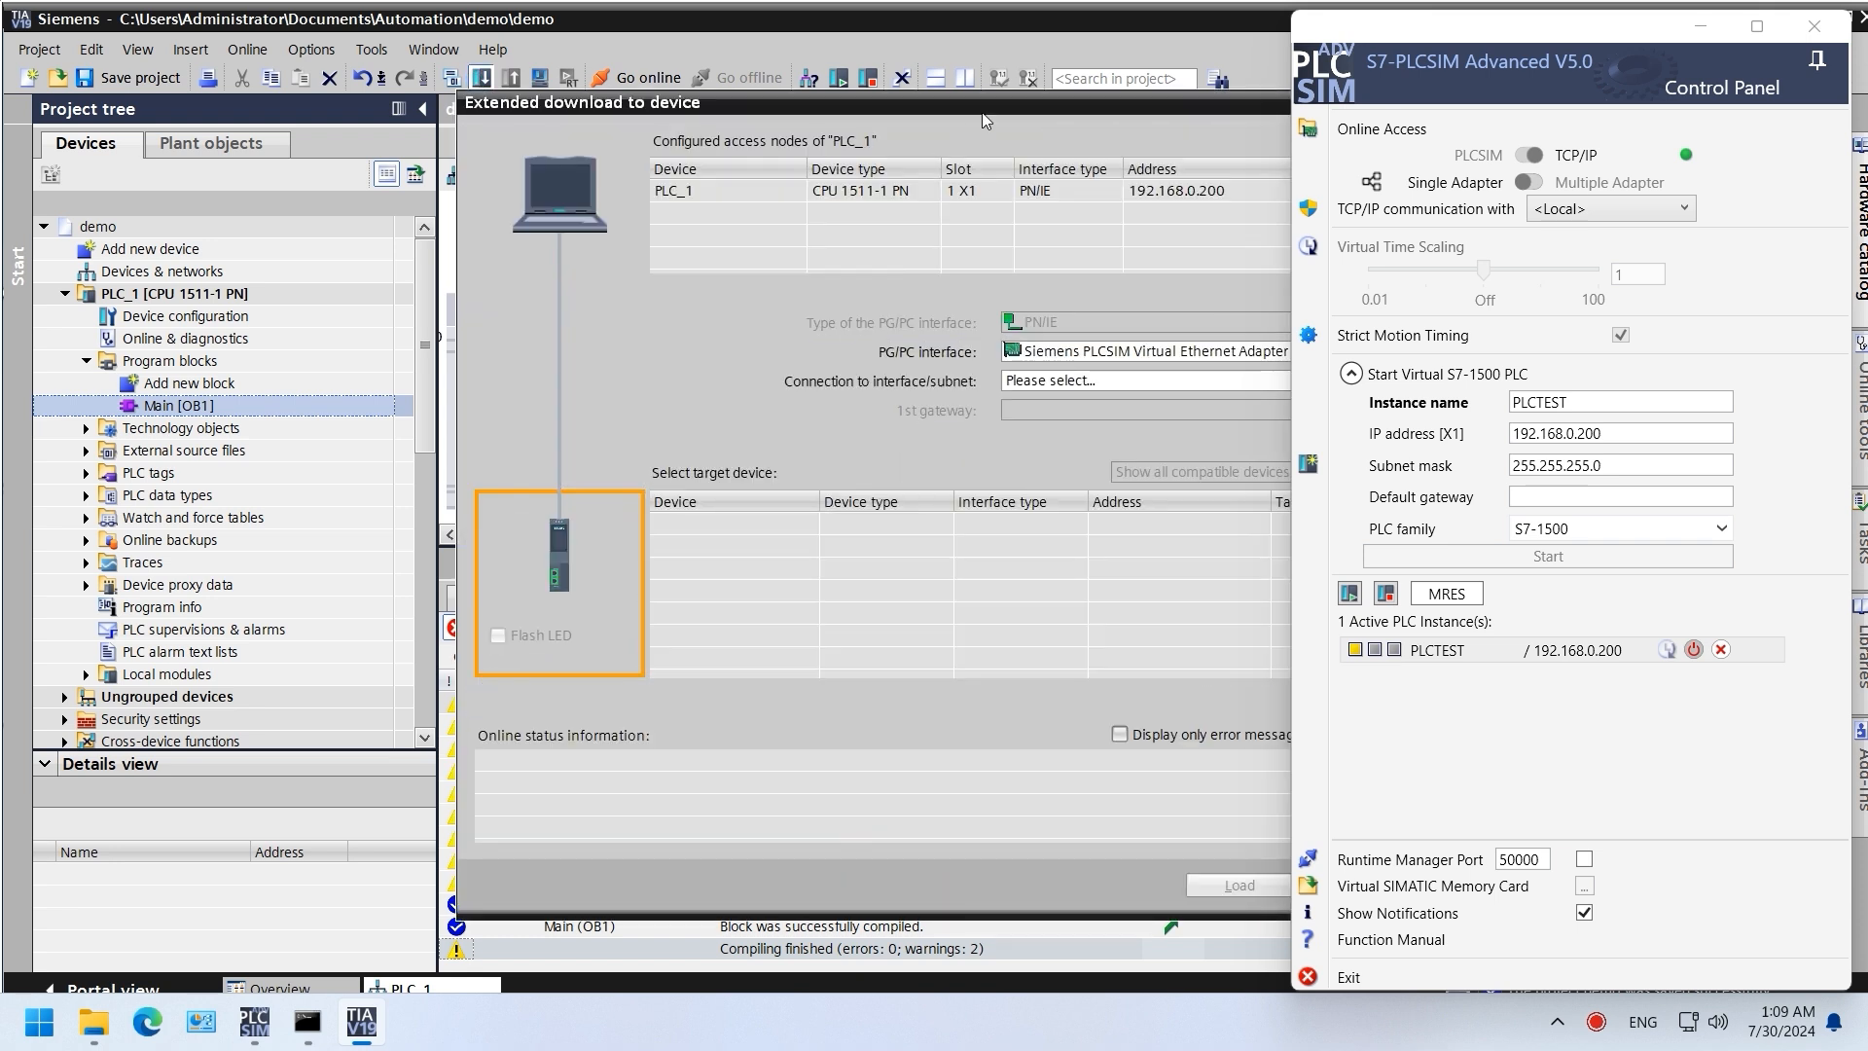
click(1062, 360)
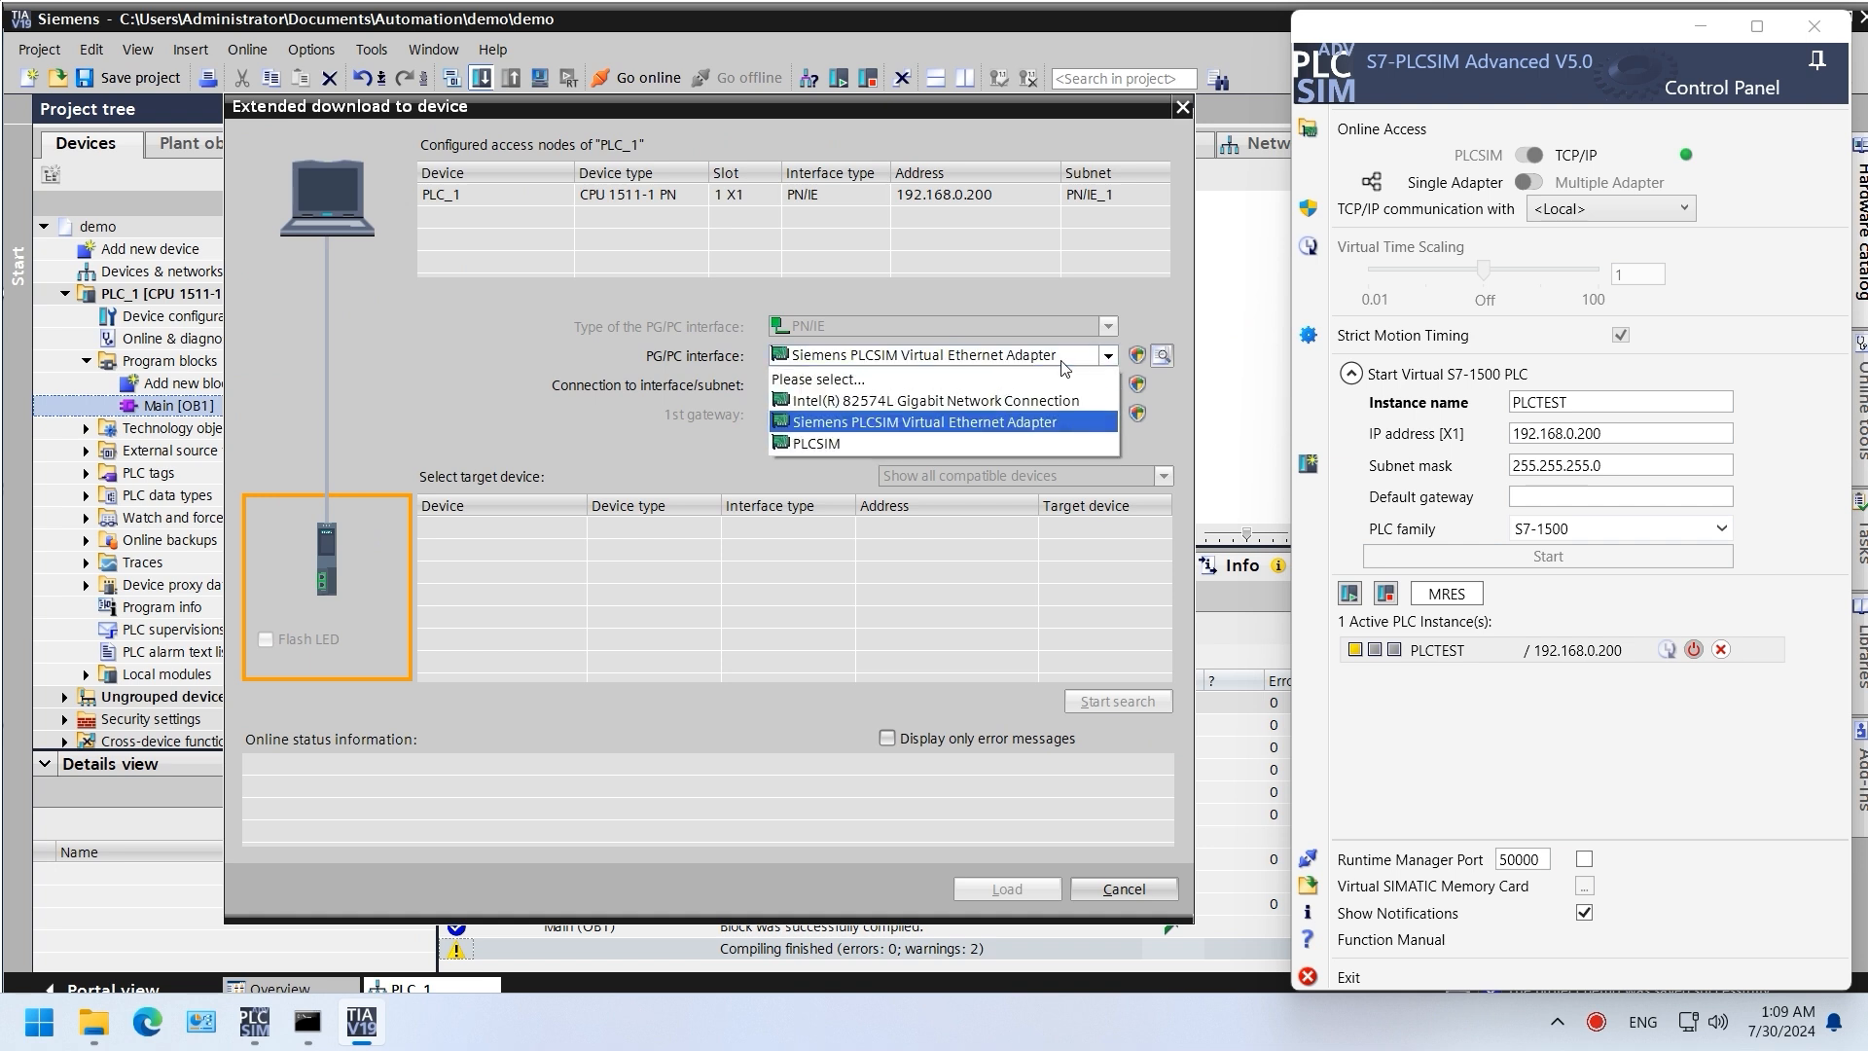
click(1060, 424)
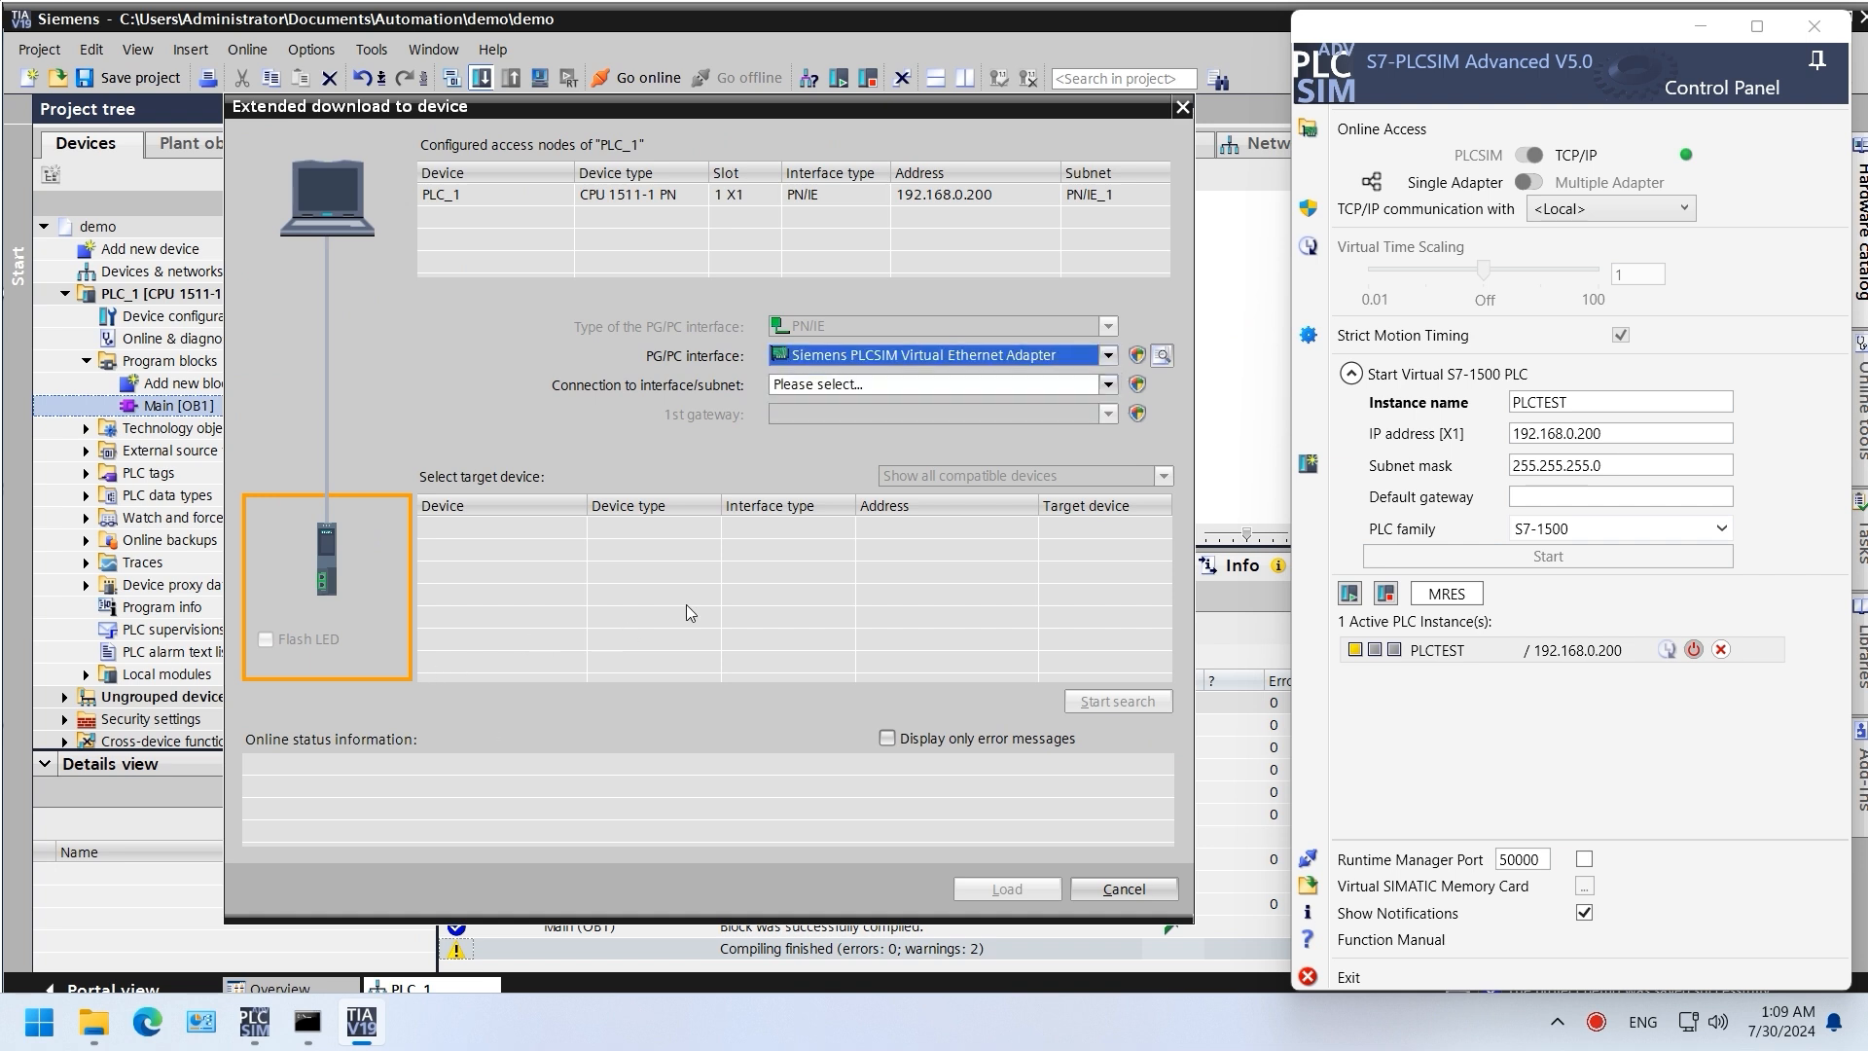
click(949, 391)
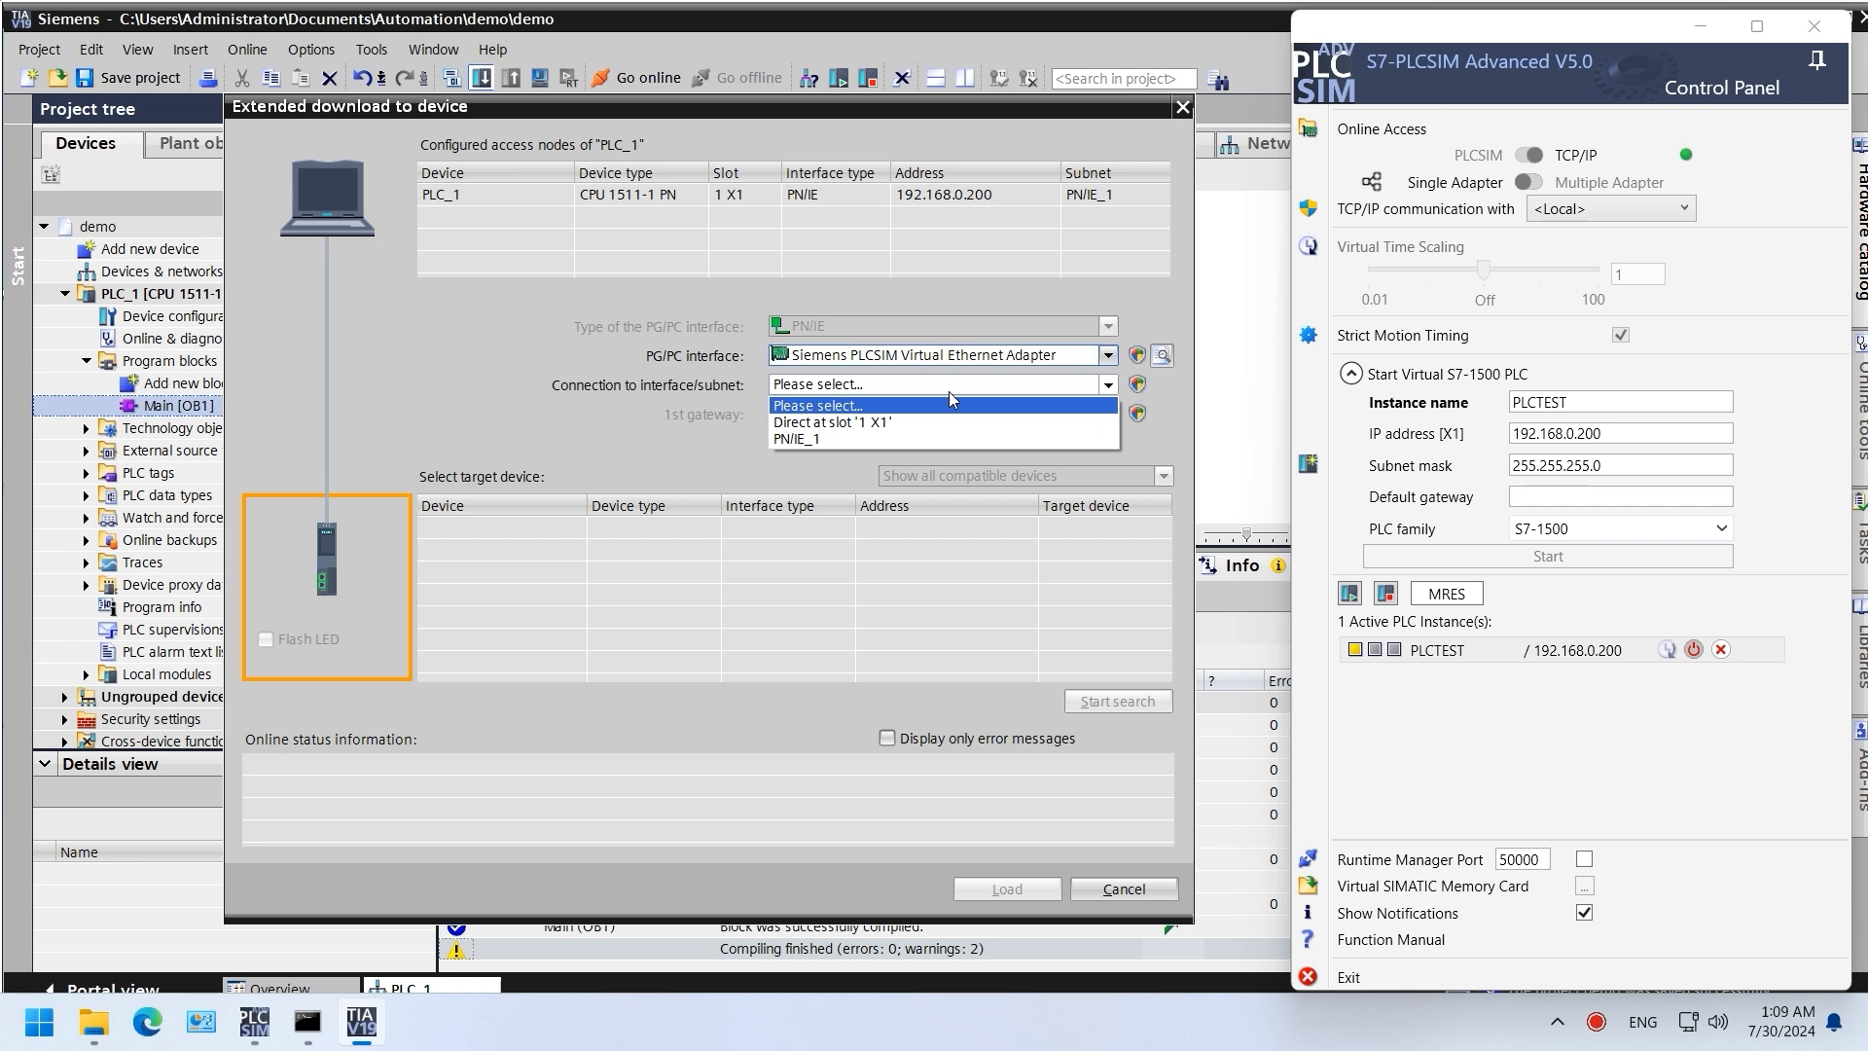
click(836, 437)
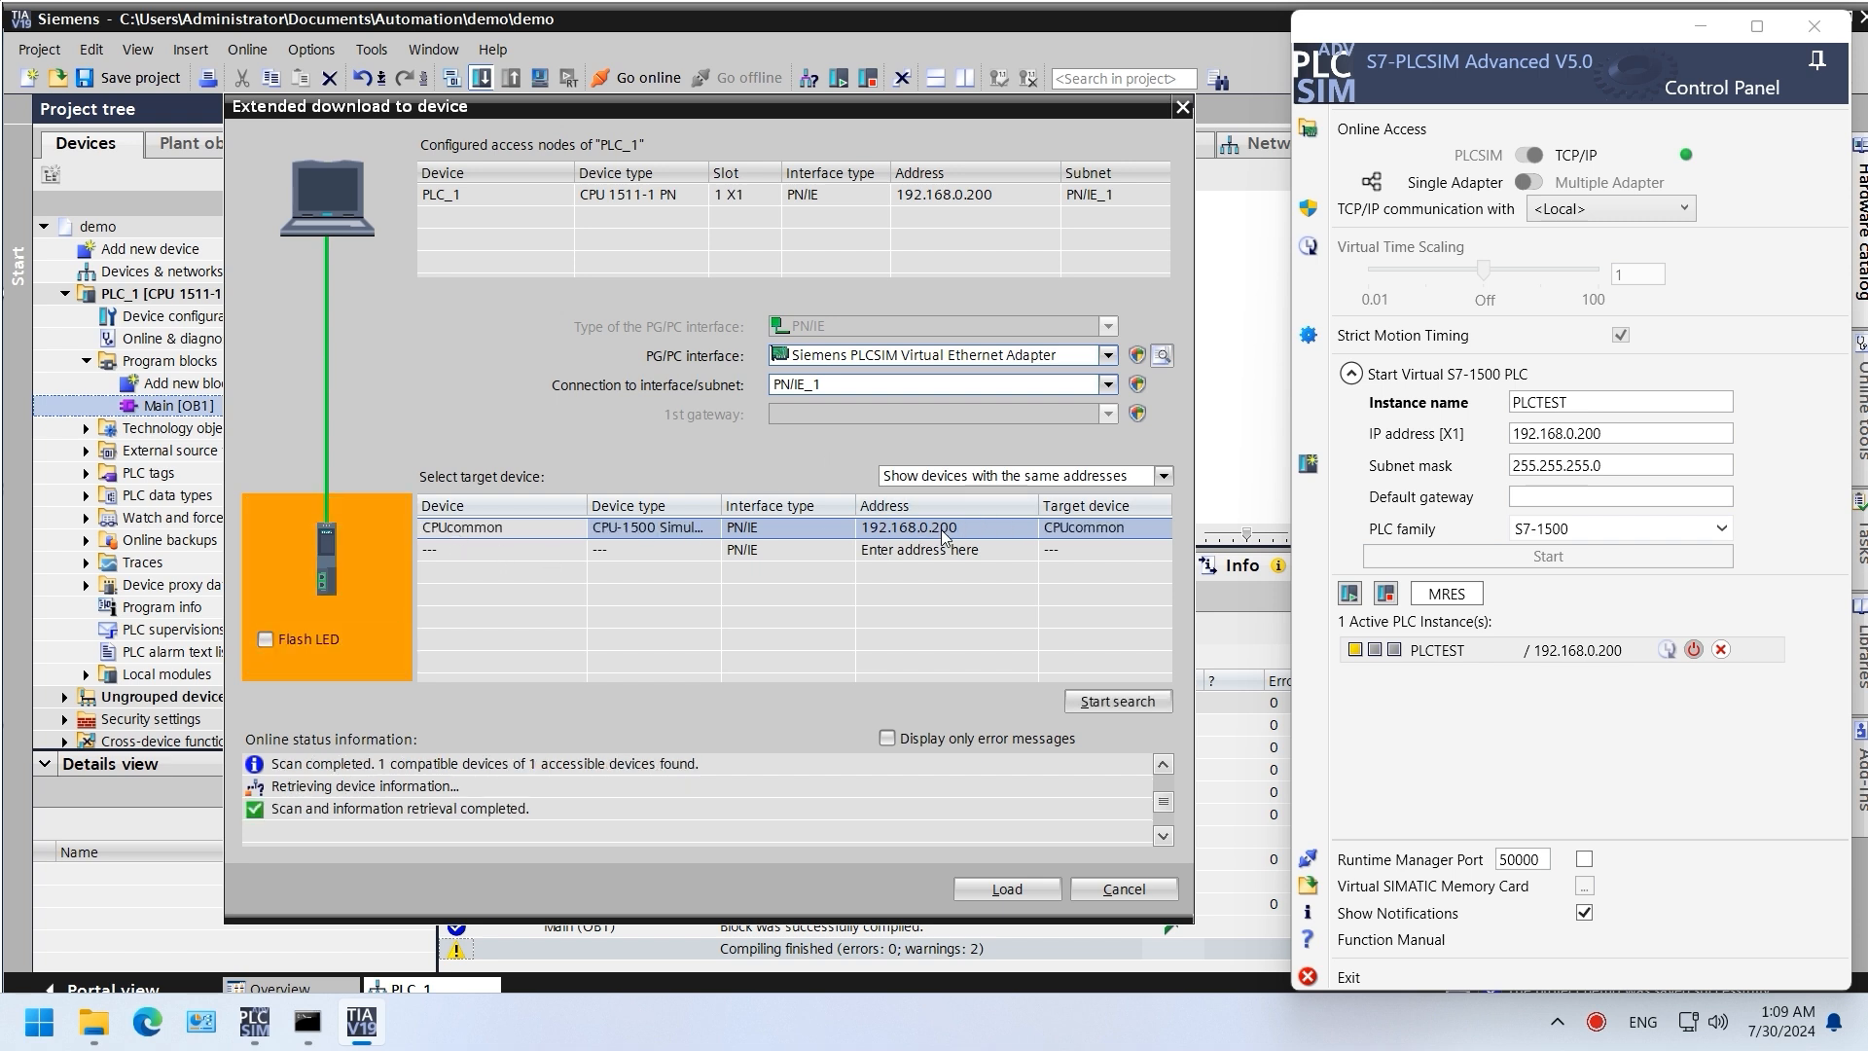
click(910, 354)
click(911, 354)
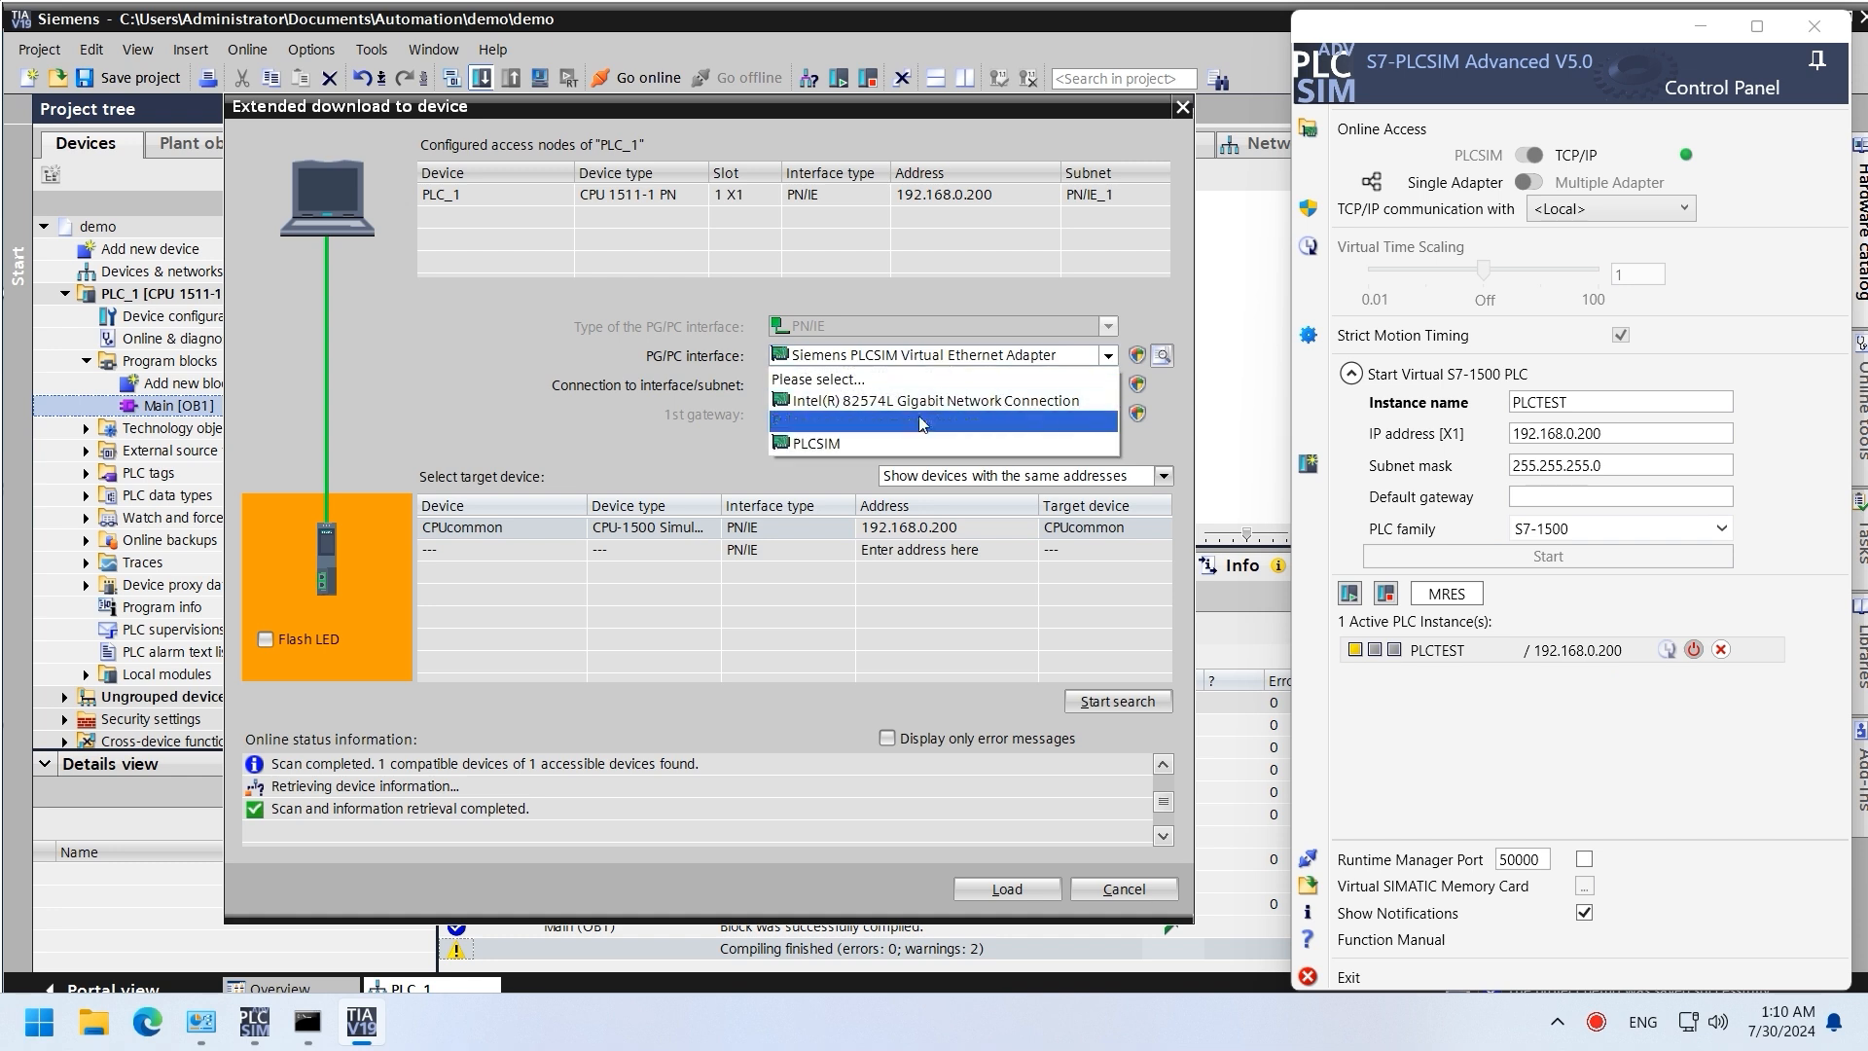
click(905, 429)
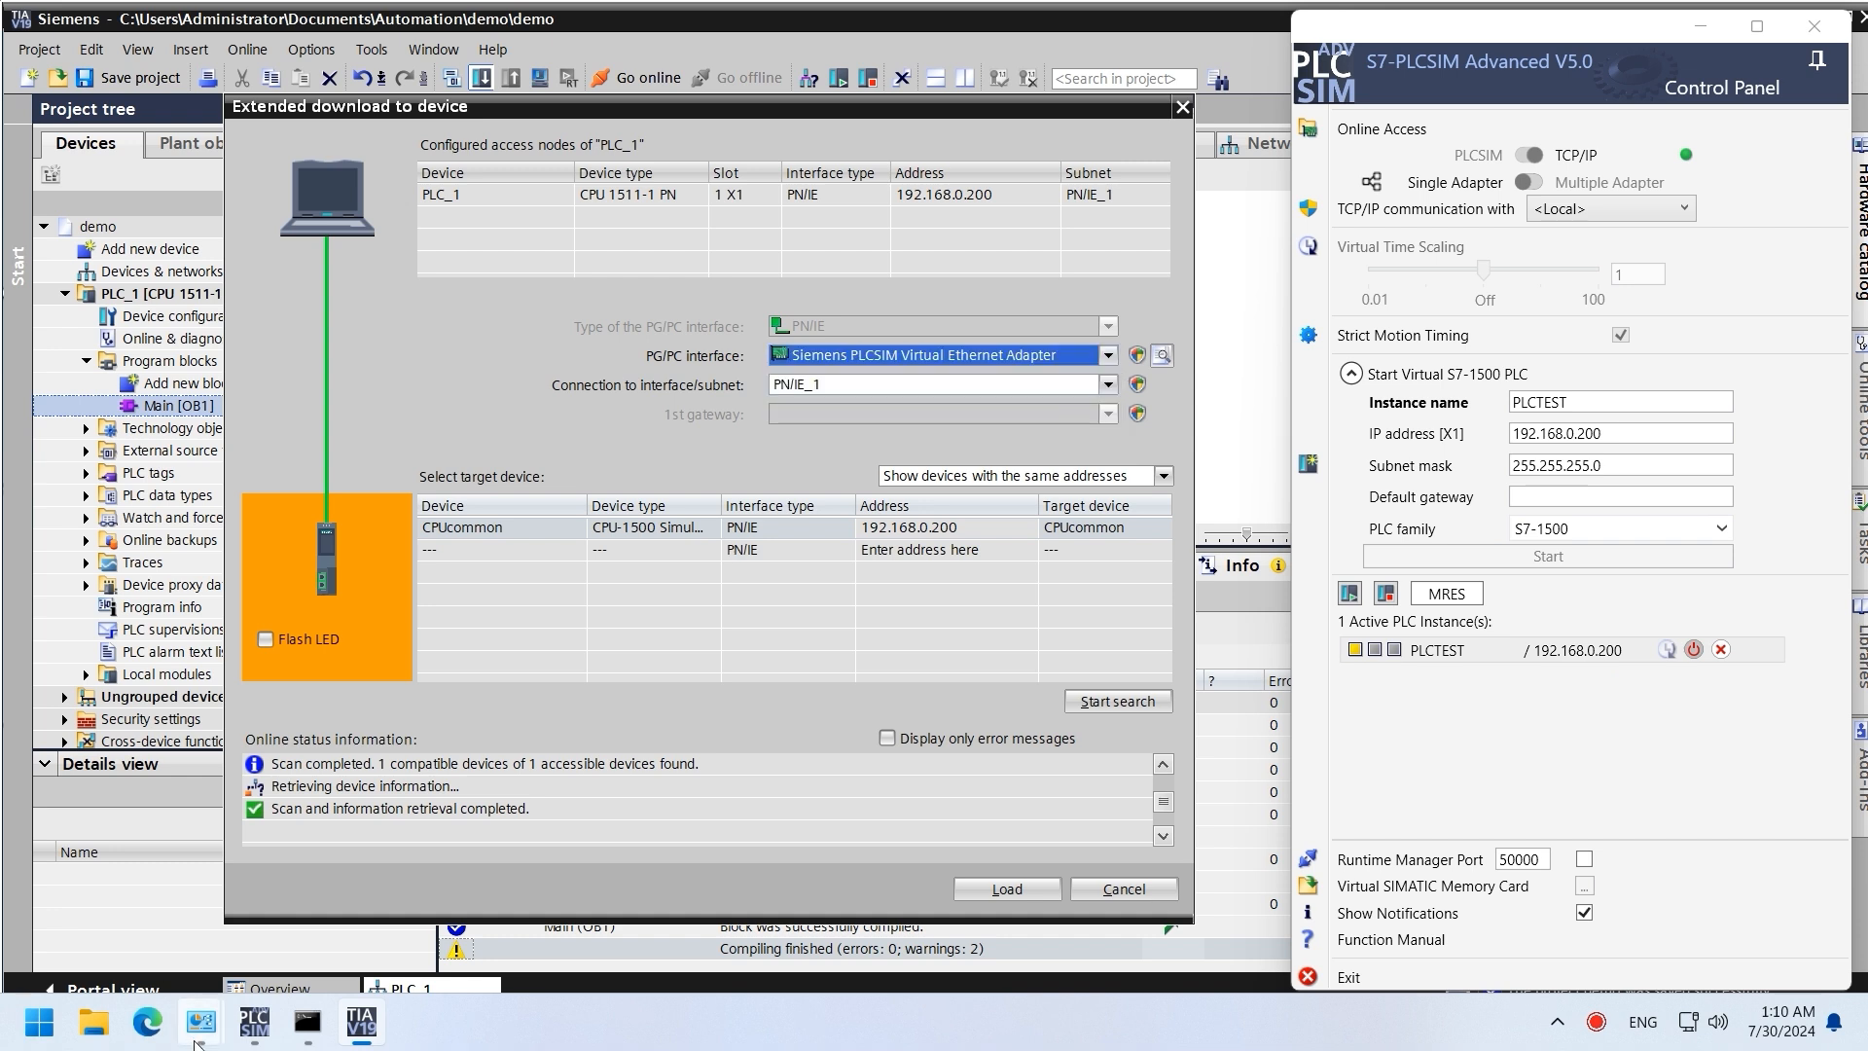
Step: Check the Siemens PLCSIM Ethernet connection in Network Connections, then return to TIA Portal
mouse_move(195, 1022)
click(350, 963)
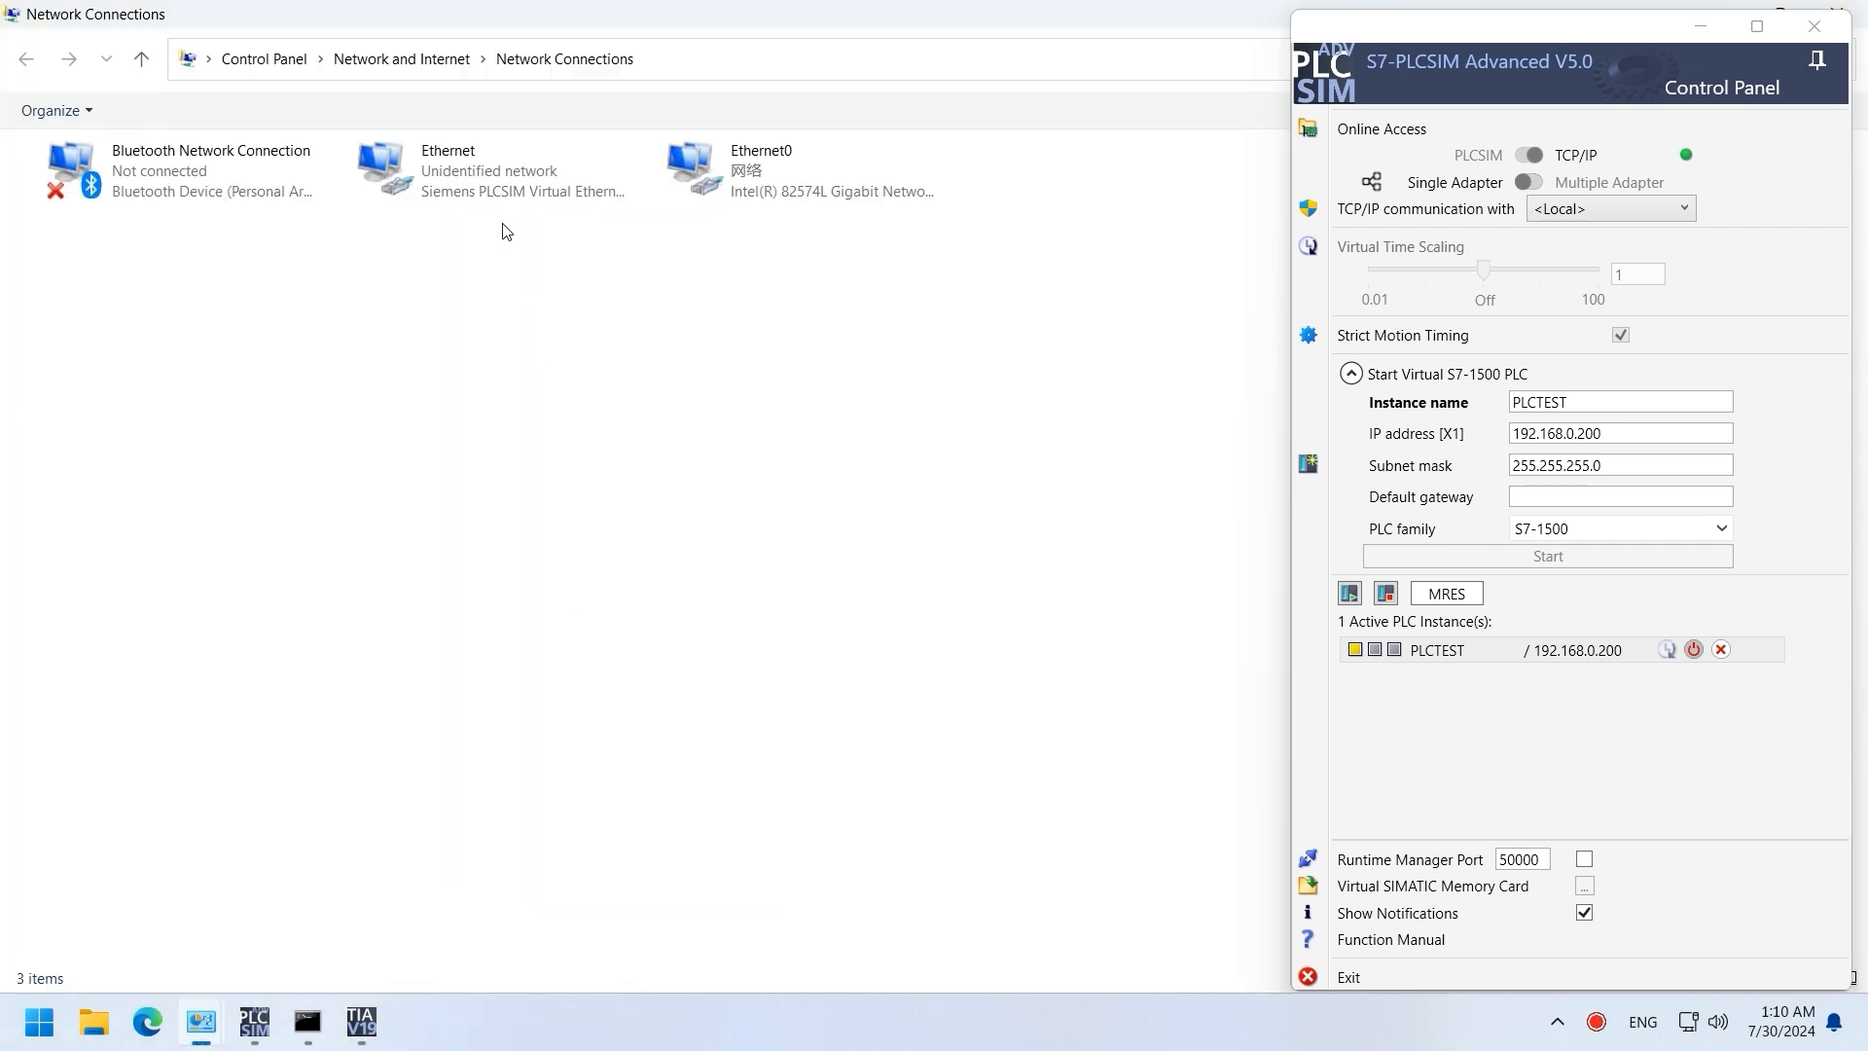
click(419, 195)
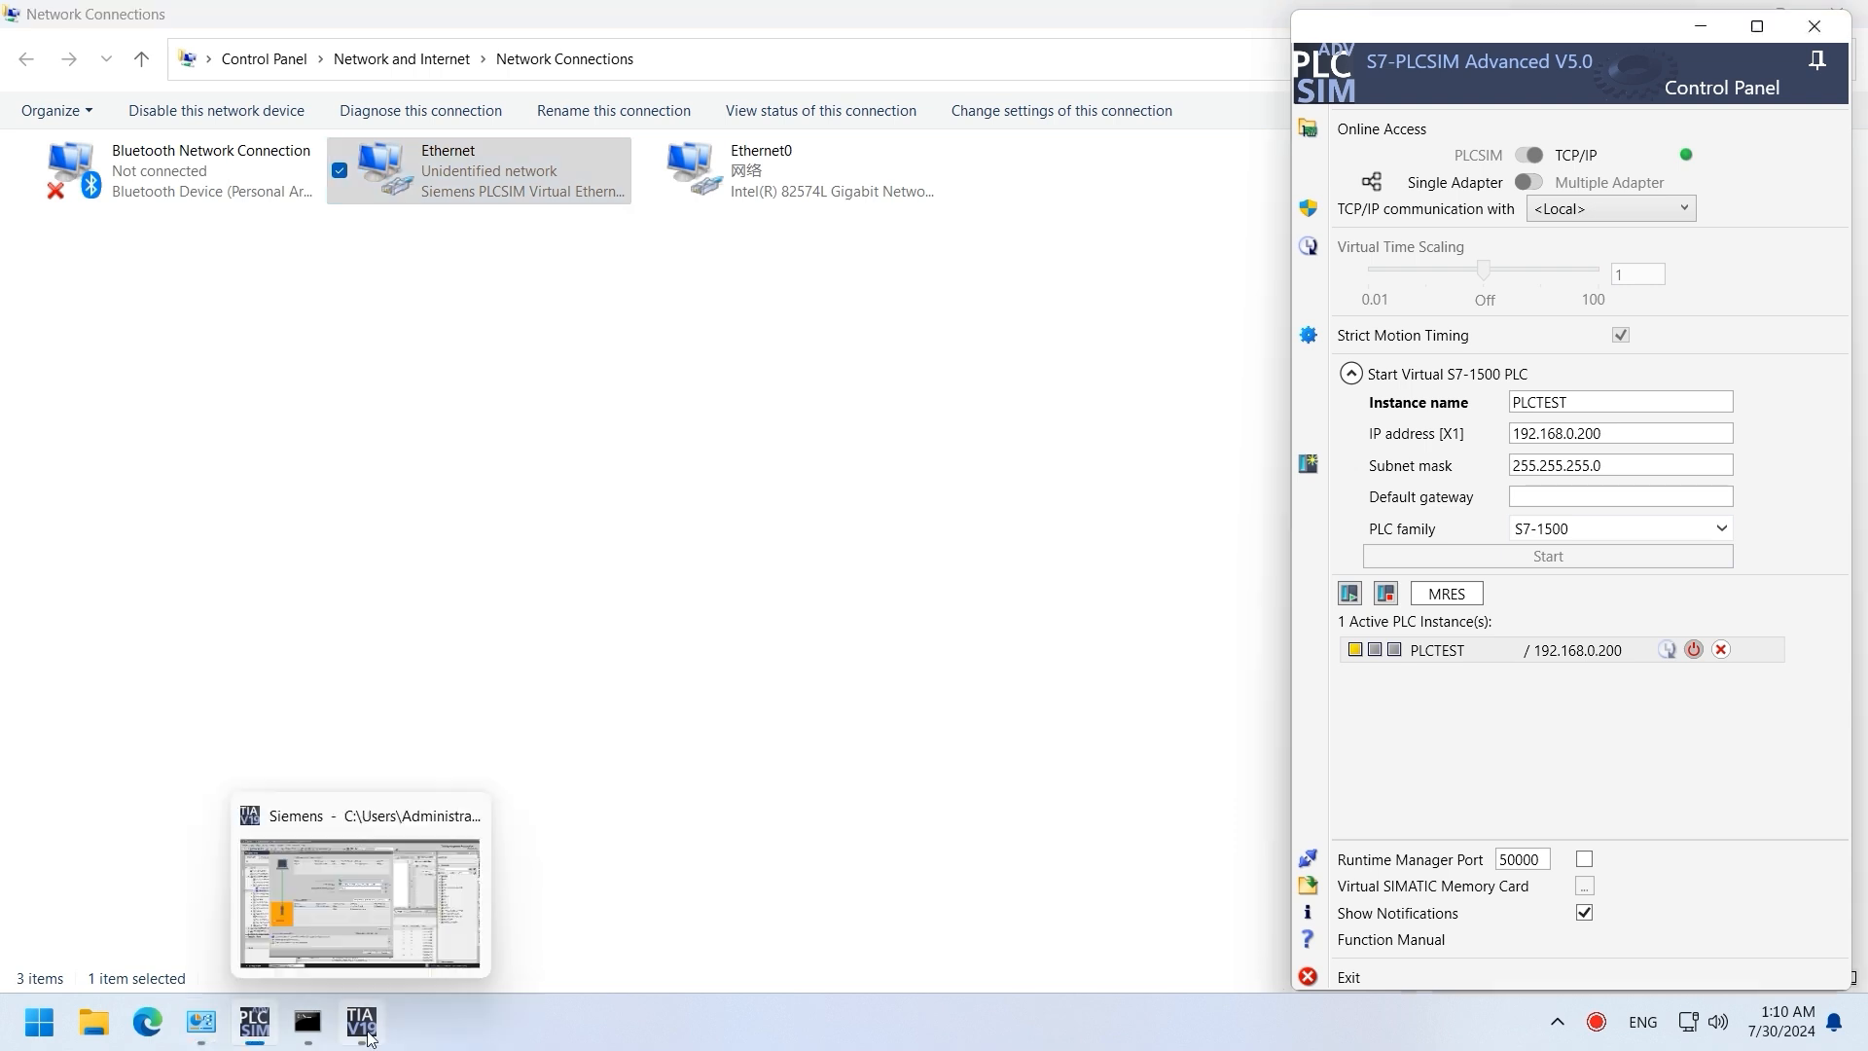
click(361, 1021)
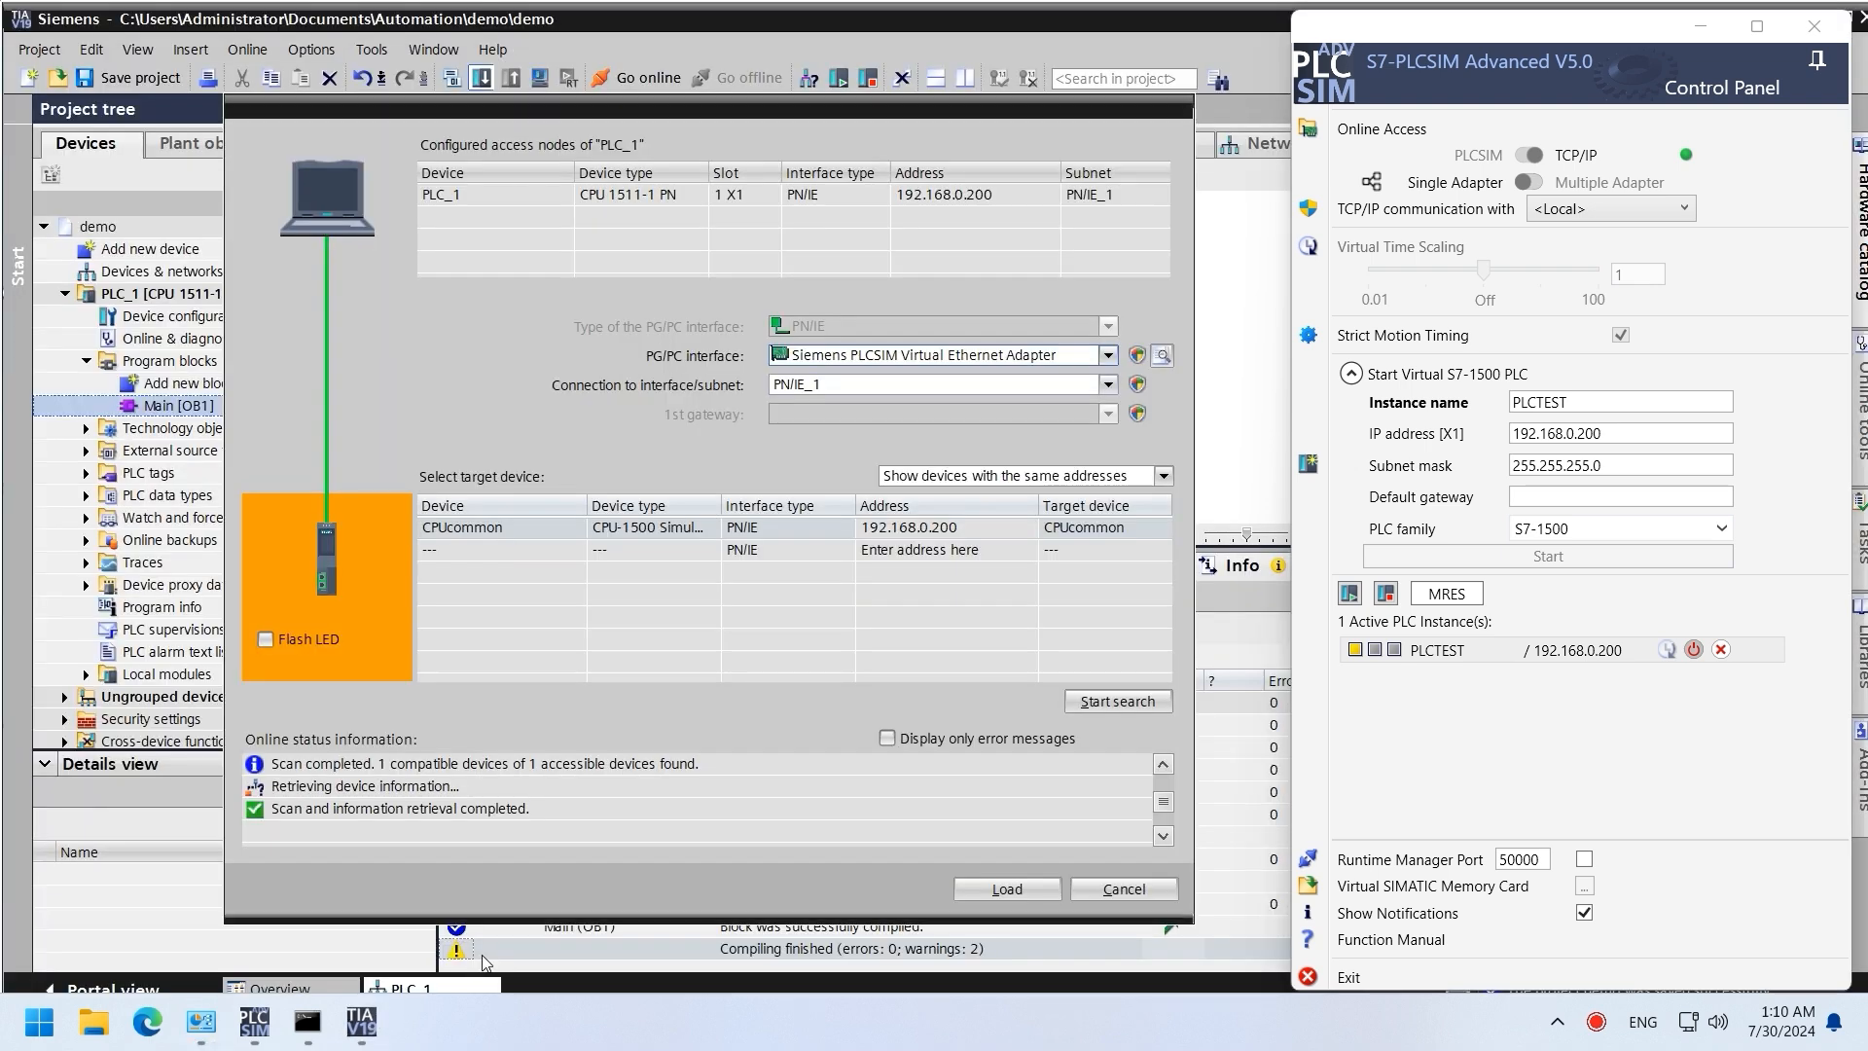
Step: Load the project onto PLC_1, trusting the simulator's certificate, and start the module after loading
click(1005, 889)
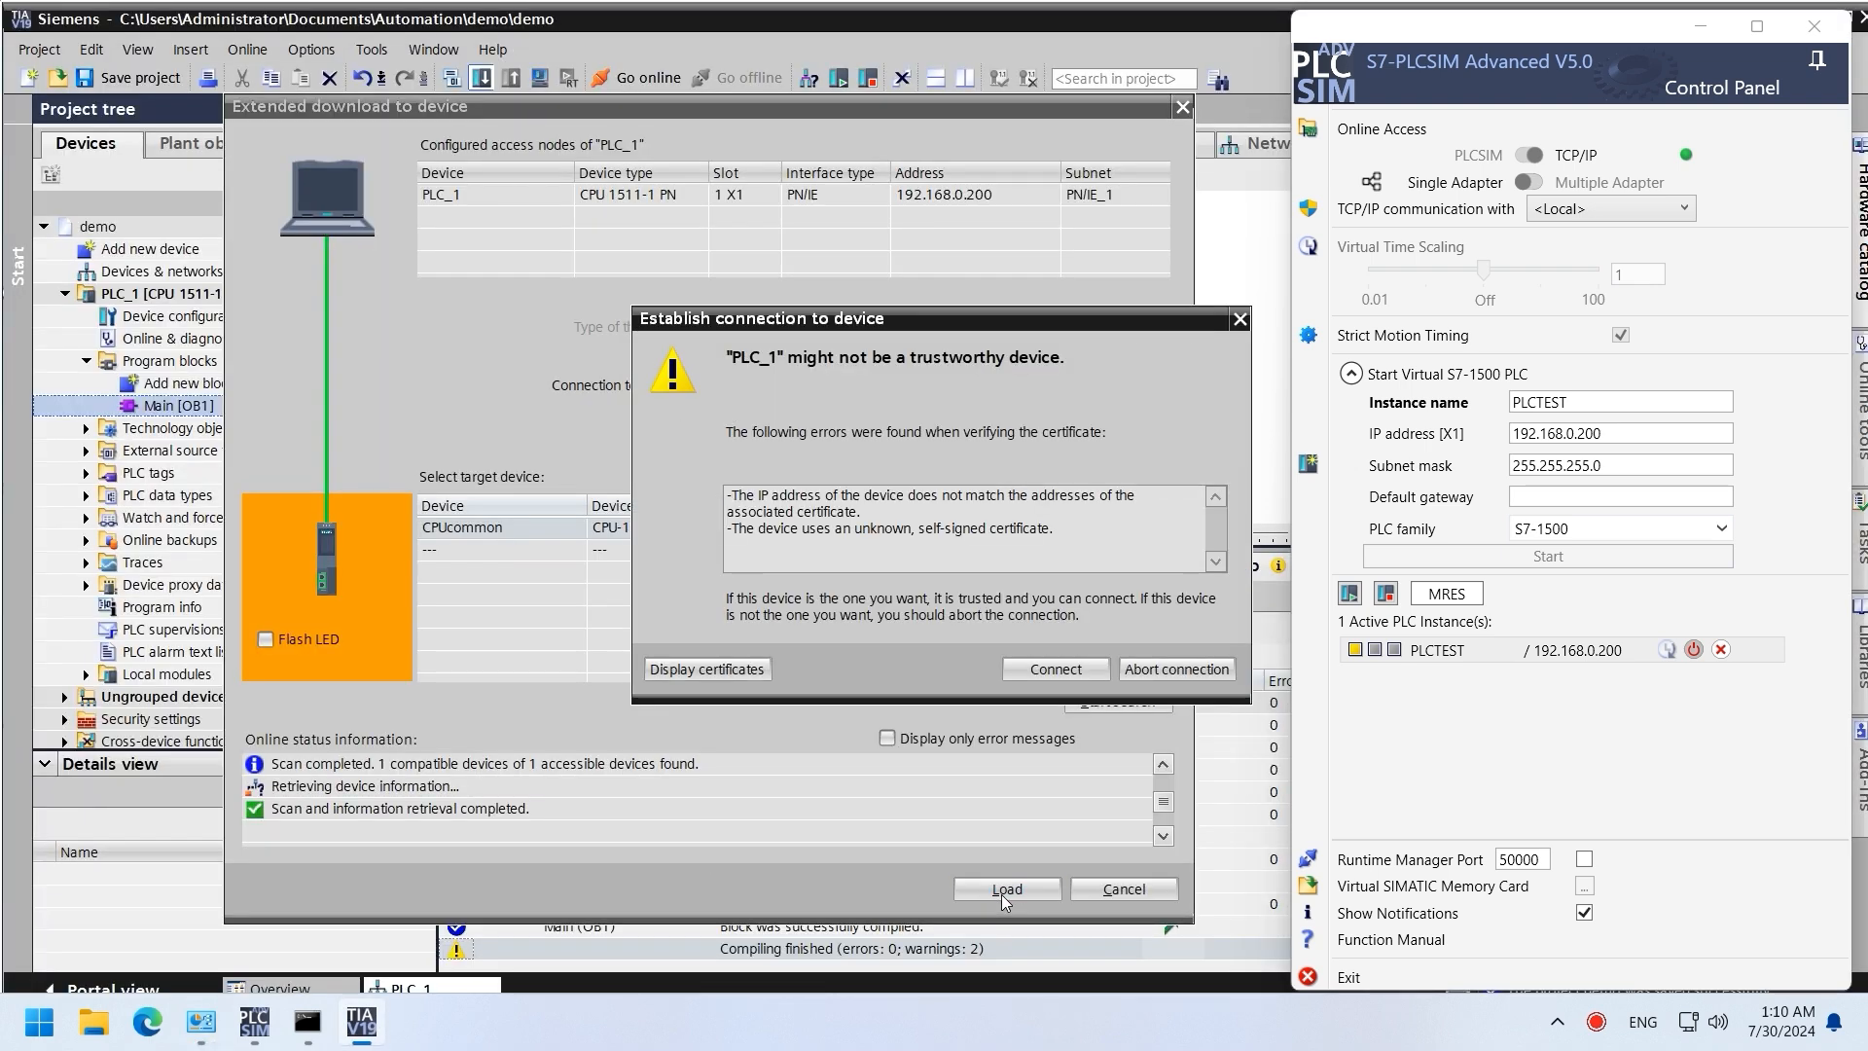
click(1046, 667)
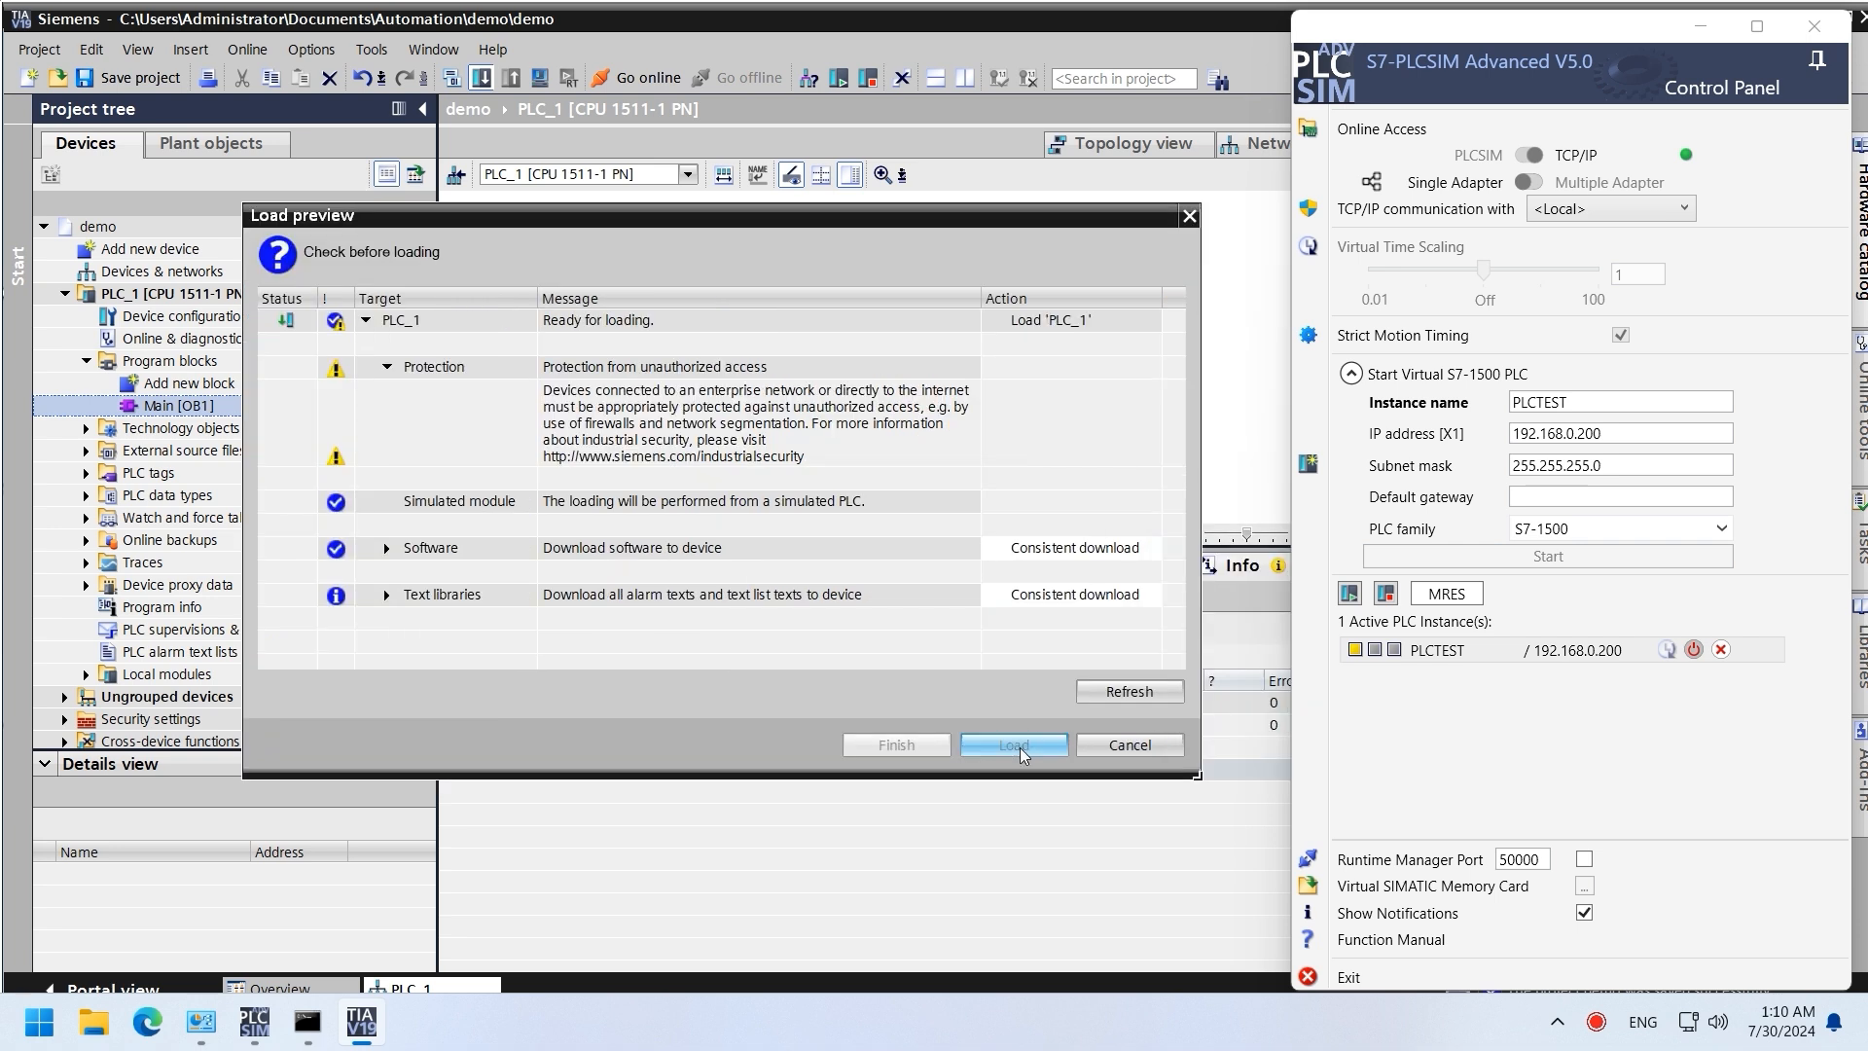
click(1019, 747)
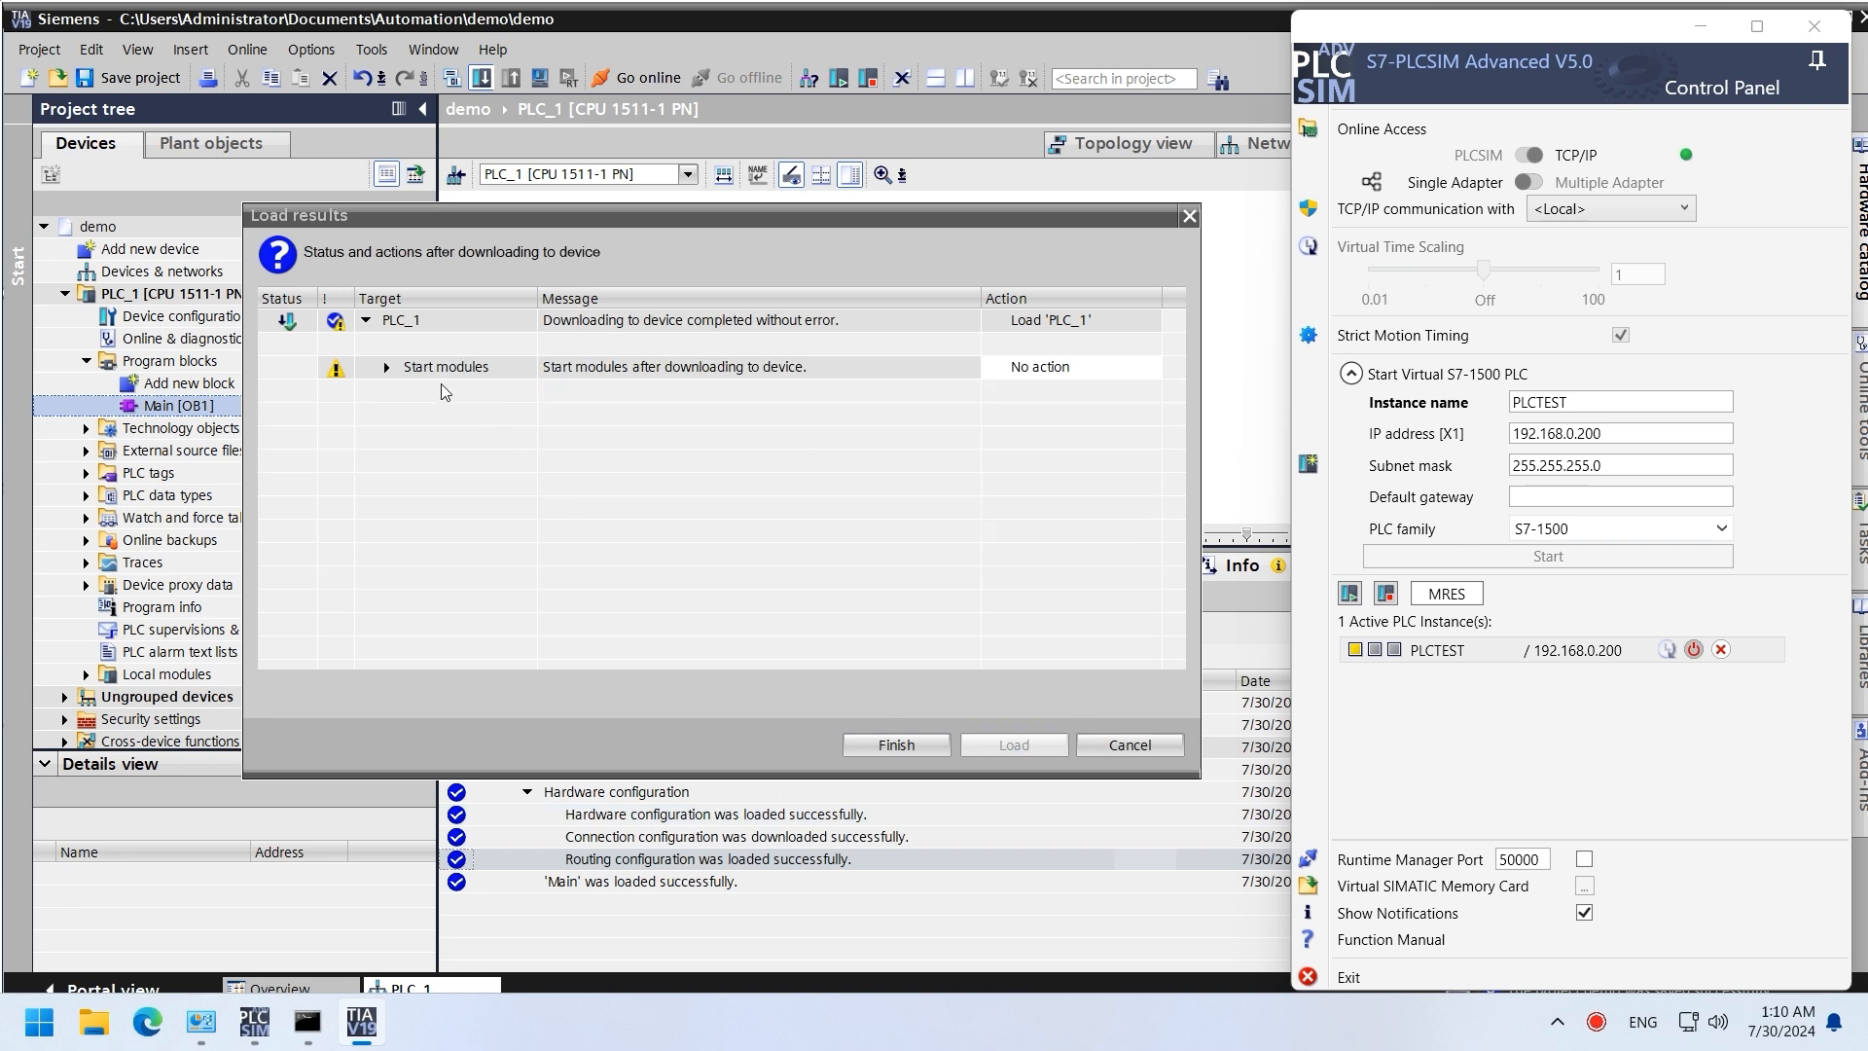
click(1090, 377)
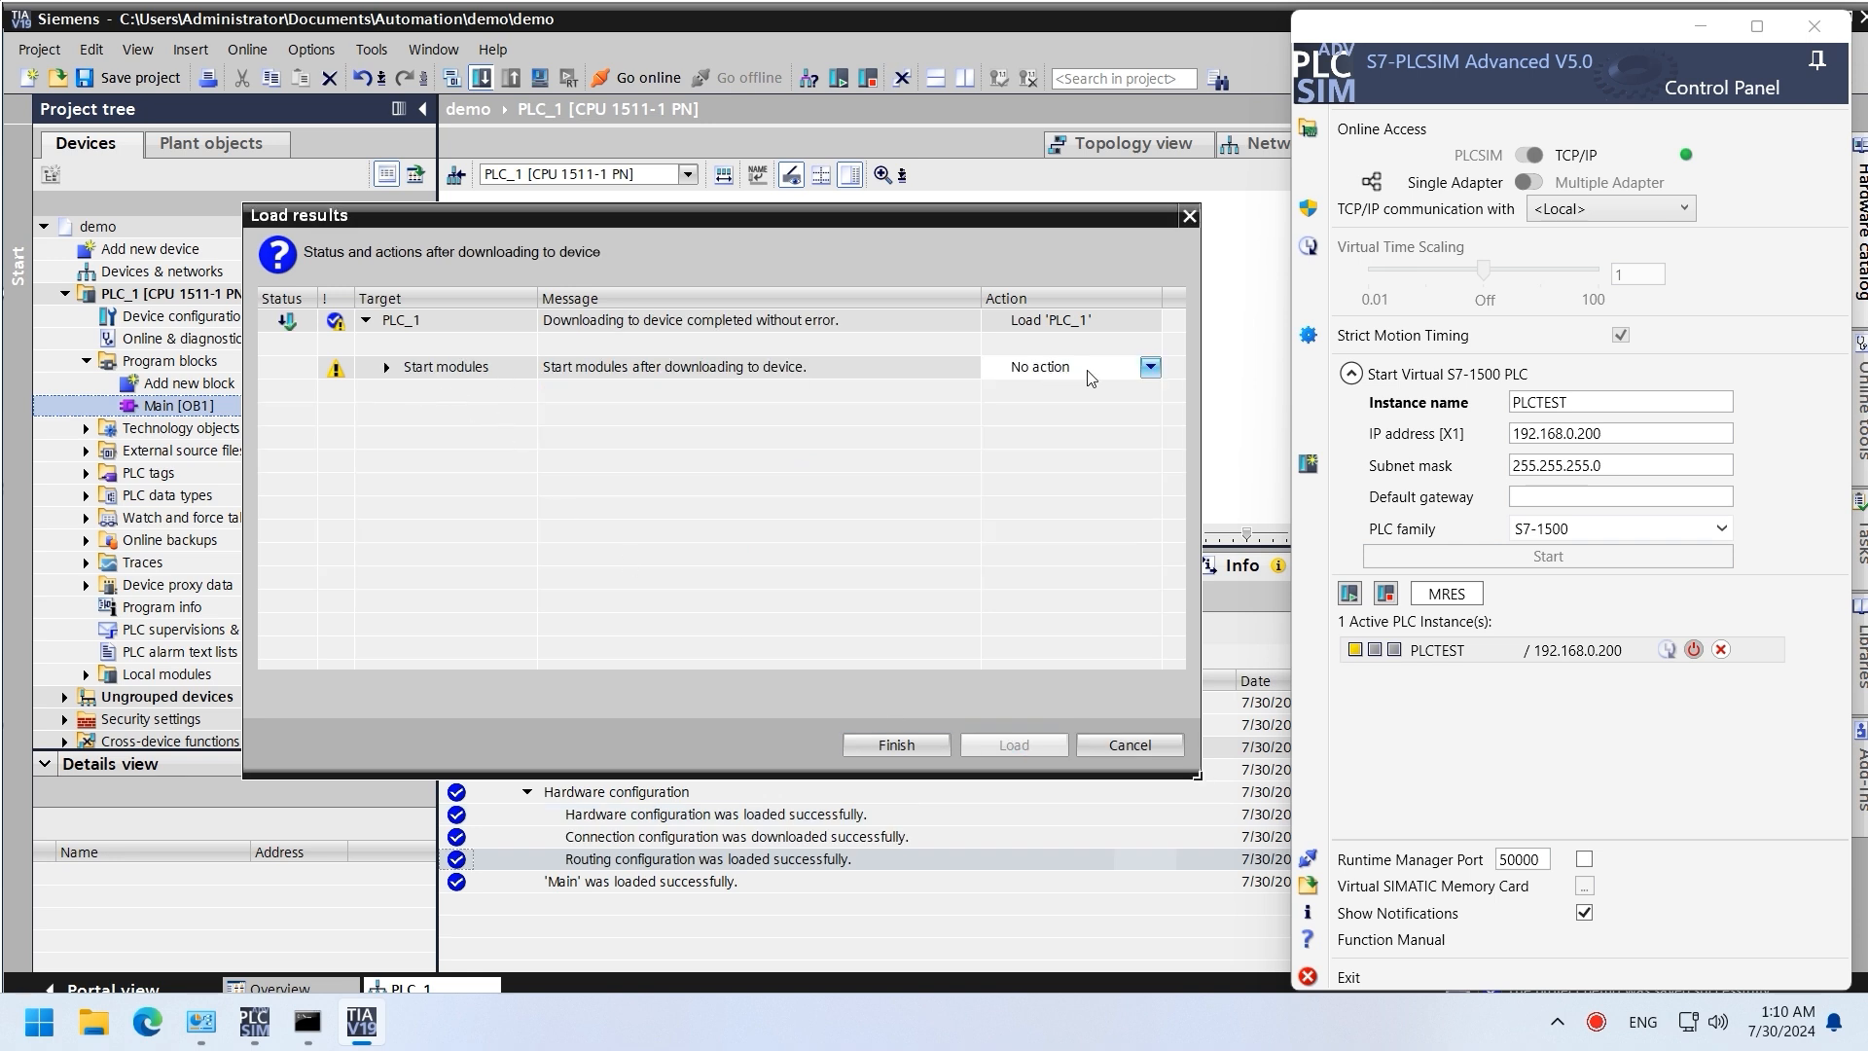
click(1151, 367)
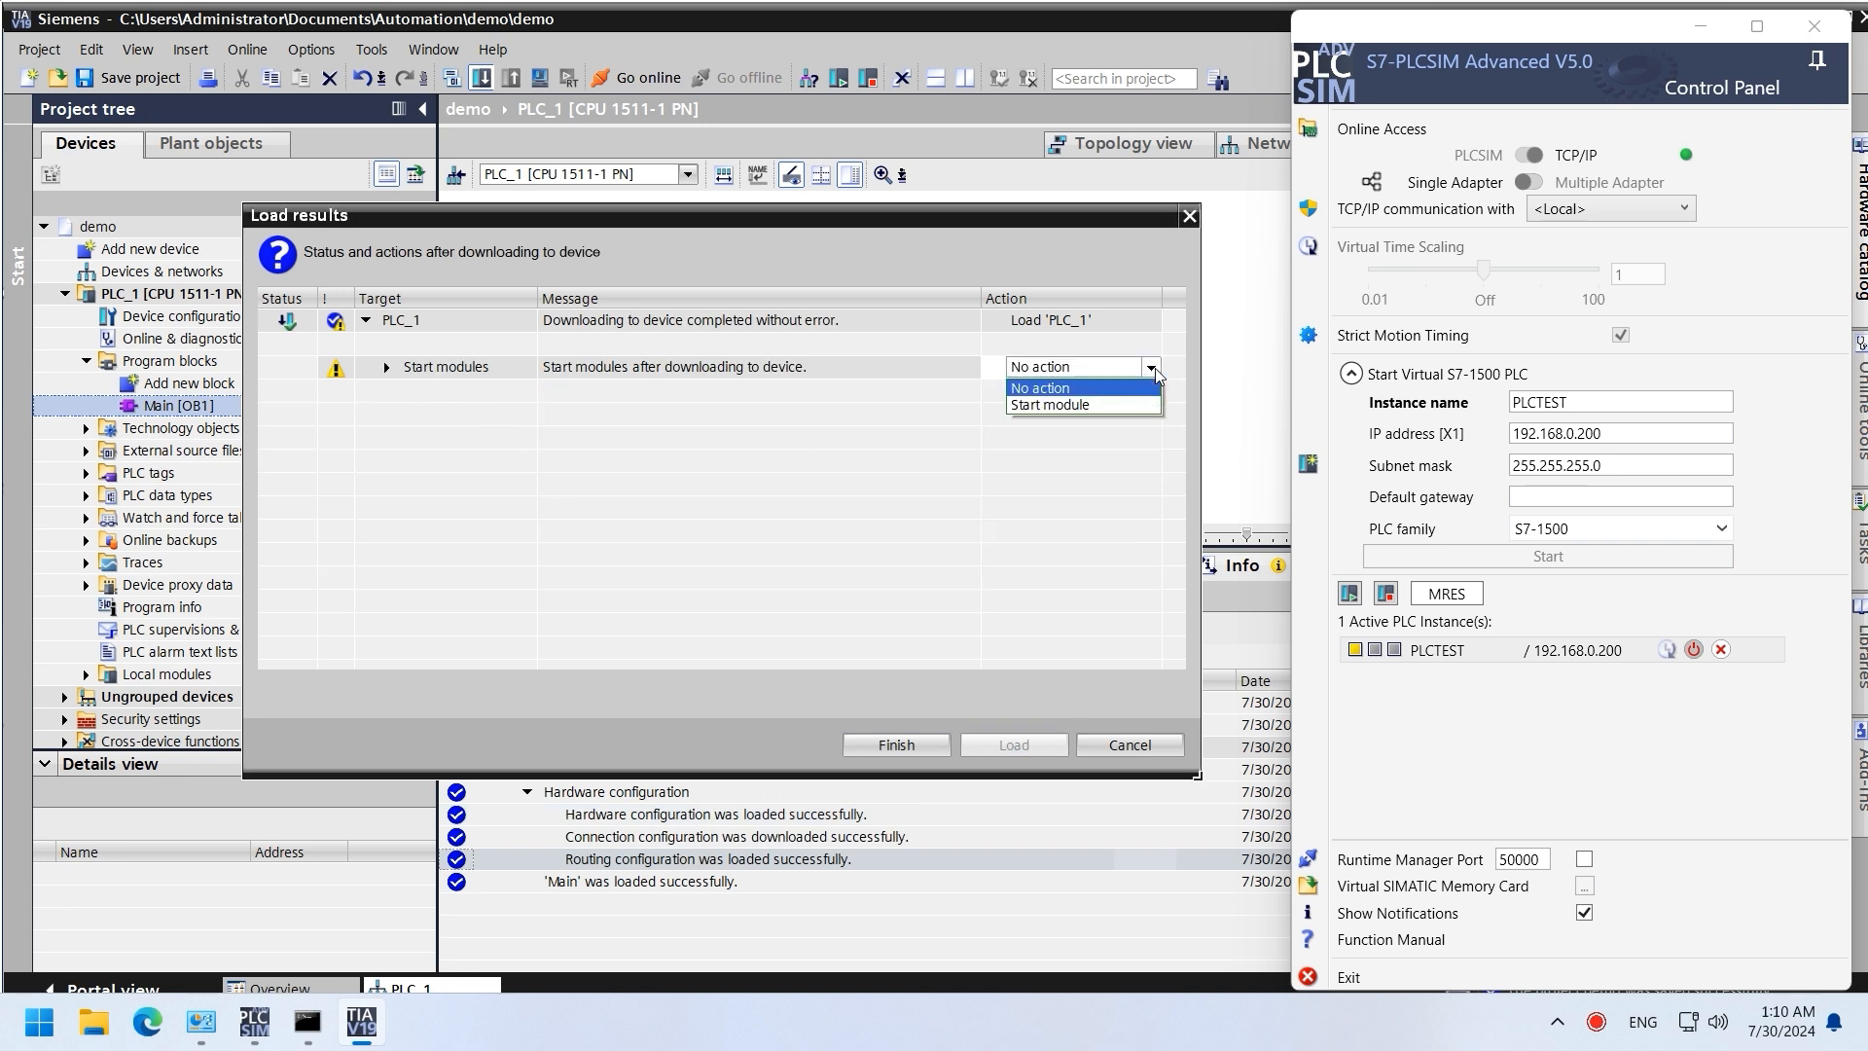
click(1102, 403)
click(386, 367)
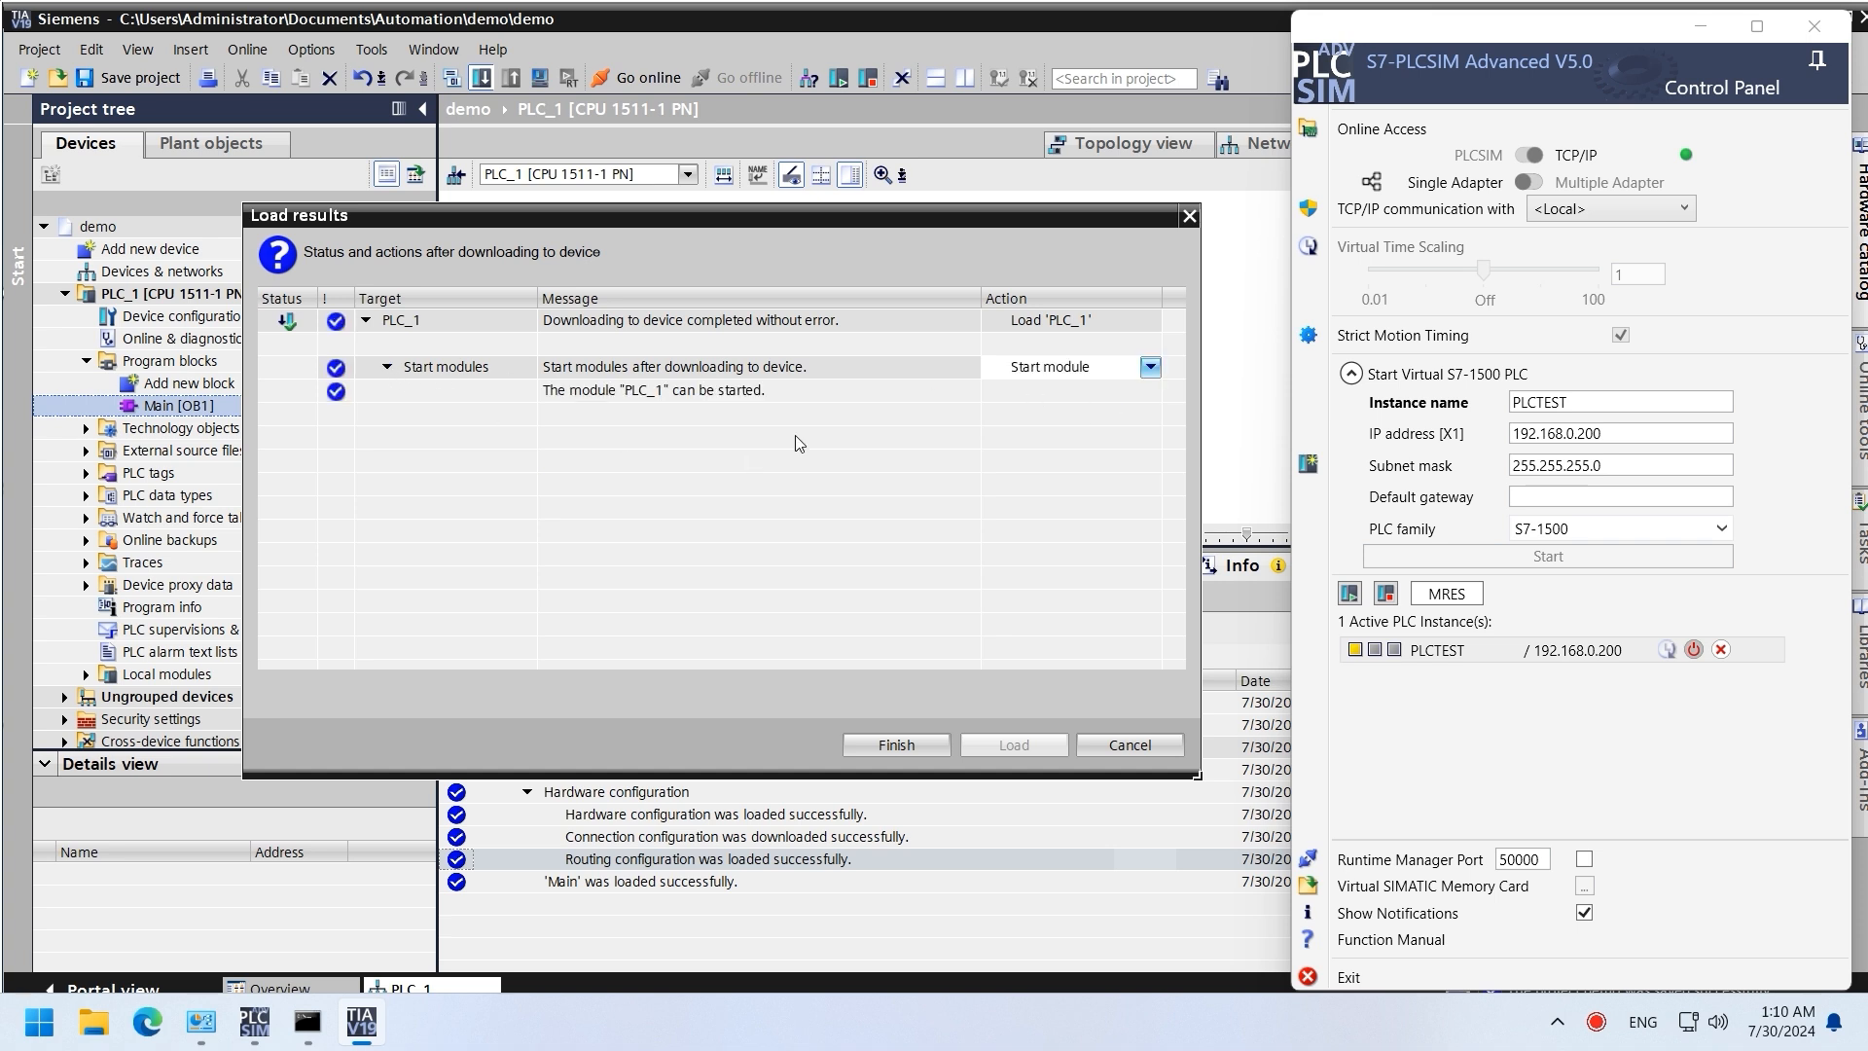
click(942, 744)
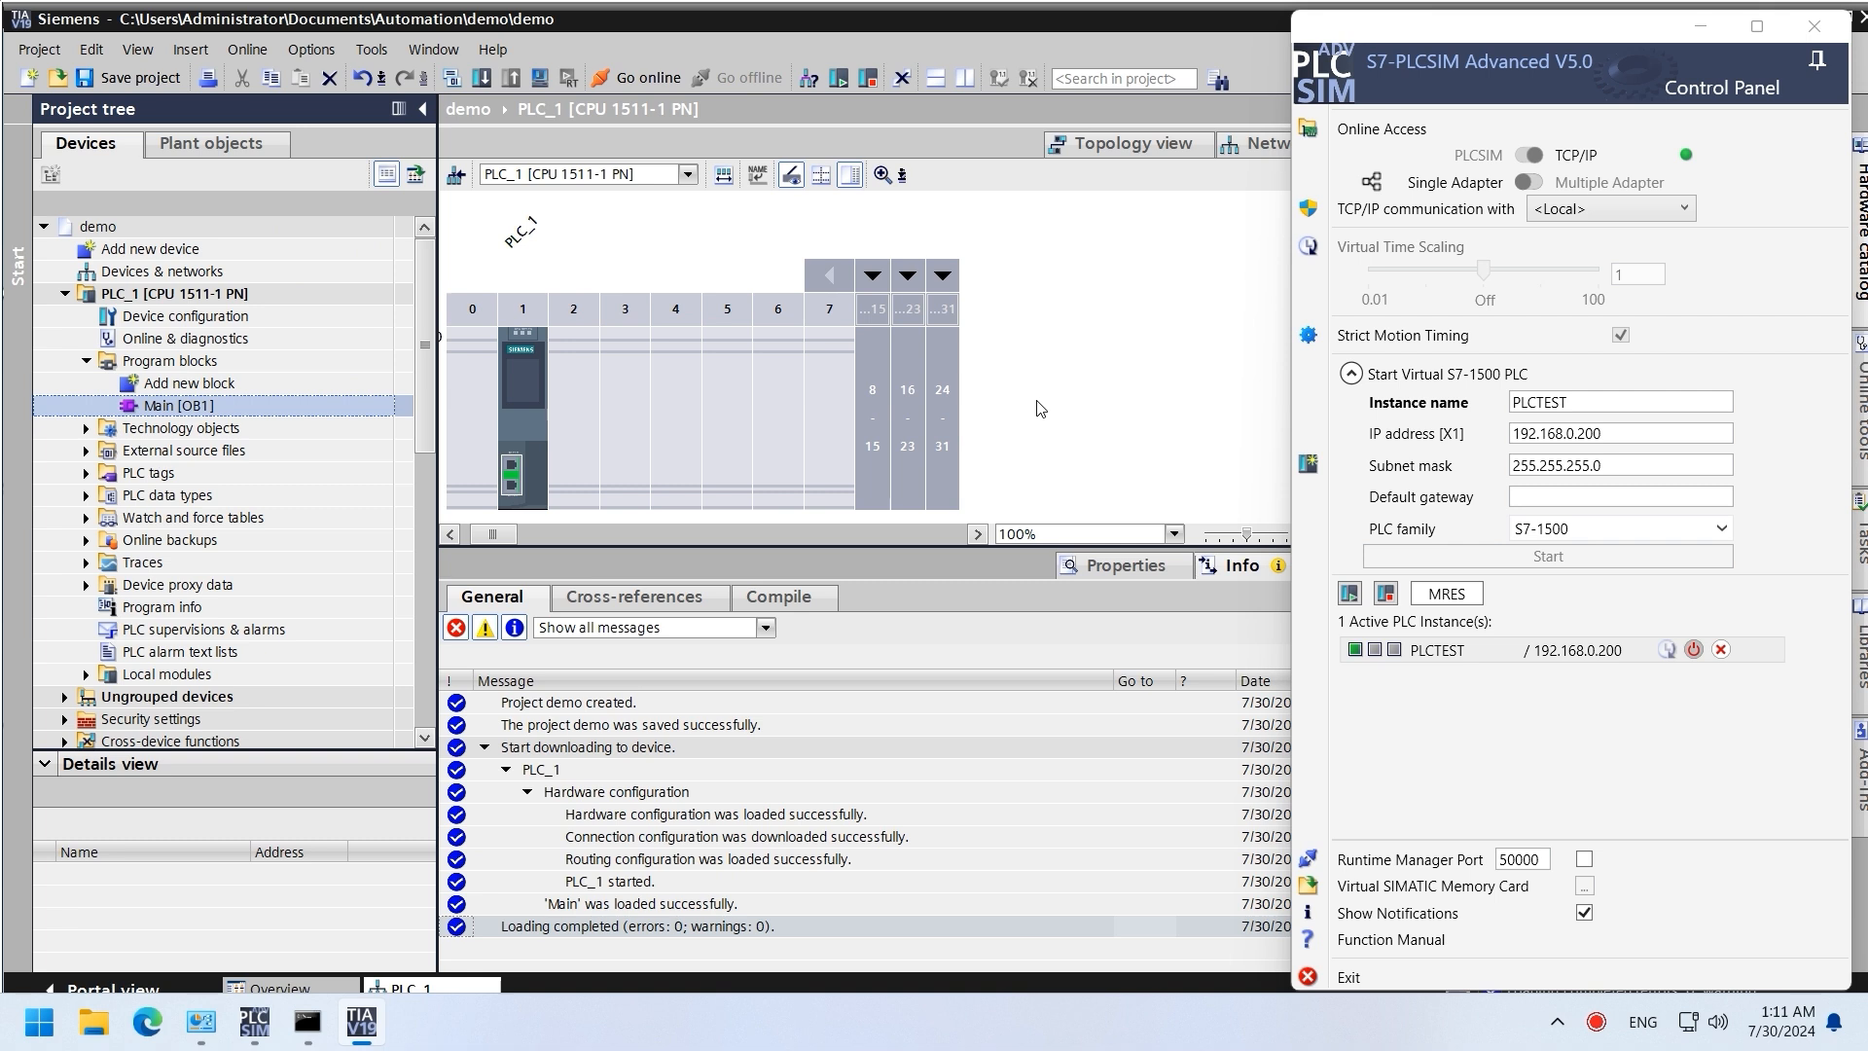
Step: Add global data block Data_block_1 [DB1] with a Bool variable named test
click(1354, 653)
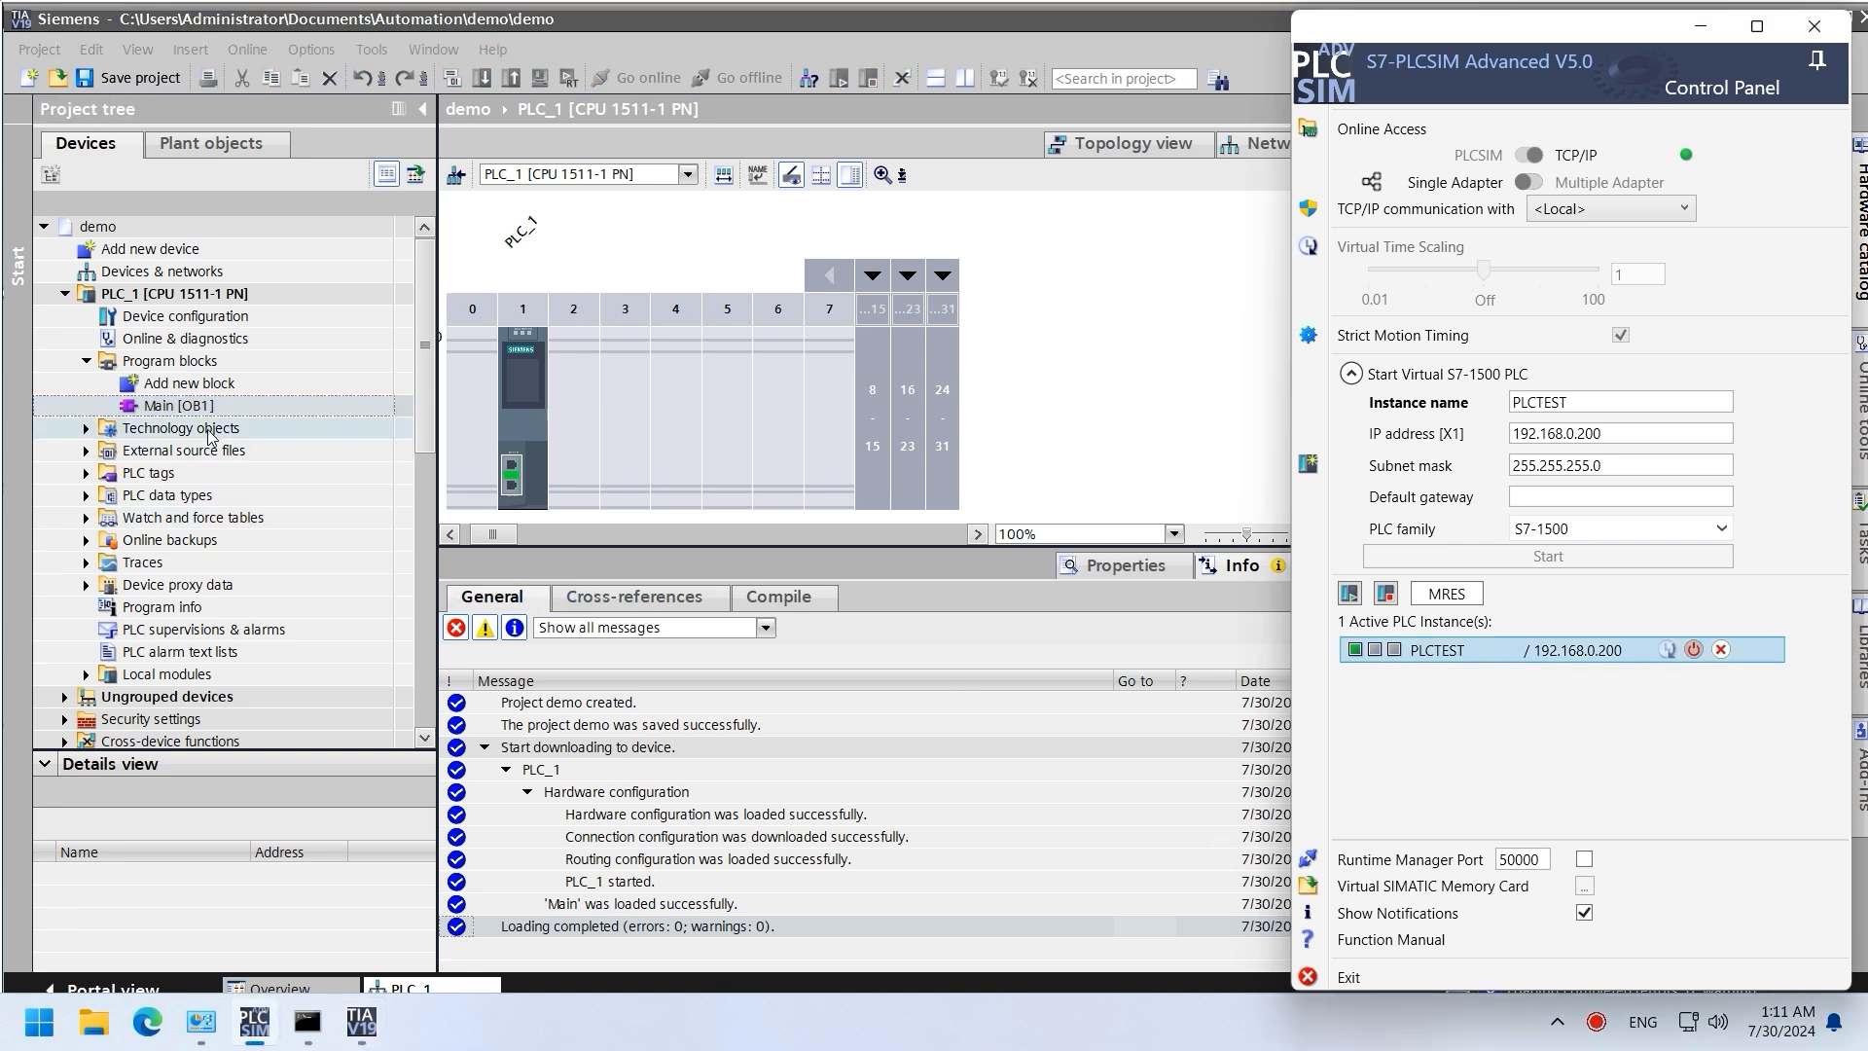
click(185, 383)
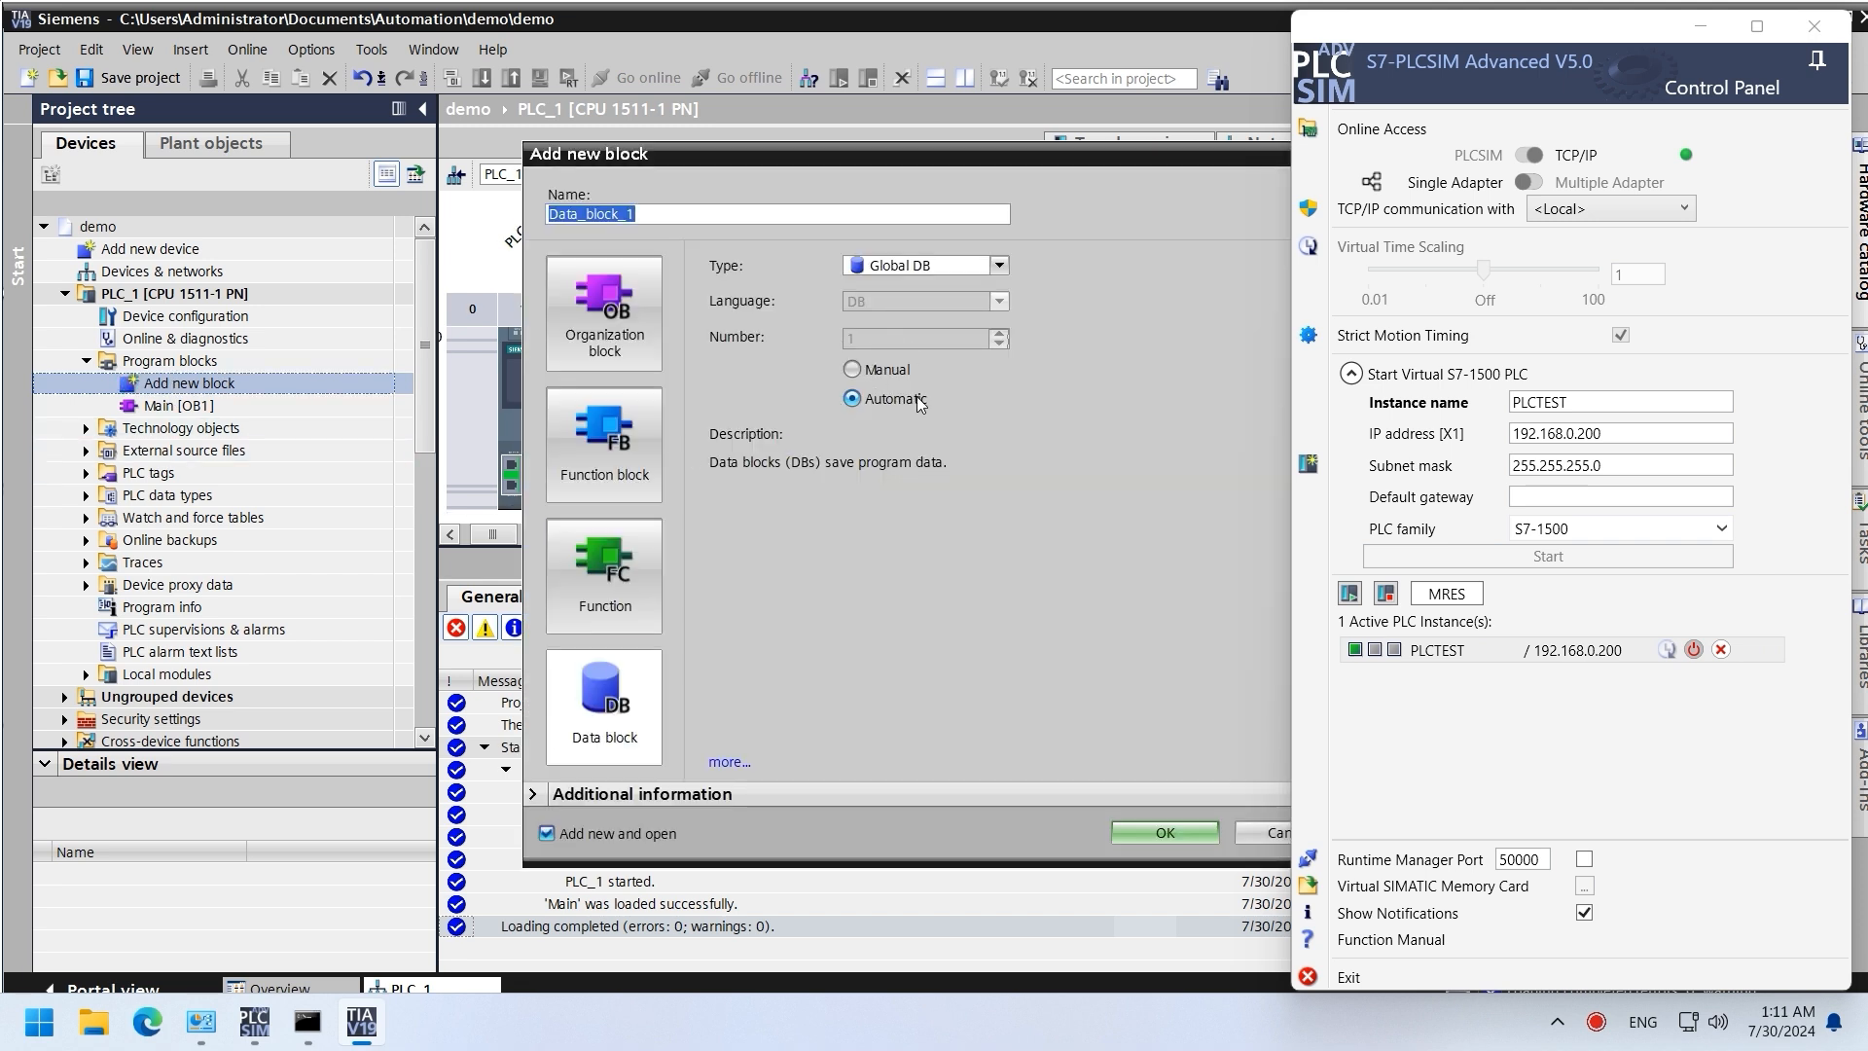
key(Return)
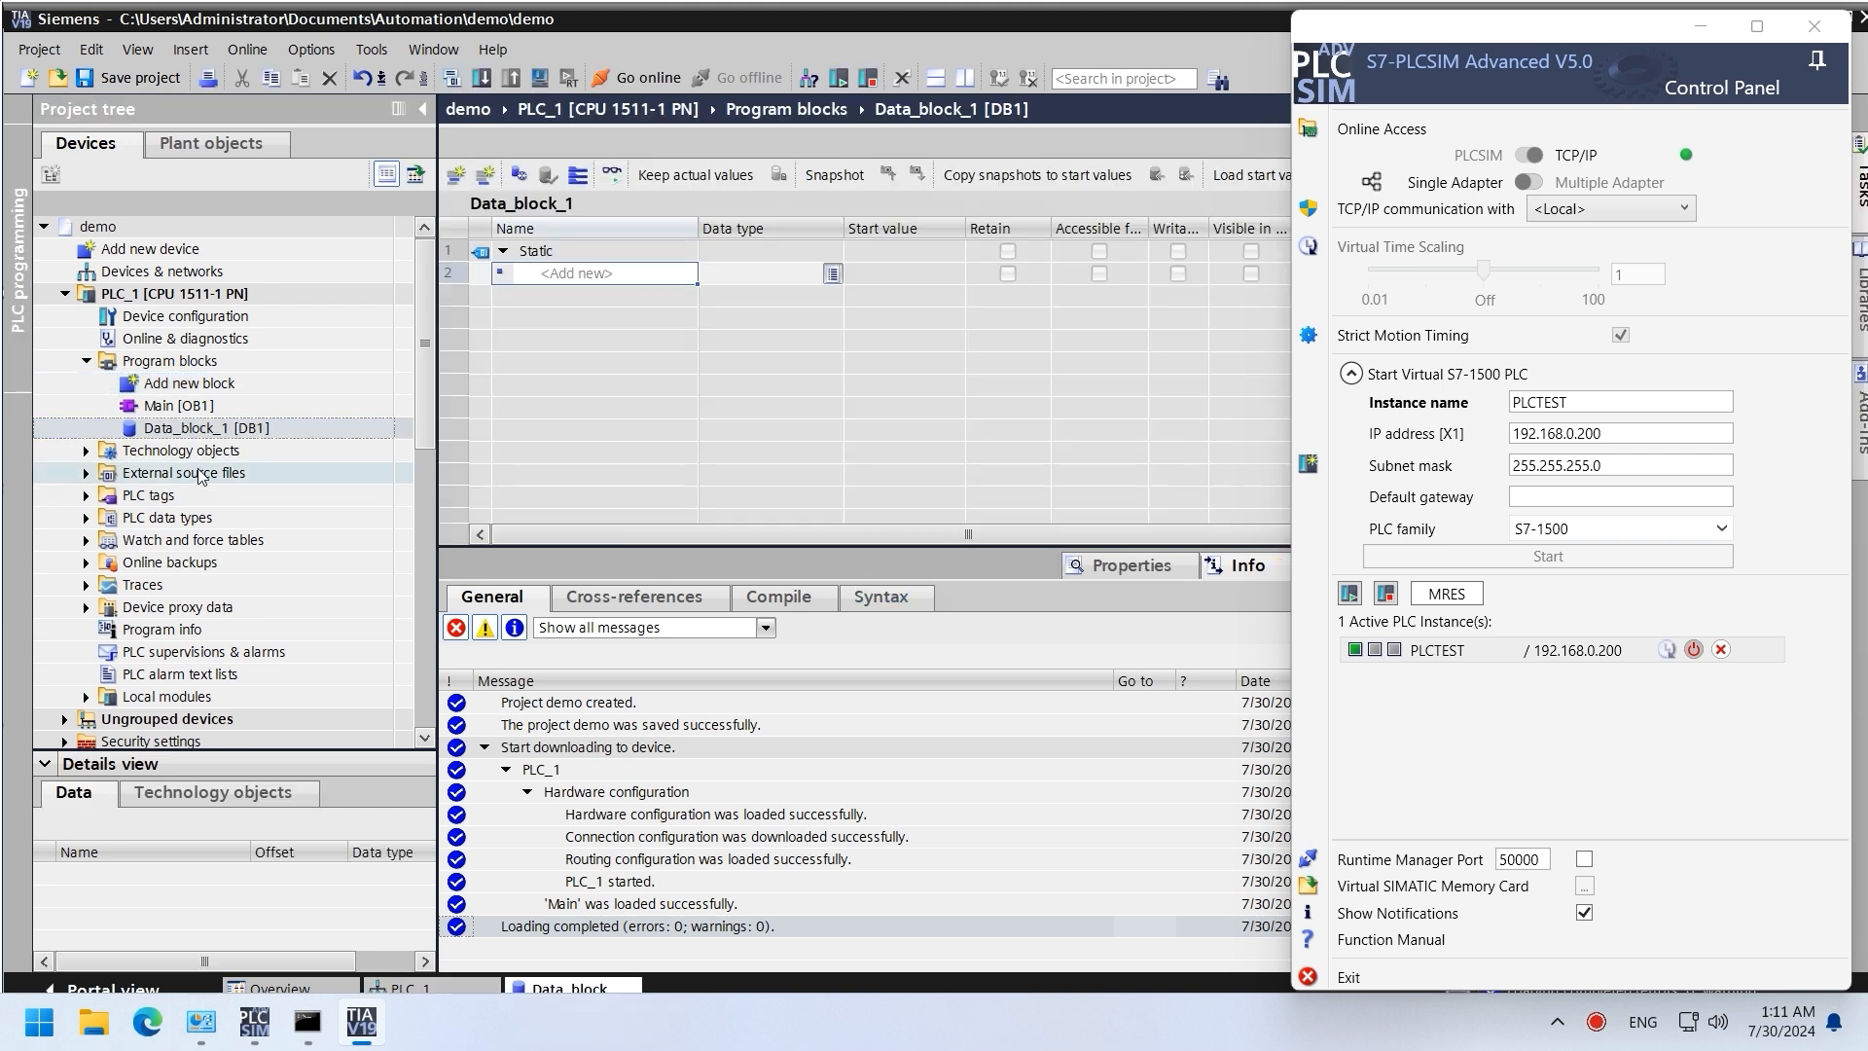
text(test)
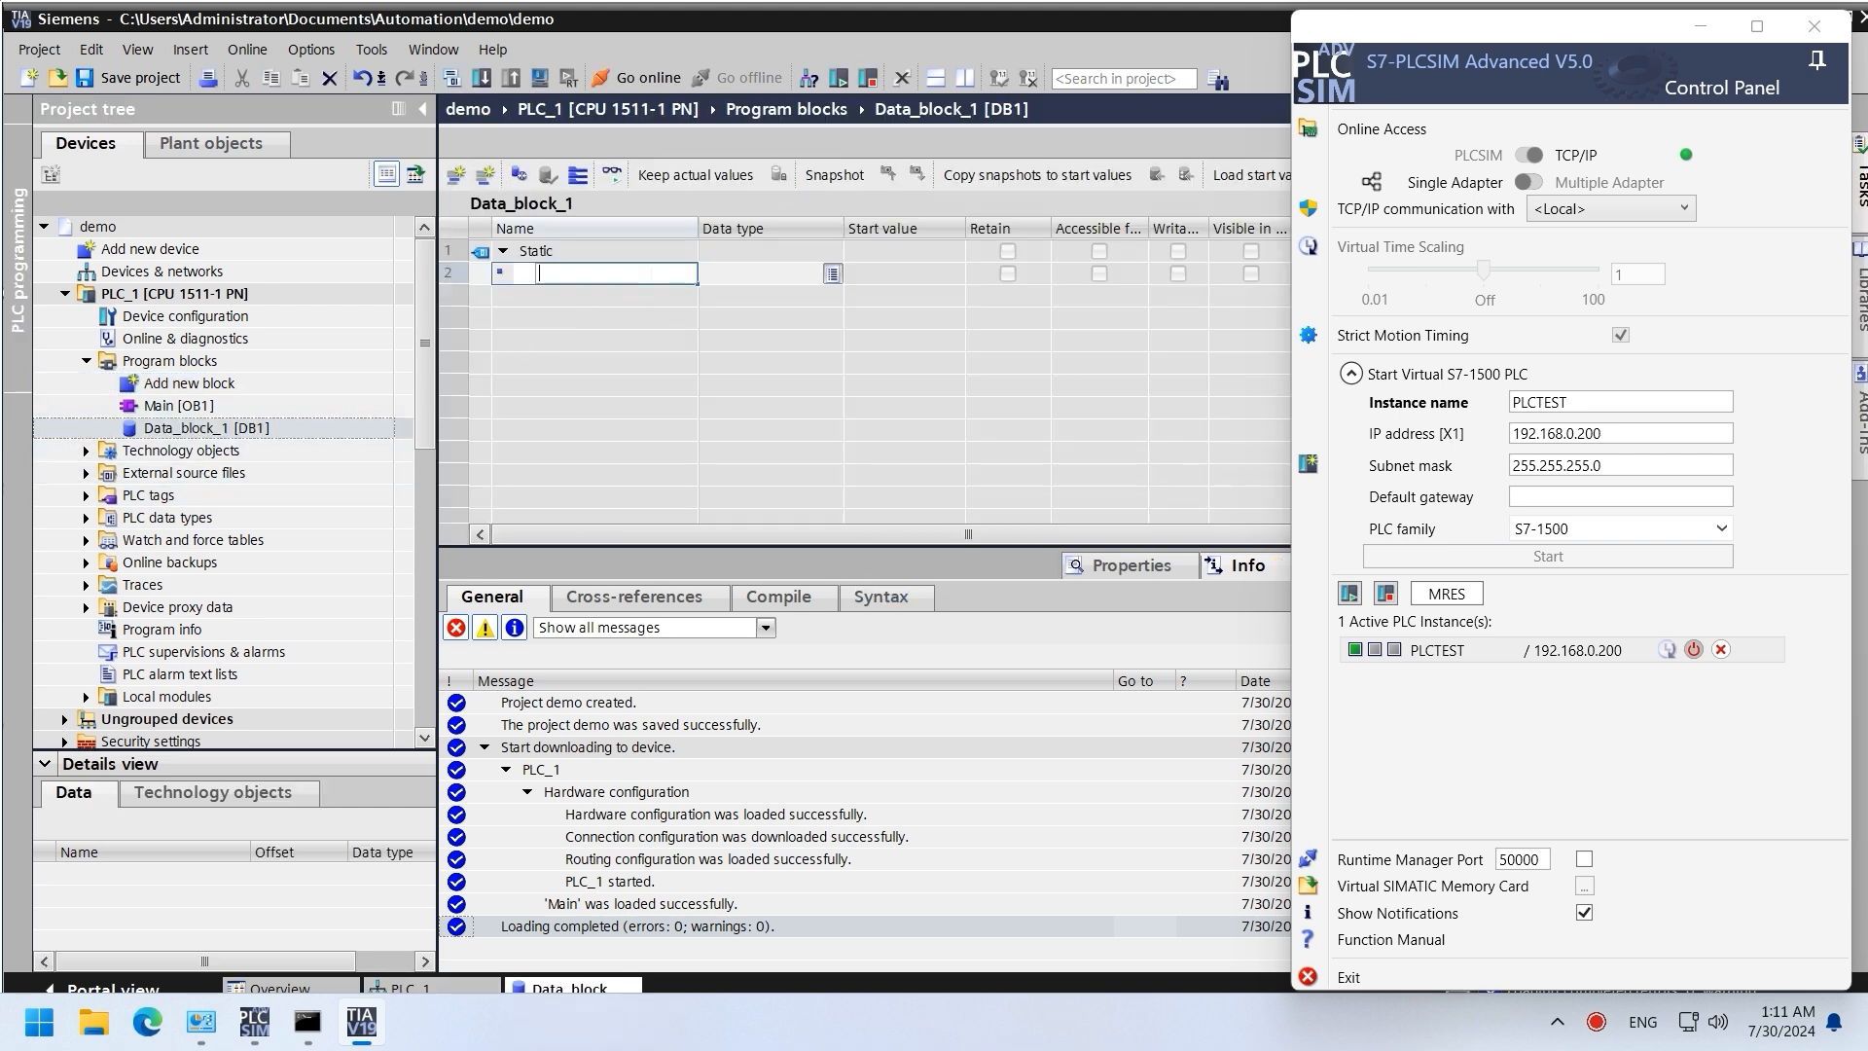
key(Return)
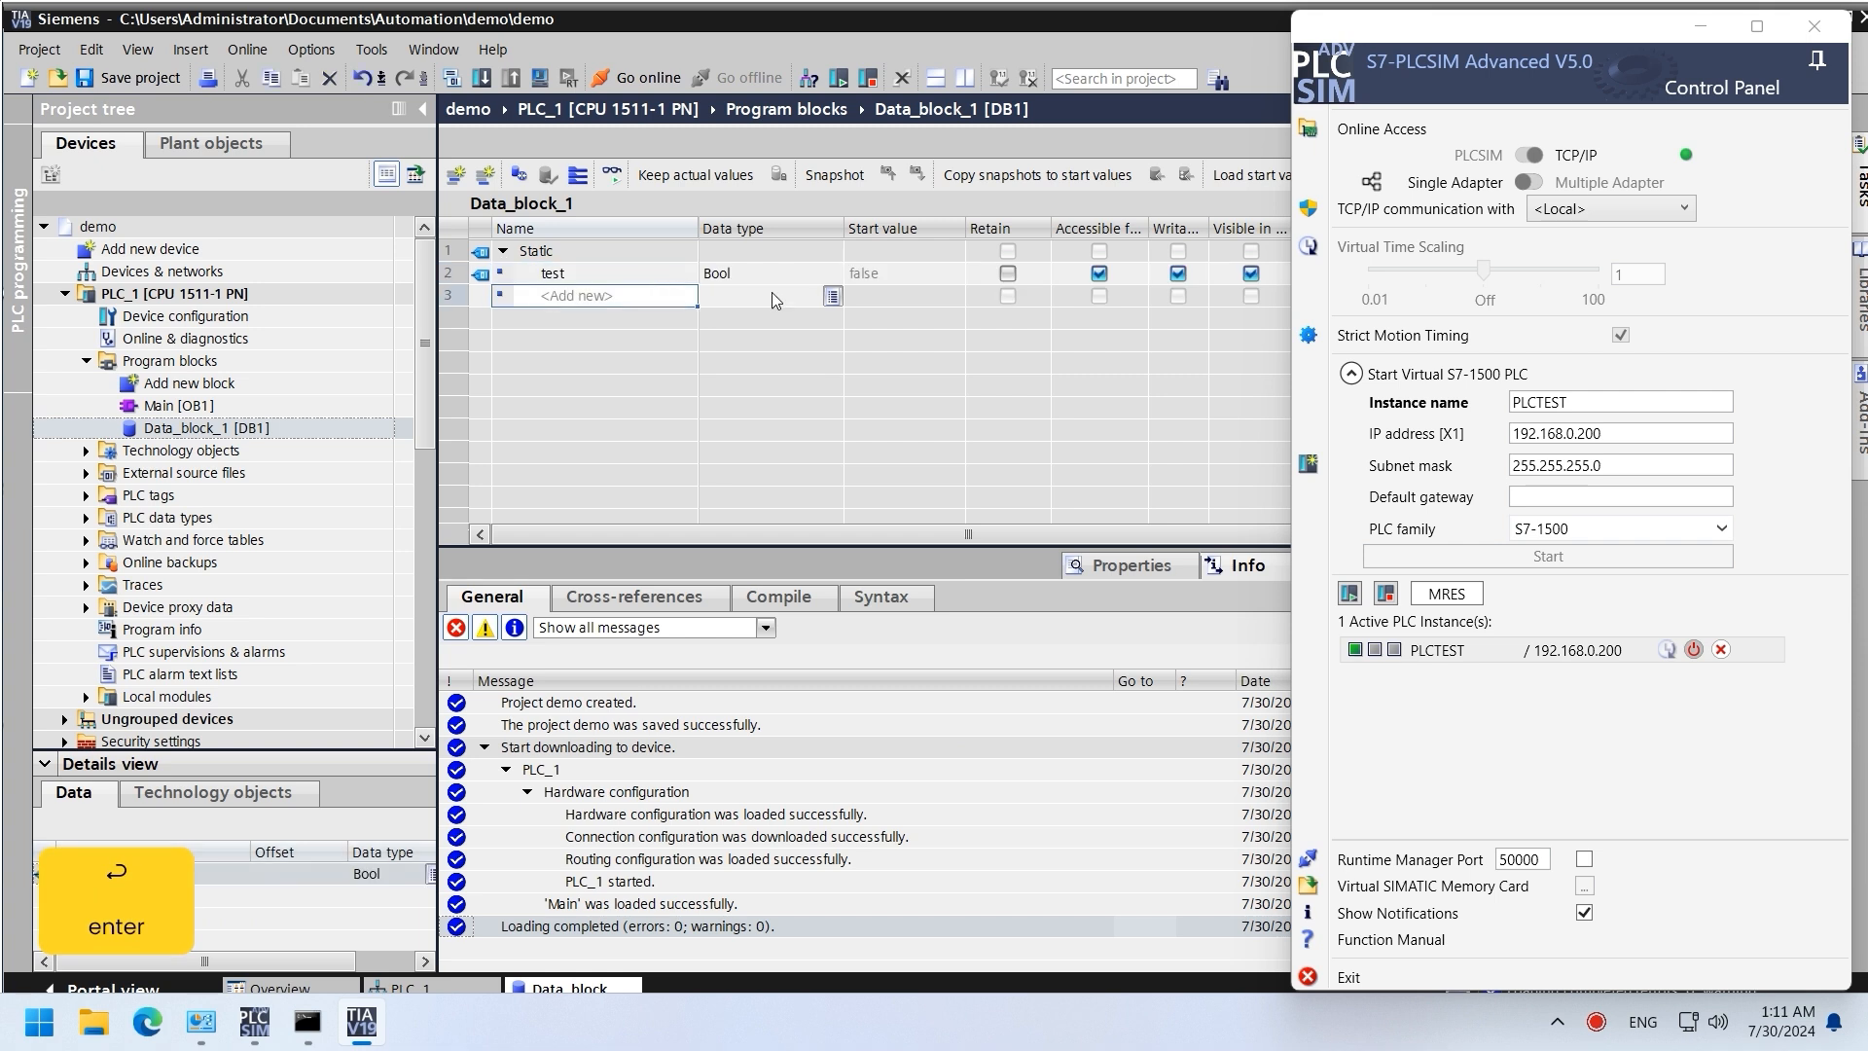
click(819, 281)
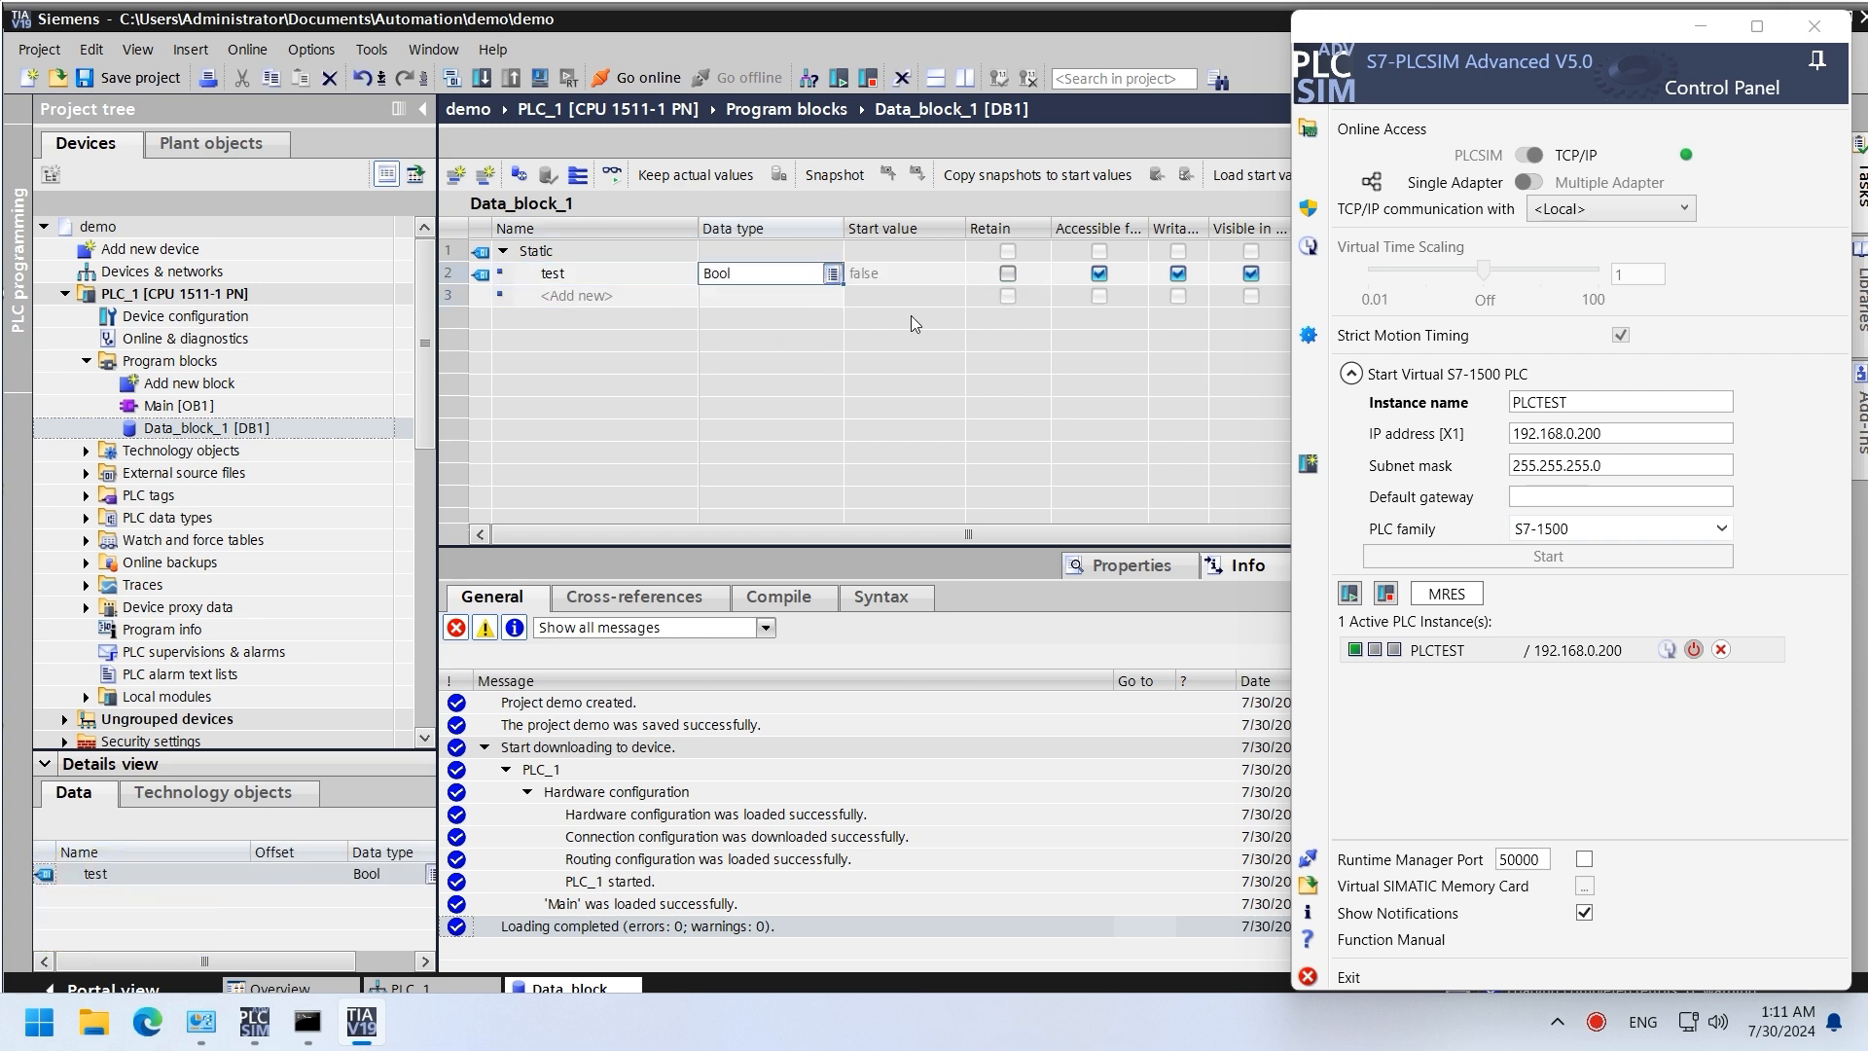
Step: Disable optimized block access in Data_block_1's attributes and save the project
right_click(249, 443)
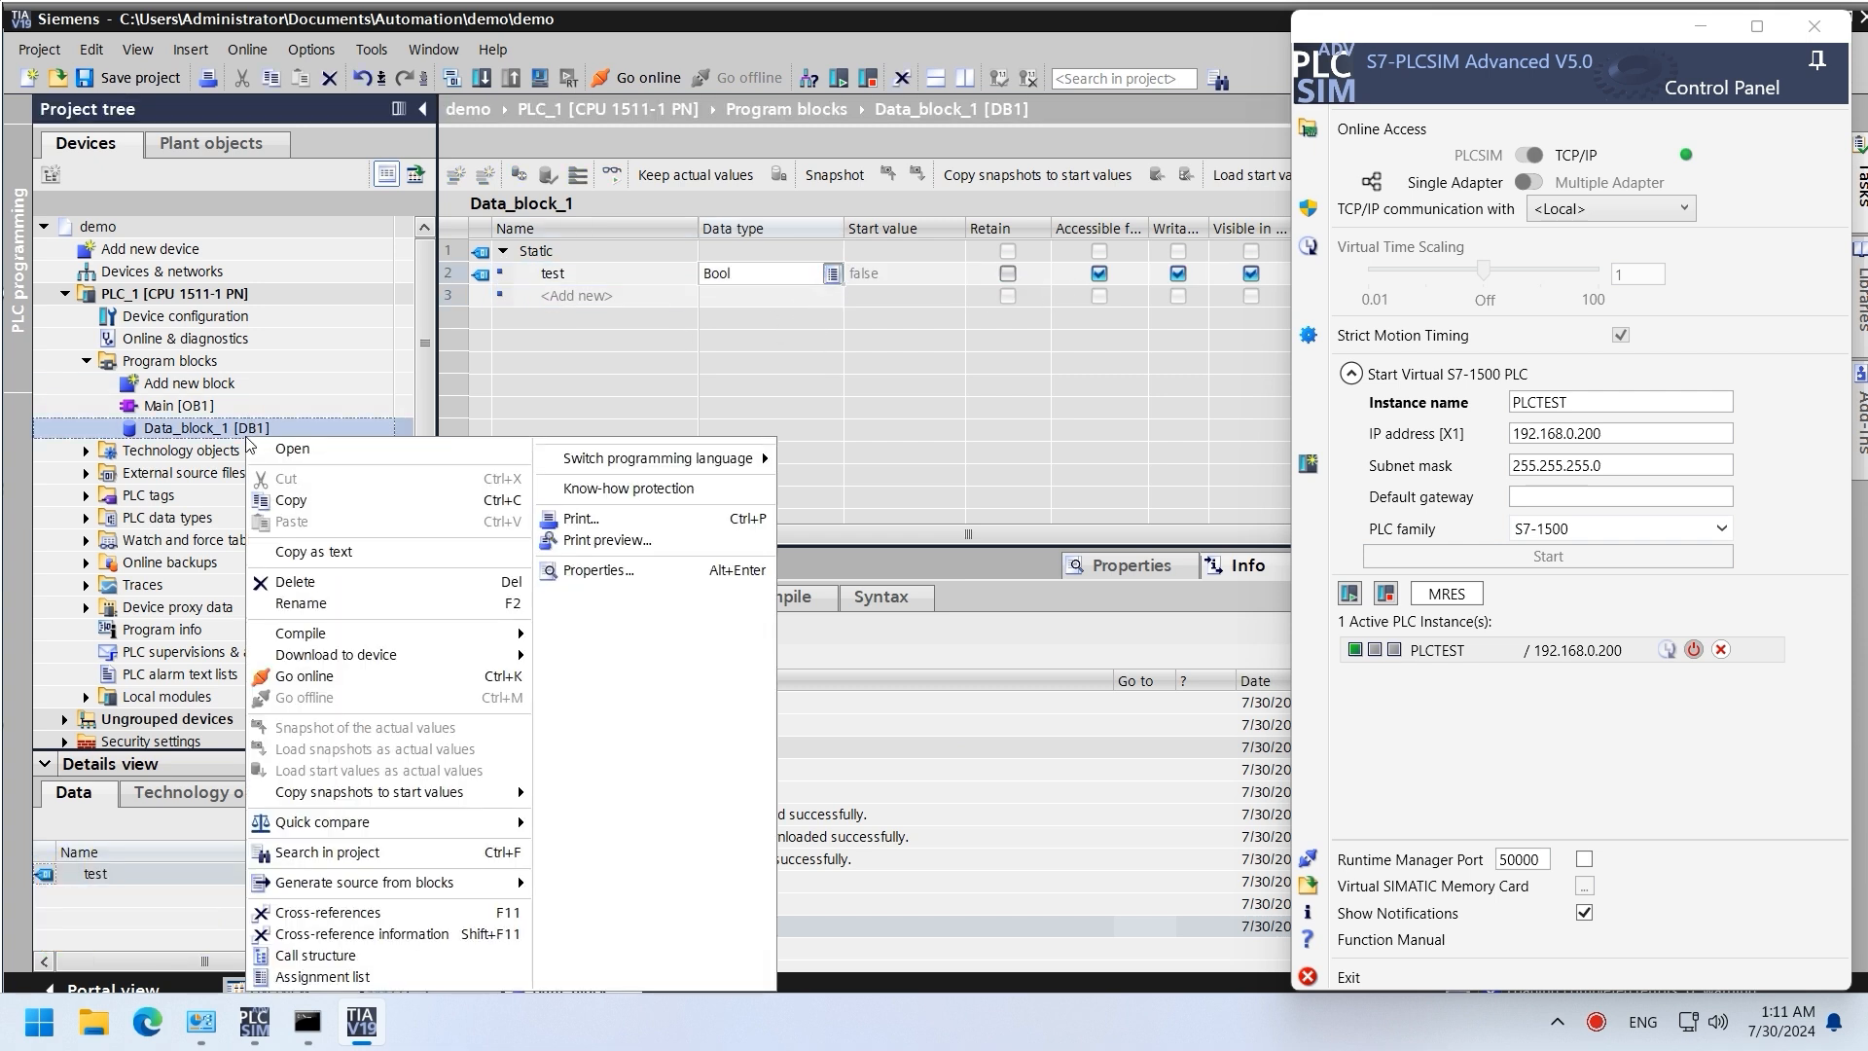
click(601, 569)
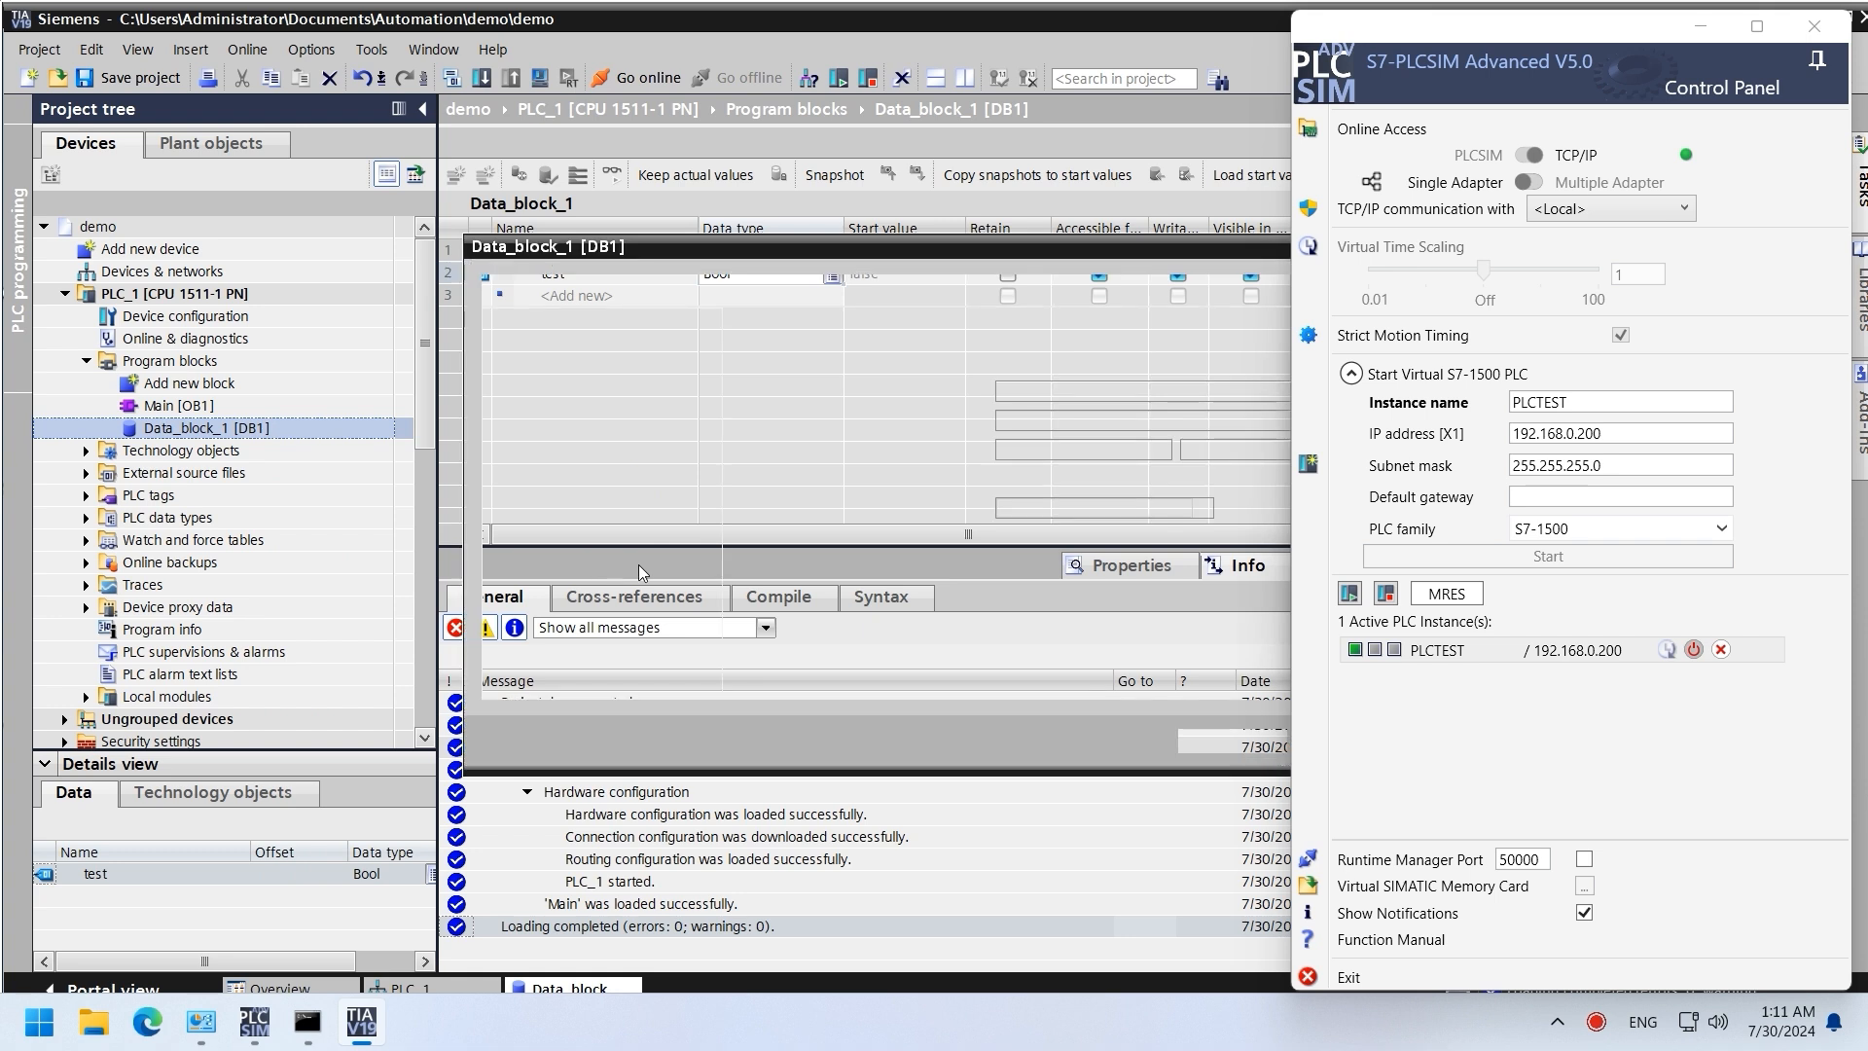
drag(919, 255, 696, 221)
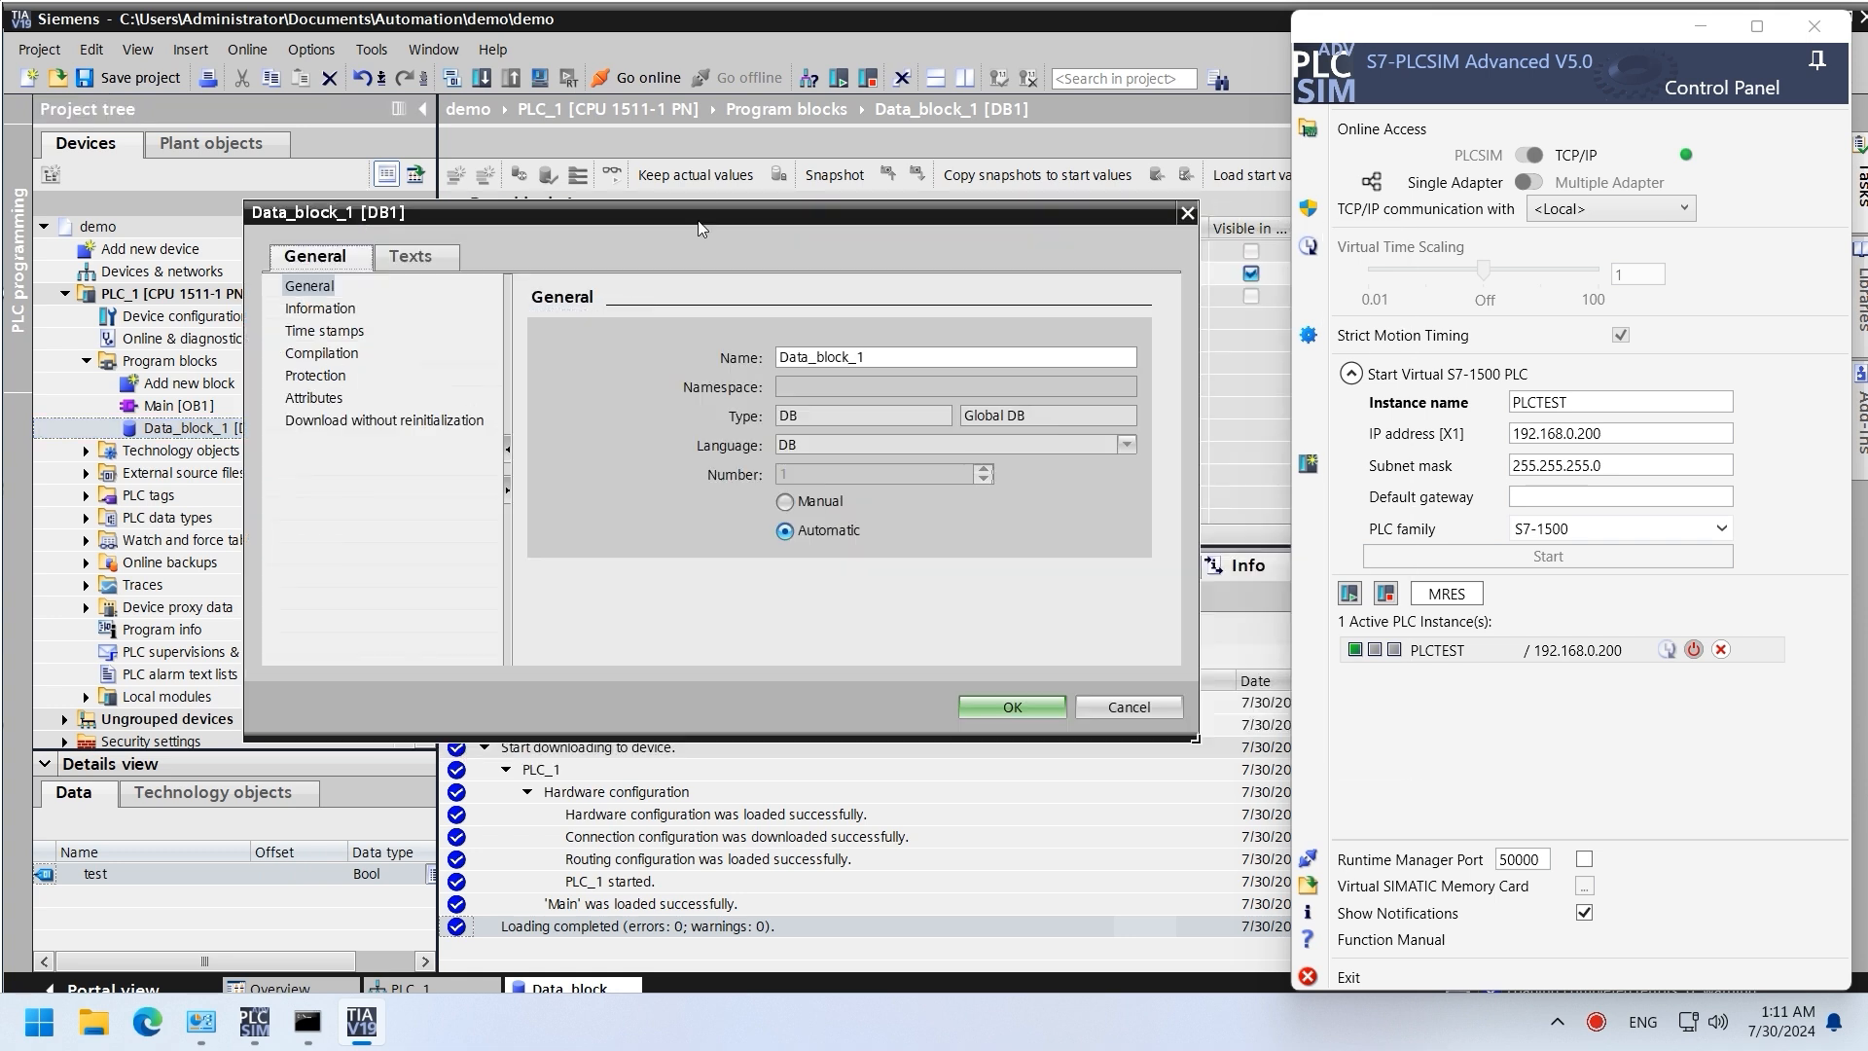
click(329, 397)
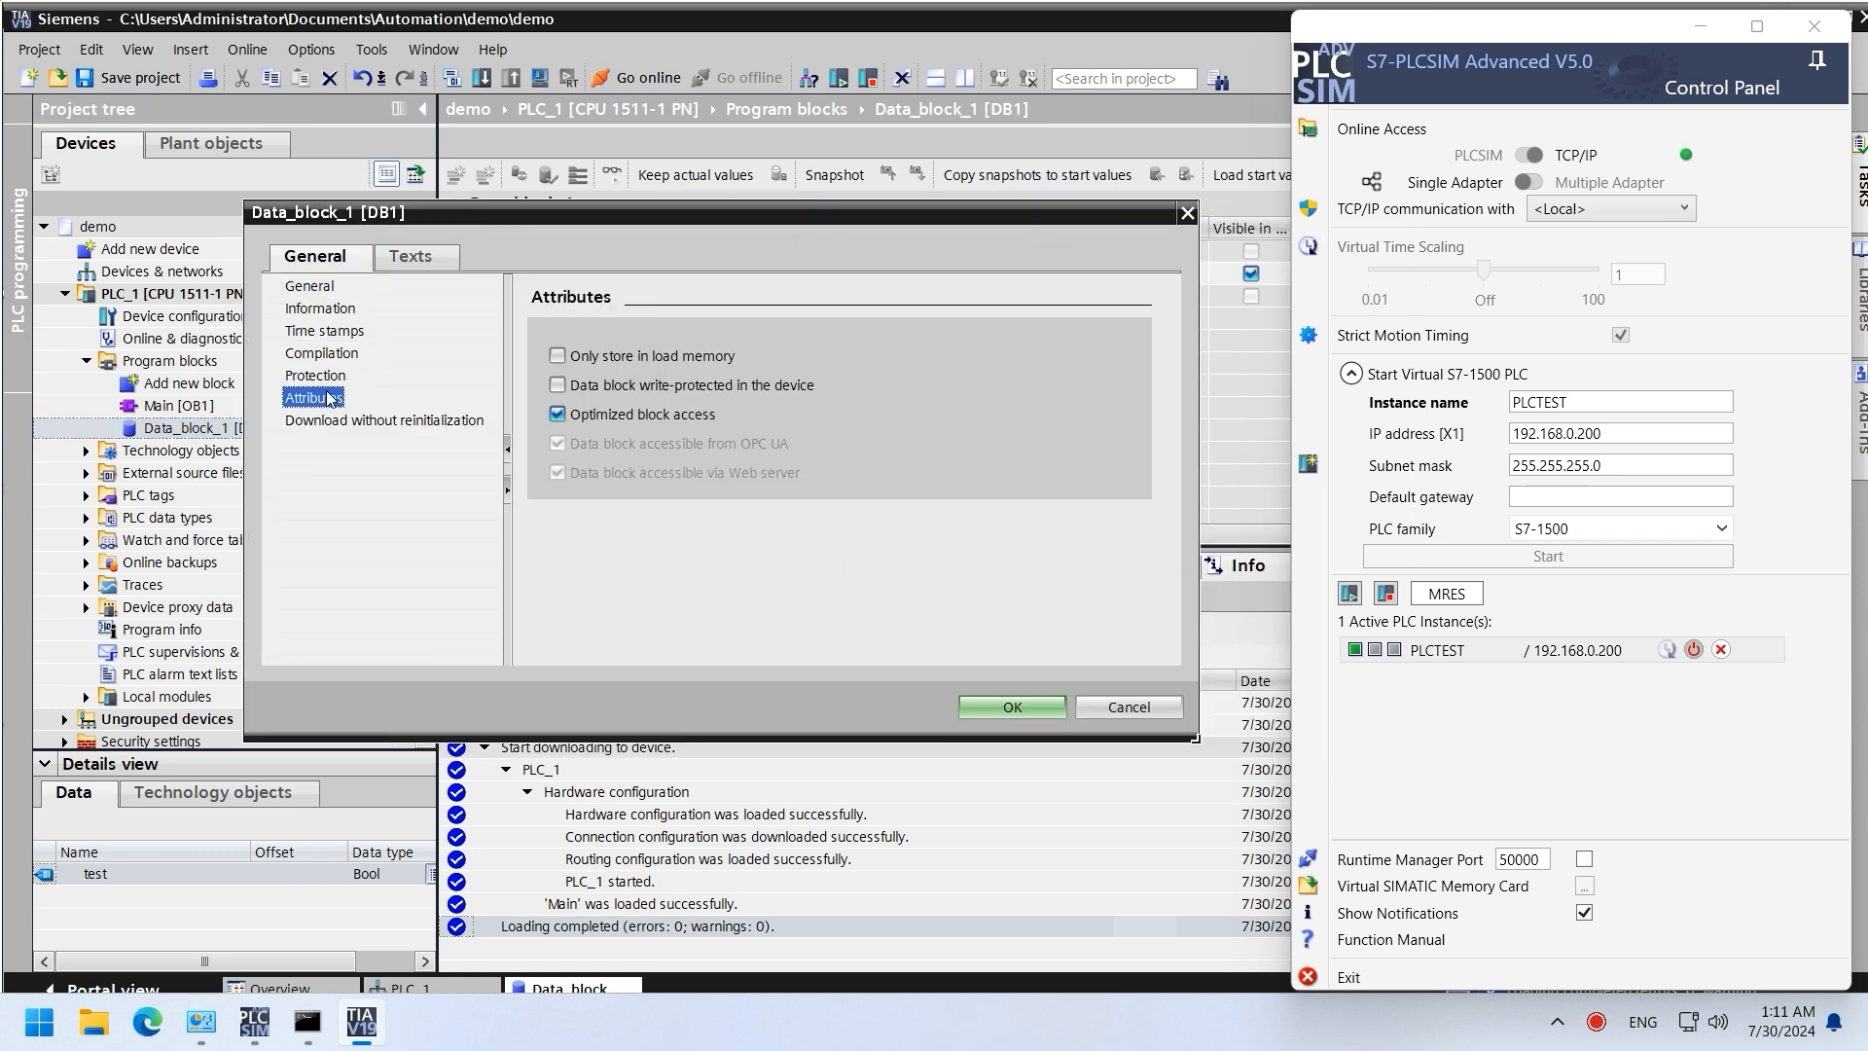
click(557, 416)
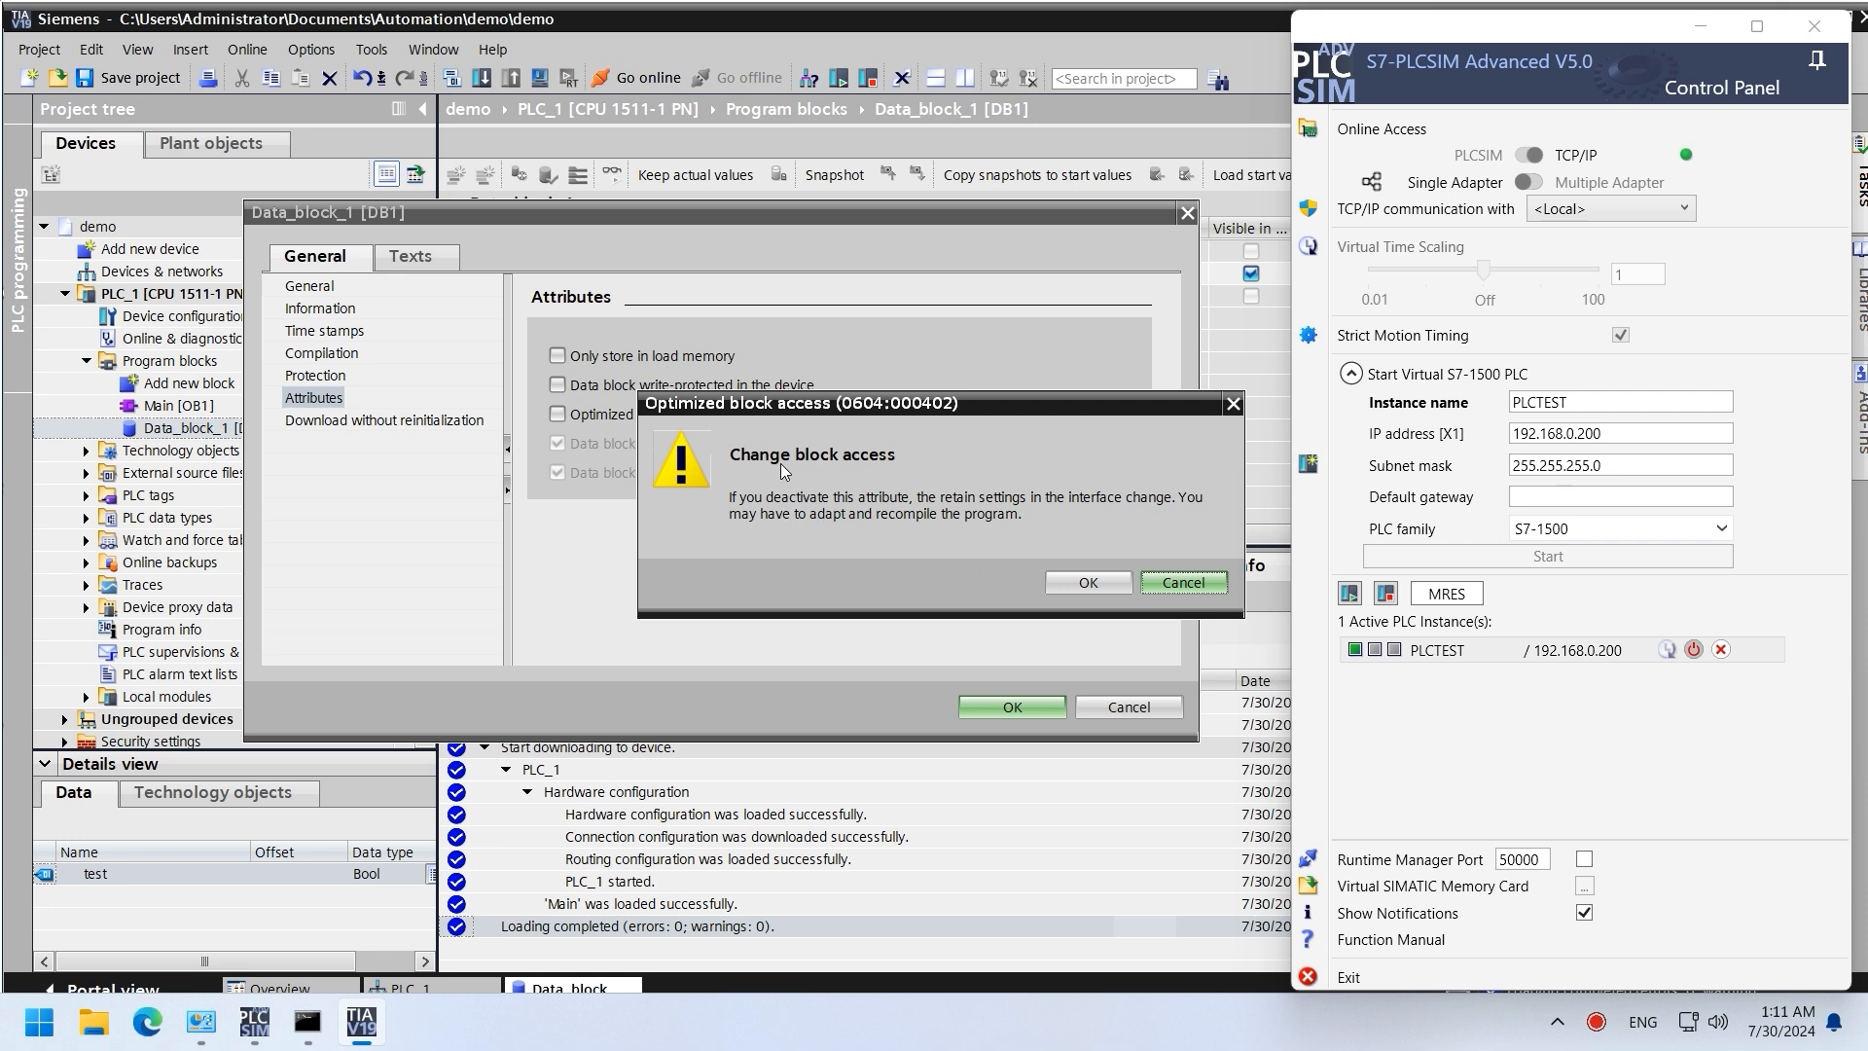
click(1087, 583)
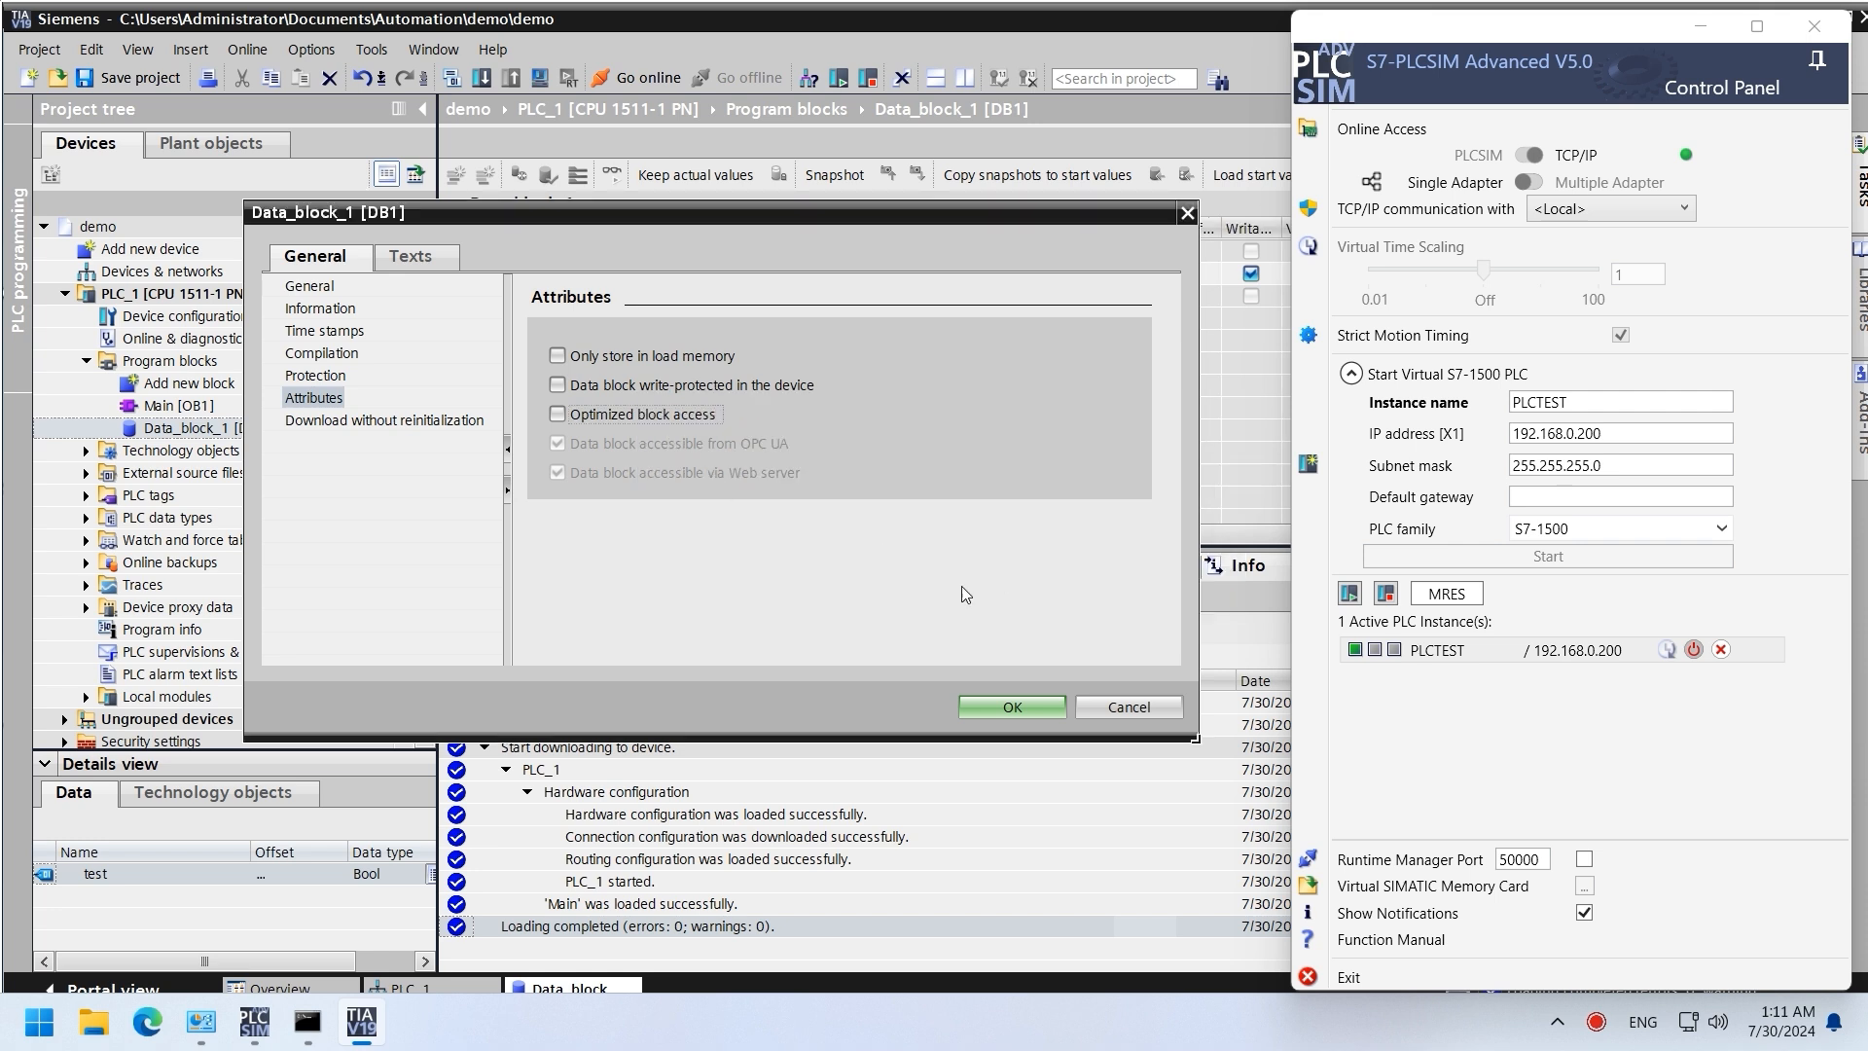
click(1014, 709)
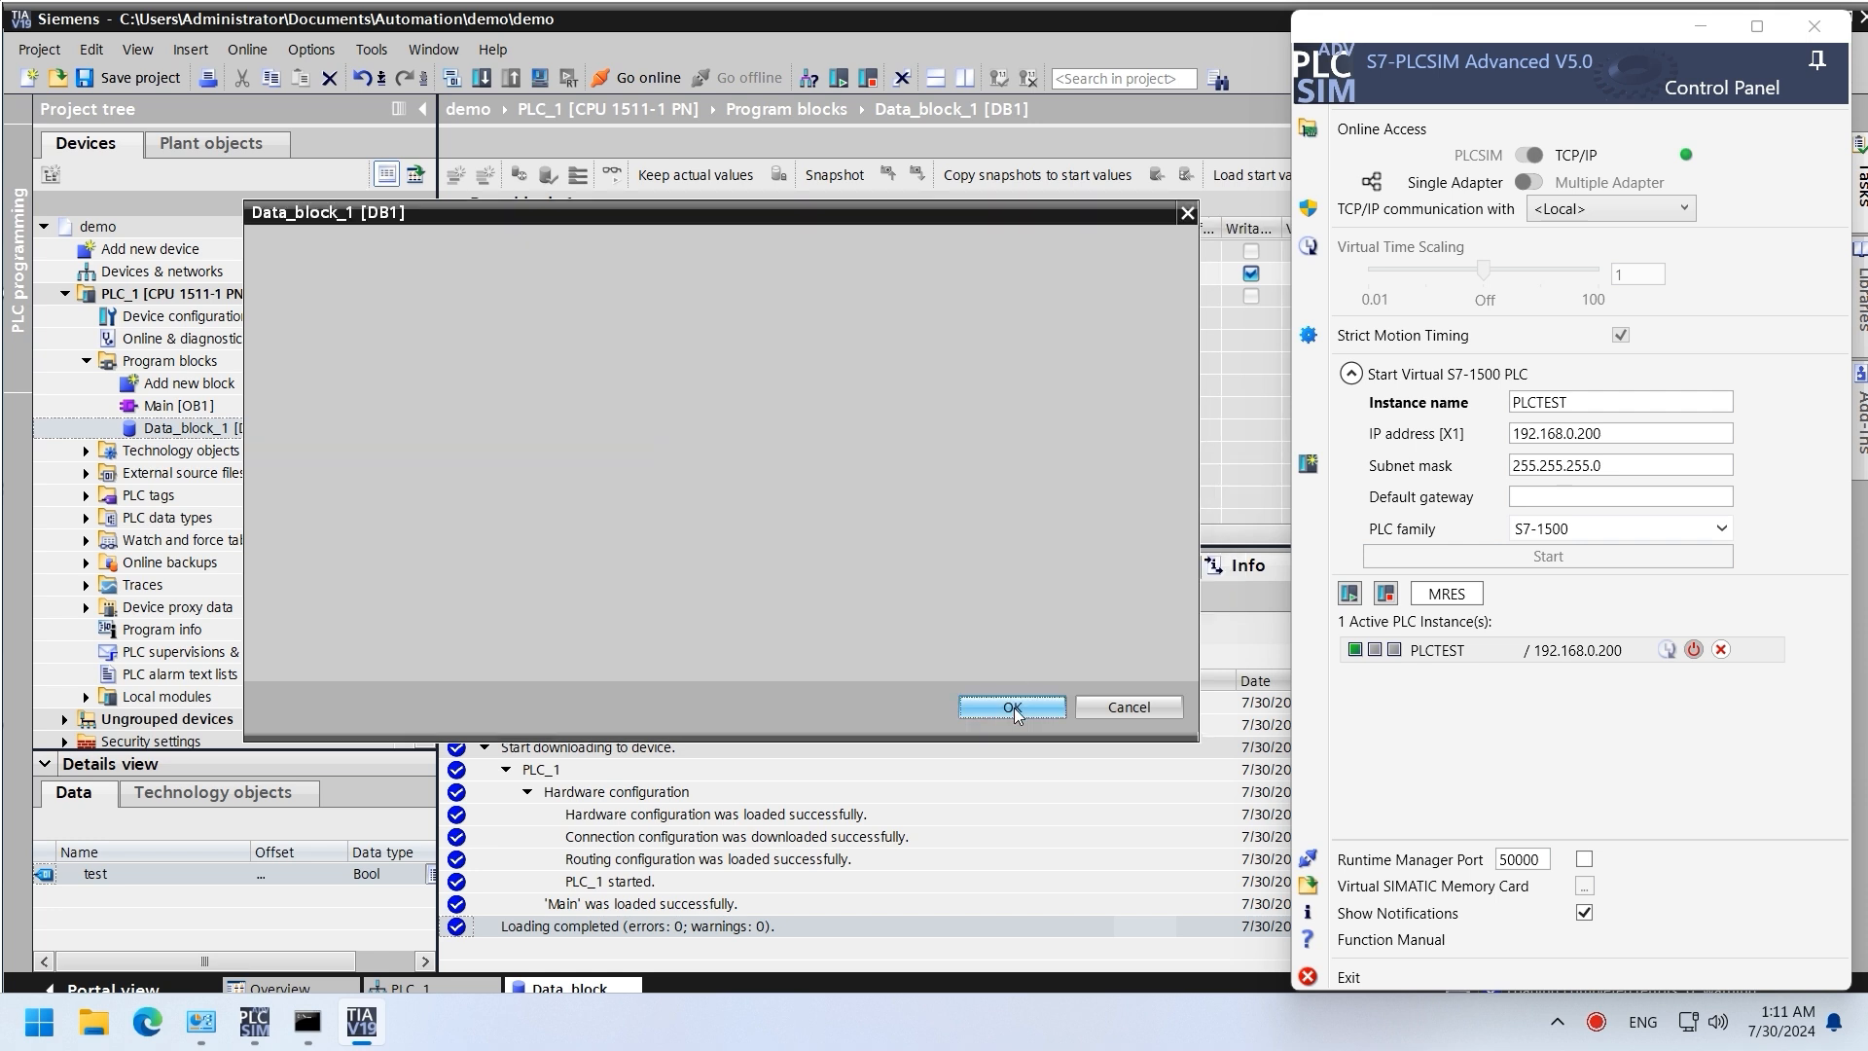
click(129, 80)
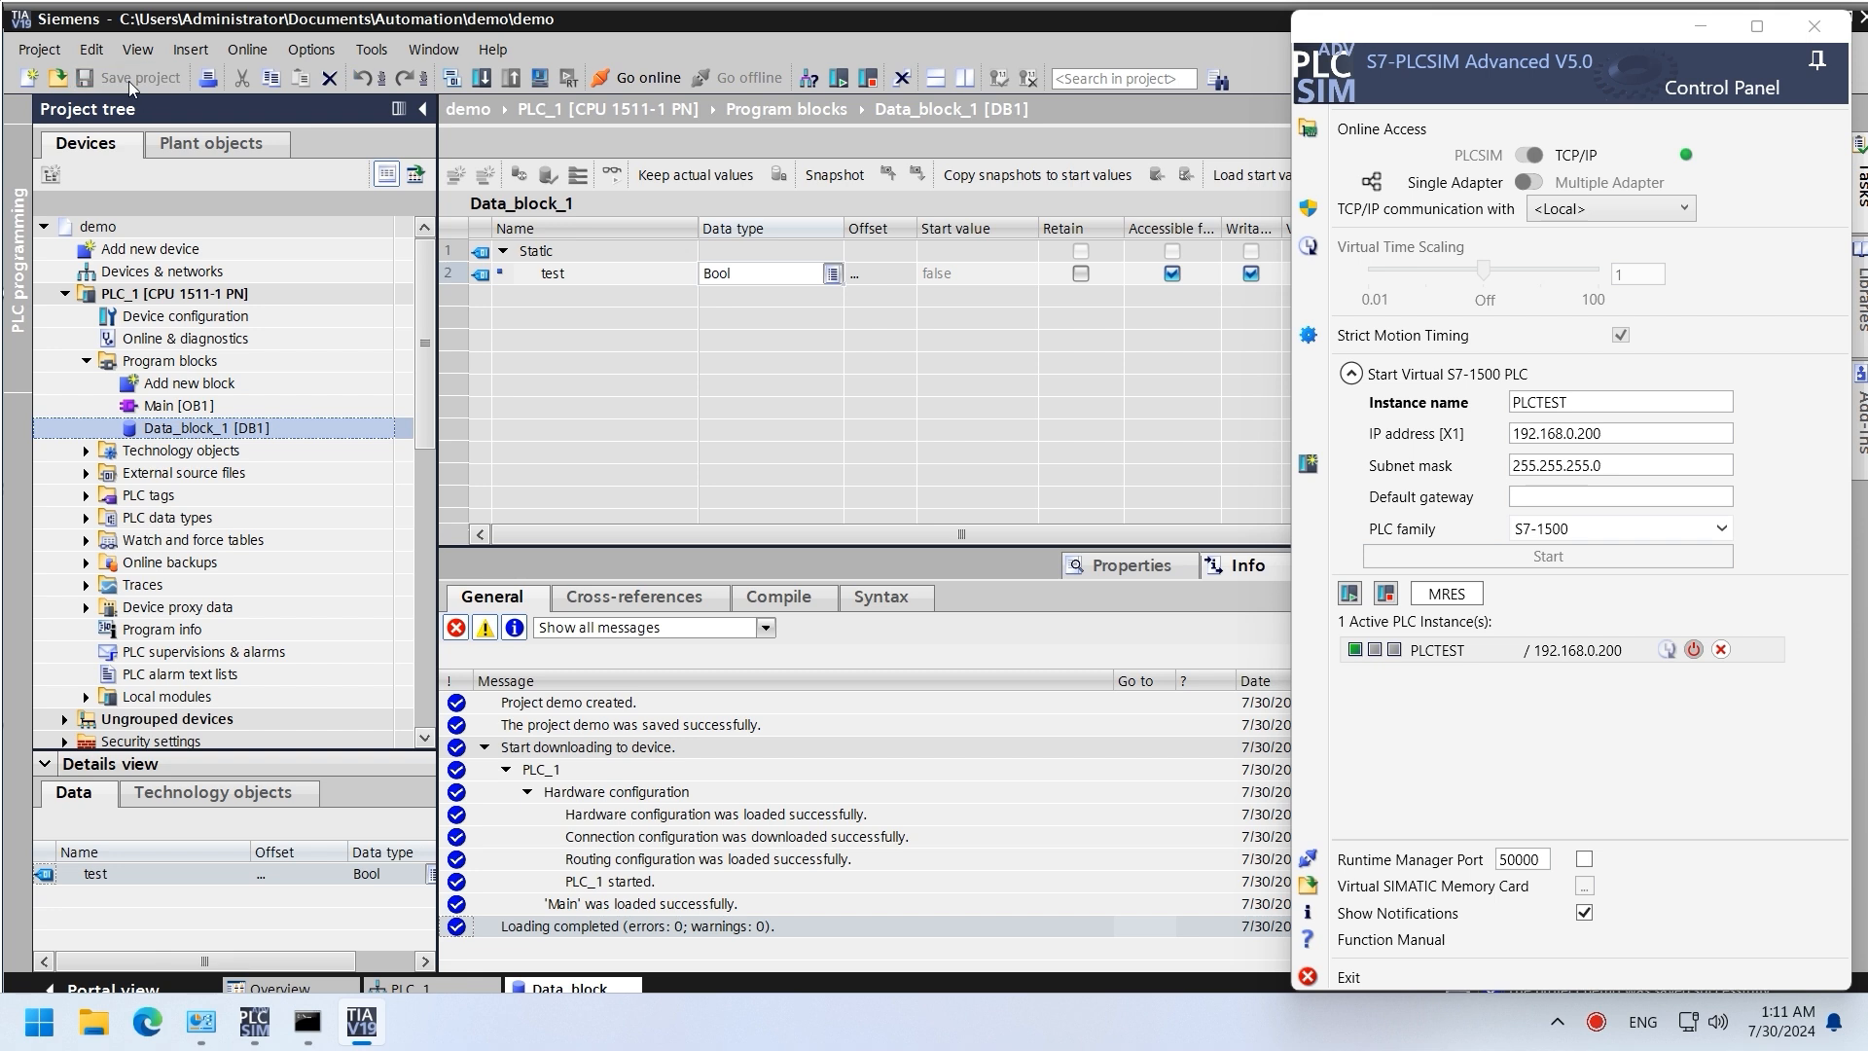
Step: Download the project with the non-optimized Data_block_1 to PLC_1
click(484, 80)
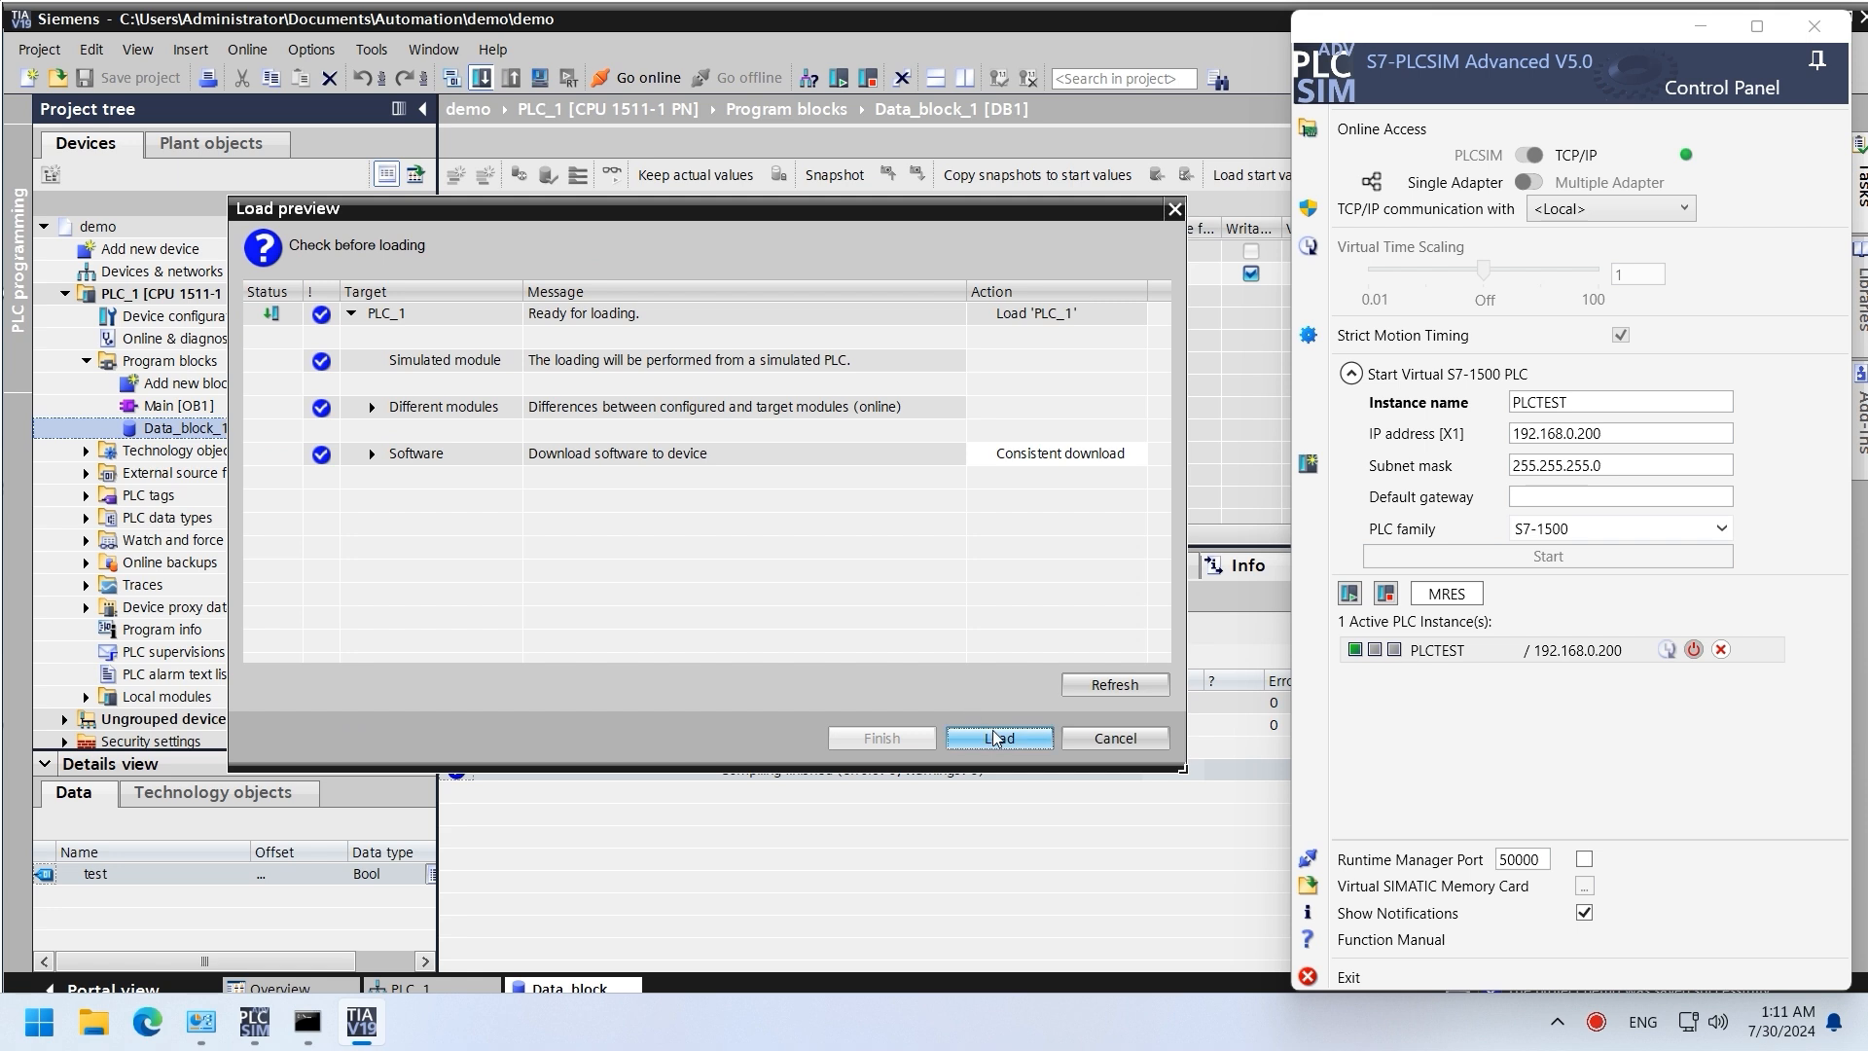
click(995, 738)
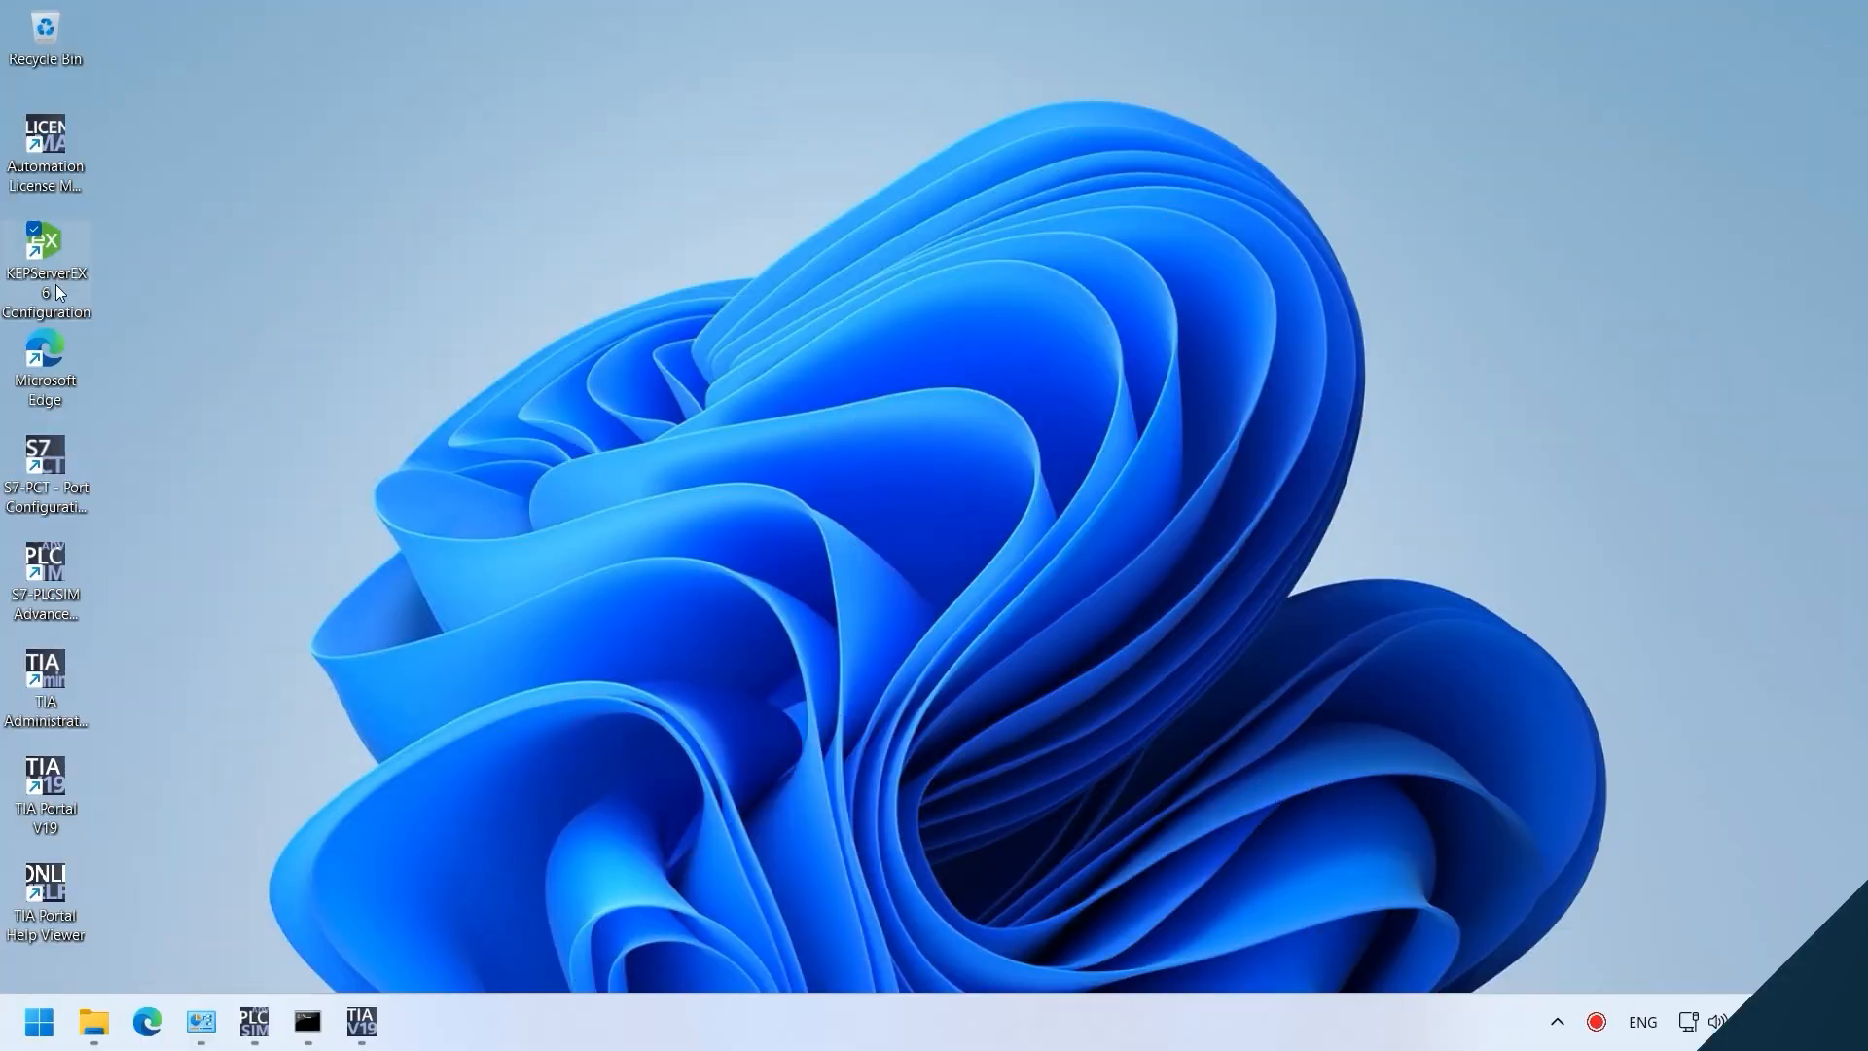
Step: Launch KEPServerEX 6 Configuration and replace the runtime project with a new empty one
double_click(56, 297)
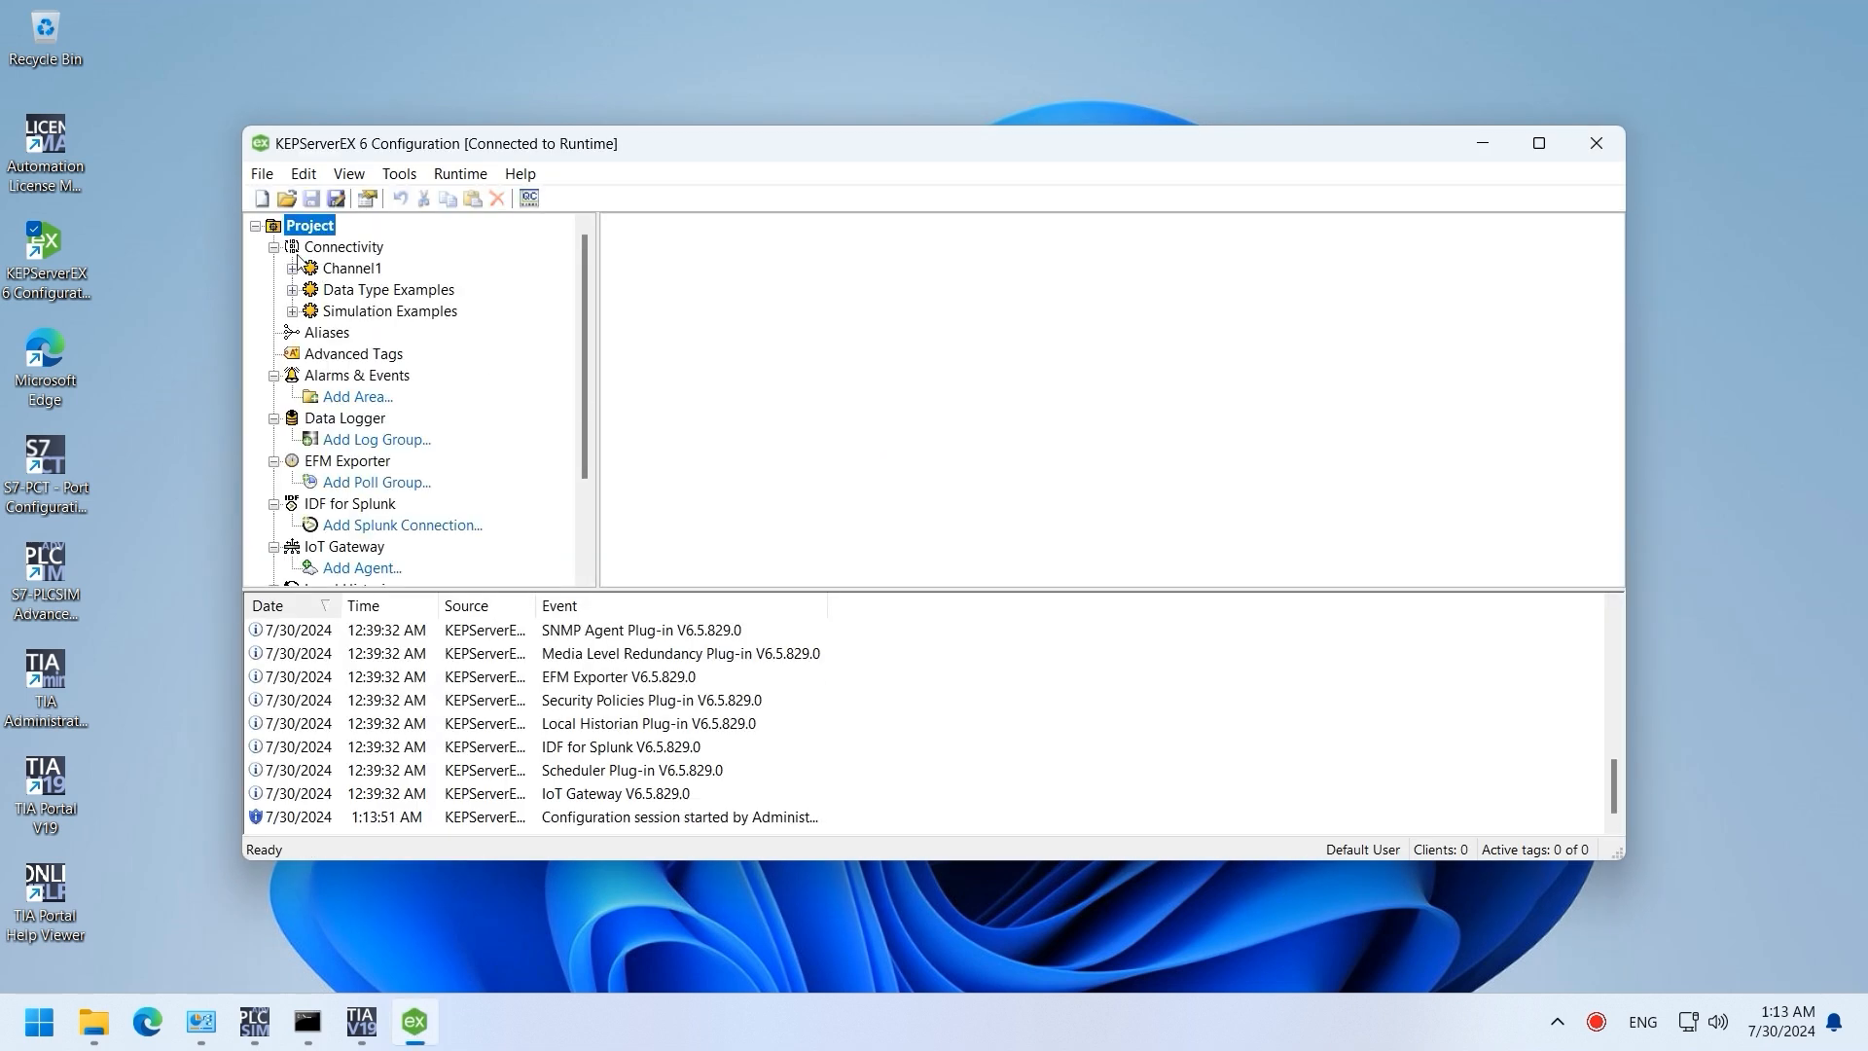
click(261, 199)
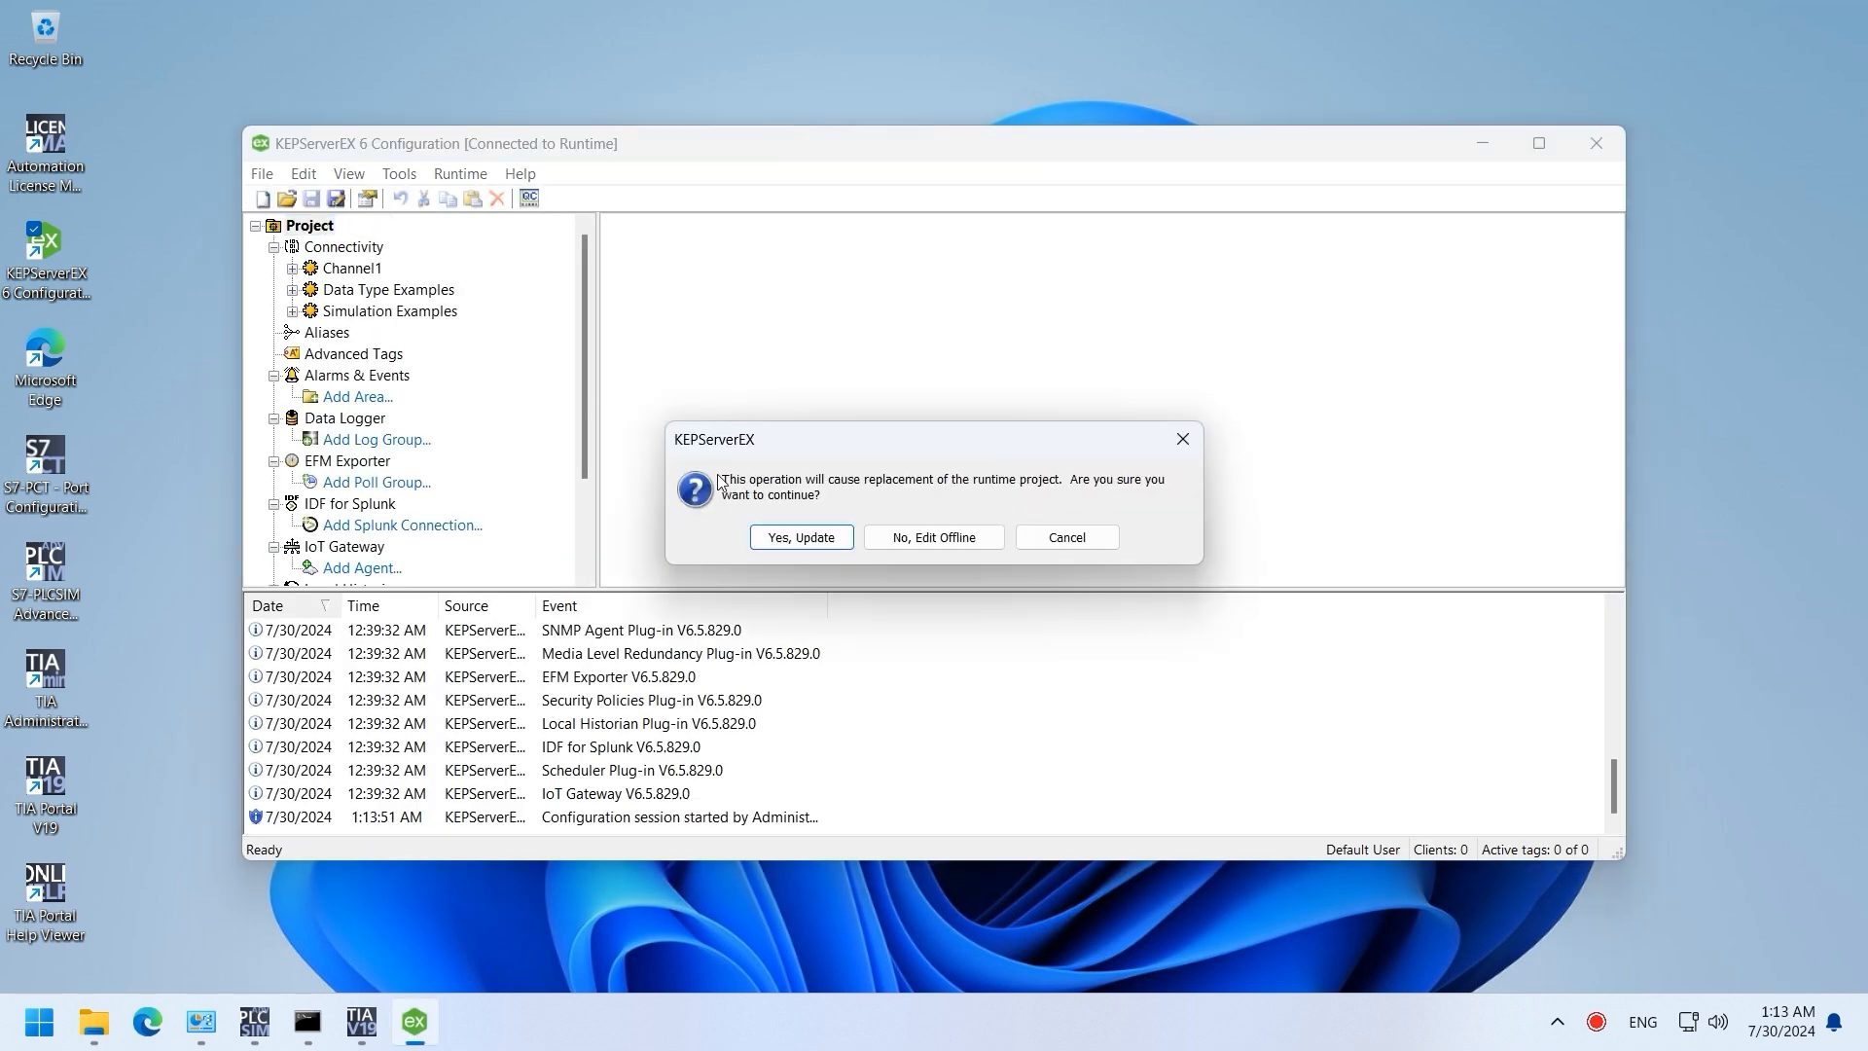
click(815, 541)
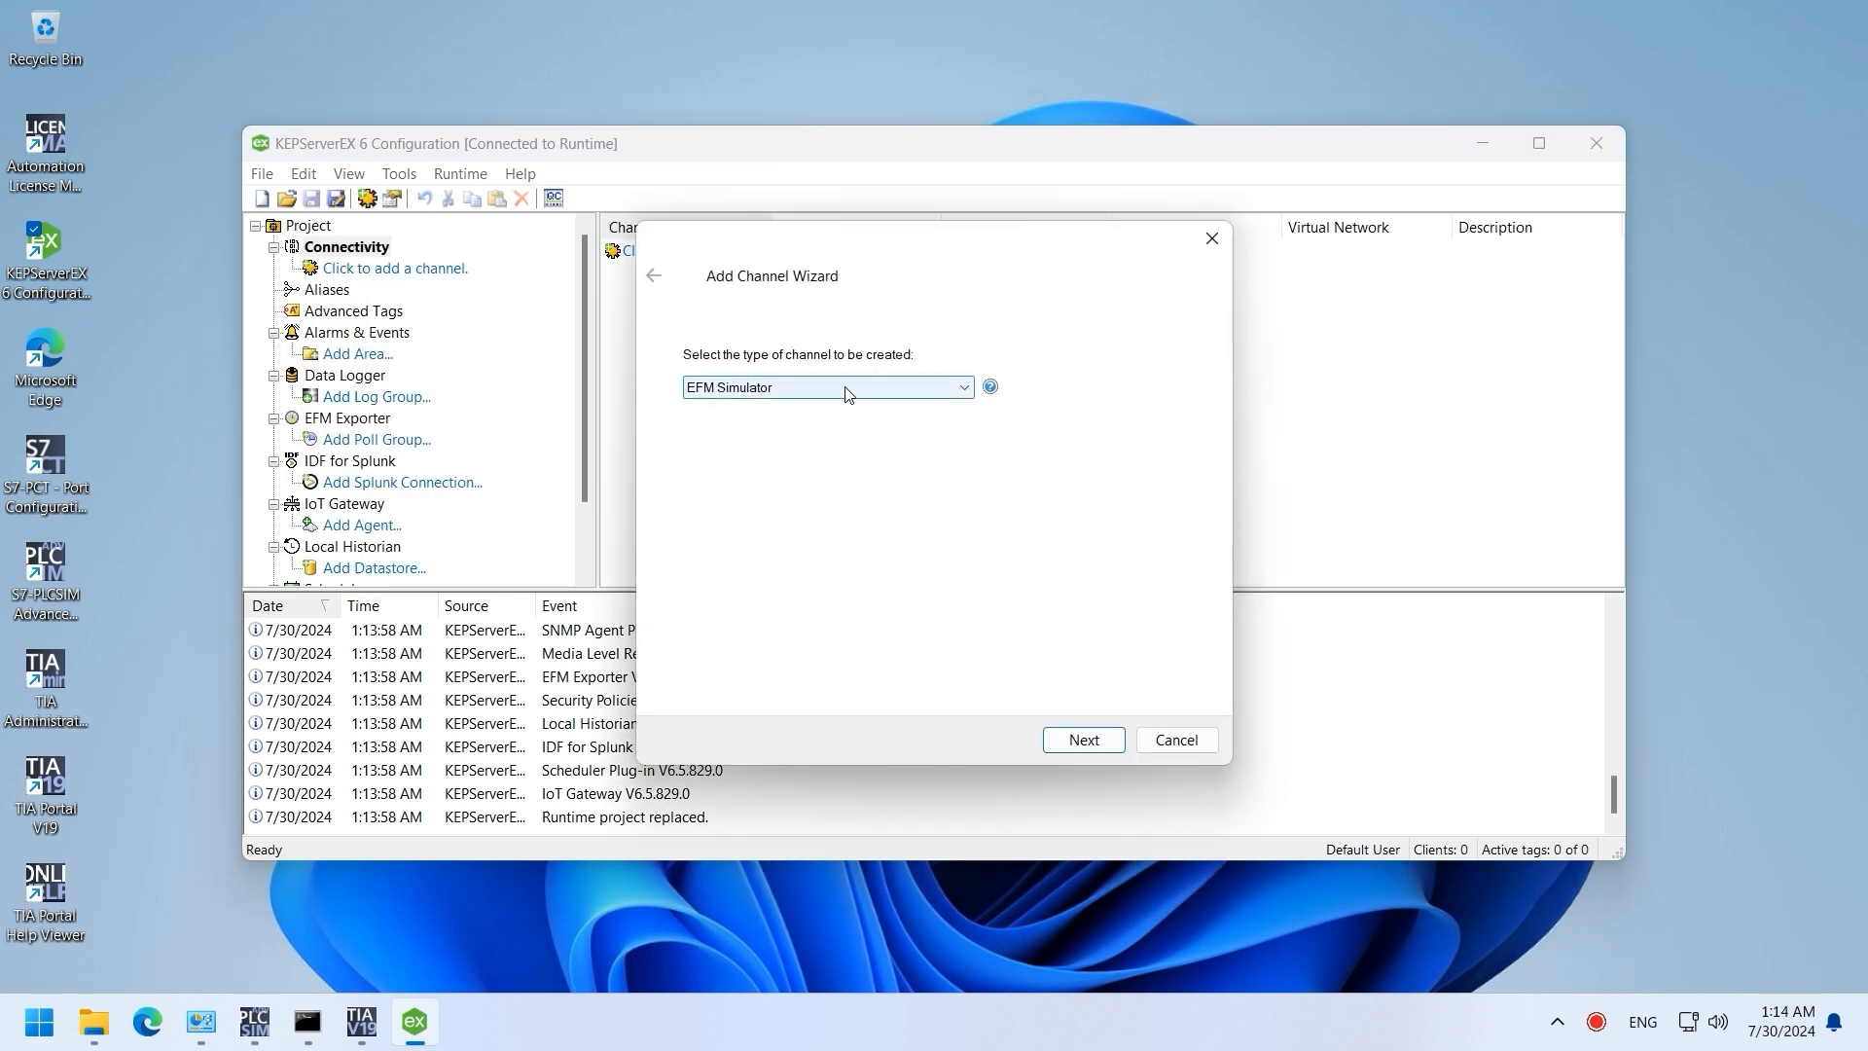
Step: Create Siemens TCP/IP Ethernet channel Channel1 on the Siemens PLCSIM Virtual Ethernet Adapter, keeping other defaults
click(876, 387)
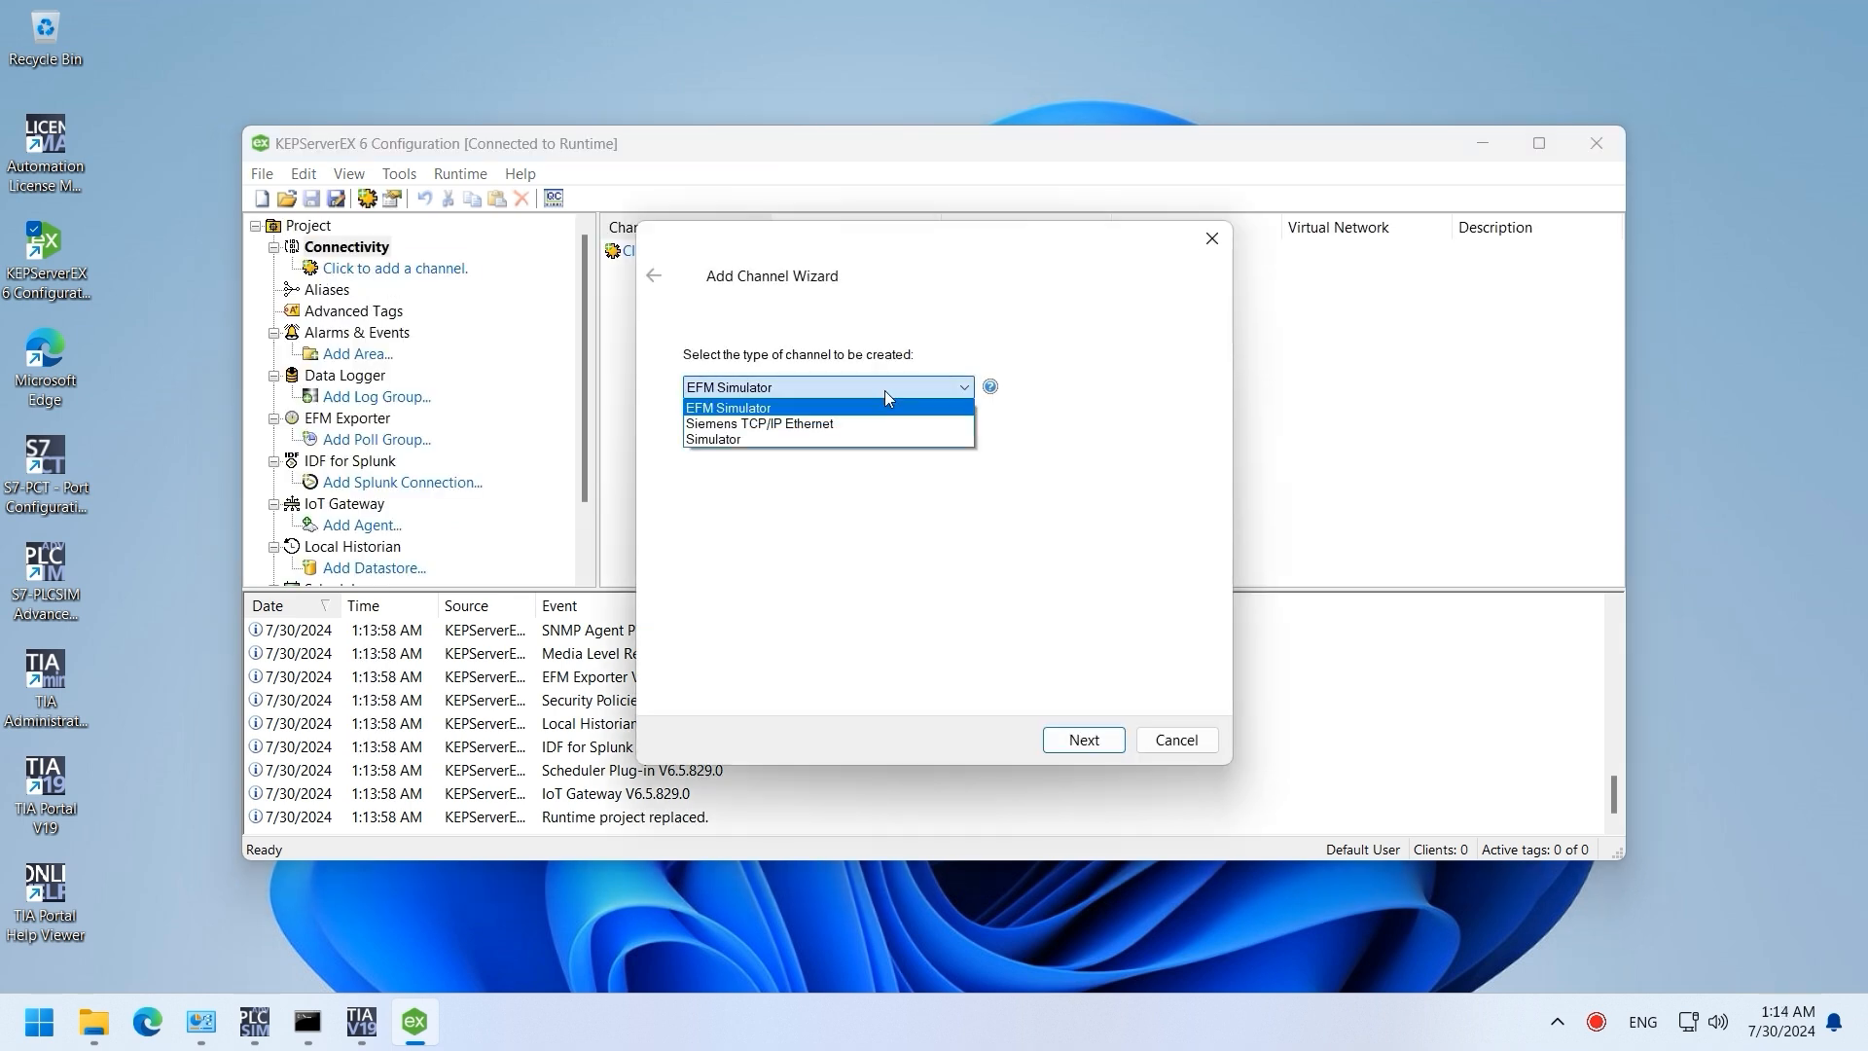
click(815, 424)
click(1084, 740)
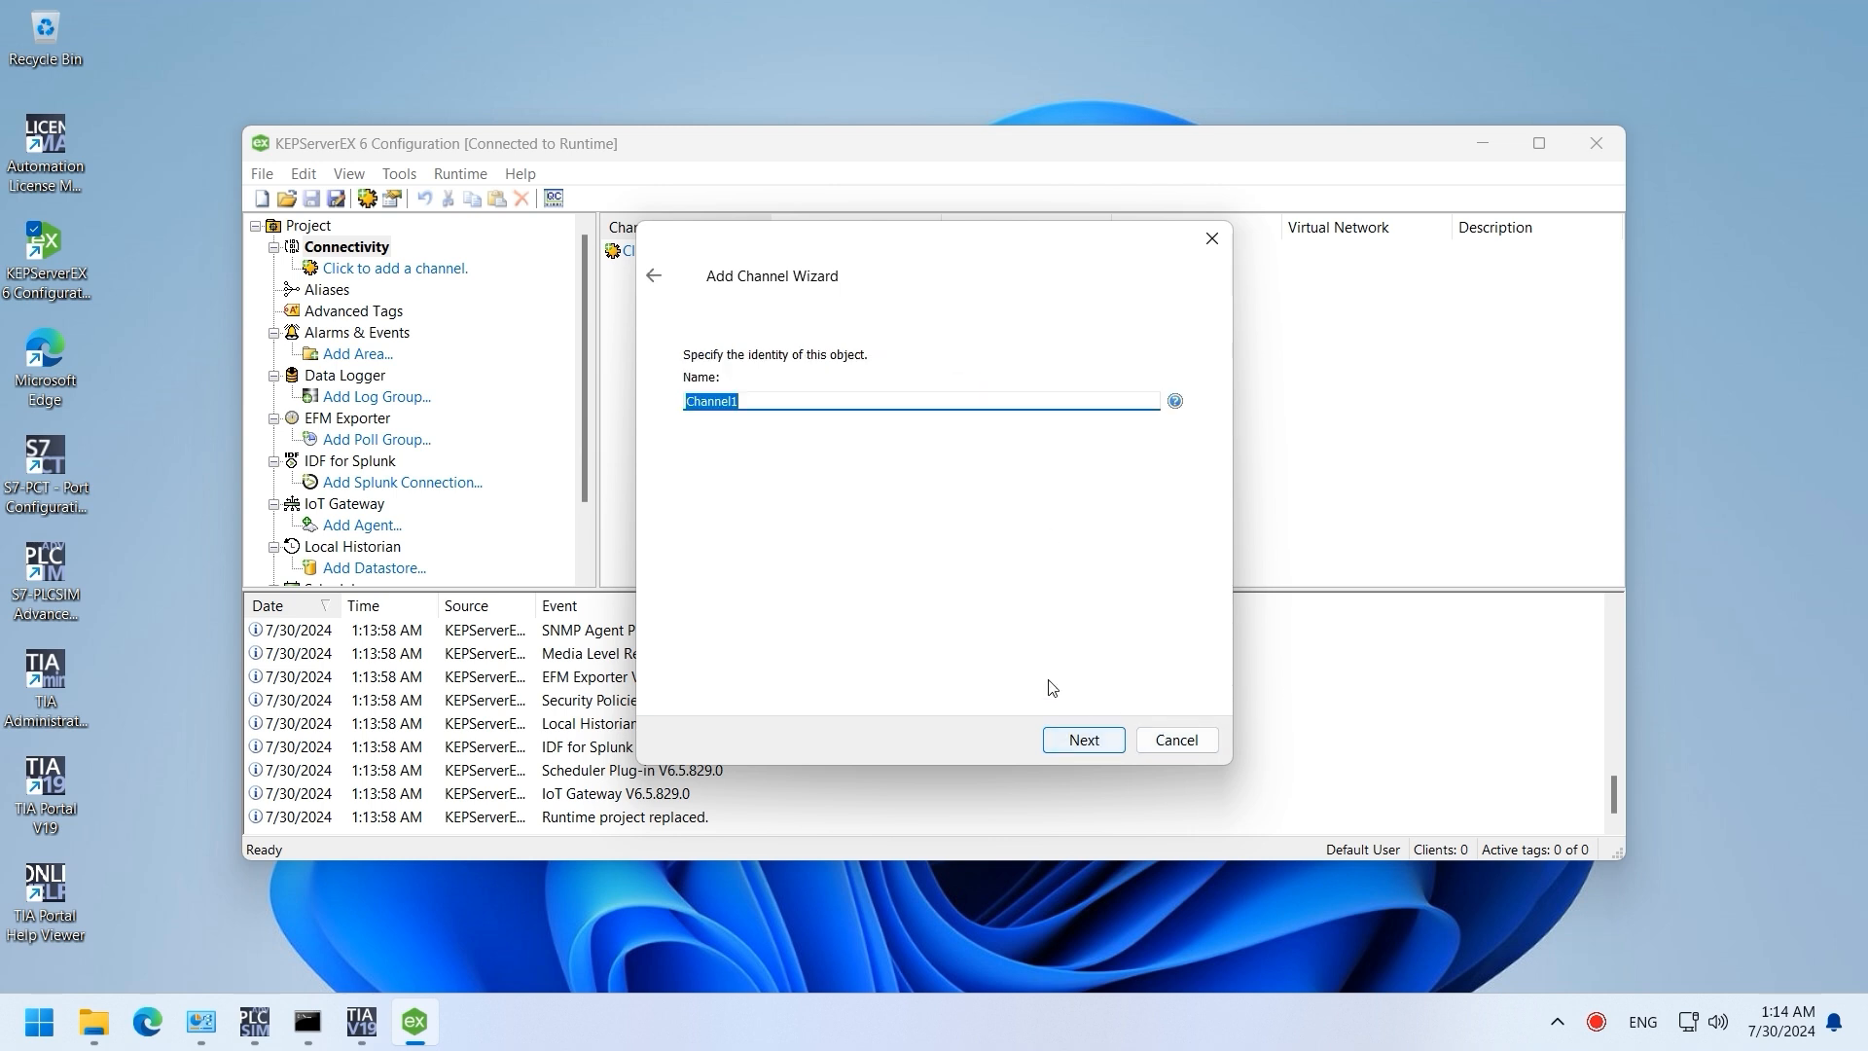
click(1083, 739)
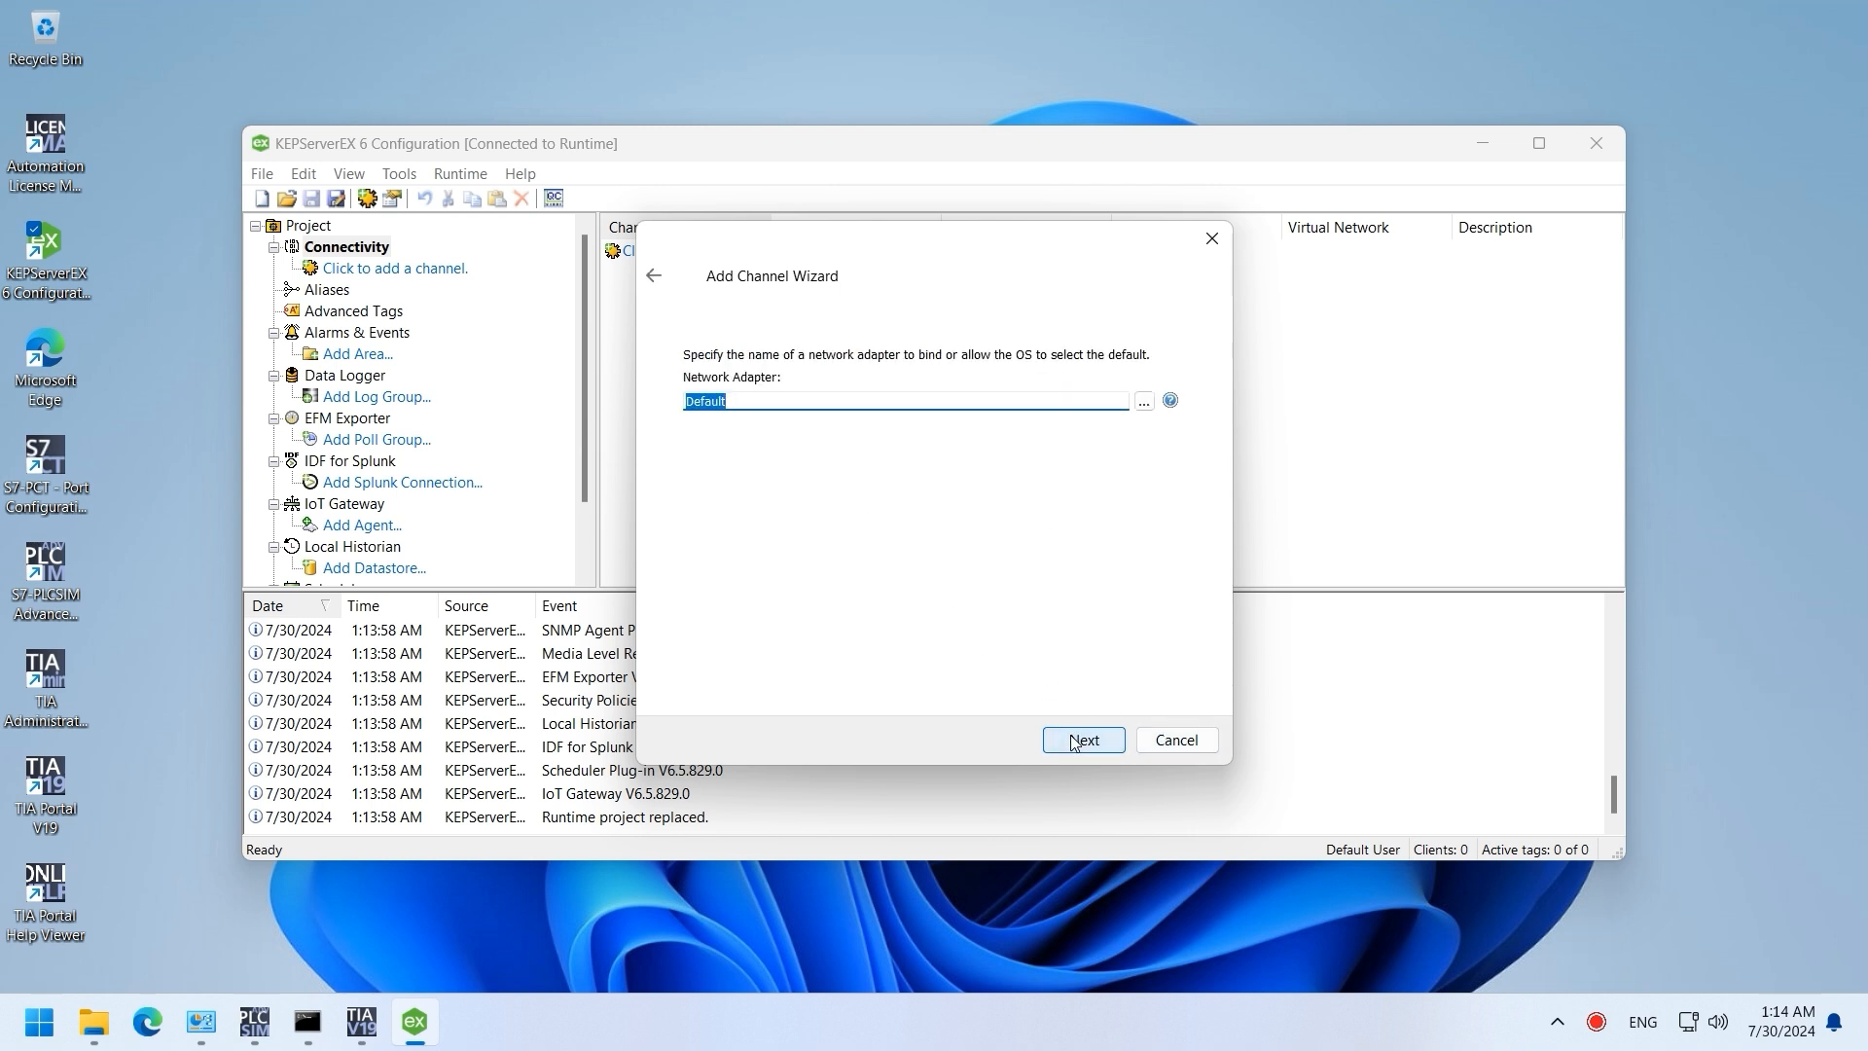
click(1144, 402)
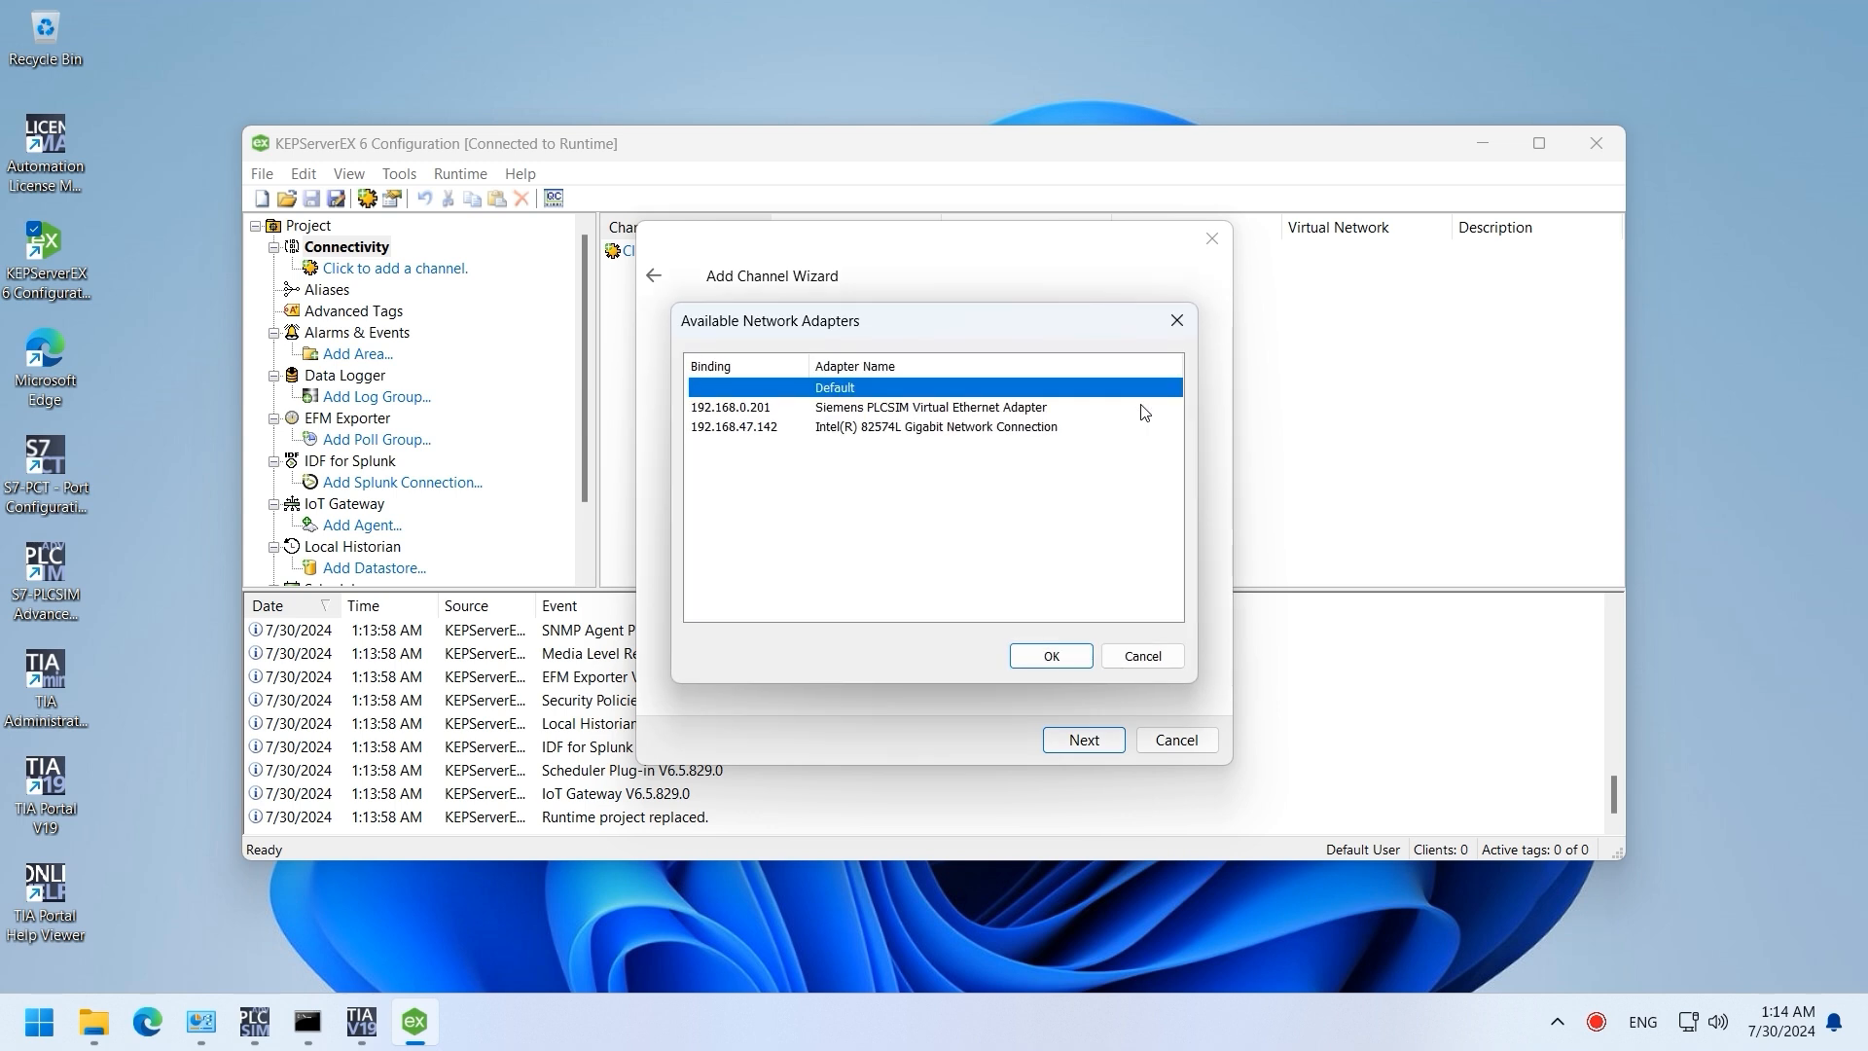
click(903, 409)
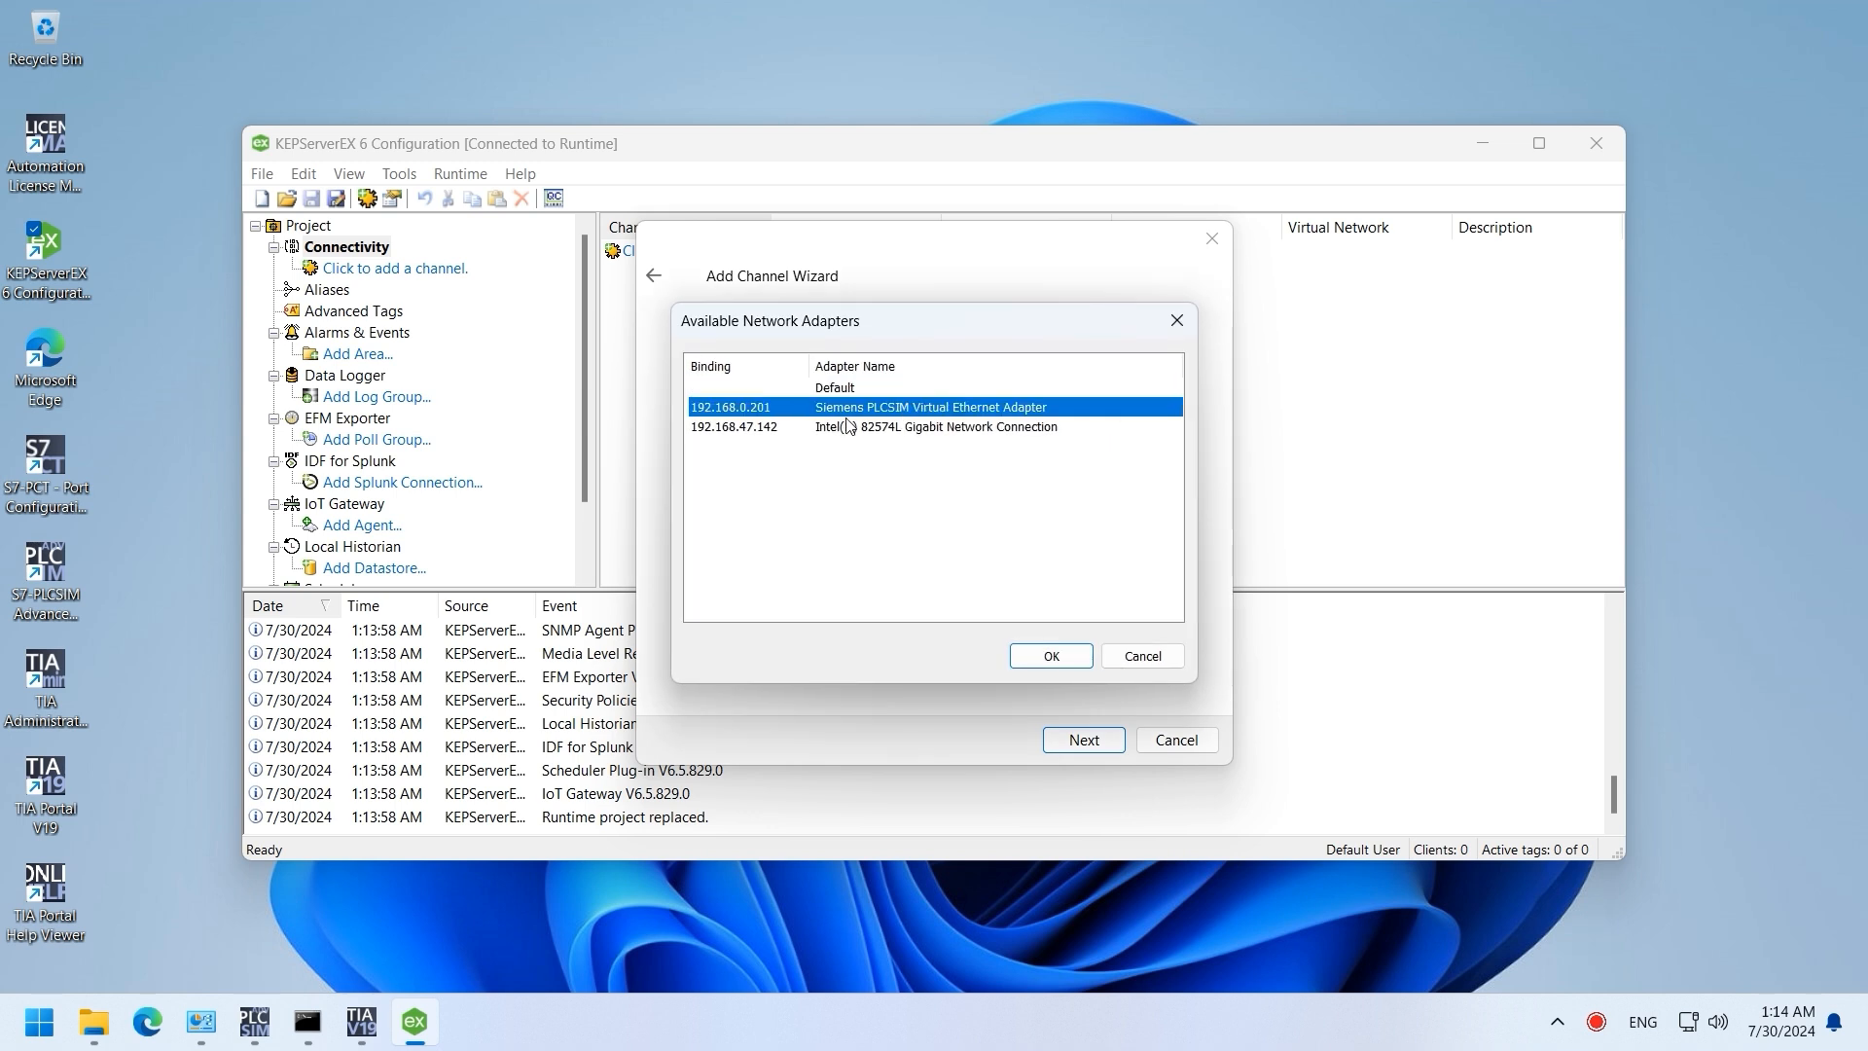
double_click(788, 409)
click(1080, 749)
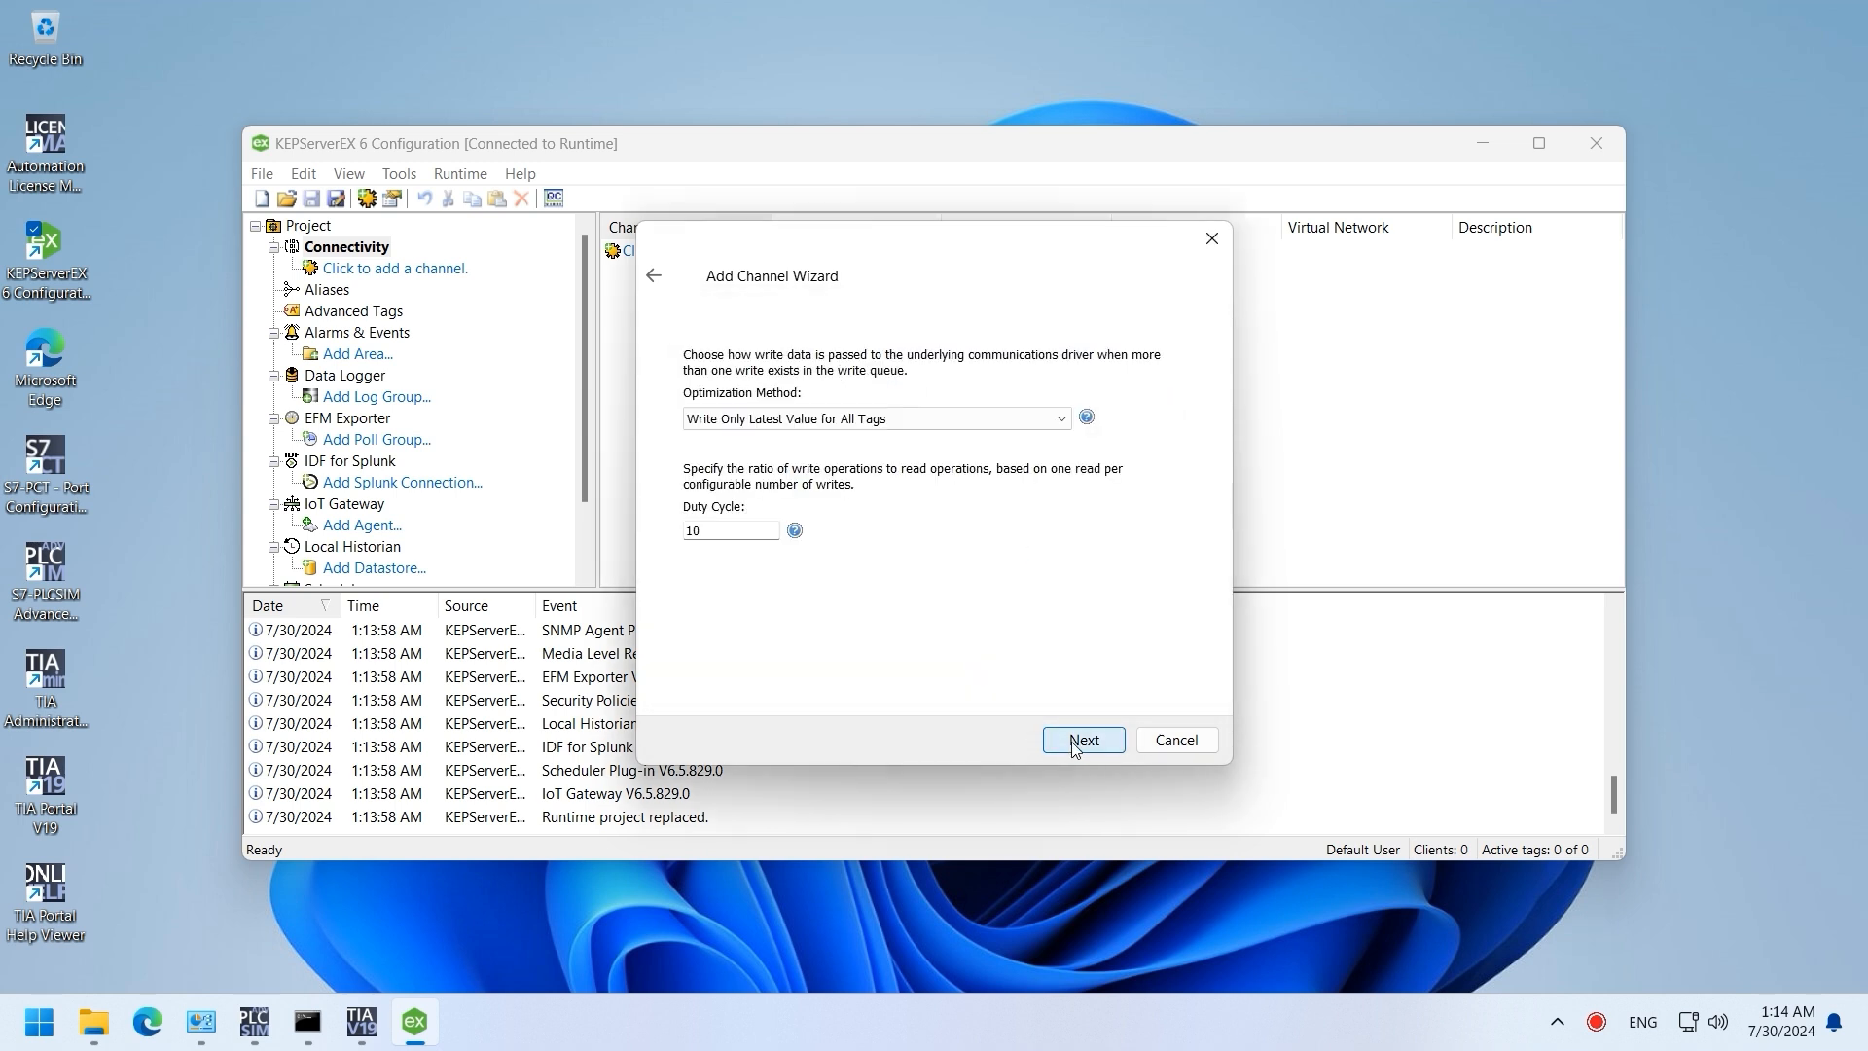
click(1074, 749)
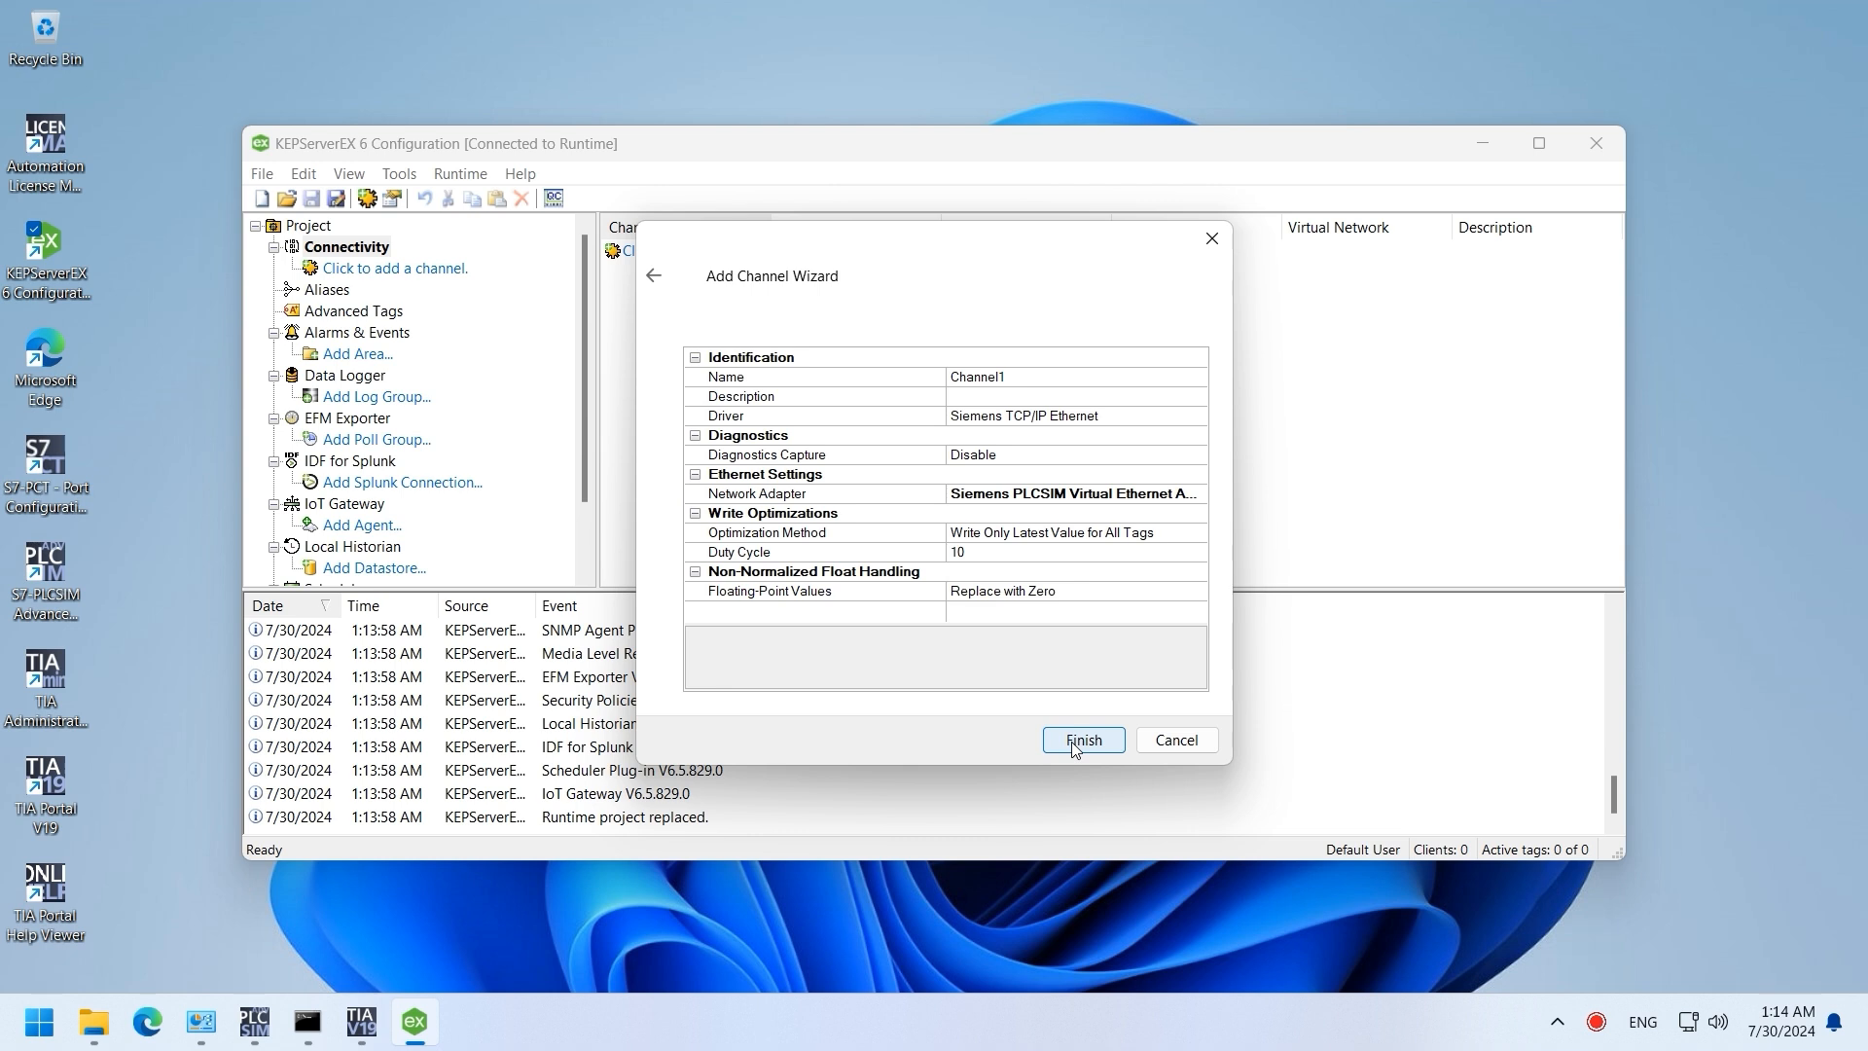
click(1082, 741)
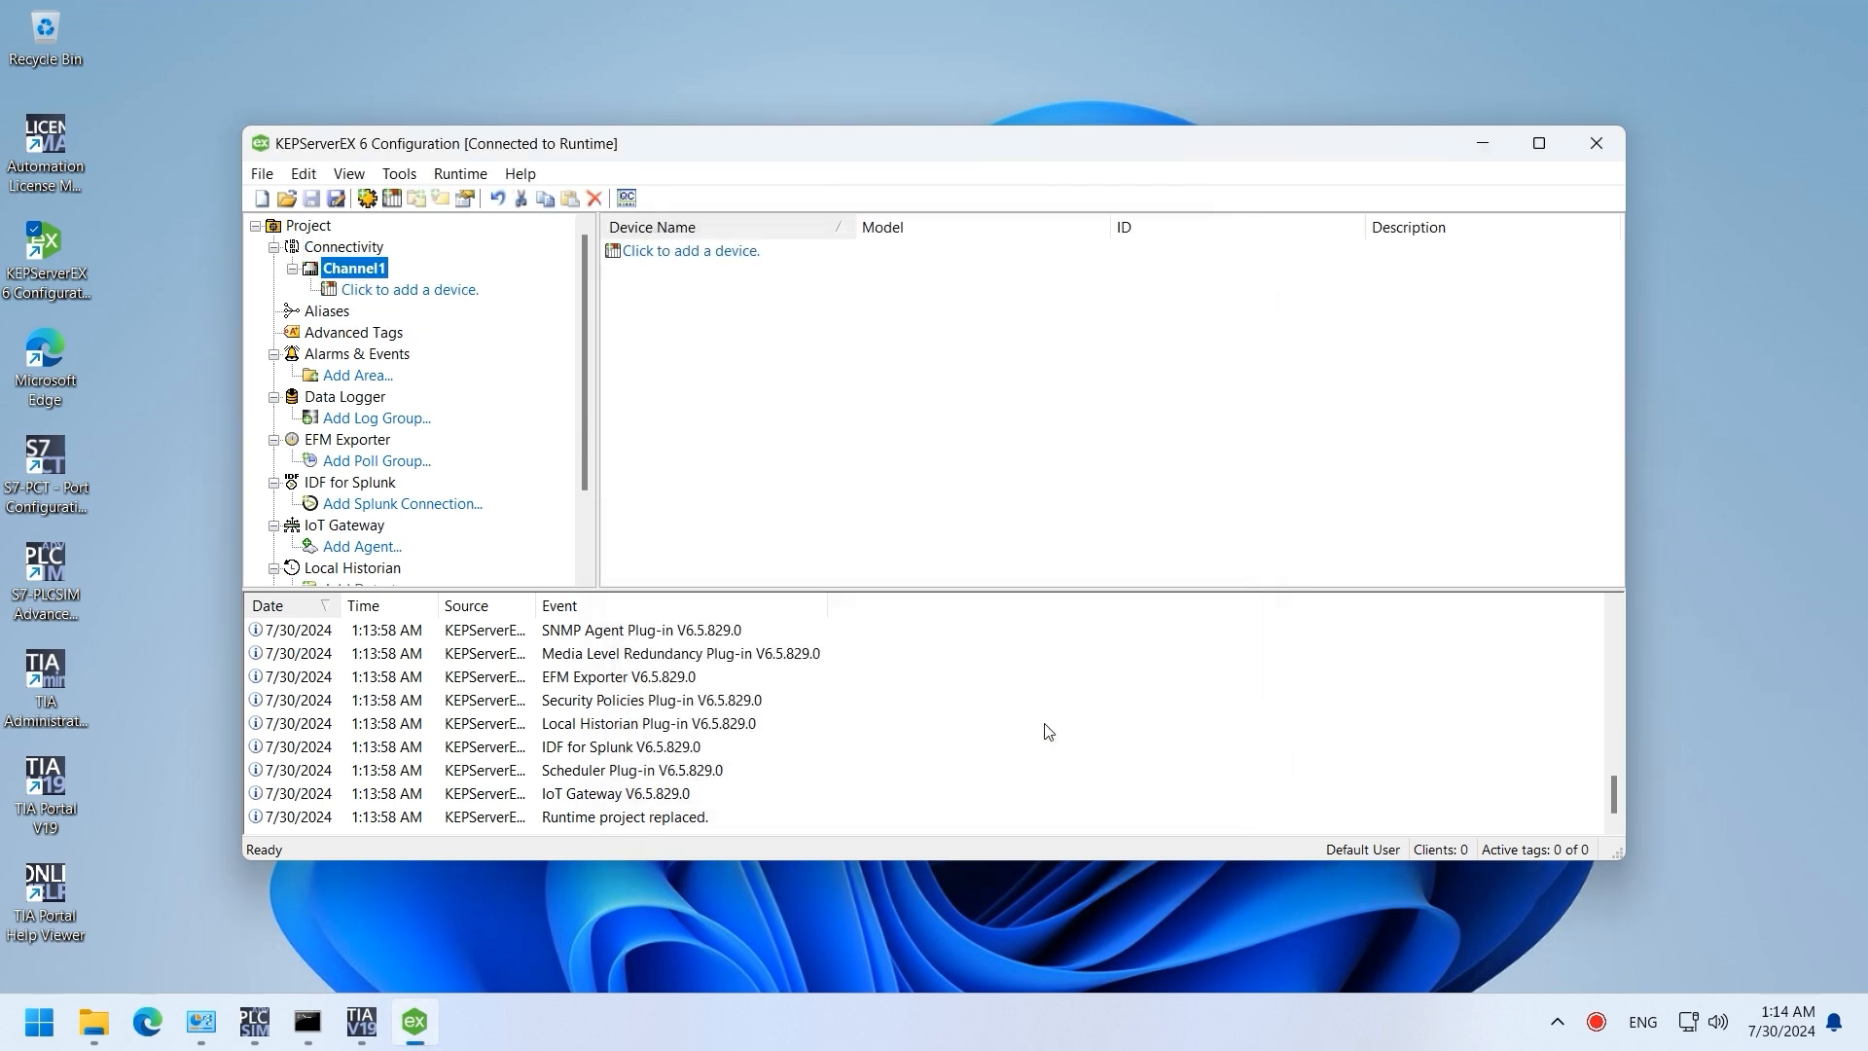
Step: Add device Device1 to Channel1 as model S7-1500 with ID 192.168.0.200
click(450, 292)
click(1121, 743)
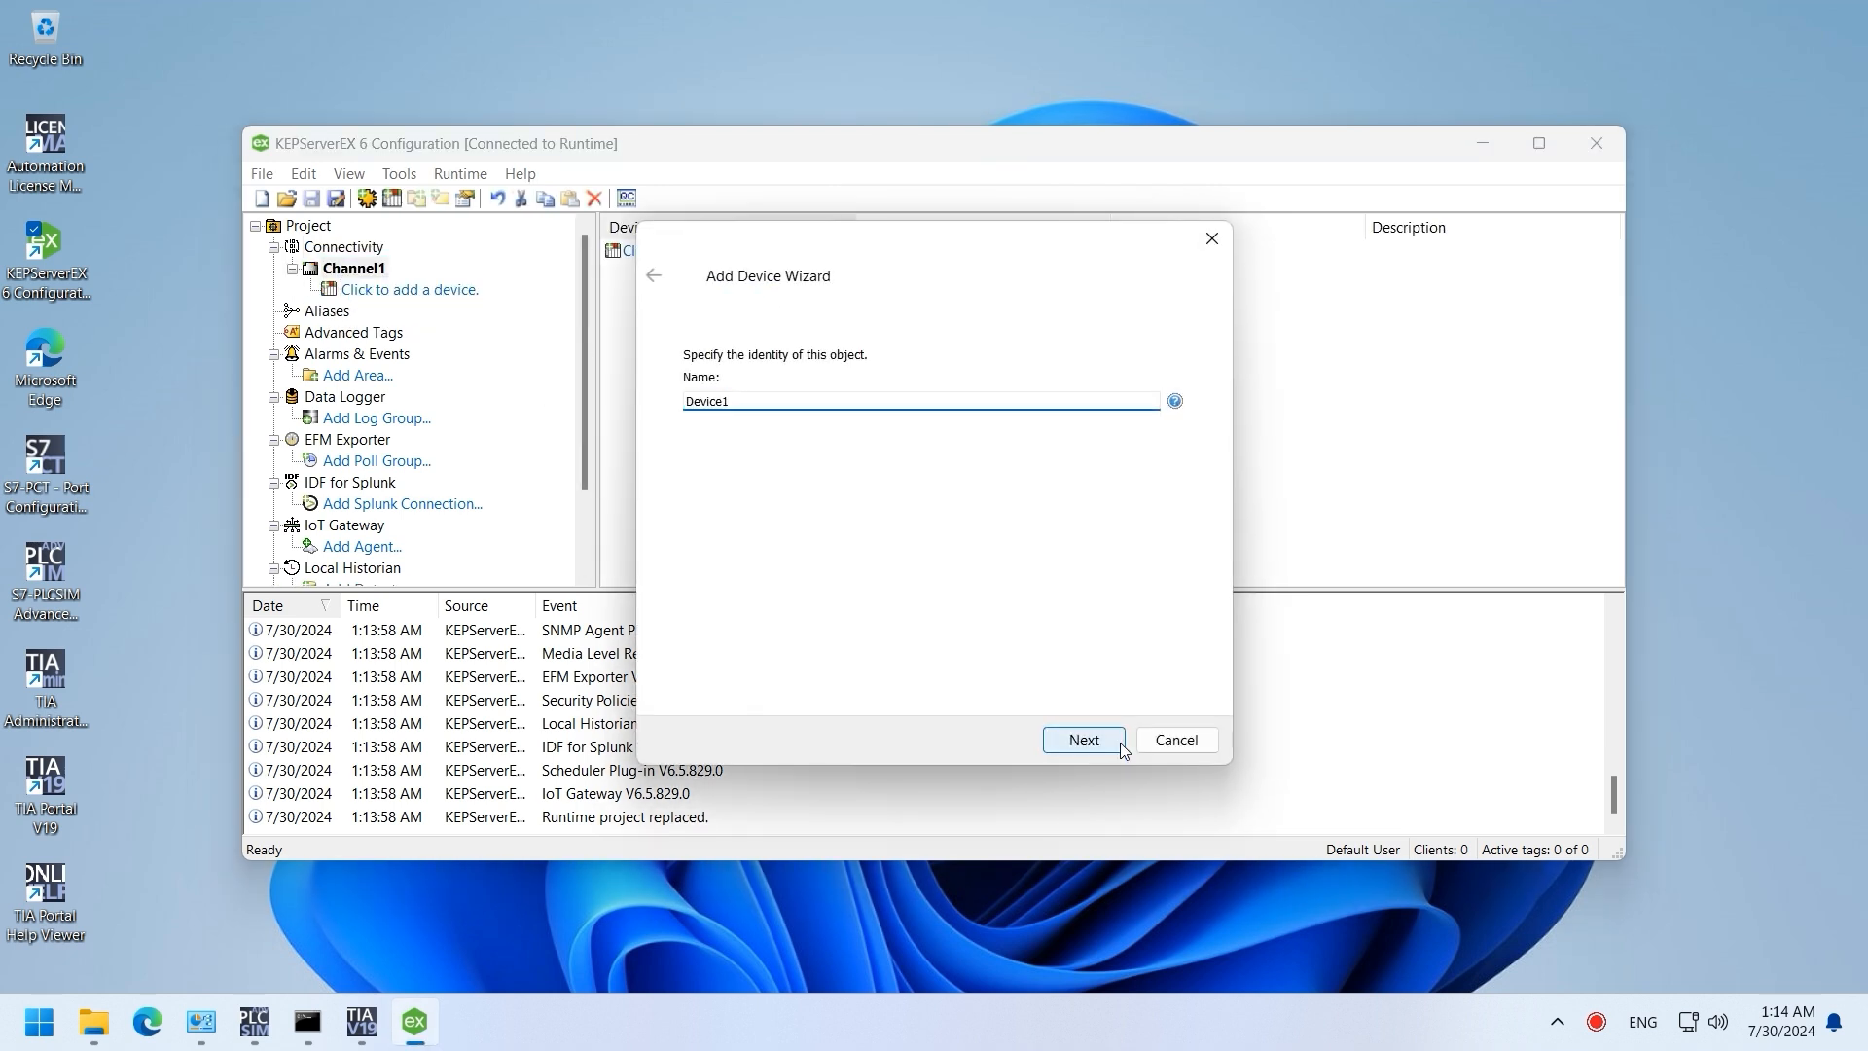
click(863, 418)
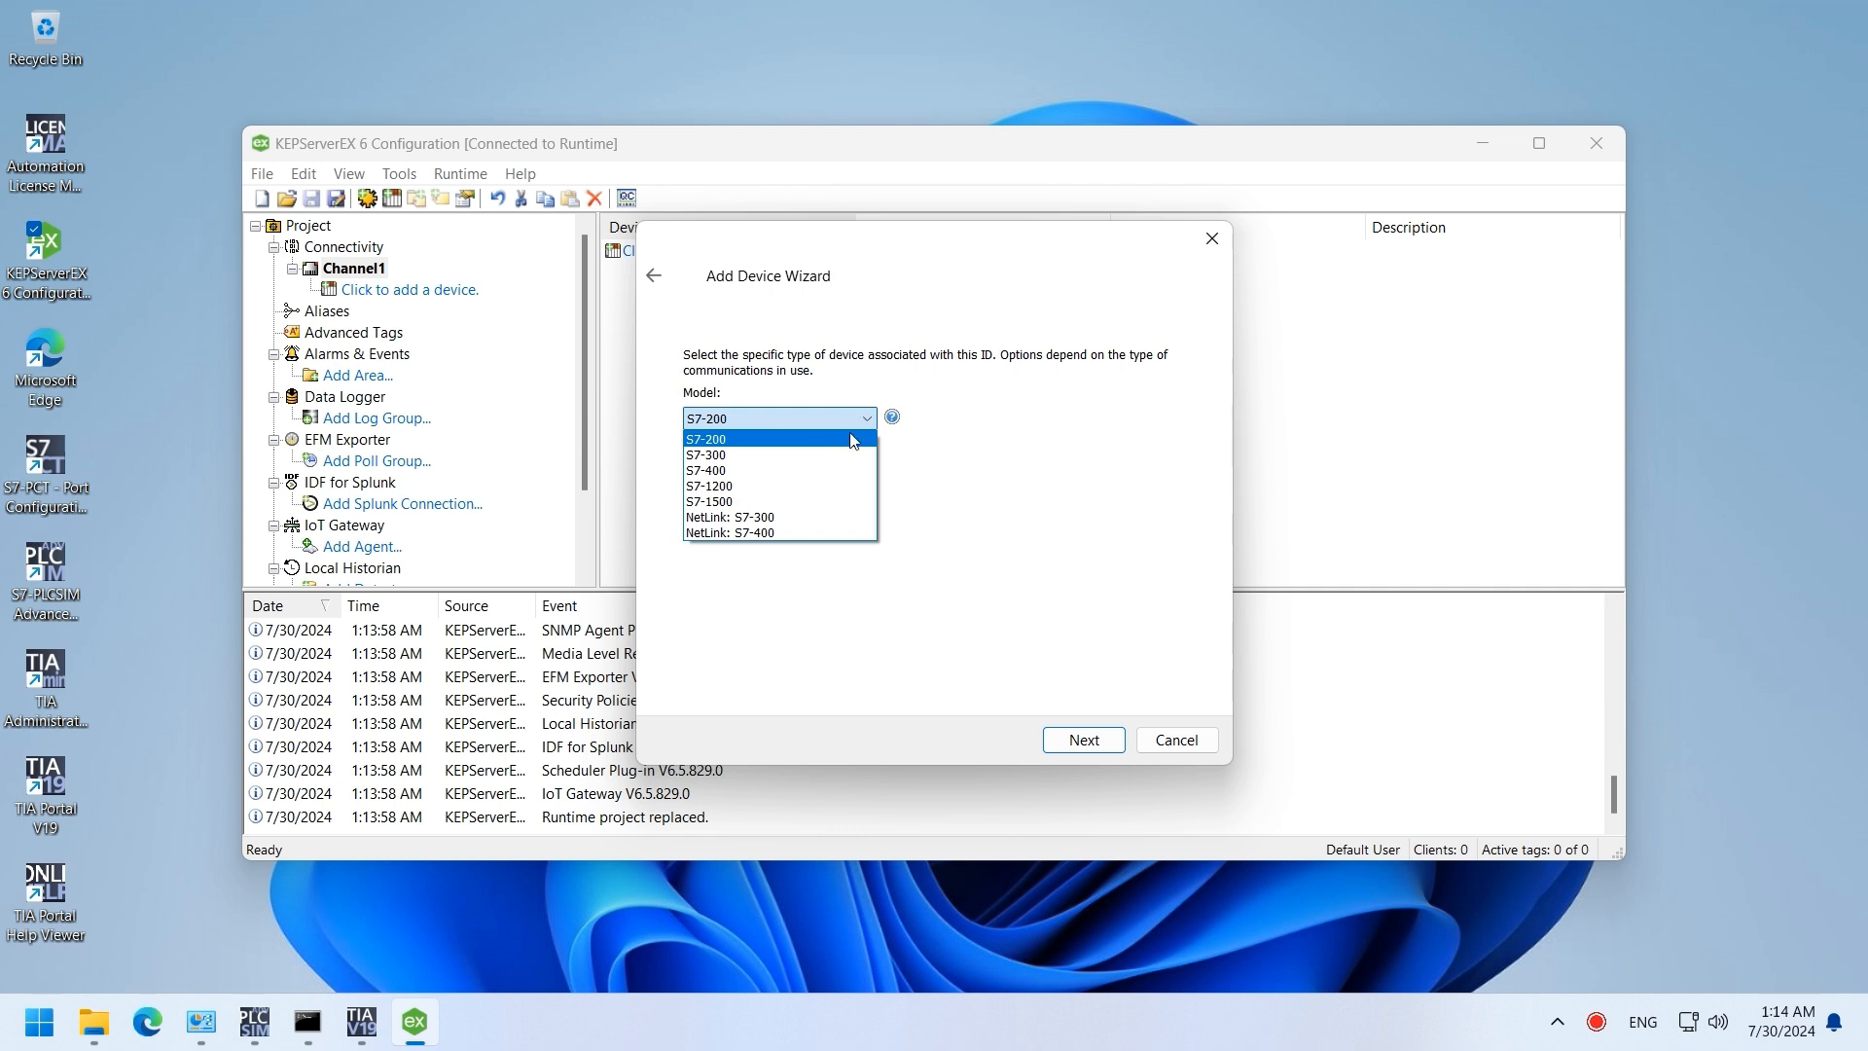
click(710, 501)
click(1082, 742)
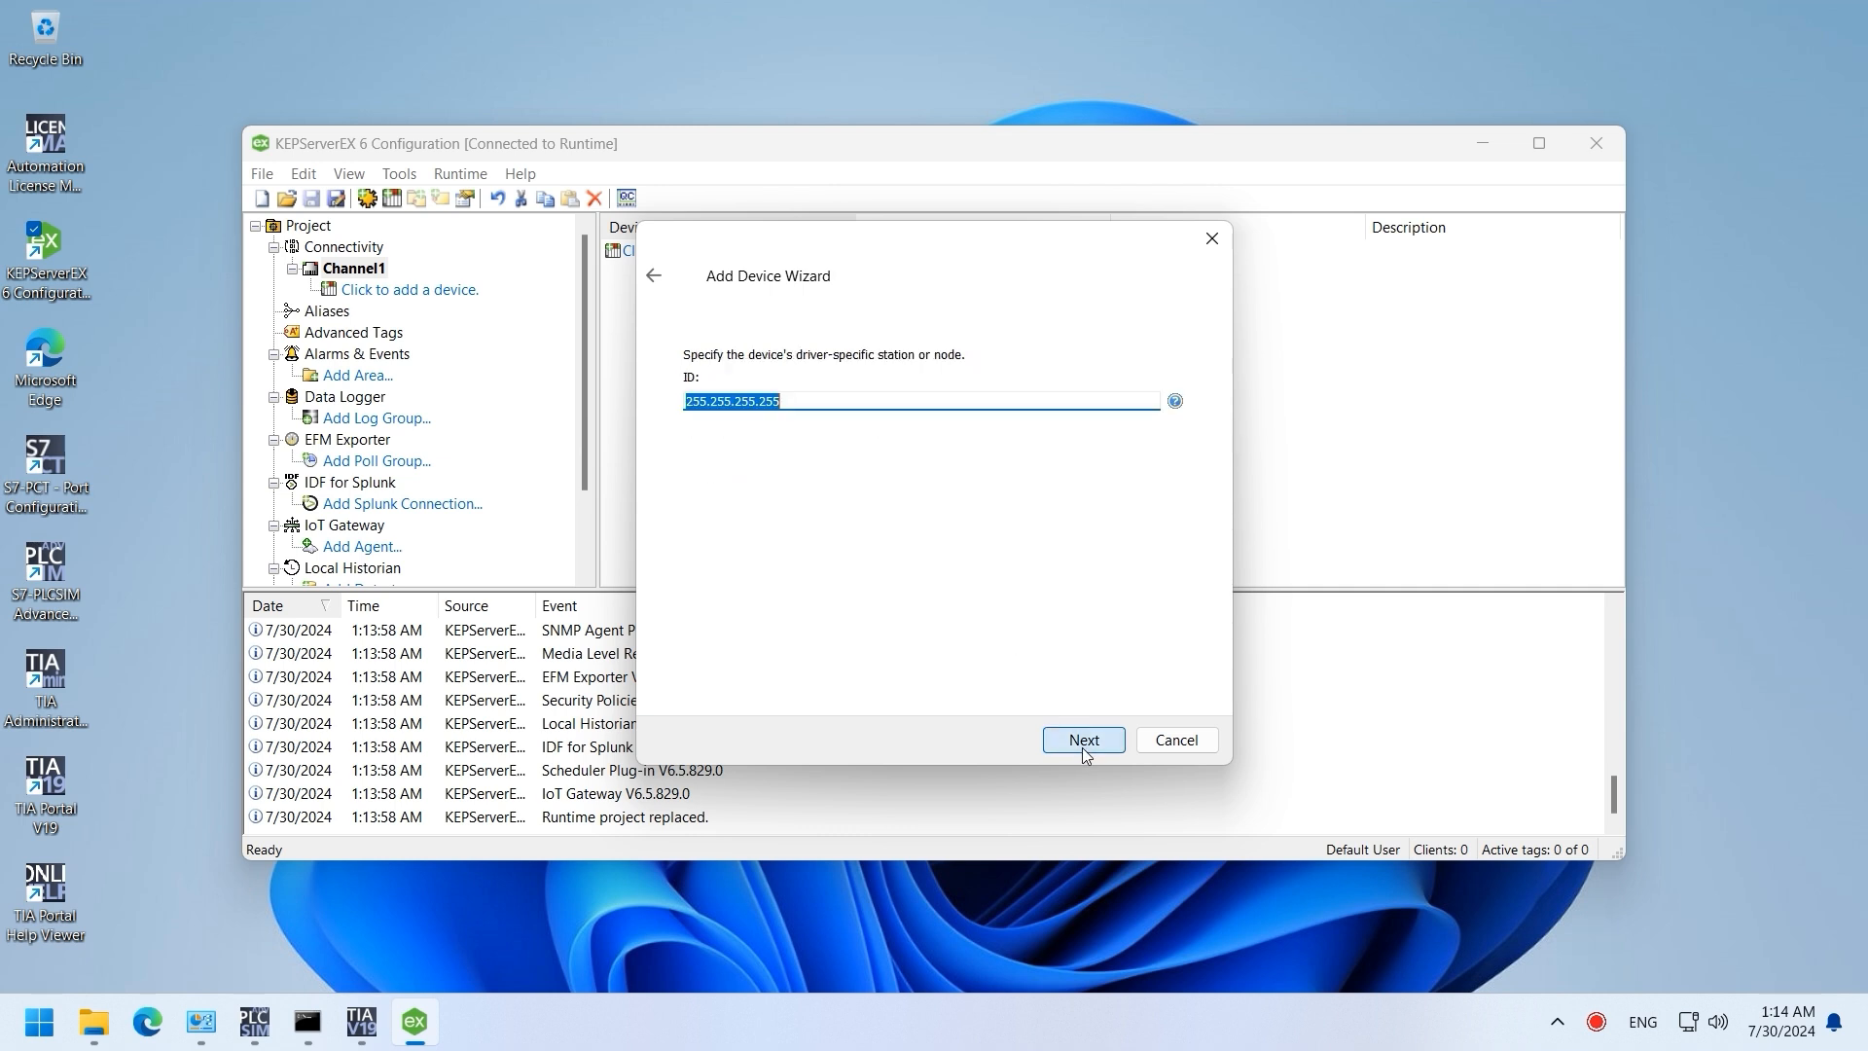
text(192.1)
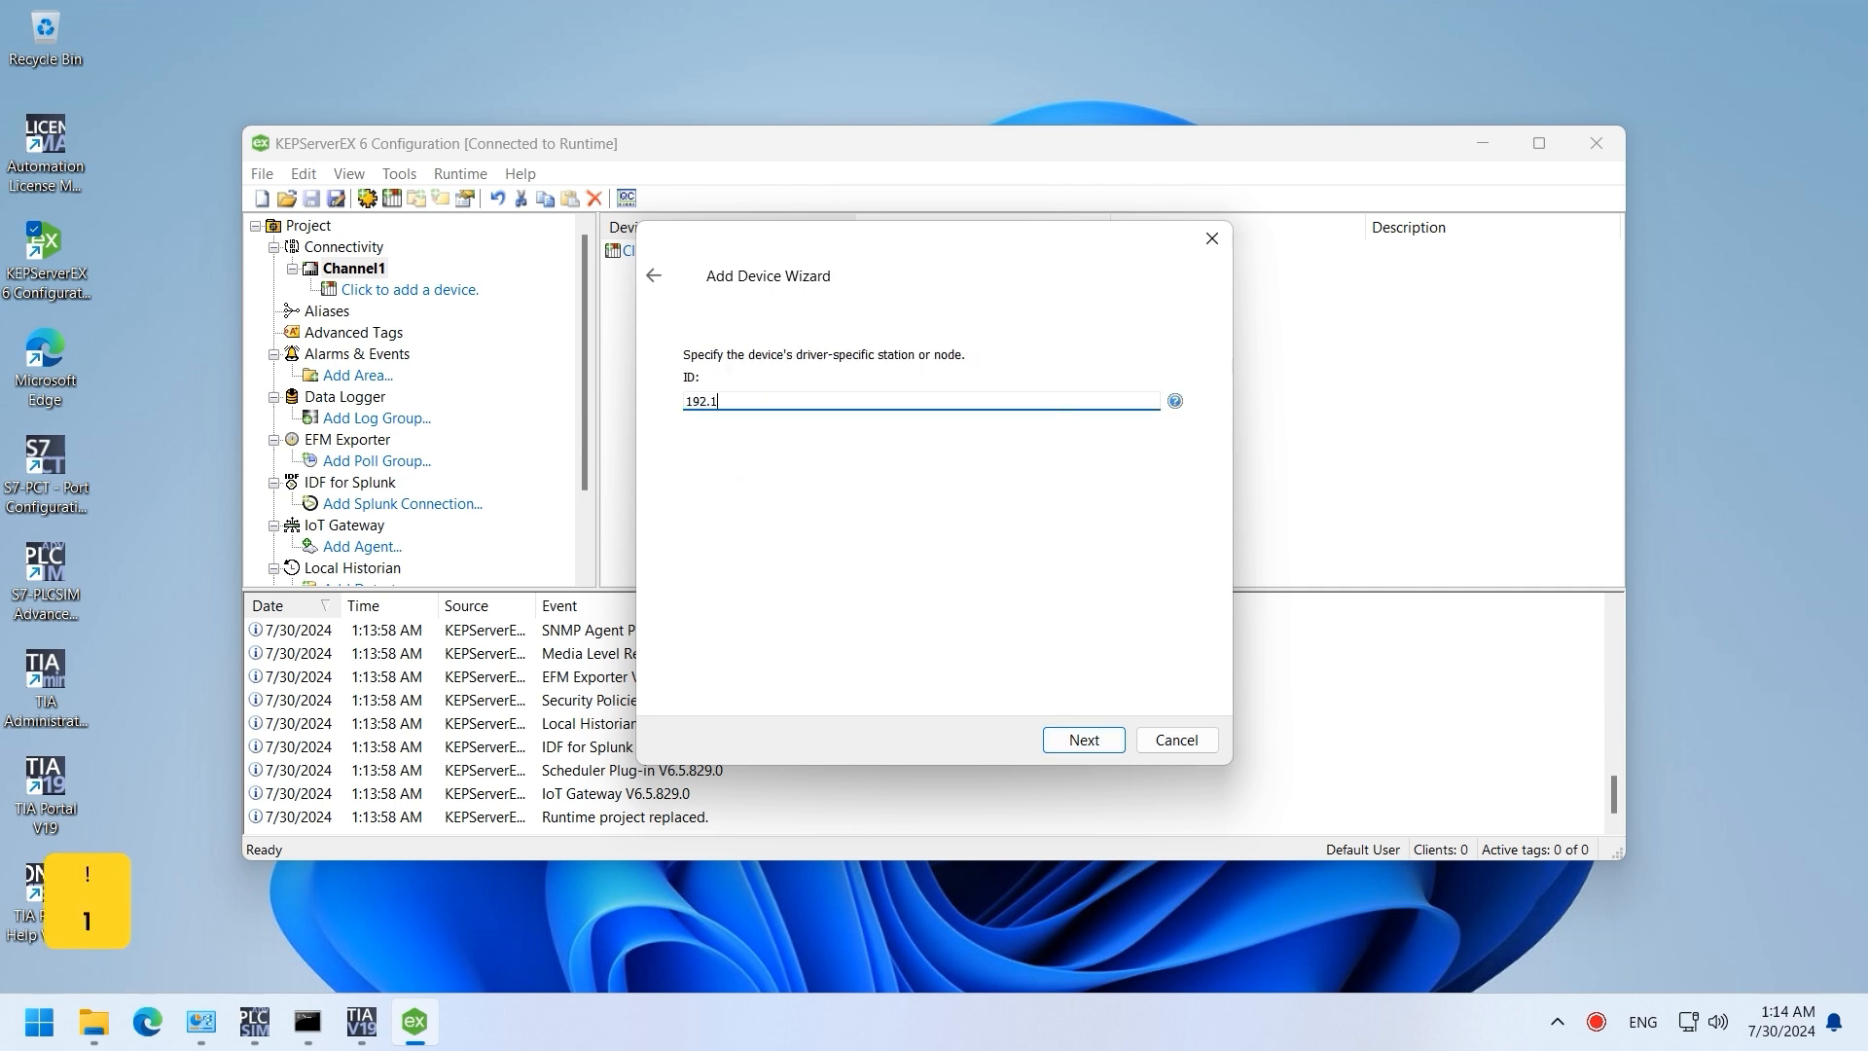
text(68.0.200)
click(1109, 744)
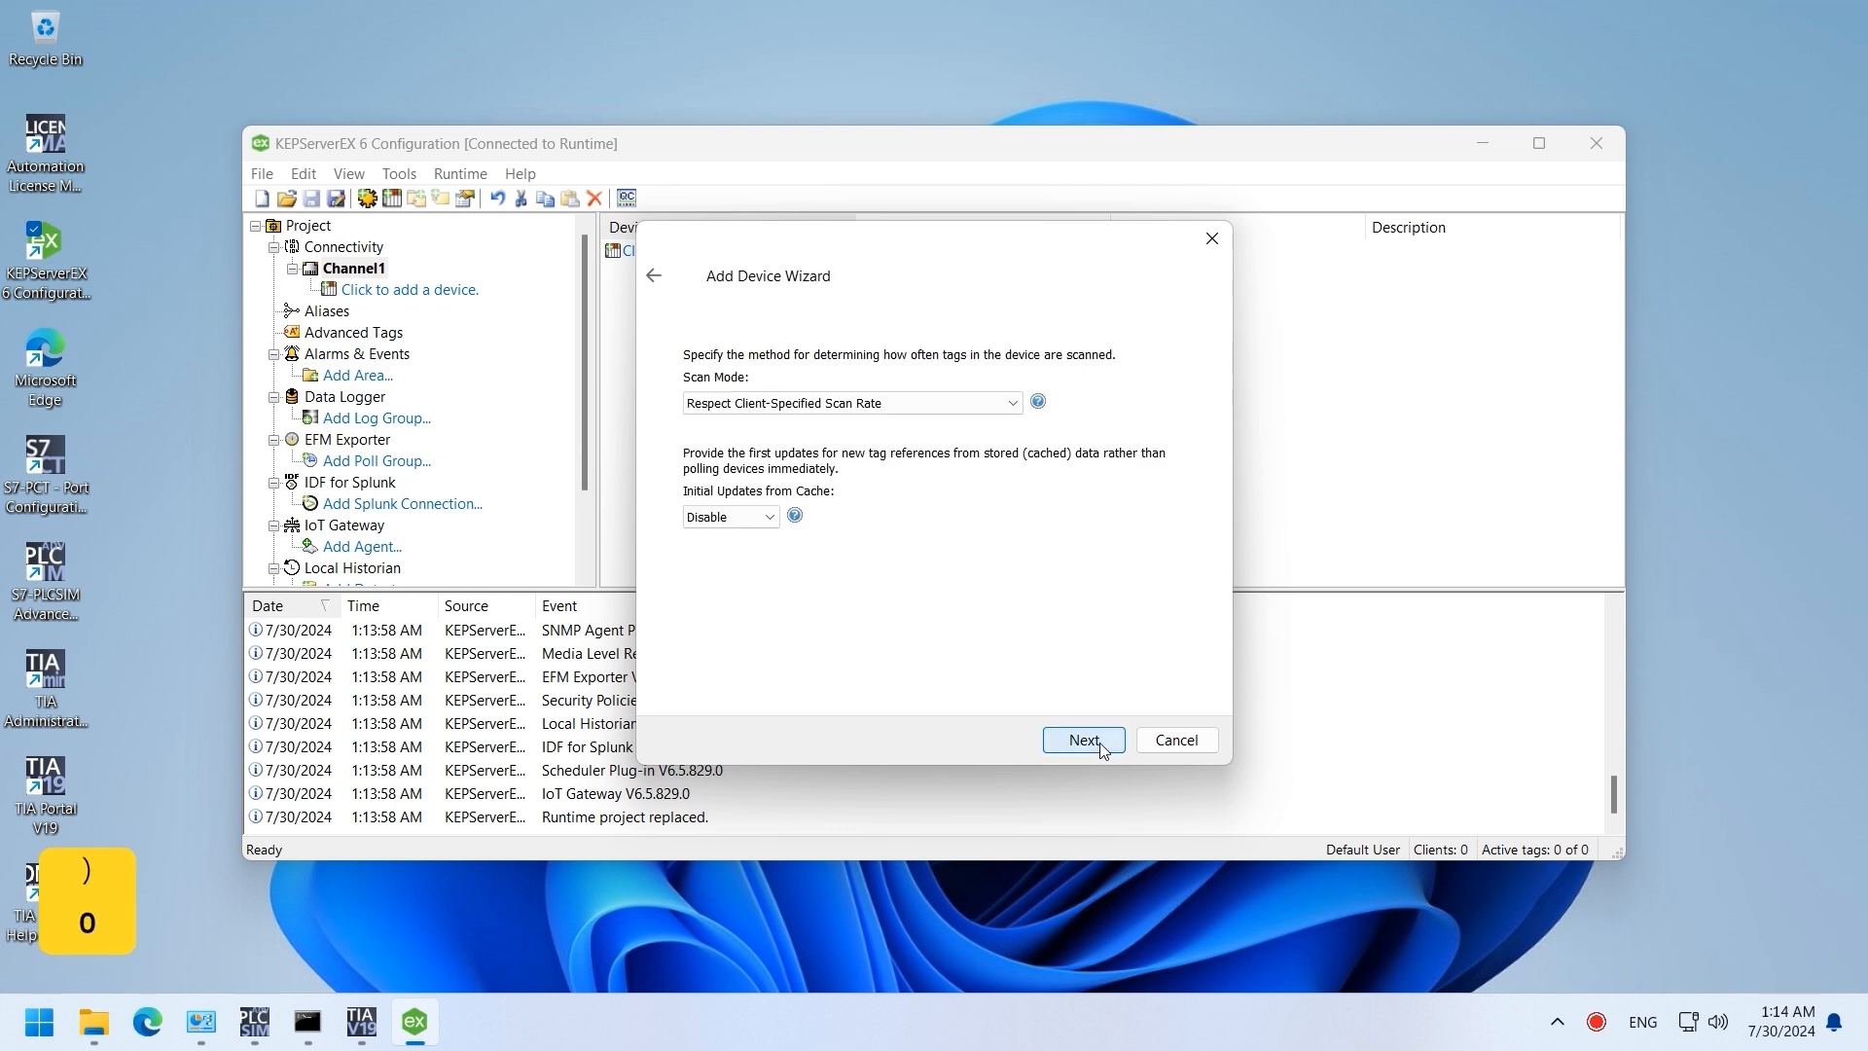
Step: Keep default scan, timeout, port, S7 and byte-order settings, skip the TIA import, and finish Device1
click(1103, 747)
click(1103, 746)
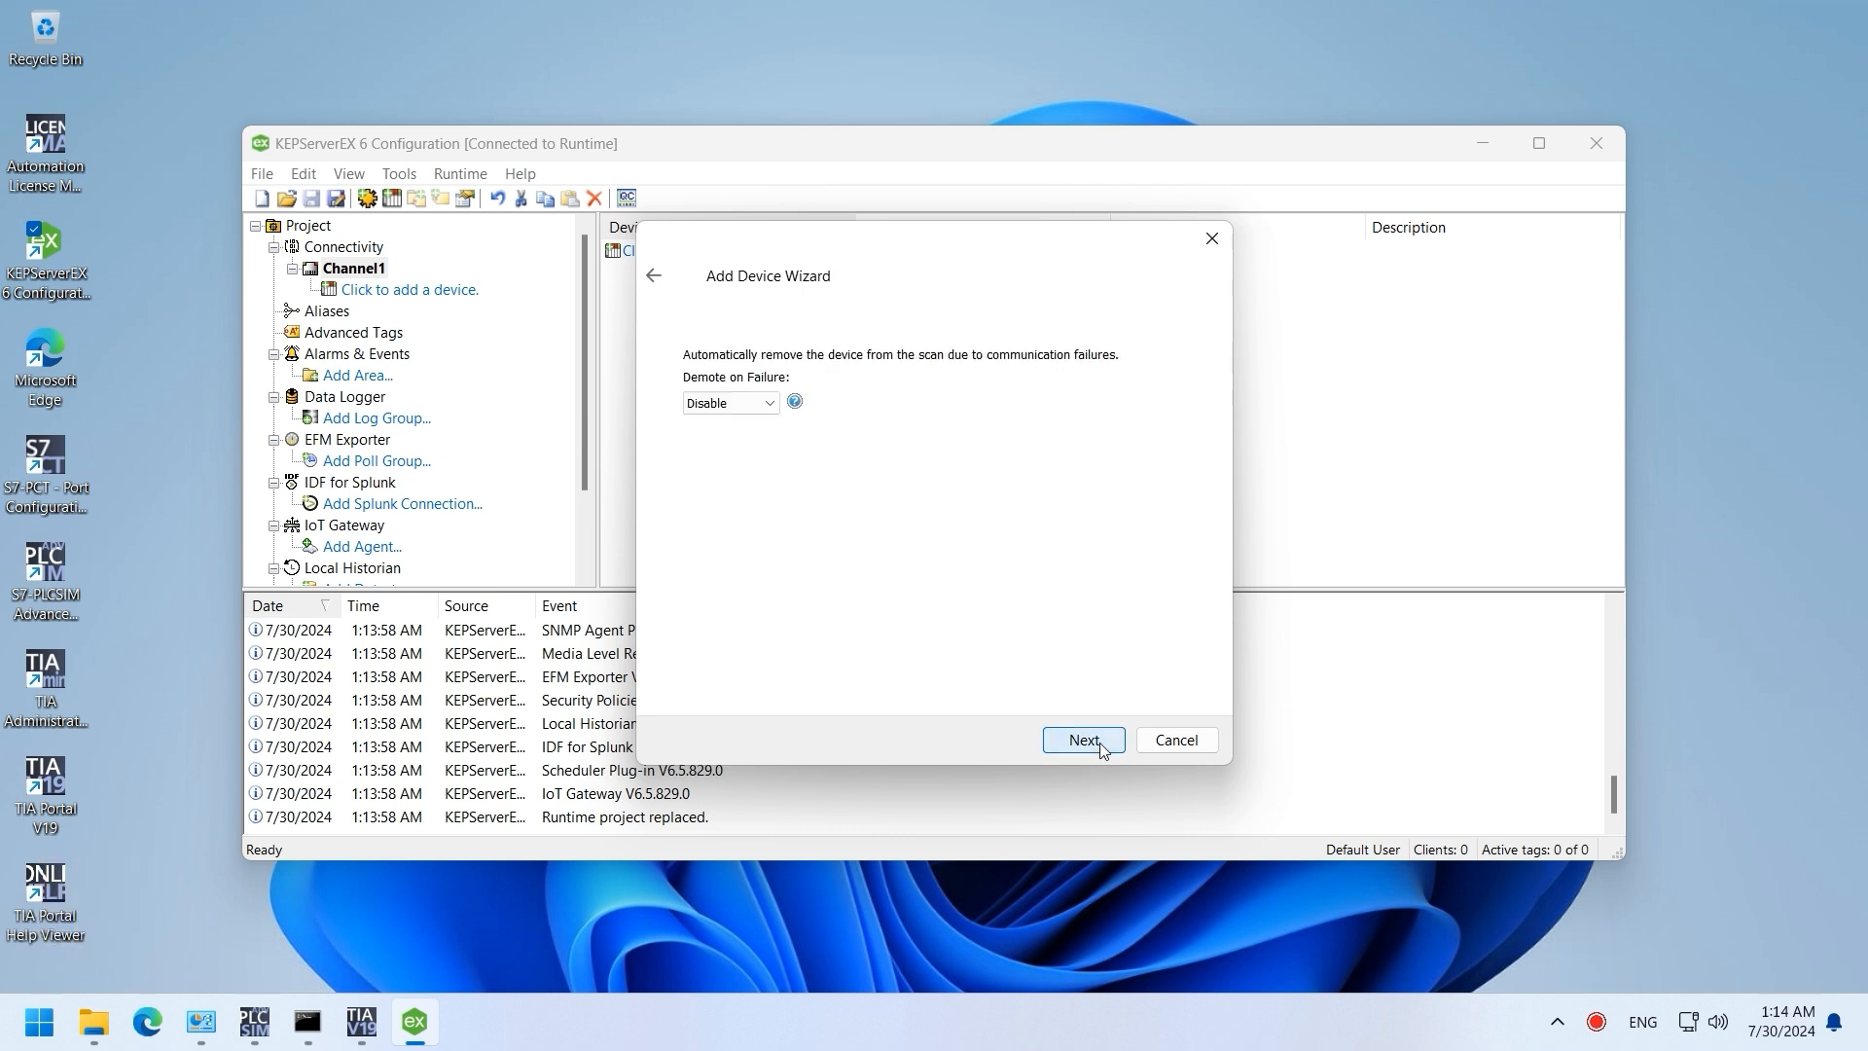
click(1103, 746)
click(1104, 747)
click(1103, 746)
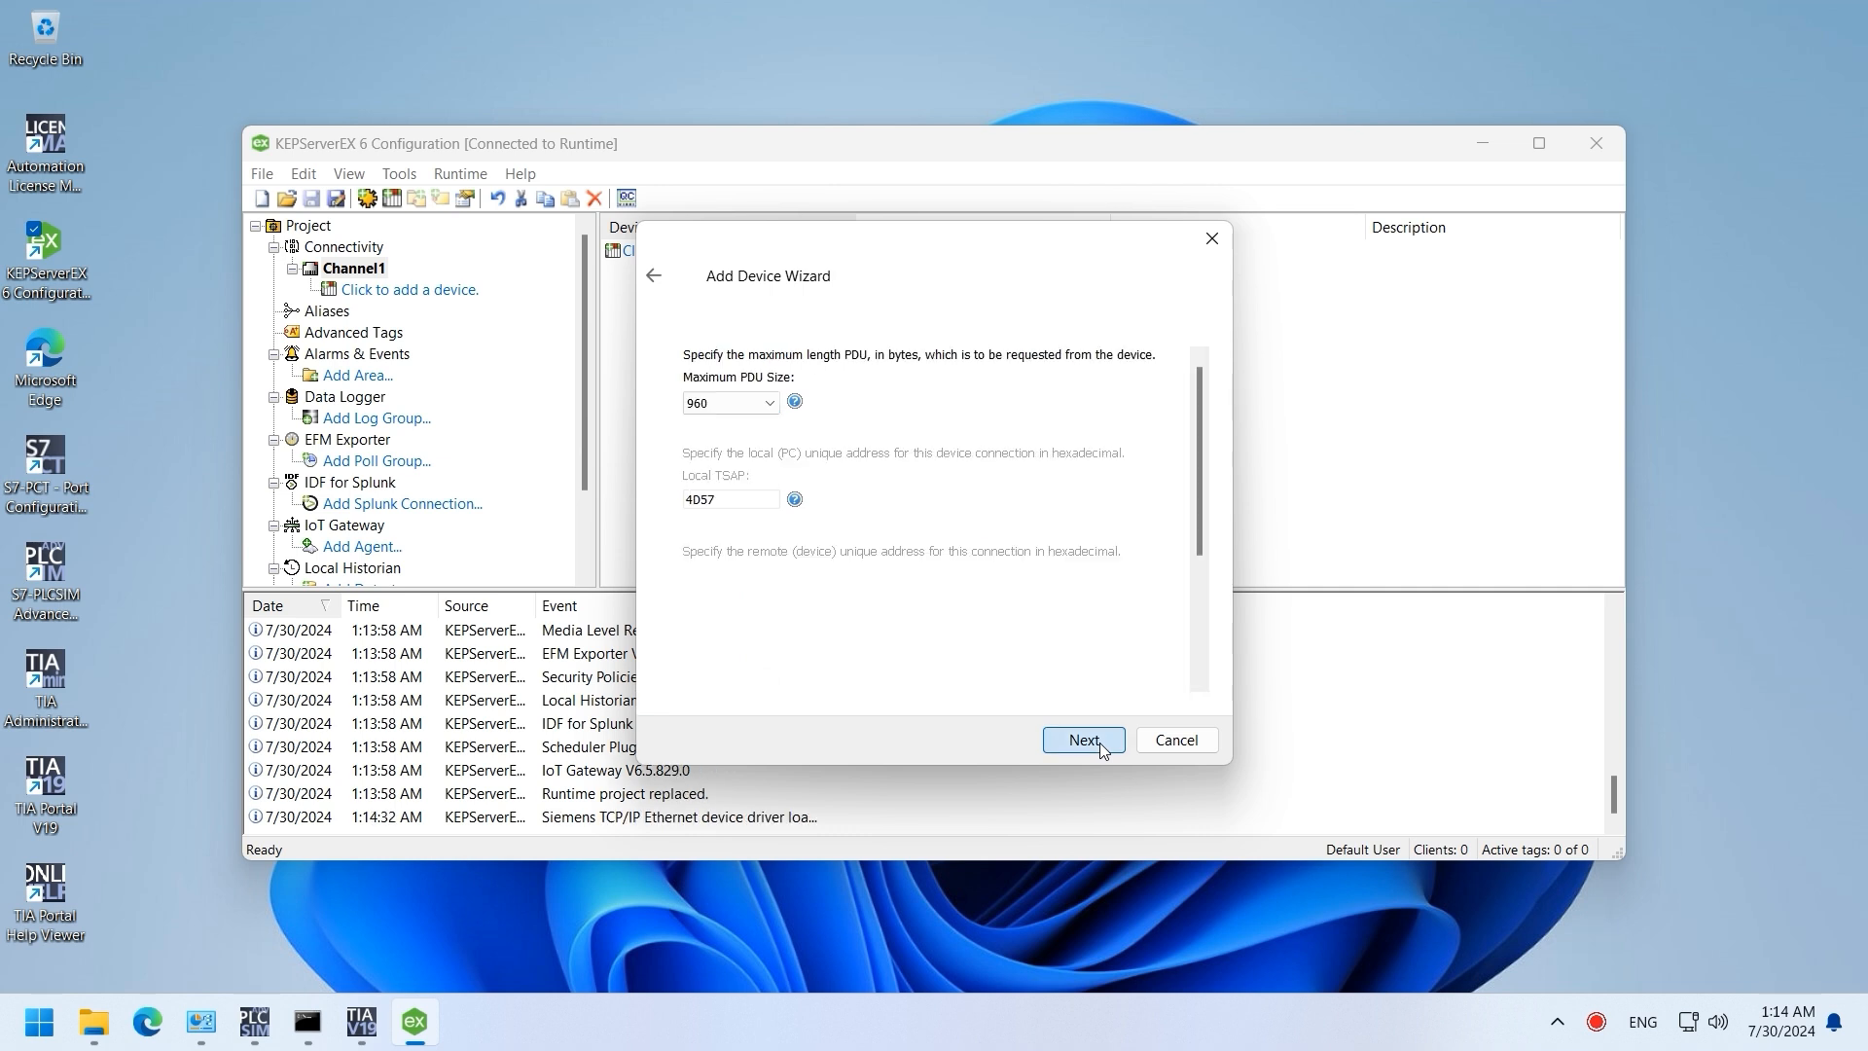
click(1103, 746)
click(1104, 746)
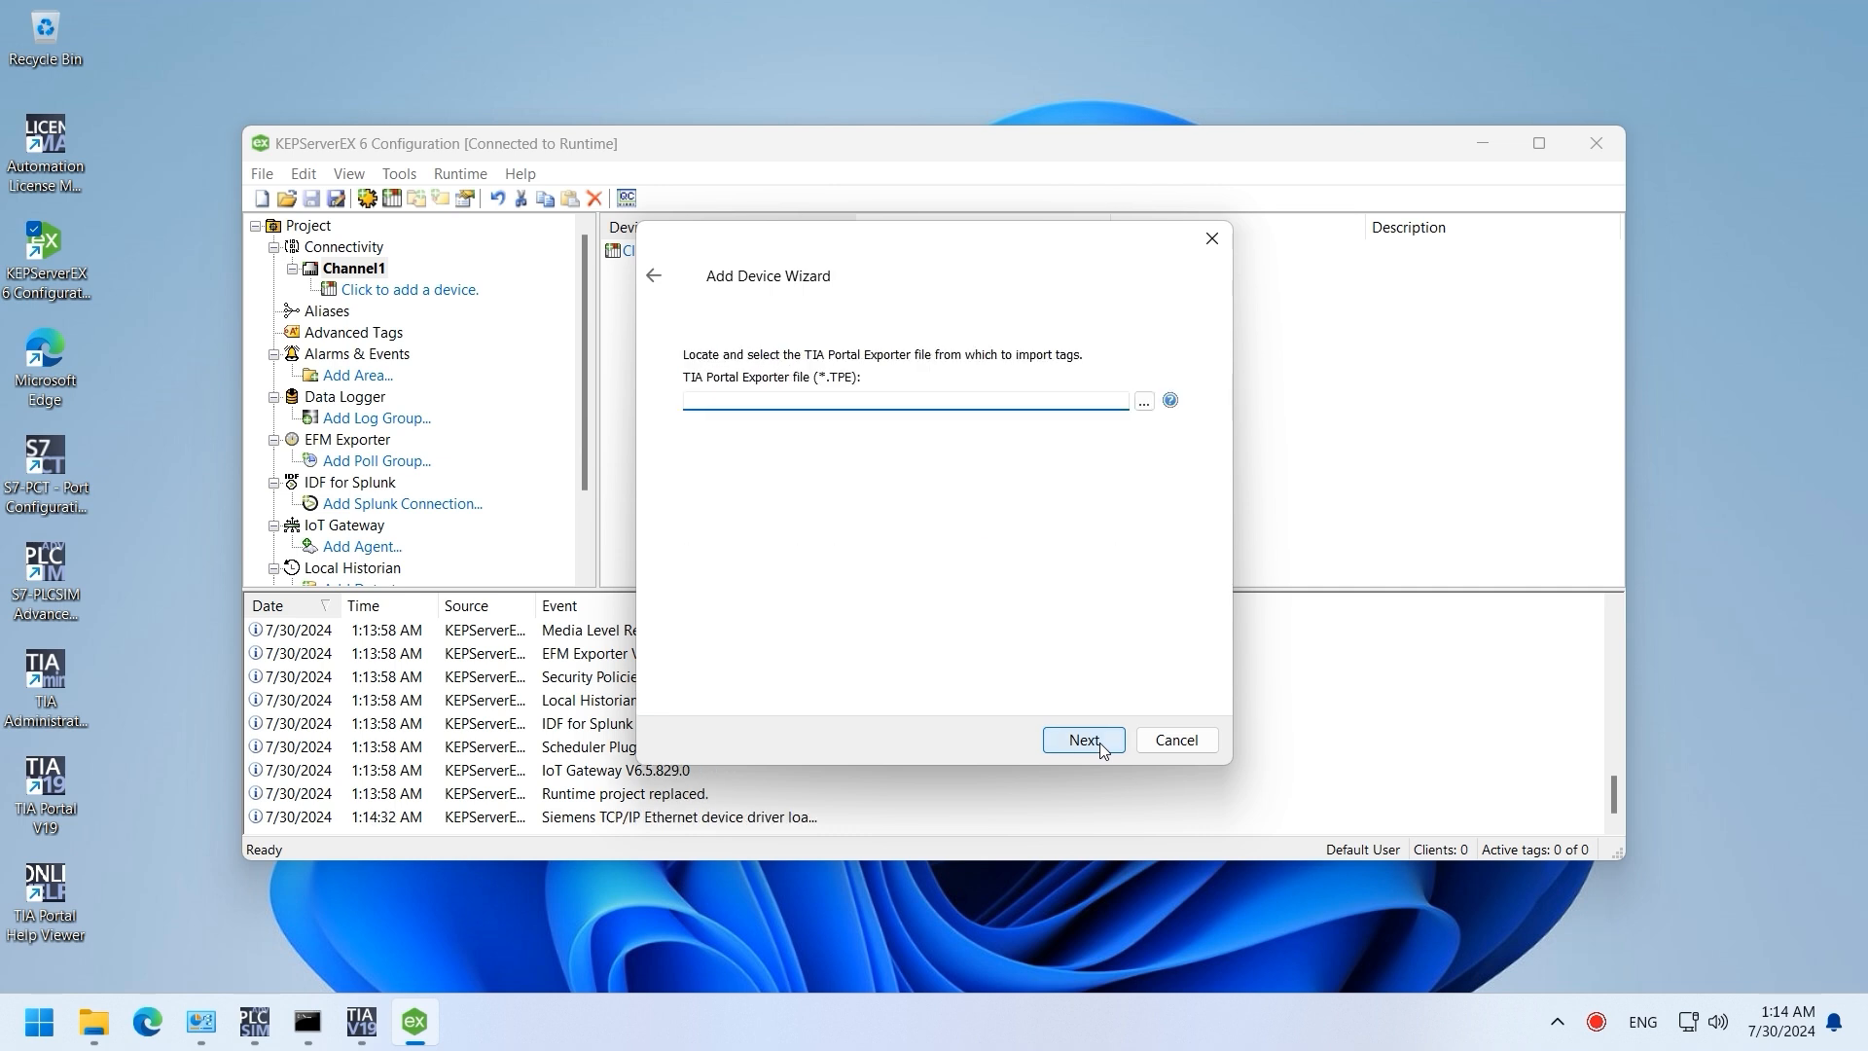
click(1103, 746)
click(1102, 744)
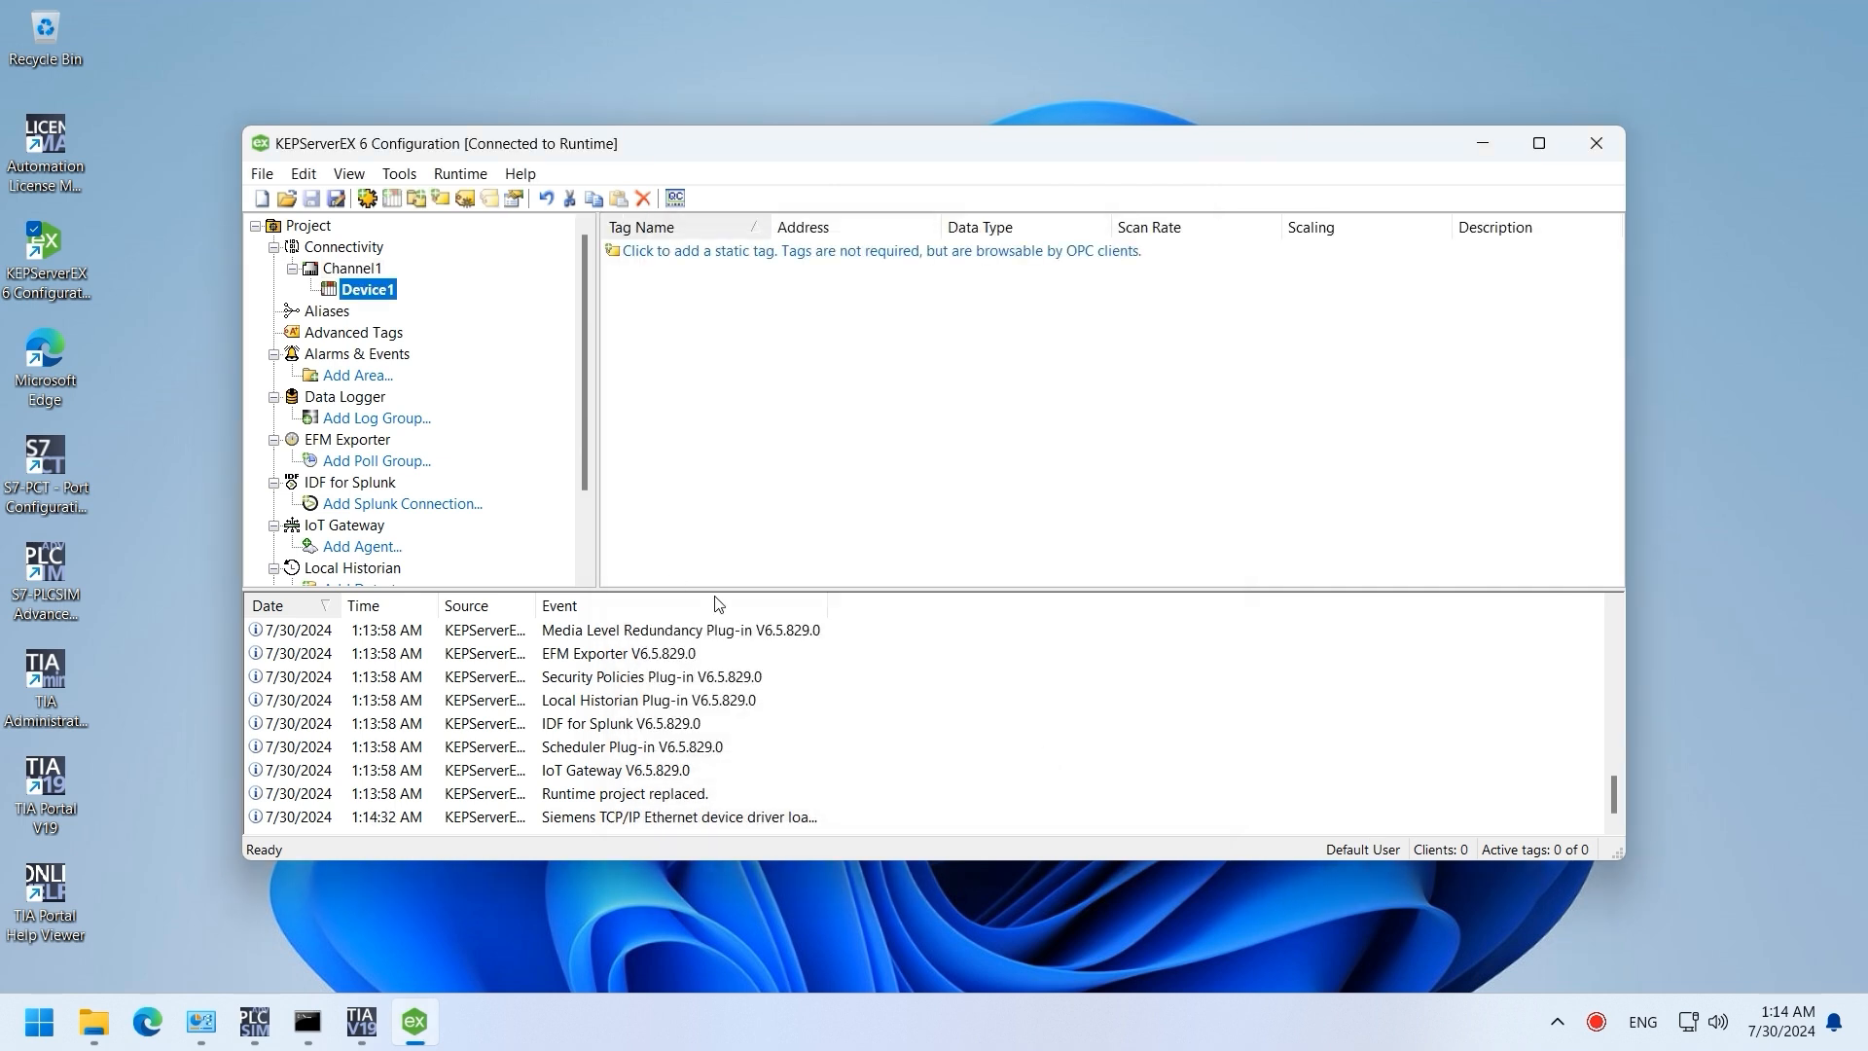
Step: Name a new static tag test and check test's offset in Data_block_1 in TIA Portal
click(676, 257)
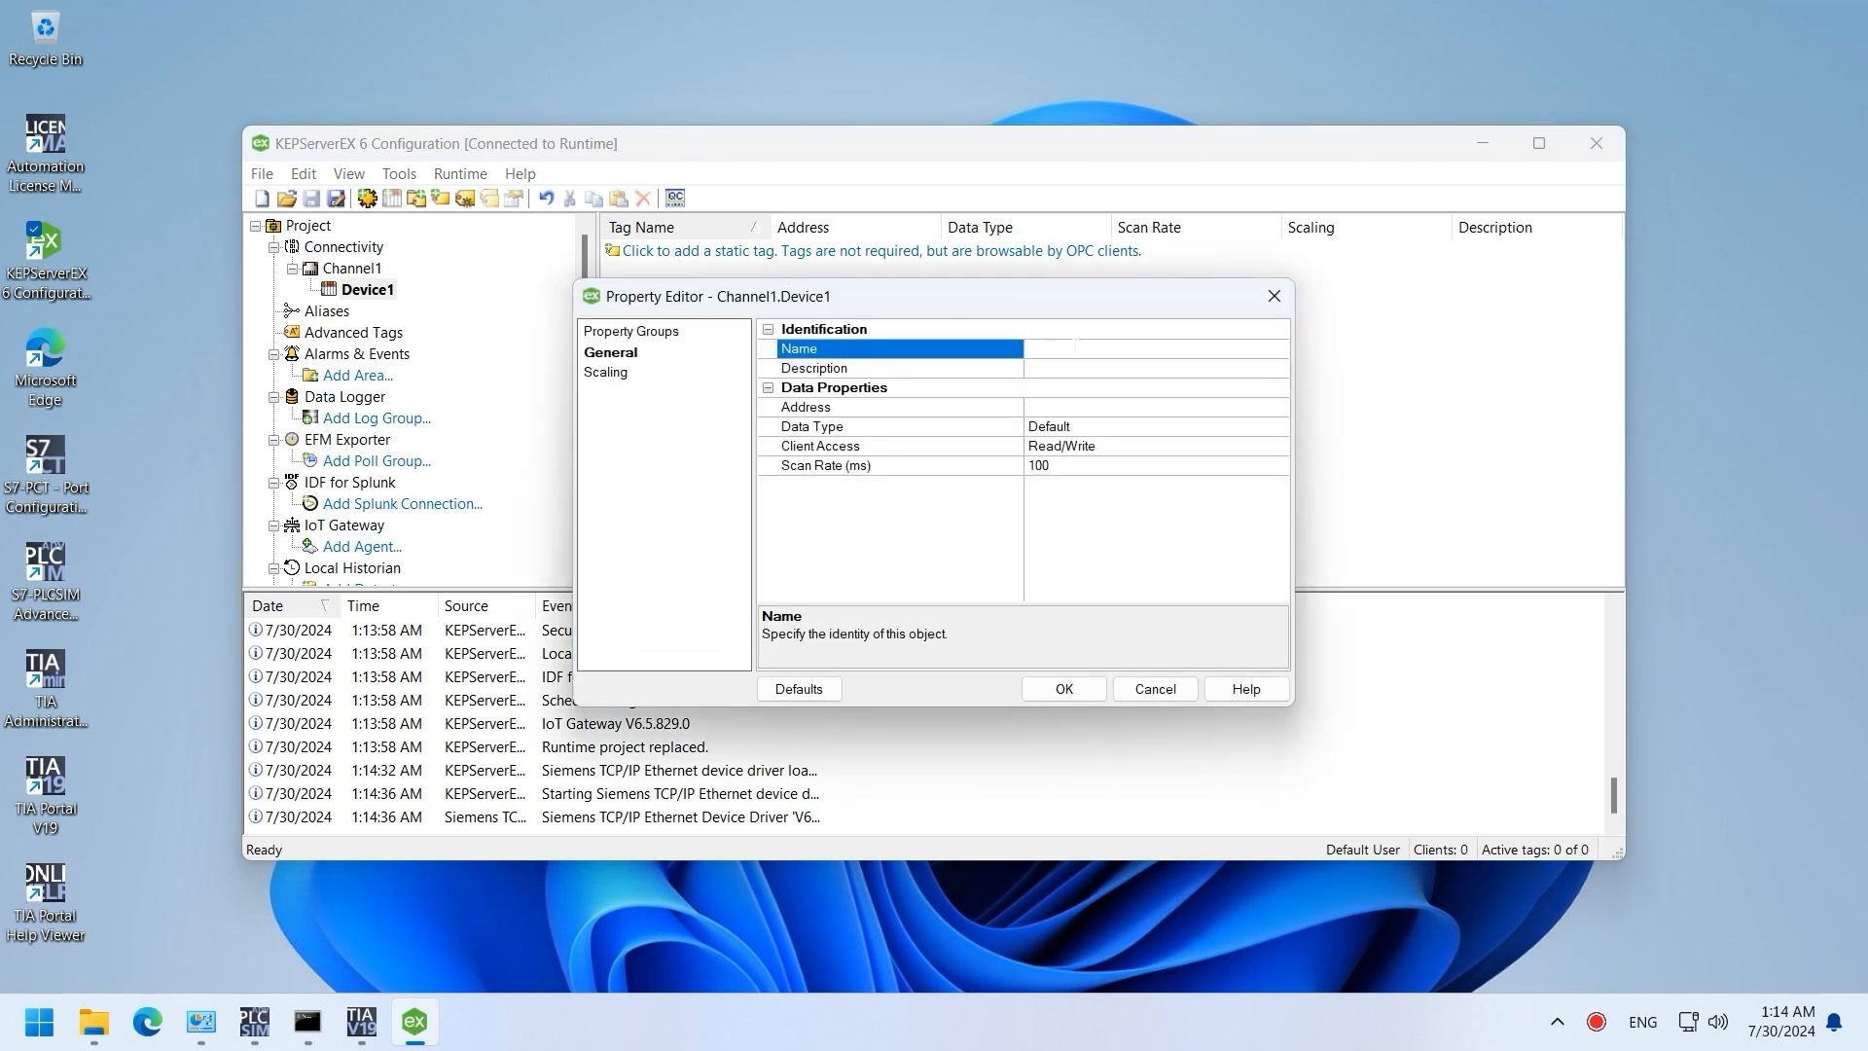
text(test)
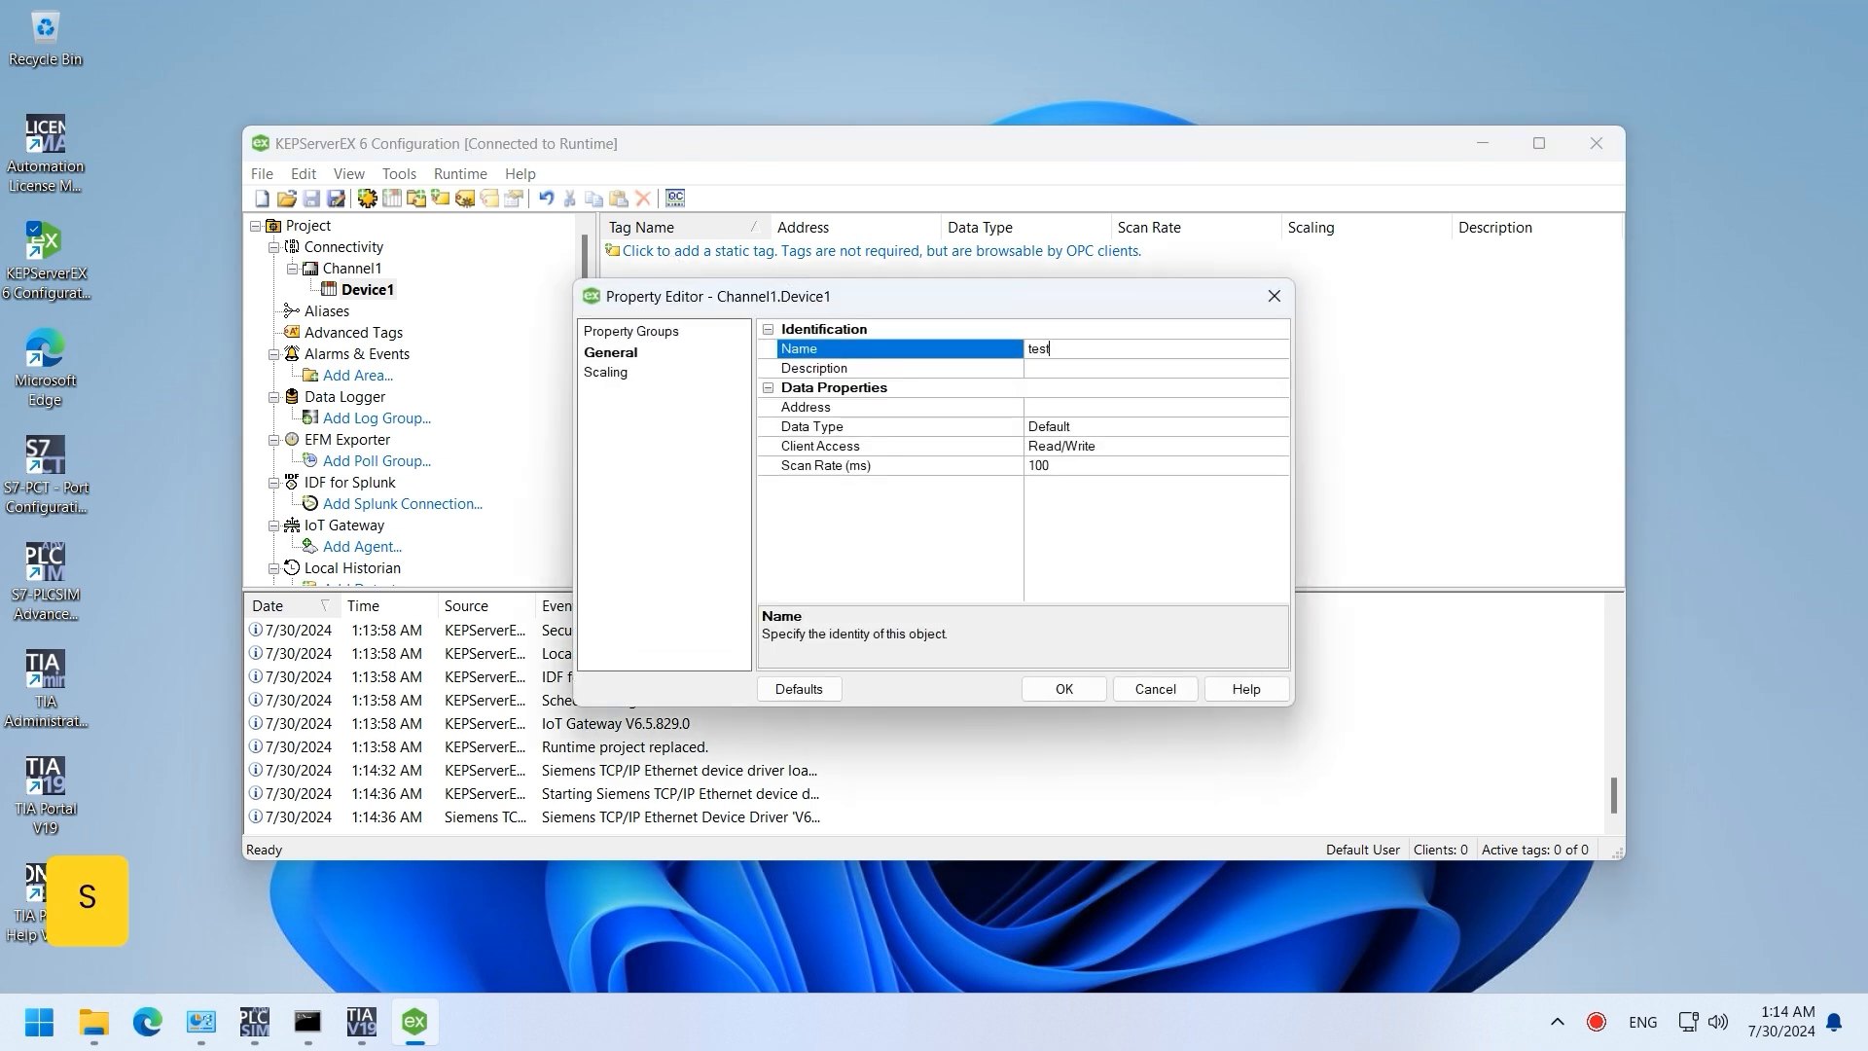
click(1070, 405)
click(251, 1024)
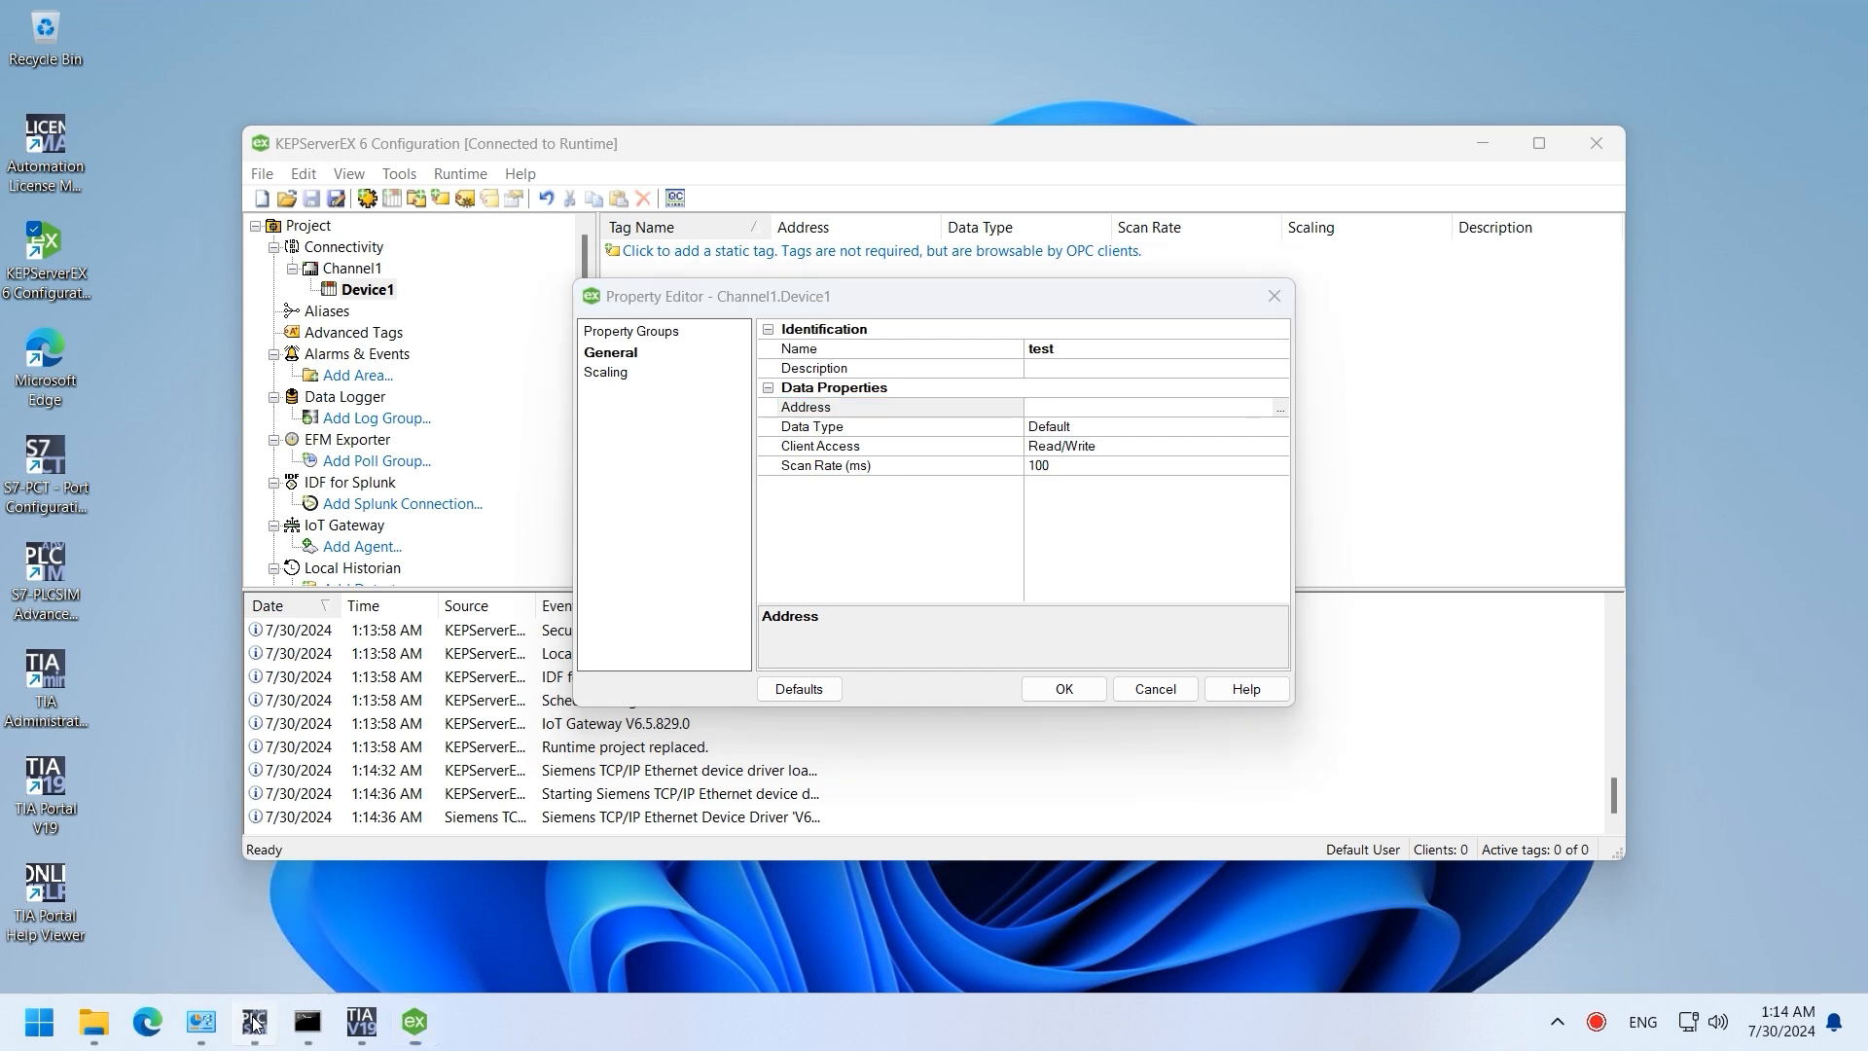
mouse_move(361, 1043)
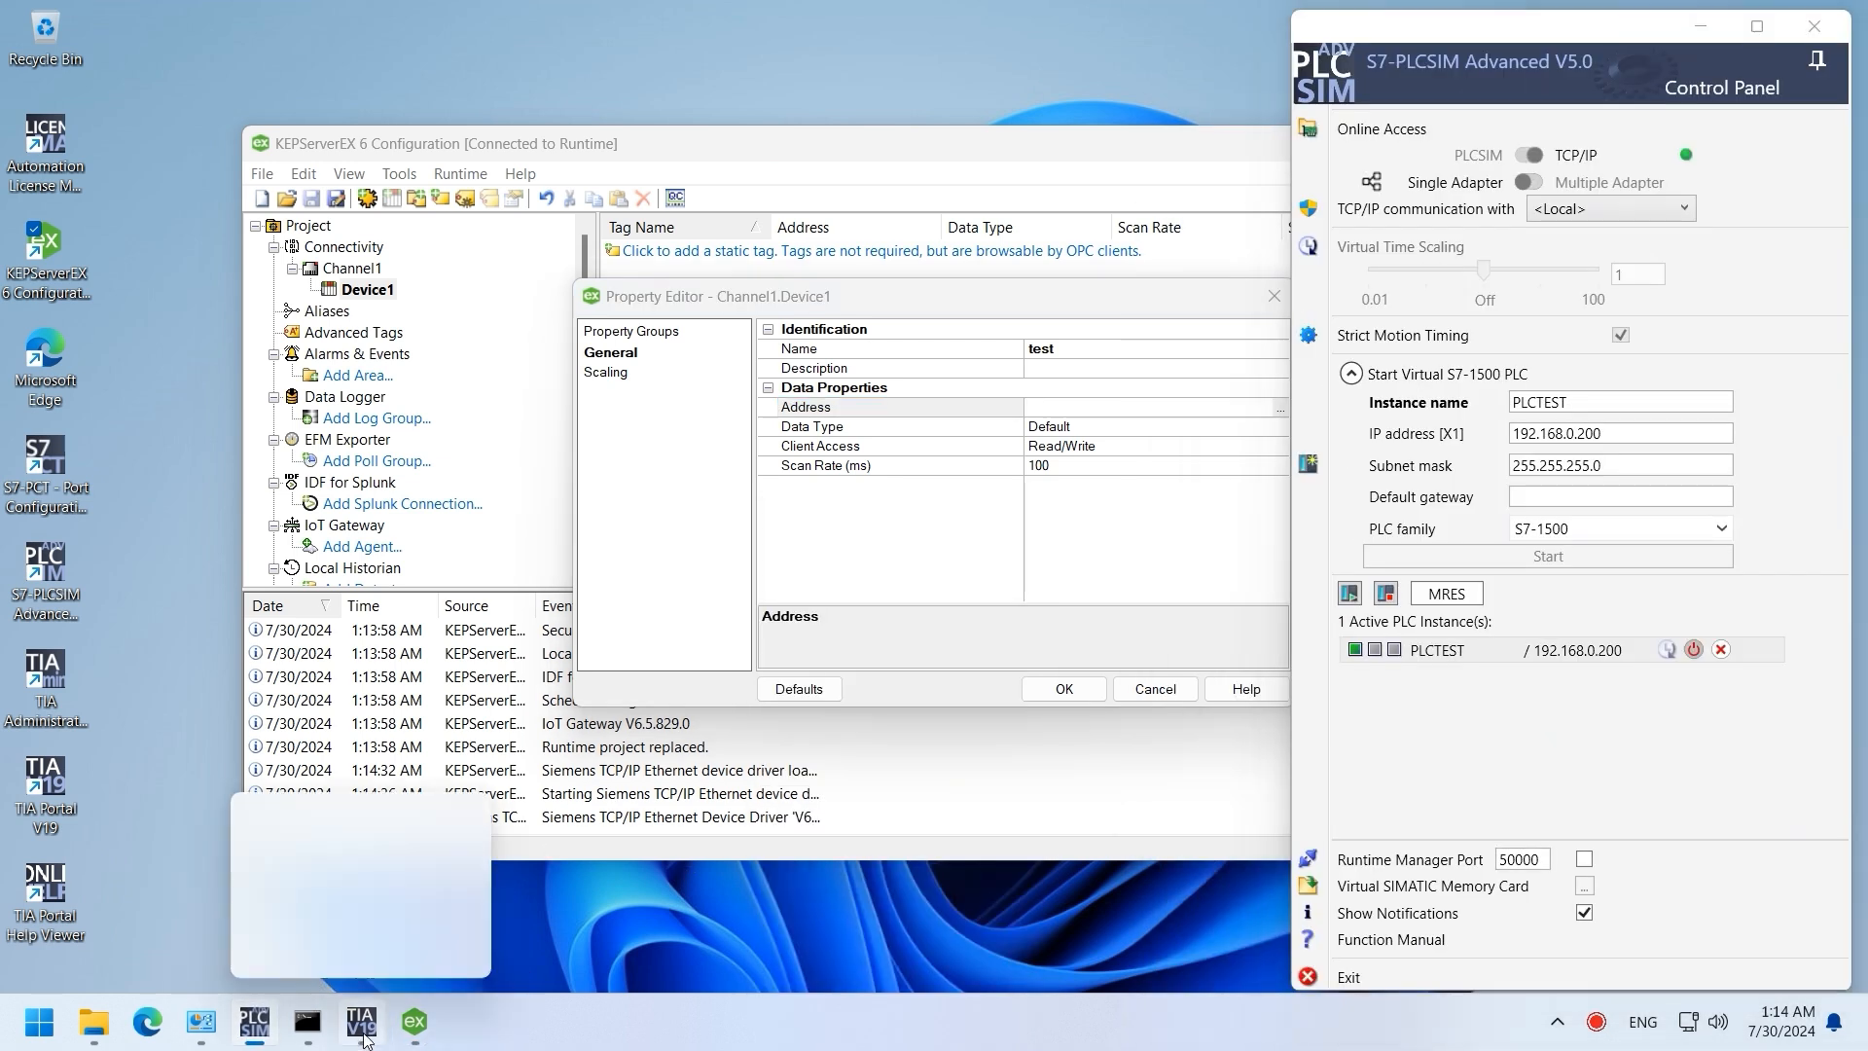
click(437, 856)
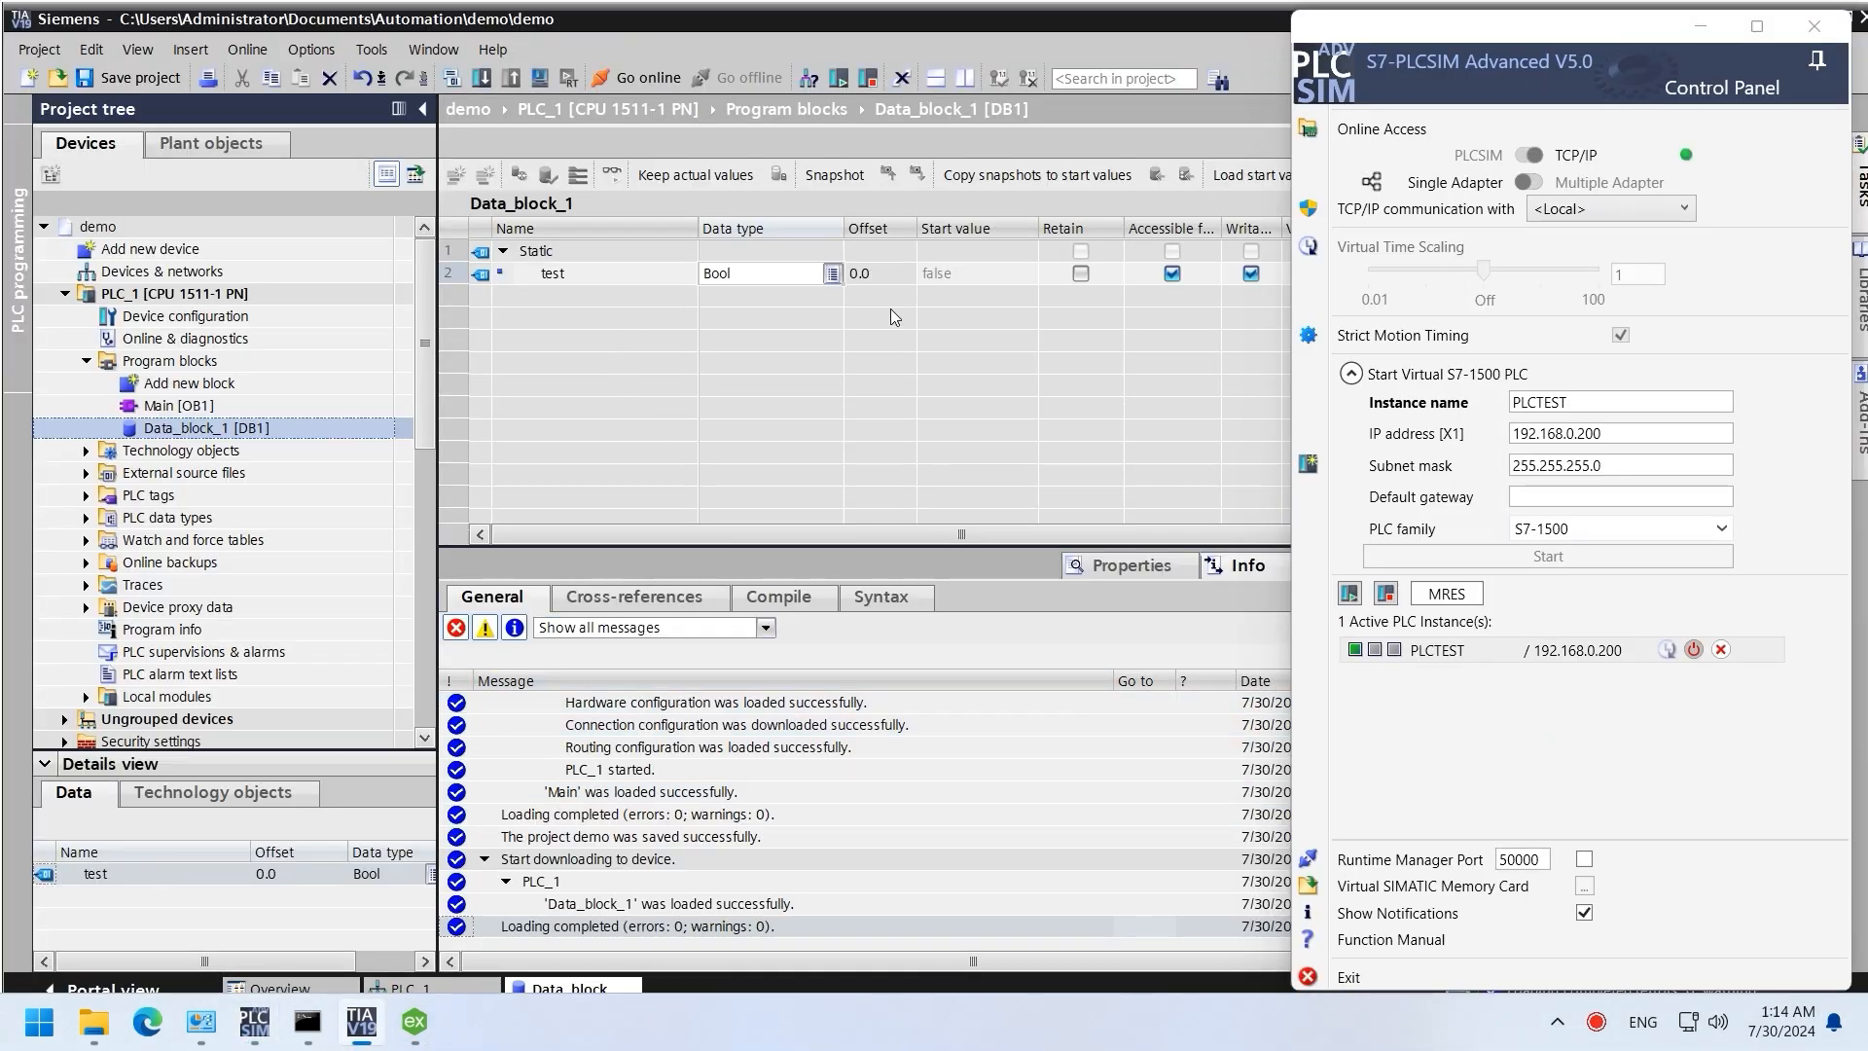
click(887, 276)
click(214, 430)
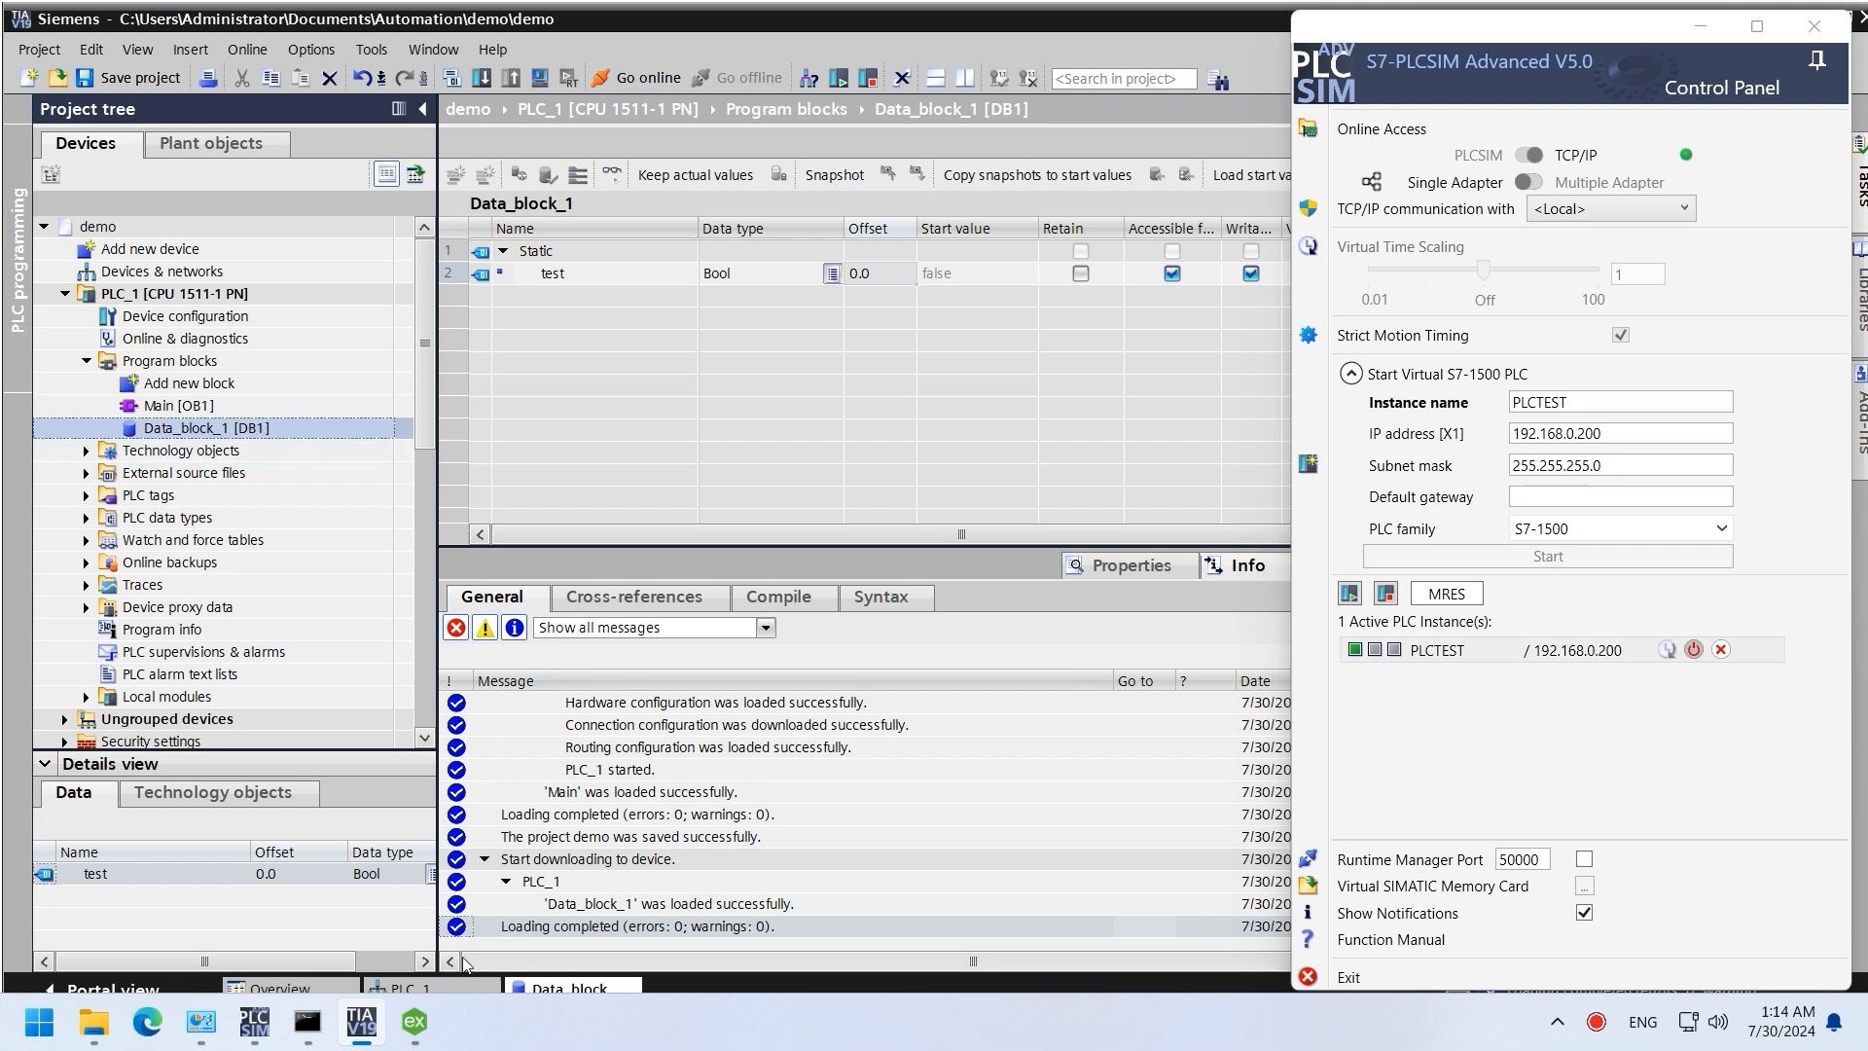
Step: Set the tag's address to DB1.DBX0.0 and create the test tag
click(415, 1021)
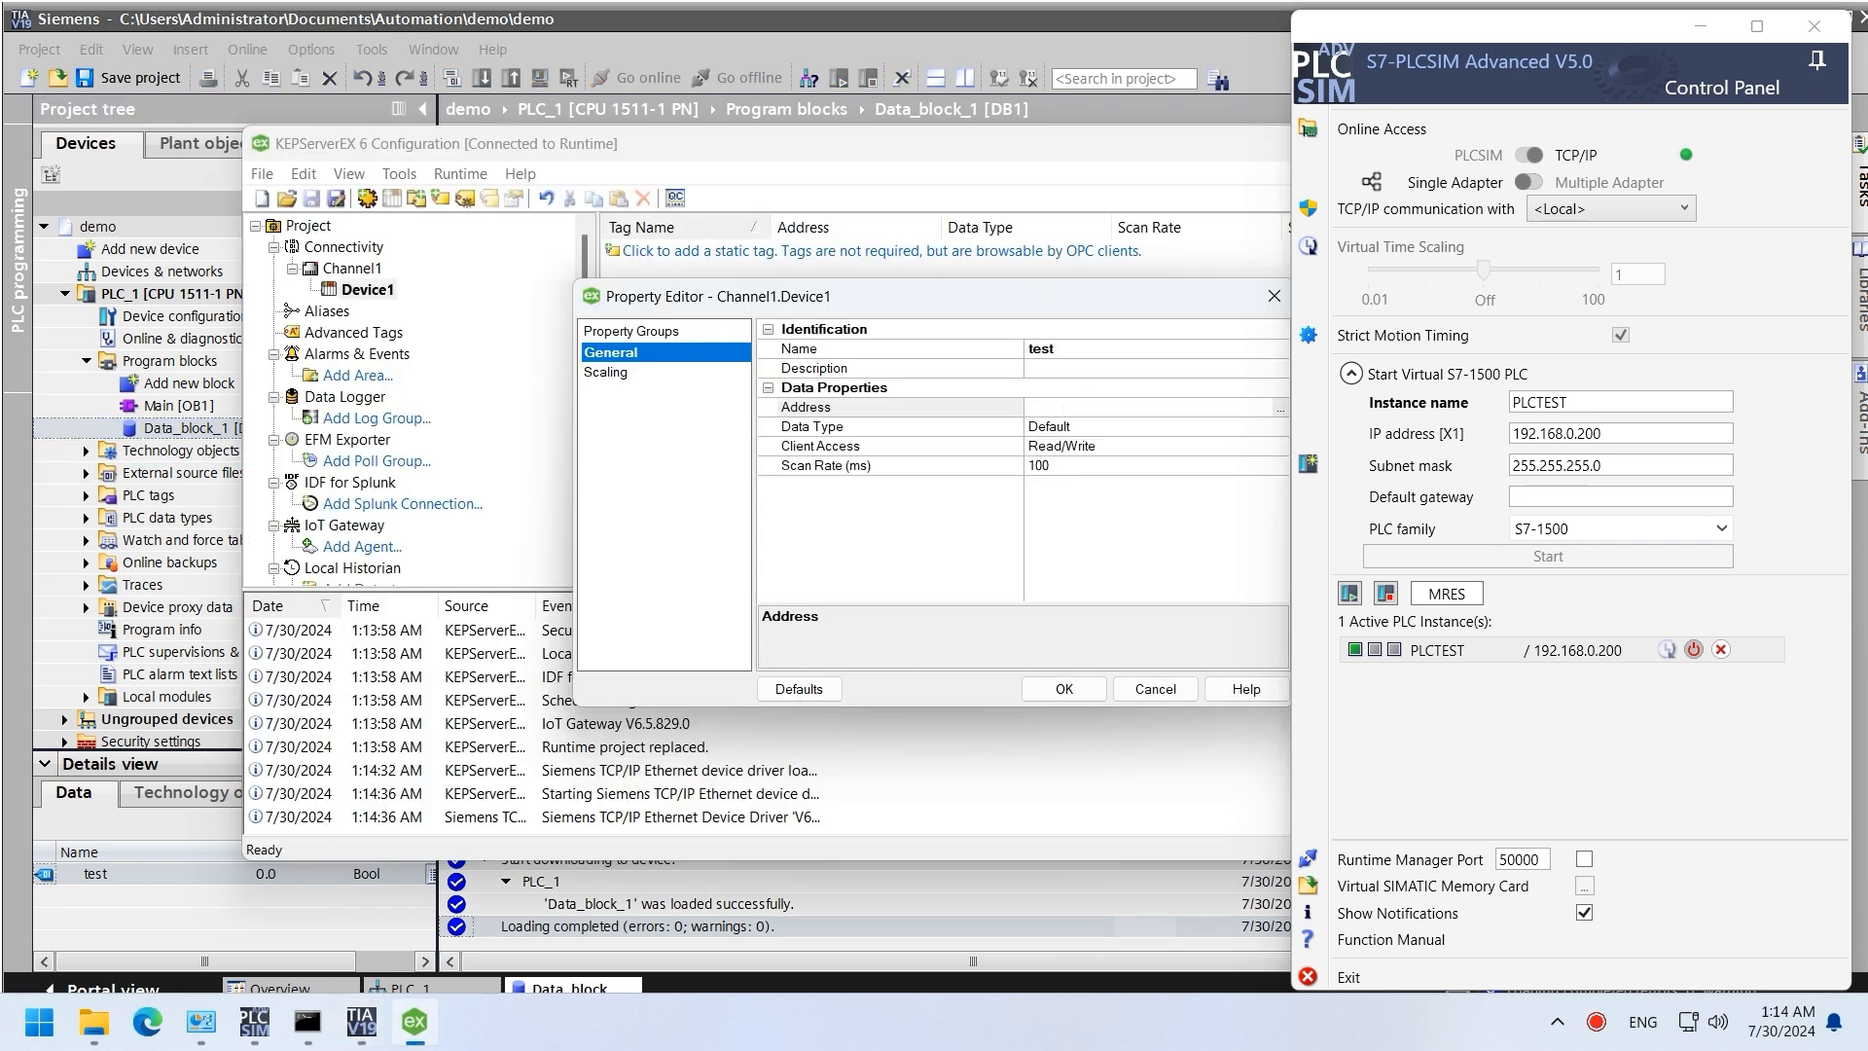
click(1119, 408)
text(DB1.DBX0)
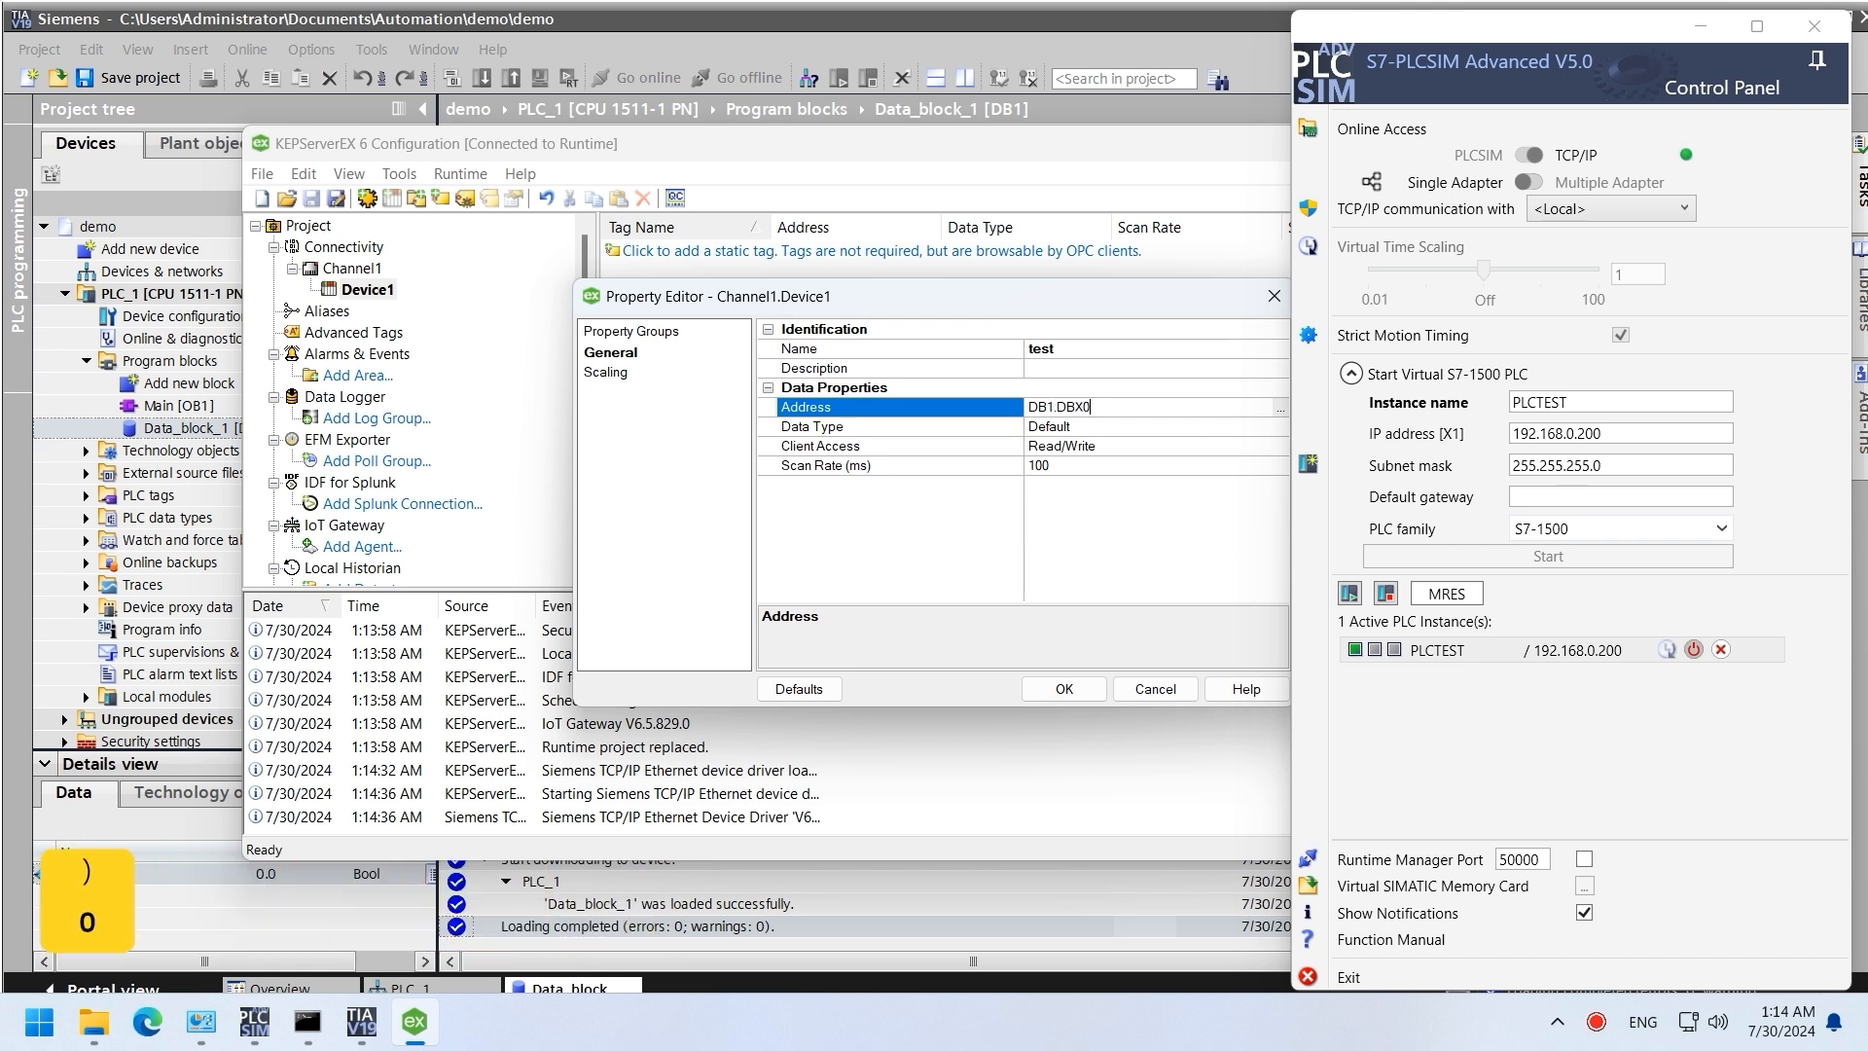
text(.0)
click(1064, 693)
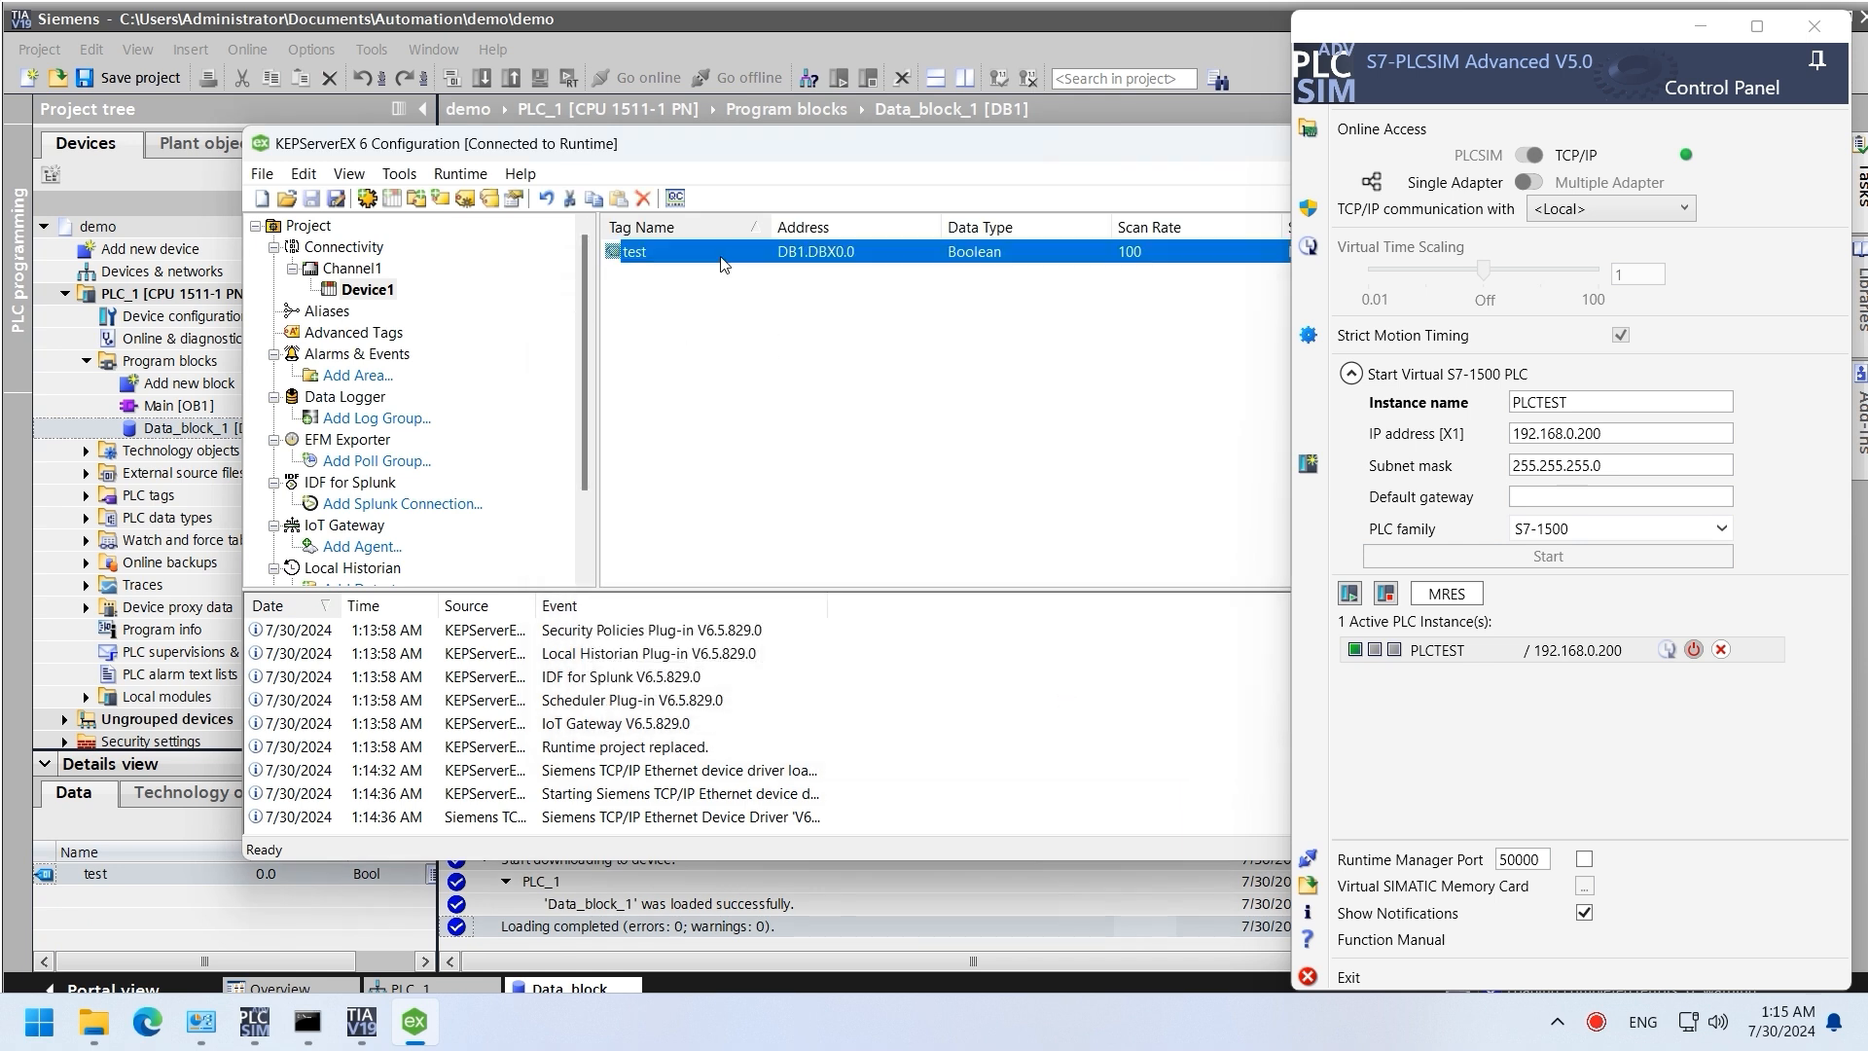
Step: Open OPC Quick Client on Channel1.Device1 and read the KEPServerEX event log error about DB1
click(675, 196)
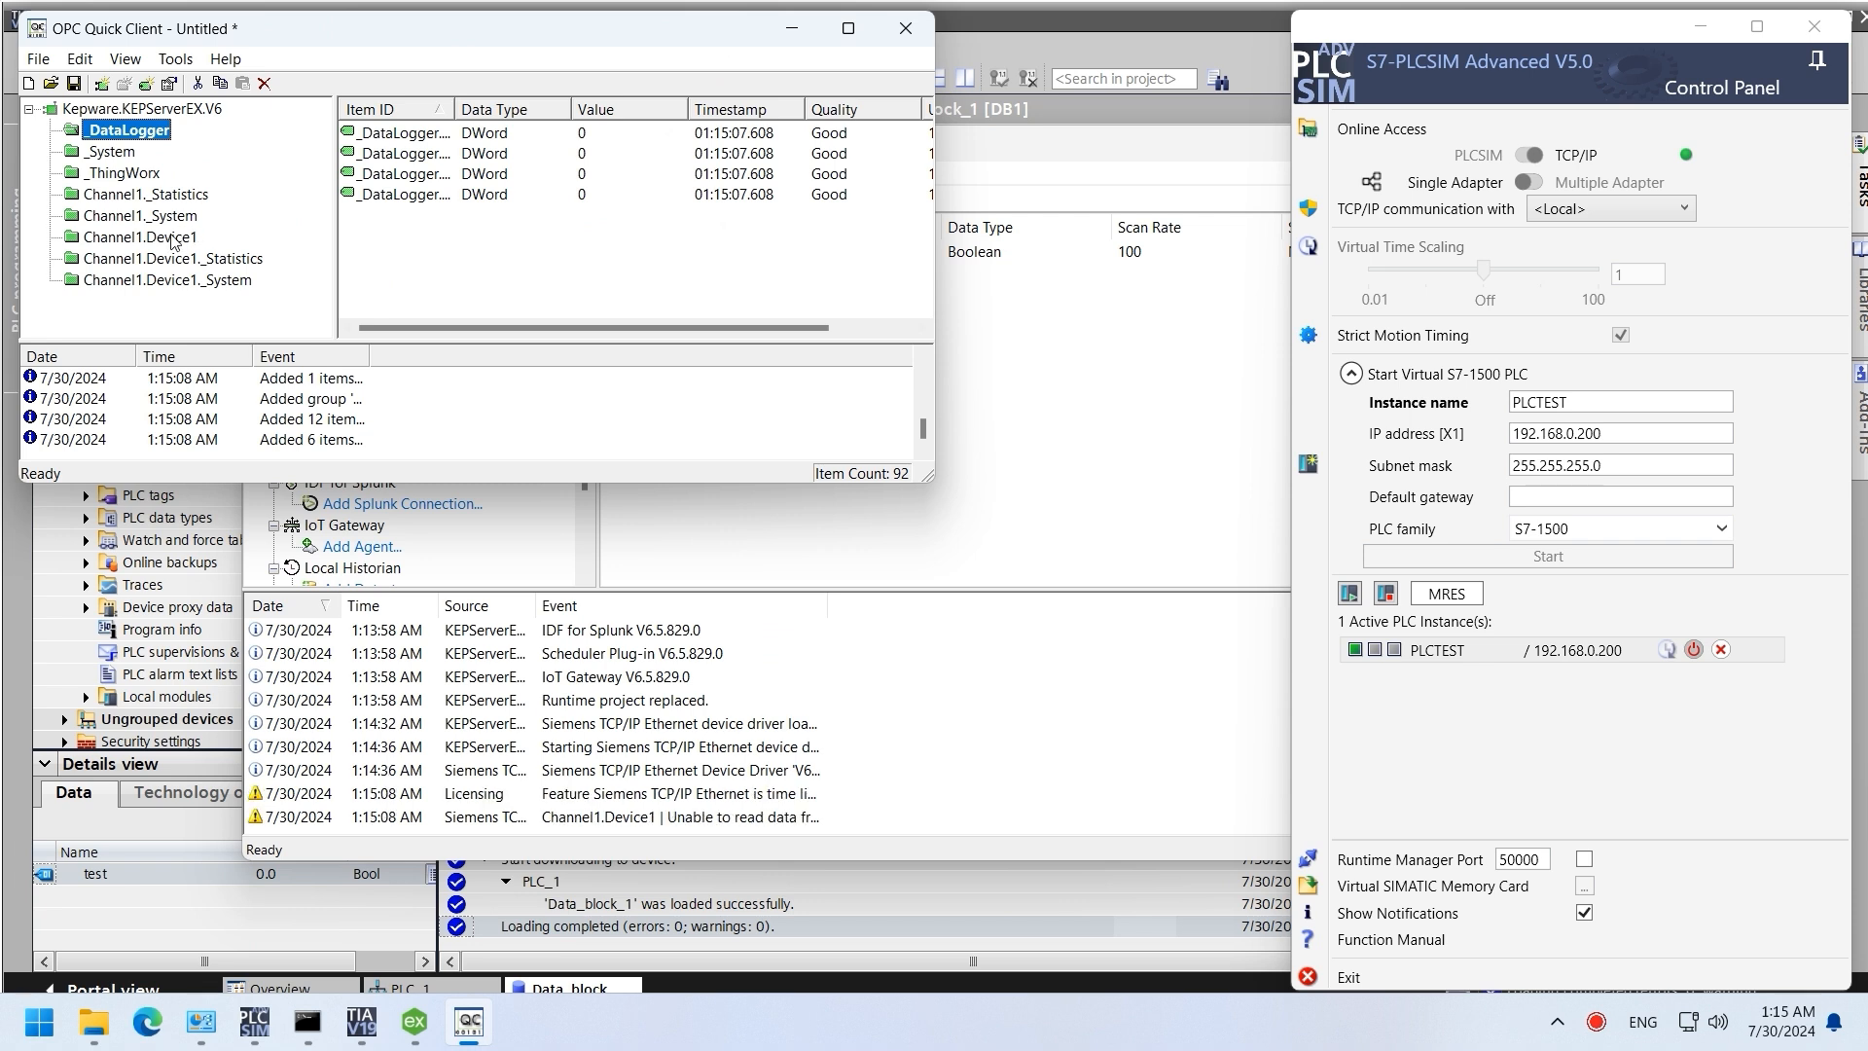
click(178, 238)
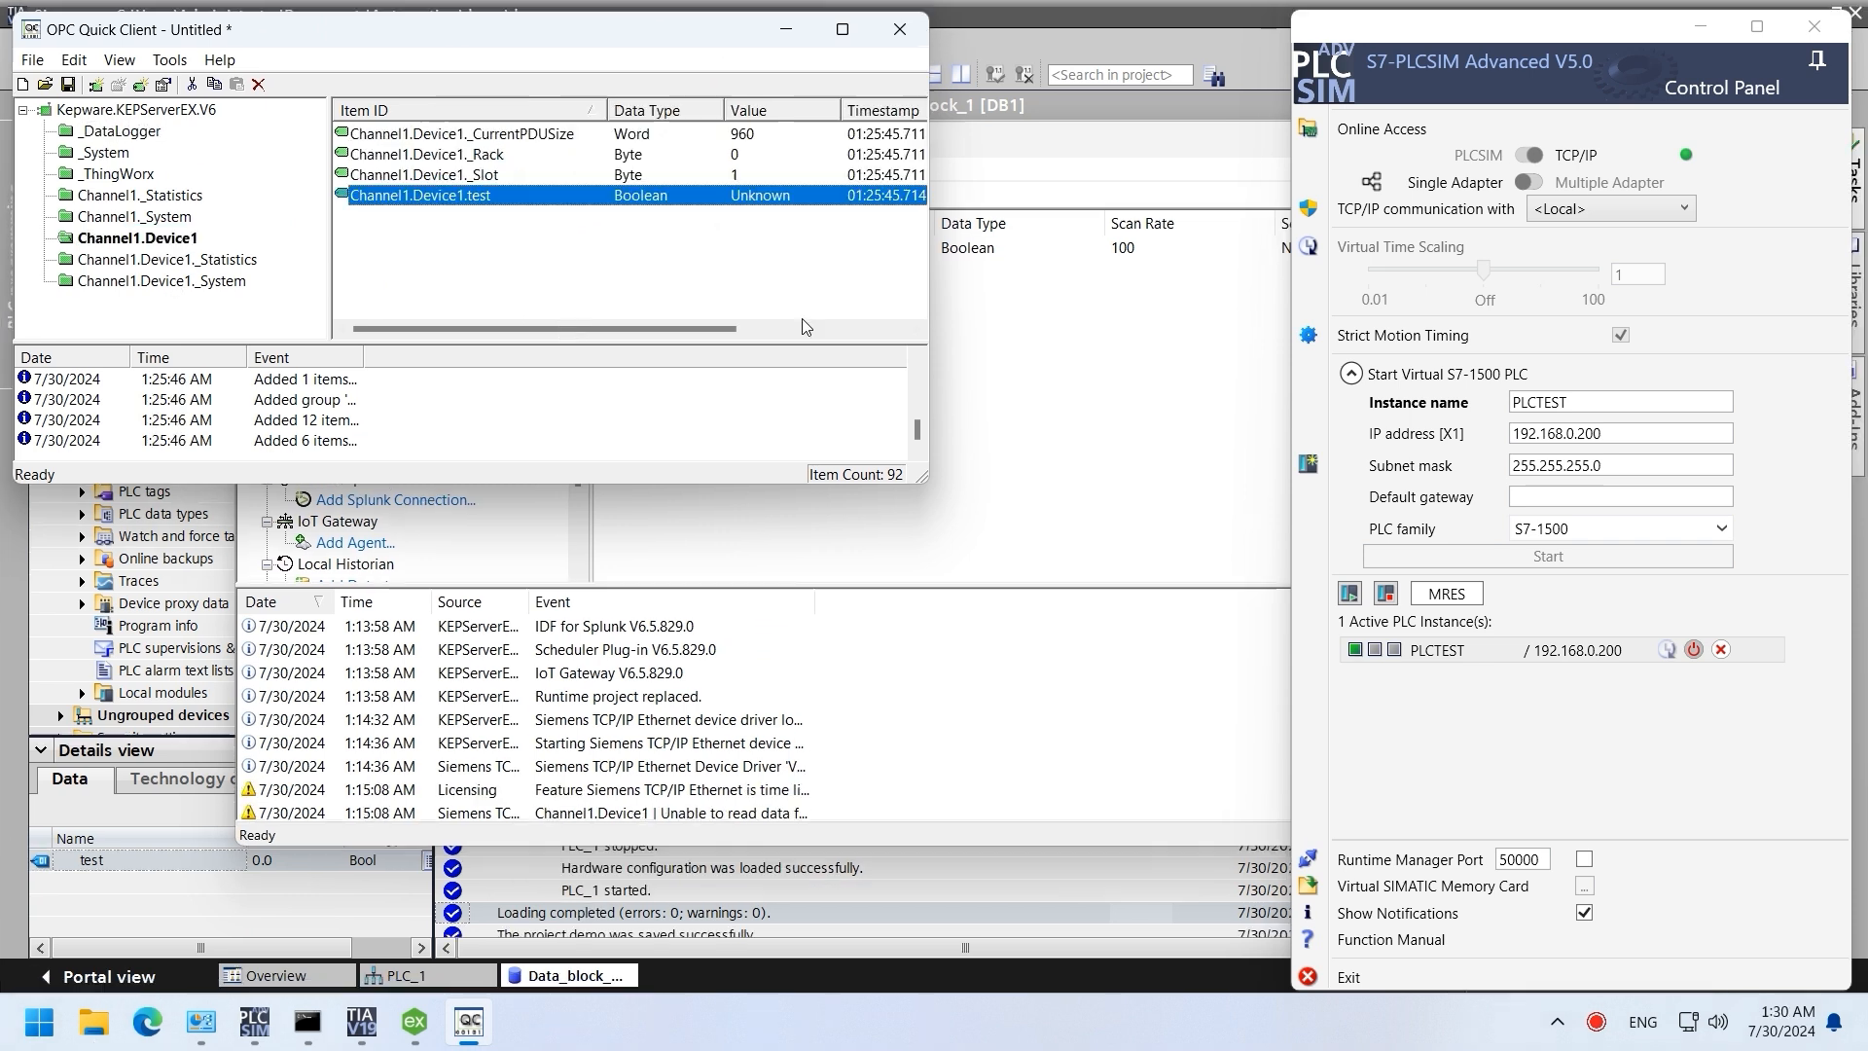
click(560, 814)
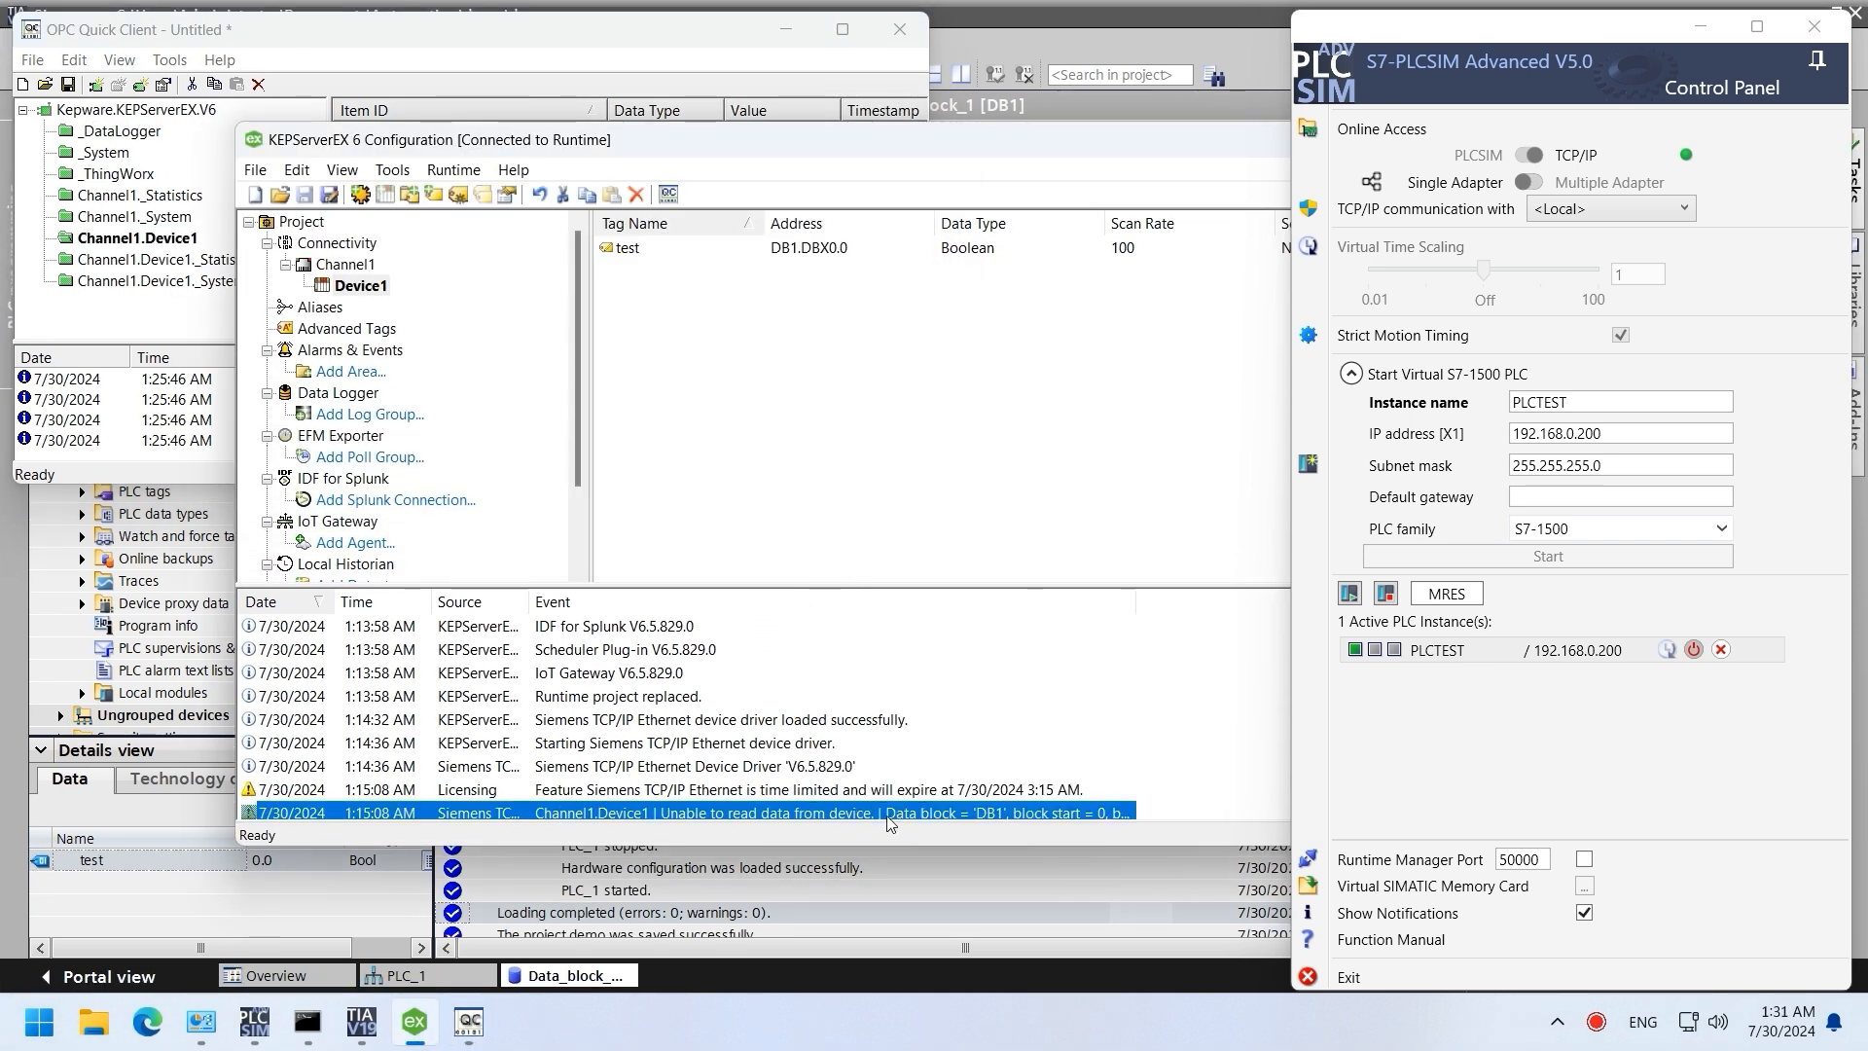
double_click(1137, 607)
click(1700, 27)
click(1611, 790)
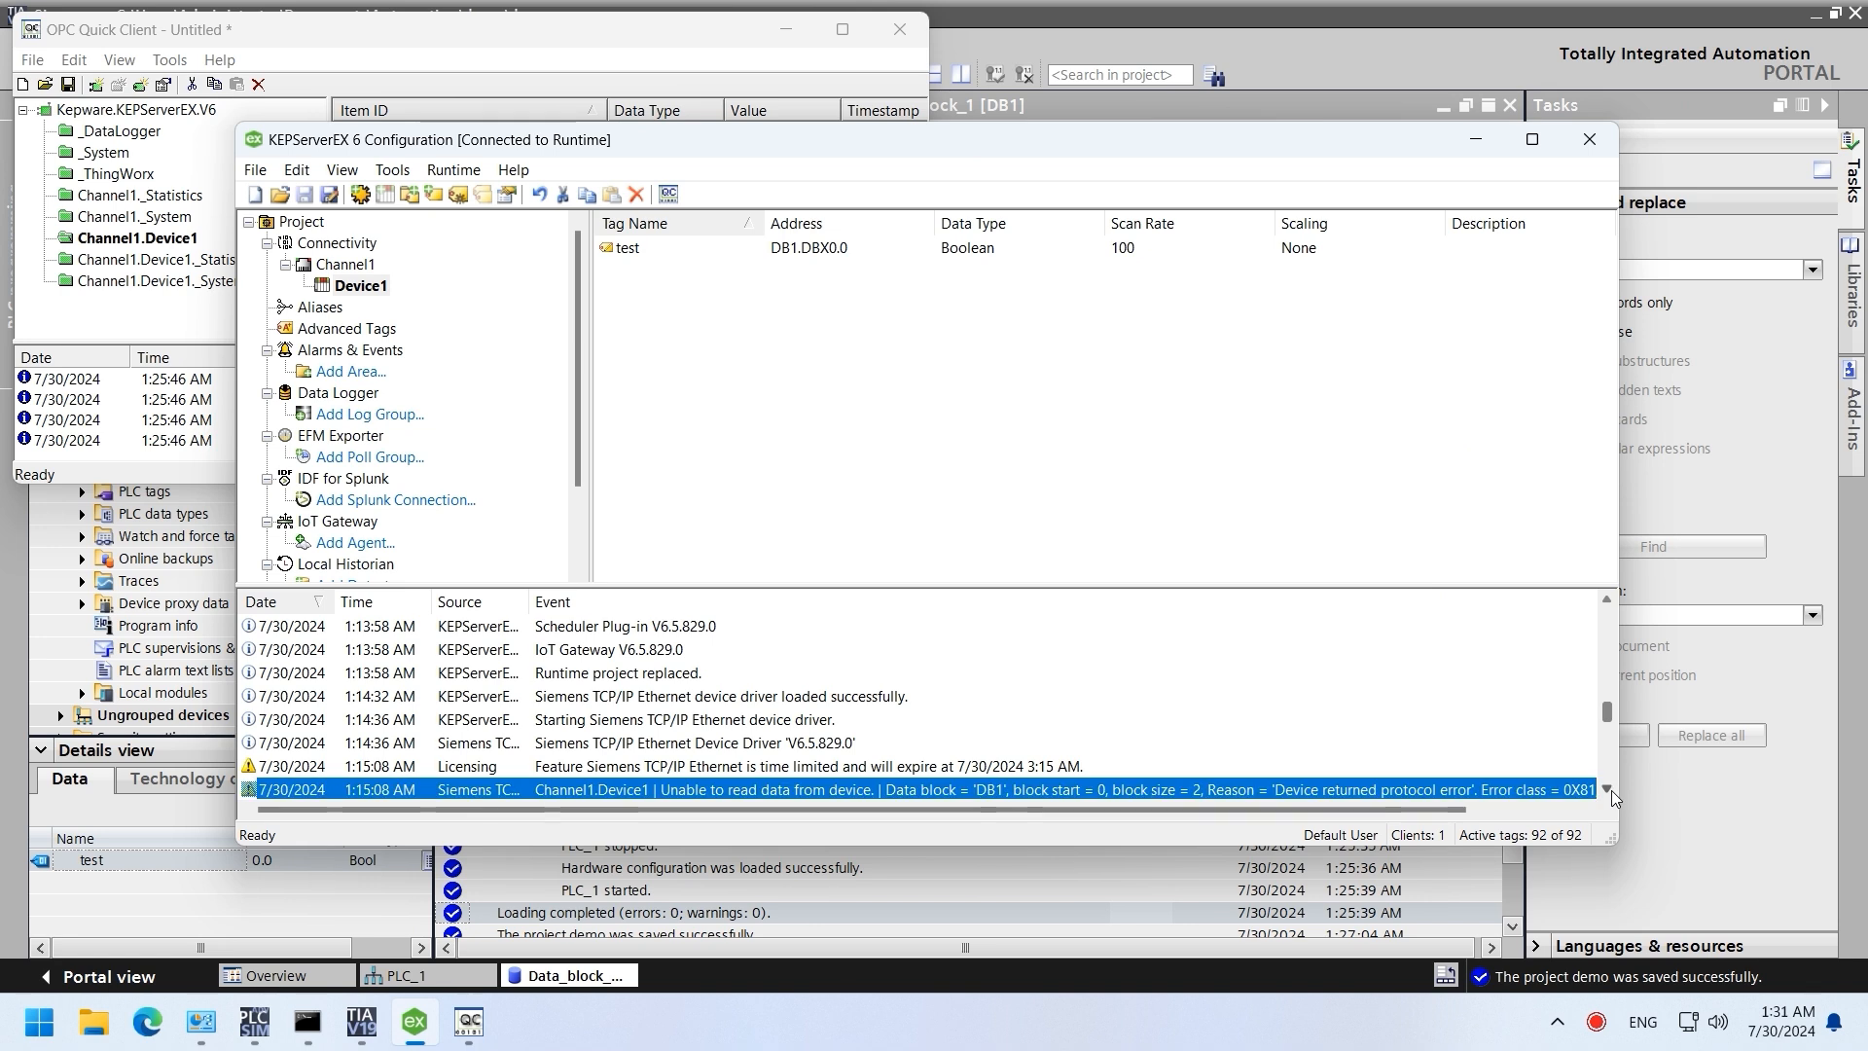
click(1611, 790)
click(1029, 78)
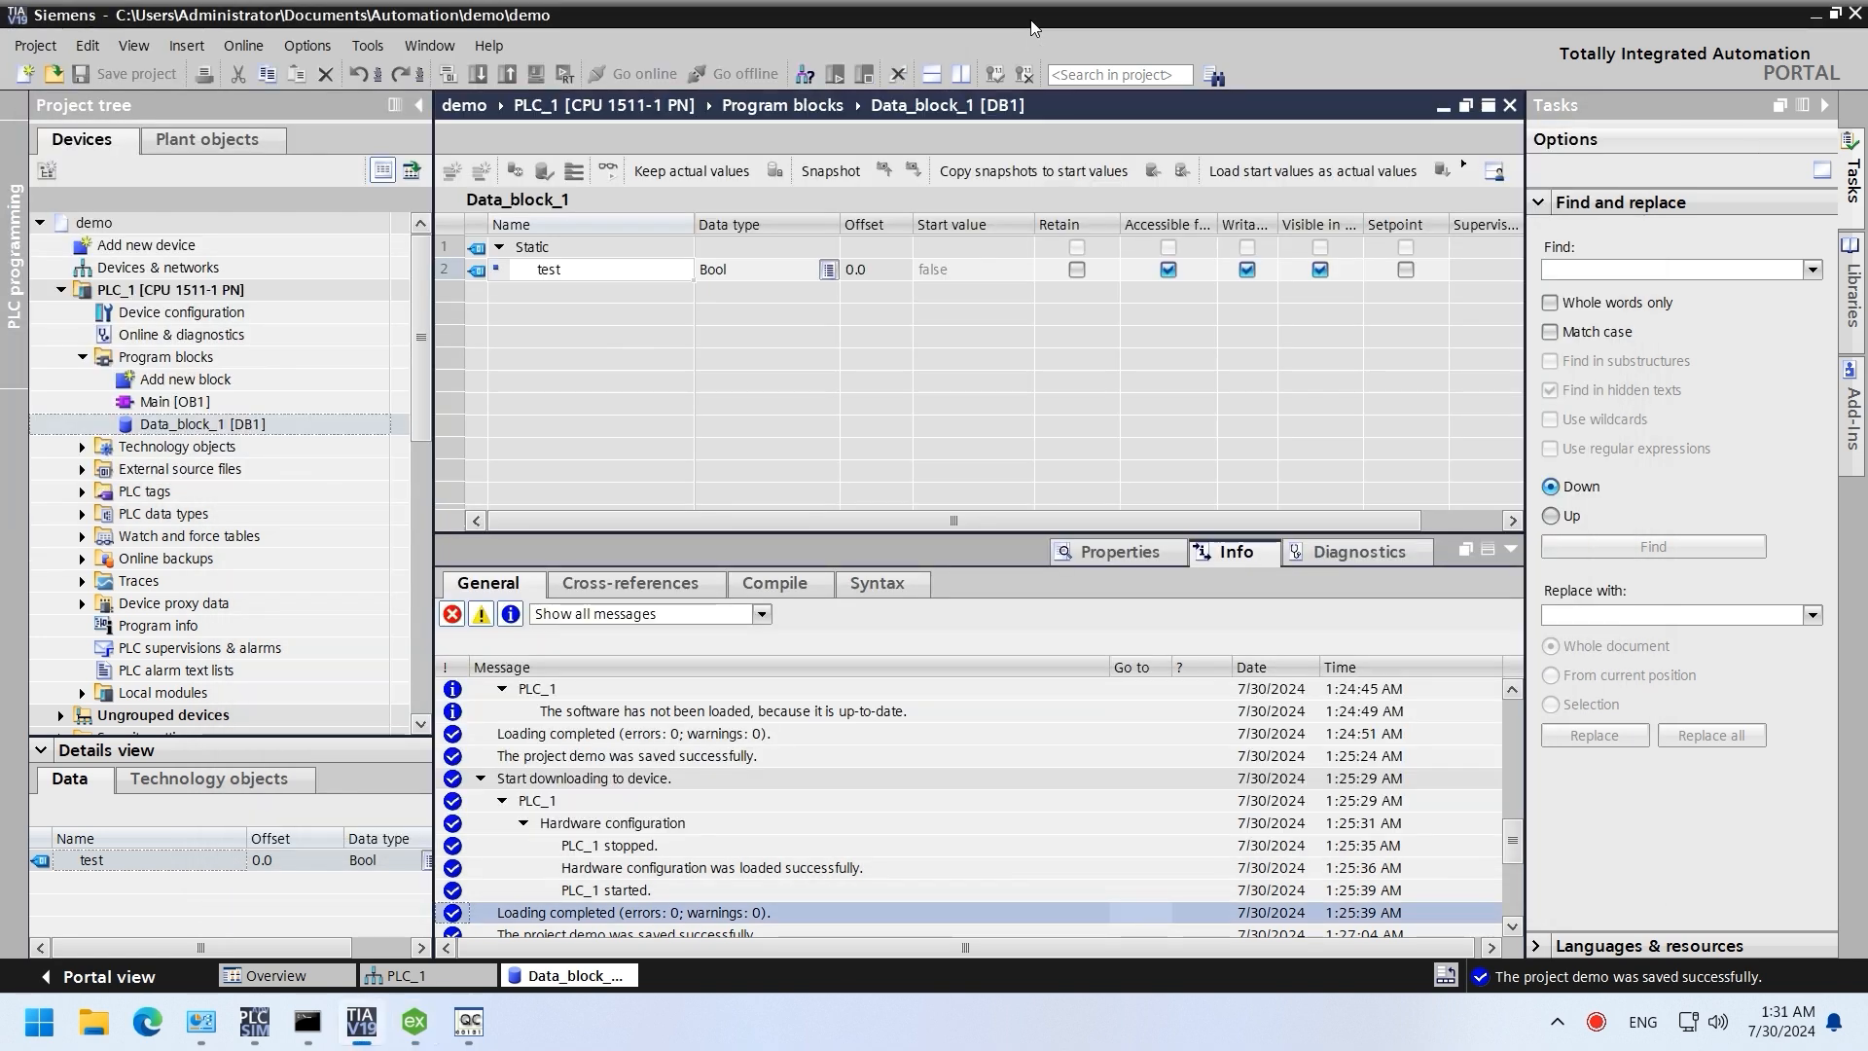
Step: Enable 'Permit access with PUT/GET' in PLC_1's Protection & Security settings and save
double_click(181, 312)
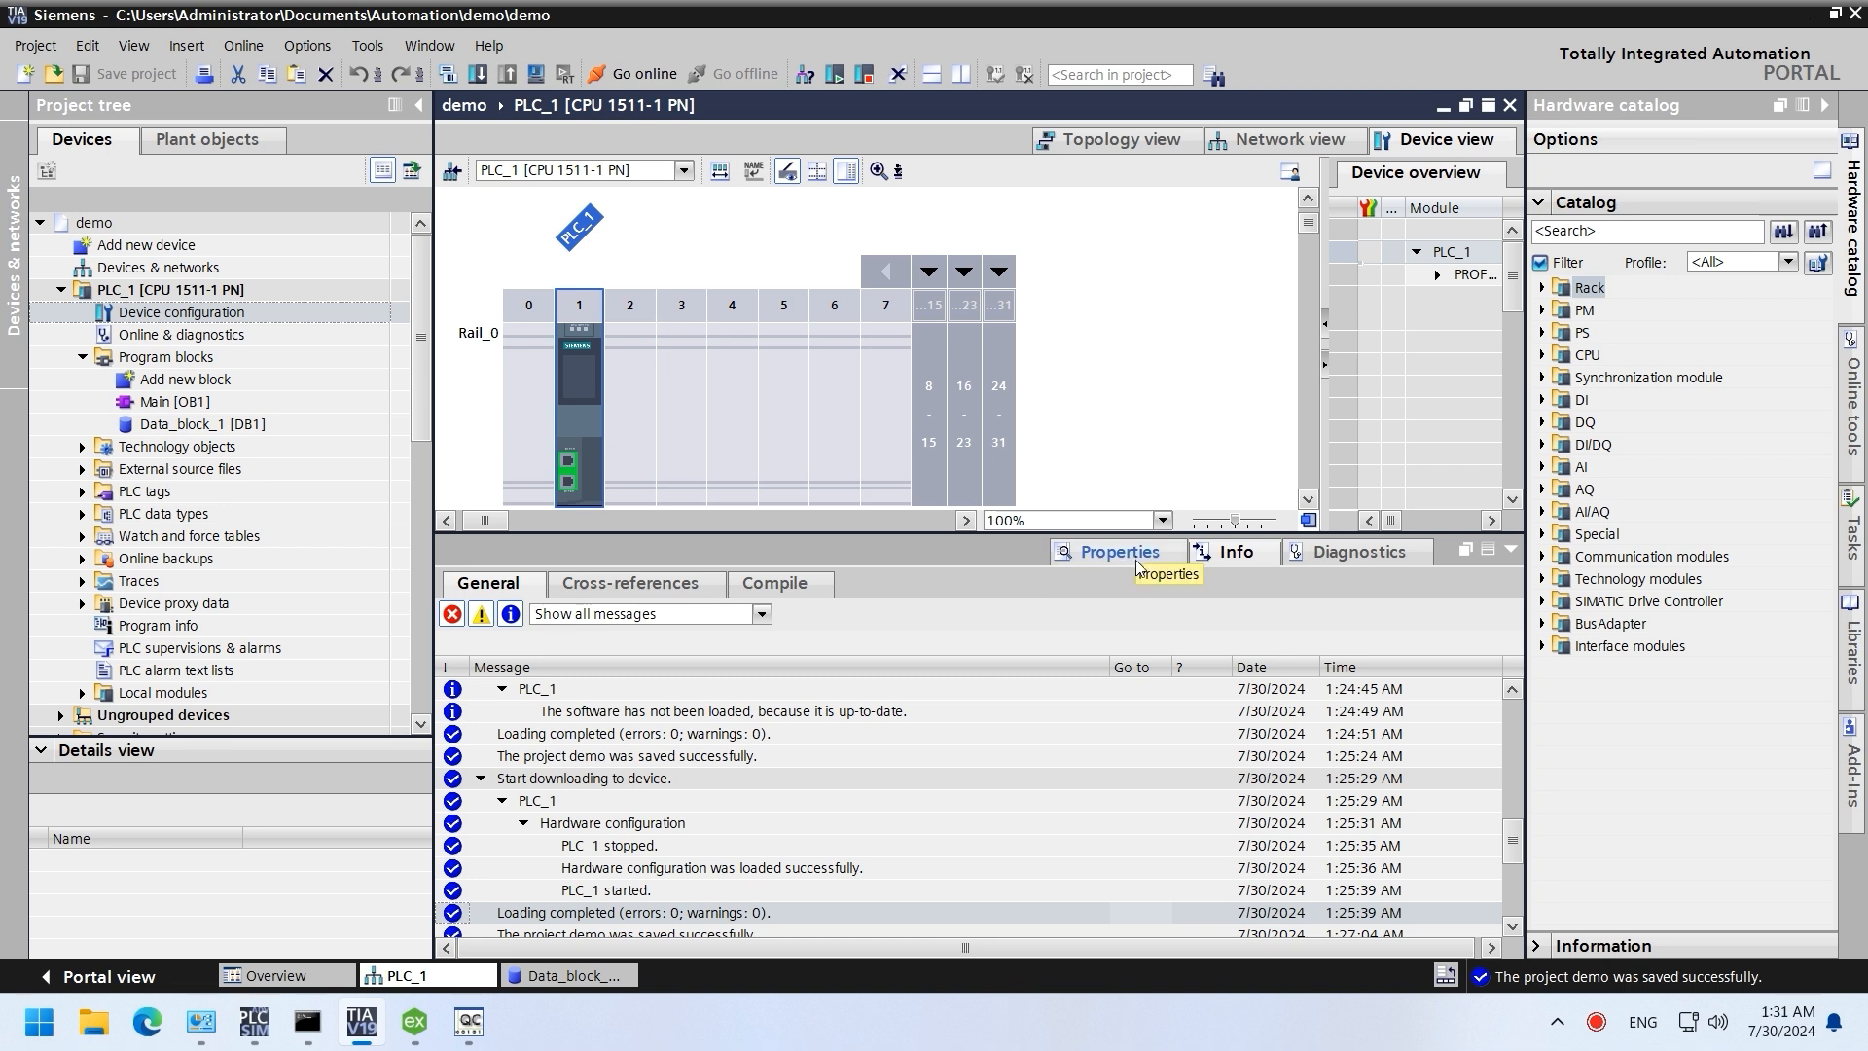
click(1118, 551)
click(446, 858)
scroll(605, 817, down, 1)
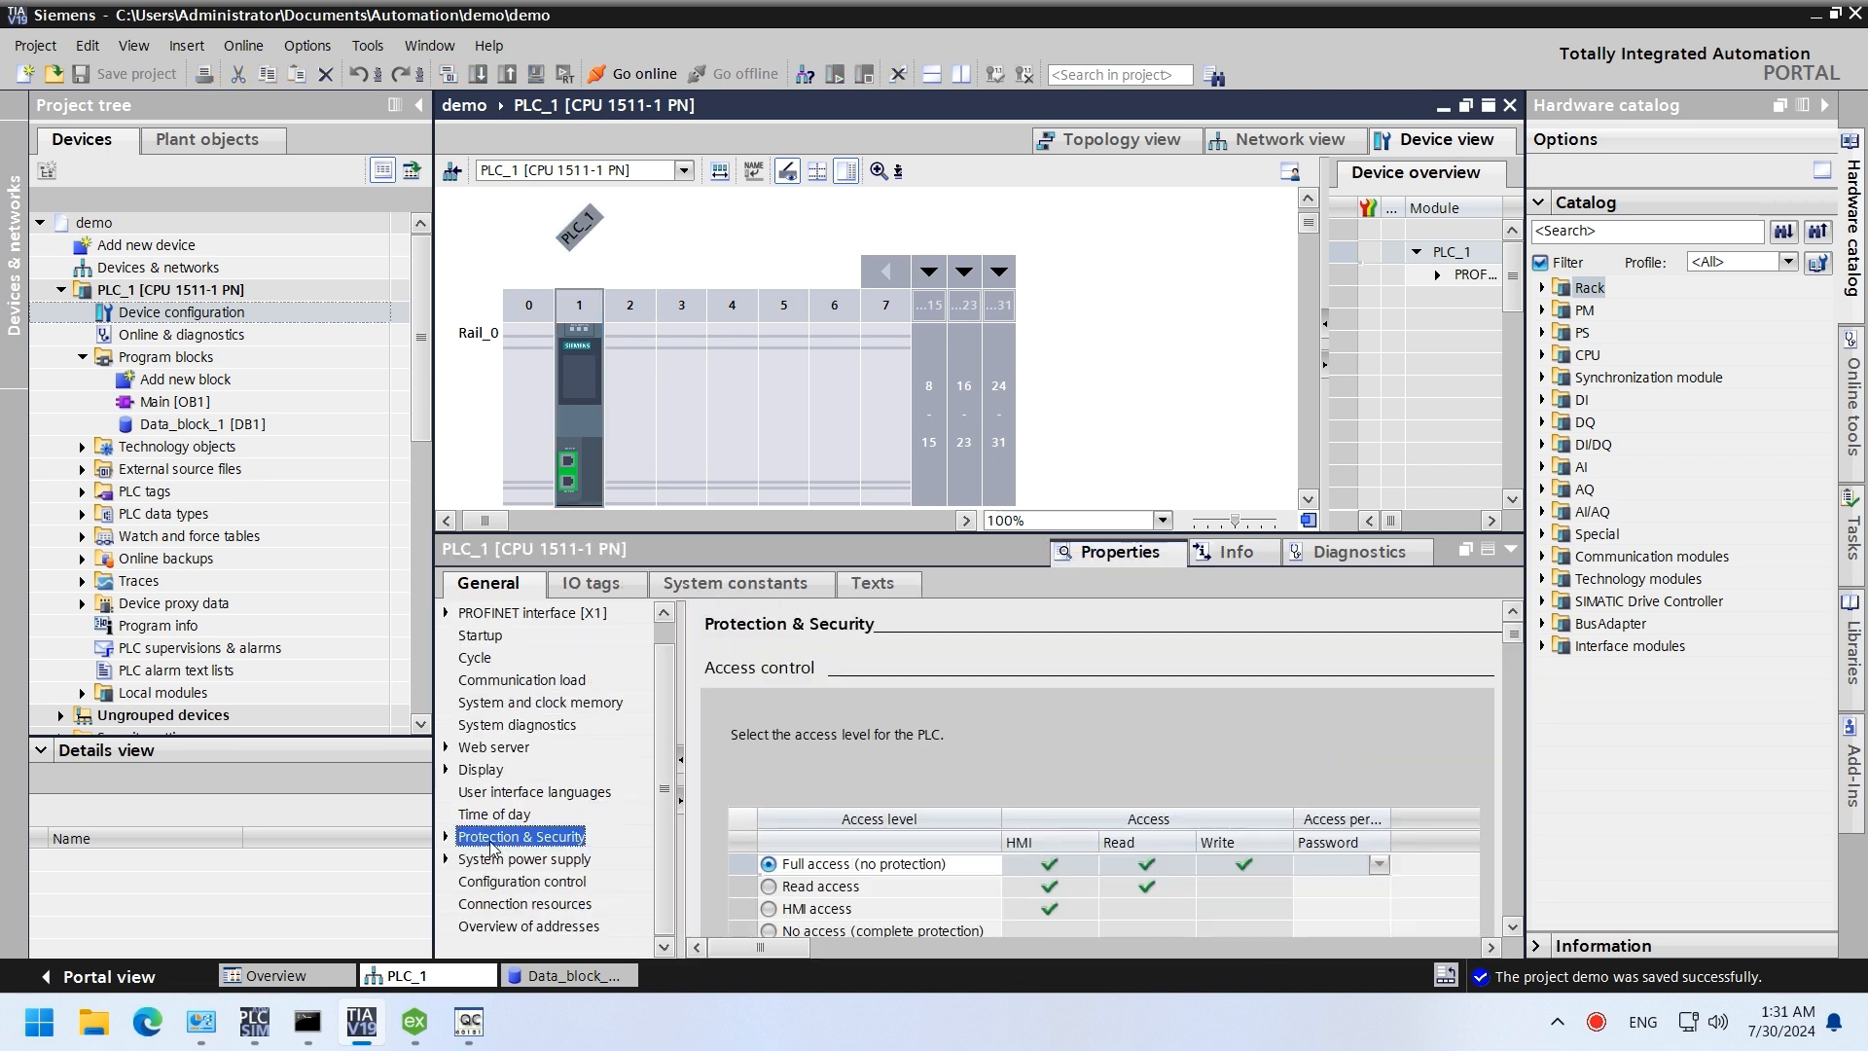
scroll(1522, 937, down, 3)
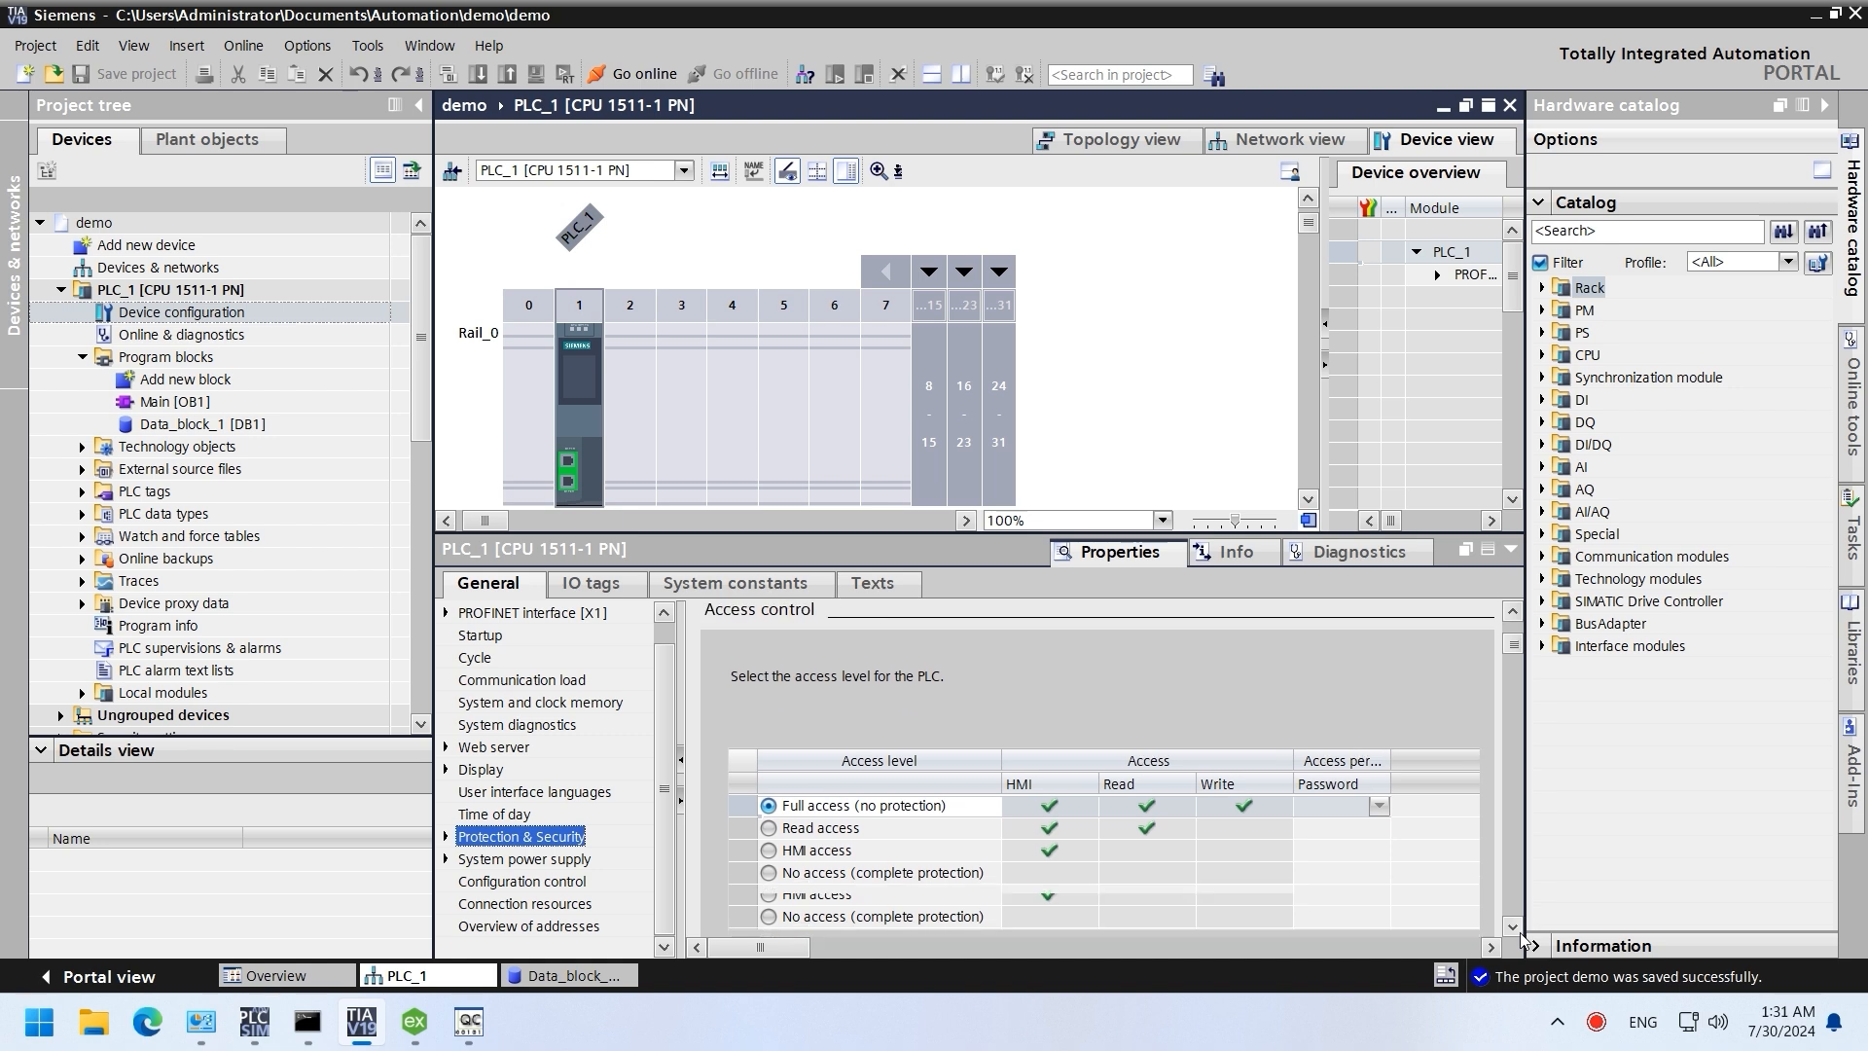
scroll(1517, 934, down, 5)
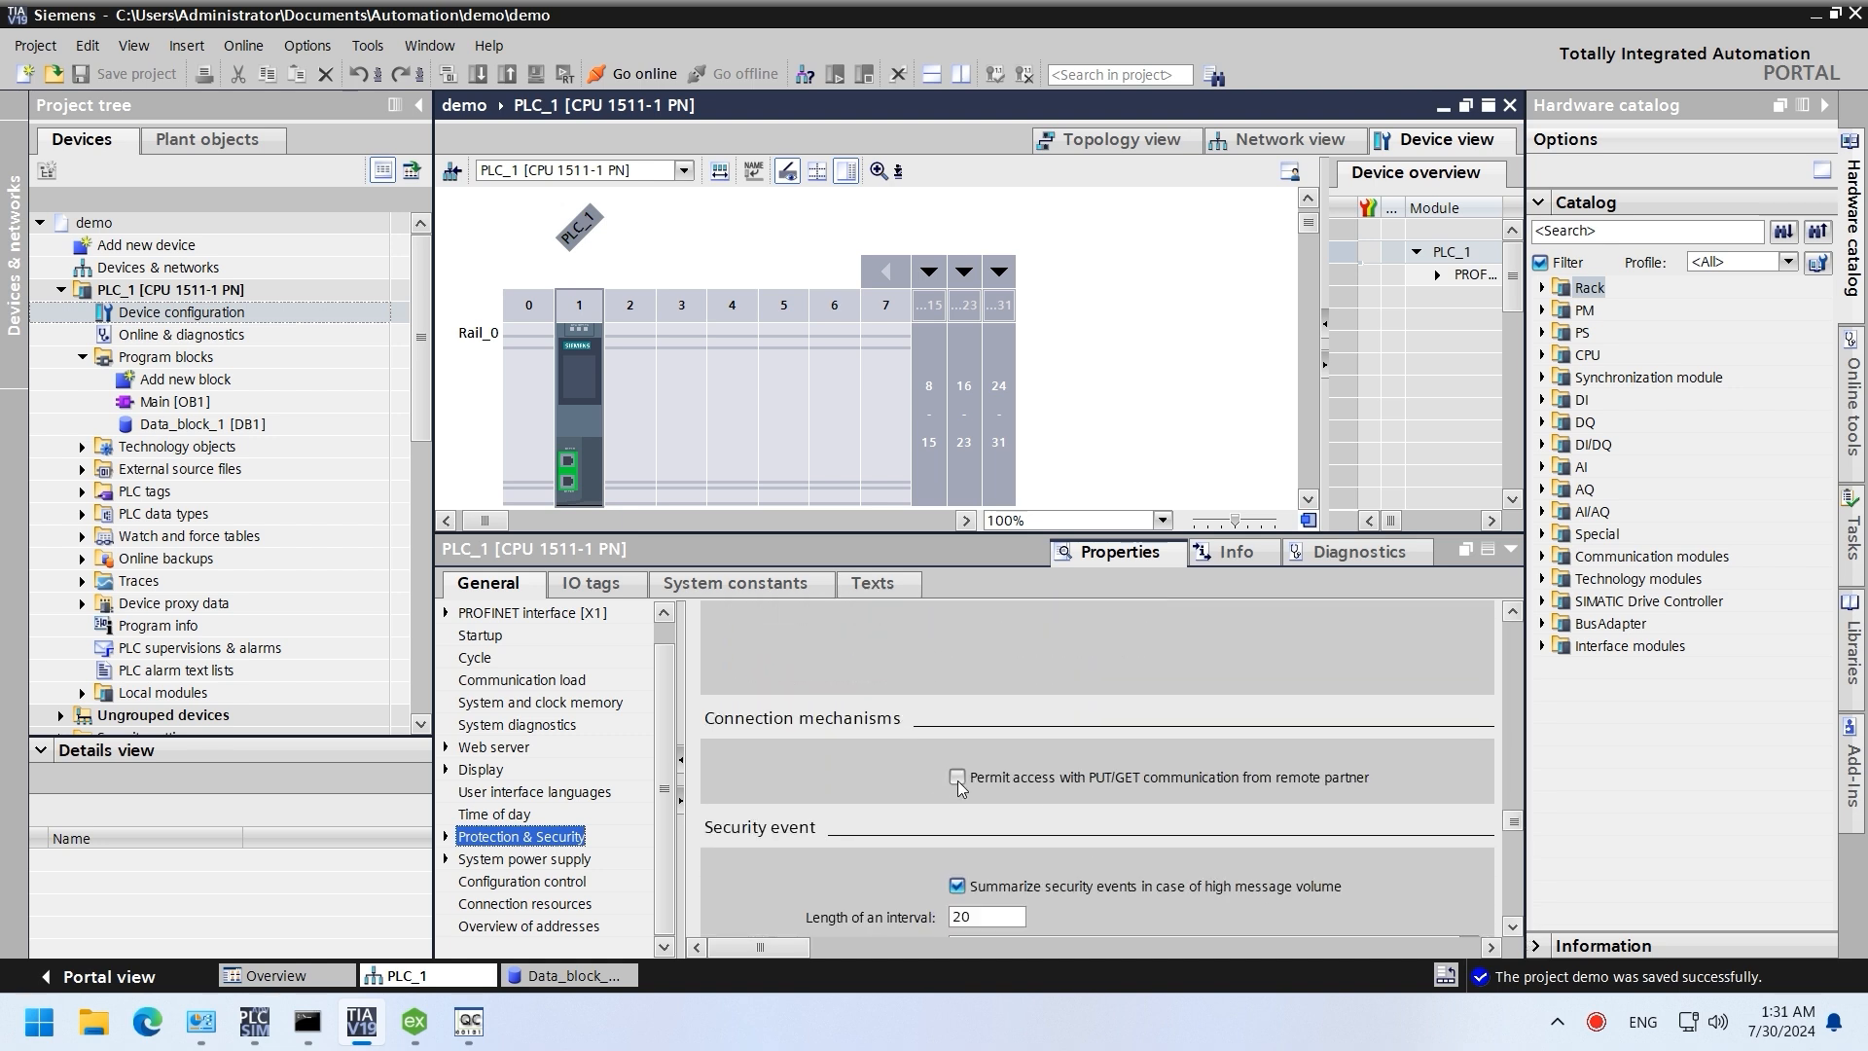
click(958, 778)
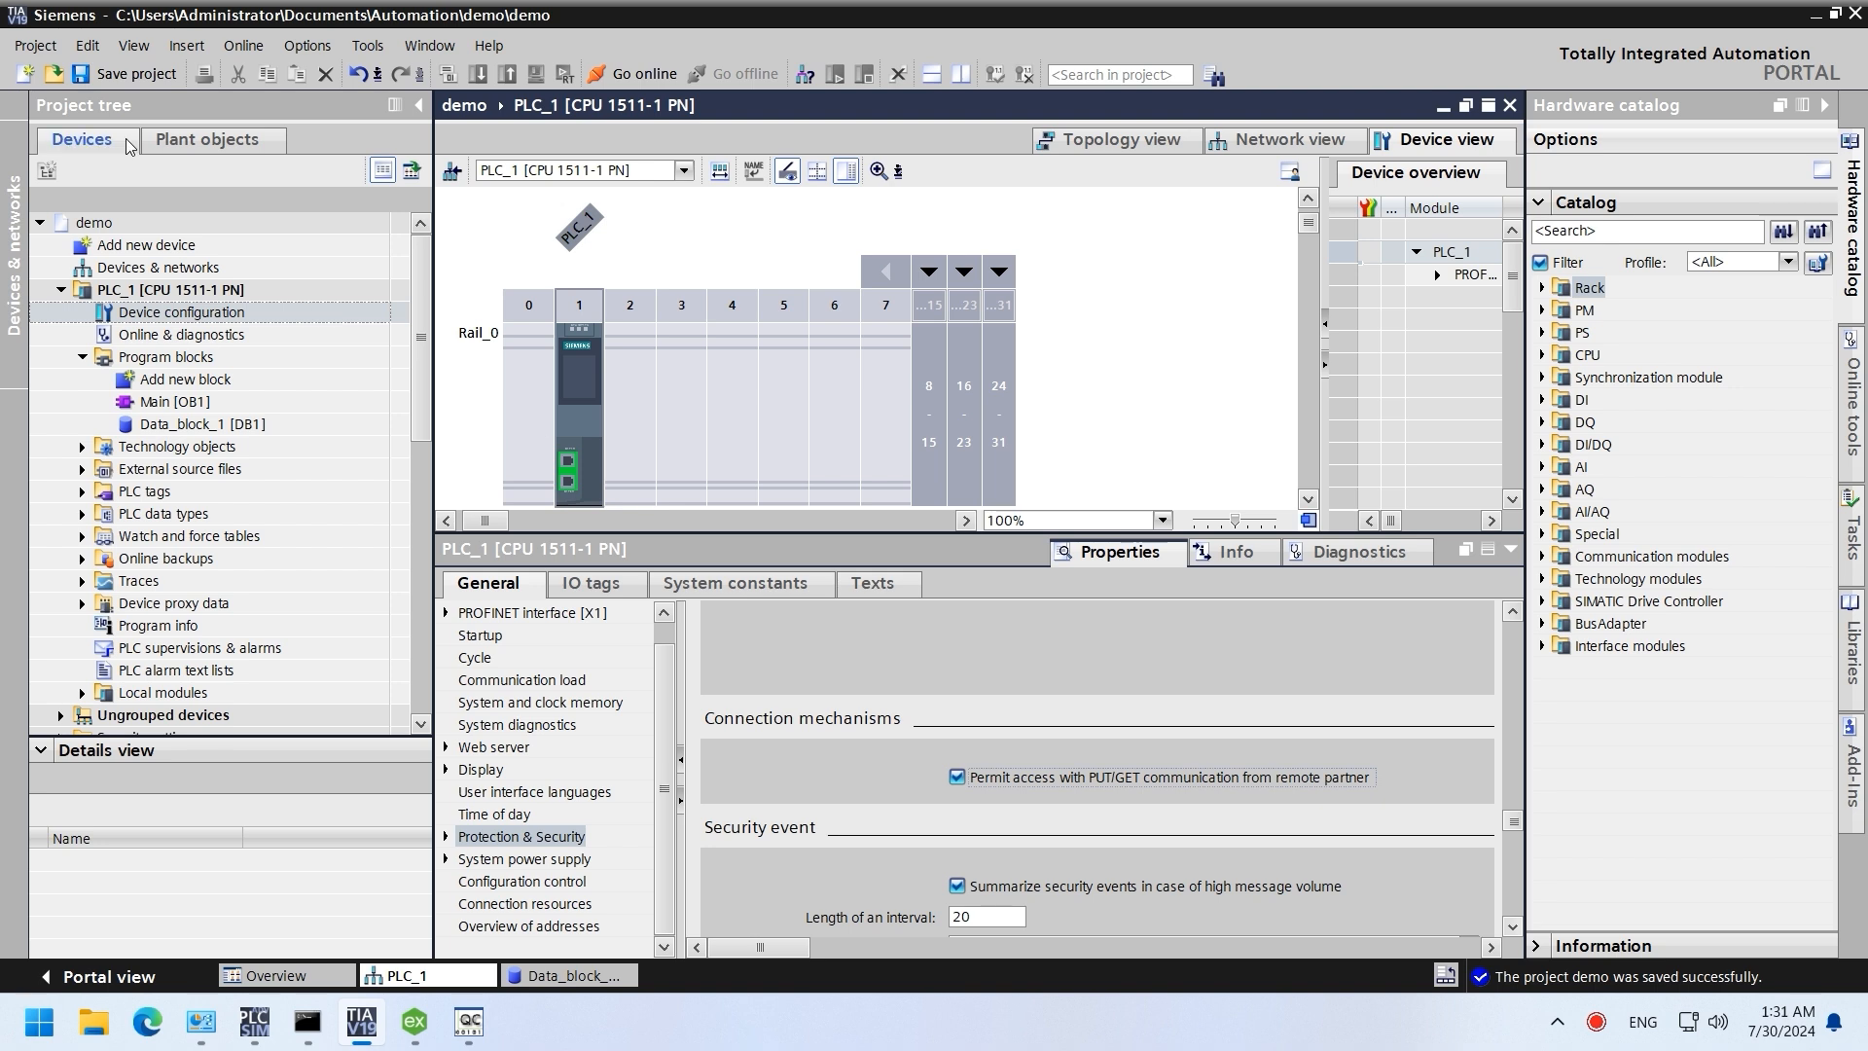
click(126, 74)
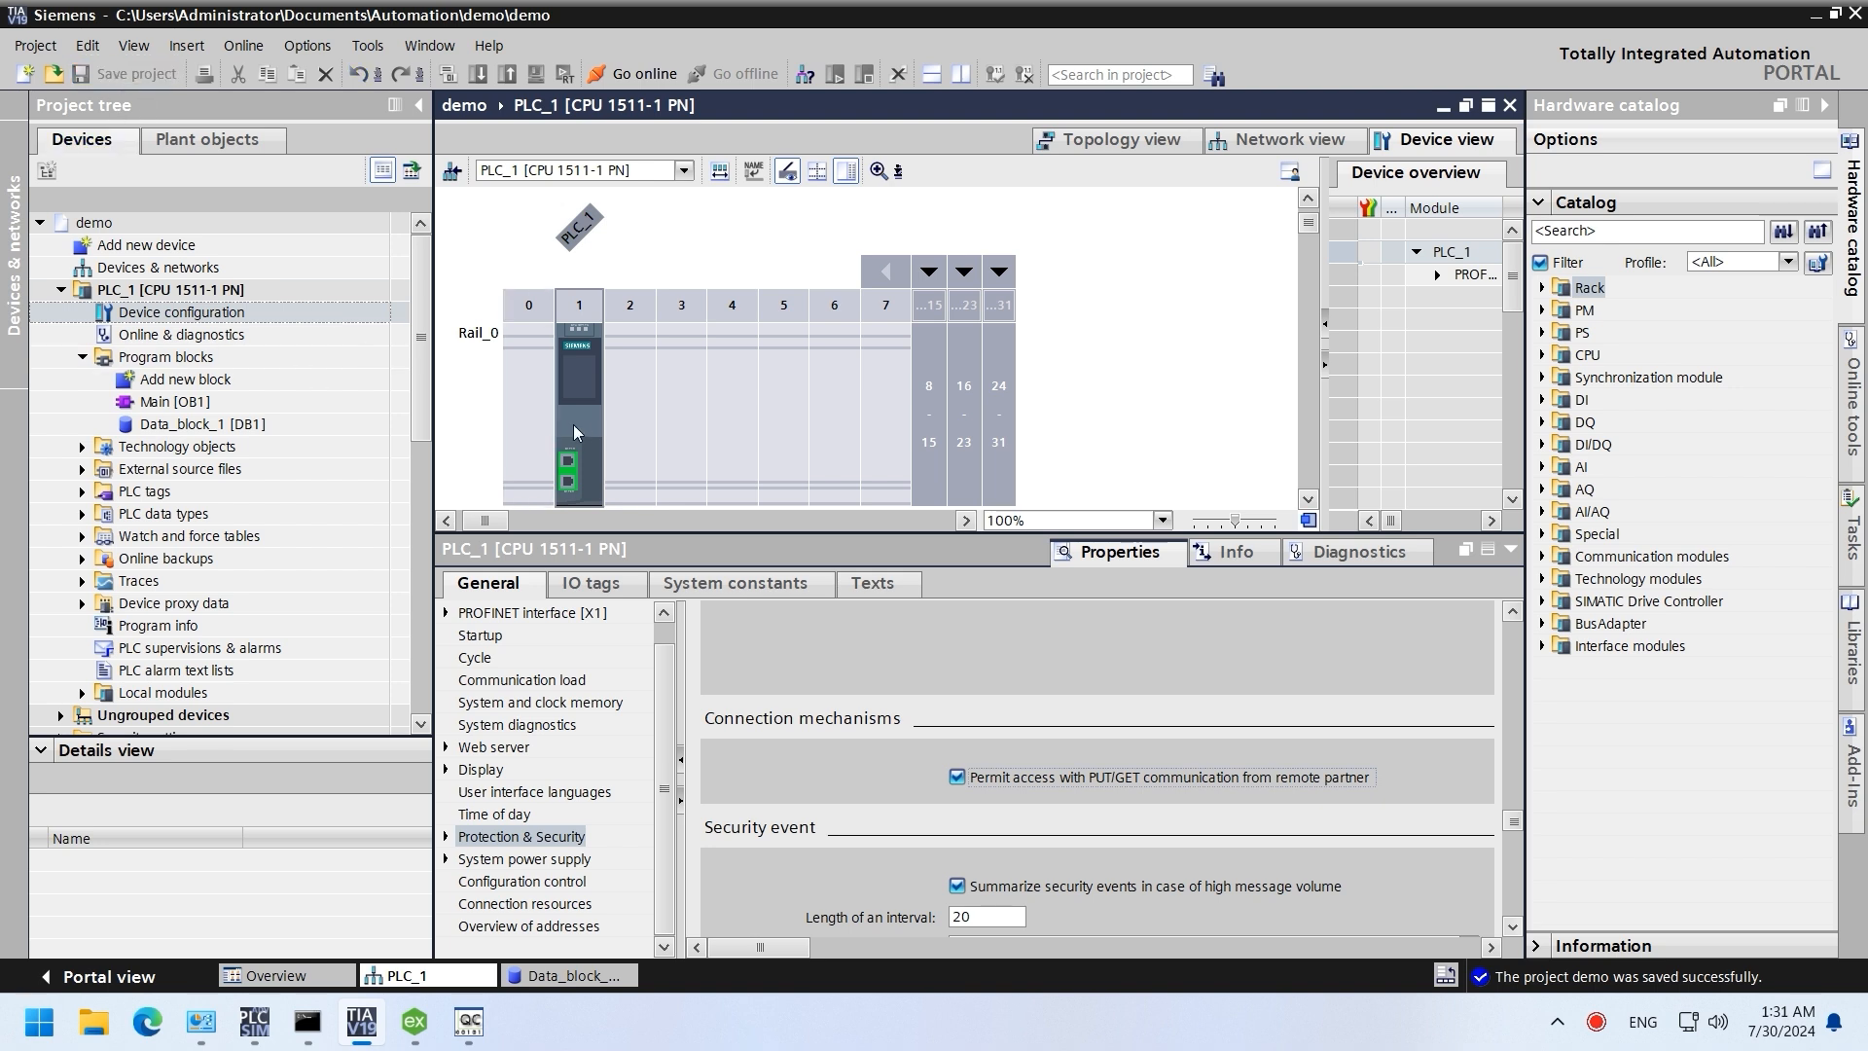
Step: Download the updated CPU 1511 configuration to PLC_1
click(574, 424)
click(478, 75)
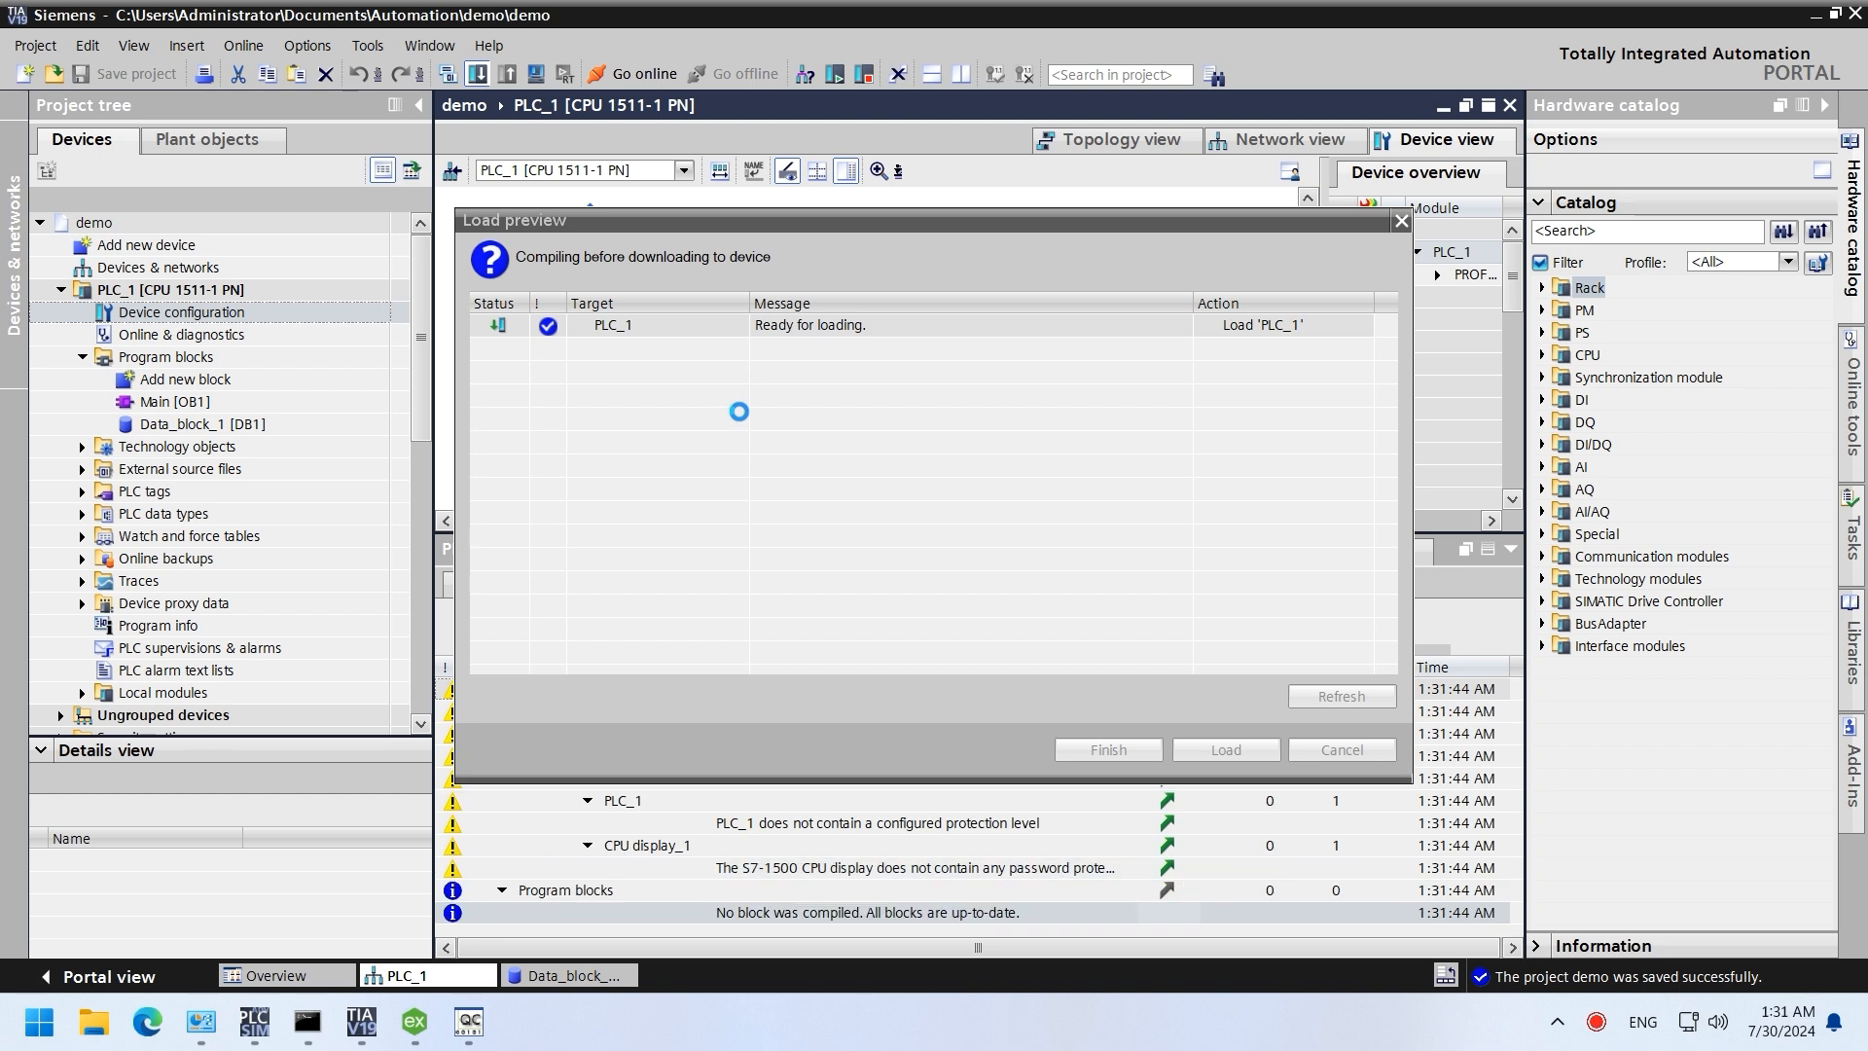
click(1248, 757)
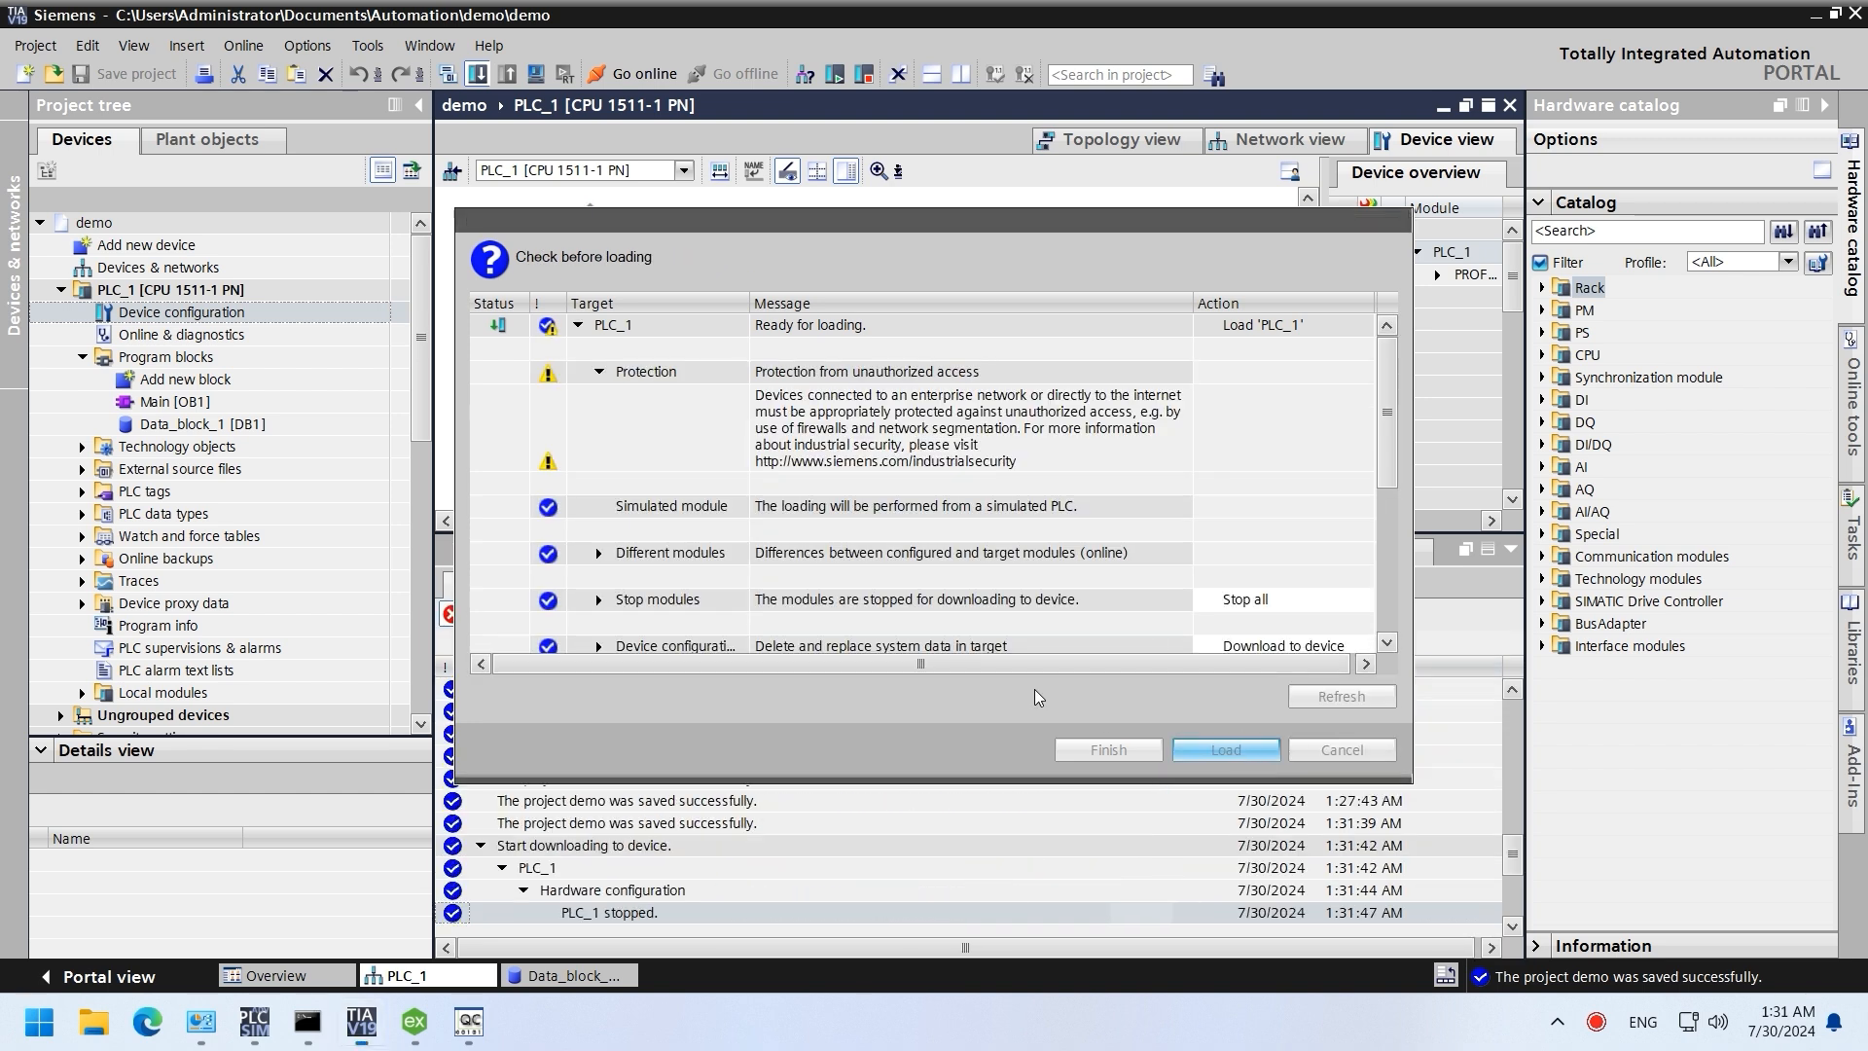
click(1109, 750)
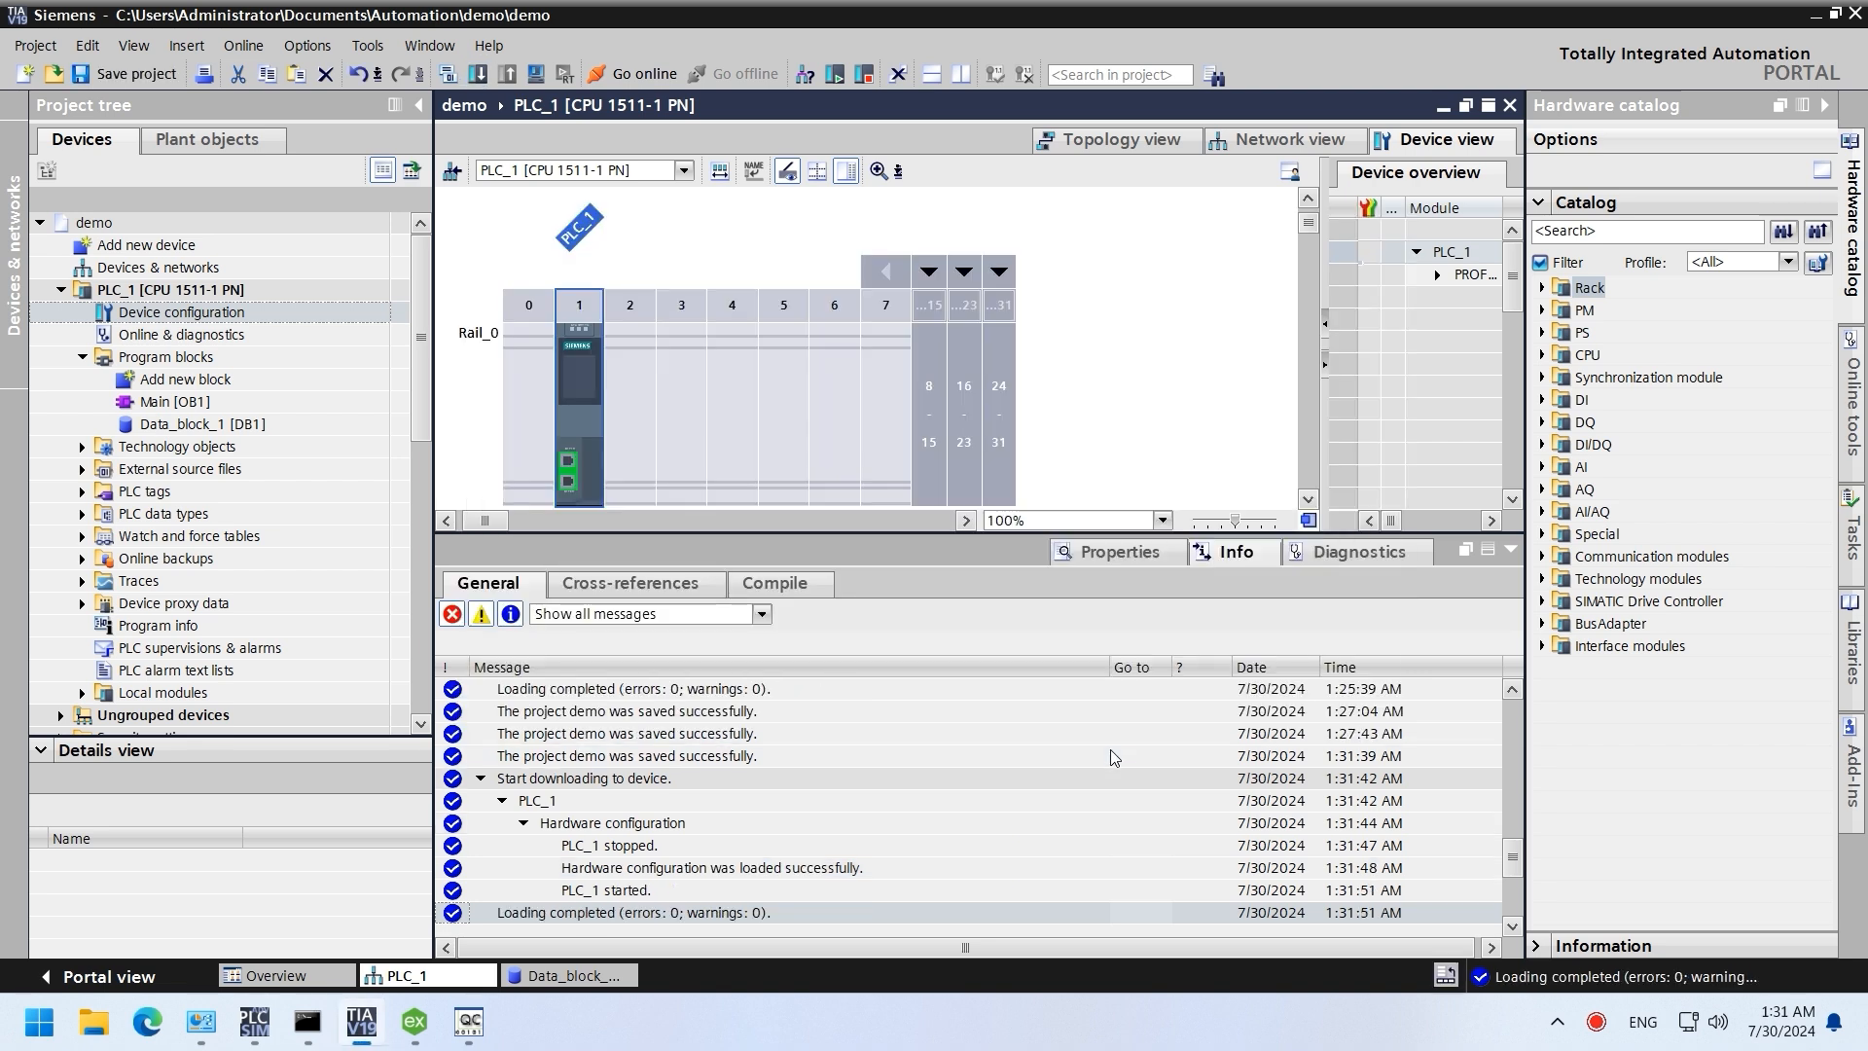
Step: Close OPC Quick Client without saving the session
click(469, 1026)
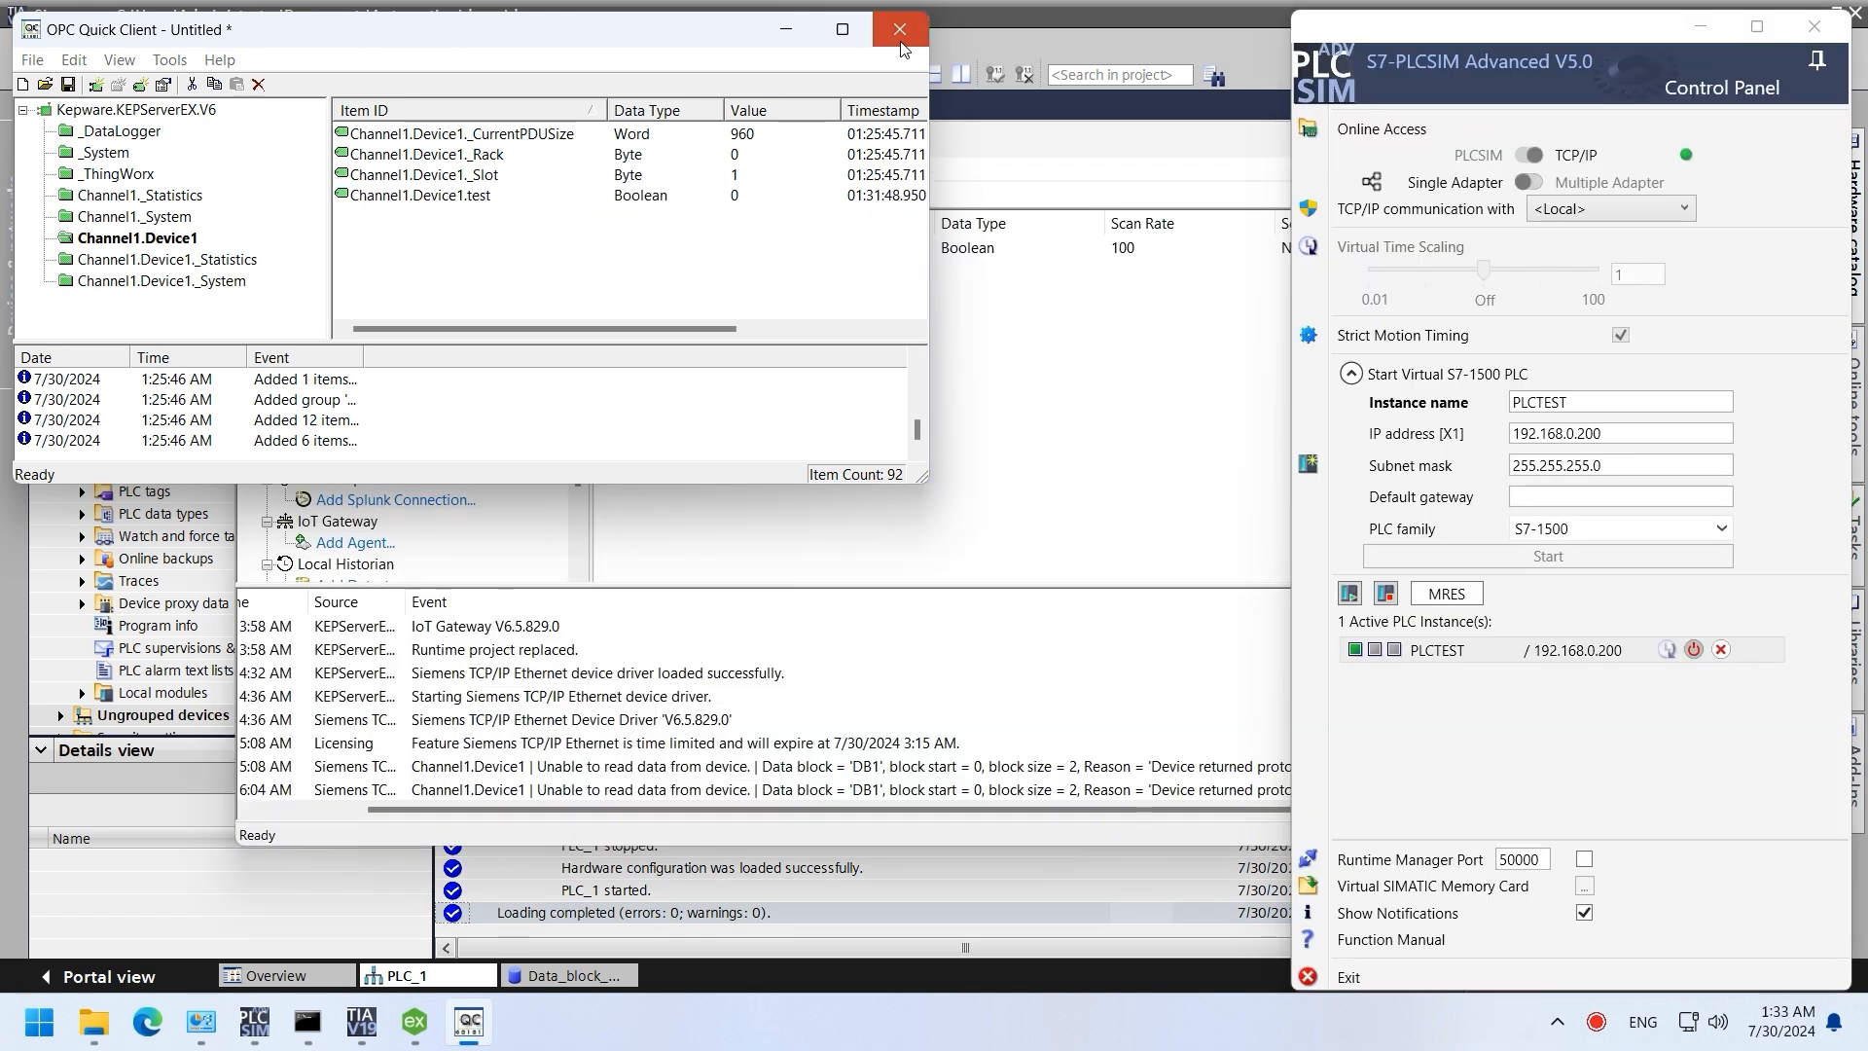
click(899, 29)
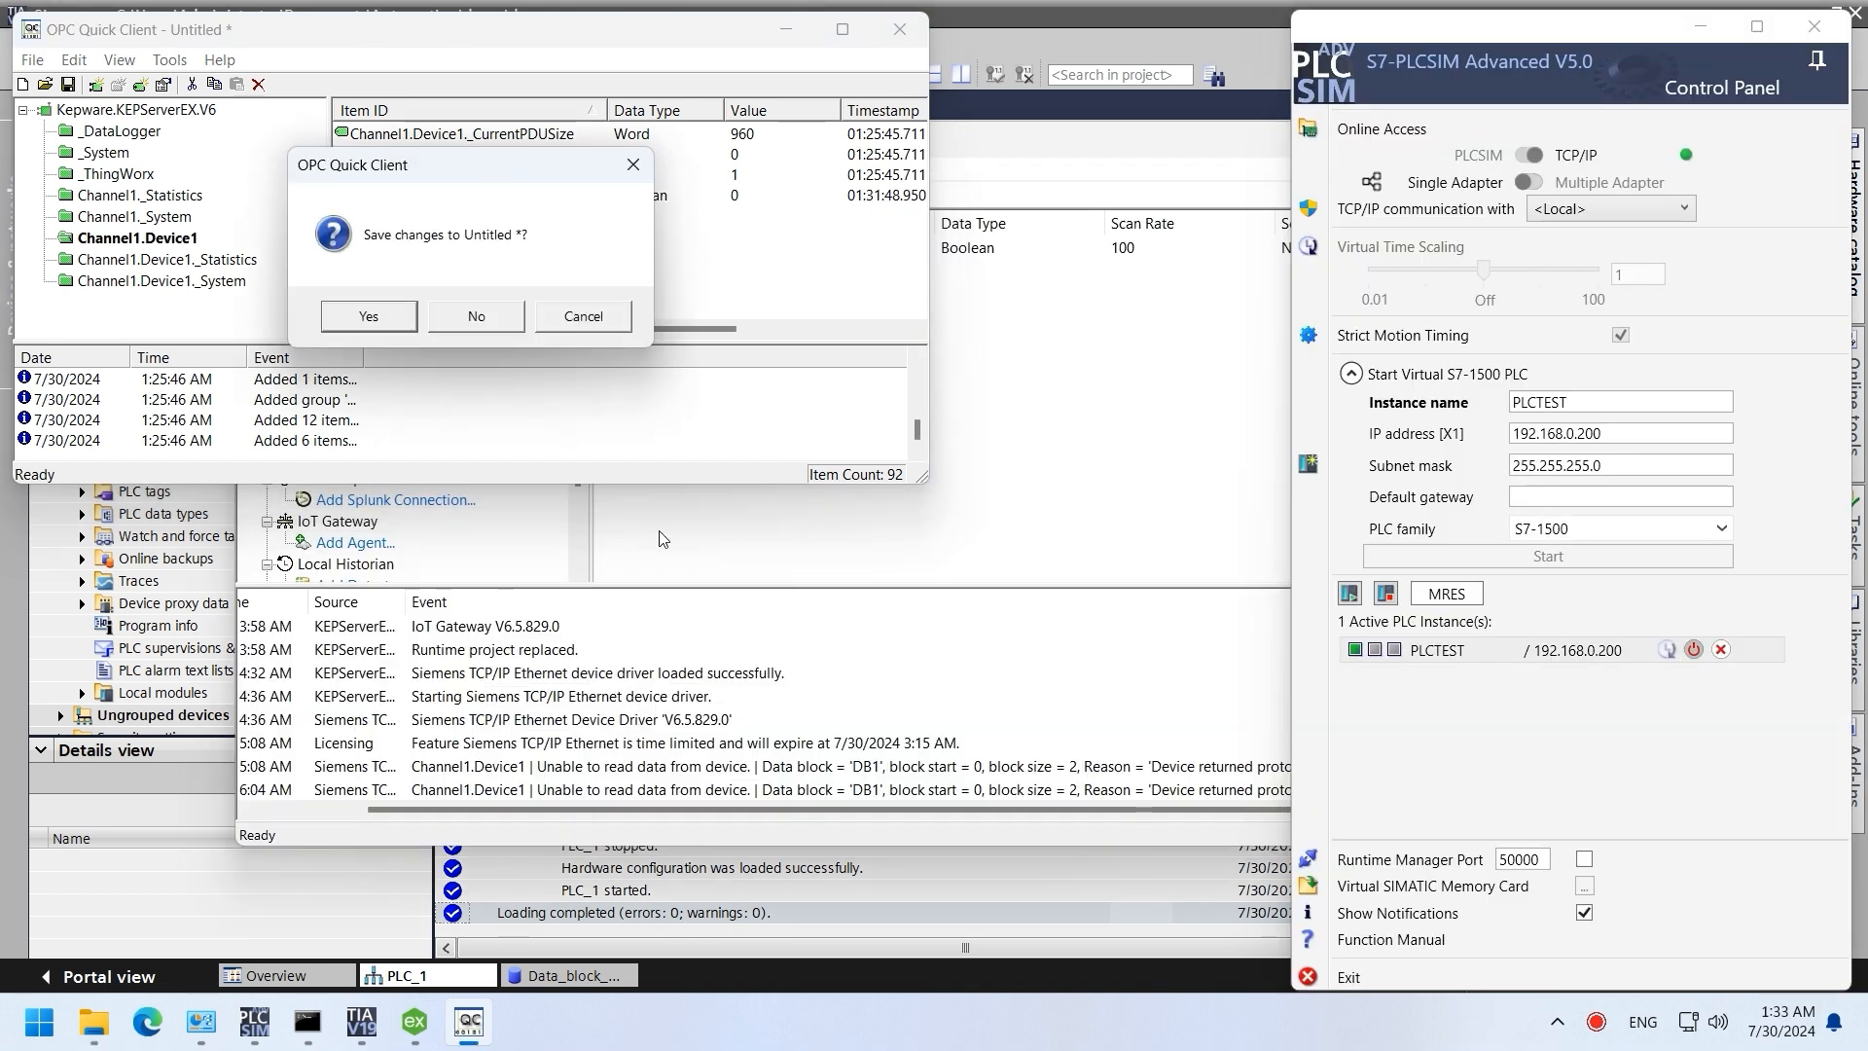
click(496, 317)
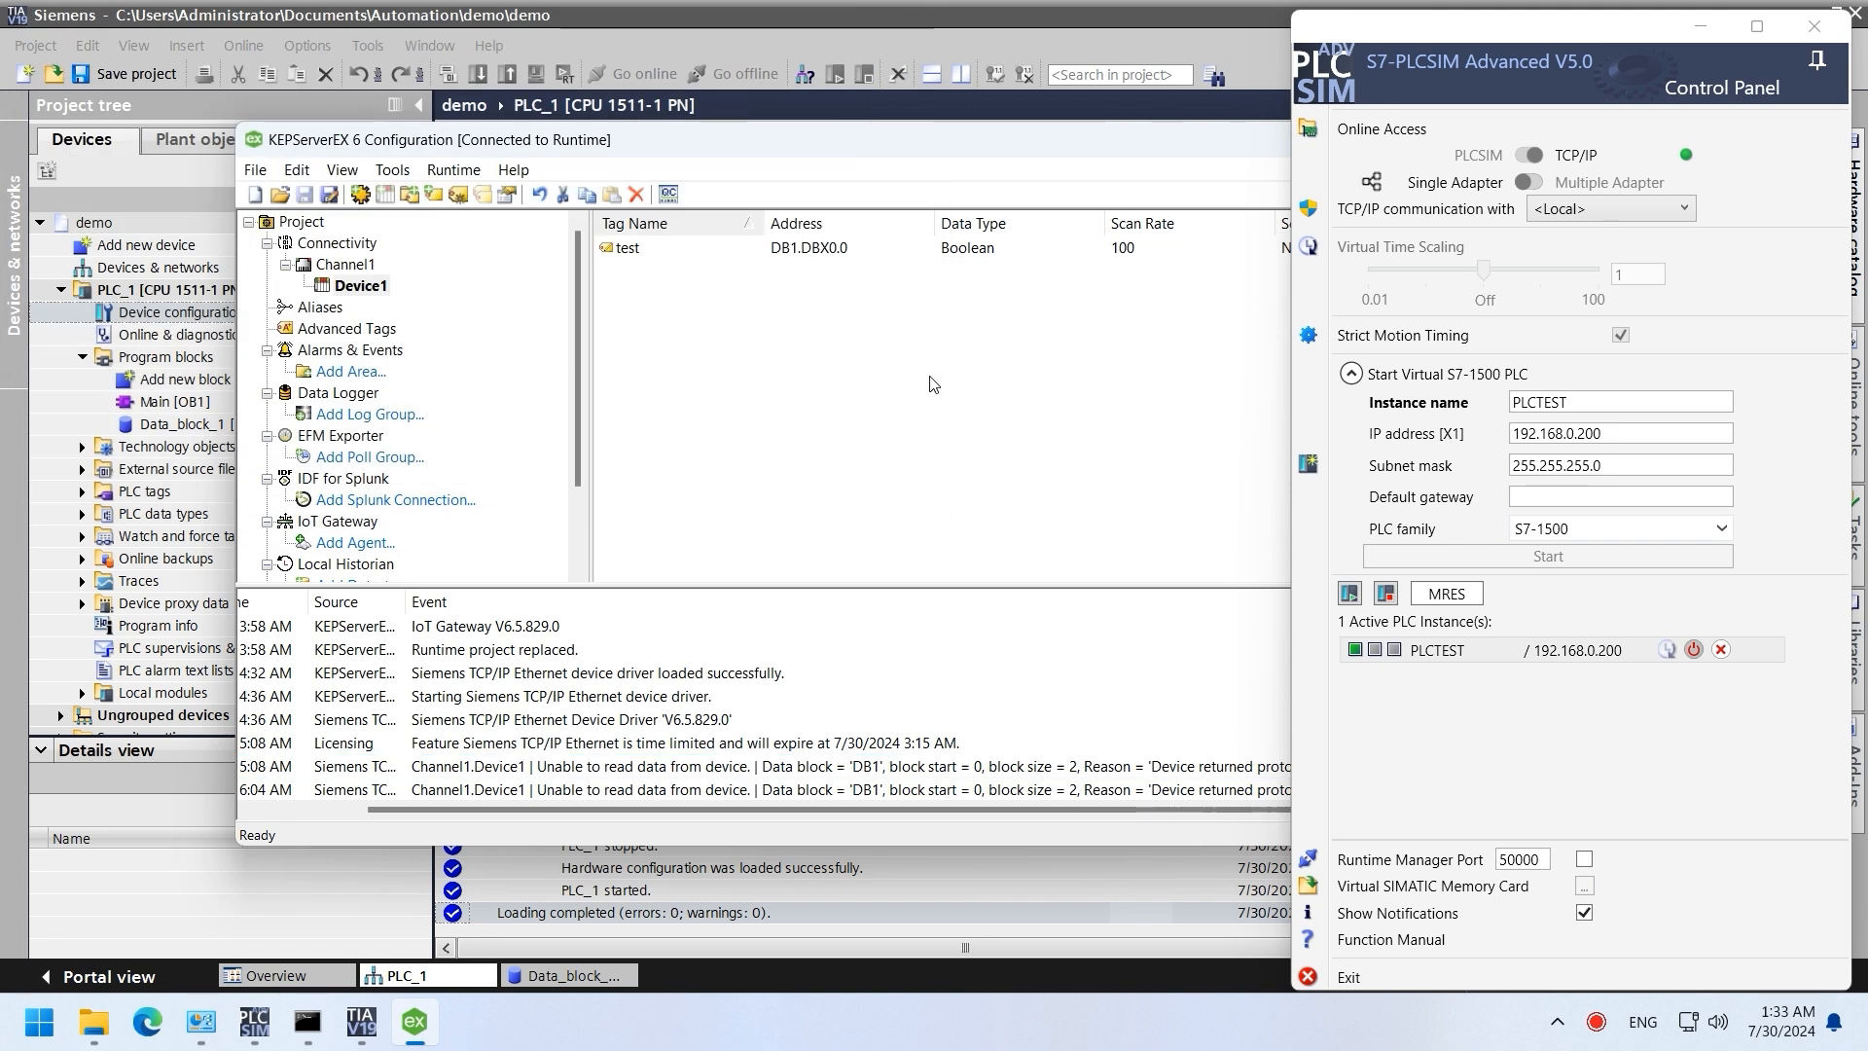
Step: Add tag test1 at address M0.0 to Channel1.Device1, then launch OPC Quick Client
right_click(681, 292)
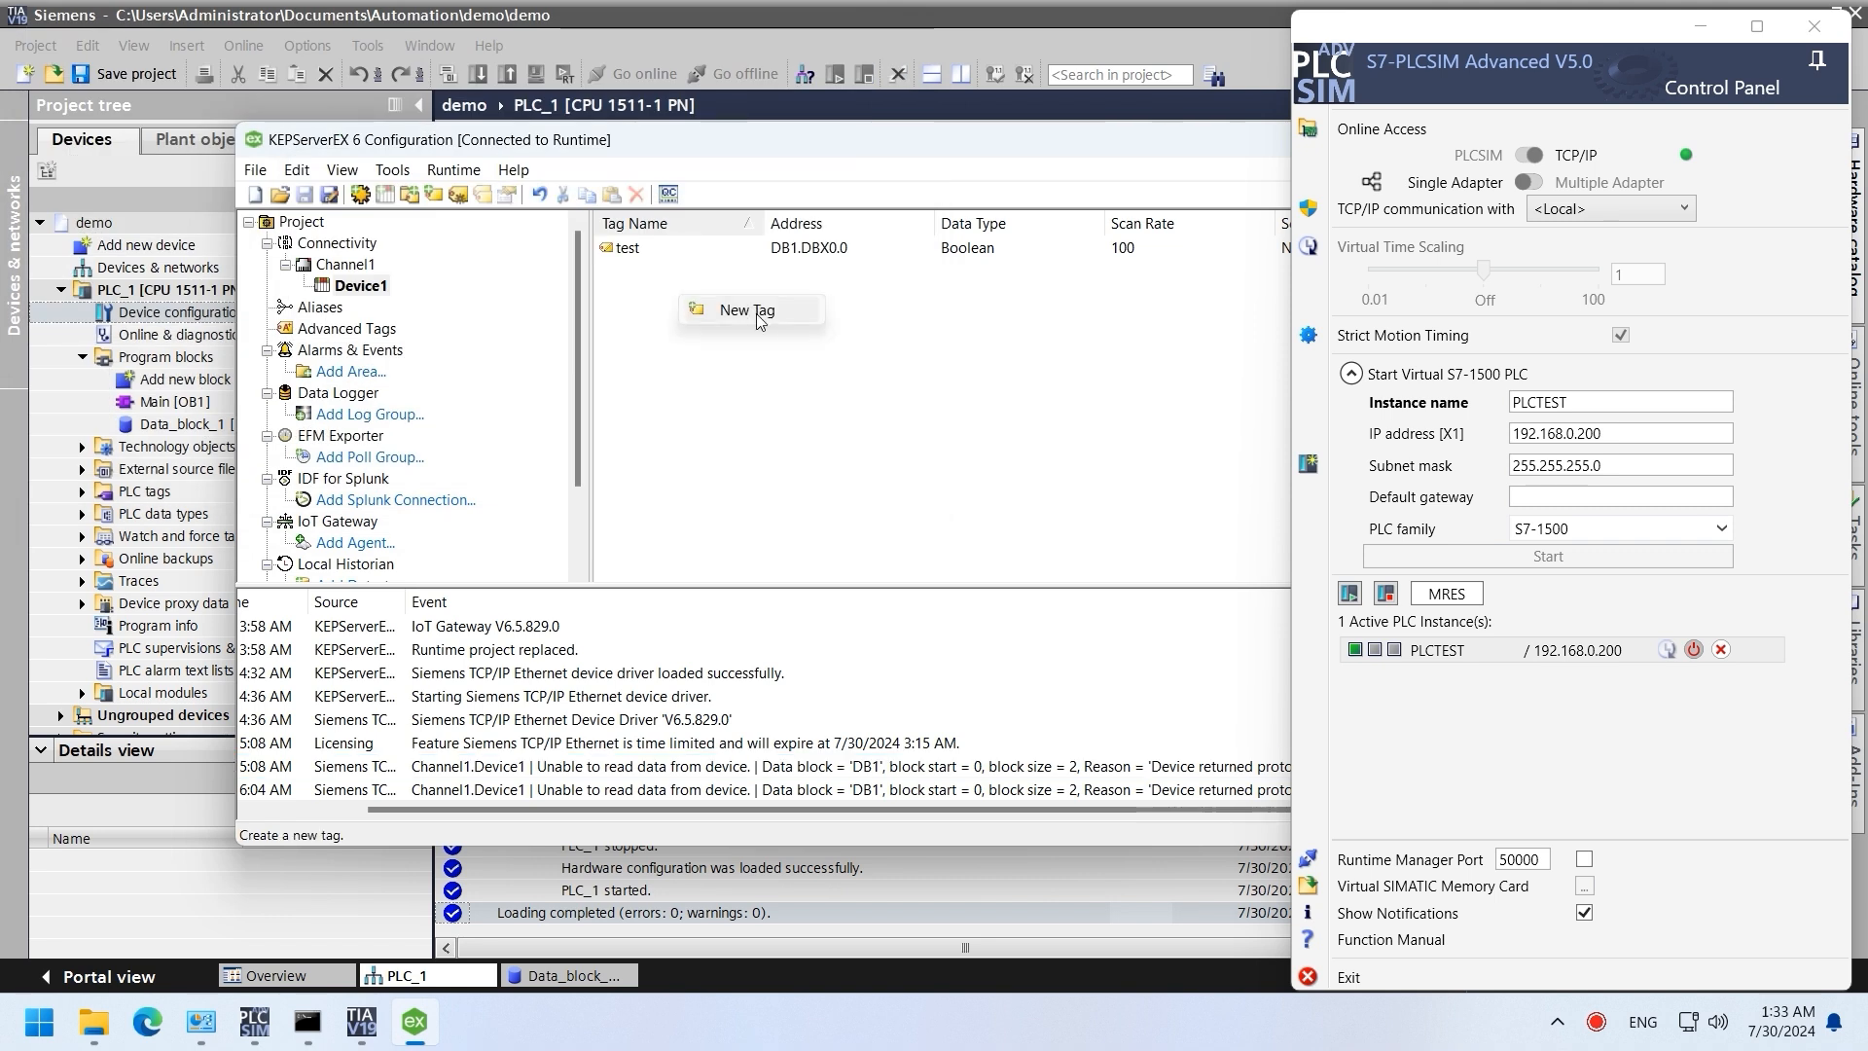
click(720, 307)
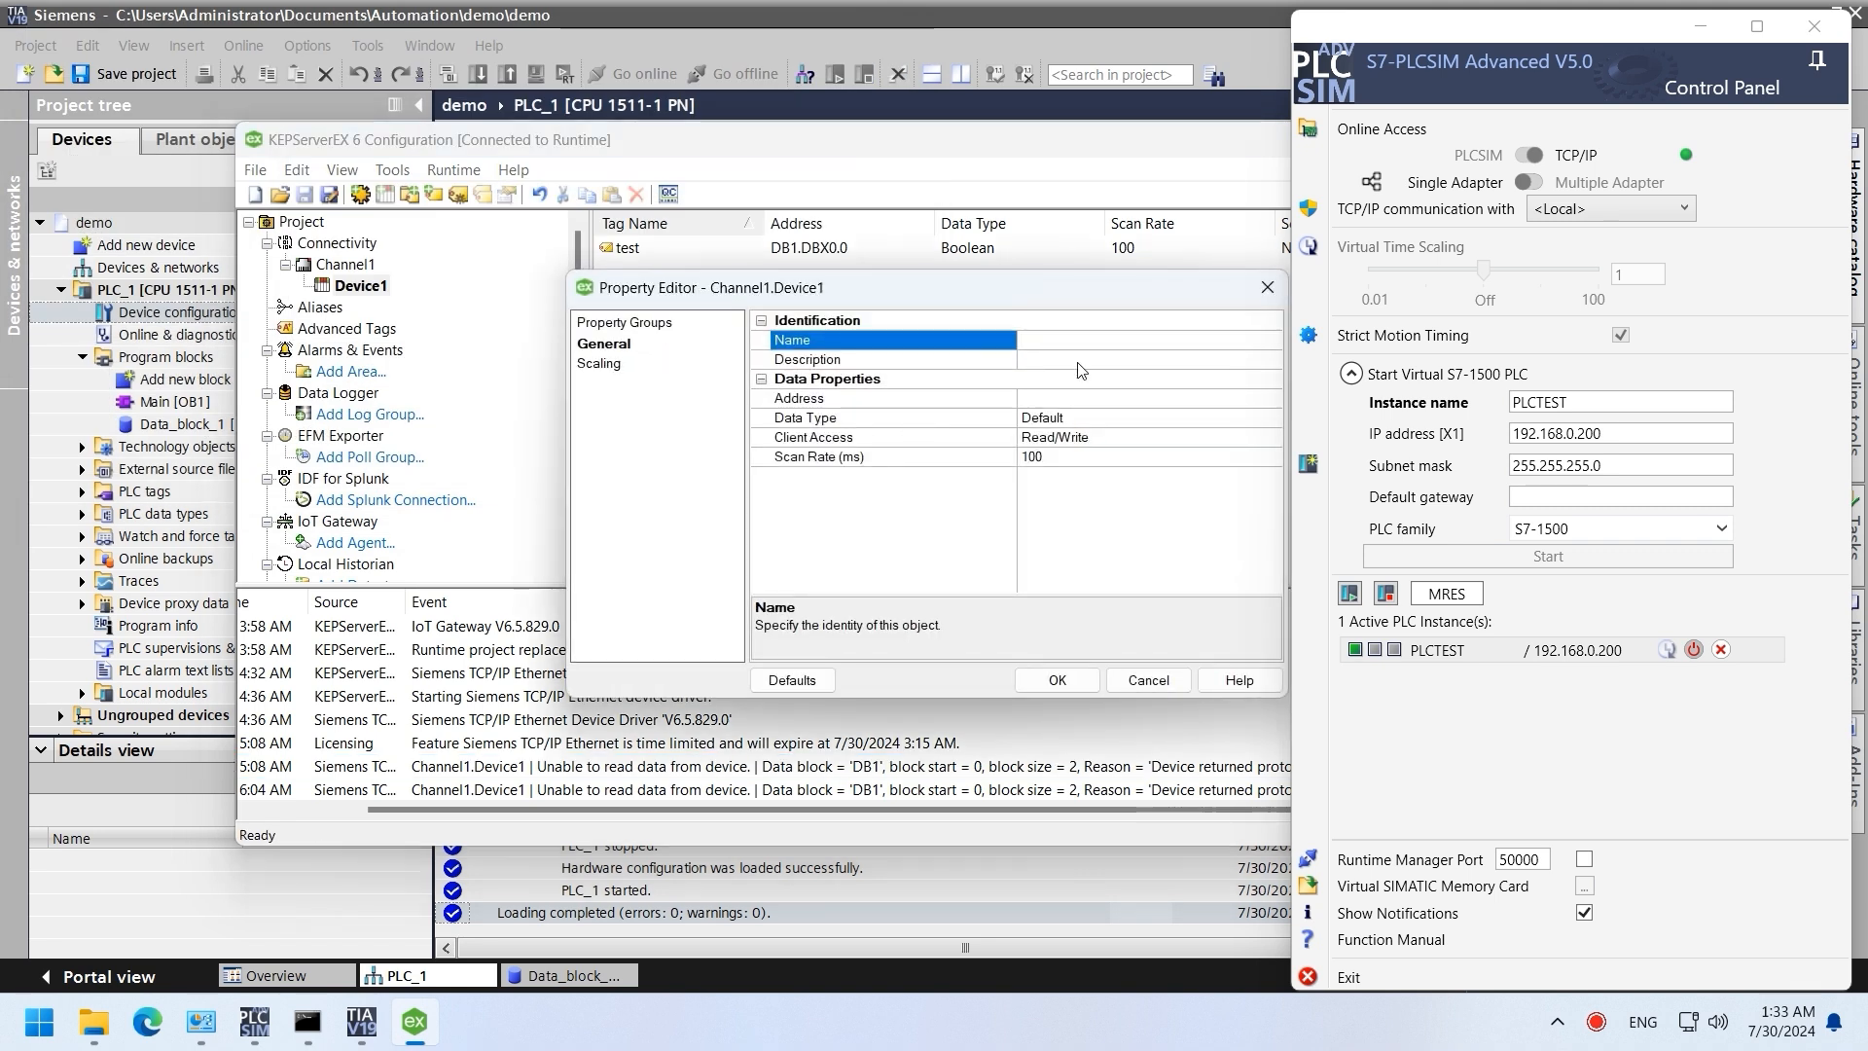
text(test1)
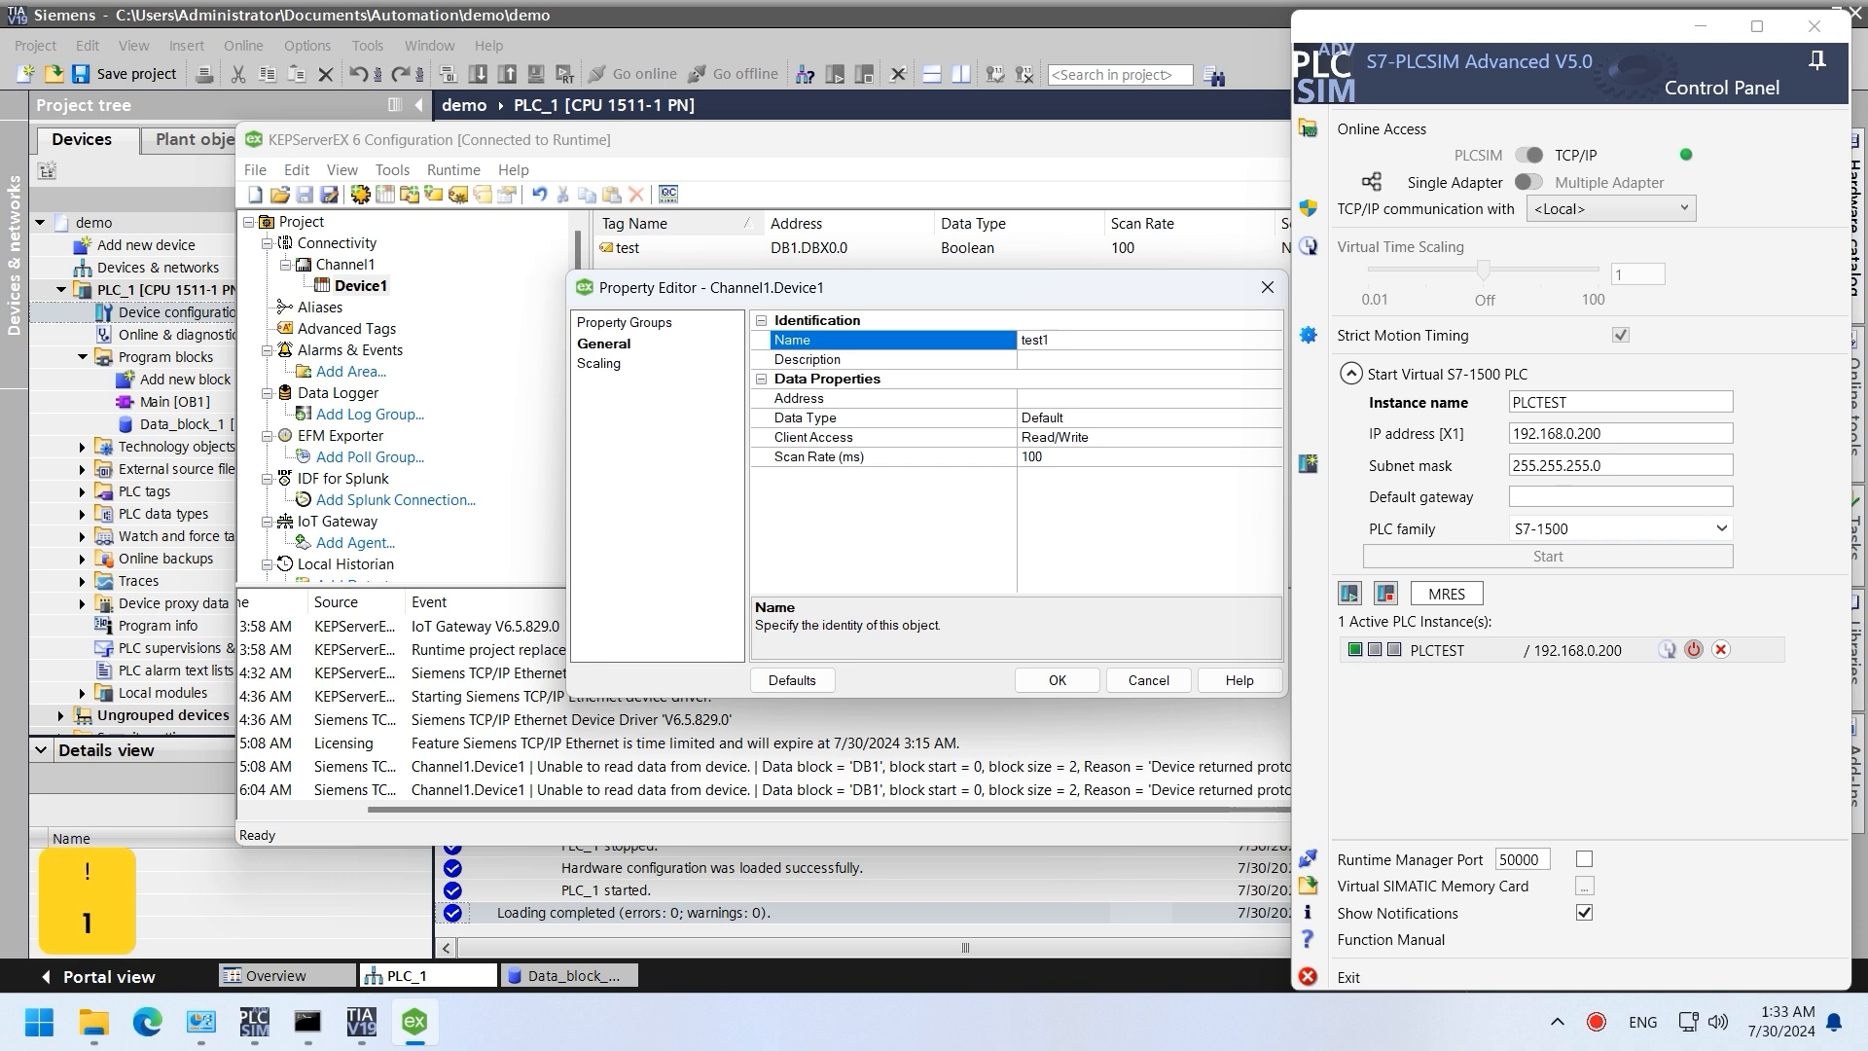
click(1056, 407)
text(M)
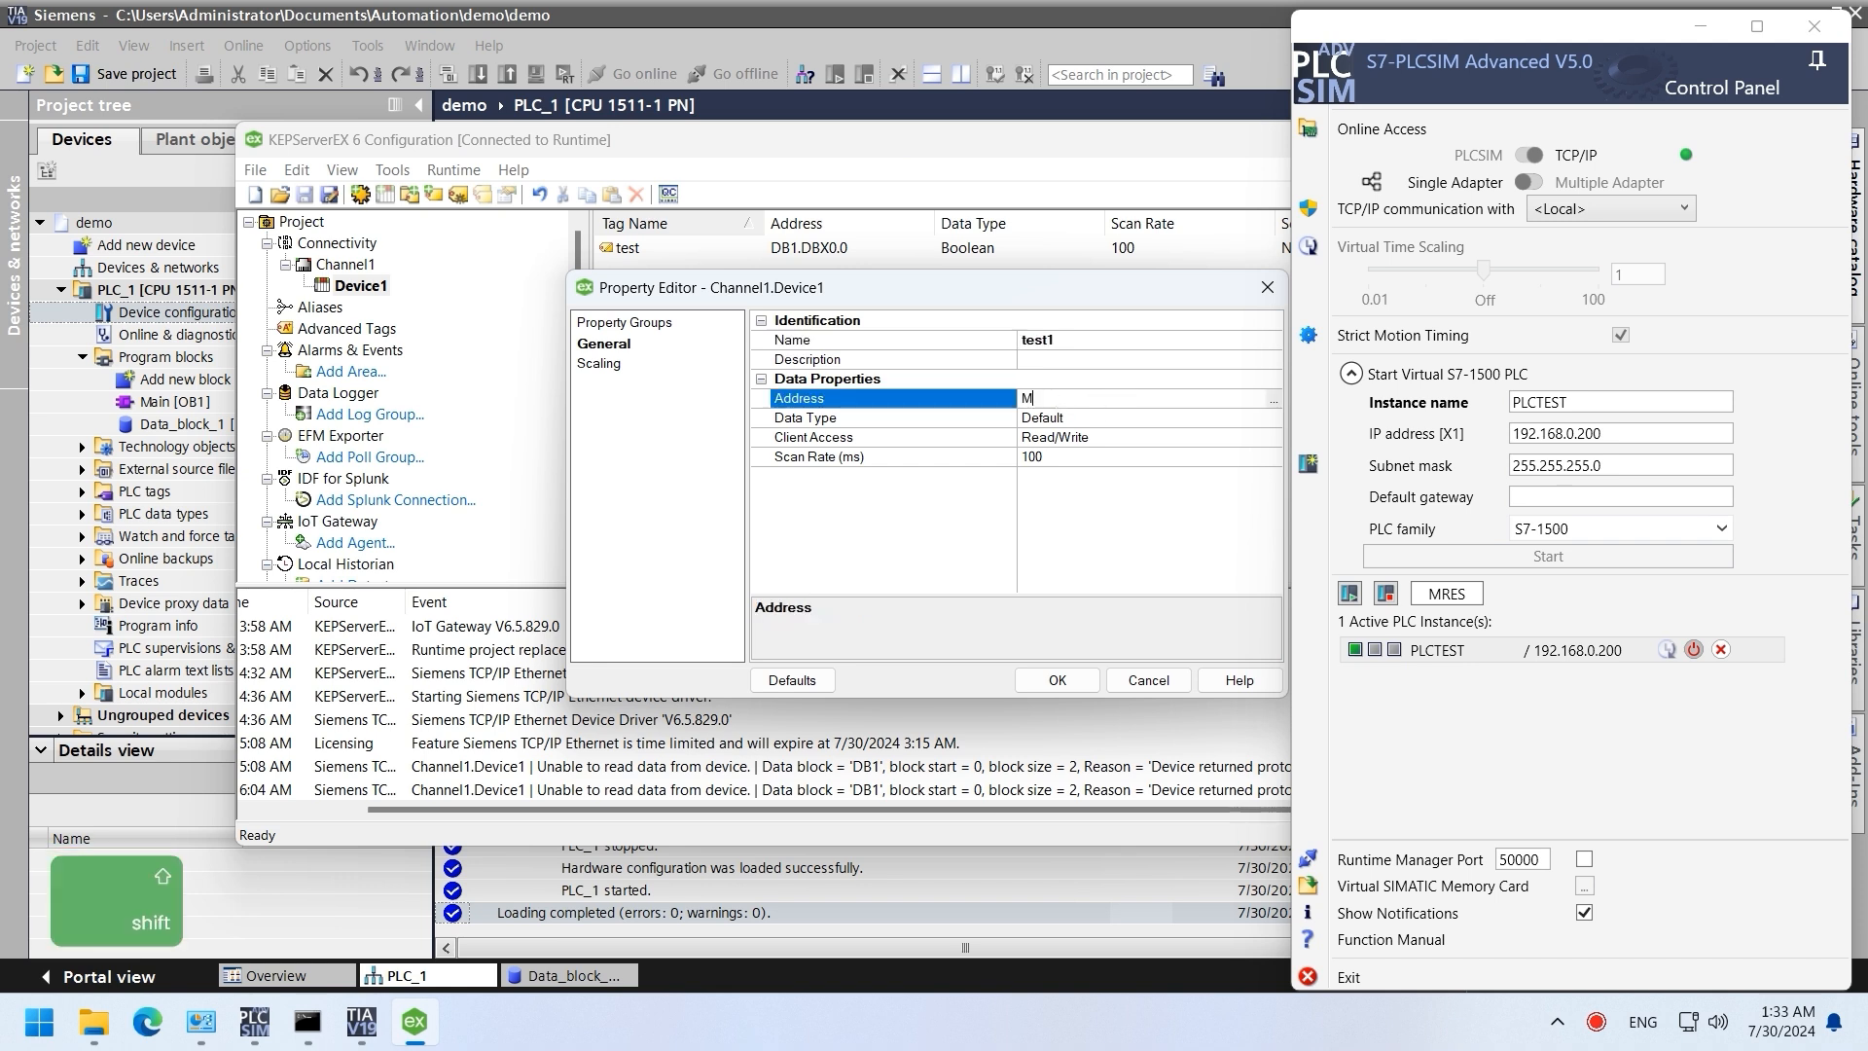
text(0.0)
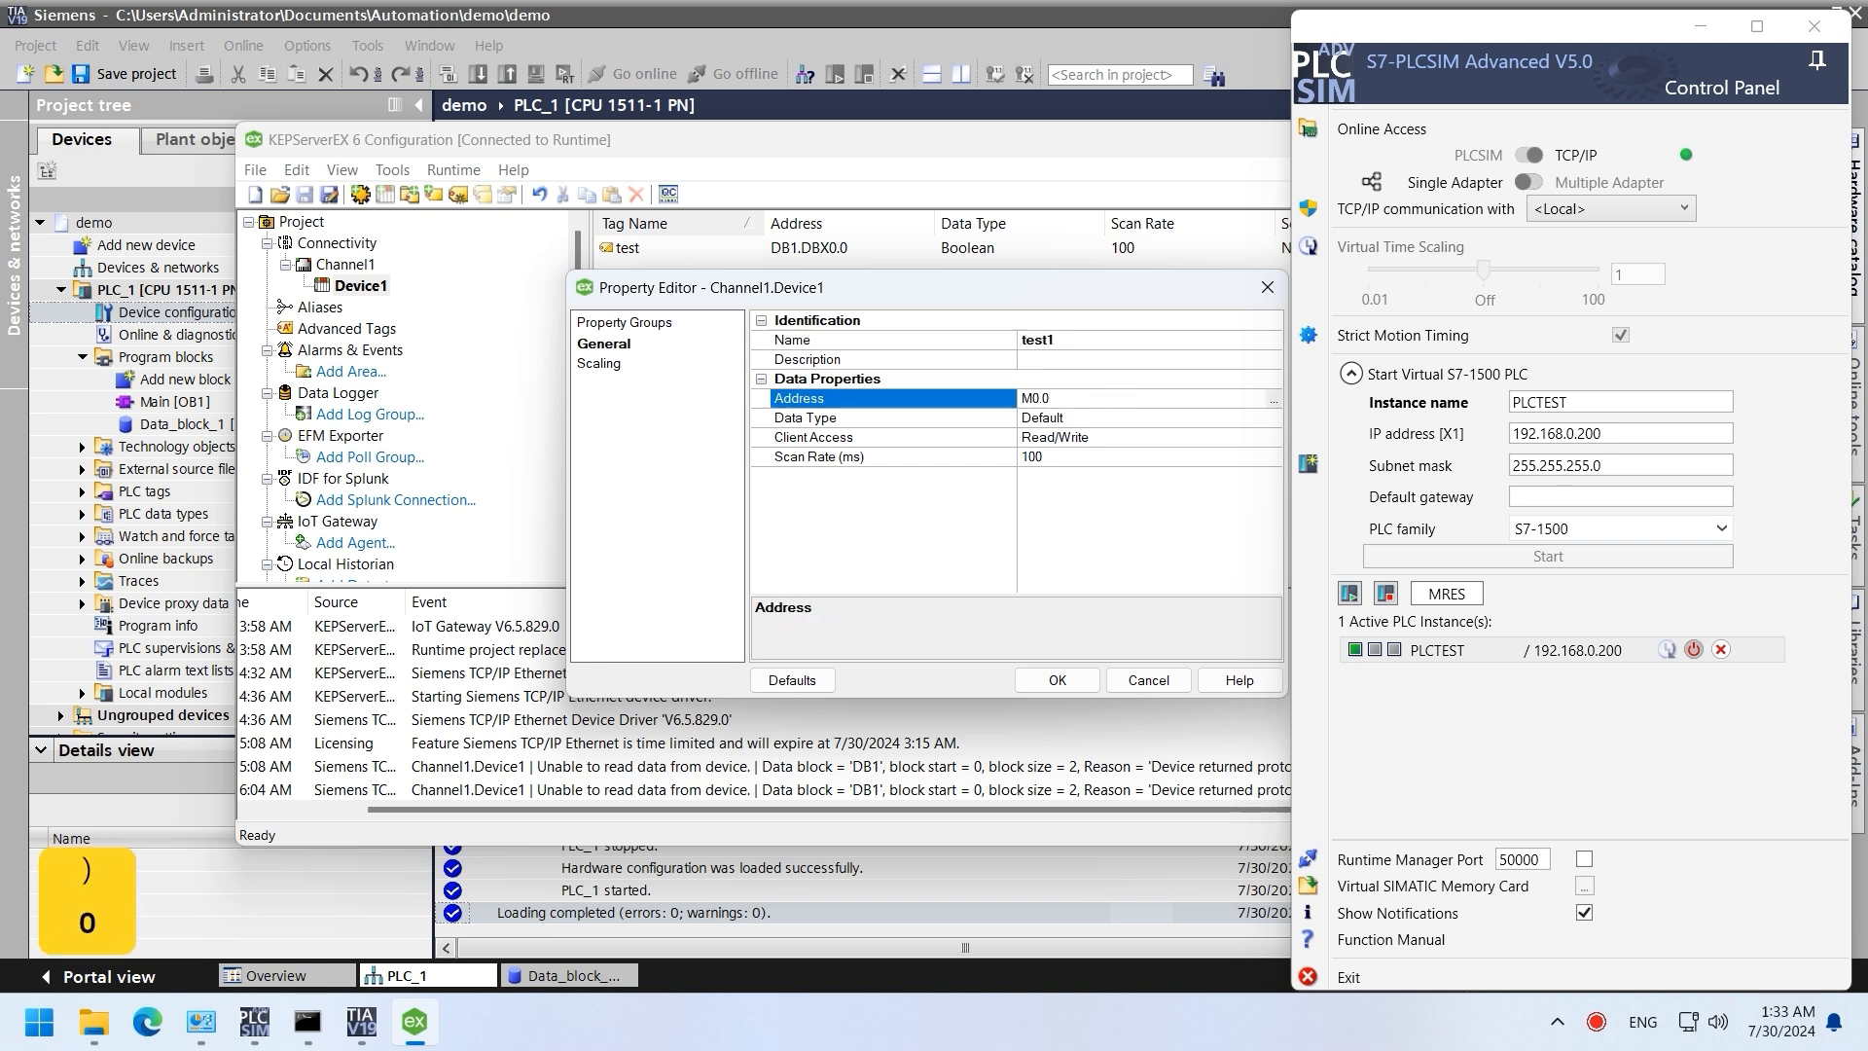
click(1057, 680)
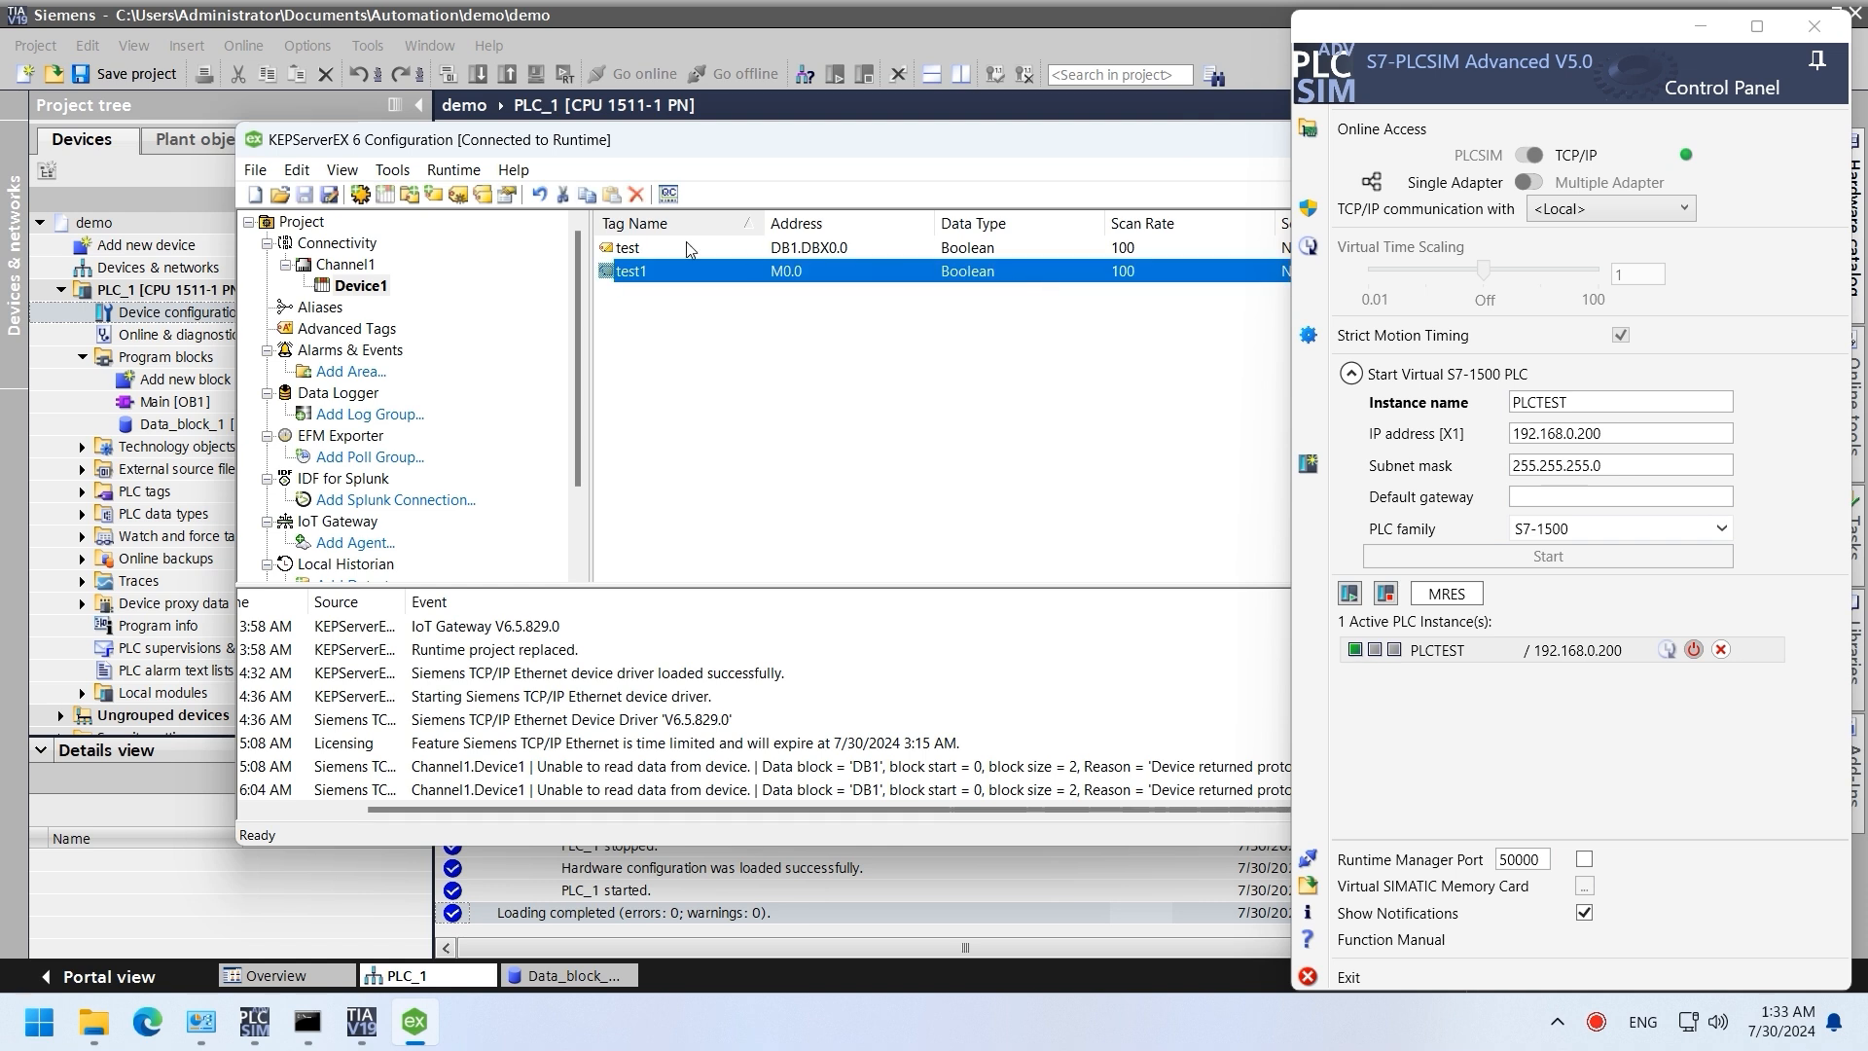
click(667, 193)
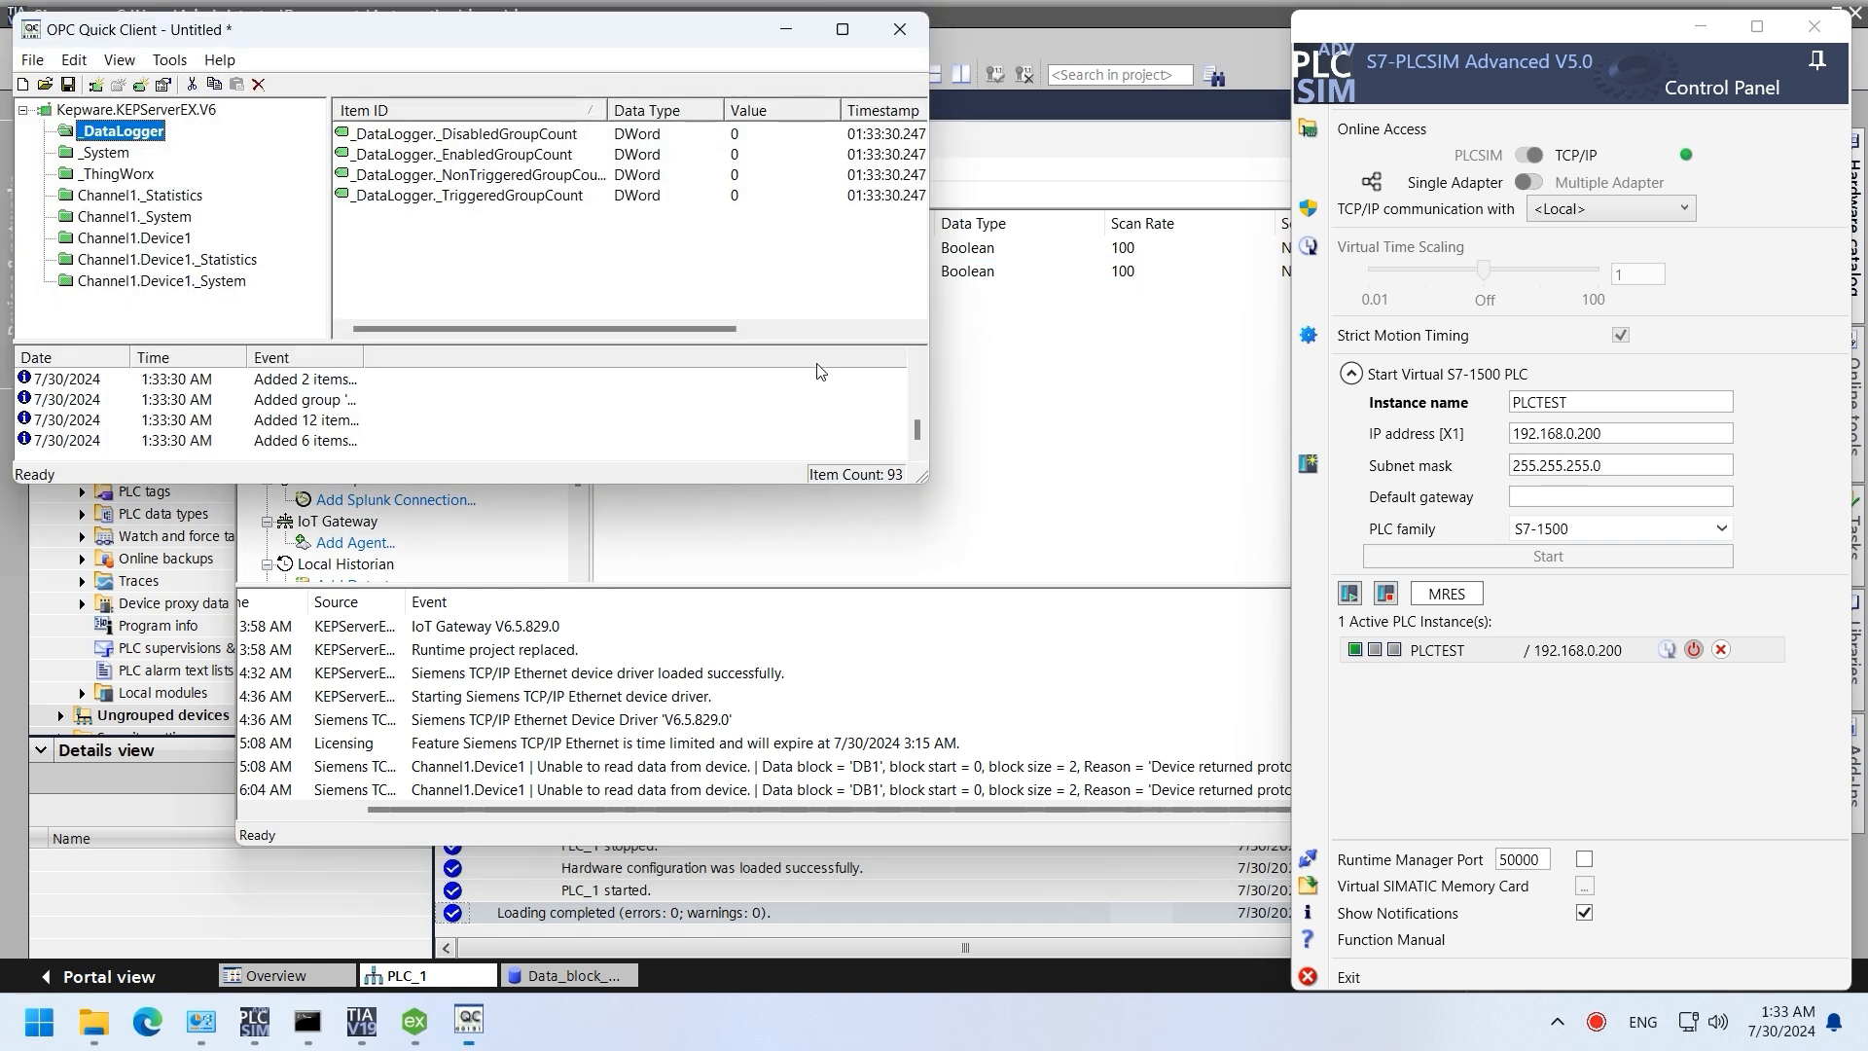
Step: In Quick Client, list Channel1.Device1's items and check that test and test1 read 0
click(184, 240)
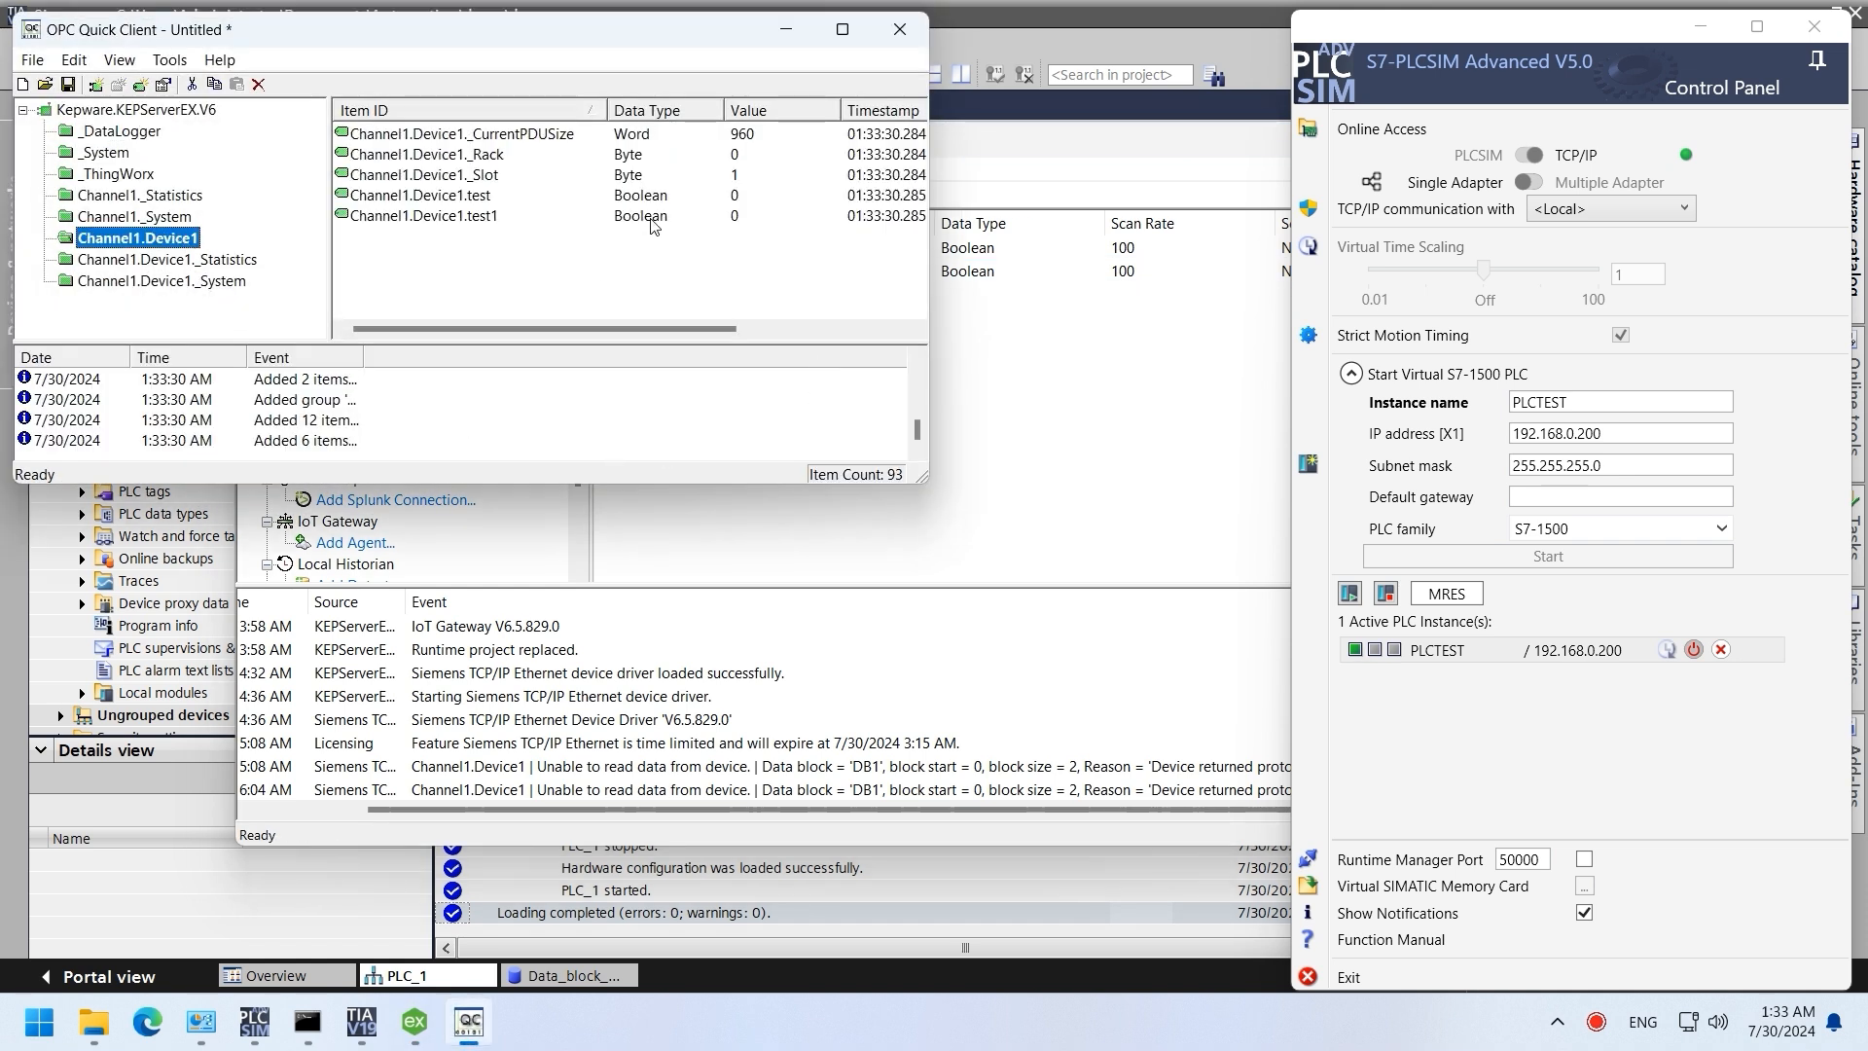
click(652, 220)
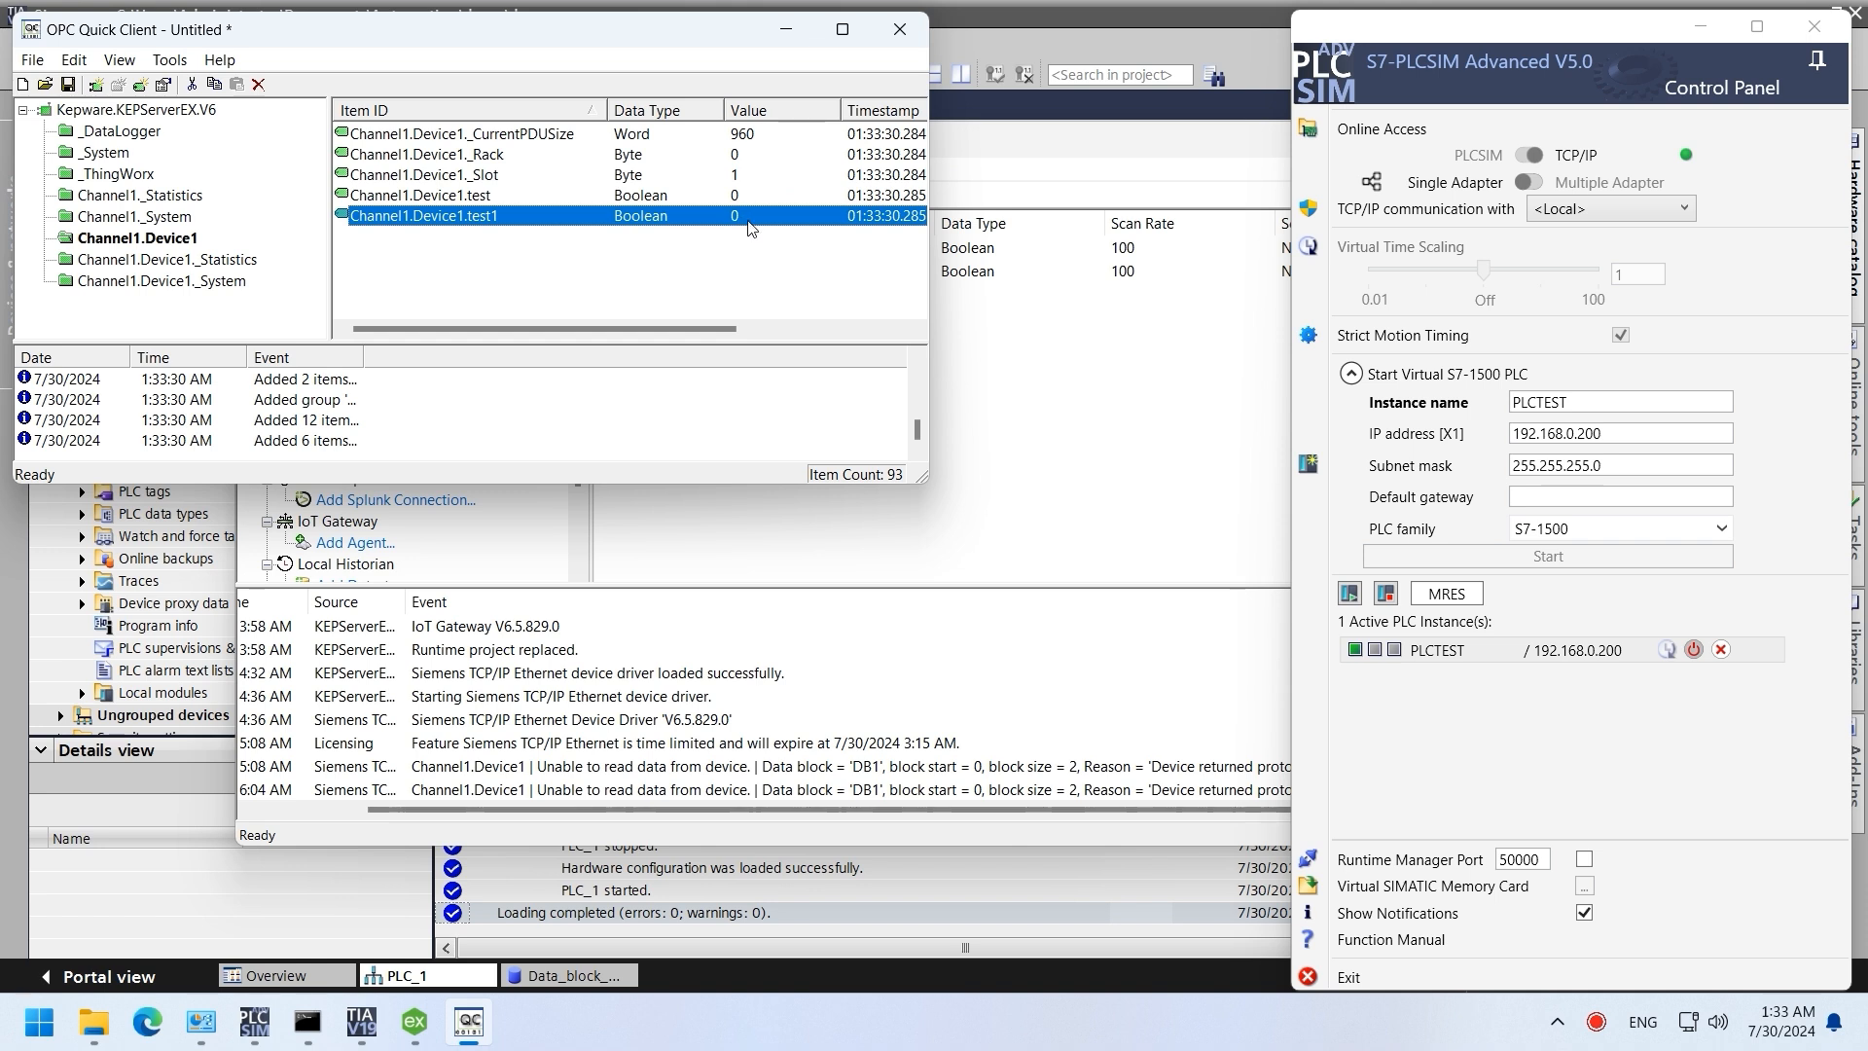
click(762, 200)
Step: Open Data_block_1 [DB1] in TIA Portal and monitor it online, showing test as FALSE
click(1000, 32)
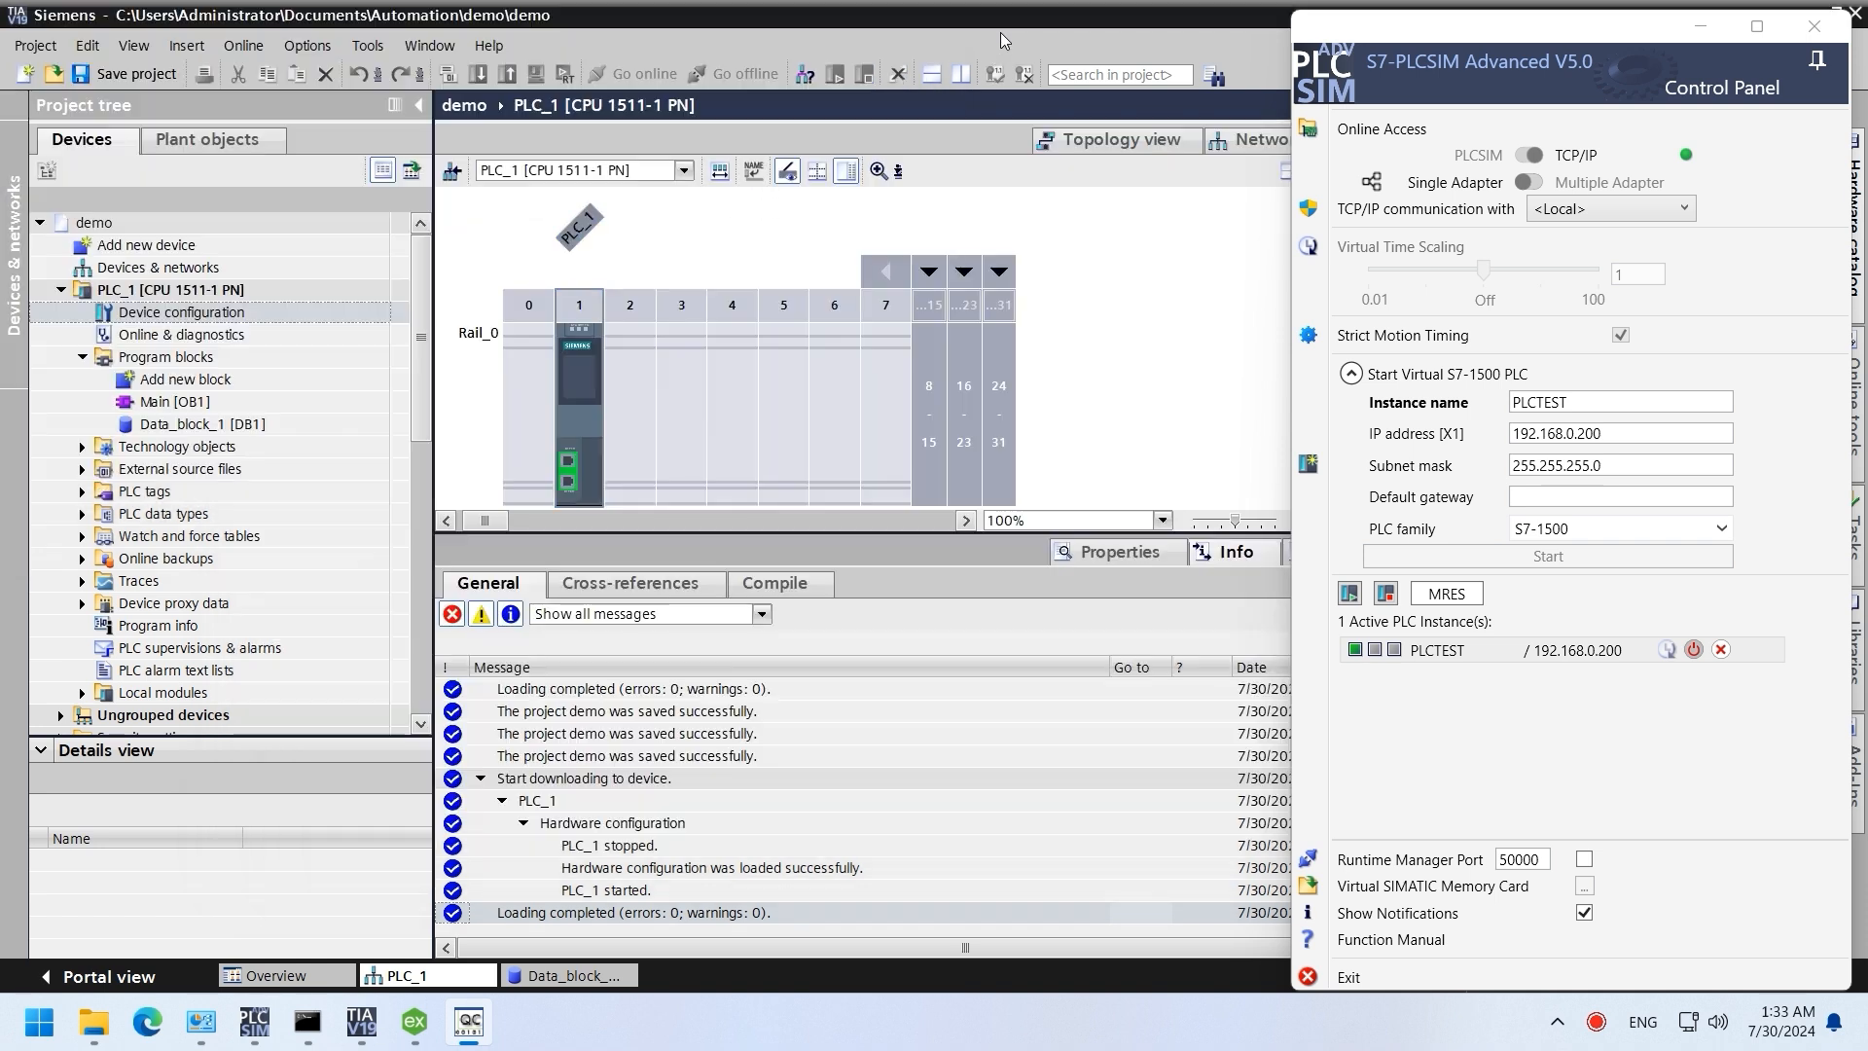
click(277, 426)
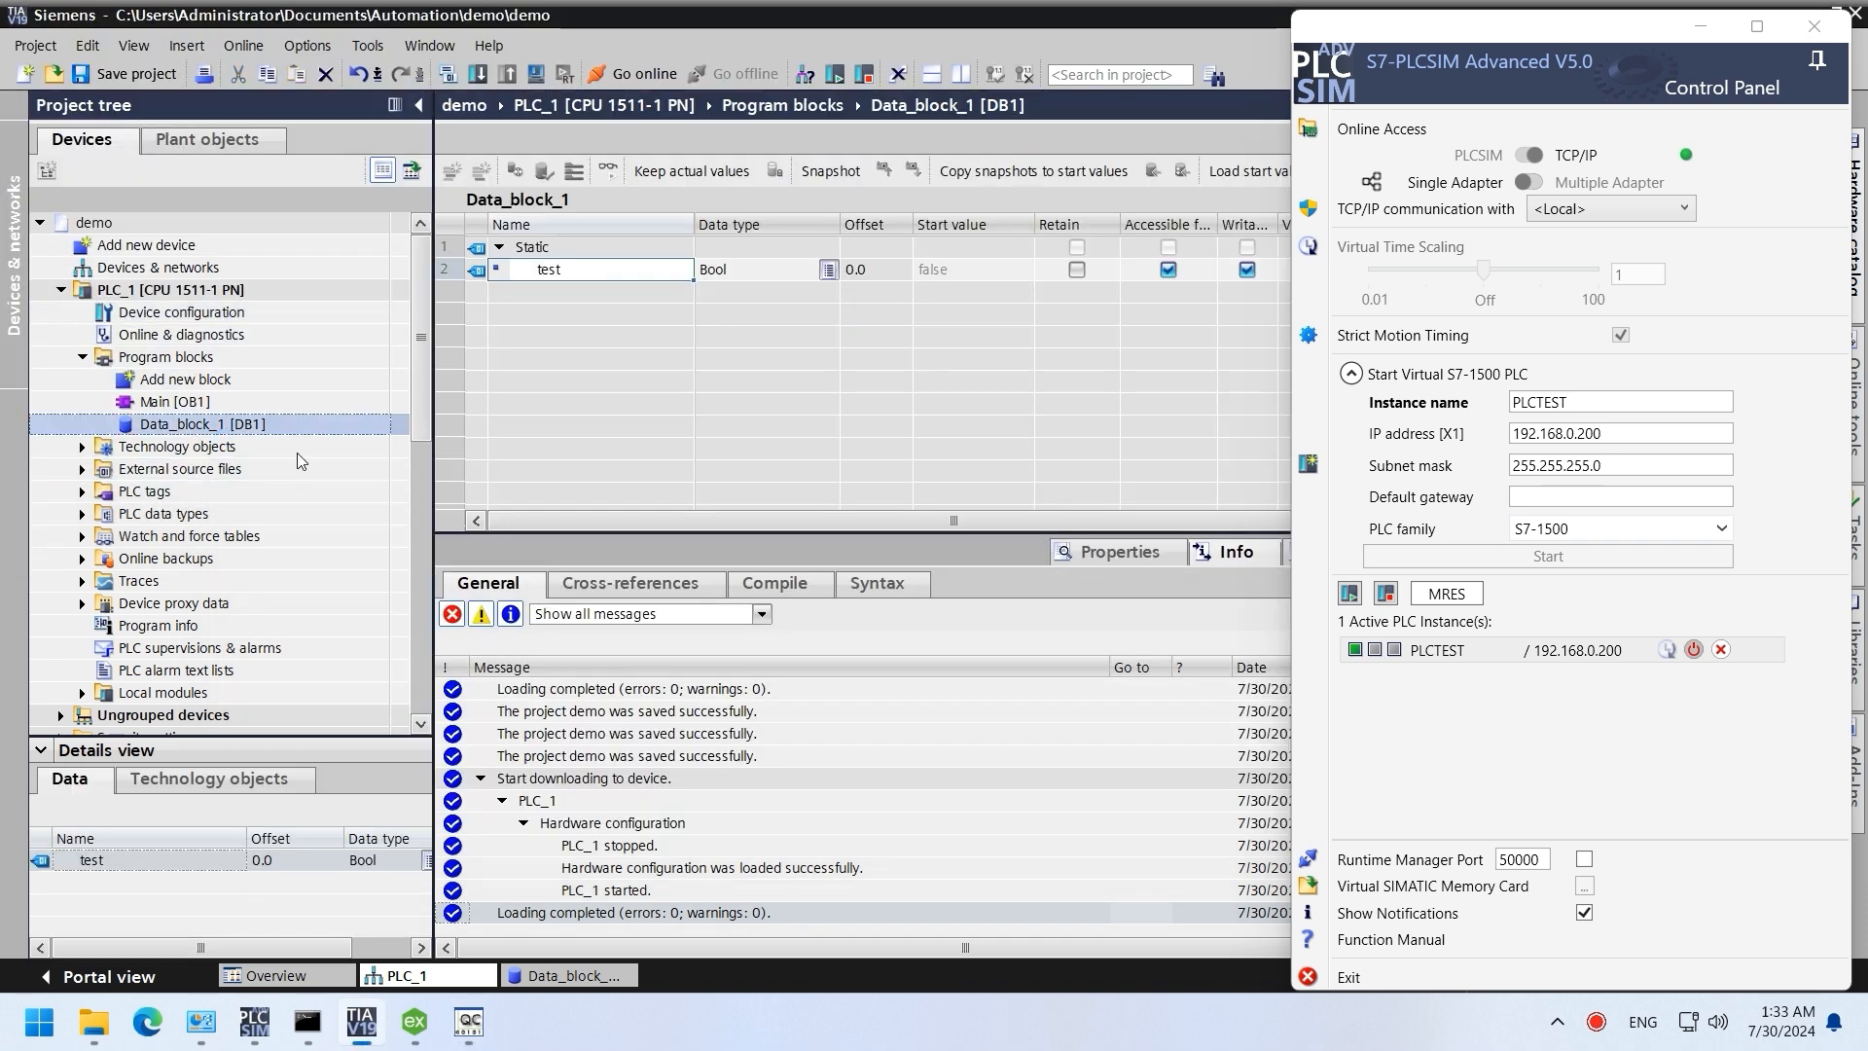
click(608, 173)
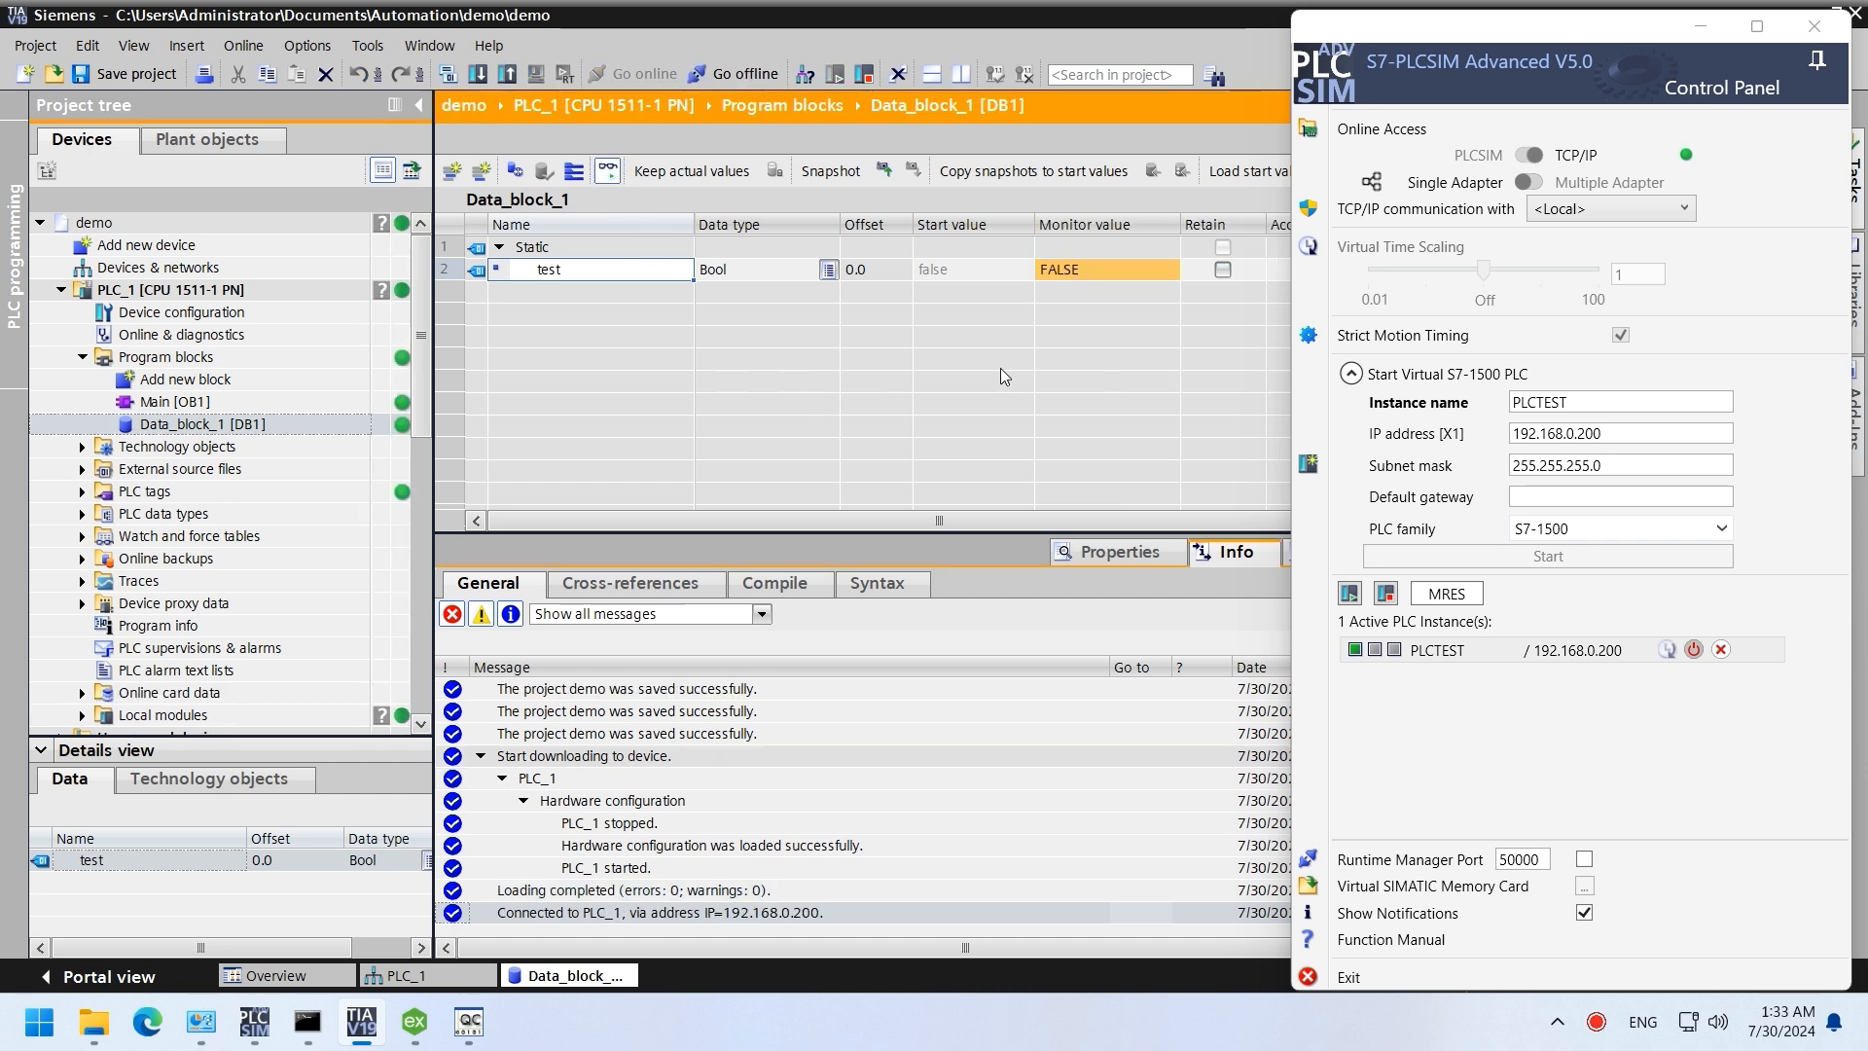
click(1091, 270)
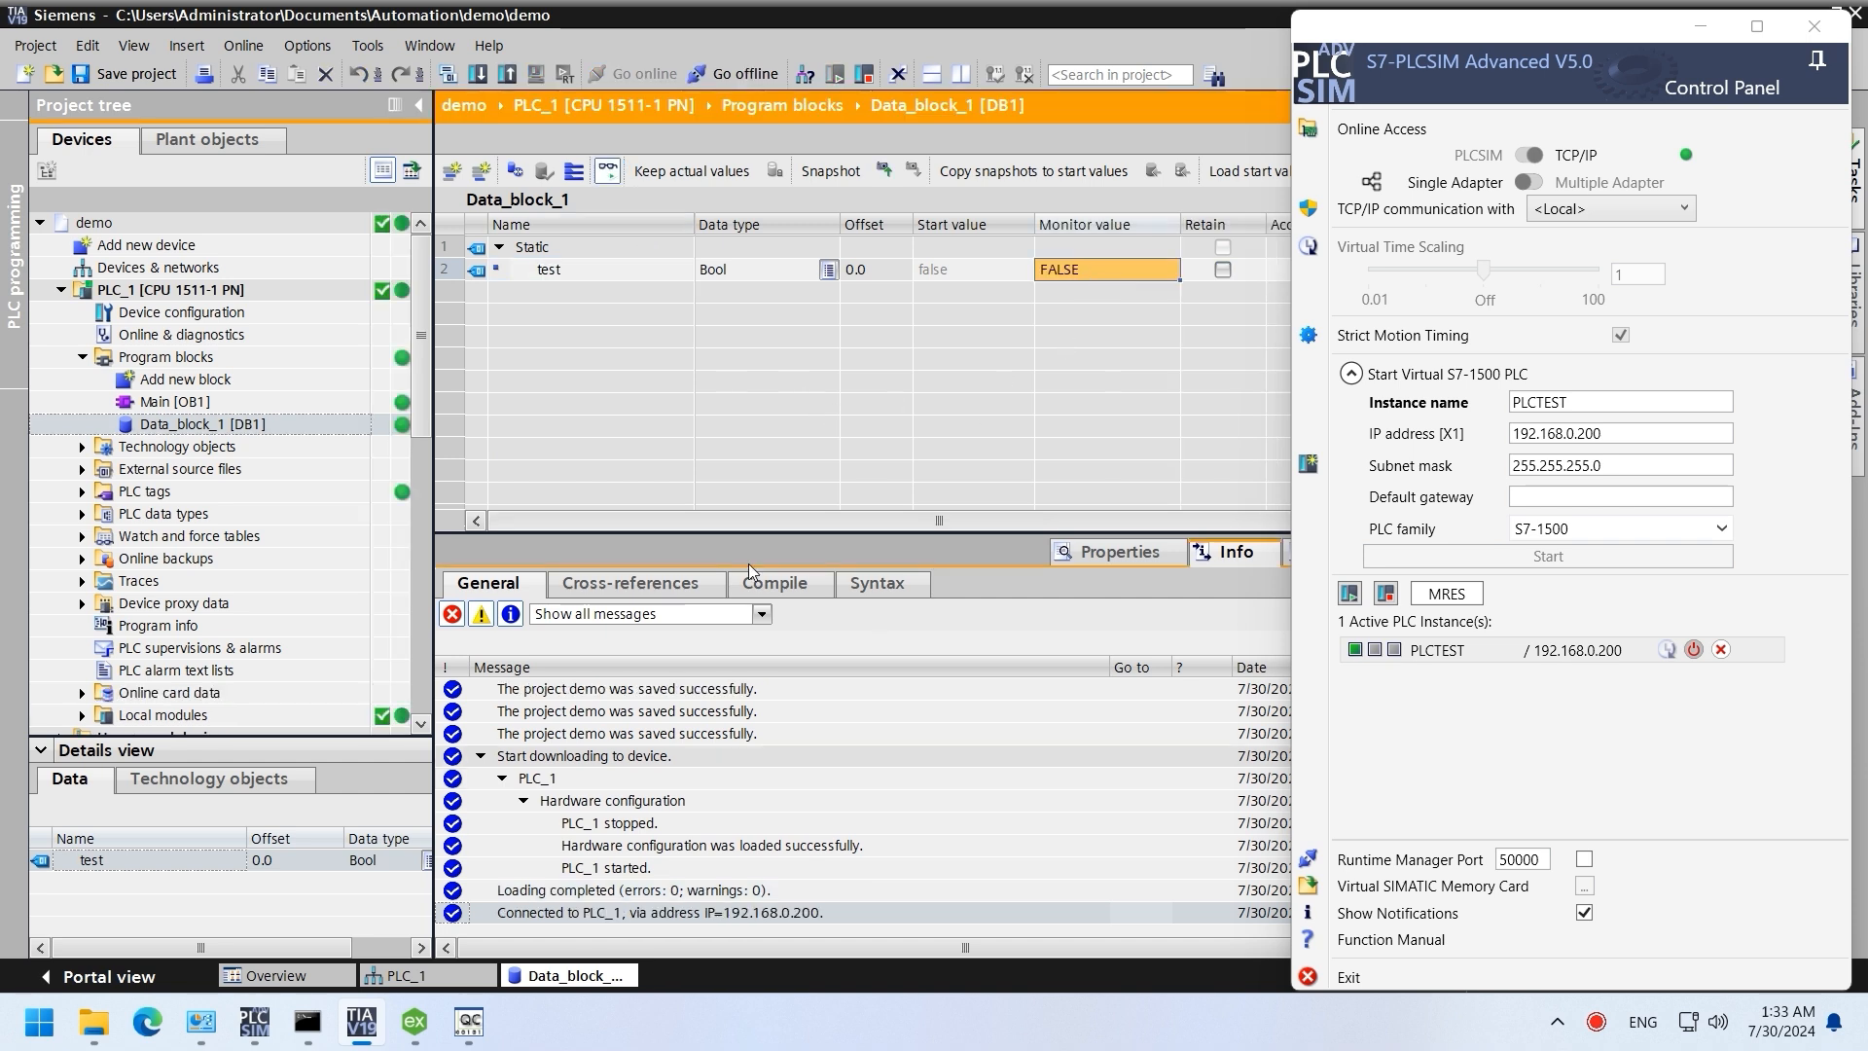
click(467, 1023)
Step: Asynchronously write 1 to Channel1.Device1.test, turning the monitored test TRUE
right_click(725, 203)
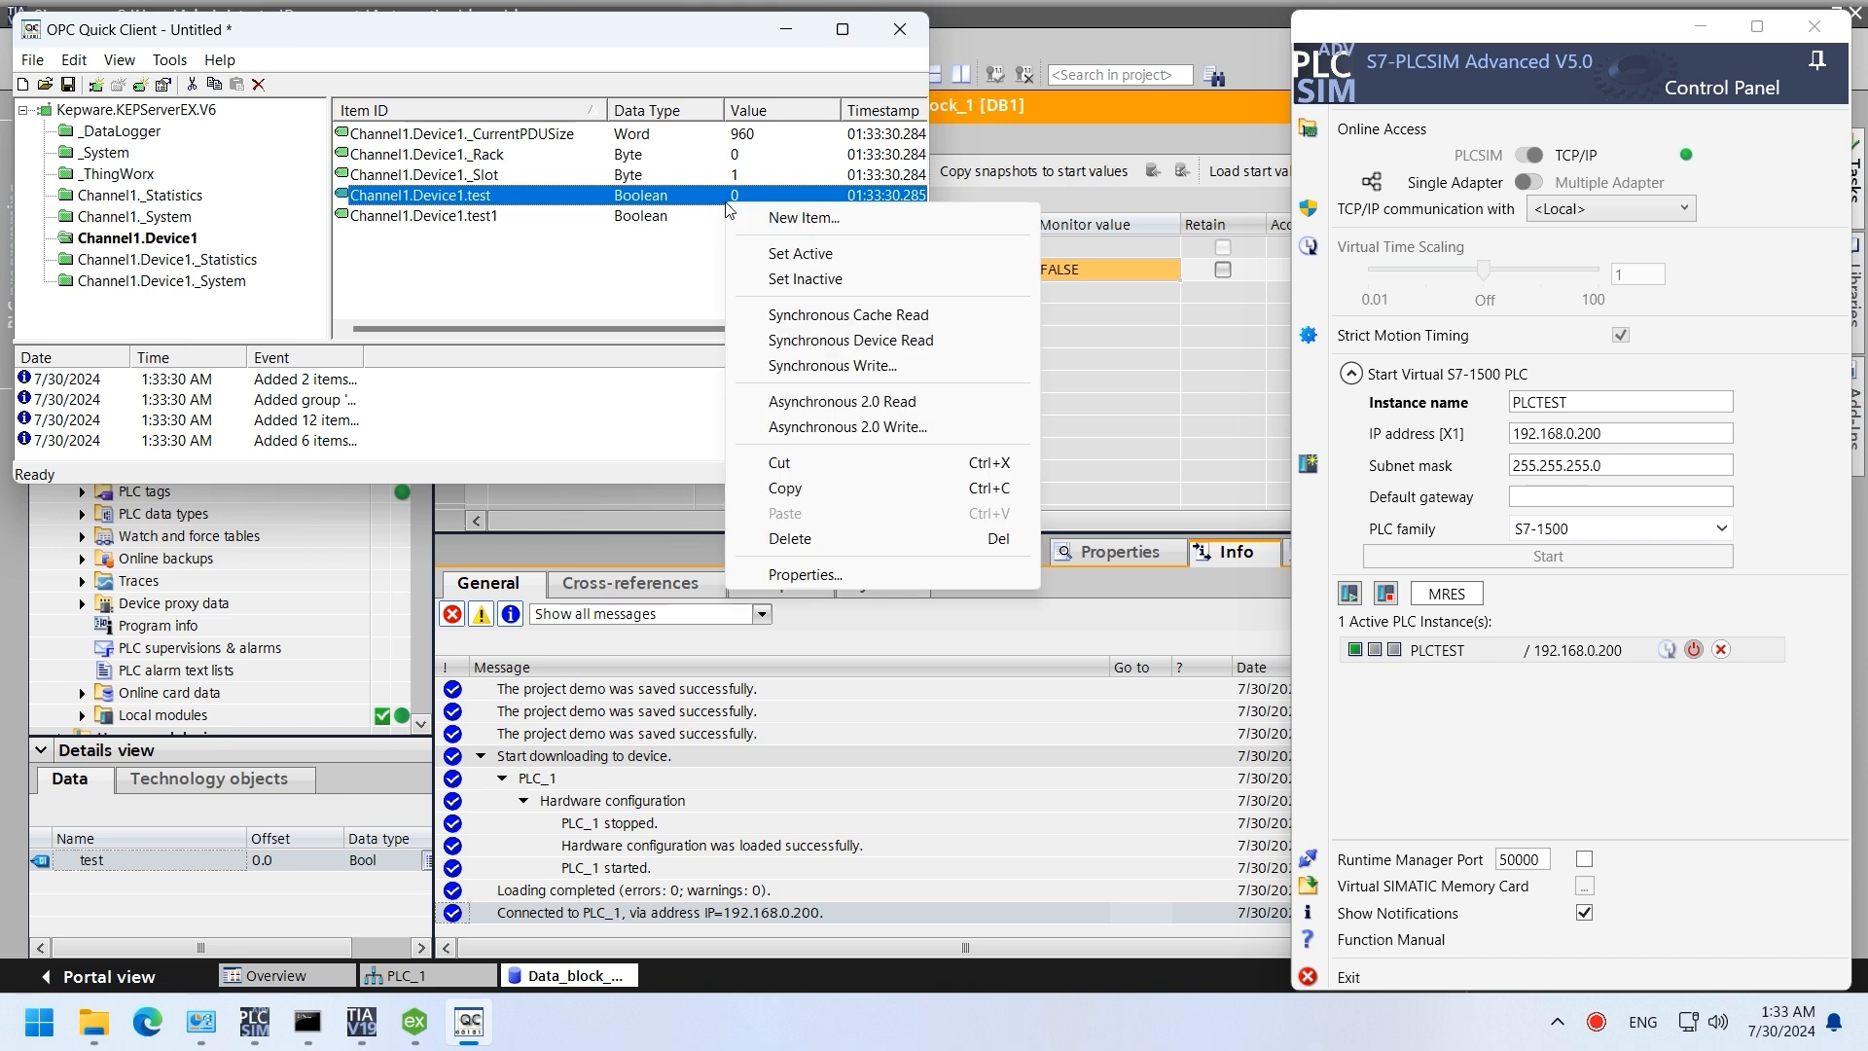
click(792, 426)
text(1)
click(849, 133)
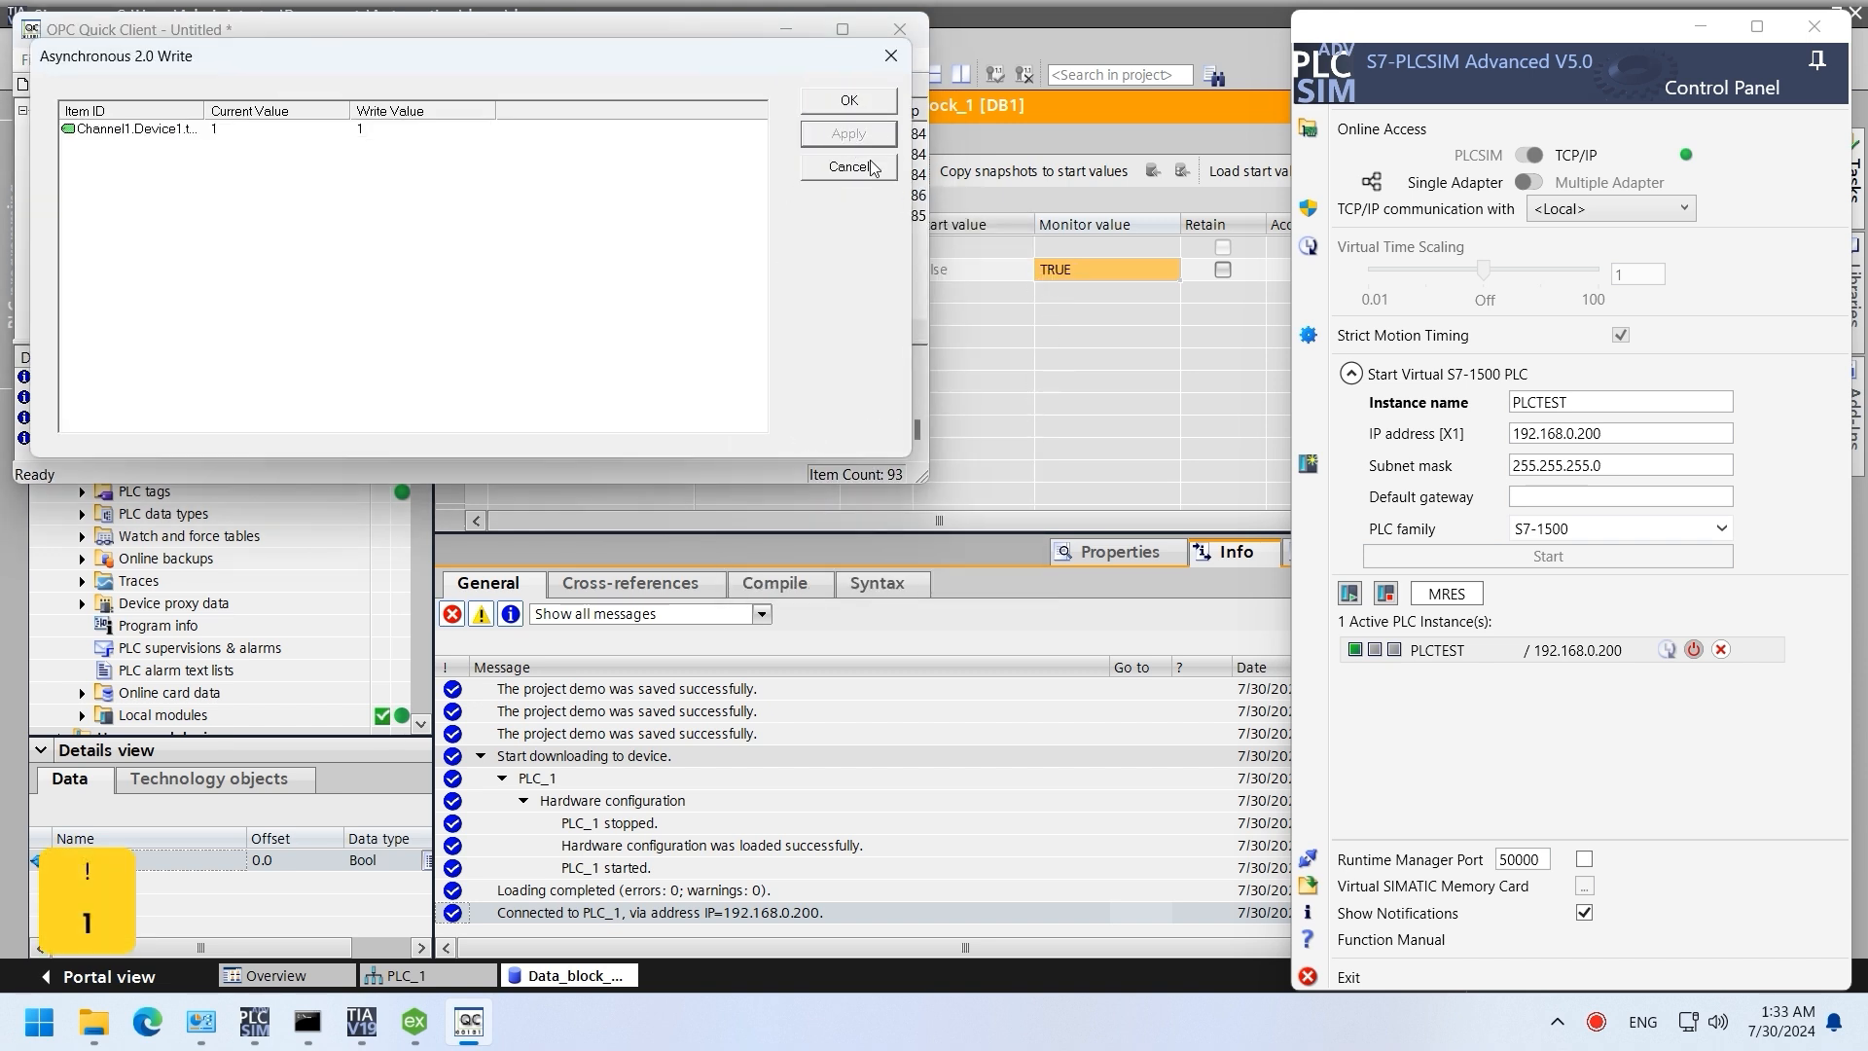
Step: Write 0 back to the test item so it returns to FALSE
click(359, 129)
text(0)
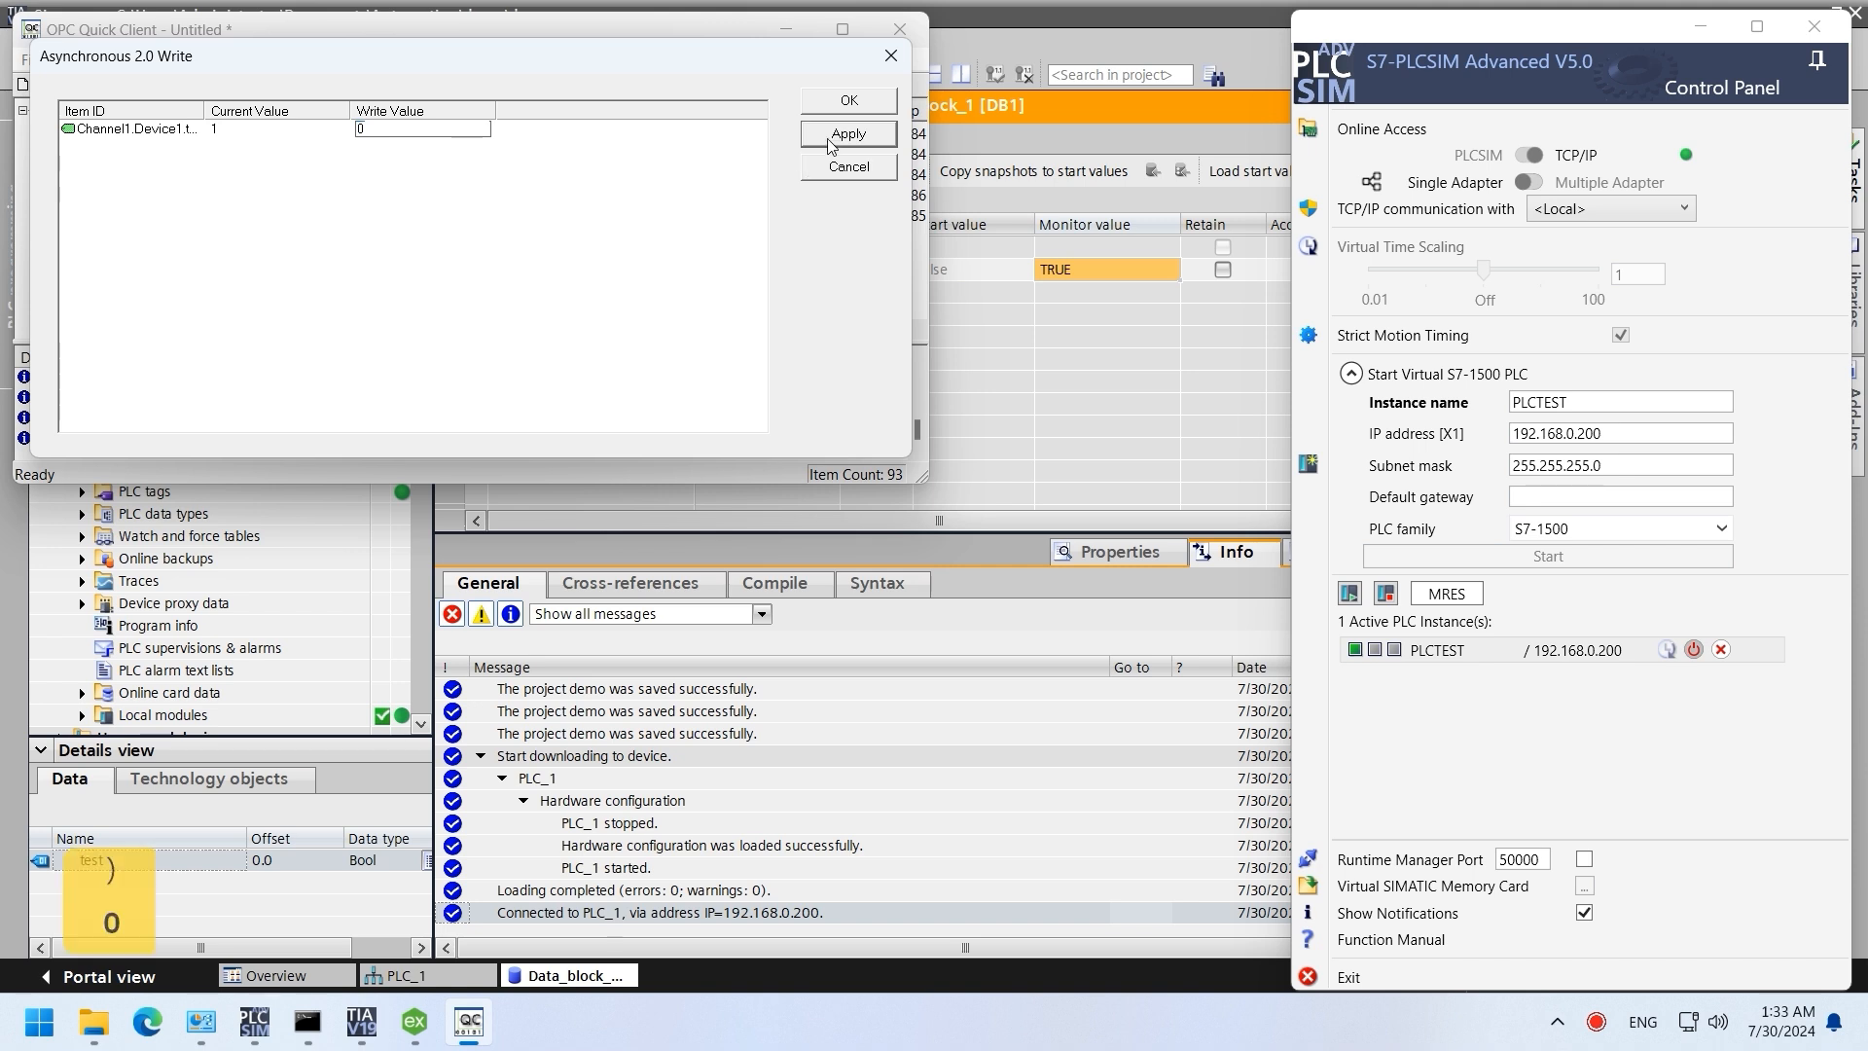
click(833, 142)
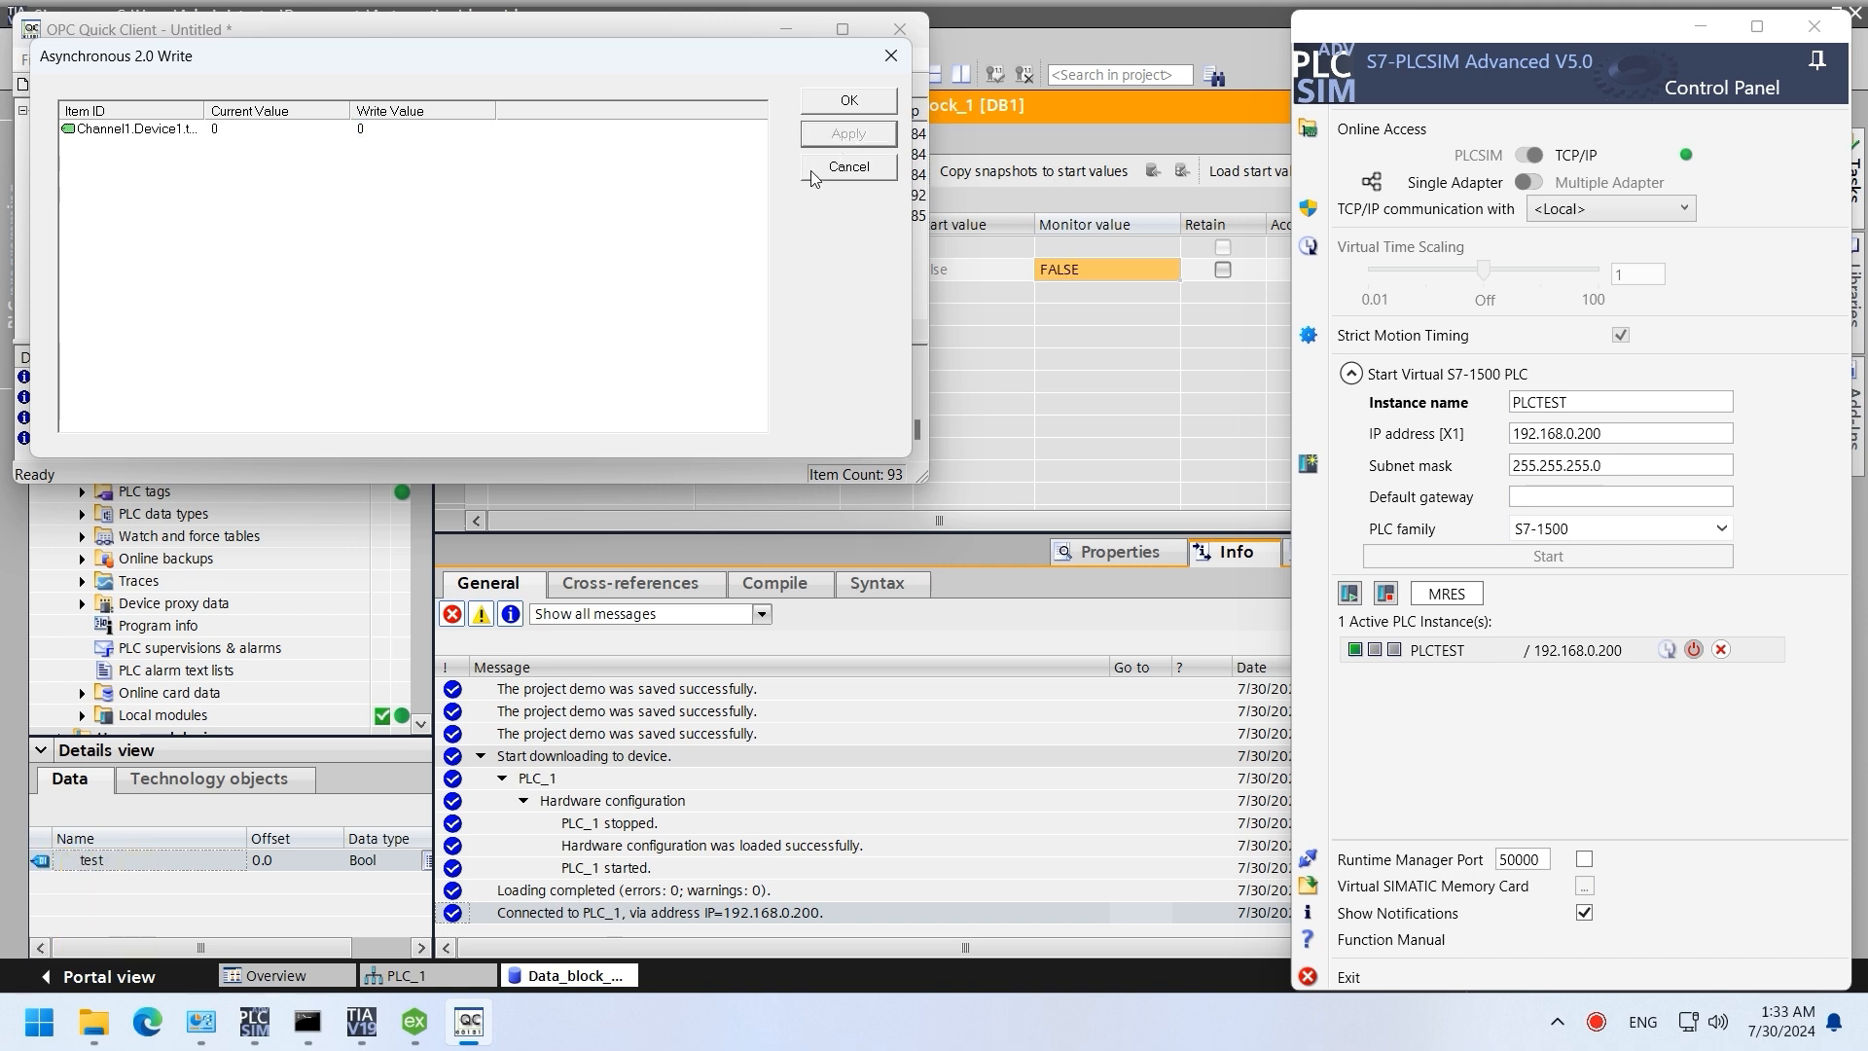